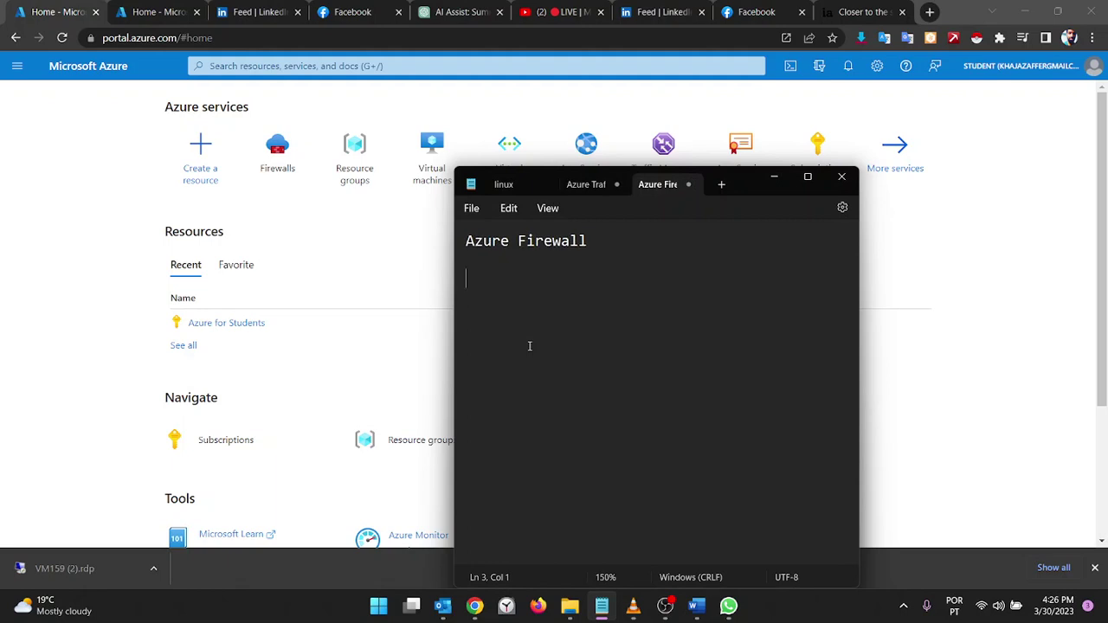
Underline the Azure Firewall heading with a line of = characters
type("======")
key("BackSpace")
key("BackSpace")
key("BackSpace")
key("BackSpace")
key("BackSpace")
key("BackSpace")
key("BackSpace")
type("==============")
key("Return")
key("Return")
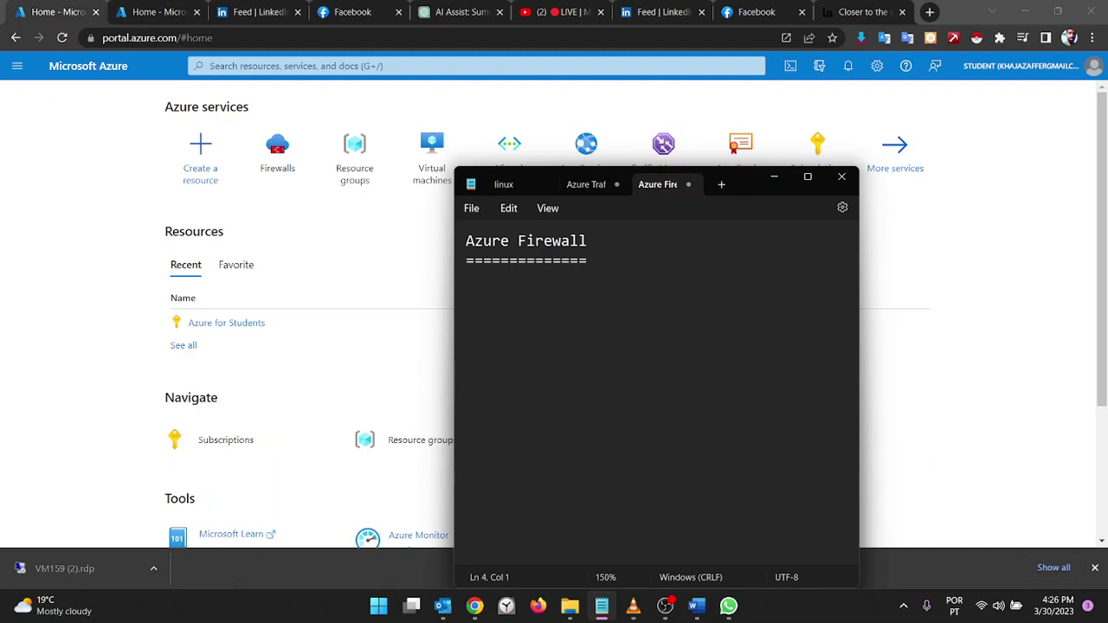
Type the definition: Firewall is a network security service that allows customers to monitor and control the incoming and outgoing traffic
type("Firewal")
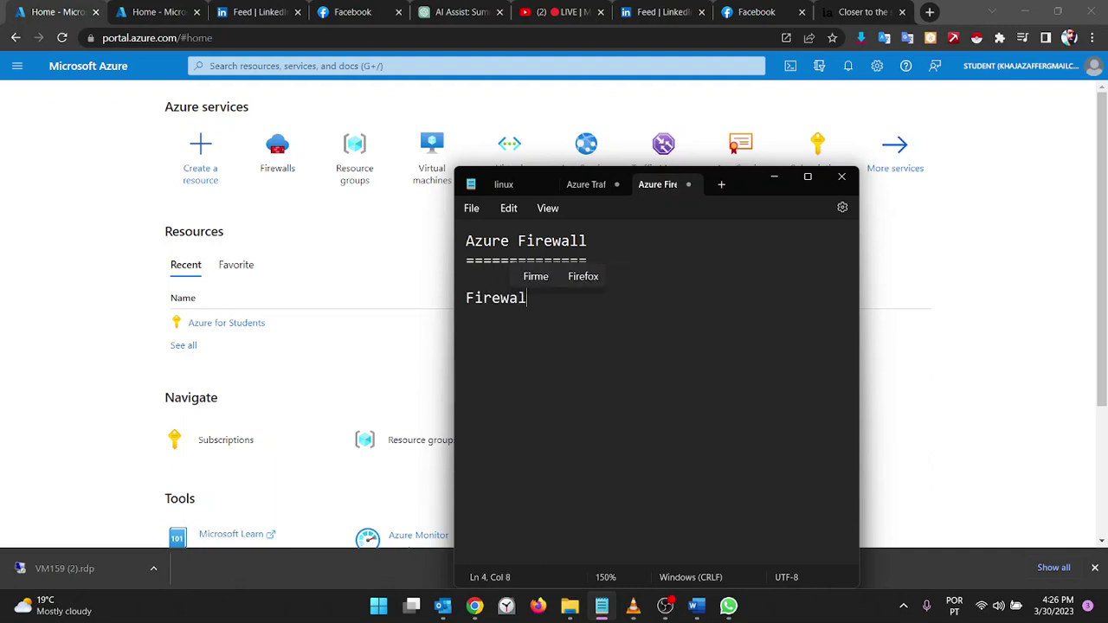
type("l is a n")
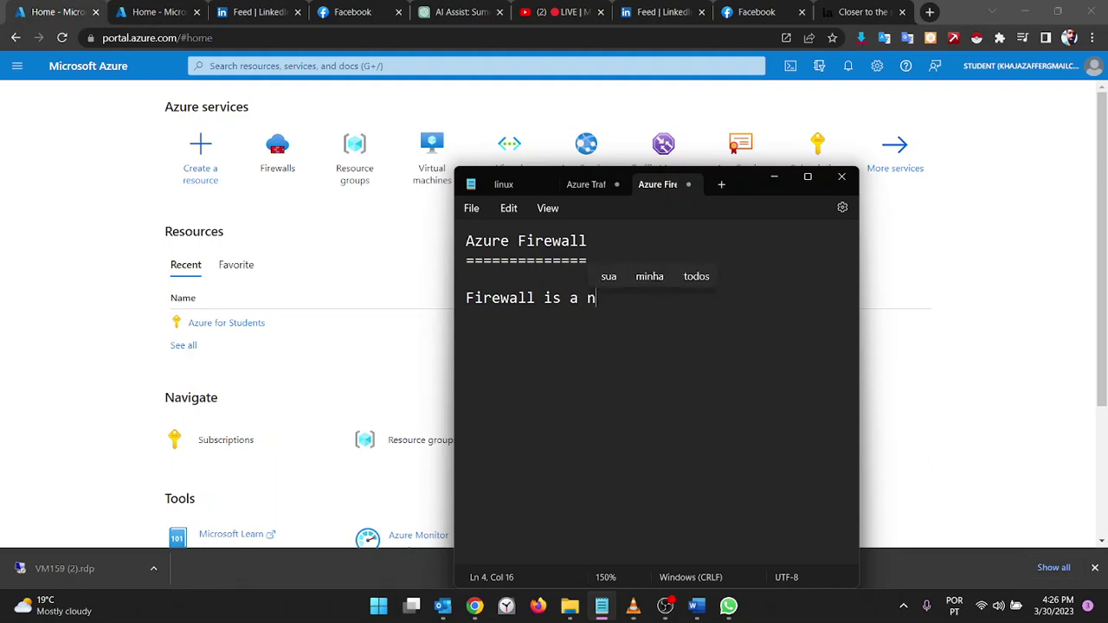
type("etwork ")
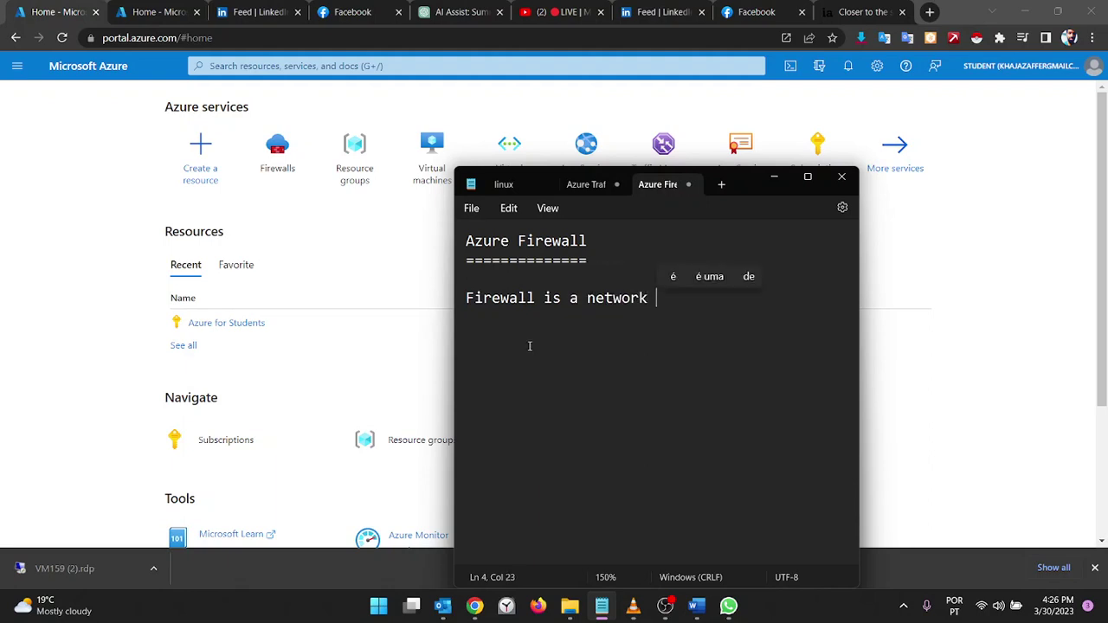
type("security ")
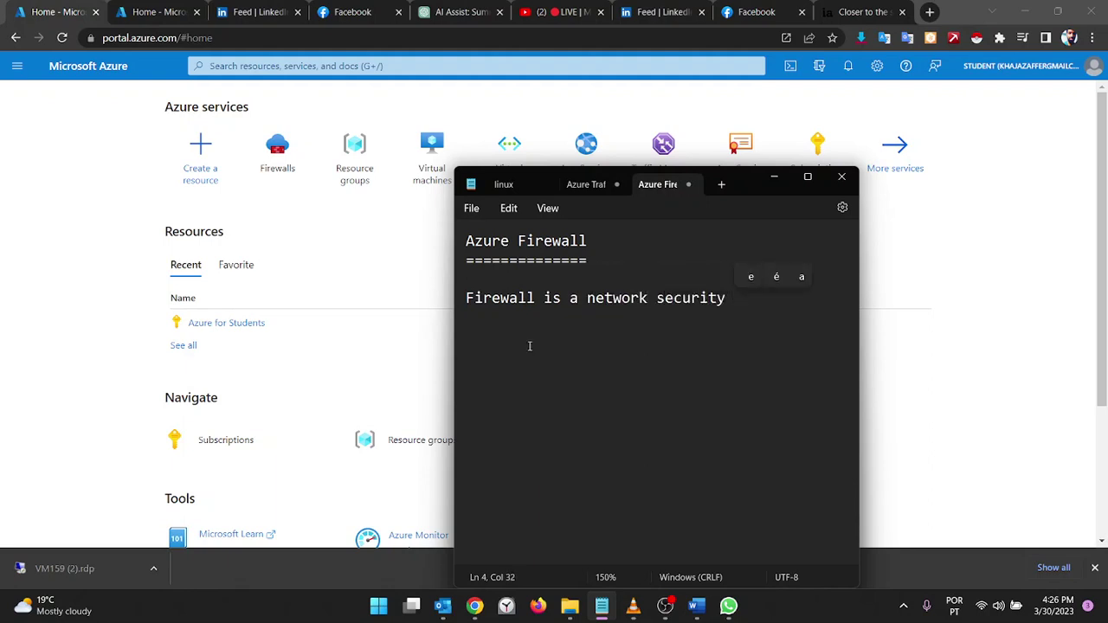
type("service ")
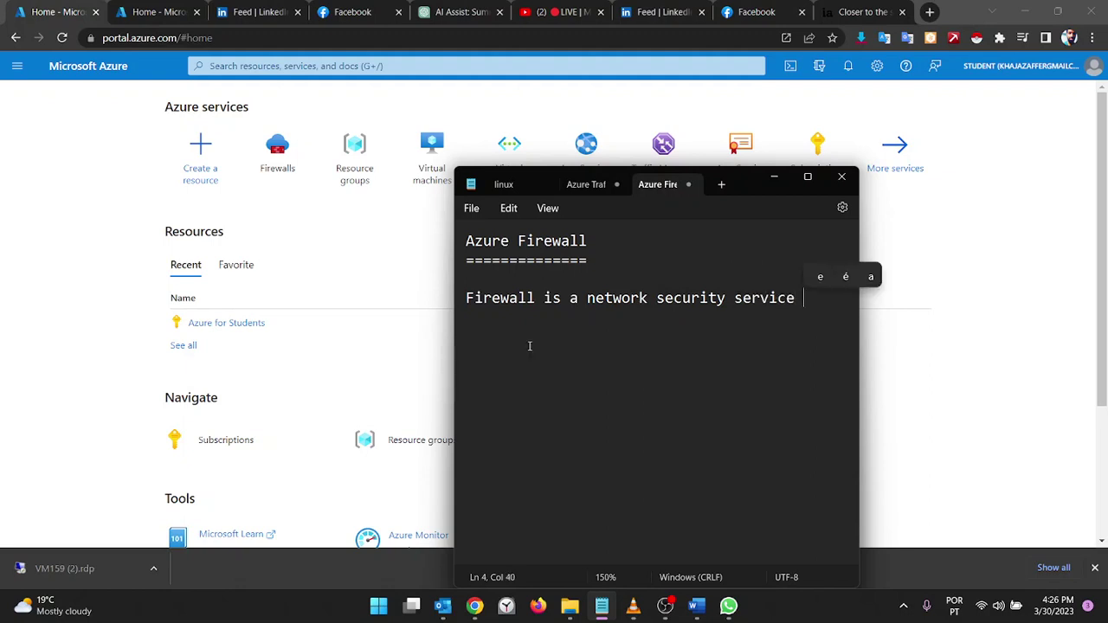
type("that allows ")
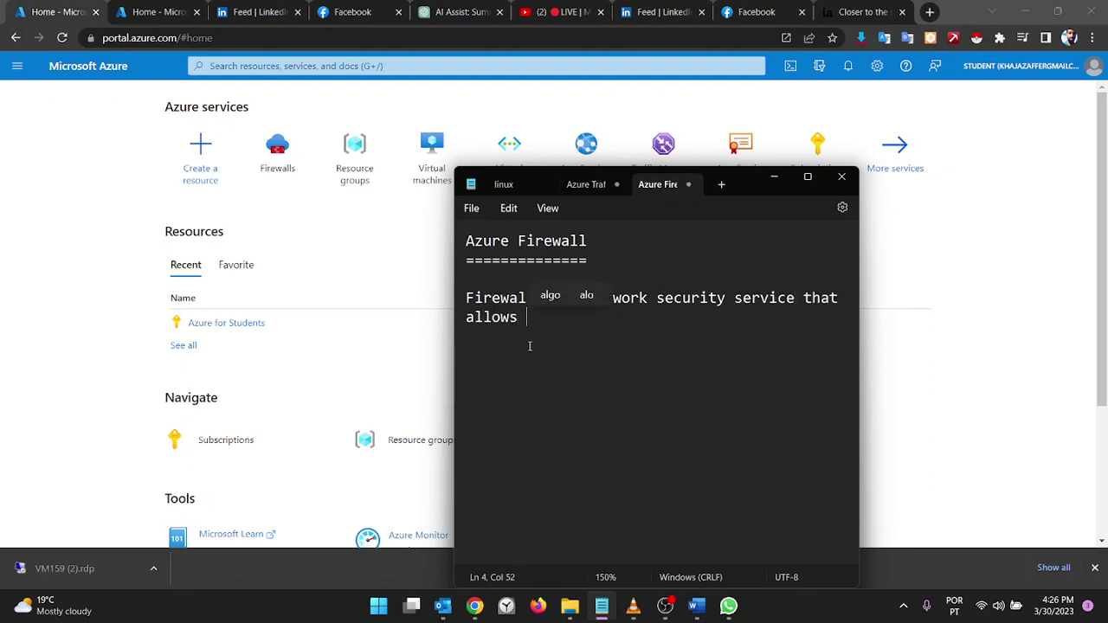
type("custe")
key("BackSpace")
key("BackSpace")
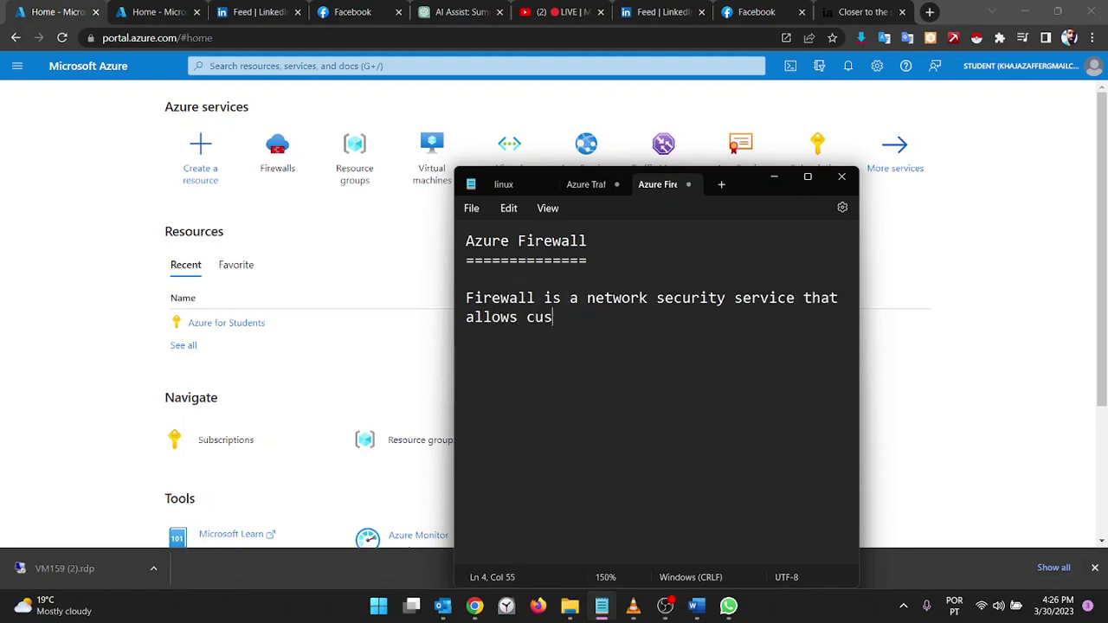
type("tomers and")
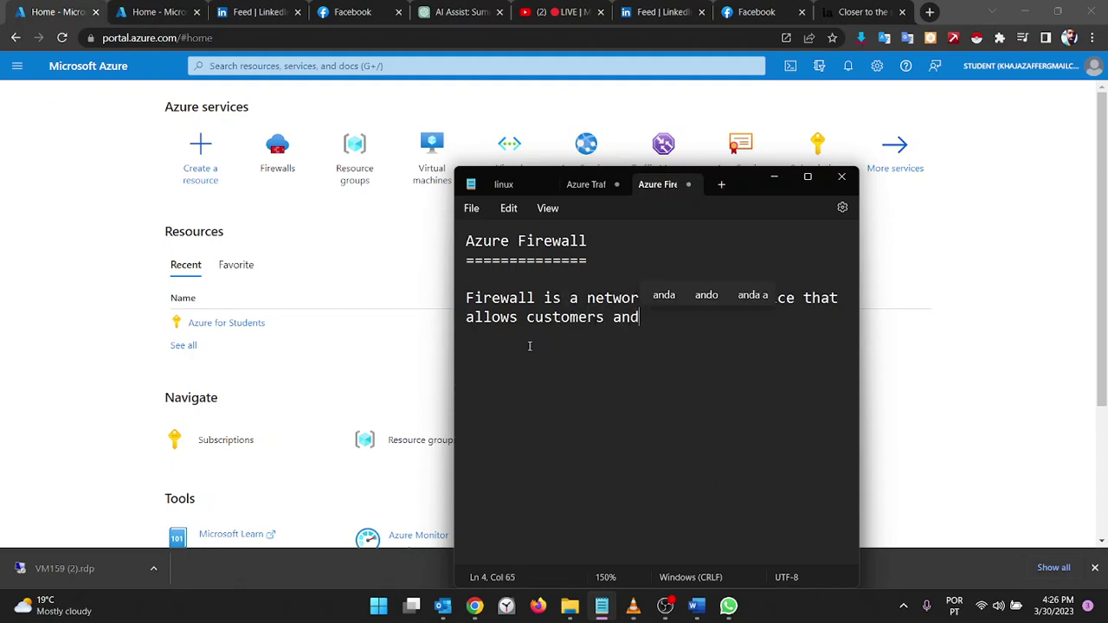
key("BackSpace")
key("BackSpace")
key("BackSpace")
type("to c")
key("BackSpace")
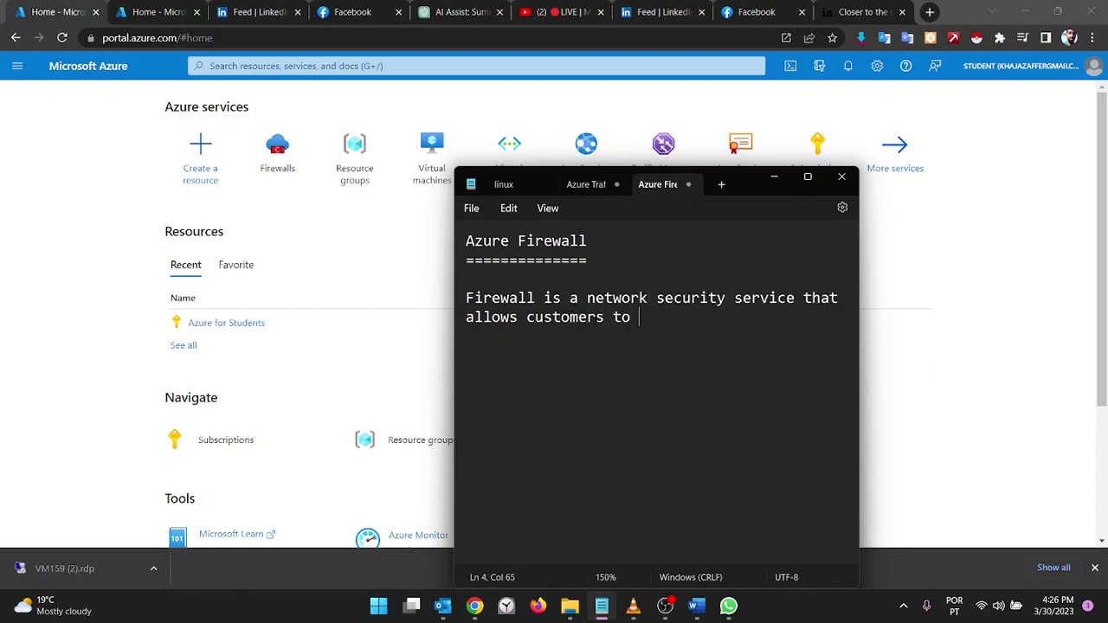
type("montiro and cont")
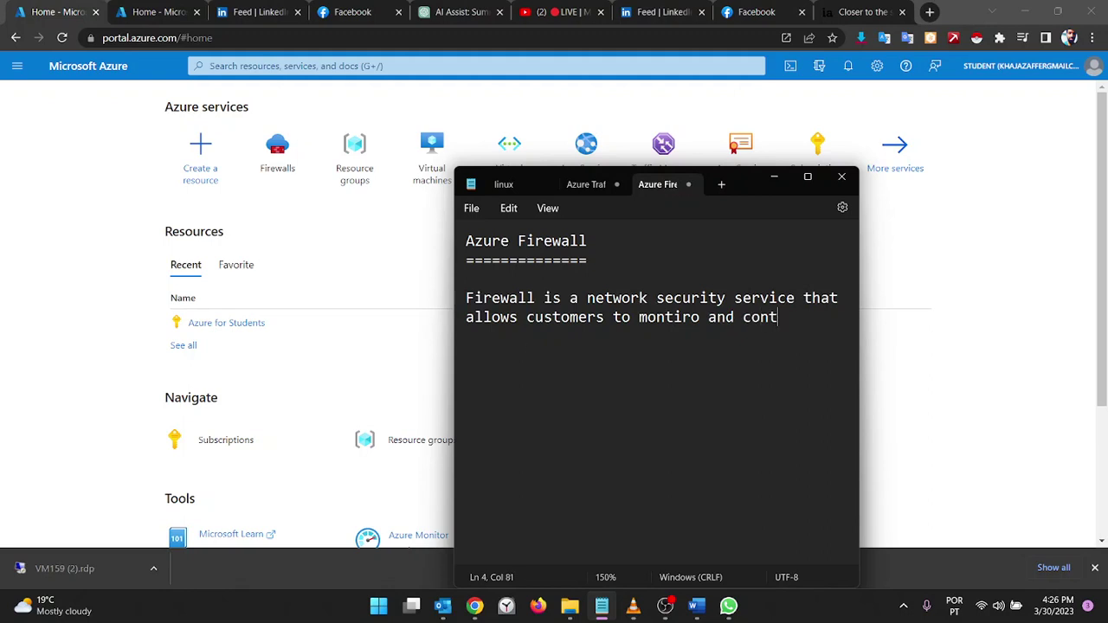
type("rol th")
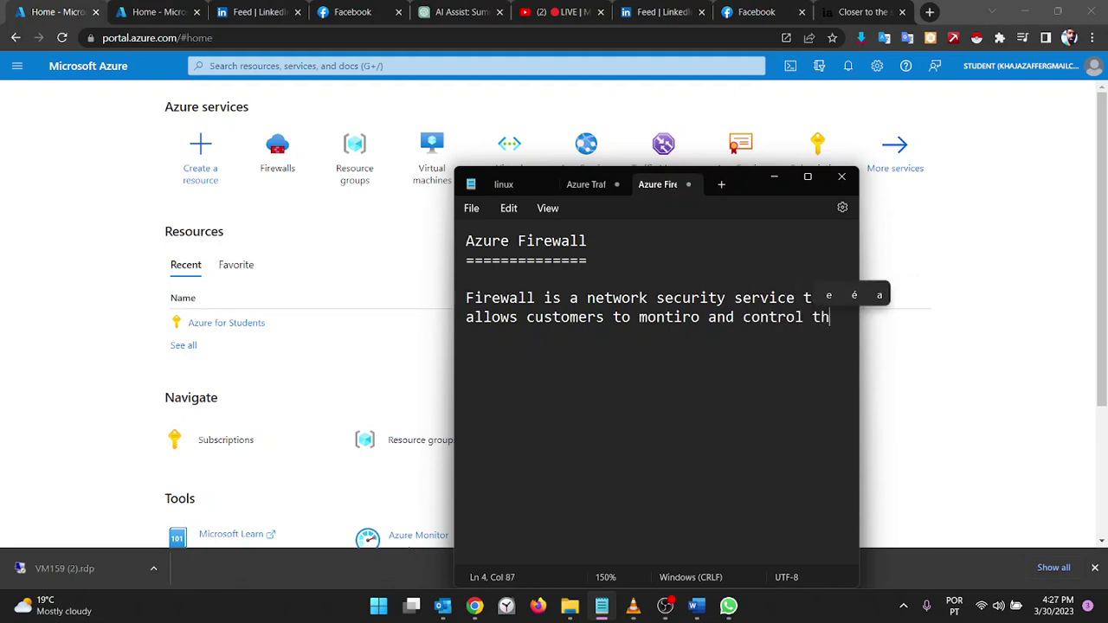
type("e incoming an")
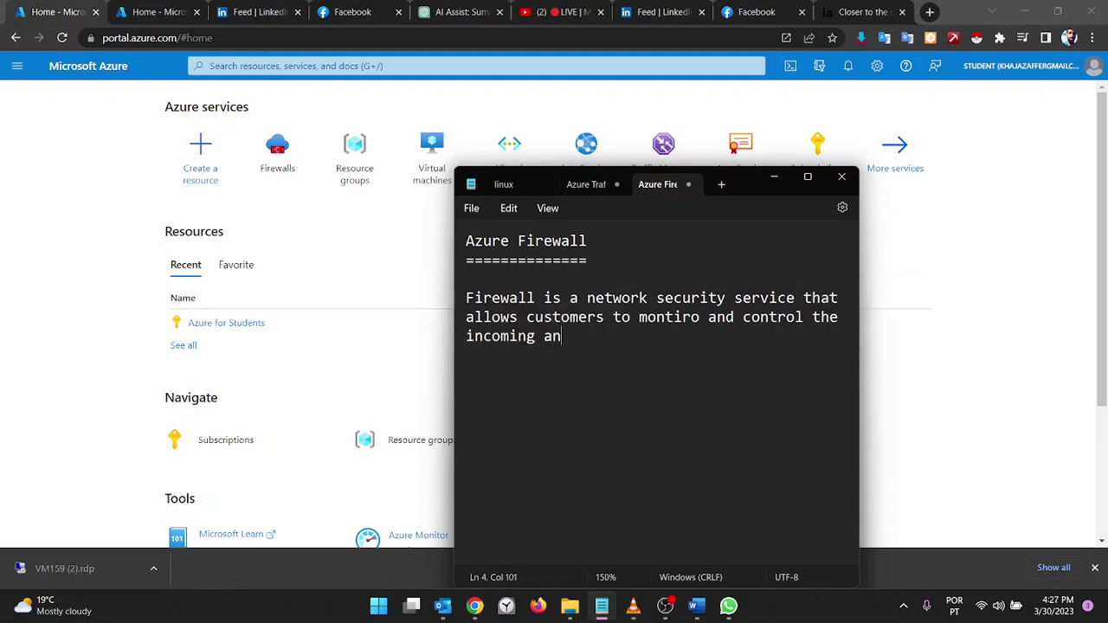
type("d outgouti")
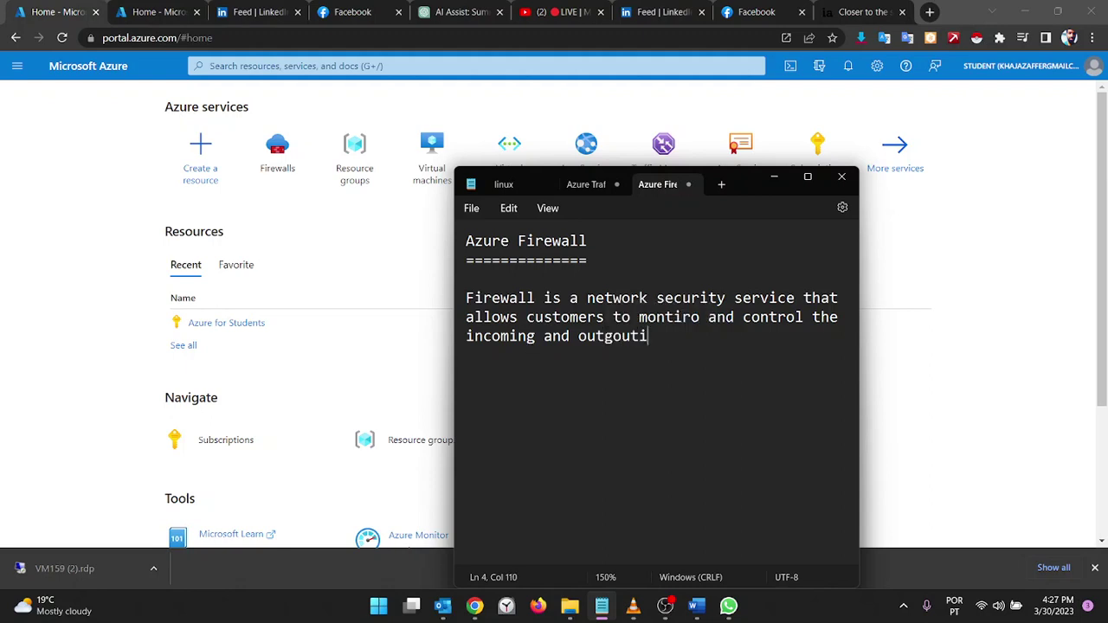
type("ng ")
type("traffic")
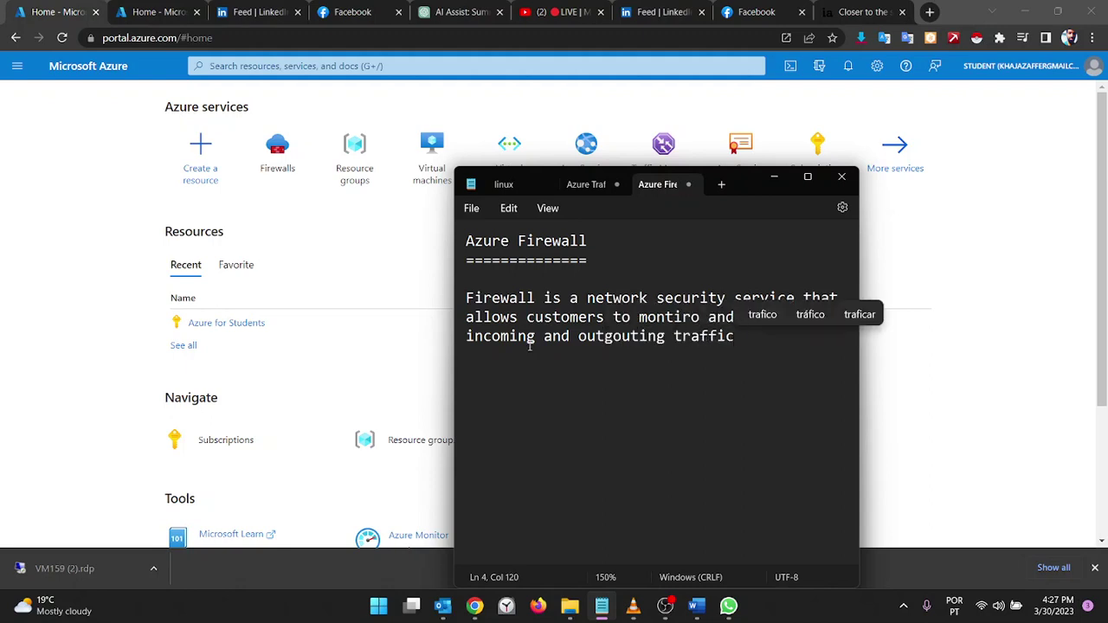
key("Return")
key("Return")
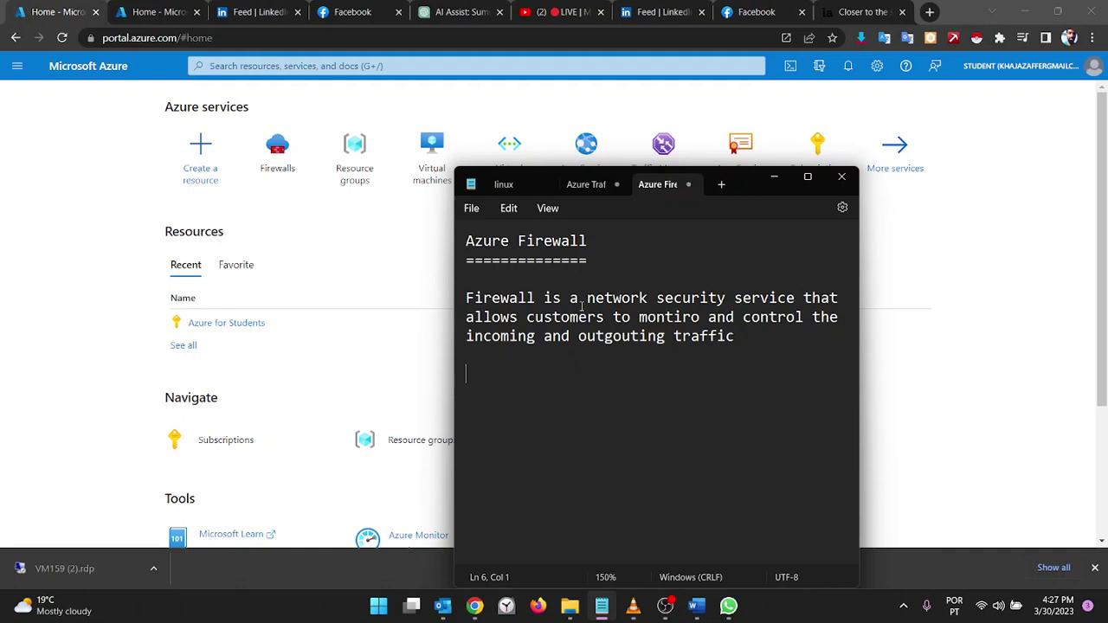
Add the line 'NSG- network security group' below the firewall definition
left_click_drag(586, 297, 693, 299)
left_click(587, 298)
left_click(539, 388)
type("NS")
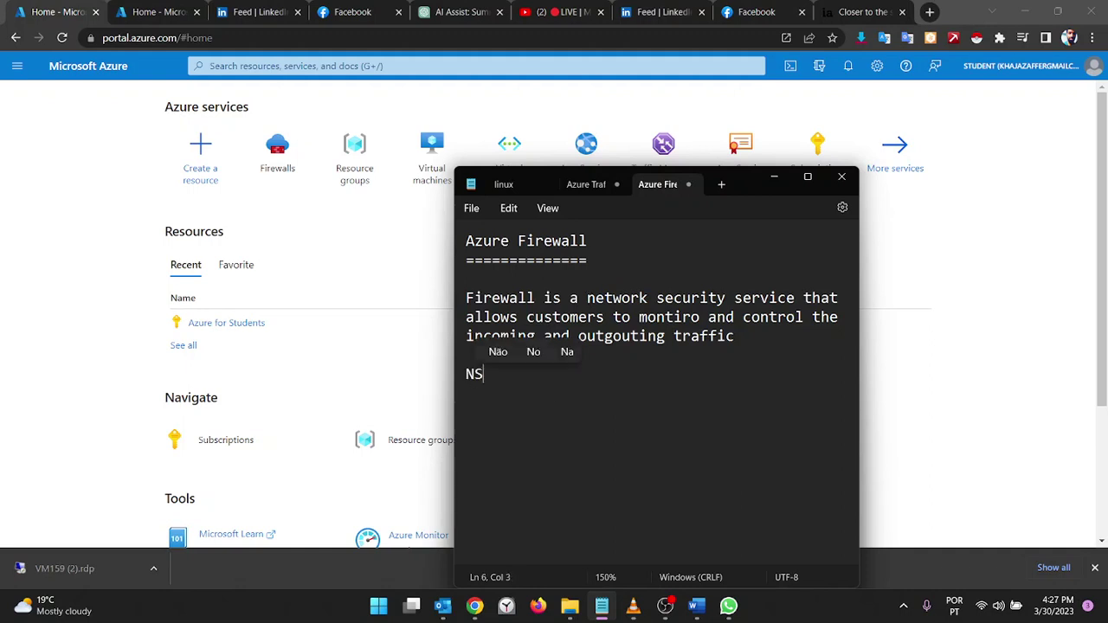
type("G- ne")
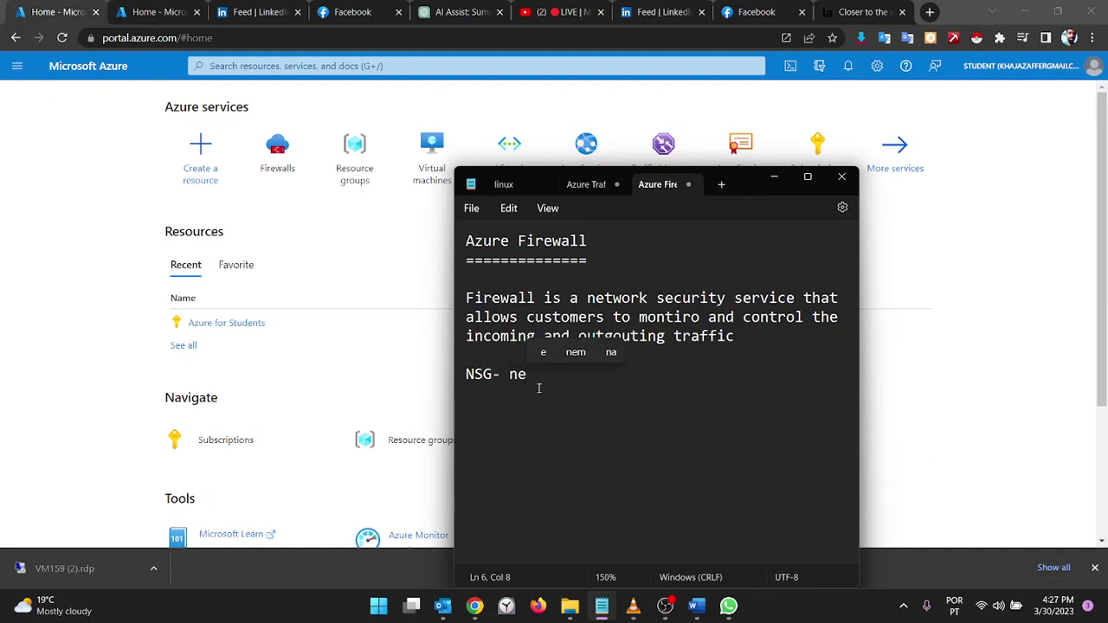
type("twork se")
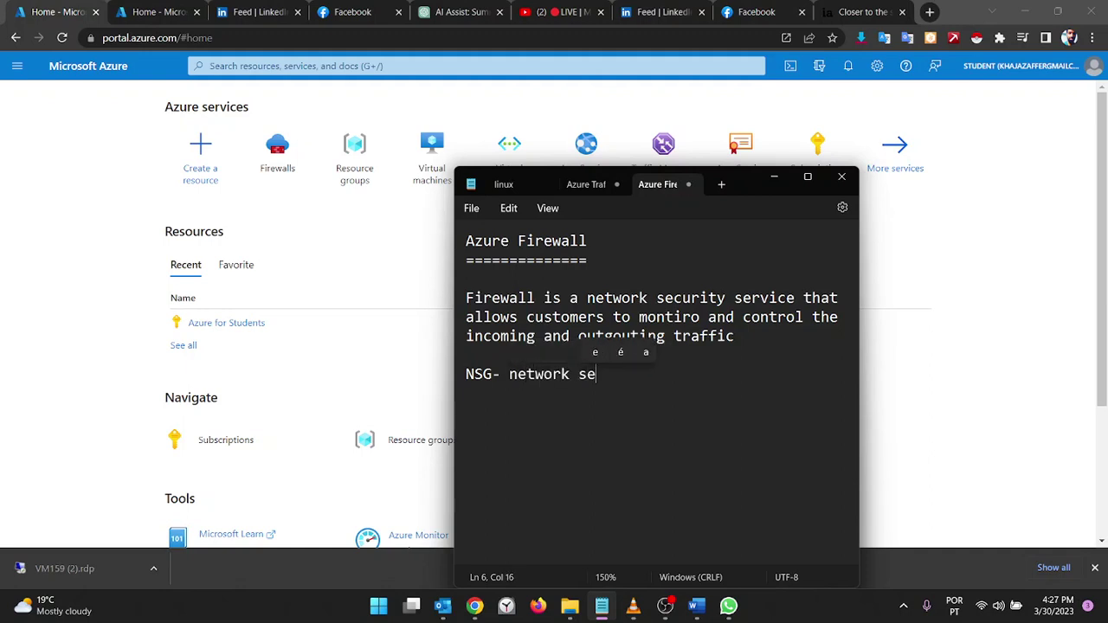
type("rurity g")
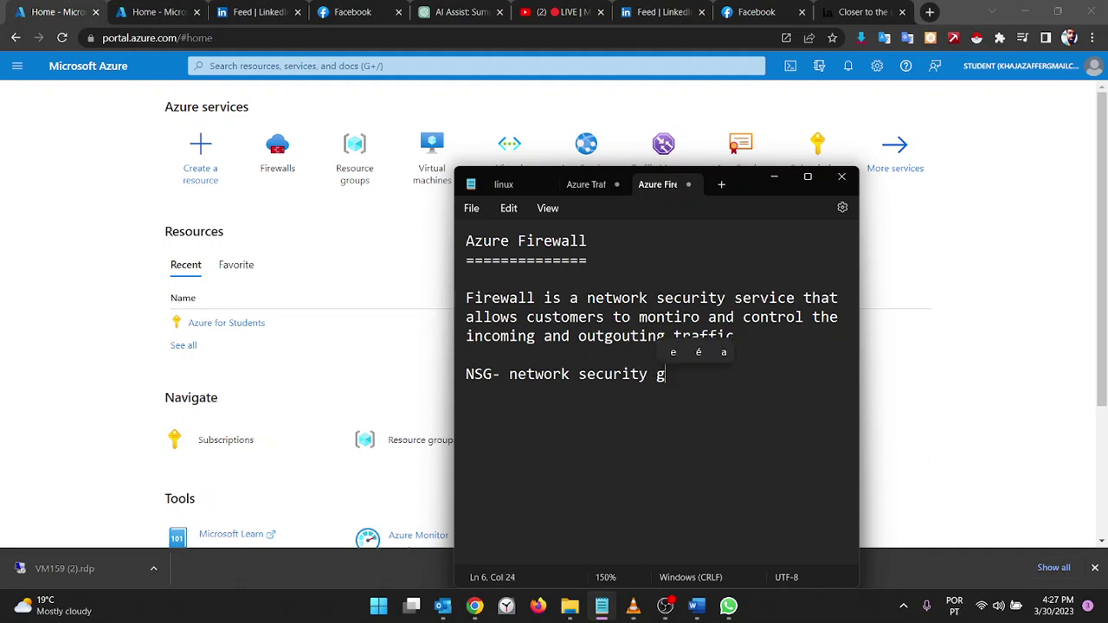
type("roup")
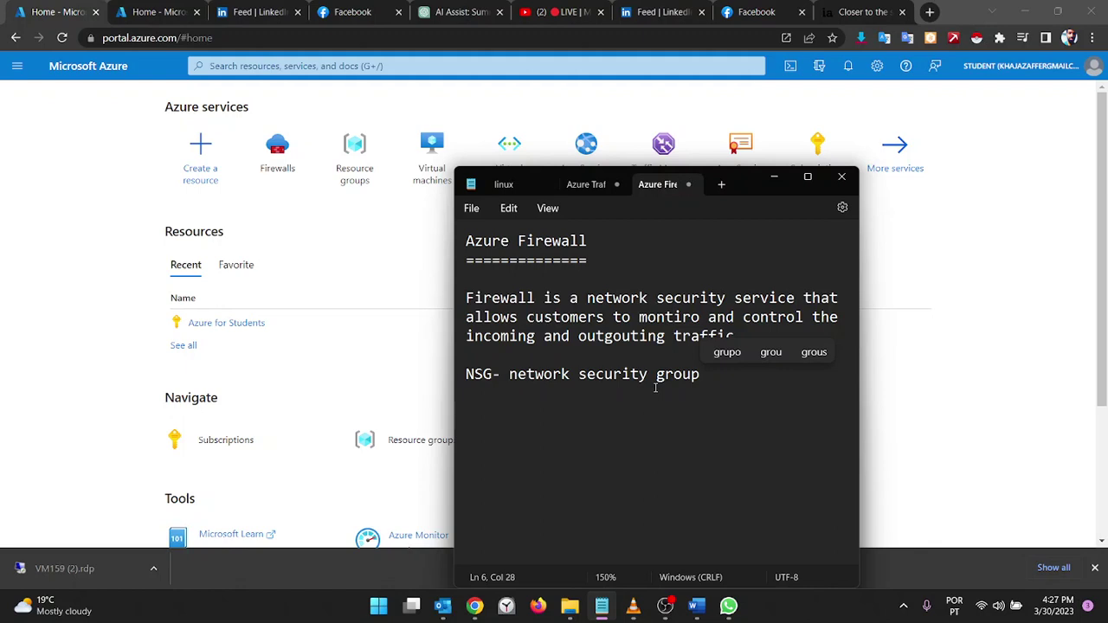
key("Return")
key("Return")
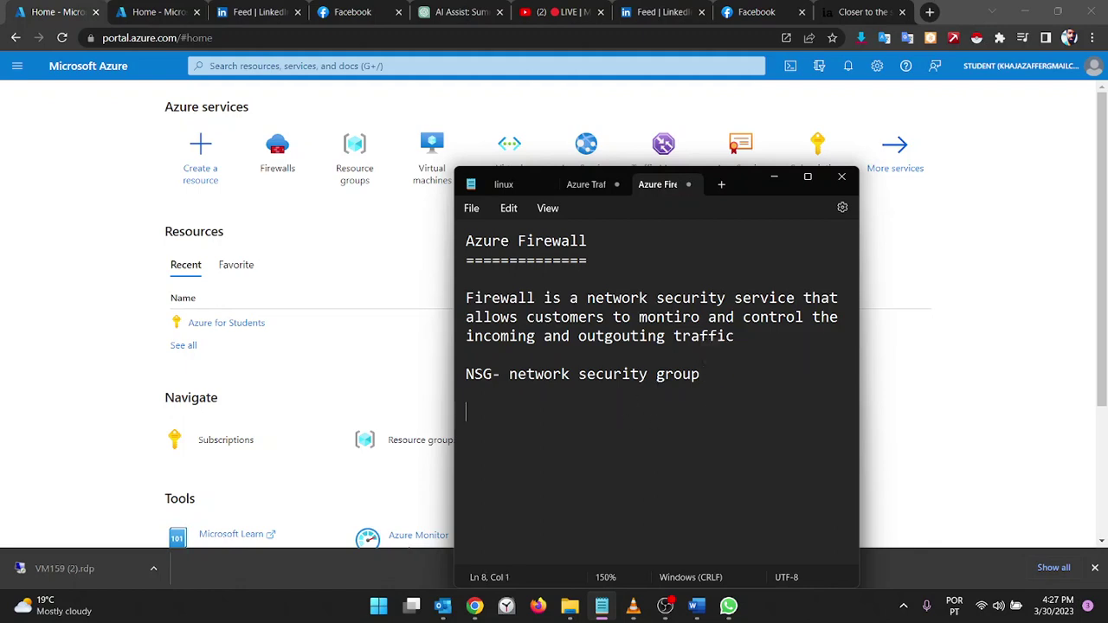
Add the heading 'keypoints on Azure firewall'
type("keypoints")
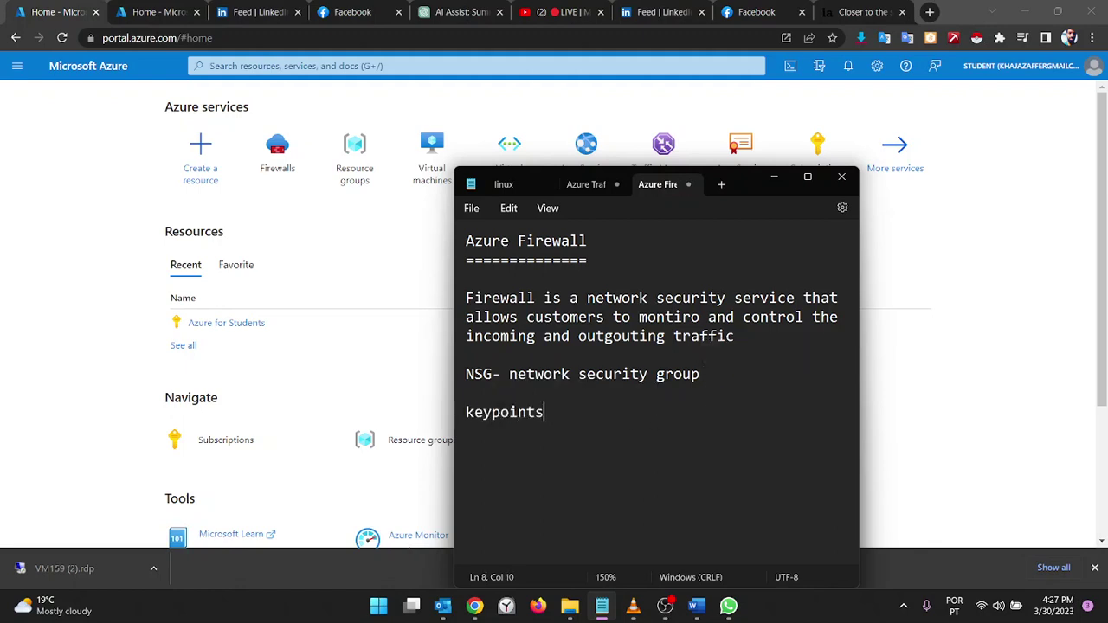
type(" on Azure firewall")
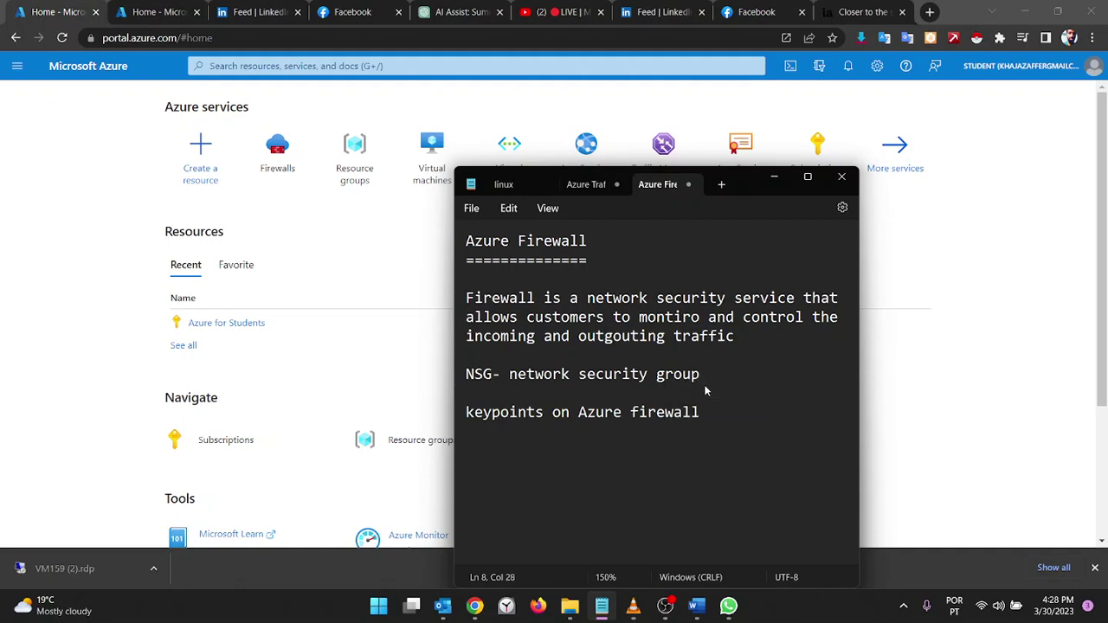
key("Return")
key("Return")
Write point 1, 'we can block our traffic completely and allow only the required traffic', and begin '2.'
key("BackSpace")
type("1. we can block ")
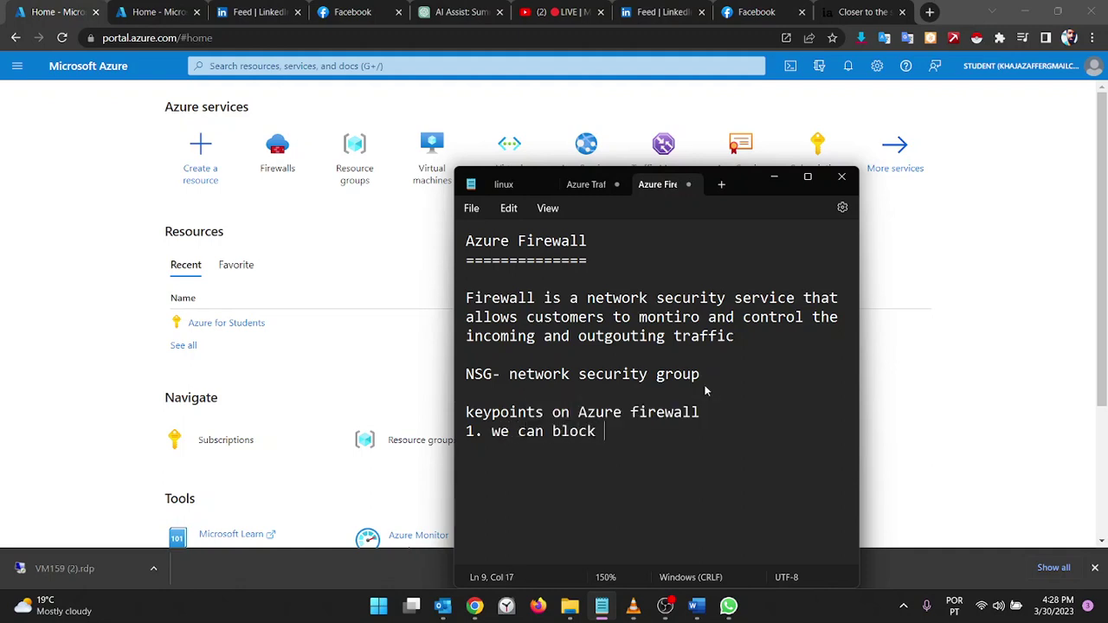
type("our tra")
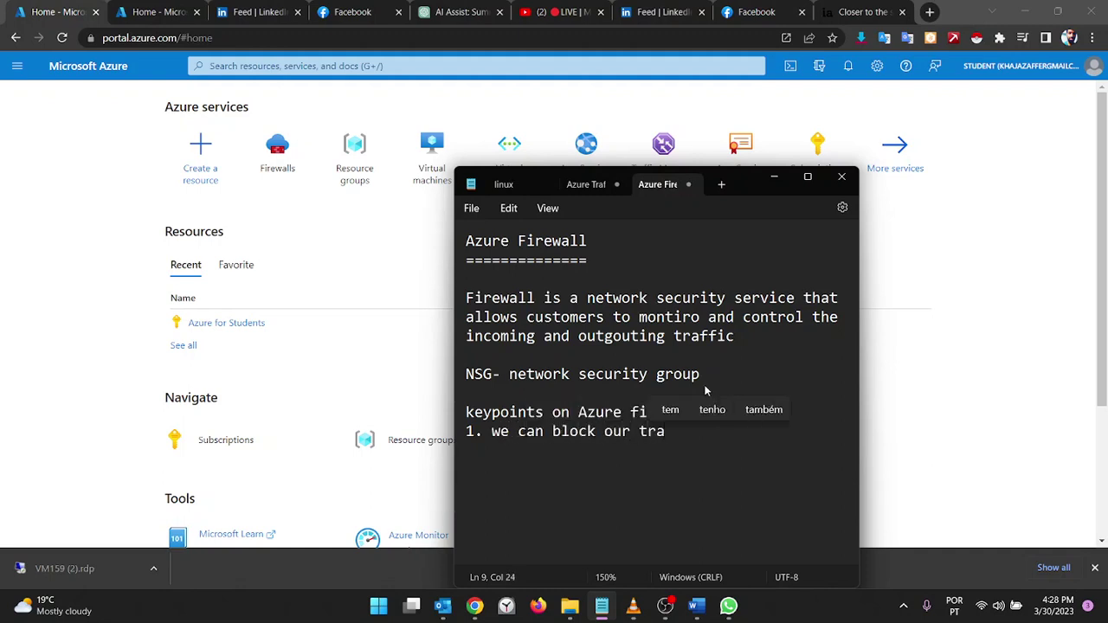
type("ffic co")
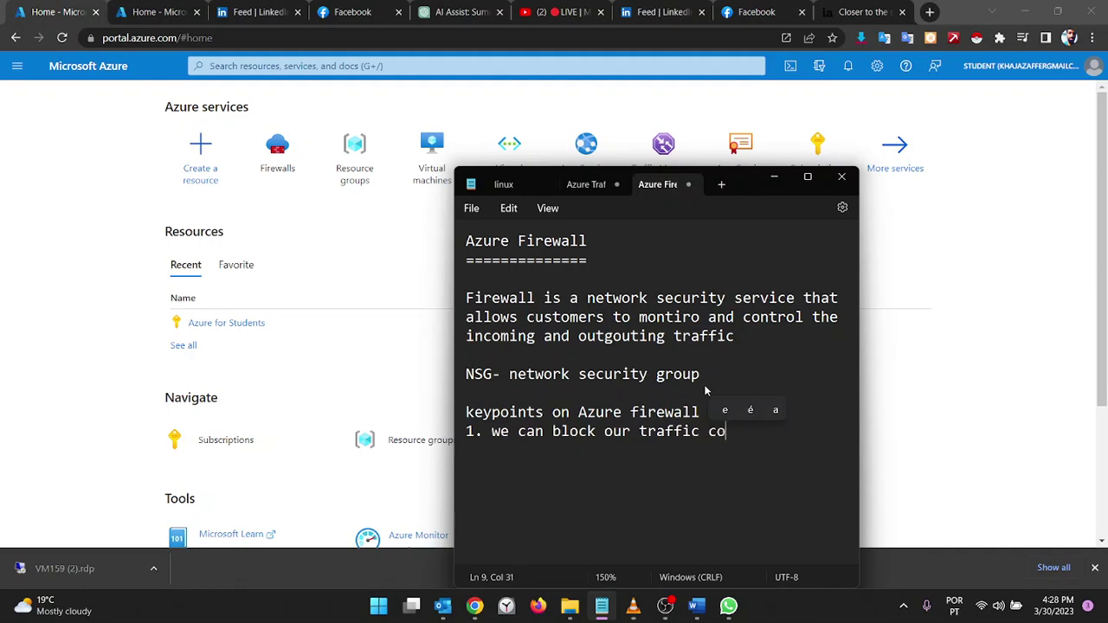
type("mpletely a")
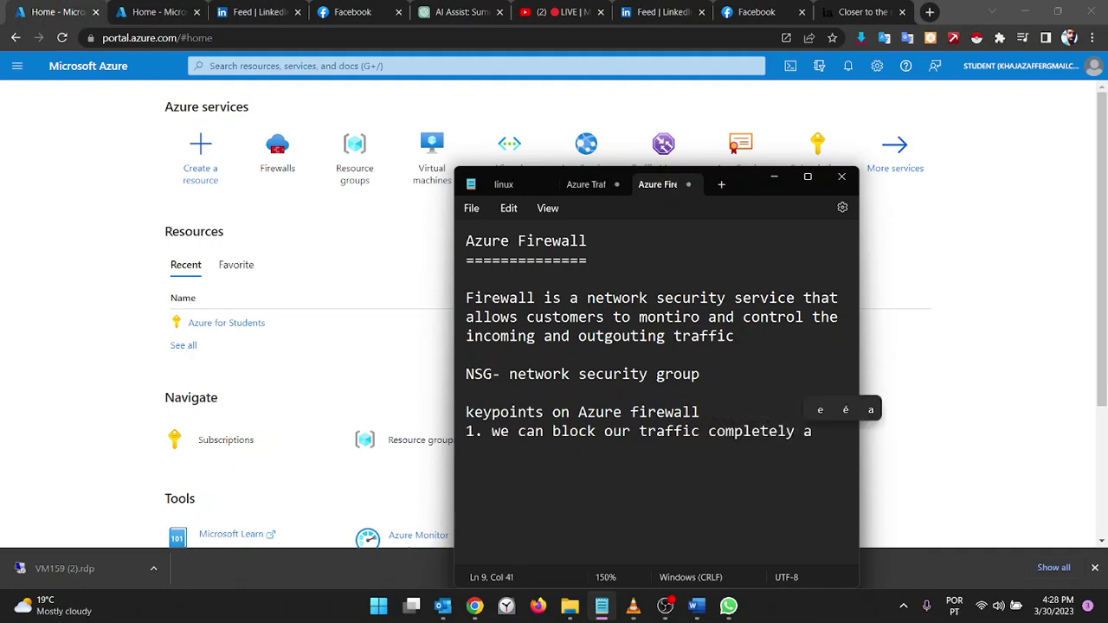
type("nd loow")
key("BackSpace")
key("BackSpace")
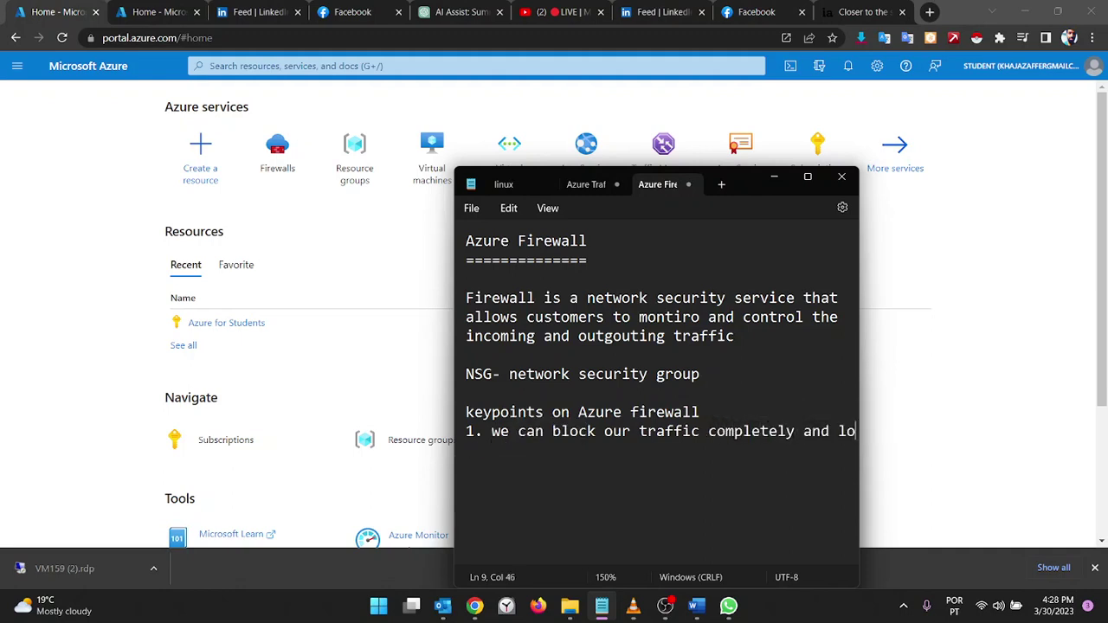
key("BackSpace")
key("BackSpace")
type("allow only the")
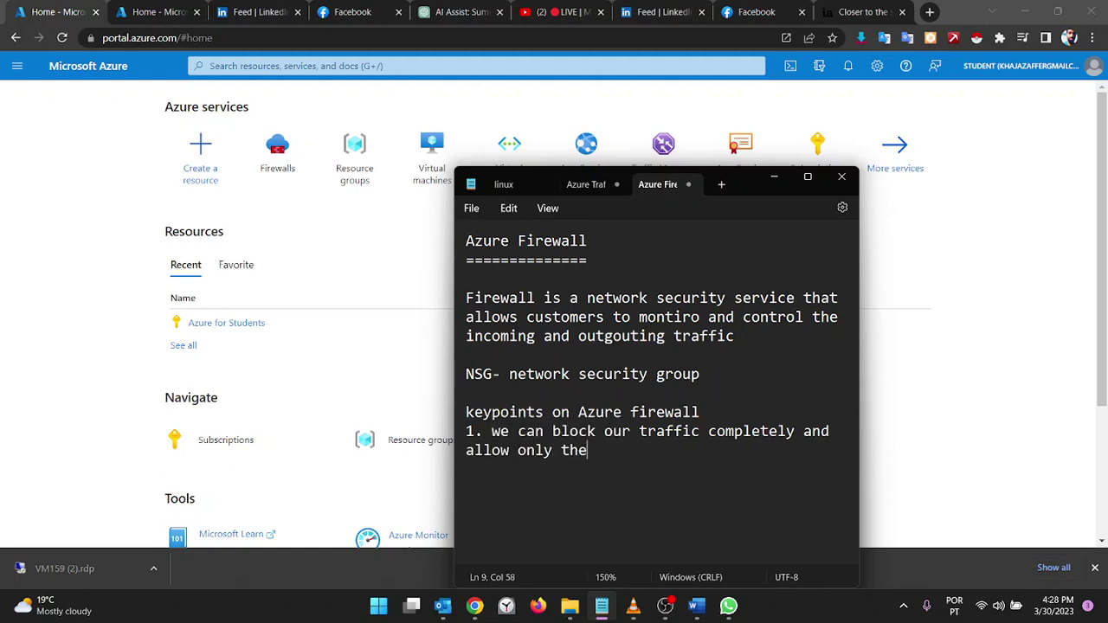
type(" required traffic")
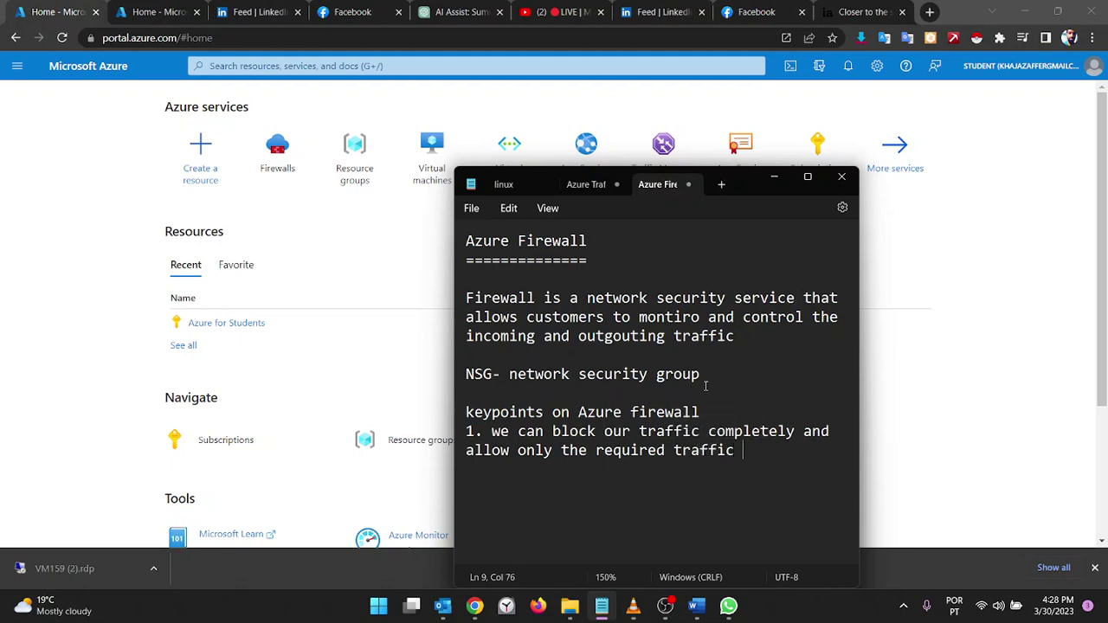
key("Return")
key("Return")
type("2.")
Type 'zone redundancy' as point 2 and add a blank line below it
type("z")
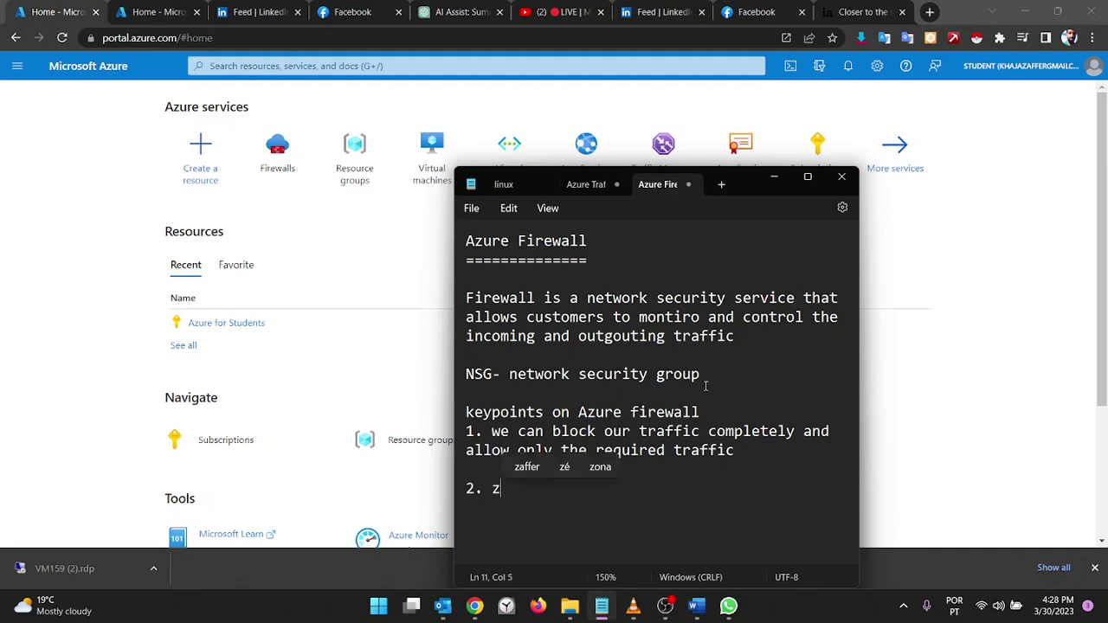
type("one redundancy")
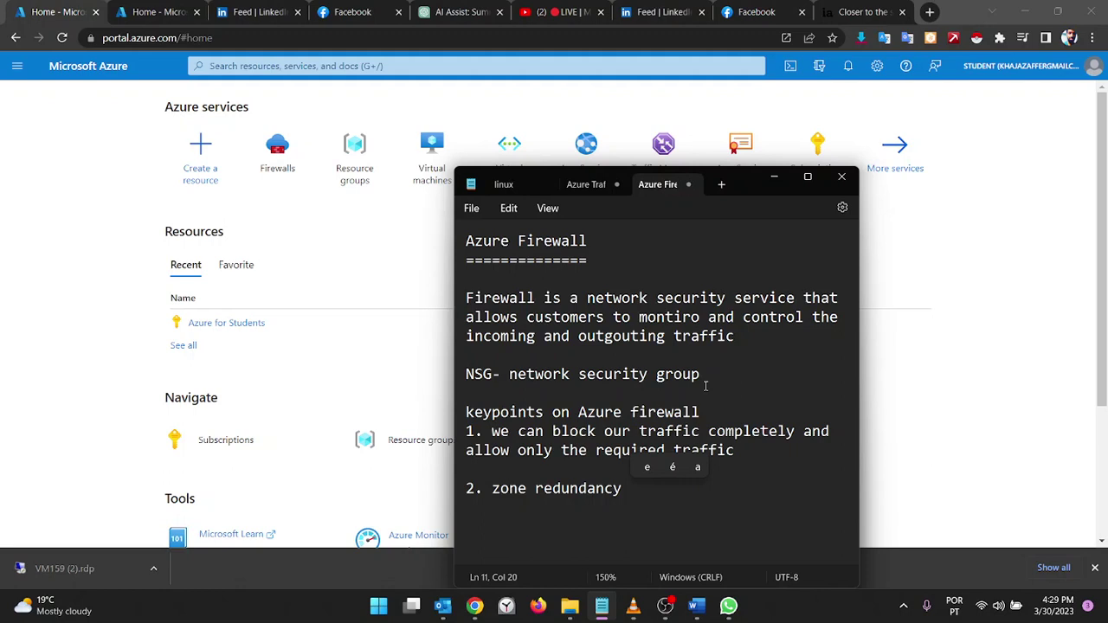
left_click(587, 534)
key("End")
key("Return")
key("Return")
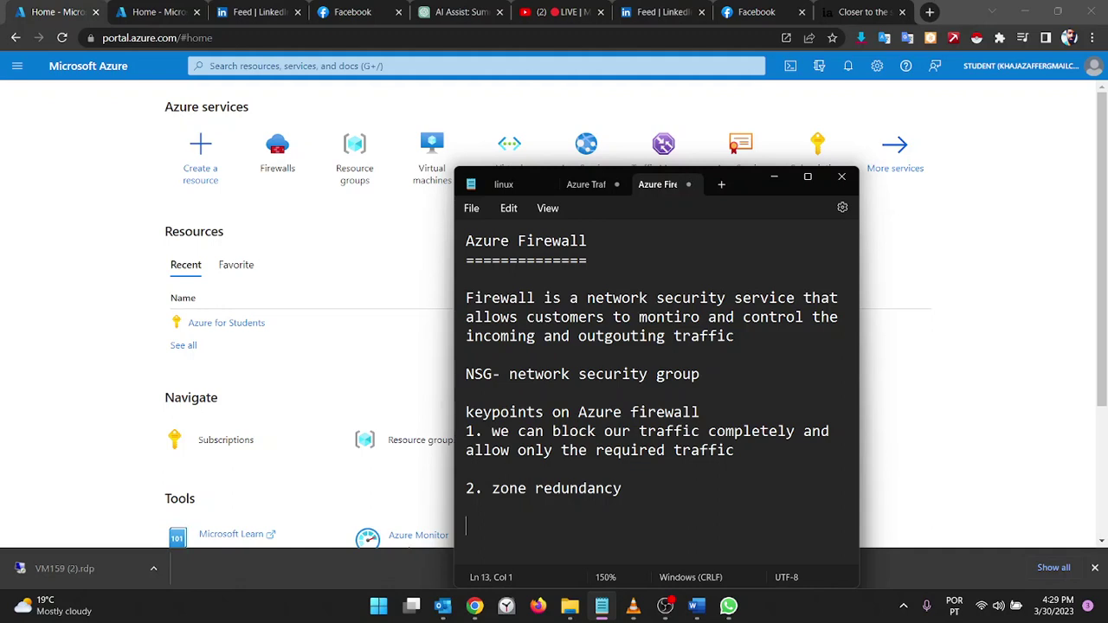
Add 'in-gress' and a line 'data goes from our network it is called as out-gress'
type("in-gree")
key("BackSpace")
type("ss")
key("Return")
type("gou")
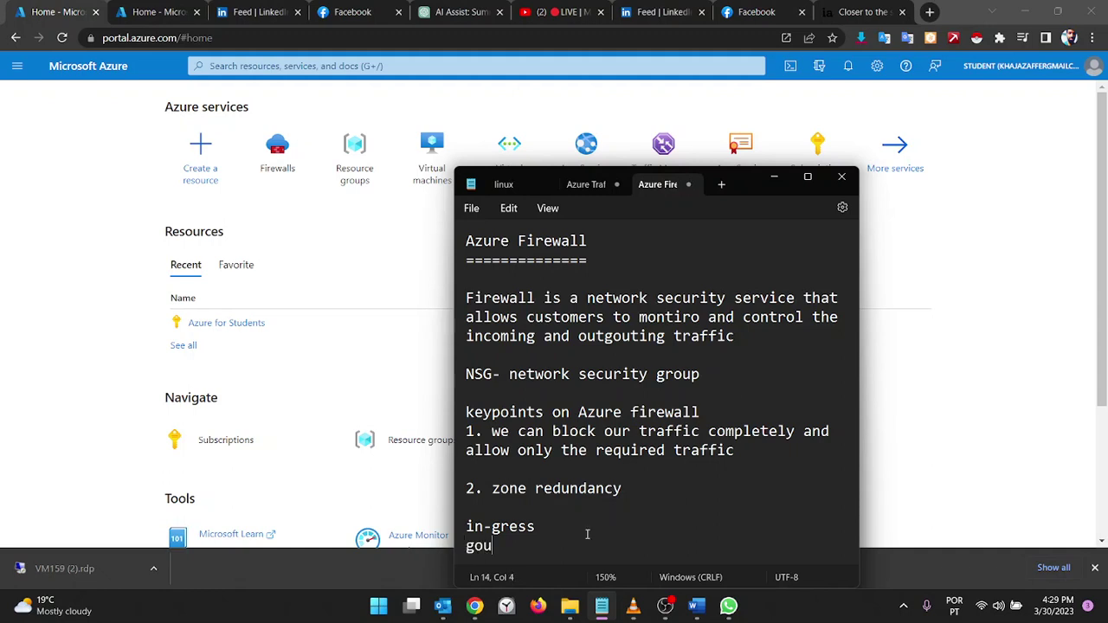
key("BackSpace")
key("BackSpace")
key("BackSpace")
type("data goes out")
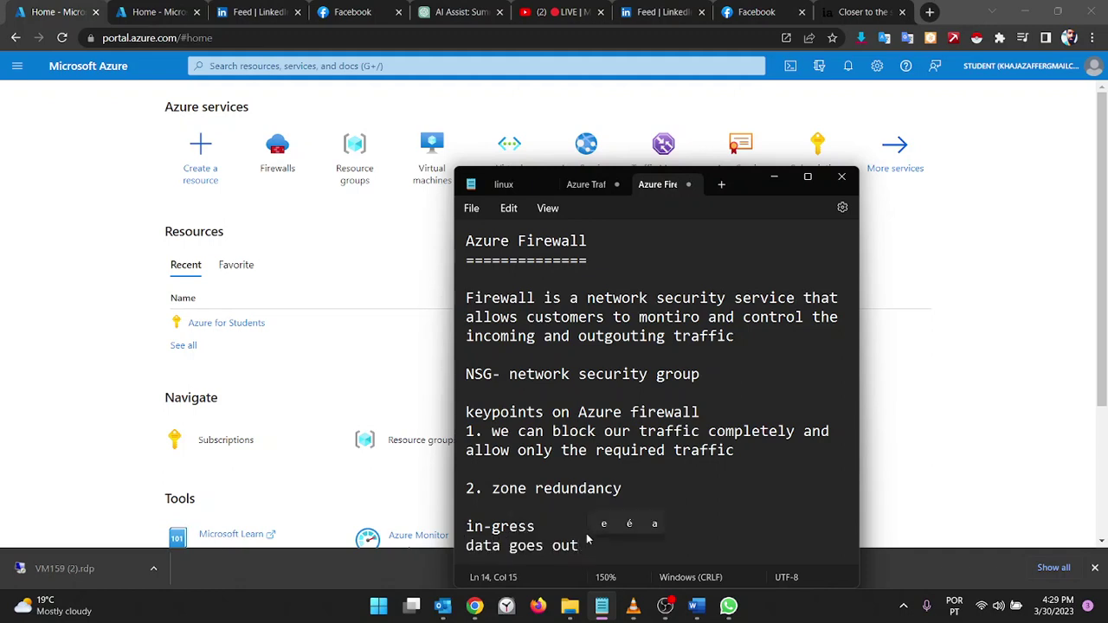
type("from our ne")
type("twork it w")
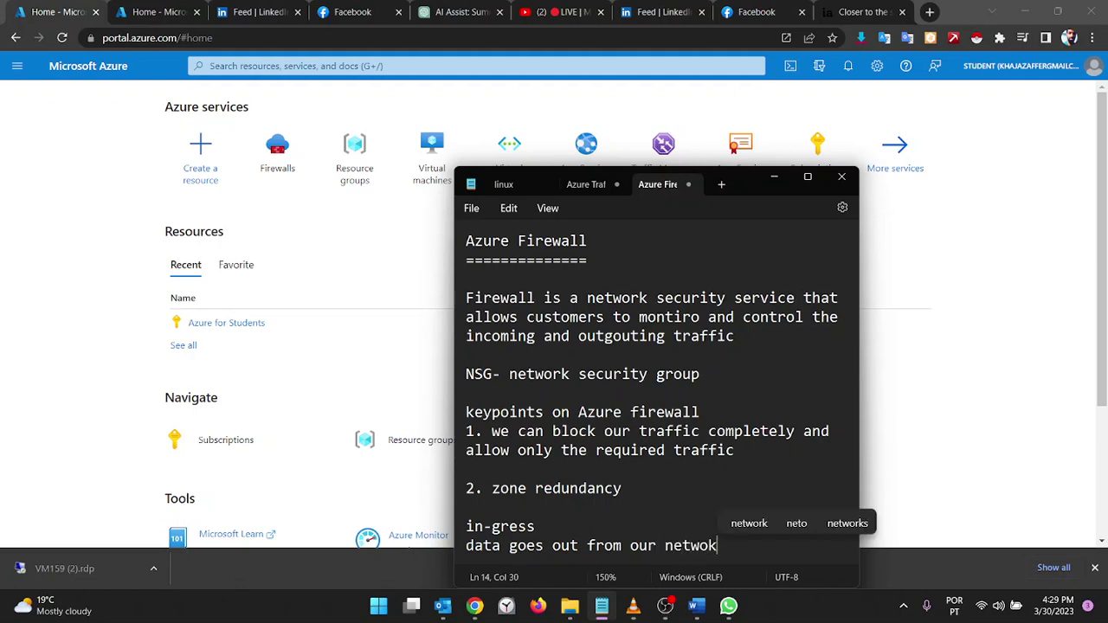
key("BackSpace")
type("is ")
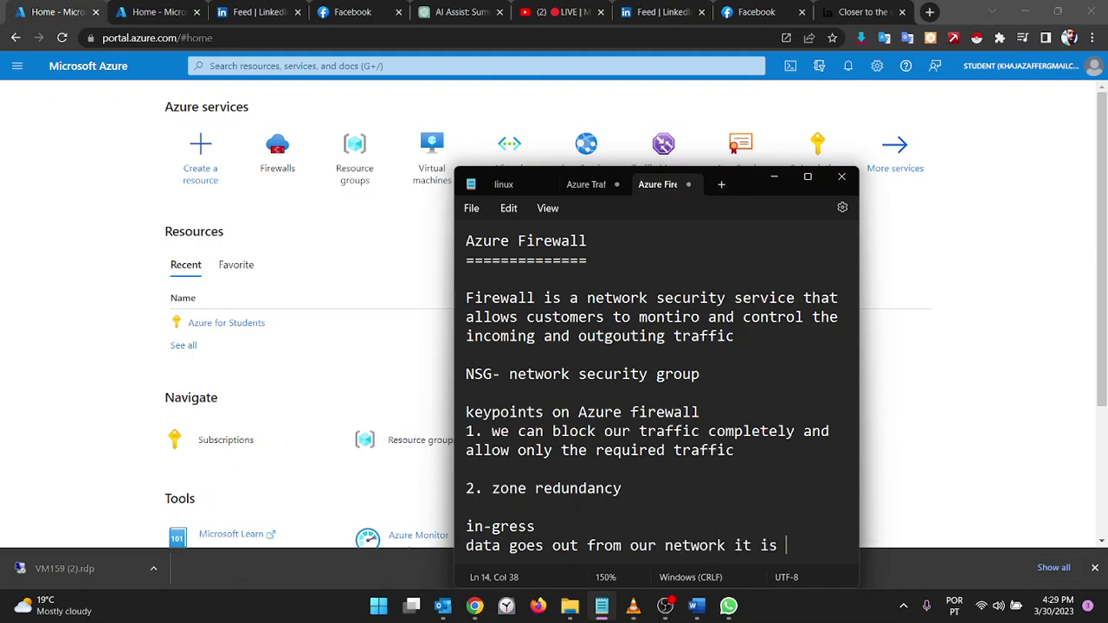
type("called as outg")
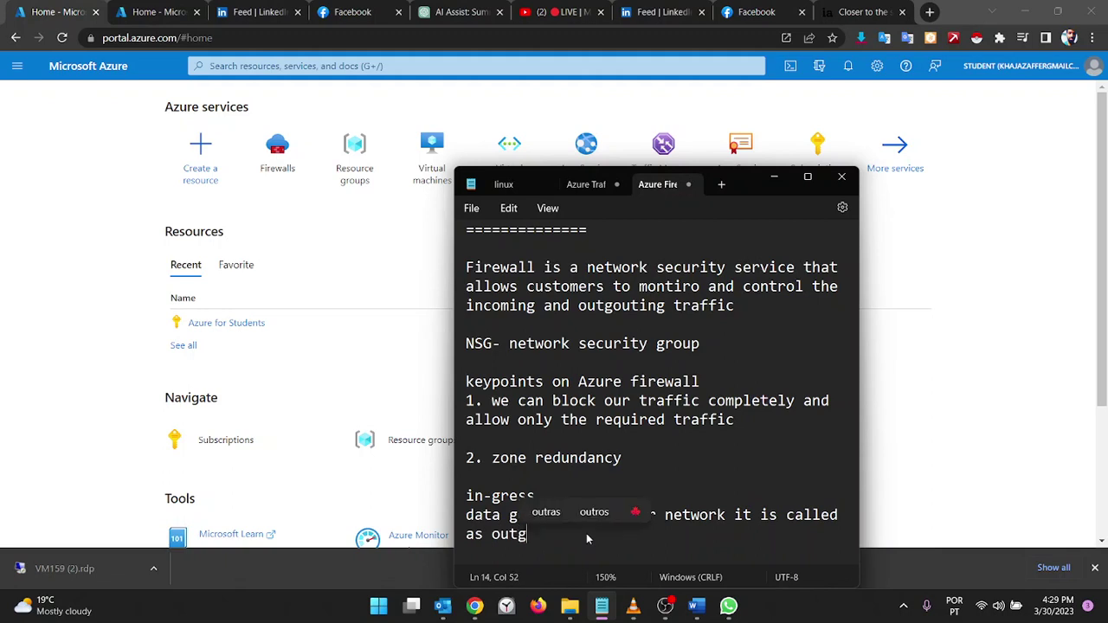
key("BackSpace")
type("-gress")
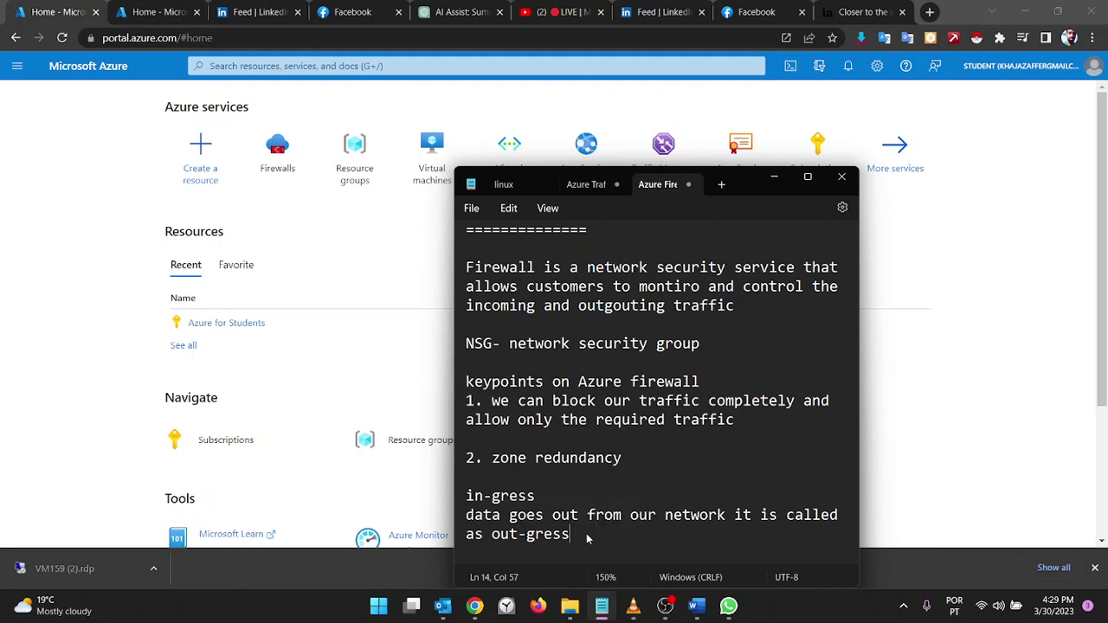
Prefix the in-gress line with 'IaaS -'
key("Up")
key("Up")
key("Left")
key("Left")
key("Left")
key("Left")
key("Left")
key("Left")
key("Left")
key("Left")
key("Left")
type("Iaas")
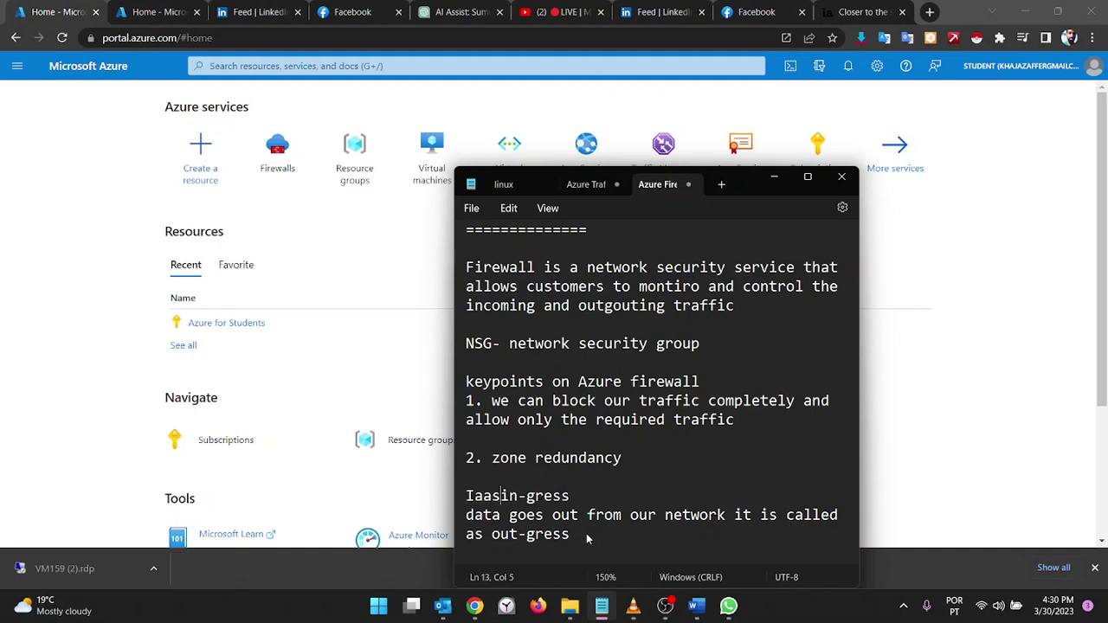
key("BackSpace")
type("S,")
key("BackSpace")
type("-")
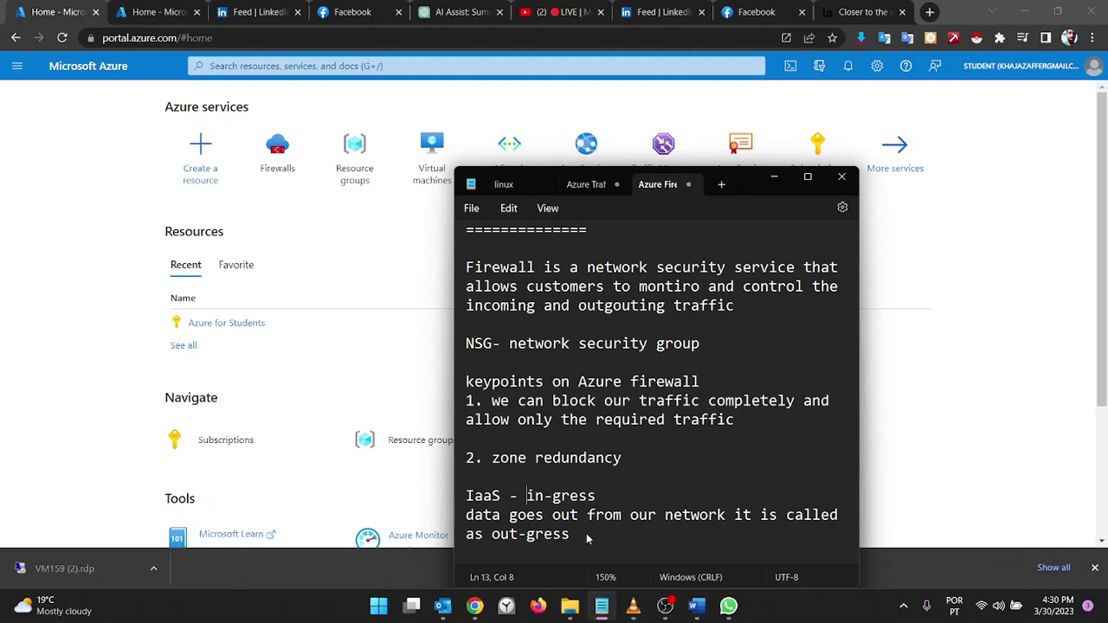
key("Return")
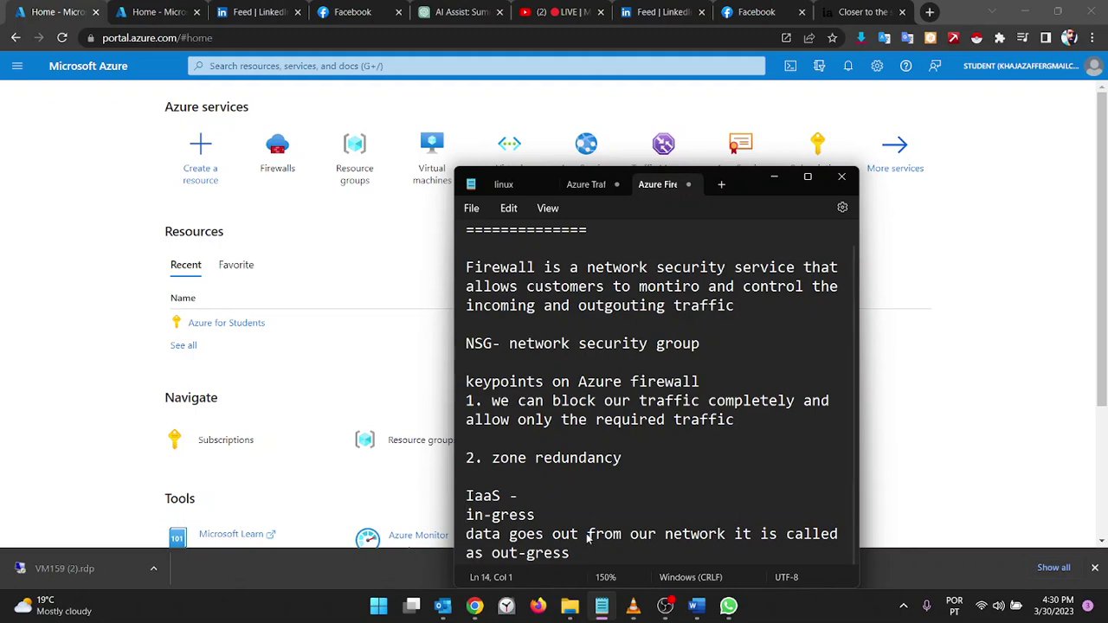
key("BackSpace")
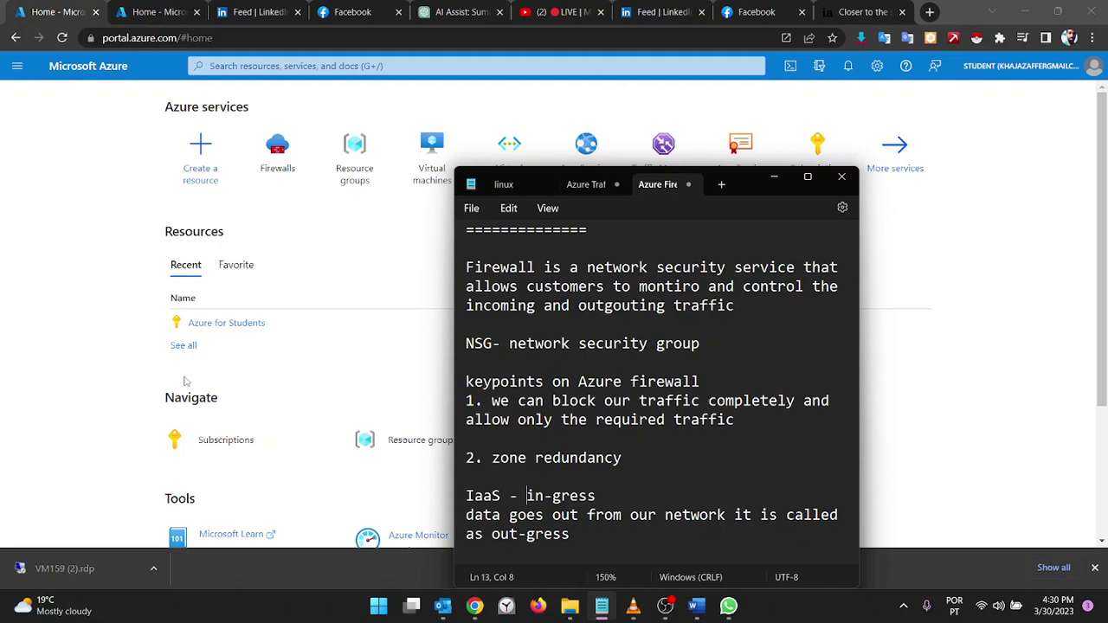
Create the resource group MyRG in East US from the Resource groups list
left_click(150, 215)
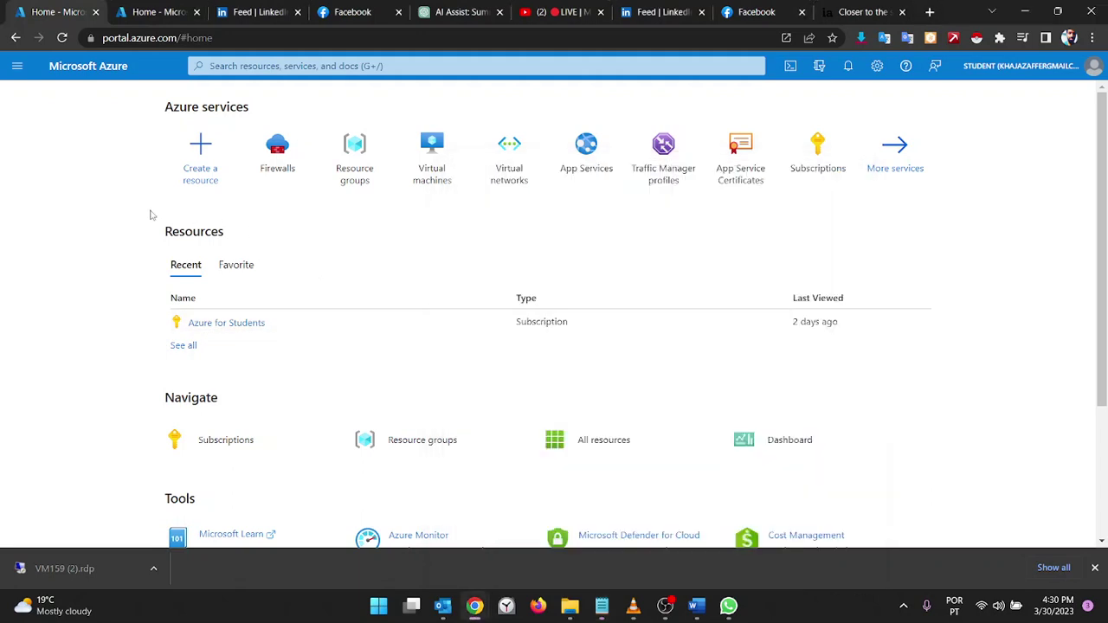
left_click(388, 176)
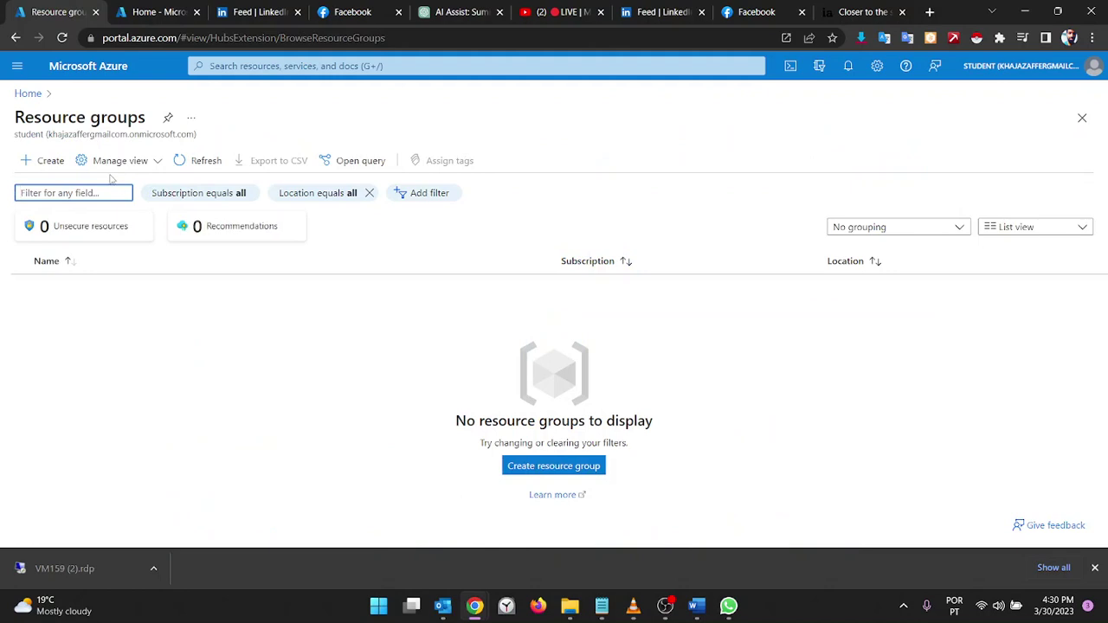
left_click(50, 164)
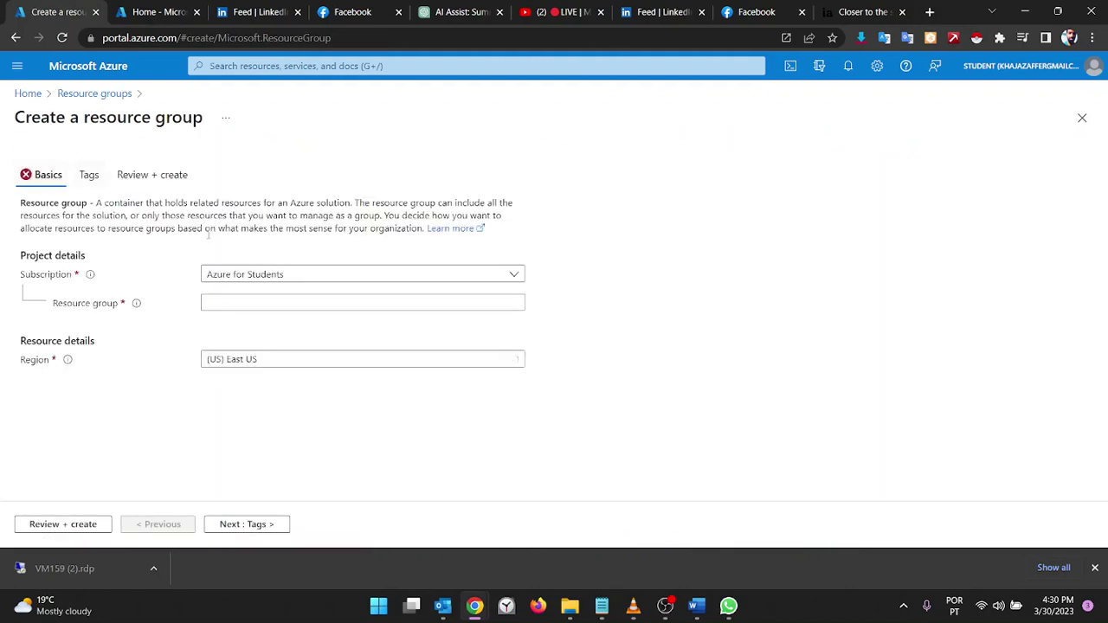
left_click(349, 299)
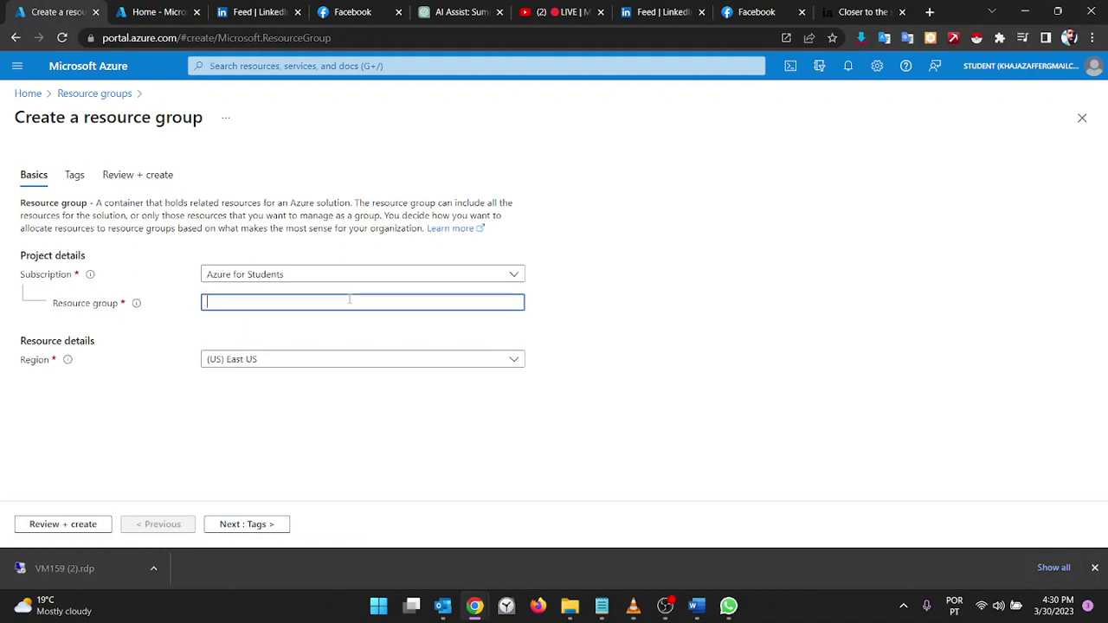
type("My")
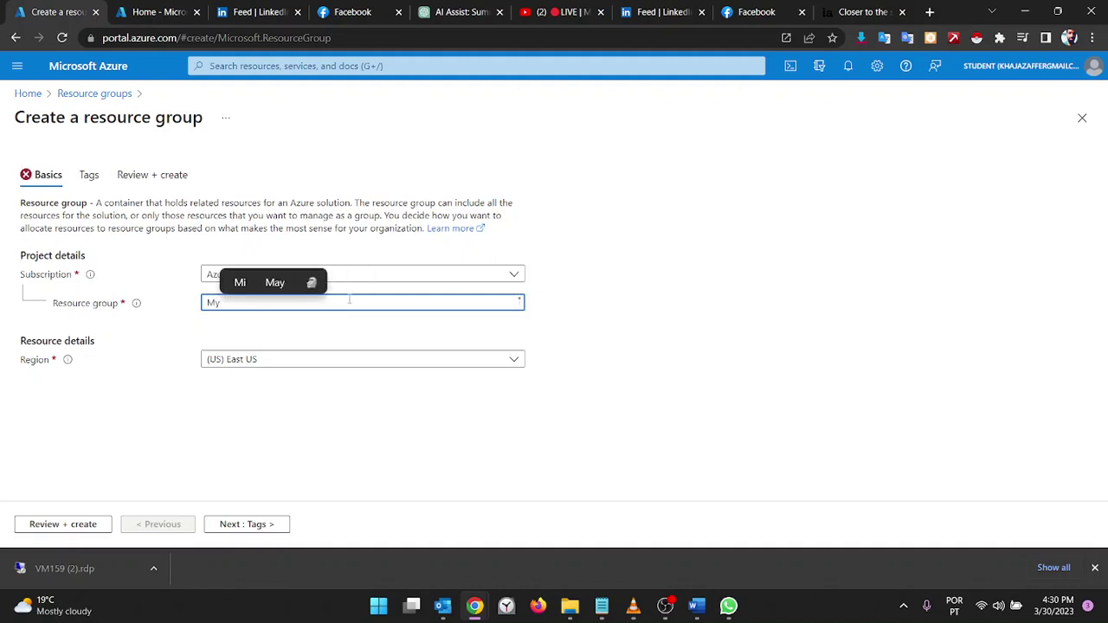
type("RG")
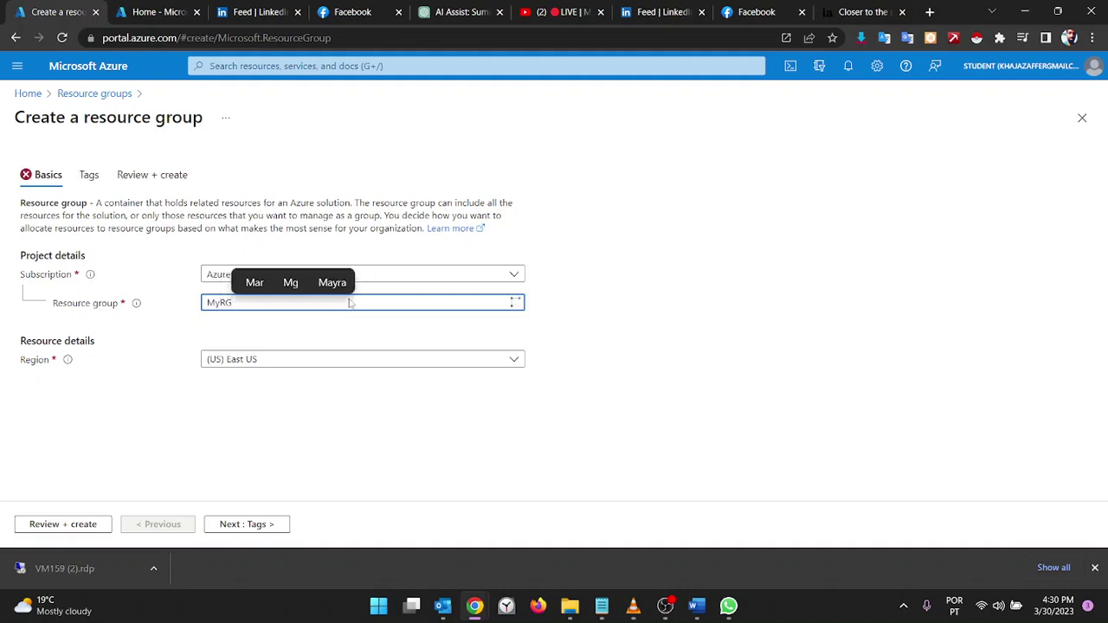
left_click(74, 524)
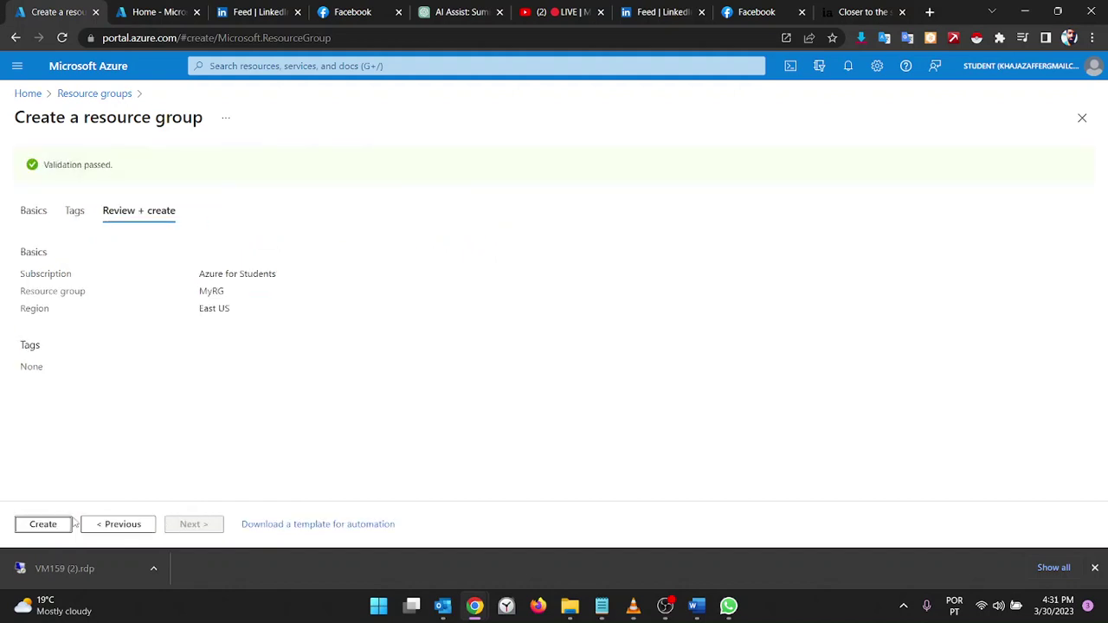
left_click(55, 525)
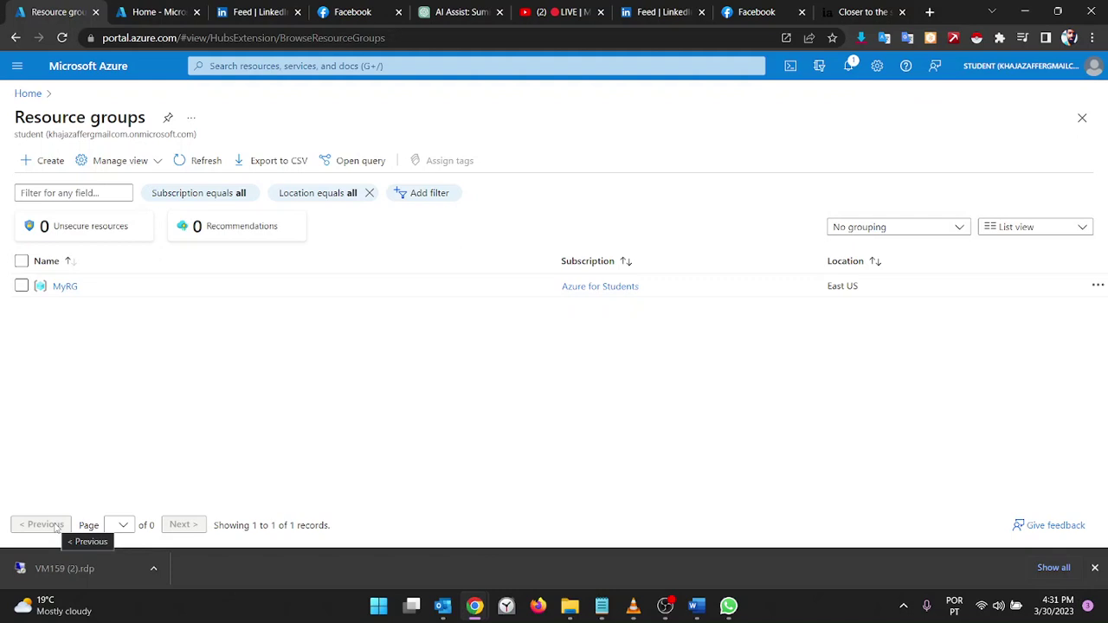
Start creating a new virtual network from the Virtual networks list
left_click(28, 93)
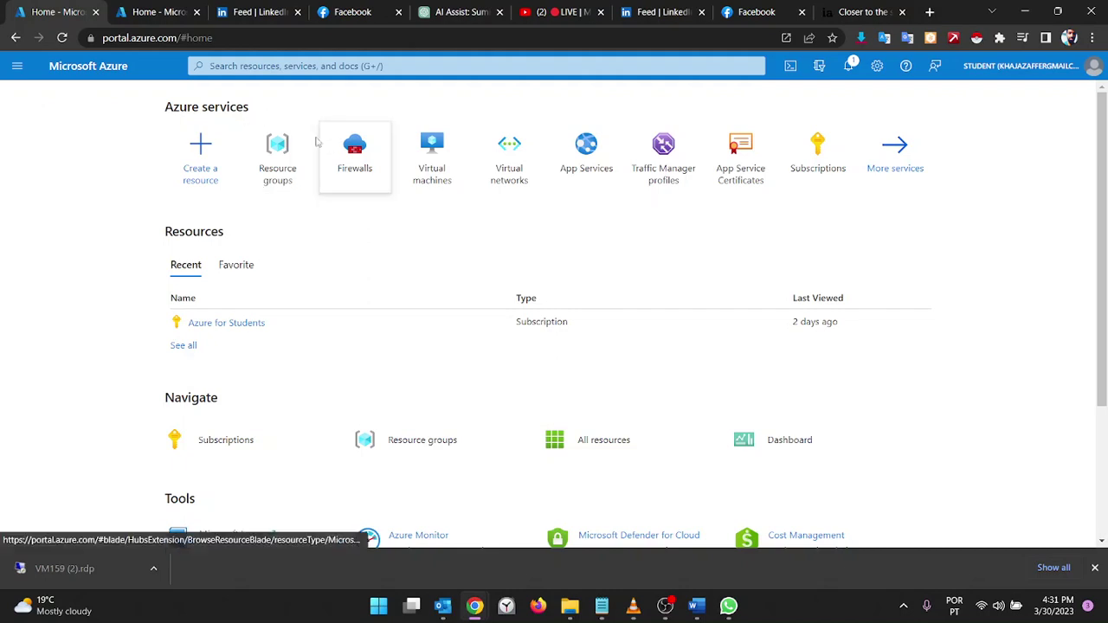
left_click(280, 152)
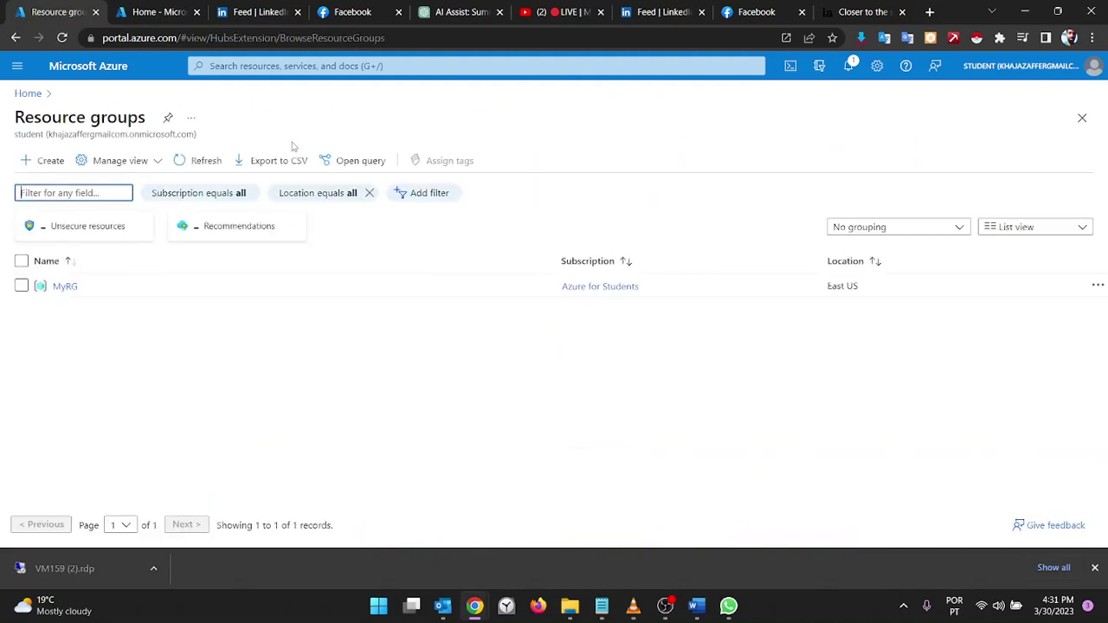
left_click(45, 101)
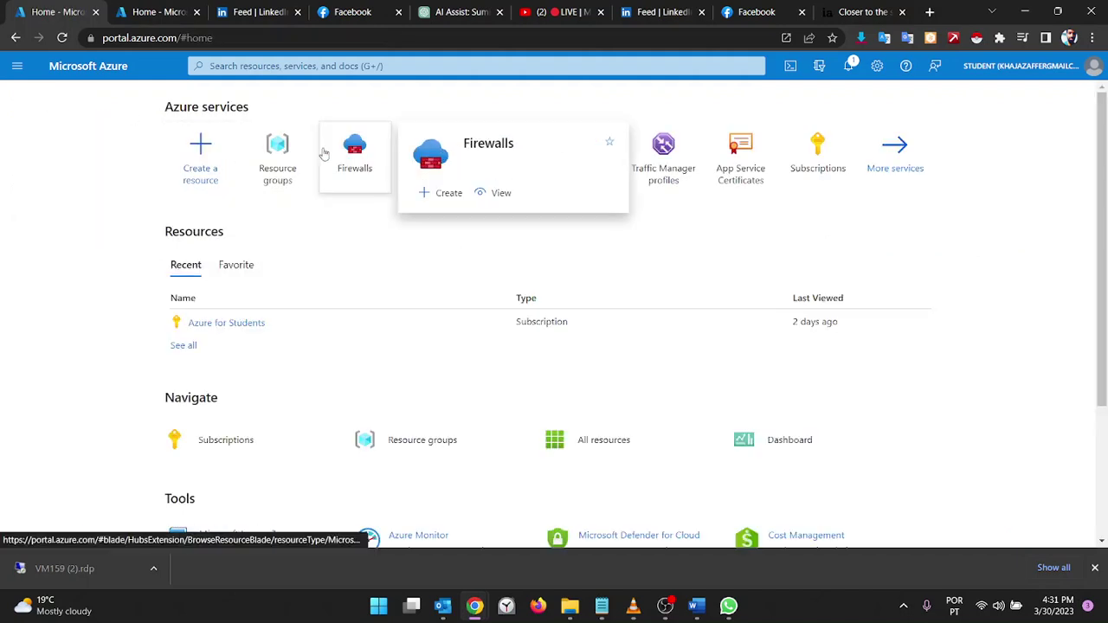
mouse_move(292, 150)
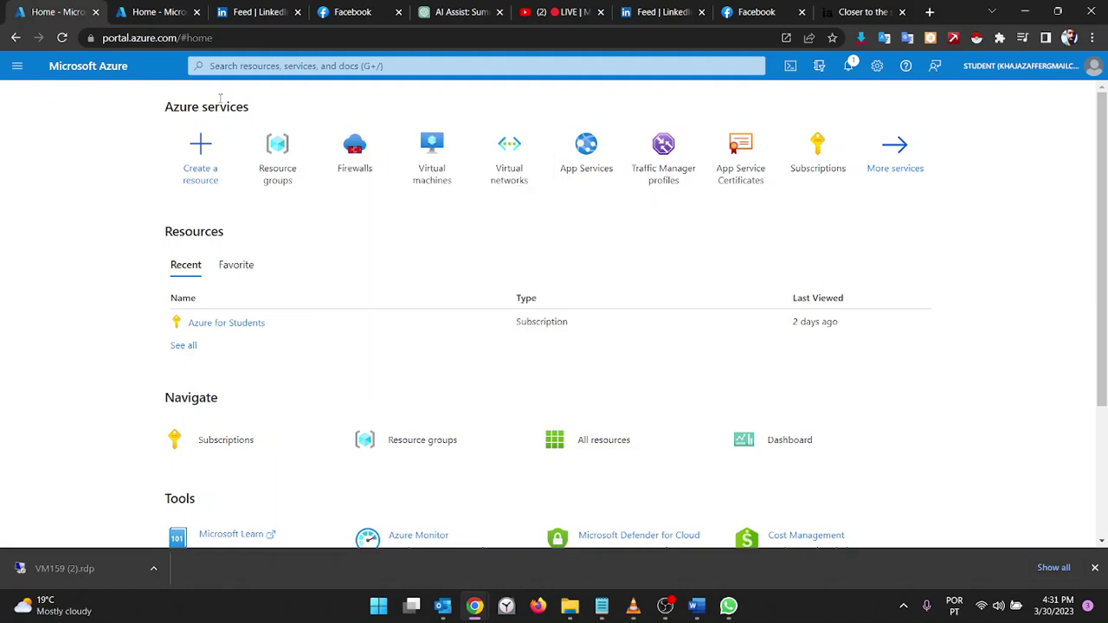
left_click(512, 158)
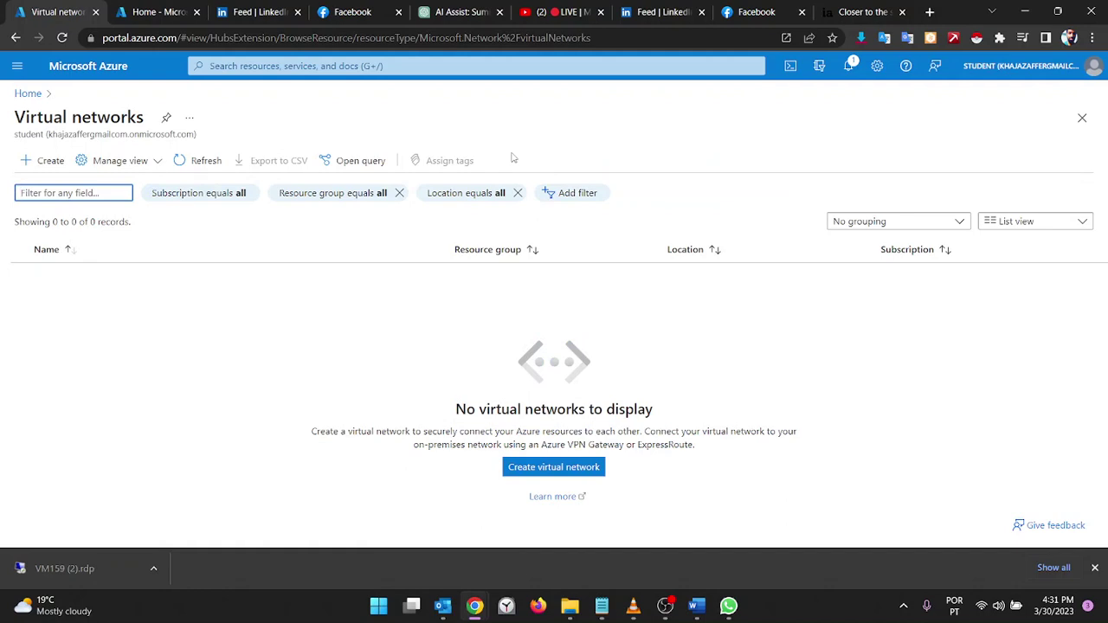
left_click(45, 164)
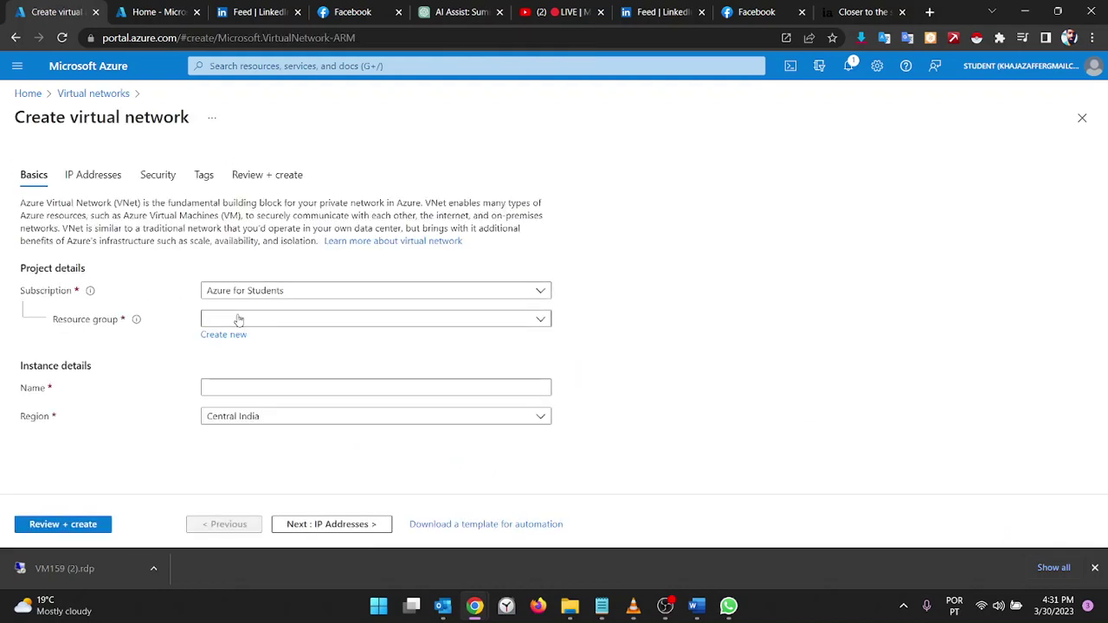
Place the virtual network MyVN in resource group MyRG and continue to IP addresses
left_click(239, 321)
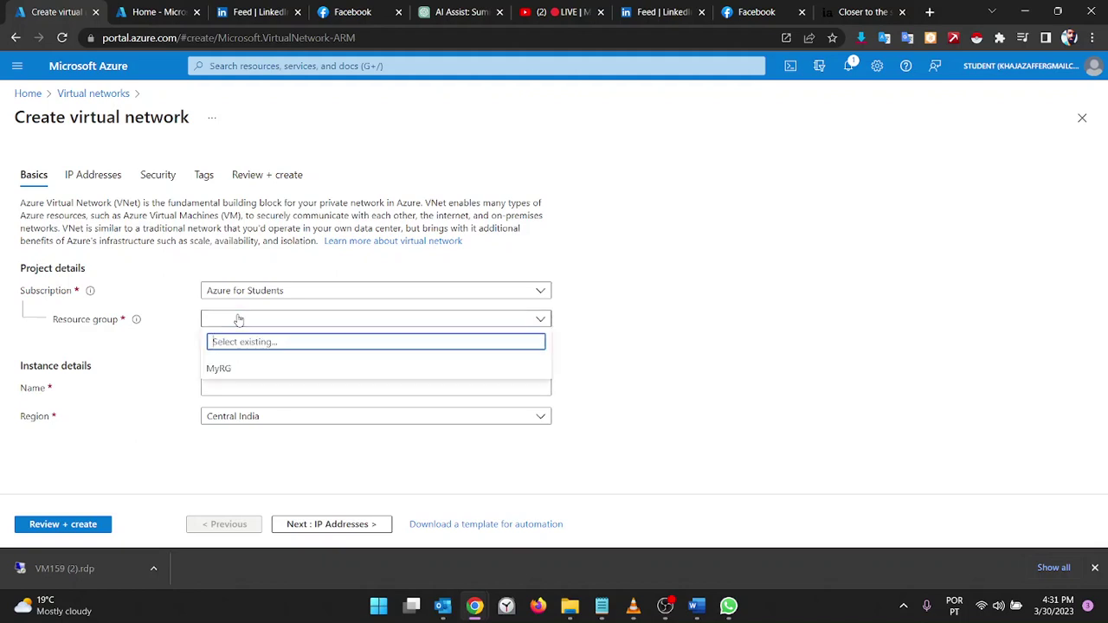
left_click(219, 370)
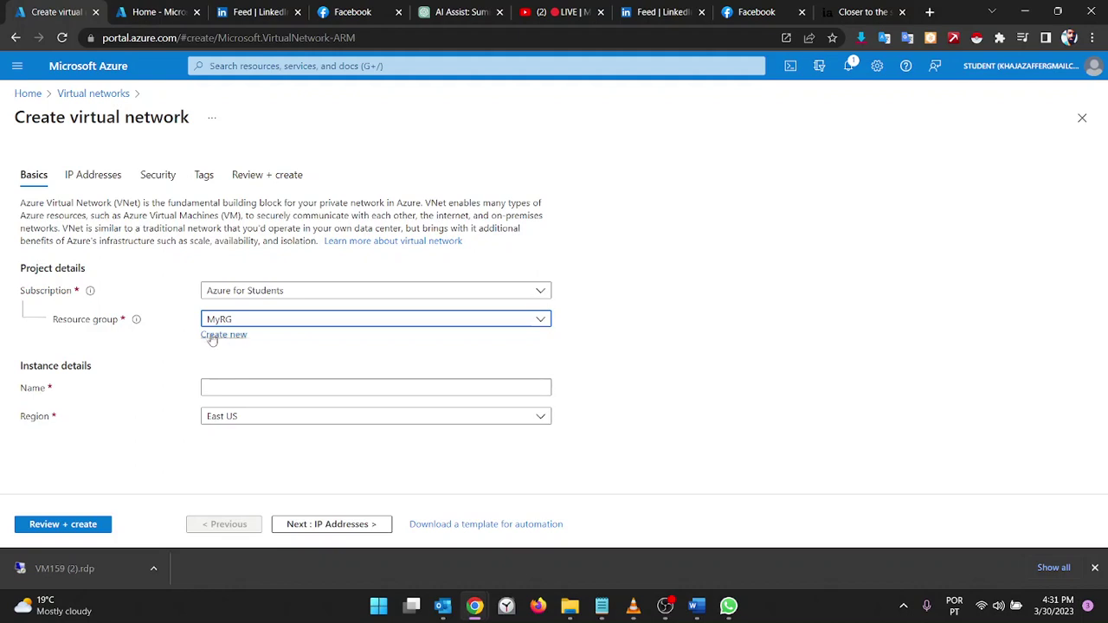
left_click(230, 387)
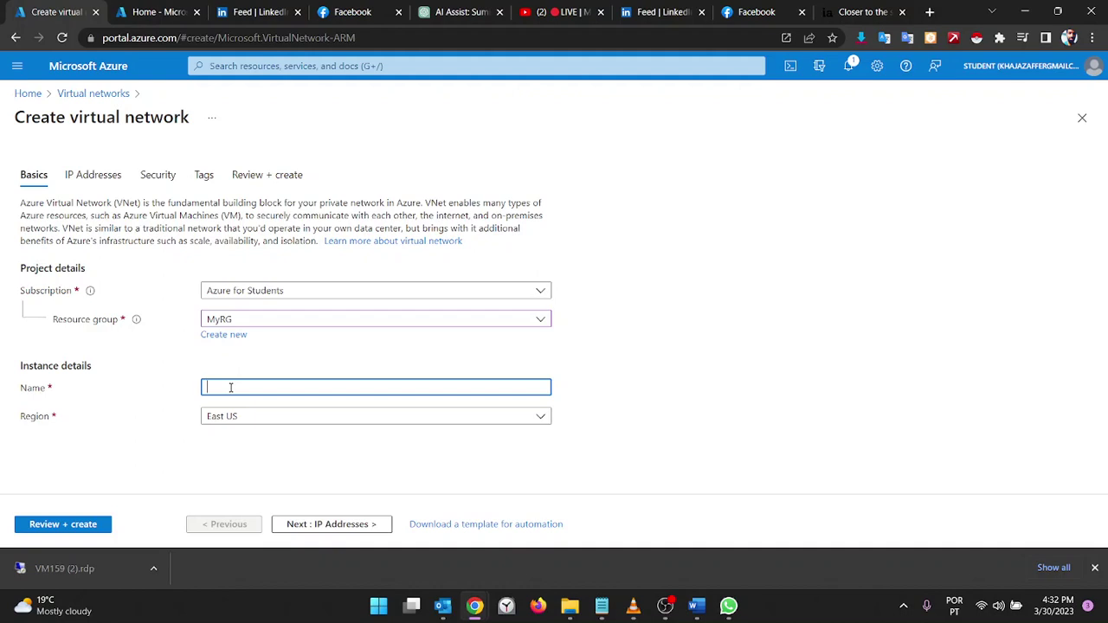
type("My")
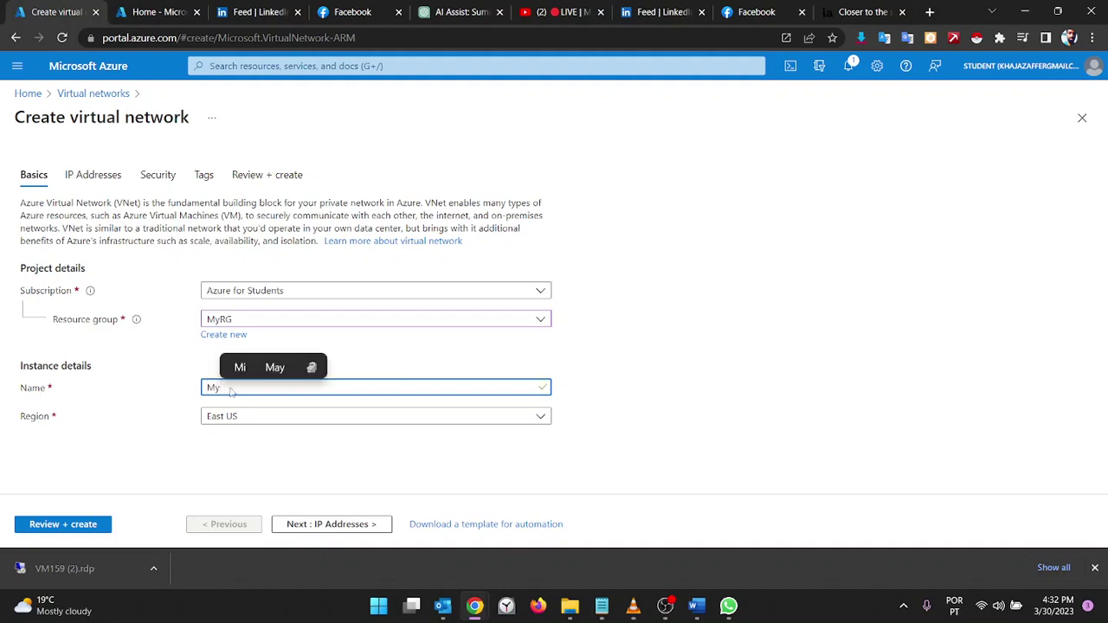
type("VN")
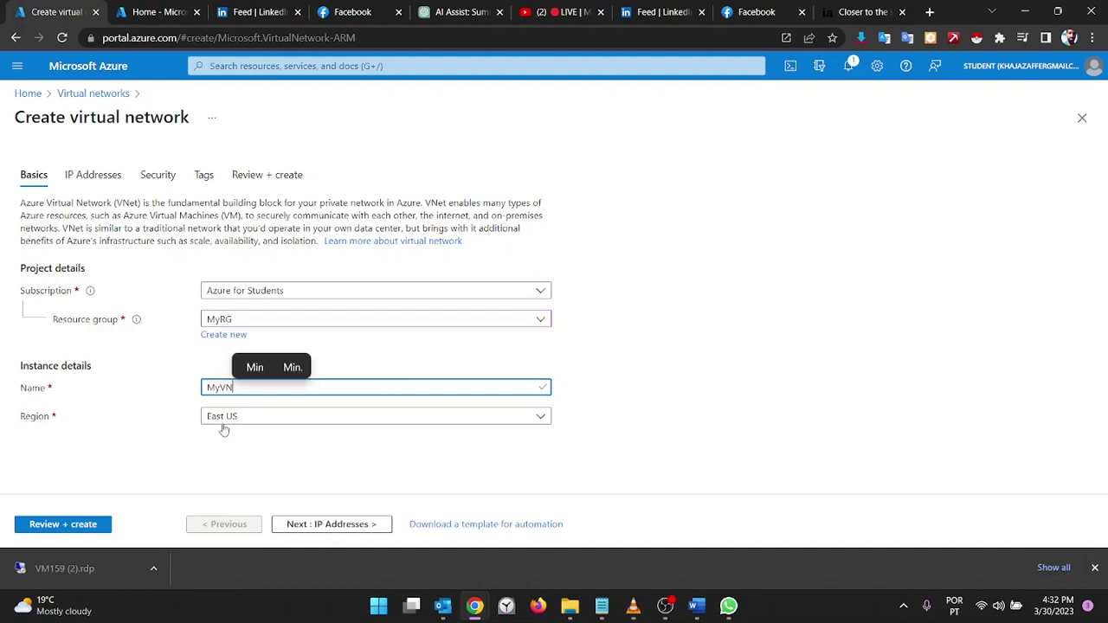
left_click(313, 533)
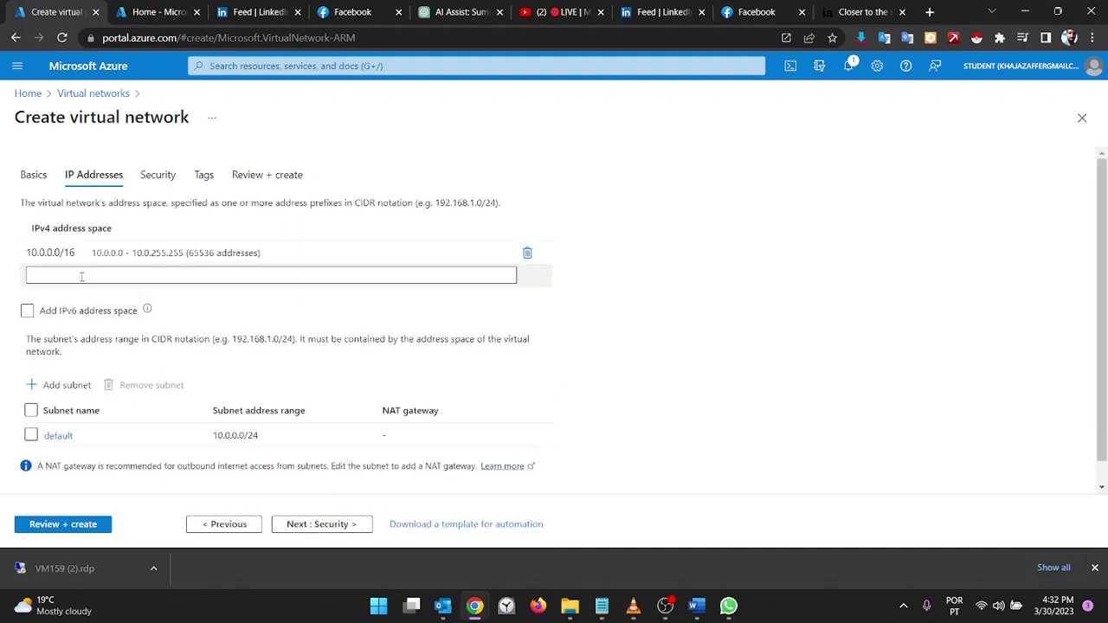
Rename the default 10.0.0.0/24 subnet of MyVN to subnet1 and save it
left_click(57, 253)
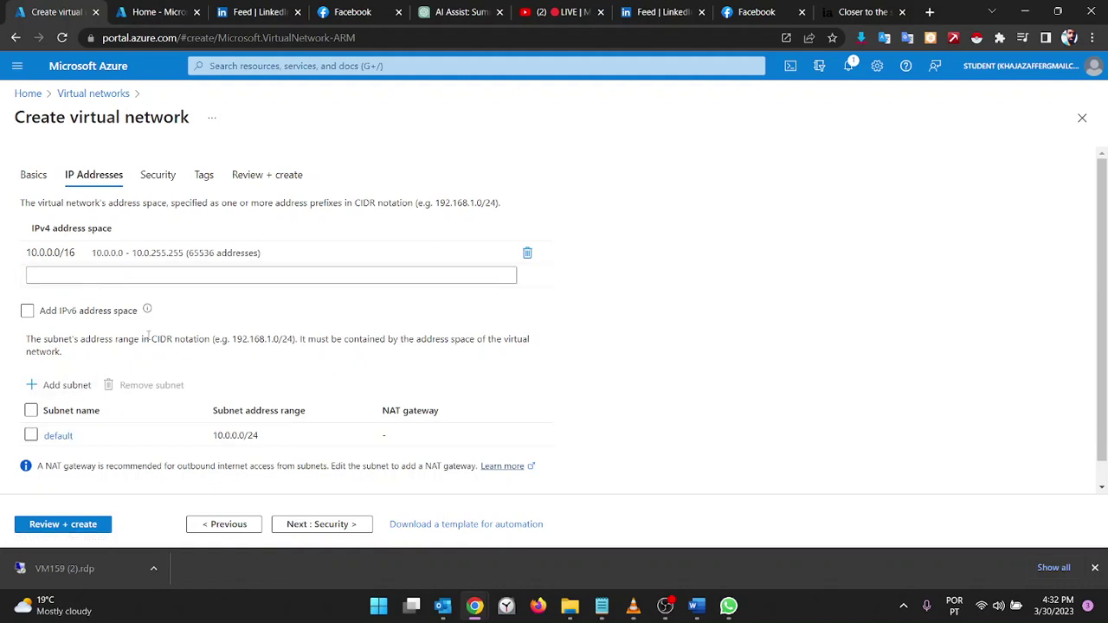
left_click(58, 442)
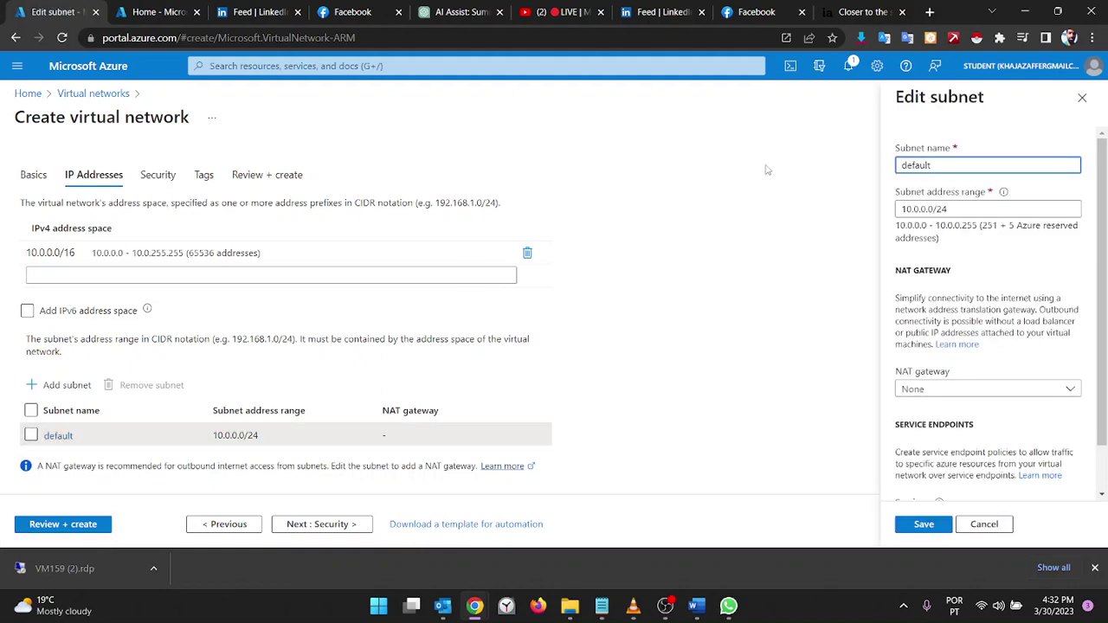
key("BackSpace")
key("BackSpace")
key("BackSpace")
key("BackSpace")
key("BackSpace")
key("BackSpace")
key("BackSpace")
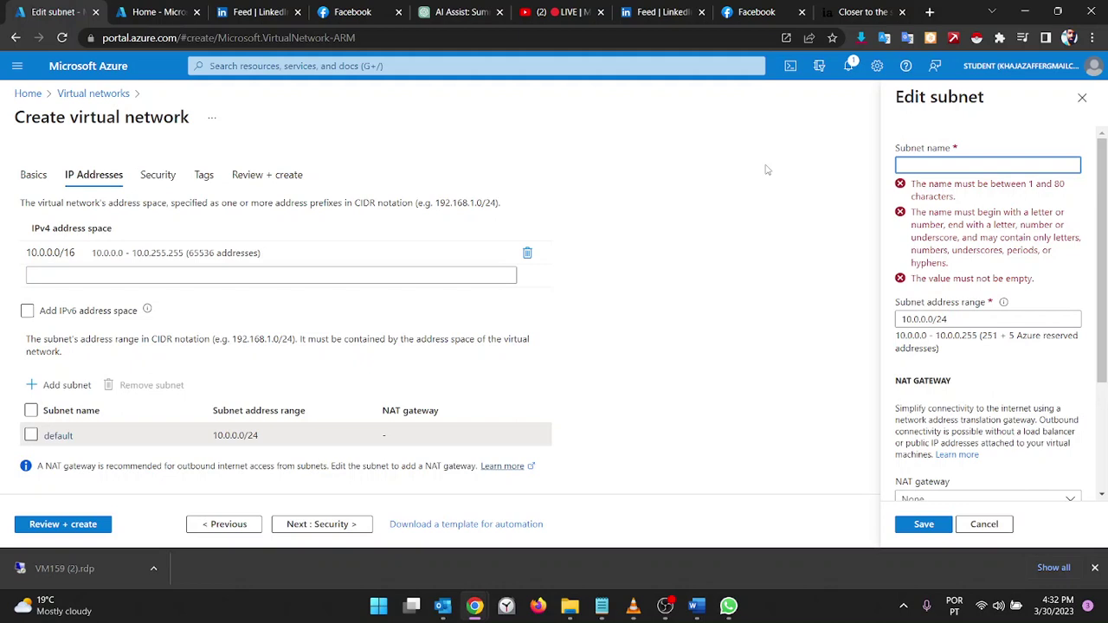
type("subnet1")
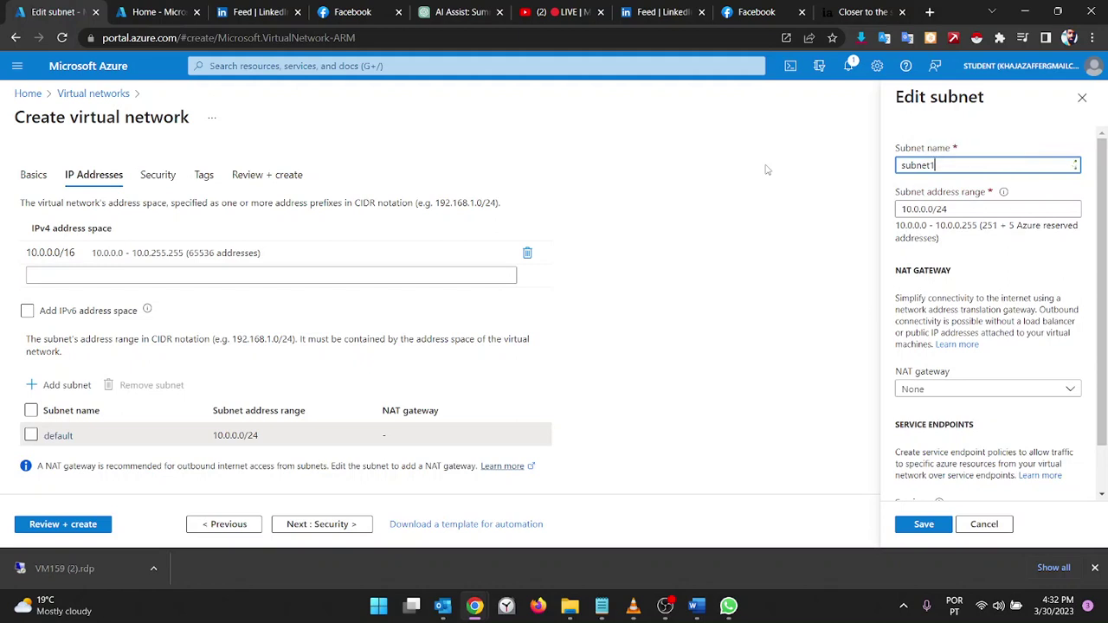
left_click(924, 525)
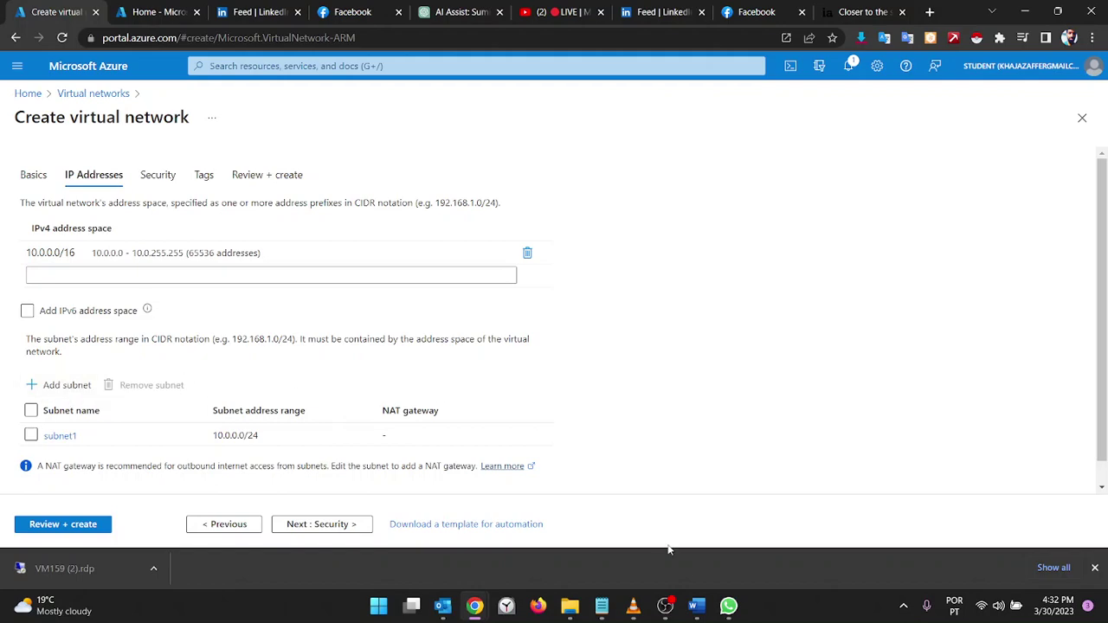
View the virtual network diagram in Word maximized, then minimize Word back to the portal
mouse_move(697, 611)
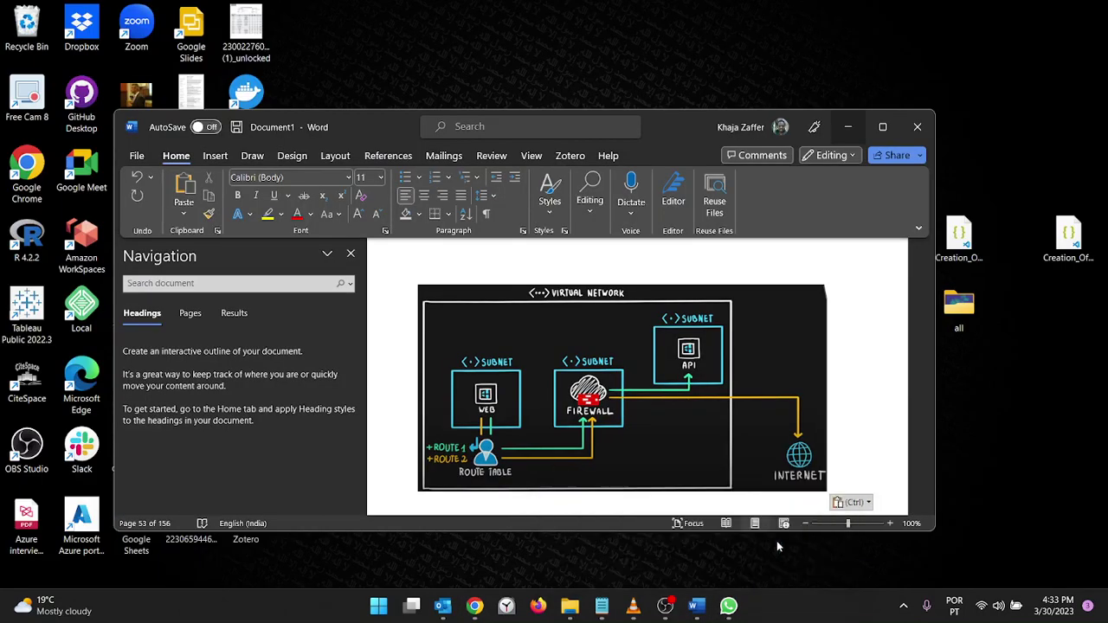
left_click(777, 541)
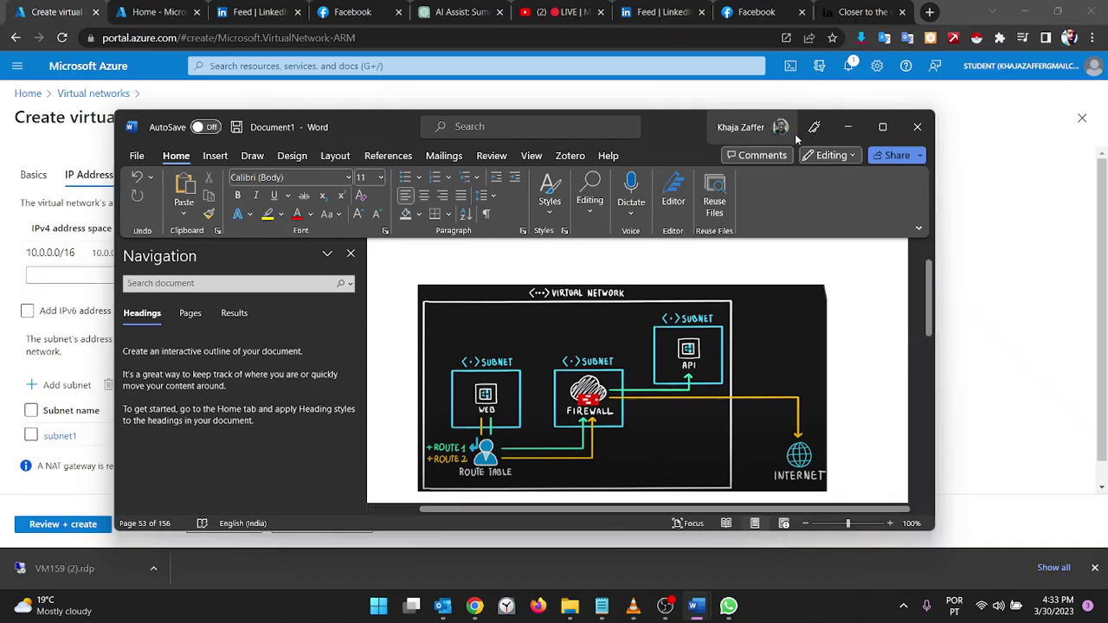
double_click(658, 114)
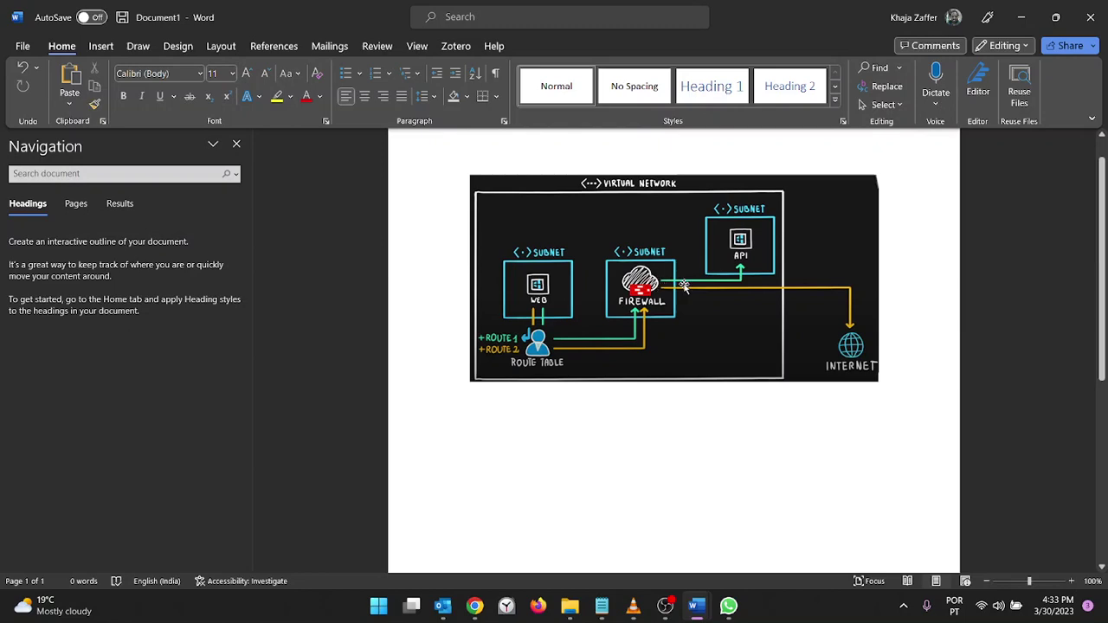
left_click(1025, 14)
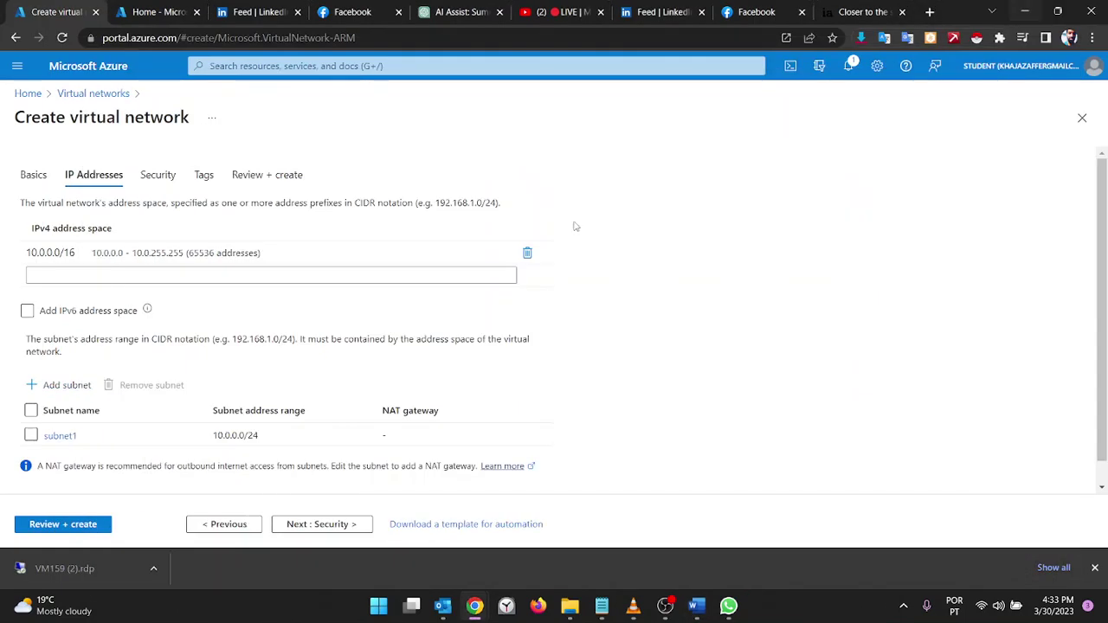
Enter a new subnet named AzureFireWallSubnet with address range 10.0.1.0/24
left_click(56, 387)
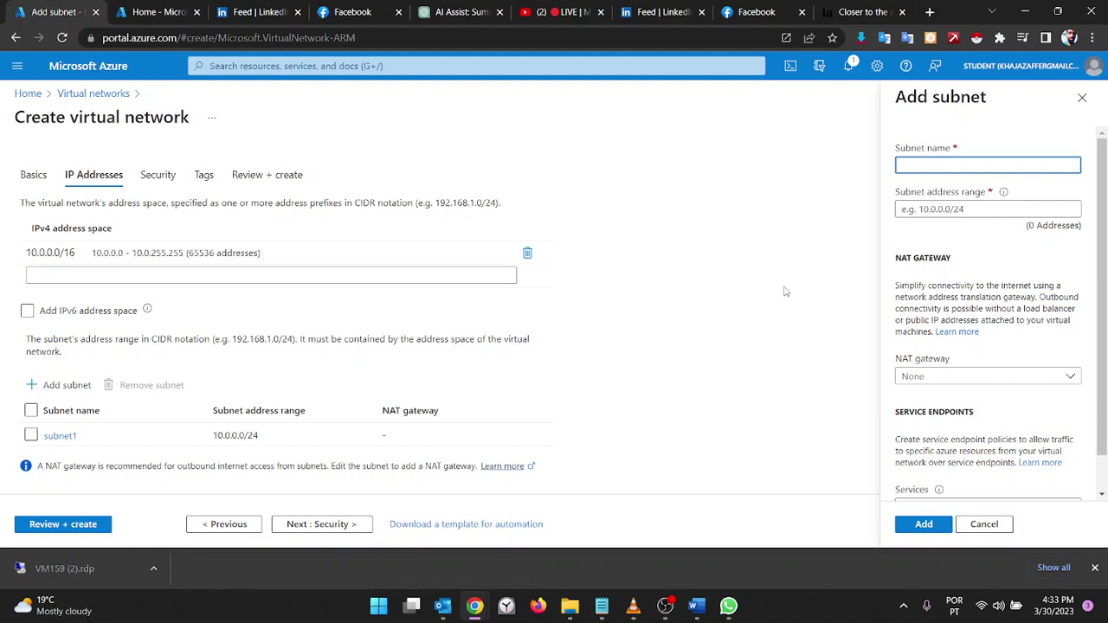
type("Azu")
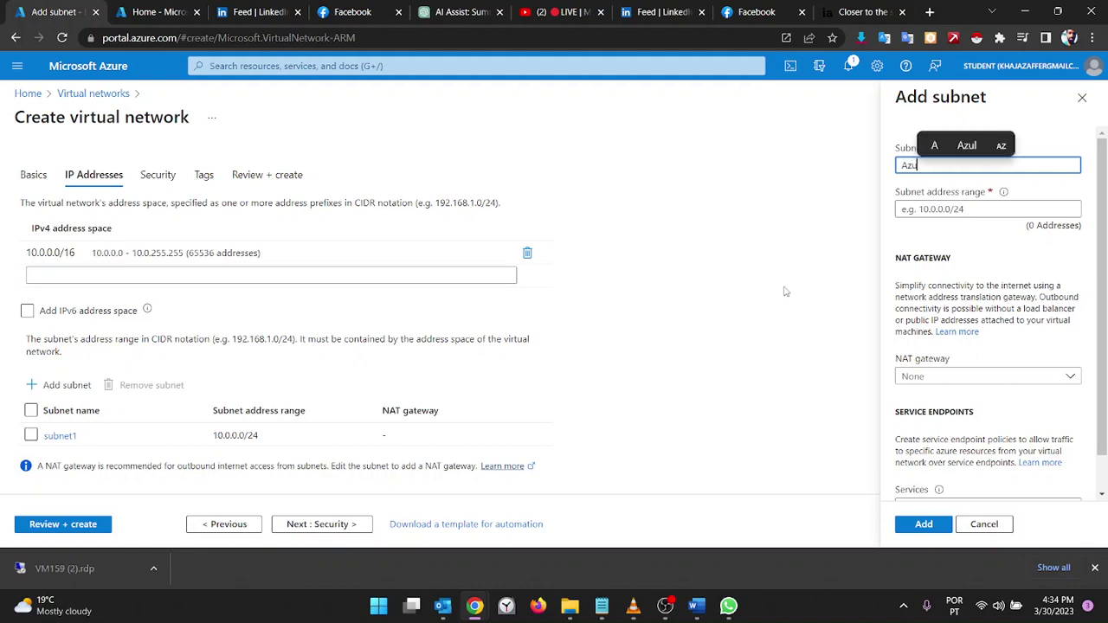
type("reFireWall")
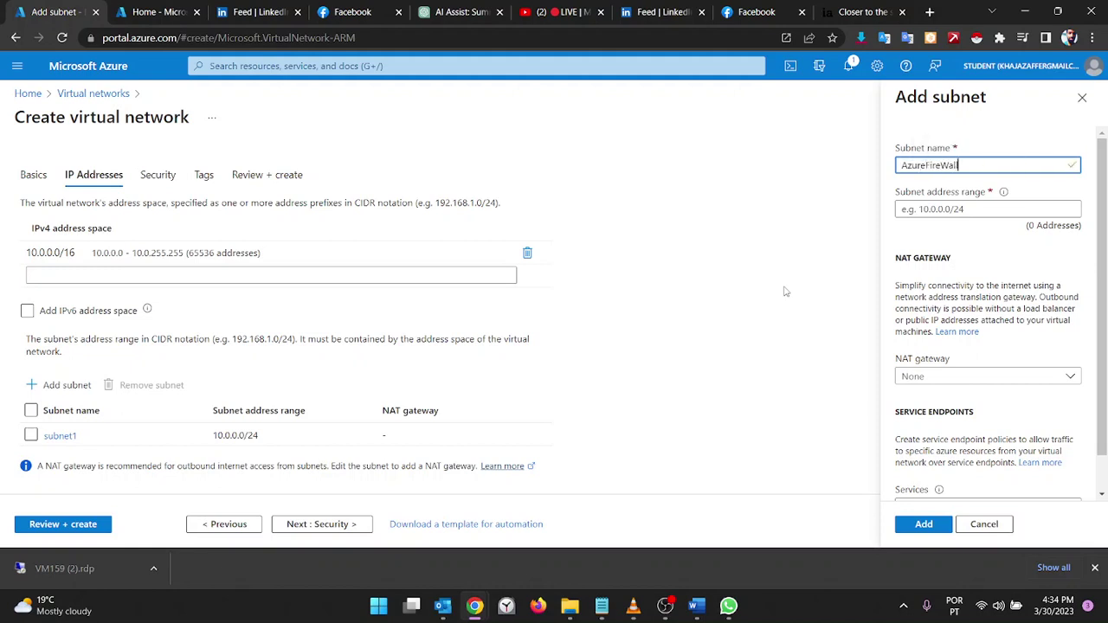
type("Subnet")
key("Tab")
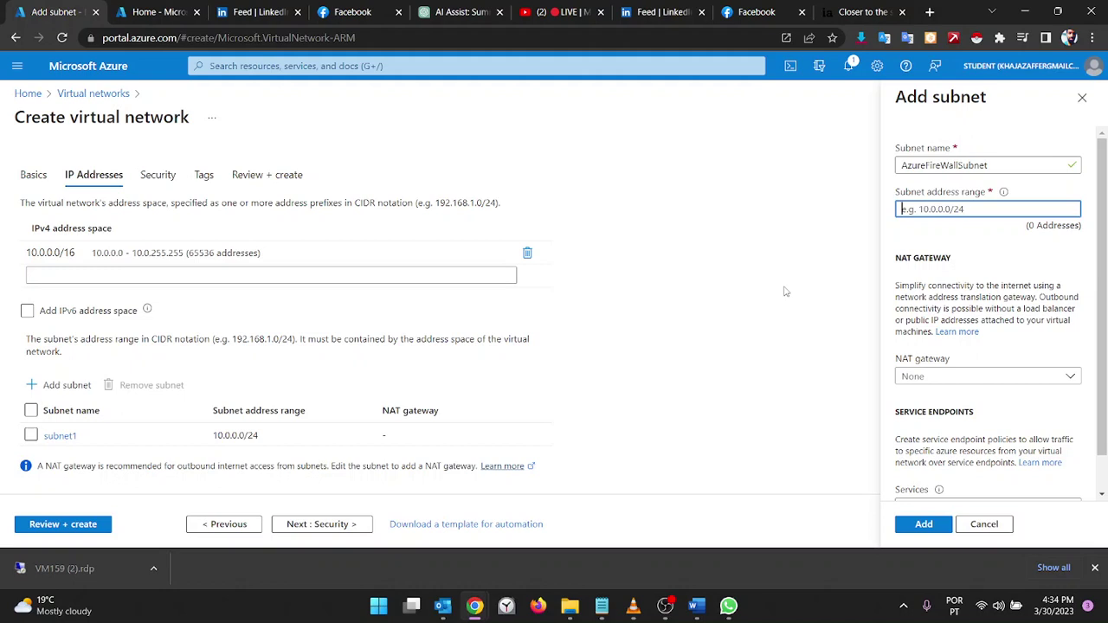
type("10.0.")
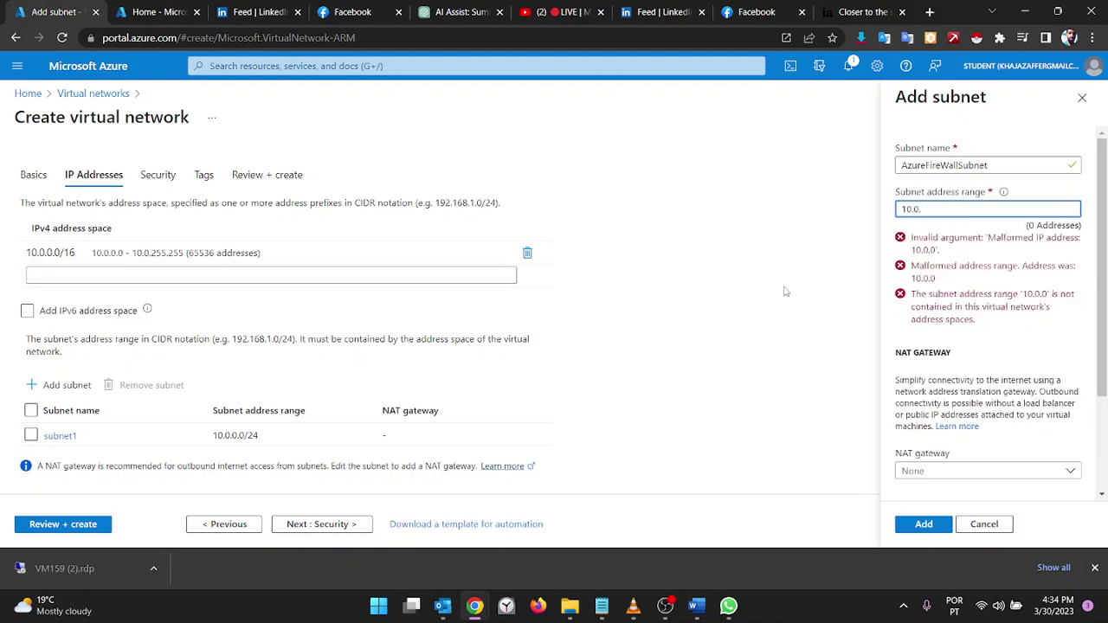
type("1.0")
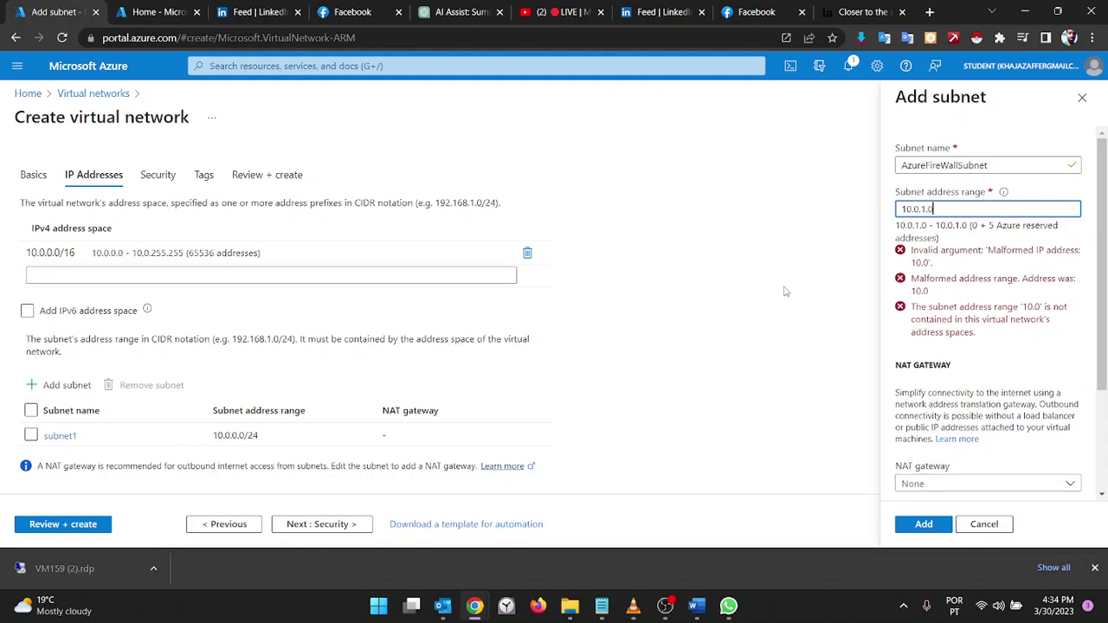
type("/2")
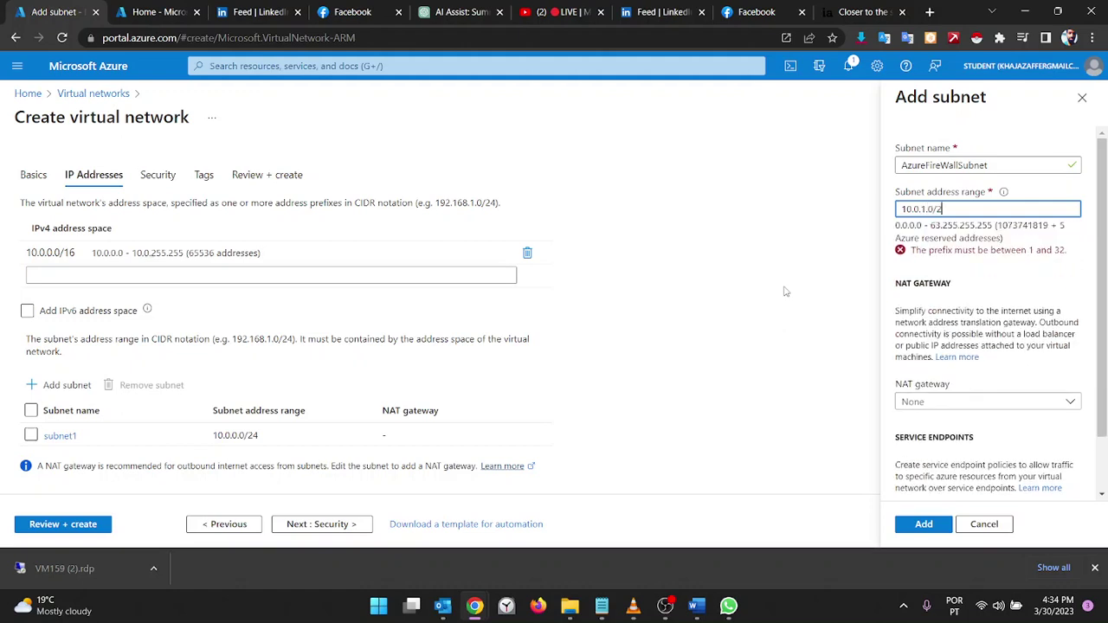
type("4")
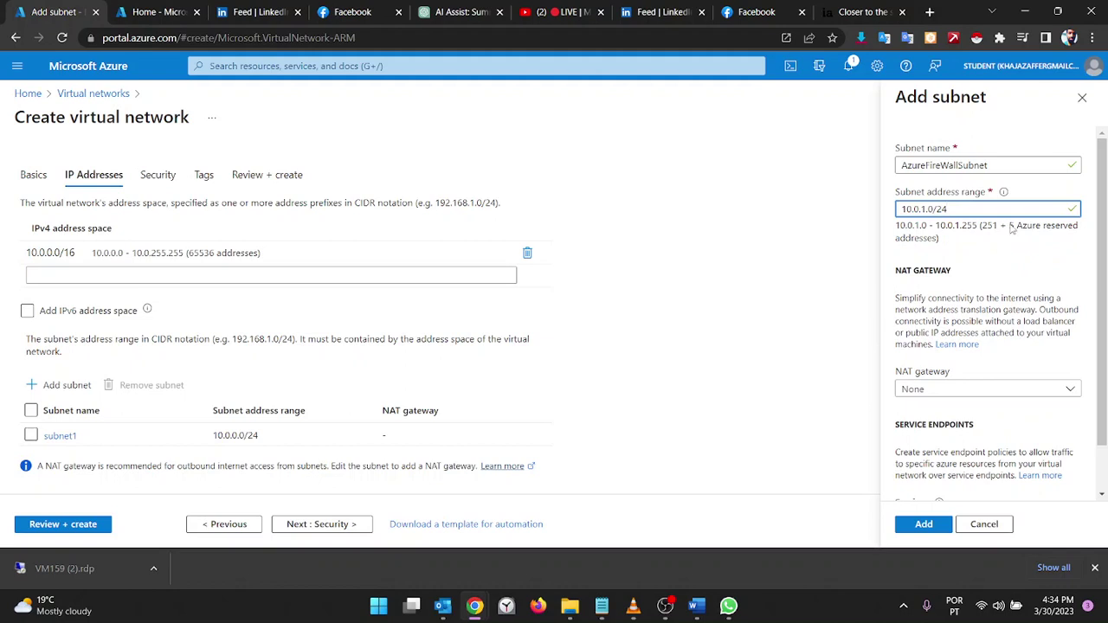
Review the note about 5 Azure-reserved addresses, then add AzureFireWallSubnet to the network
left_click_drag(1011, 227, 1019, 233)
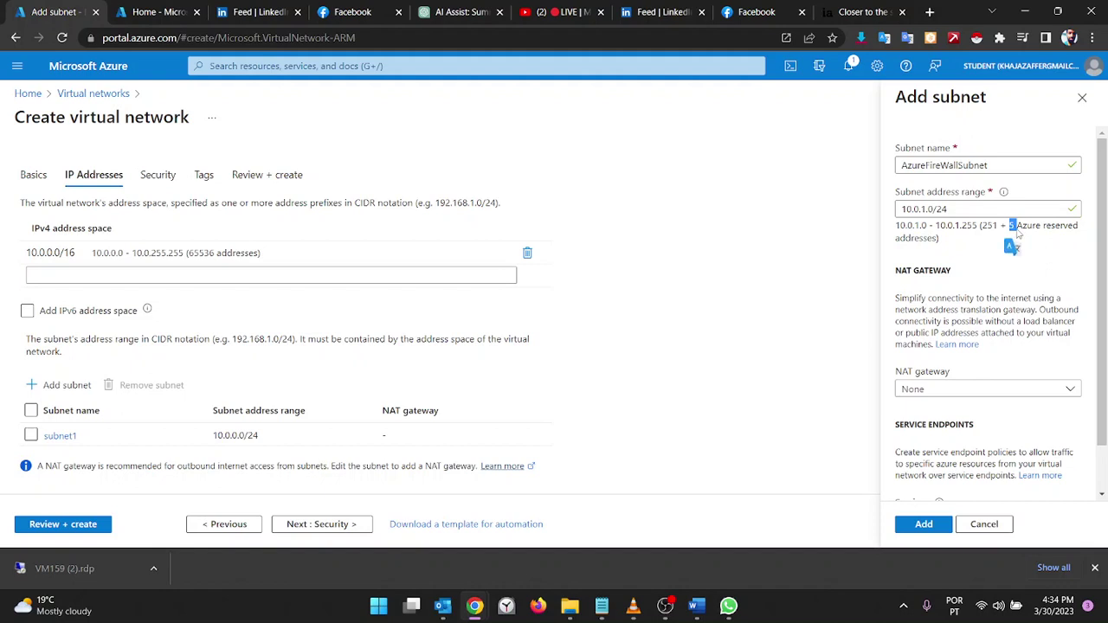
left_click(602, 606)
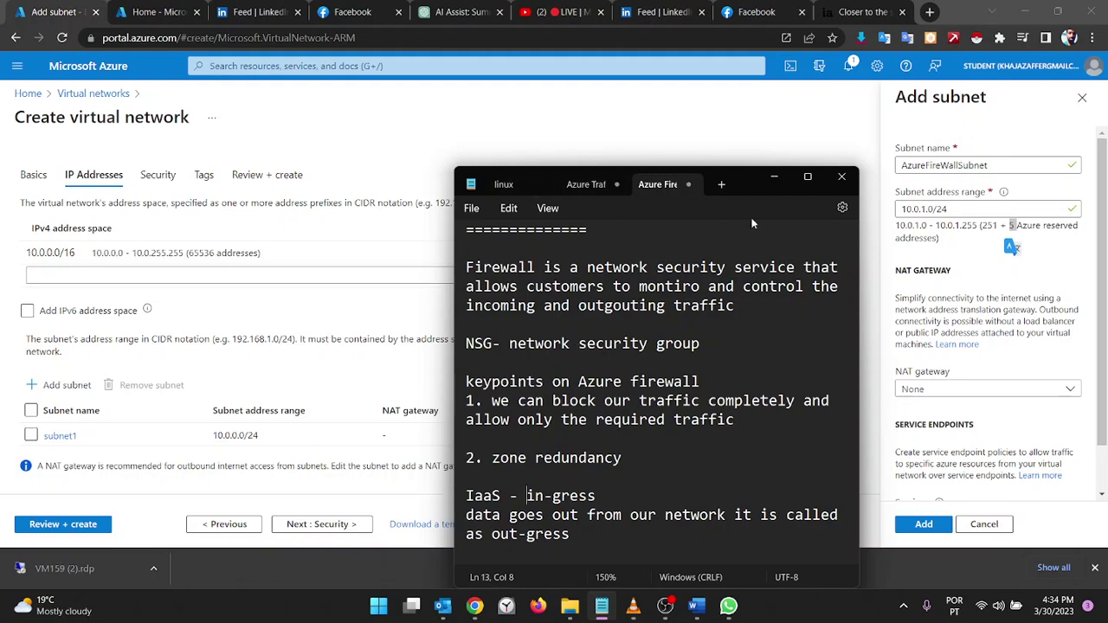
left_click(773, 178)
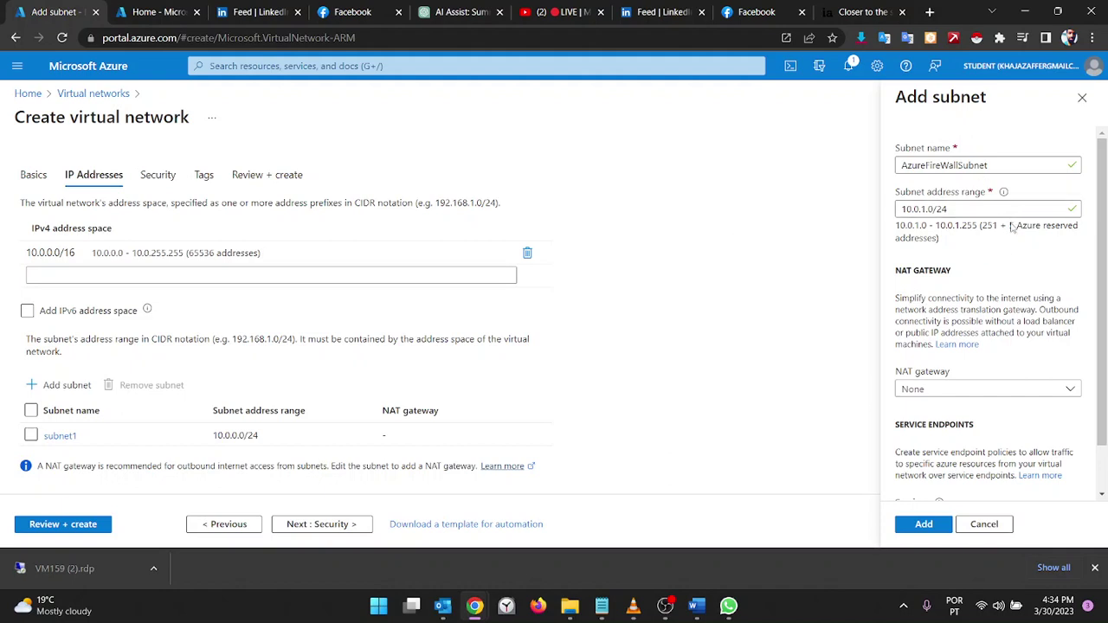
left_click_drag(1010, 226, 1020, 240)
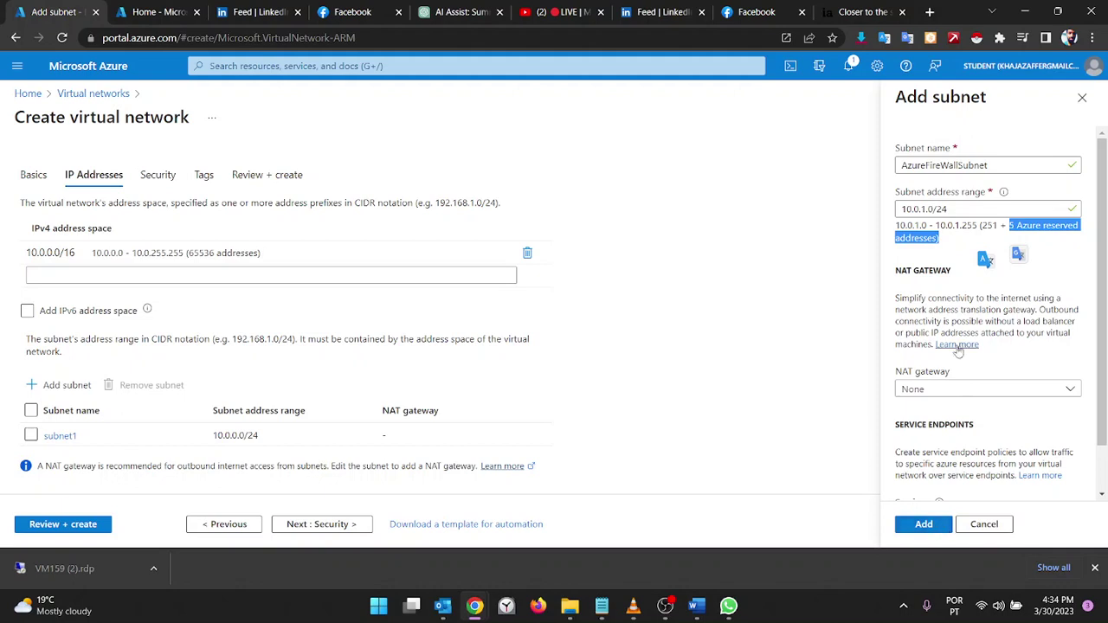
scroll(958, 351, "down", 1)
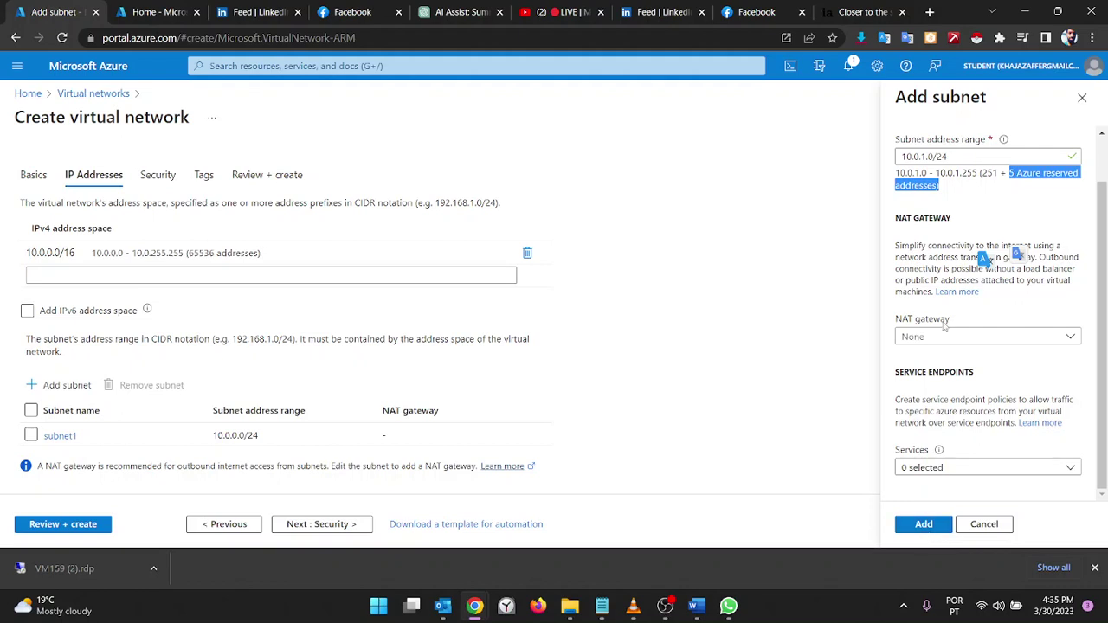
scroll(944, 326, "up", 1)
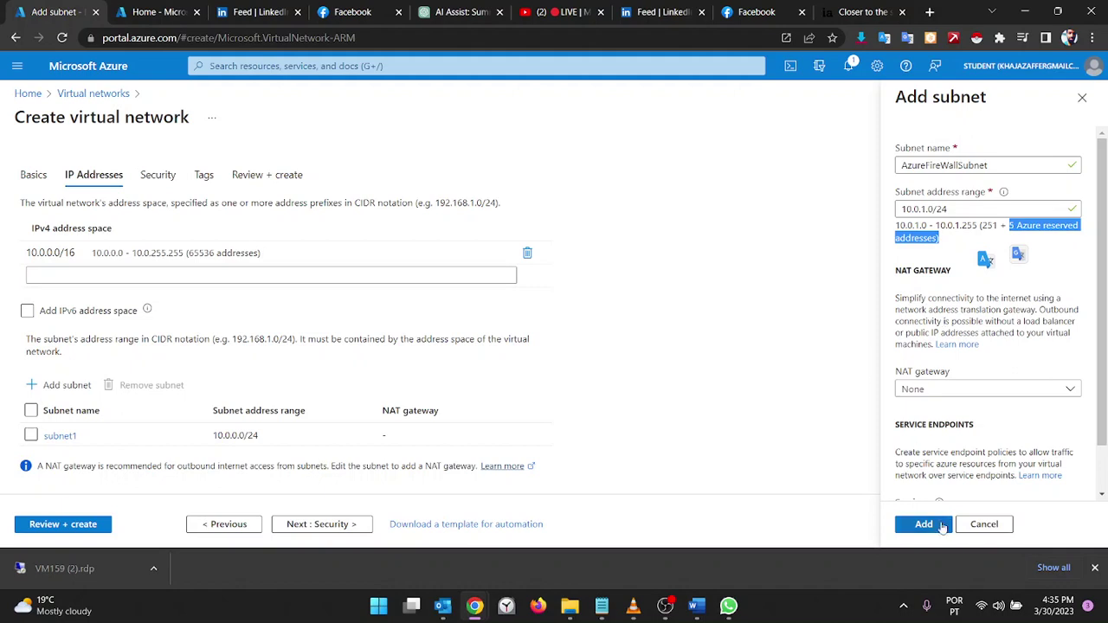
left_click(942, 526)
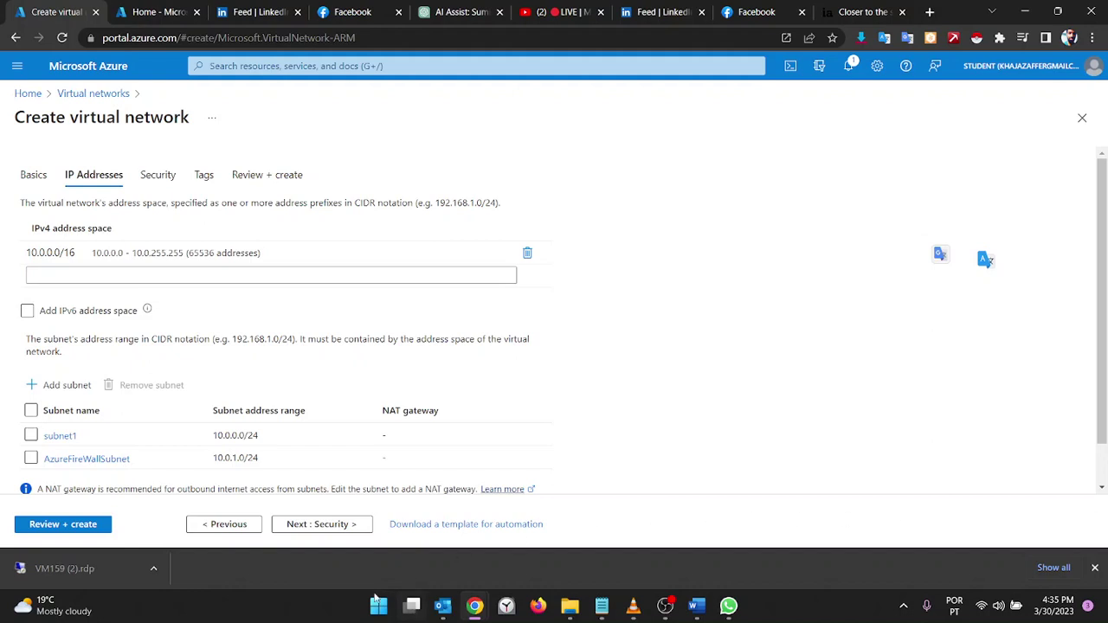
Check the Security and IP Addresses tabs, select the 10.0.0.0/16 address space, and bring up the firewall notes
left_click(318, 524)
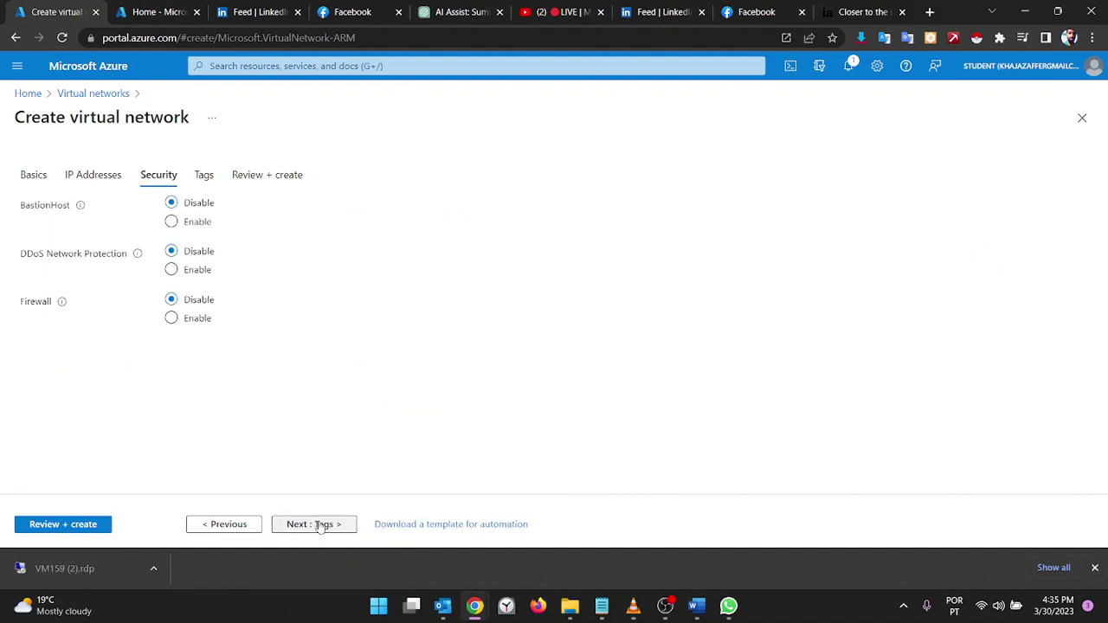
left_click(246, 526)
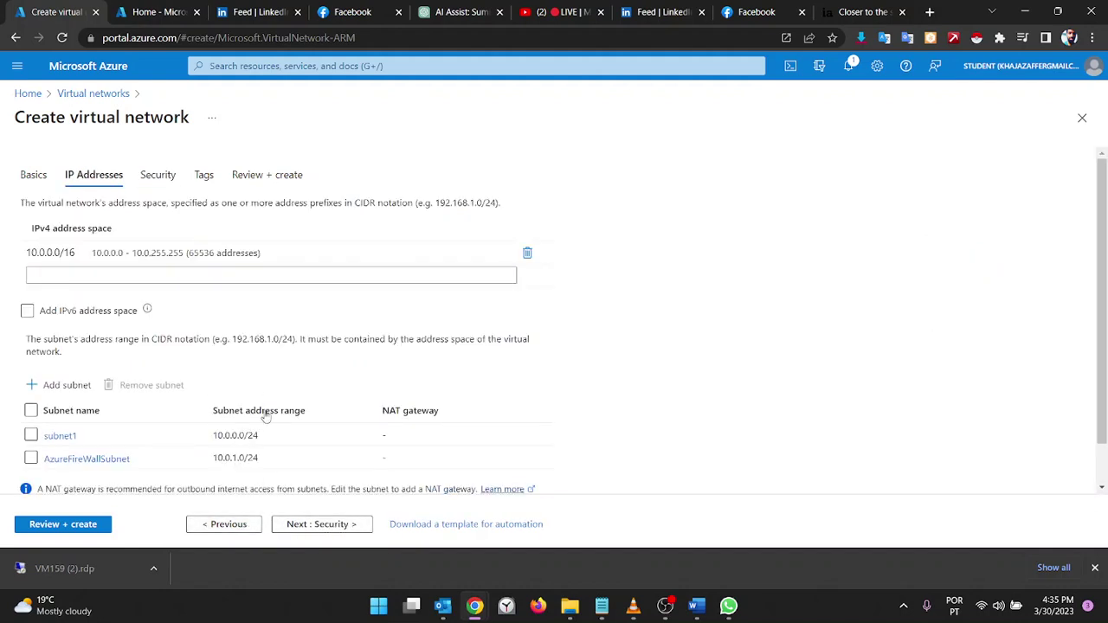
left_click(308, 527)
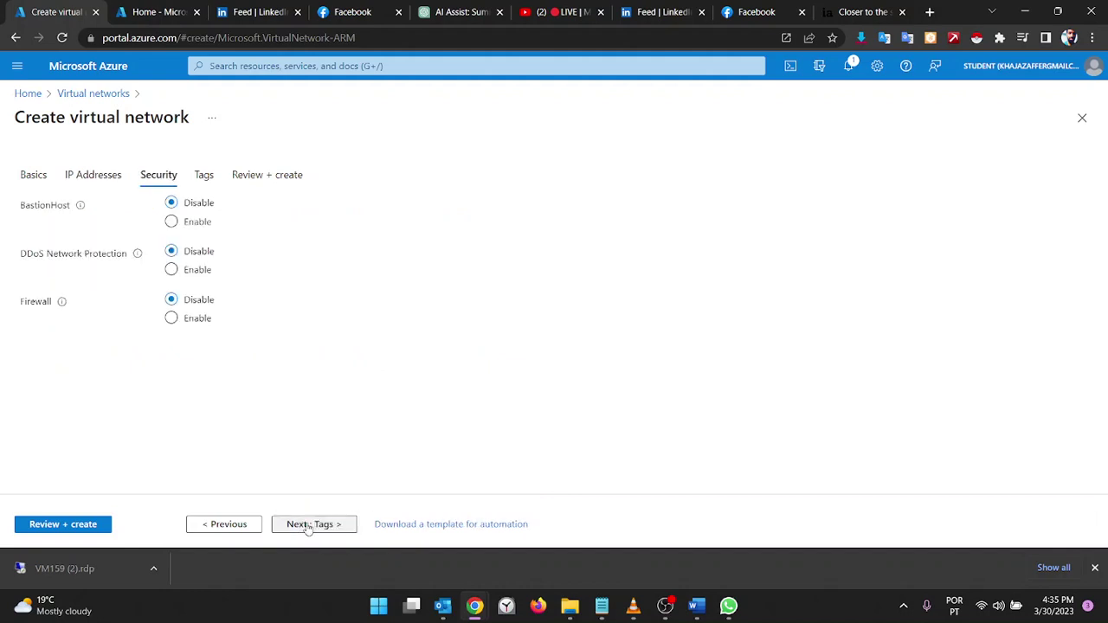
left_click(228, 526)
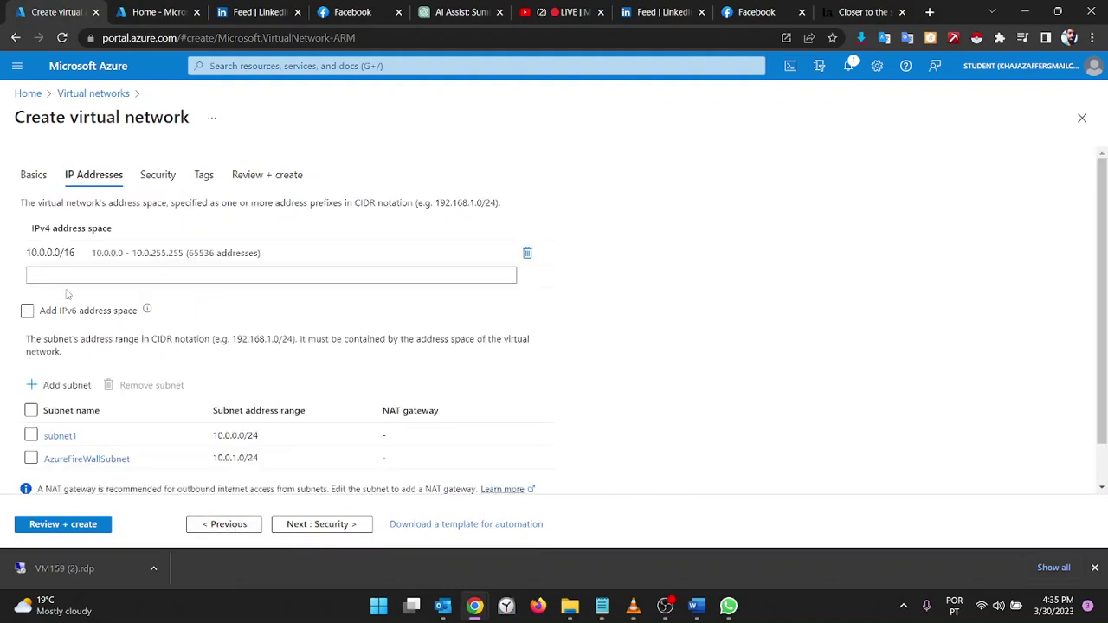
left_click(67, 253)
left_click(602, 605)
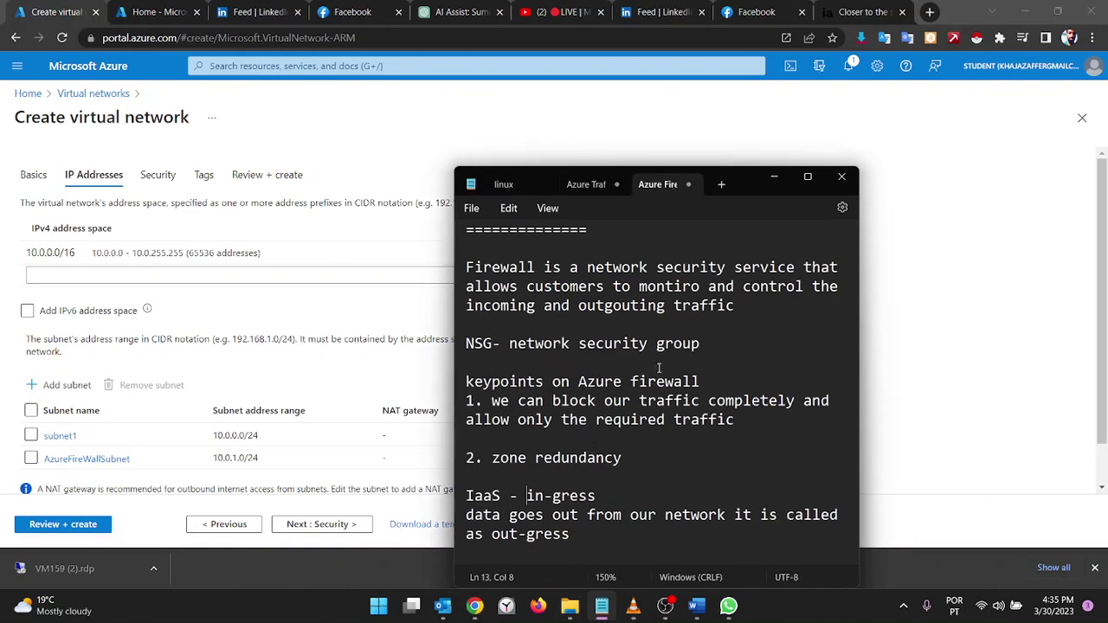
Start a new Notepad note headed 'IP address' with the range 10.0.1.0/24
left_click(721, 182)
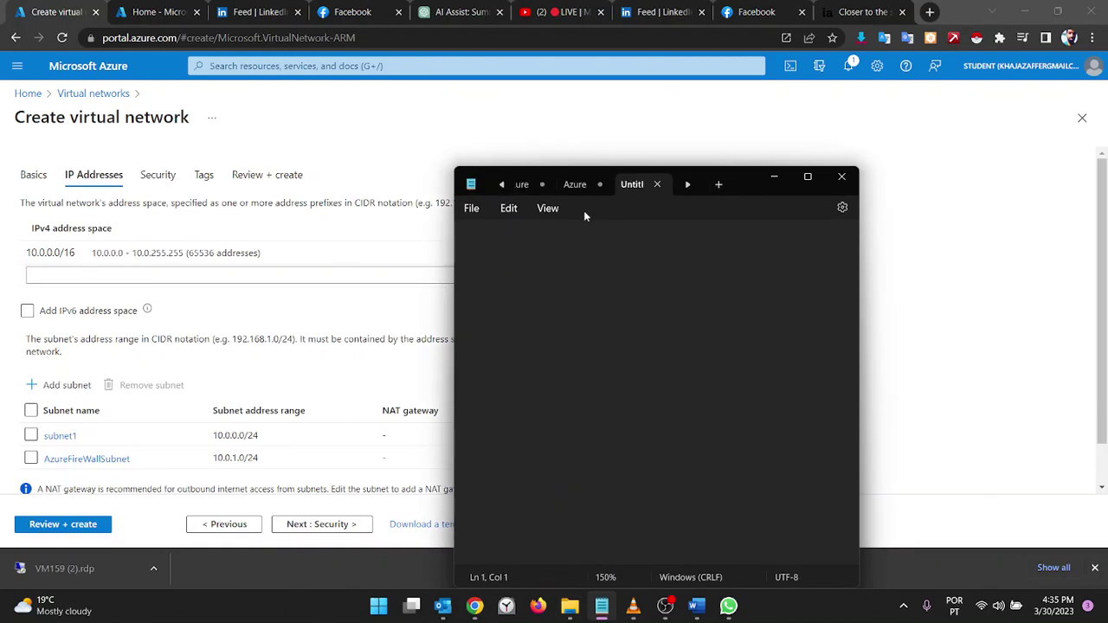
type("I")
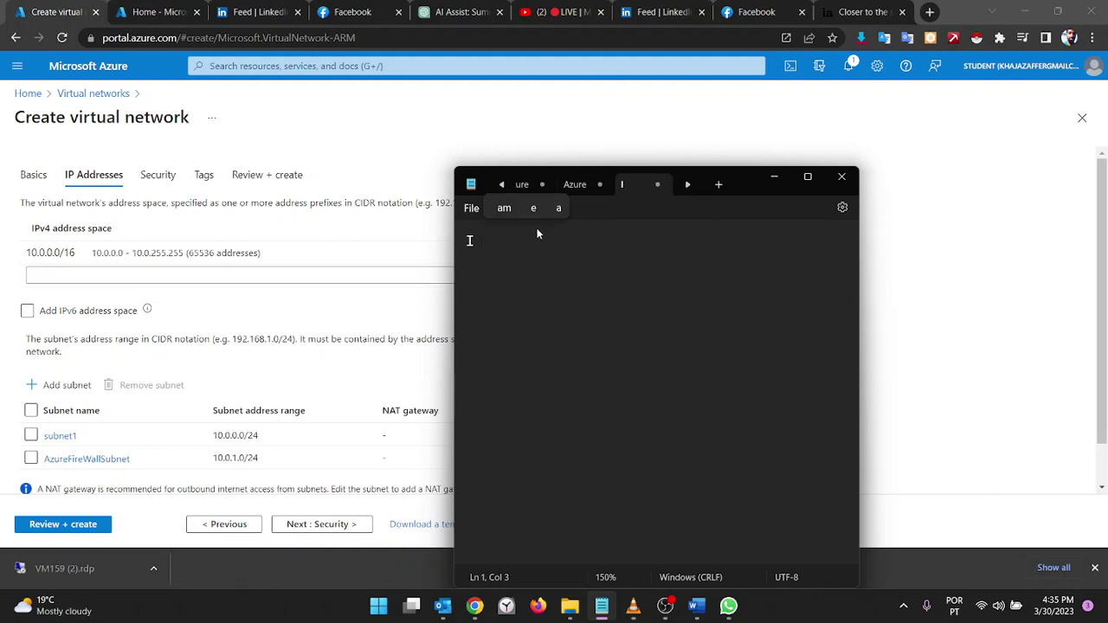
type("P address")
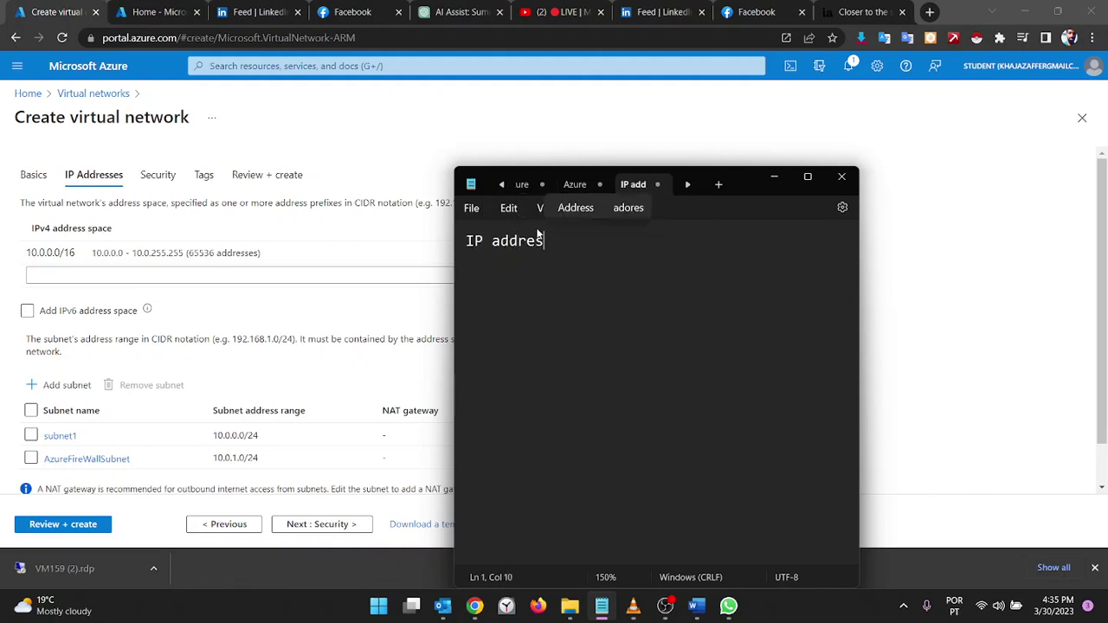
key("Return")
key("Return")
type("range")
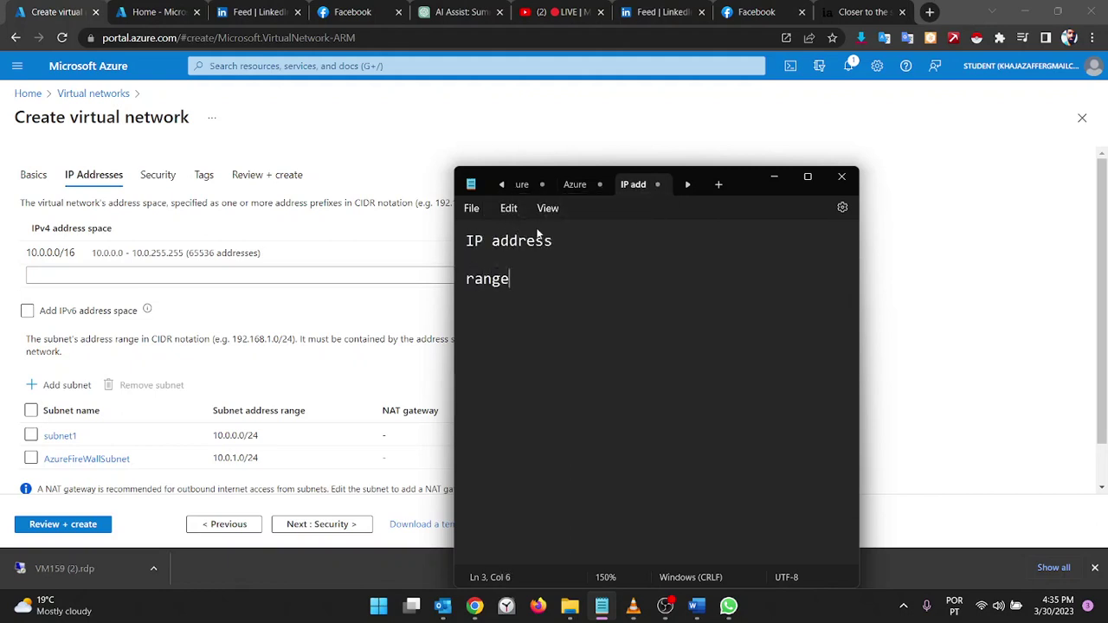
key("Return")
type("10.0.1.0/24")
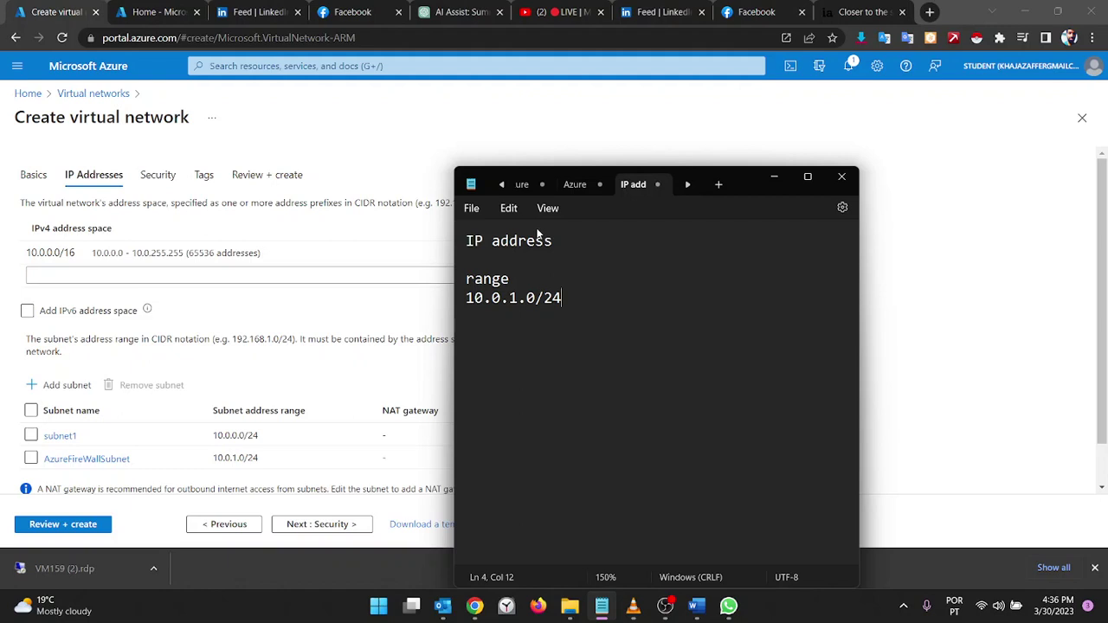
key("Return")
Add an 'octet' line below the 10.0.1.0/24 address range
double_click(530, 298)
left_click(528, 338)
key("Return")
type("o")
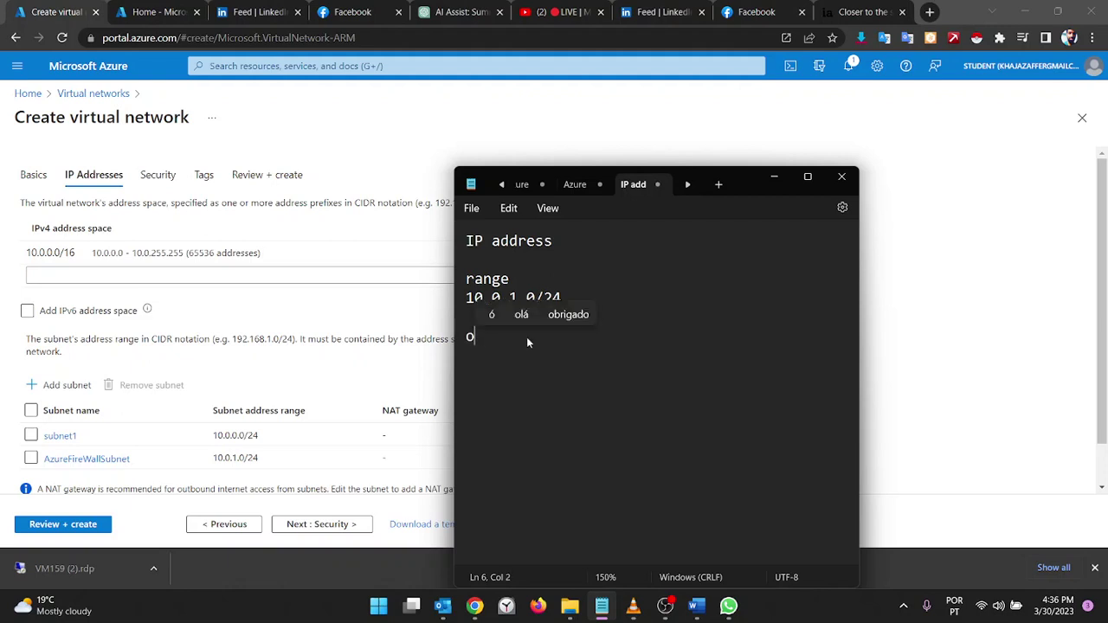
type("ctet")
key("Return")
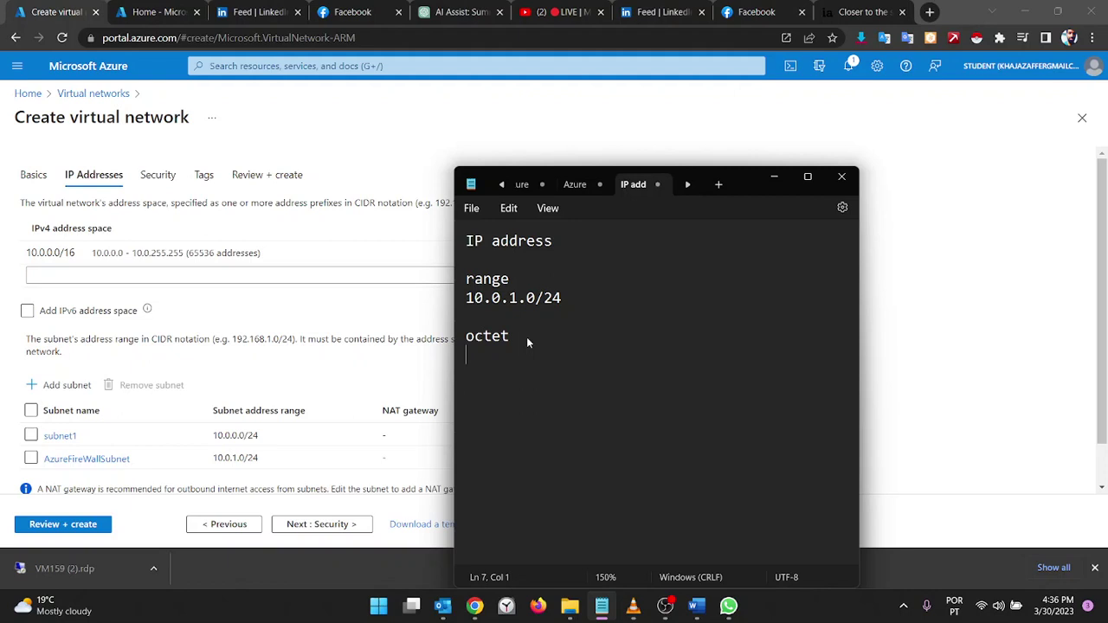
key("Return")
Highlight the octets of 10.0.1.0/24 and complete the line 'octet = 4*8=32 bits'
left_click(491, 298)
double_click(476, 298)
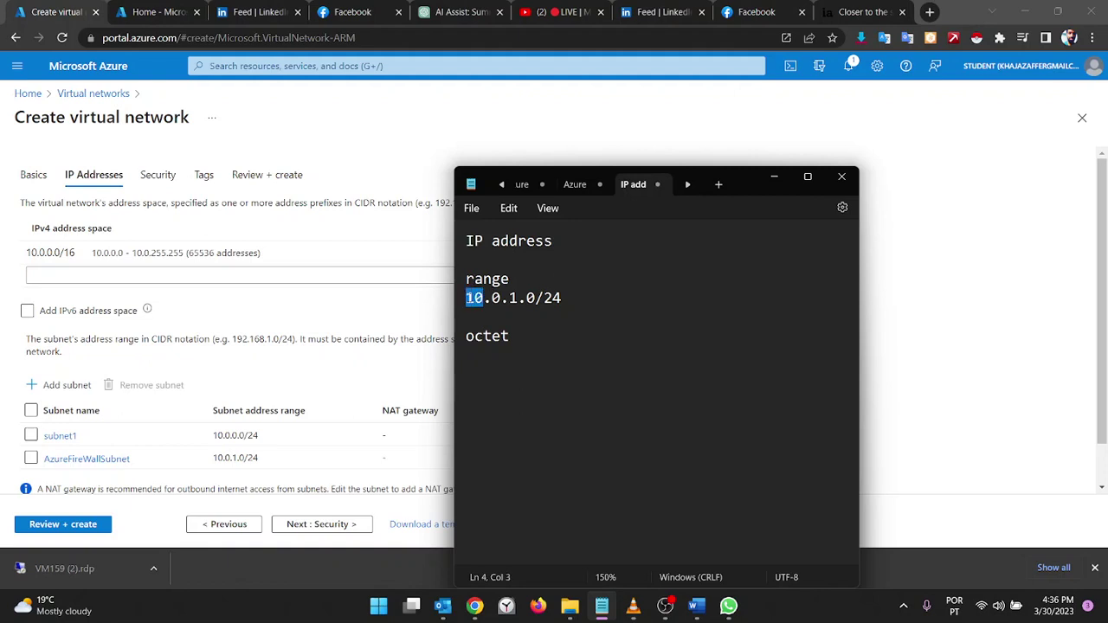
left_click(500, 298)
double_click(496, 298)
left_click(520, 297)
double_click(513, 297)
left_click(533, 297)
left_click(528, 335)
type("= 4*8=32 bits")
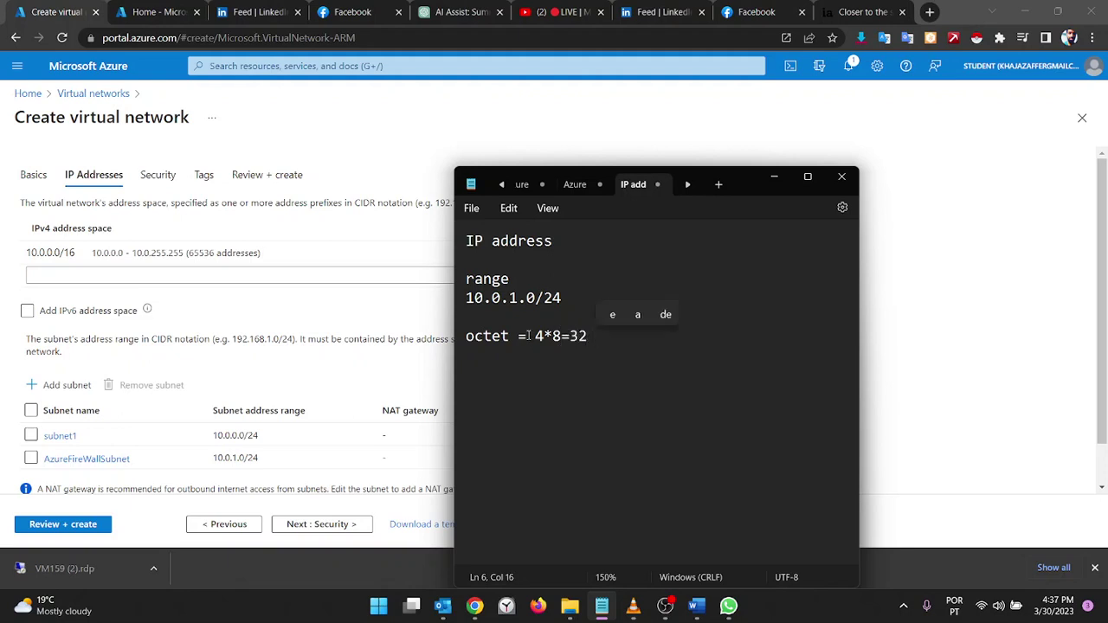
key("Return")
key("Return")
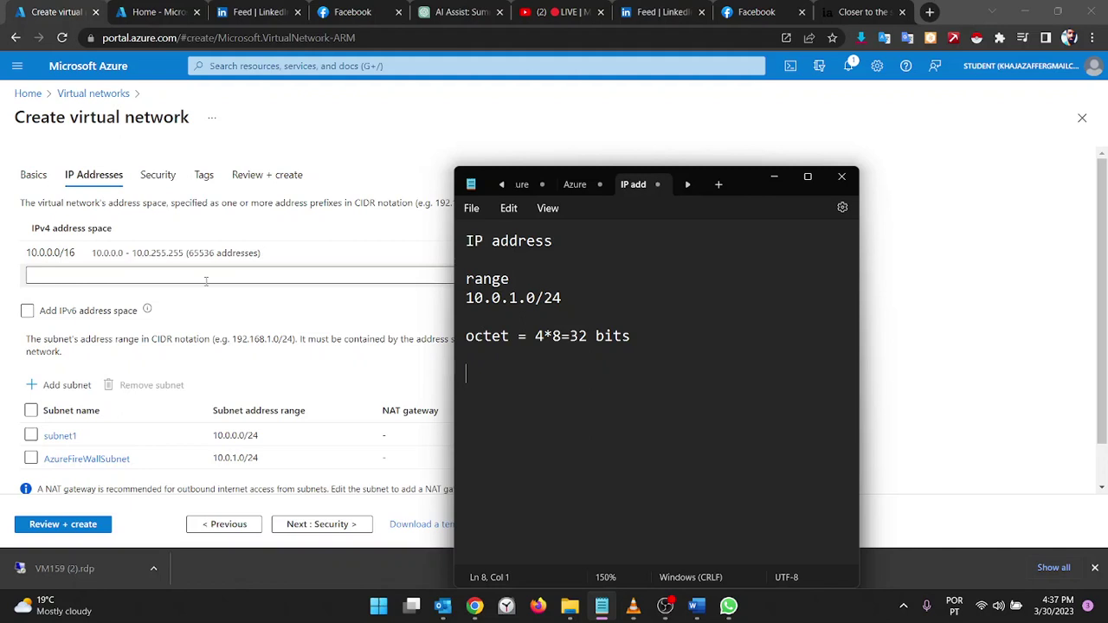
Begin the reserved-address line '-2 +5 (' in the note
left_click(473, 386)
key("BackSpace")
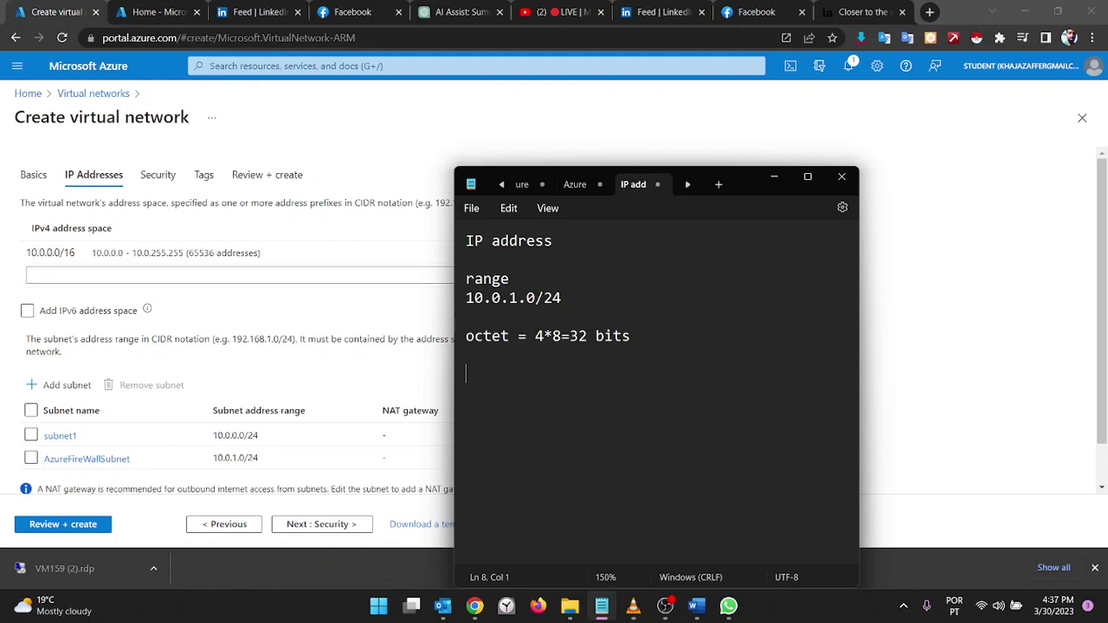
type("-2 +5 (")
Explain +5 as multicast domain, broadcasting domain, loopback domain, link-local, internal DNs
type("mult")
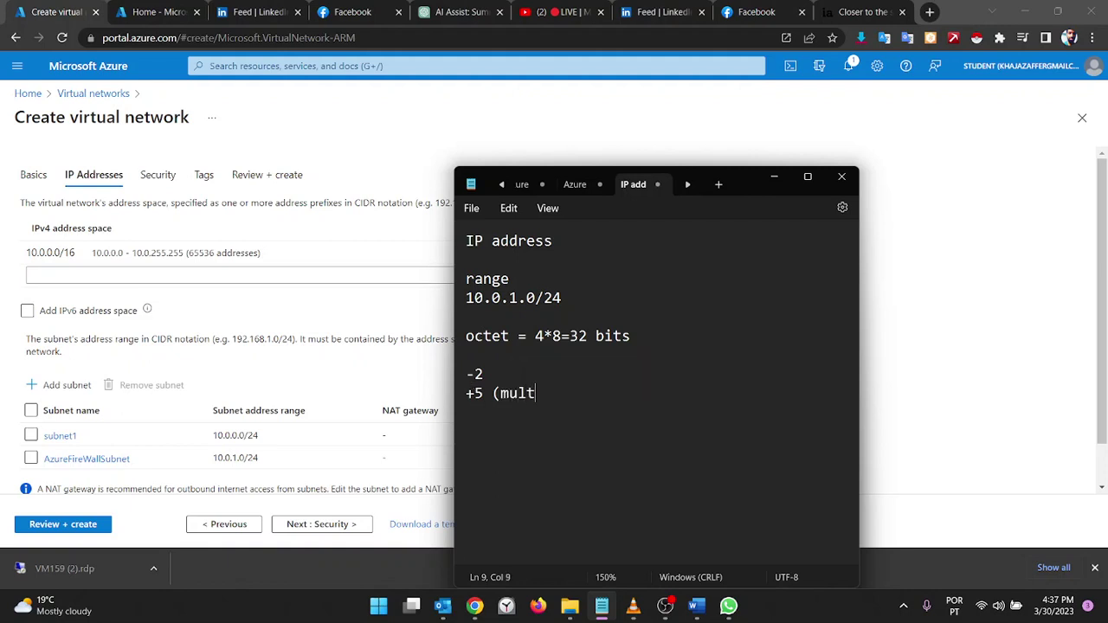
type("iclas")
key("BackSpace")
key("BackSpace")
key("BackSpace")
type("ast domain")
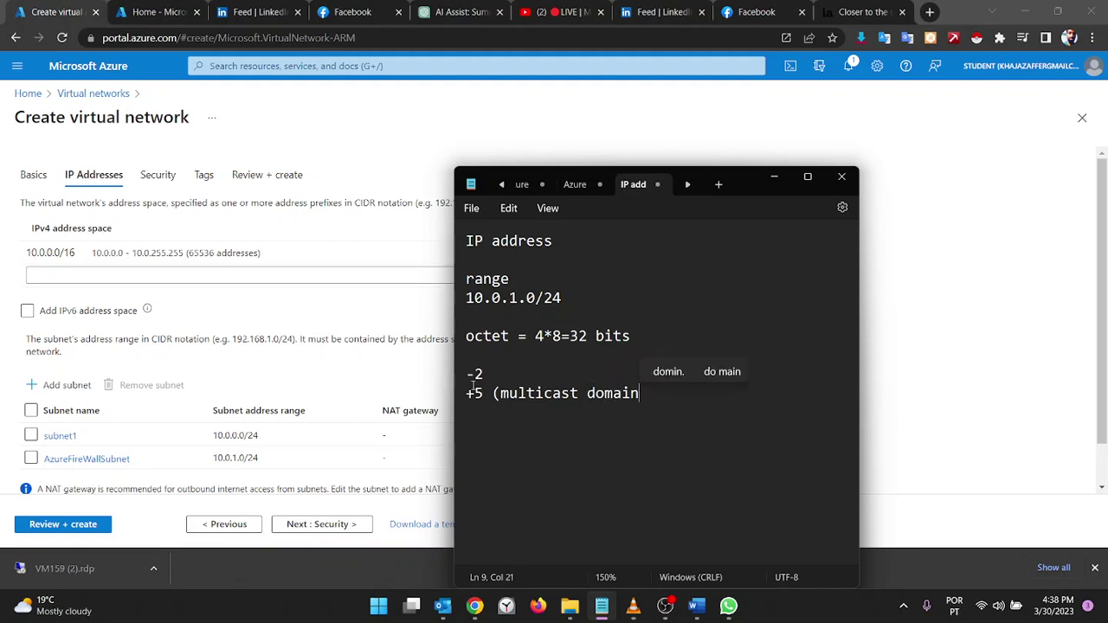
type(", p")
key("BackSpace")
type("bora")
key("BackSpace")
key("BackSpace")
type("roa")
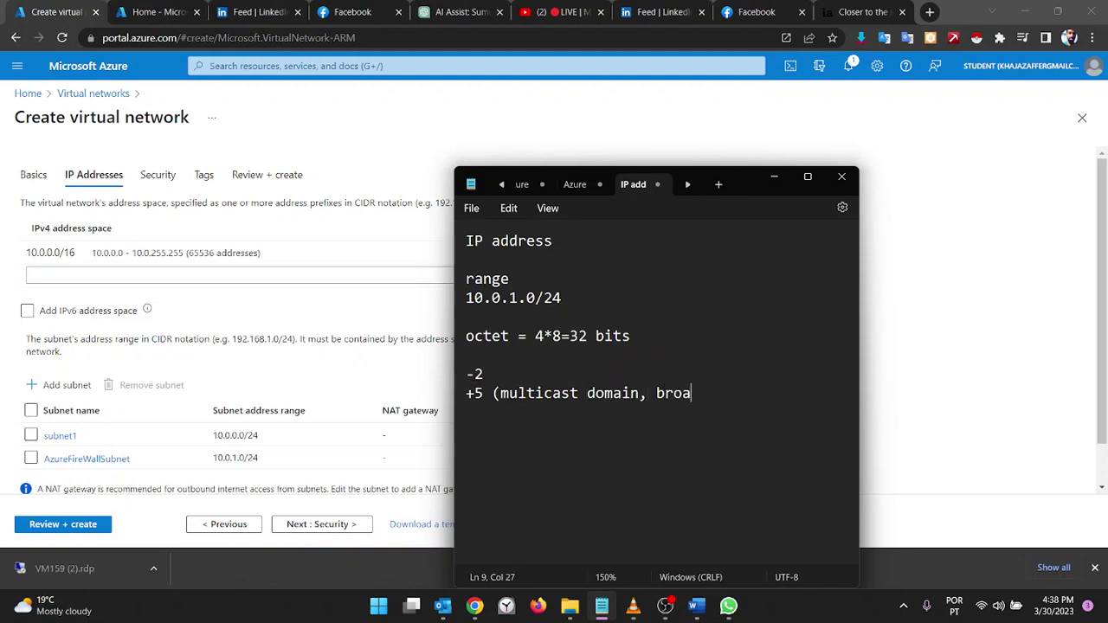
type("dcasting domain")
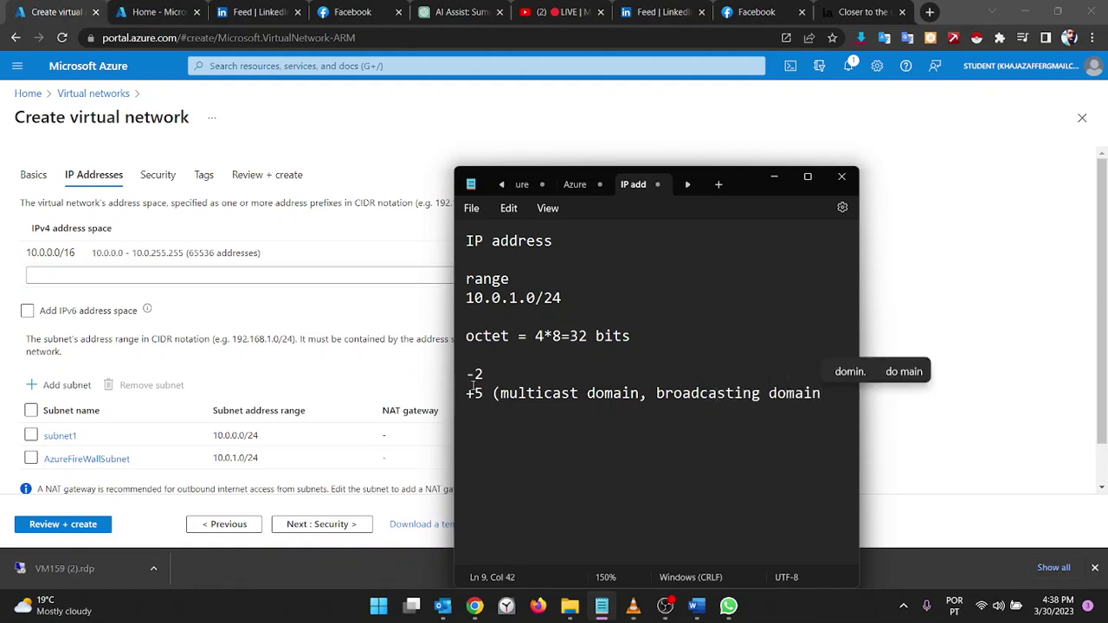
type(", ")
type("loop")
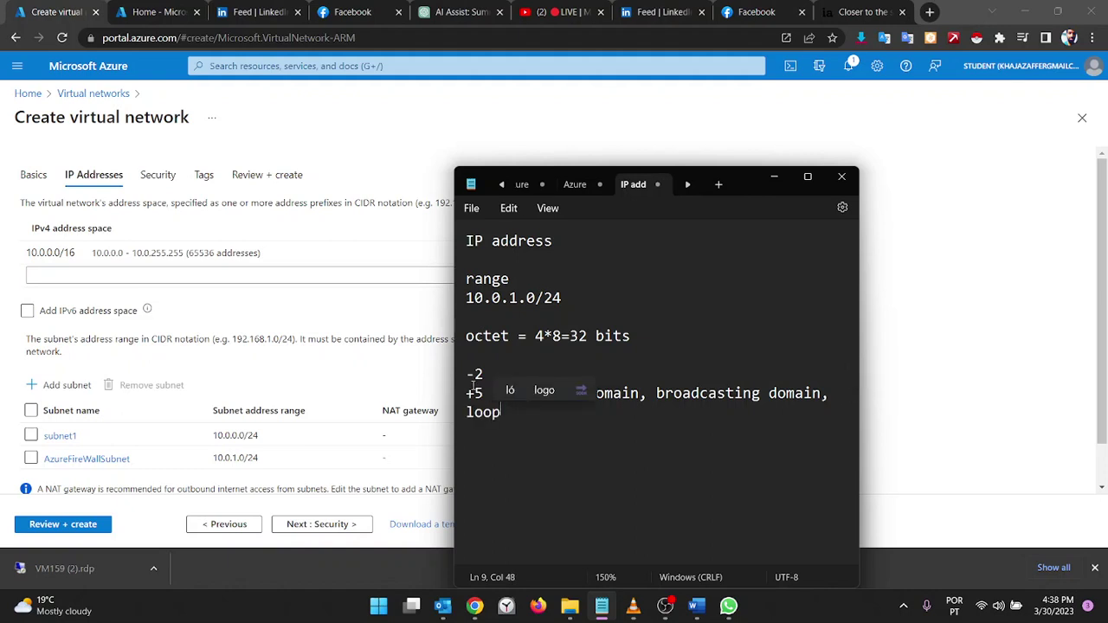
type("back domian")
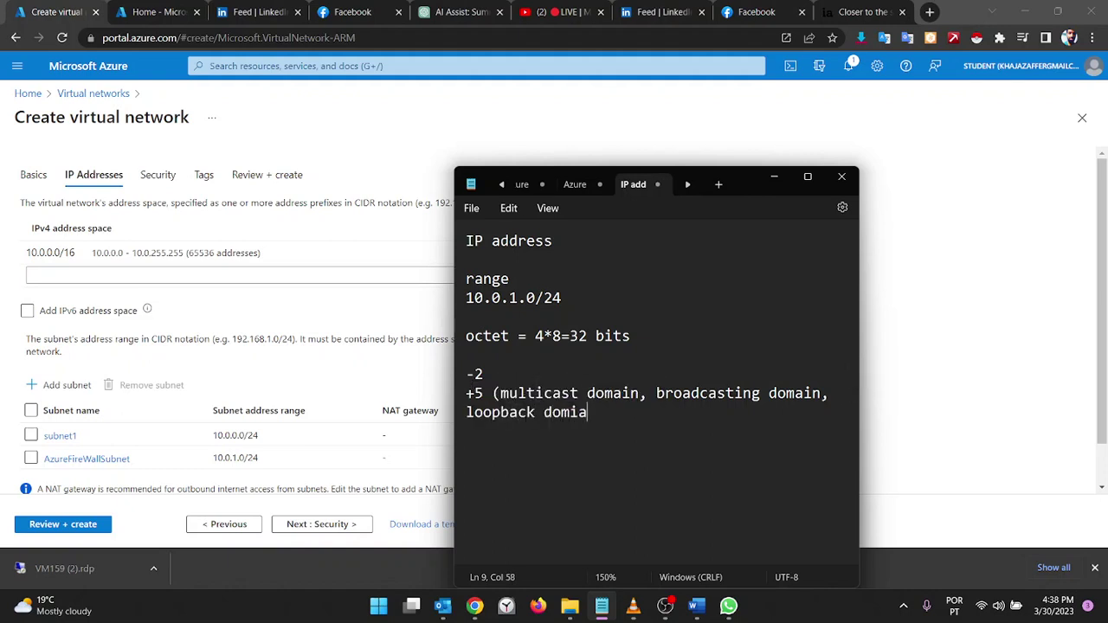
key("BackSpace")
key("BackSpace")
type("ain, link-local")
key("BackSpace")
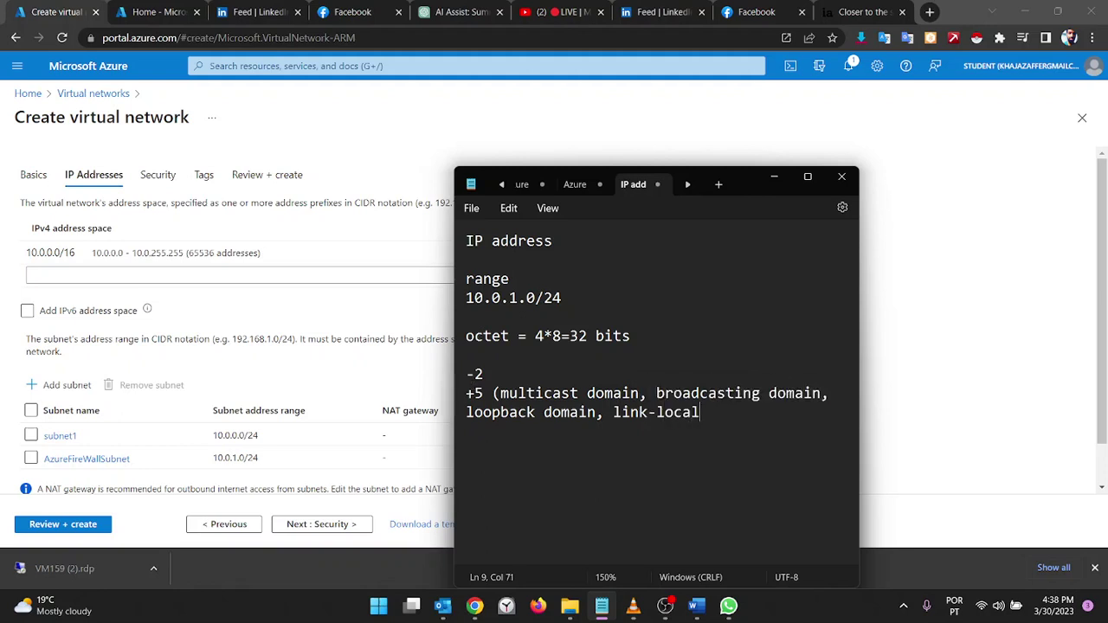
type(", internal")
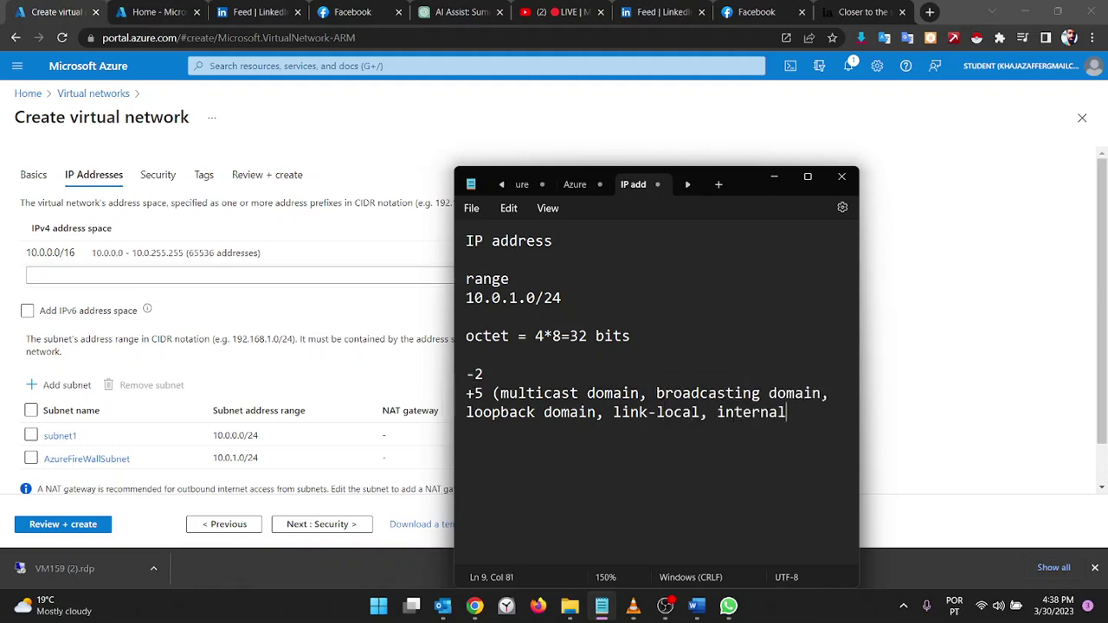
type(" DNs)")
Add '(broadcasting or networking)' after -2, then bring the Azure network form forward
left_click(829, 393)
left_click(483, 374)
type("(bor")
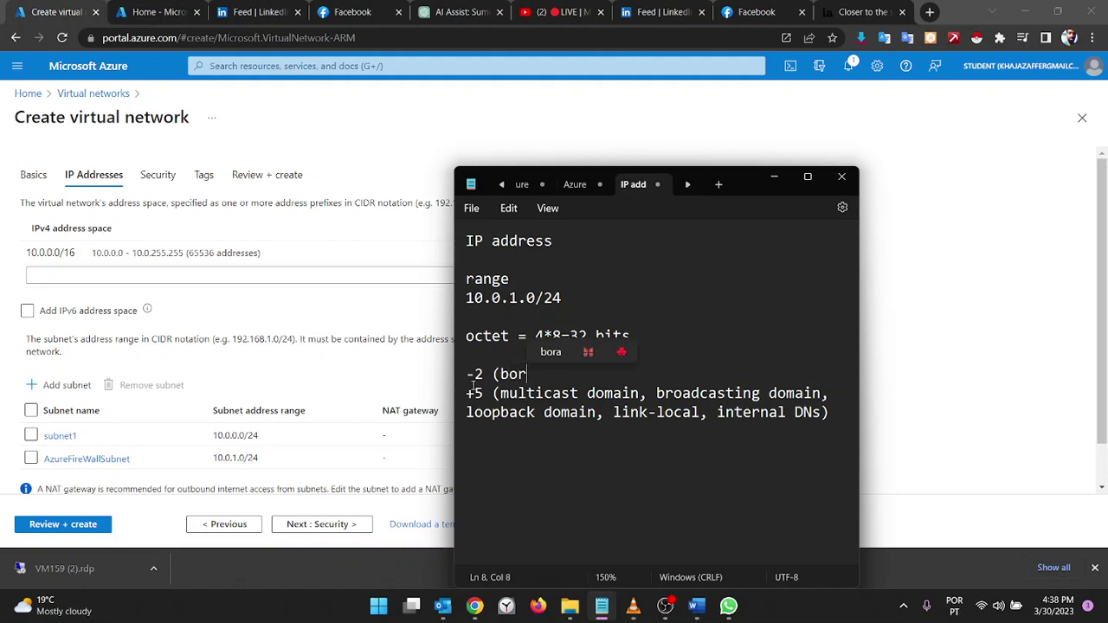
key("BackSpace")
key("BackSpace")
type("rodcastign")
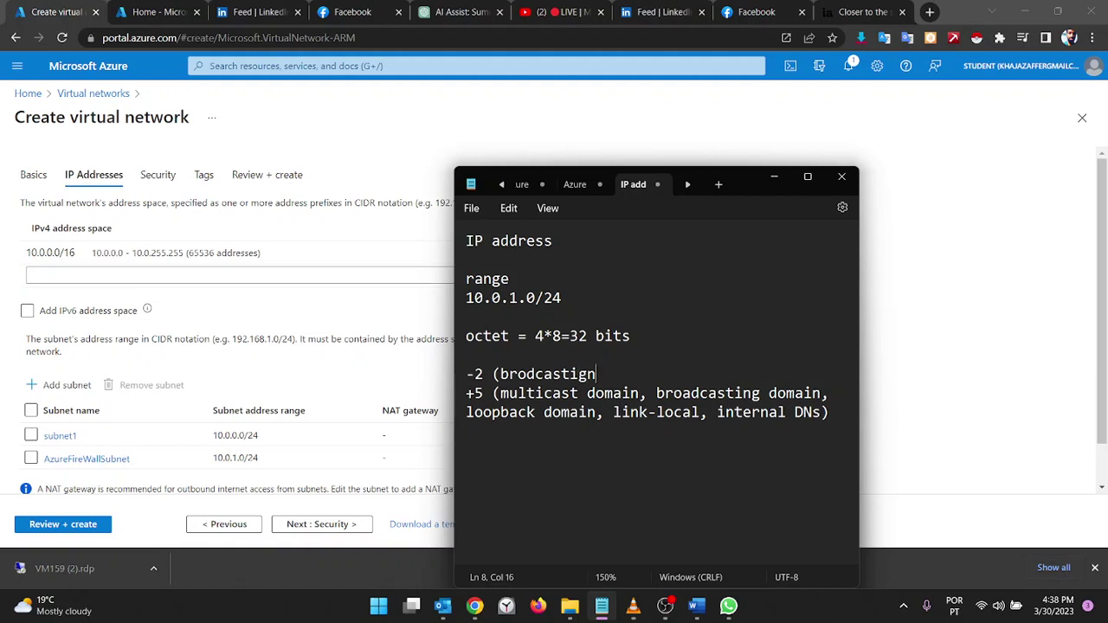
key("BackSpace")
key("BackSpace")
type("ng or net")
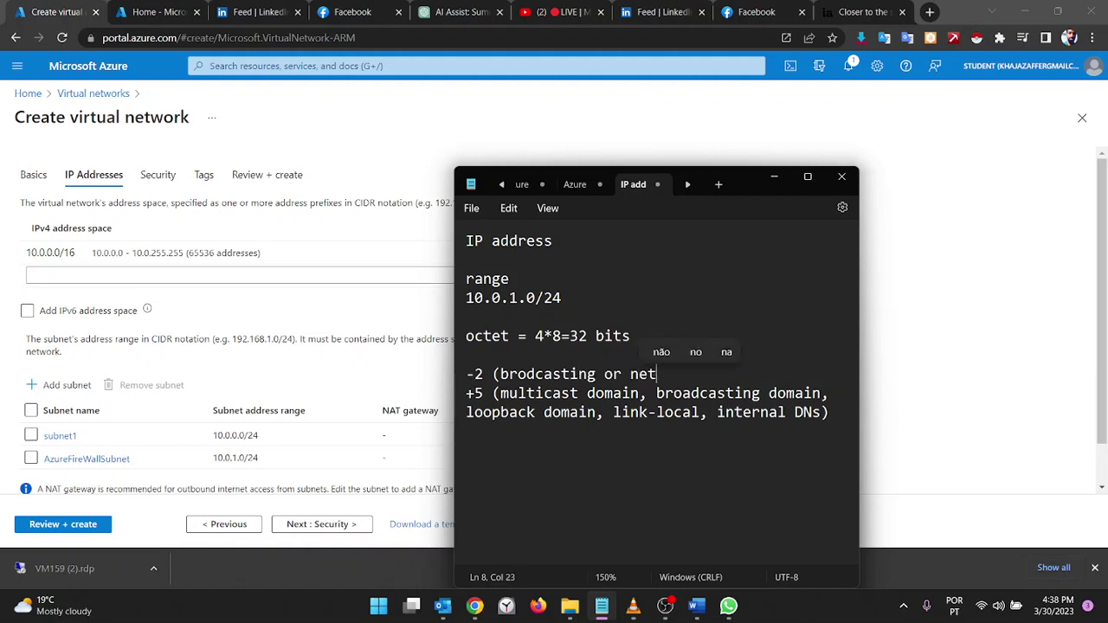
type("working)")
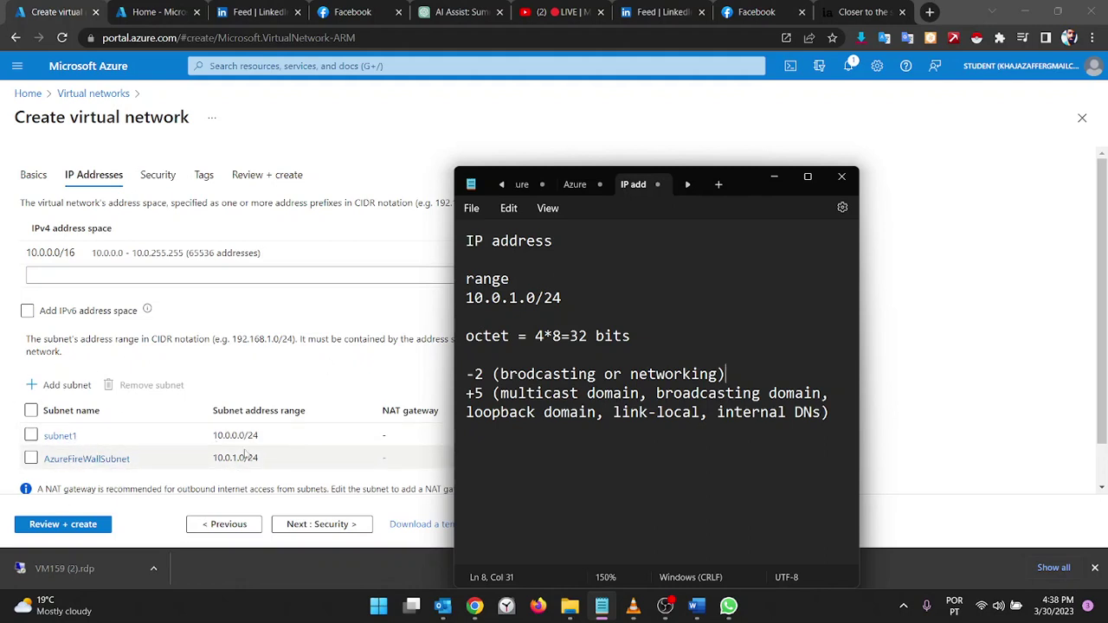
left_click(3, 444)
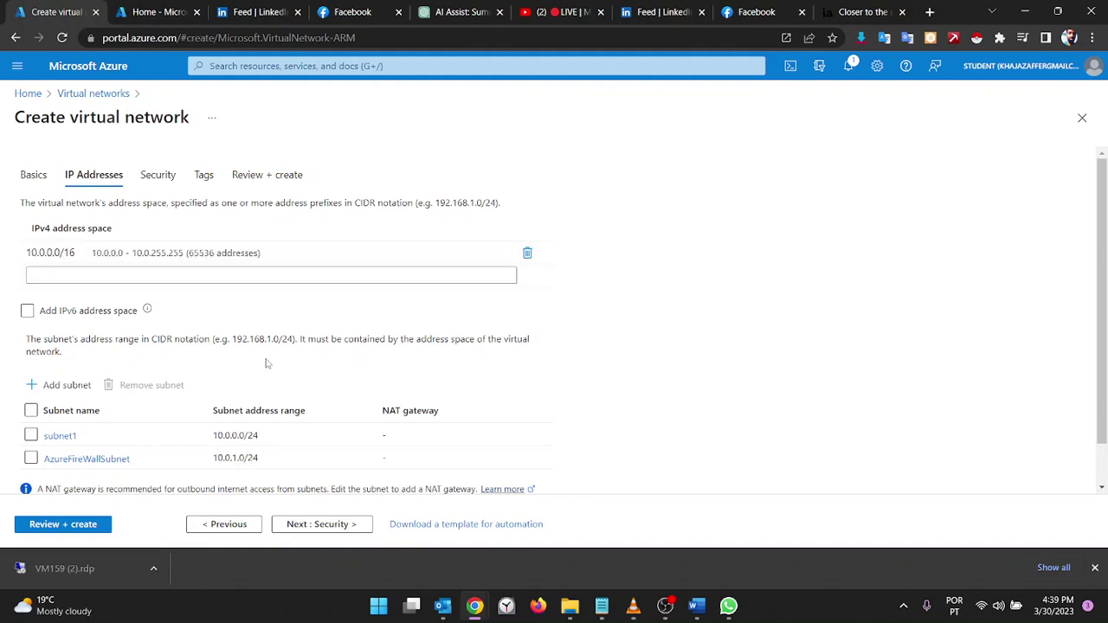
Enable the firewall on MyVN's Security tab, pass Tags, and run Review + create validation
scroll(267, 364, "down", 1)
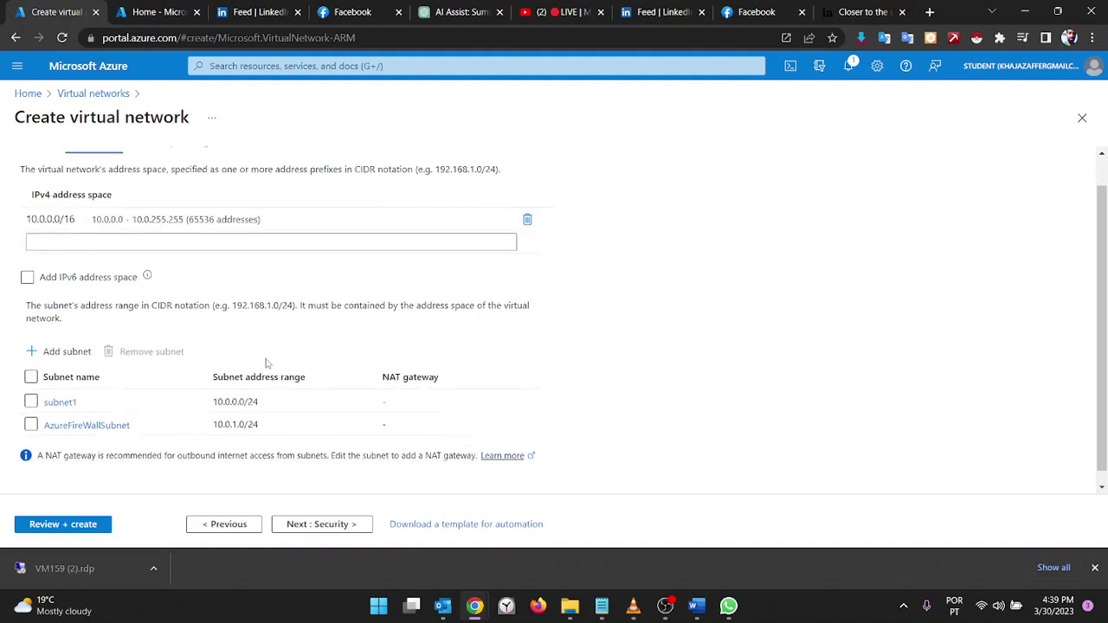
left_click(364, 525)
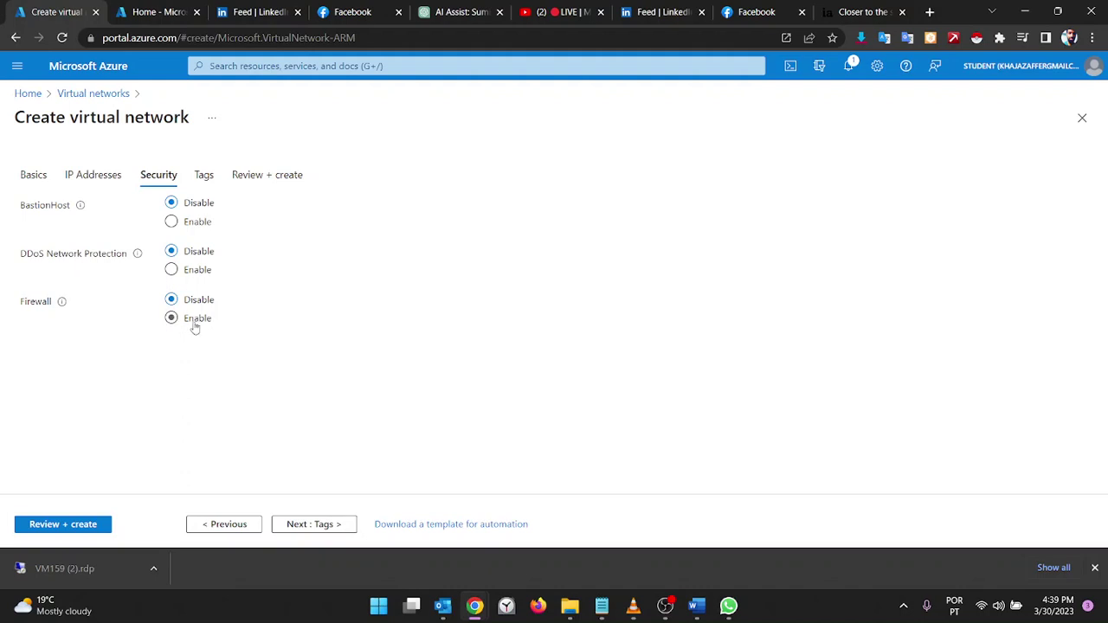
left_click(294, 525)
left_click(295, 526)
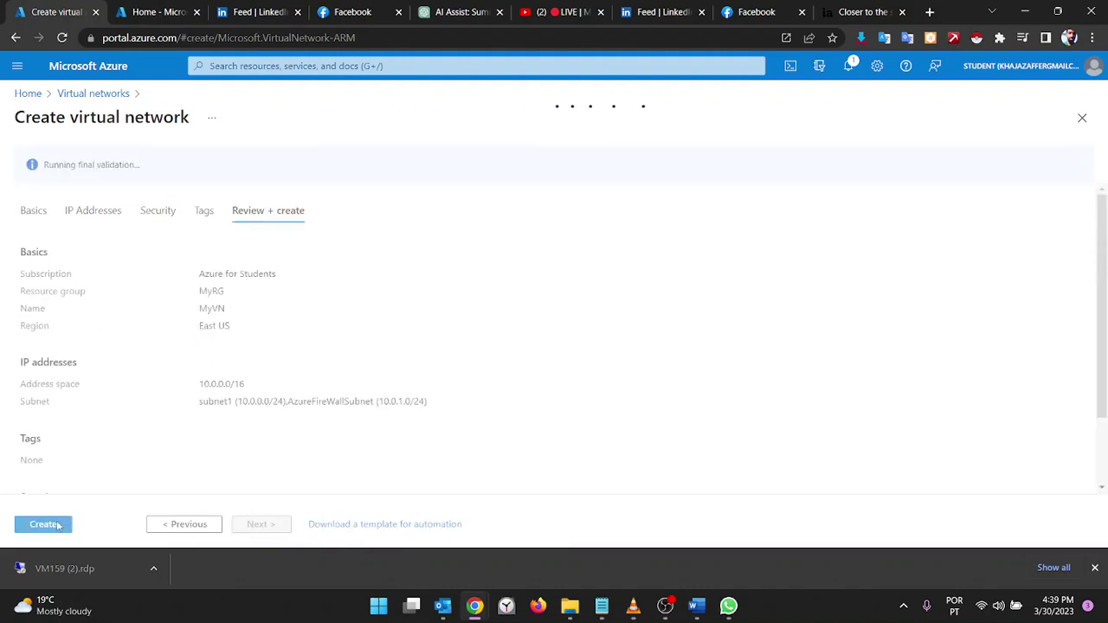
Create the MyVN network, then open the Virtual machines list from the Home page
left_click(57, 526)
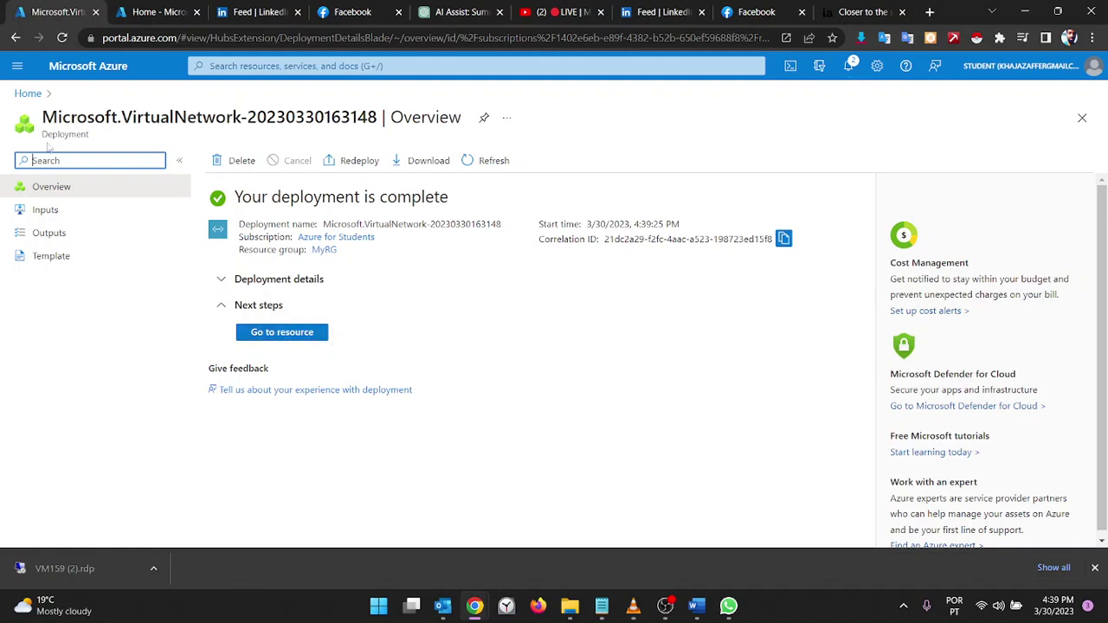
left_click(24, 97)
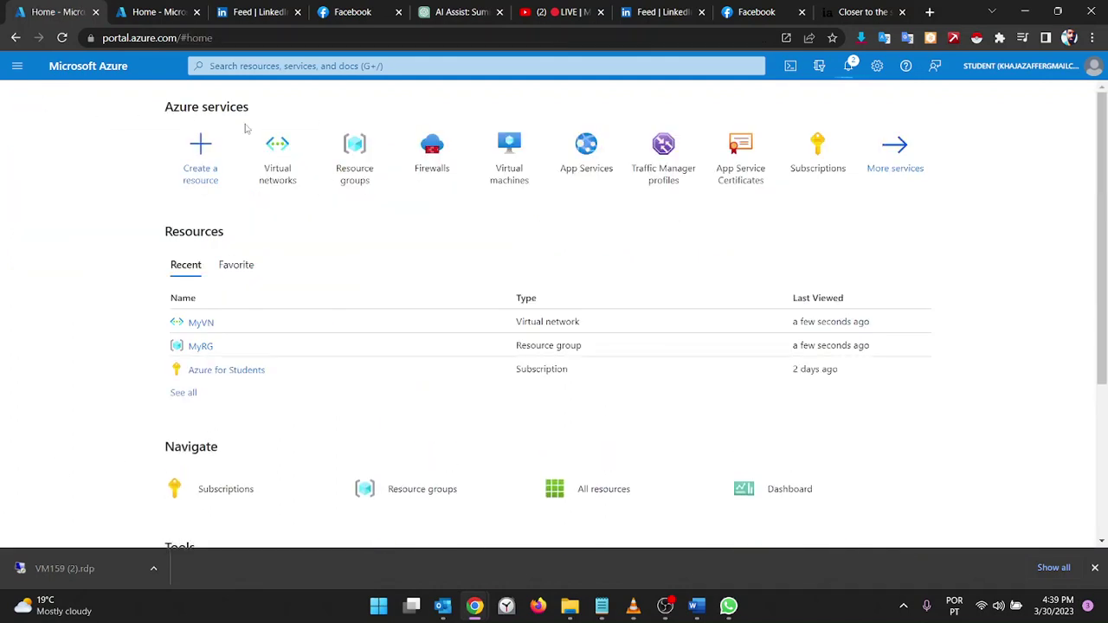
left_click(487, 163)
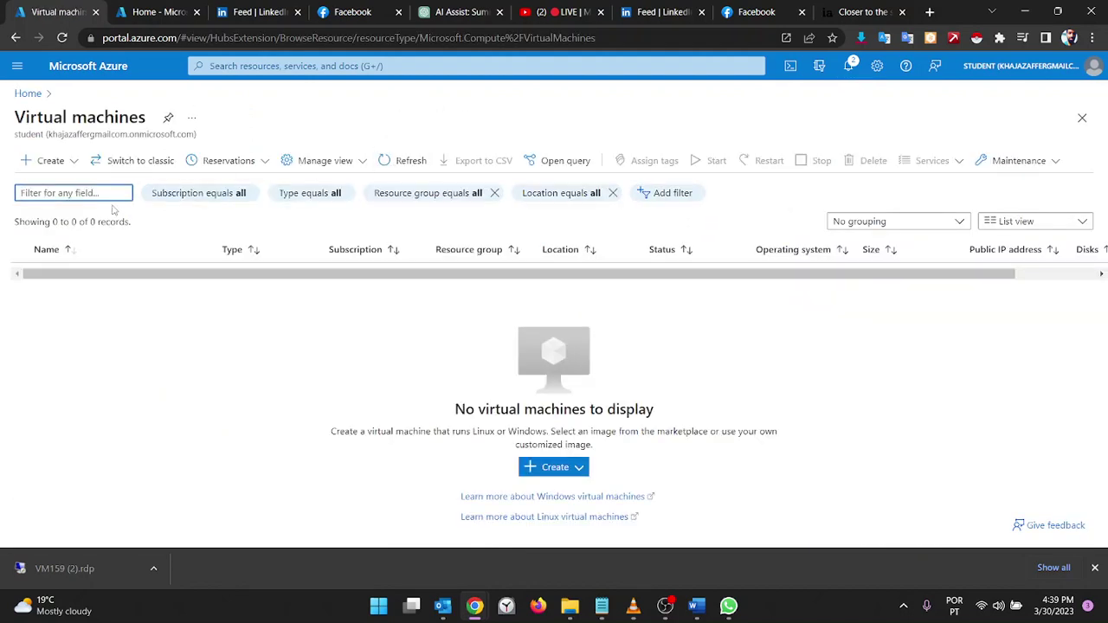
Choose Create > Azure virtual machine on the Virtual machines page
left_click(49, 161)
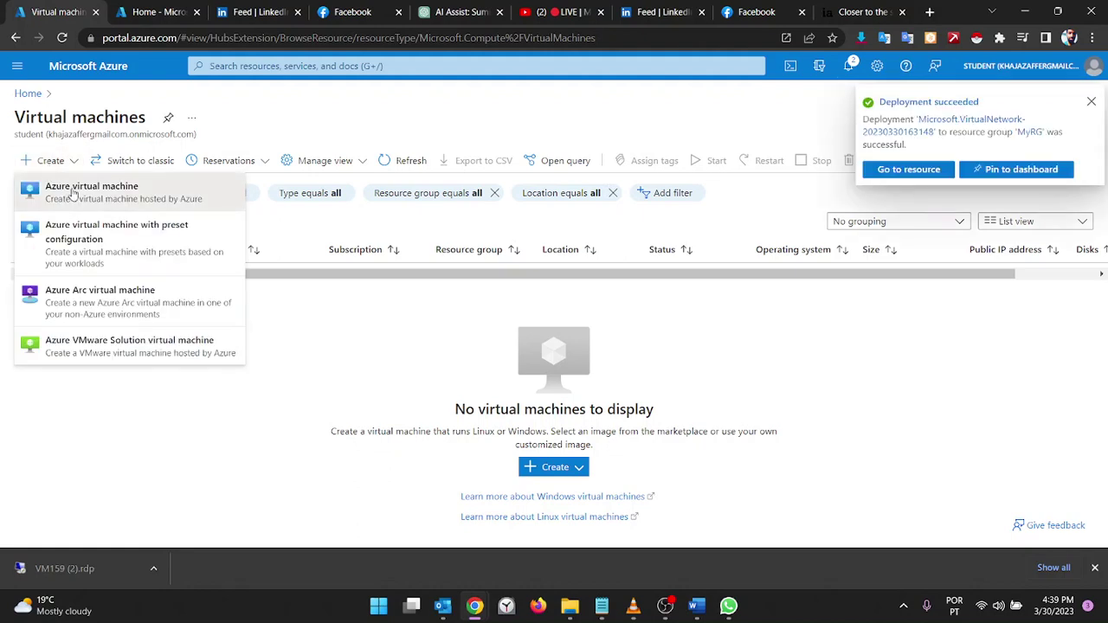
left_click(73, 192)
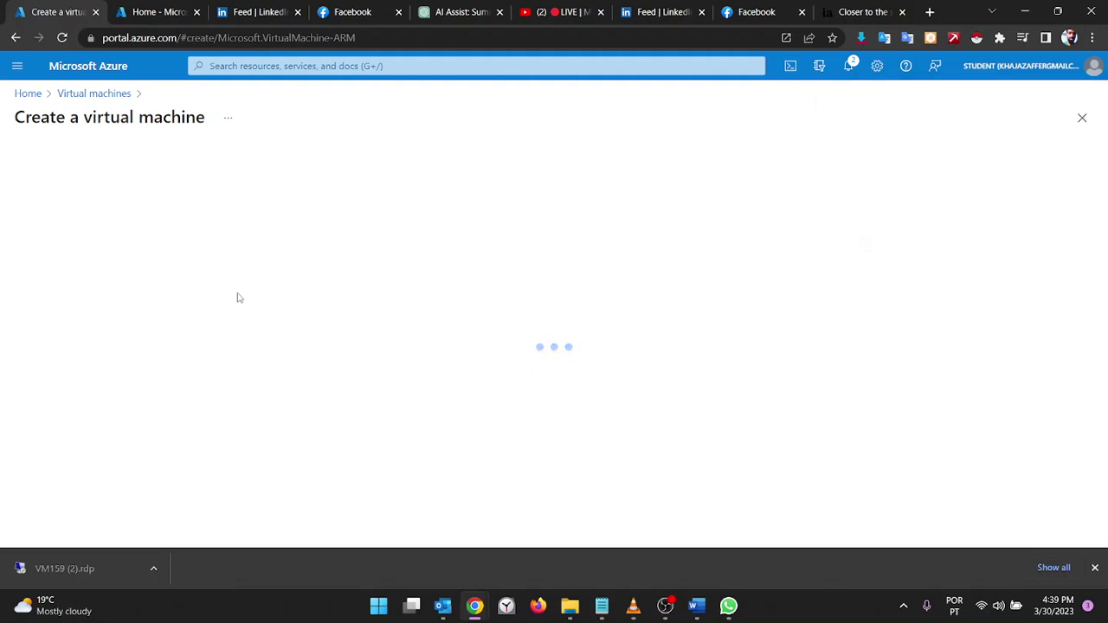
Put the new VM in resource group MyRG and name it VM1
scroll(239, 297, "down", 2)
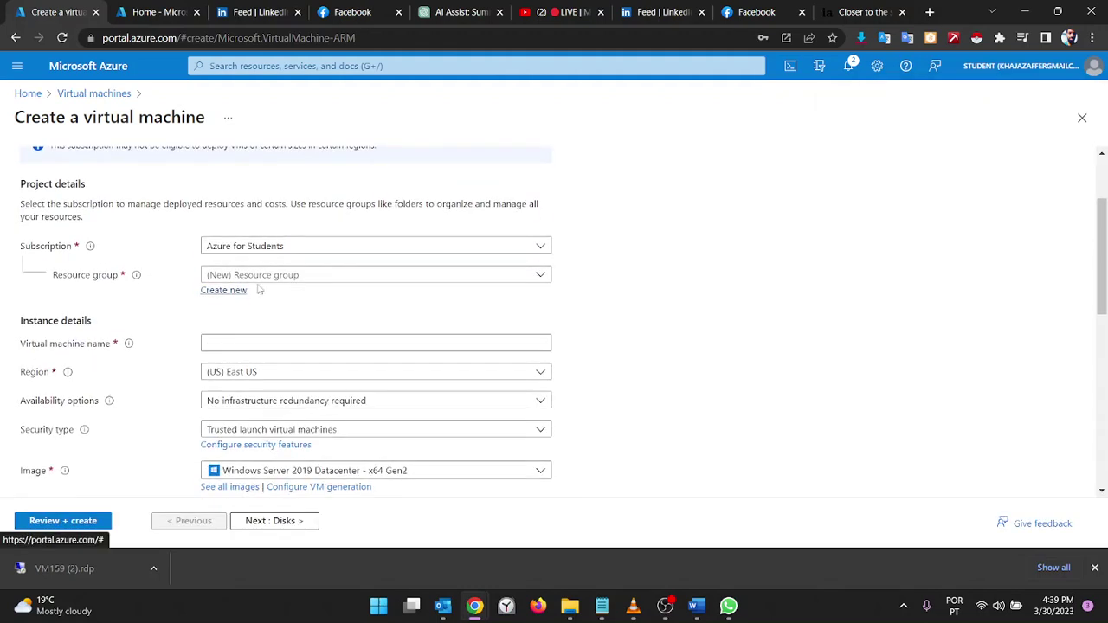
left_click(293, 277)
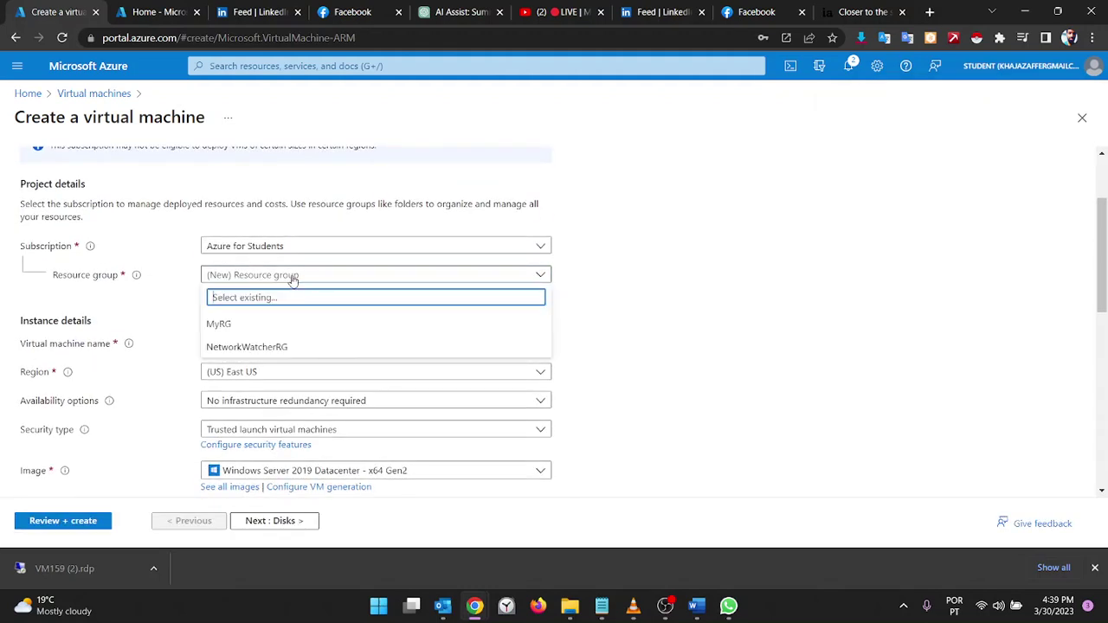
left_click(232, 324)
scroll(235, 324, "down", 1)
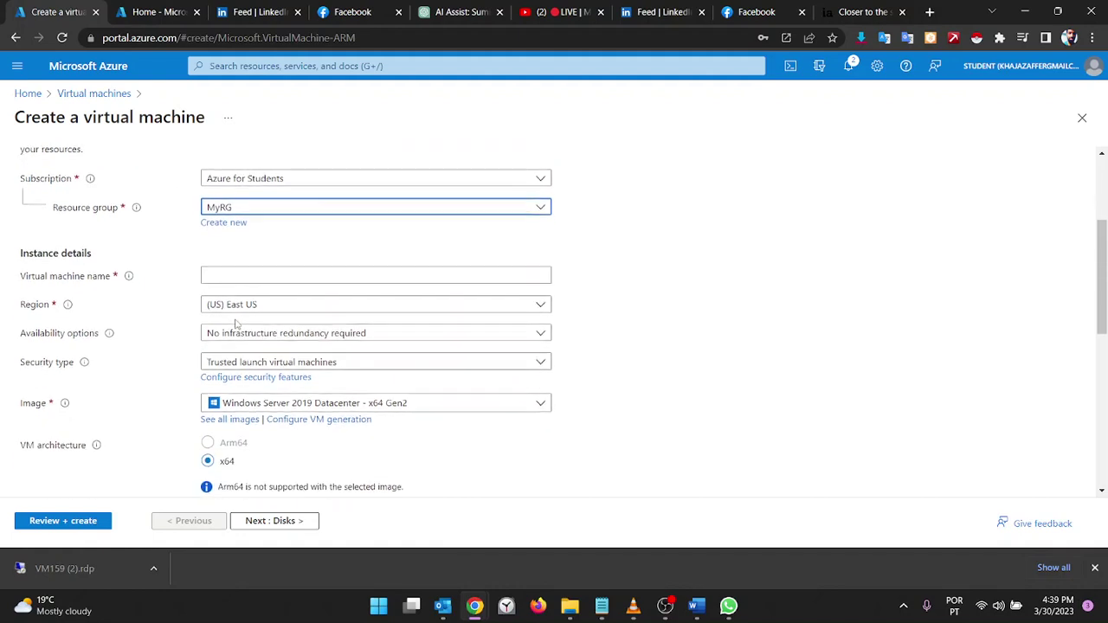
left_click(293, 282)
type("V")
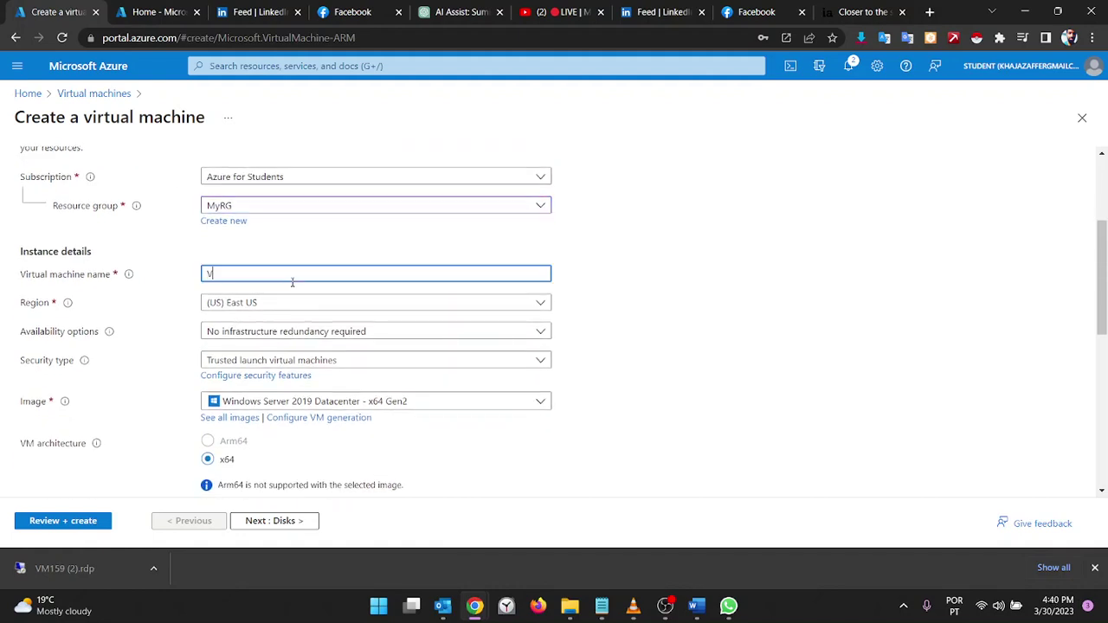
type("M1")
Replace the administrator username and paste the saved password into both password fields
scroll(293, 283, "down", 1)
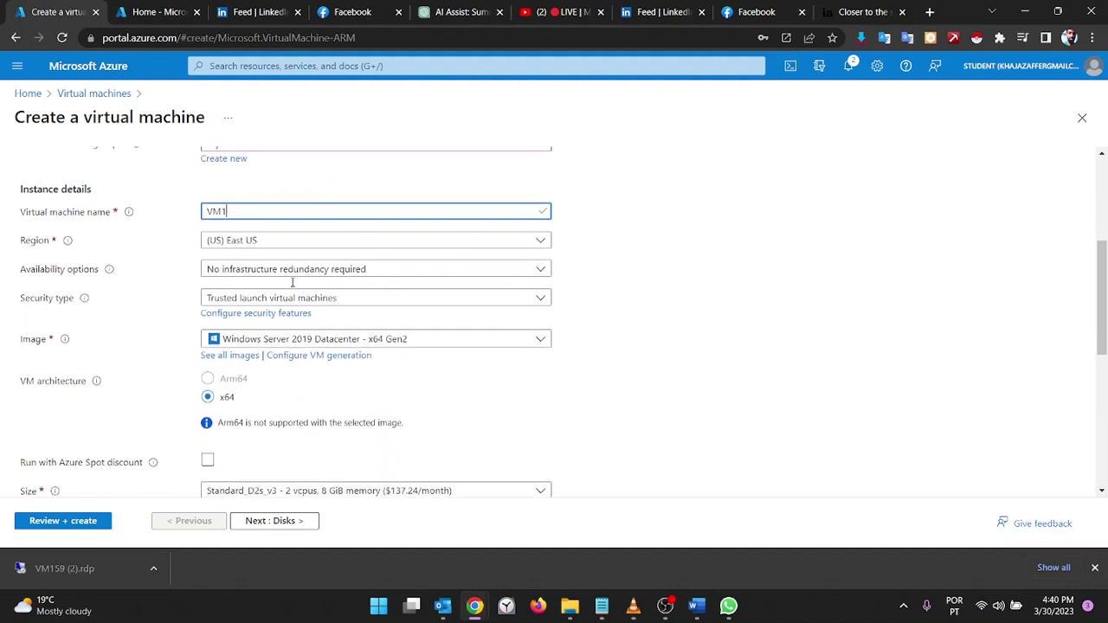
scroll(260, 355, "down", 3)
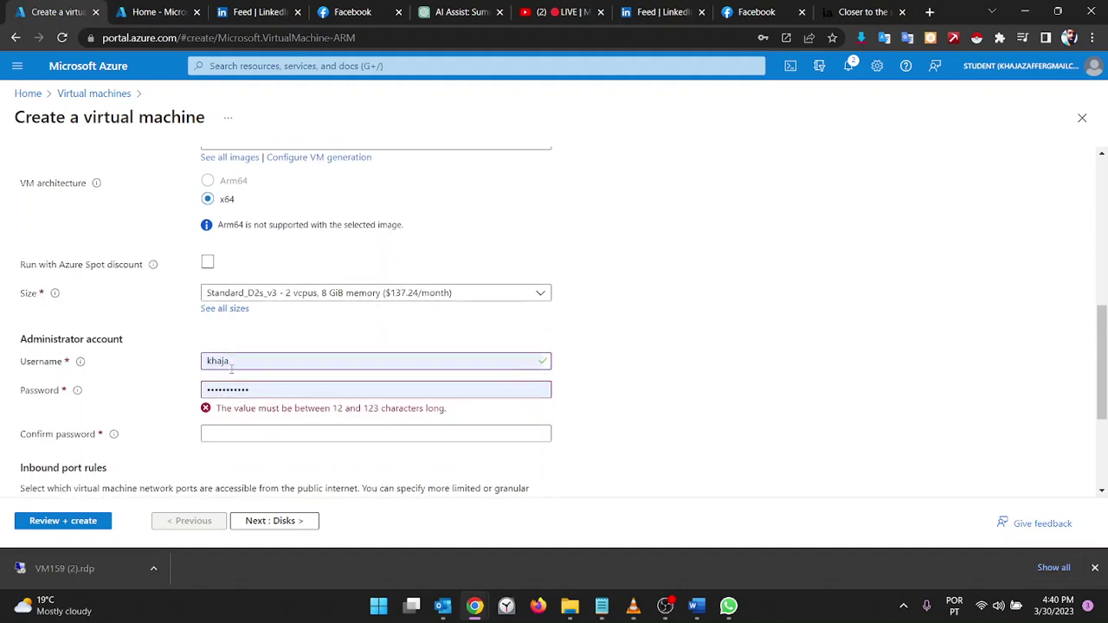
left_click(272, 355)
key("BackSpace")
key("BackSpace")
key("BackSpace")
key("BackSpace")
key("BackSpace")
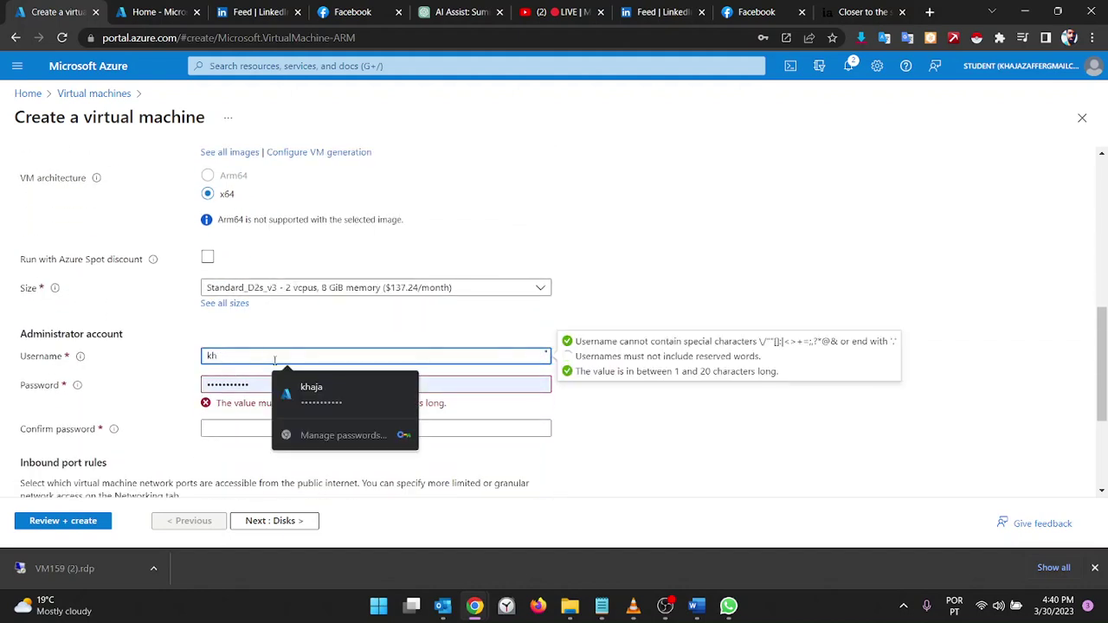
type("VM1")
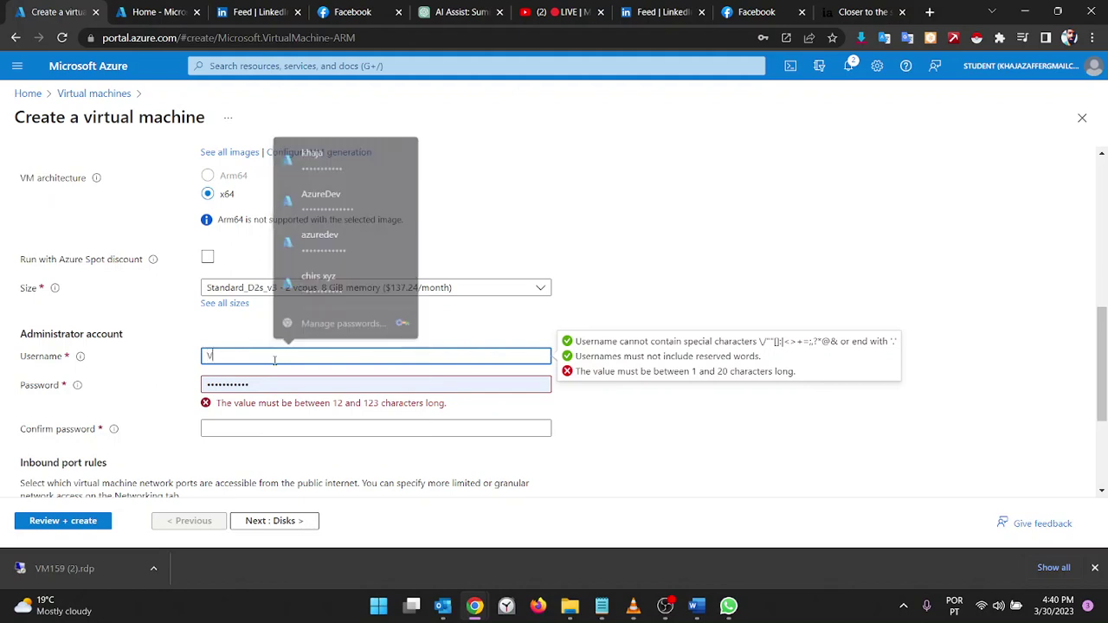
key("Tab")
key("BackSpace")
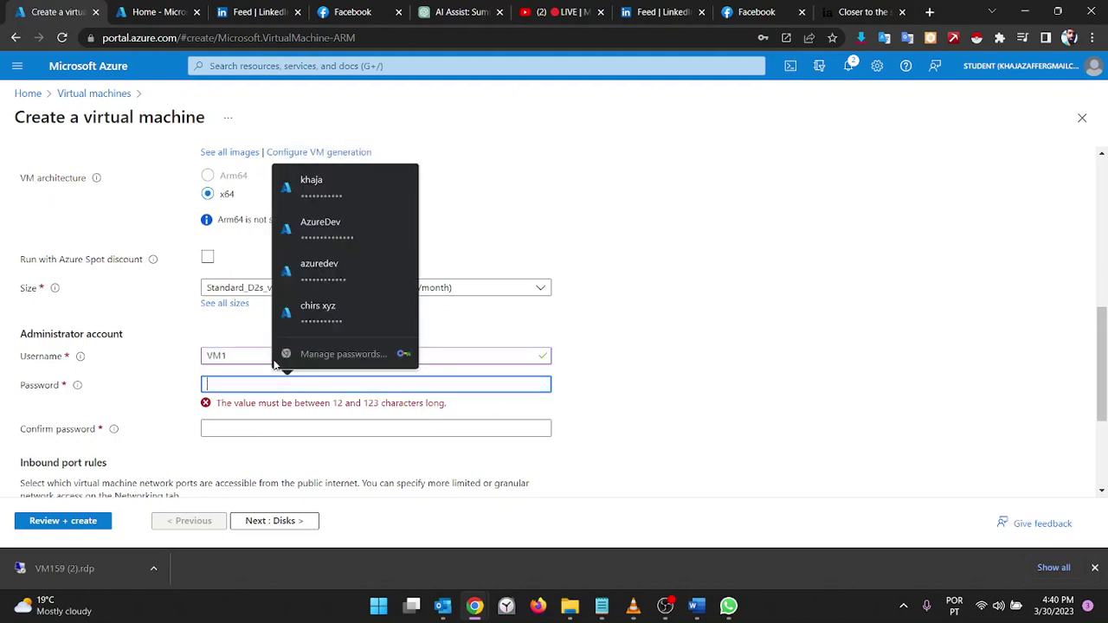
key("ctrl+grave")
type("pok")
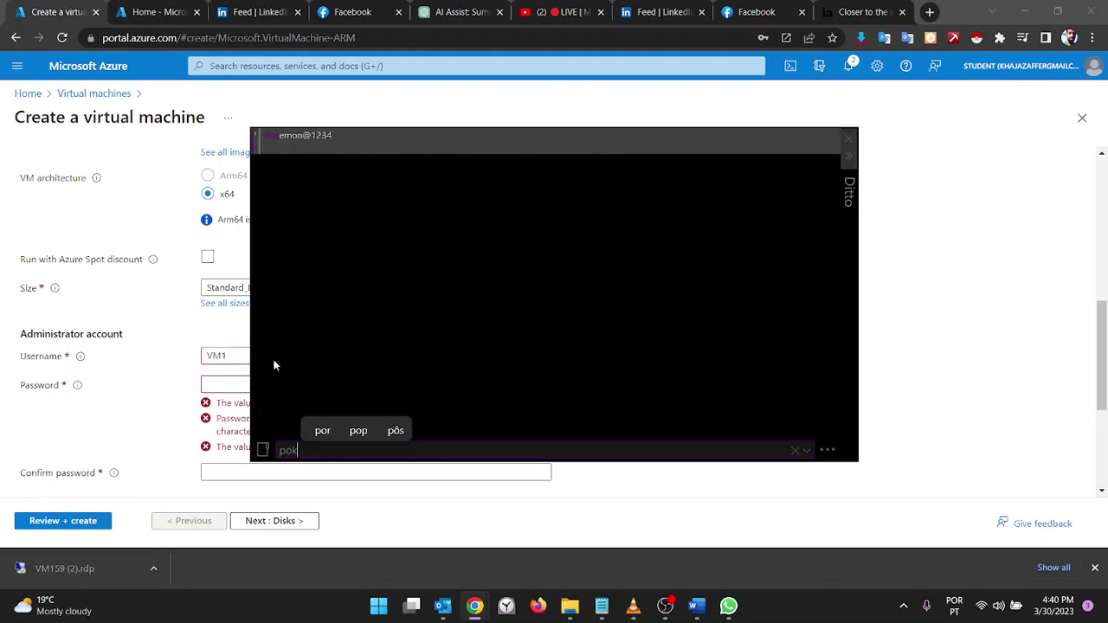
key("Return")
key("Tab")
key("ctrl+v")
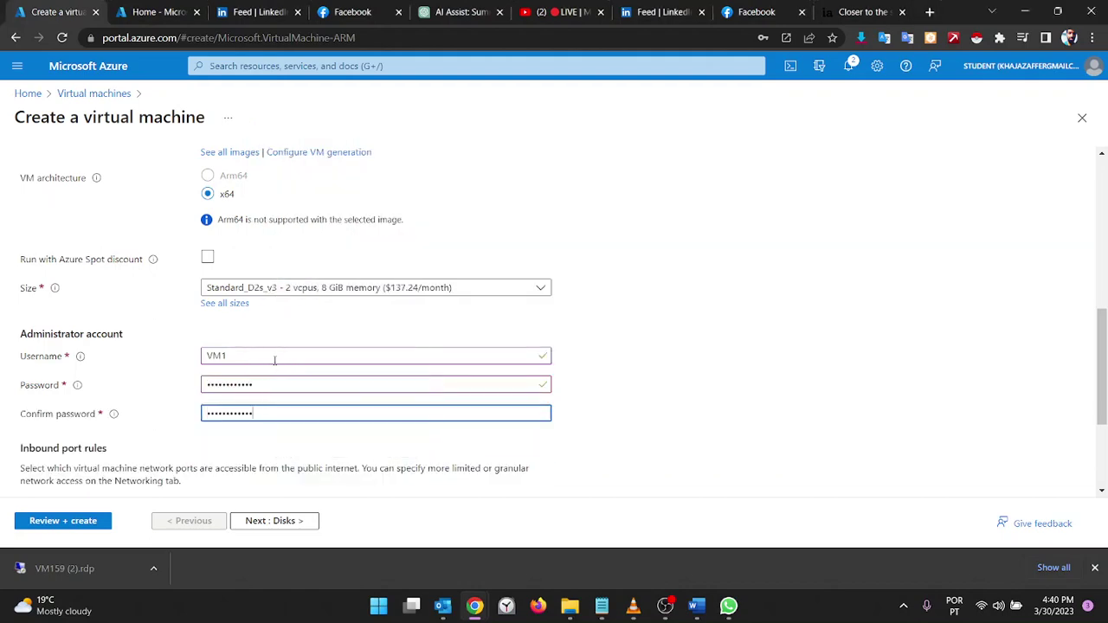
scroll(274, 360, "down", 2)
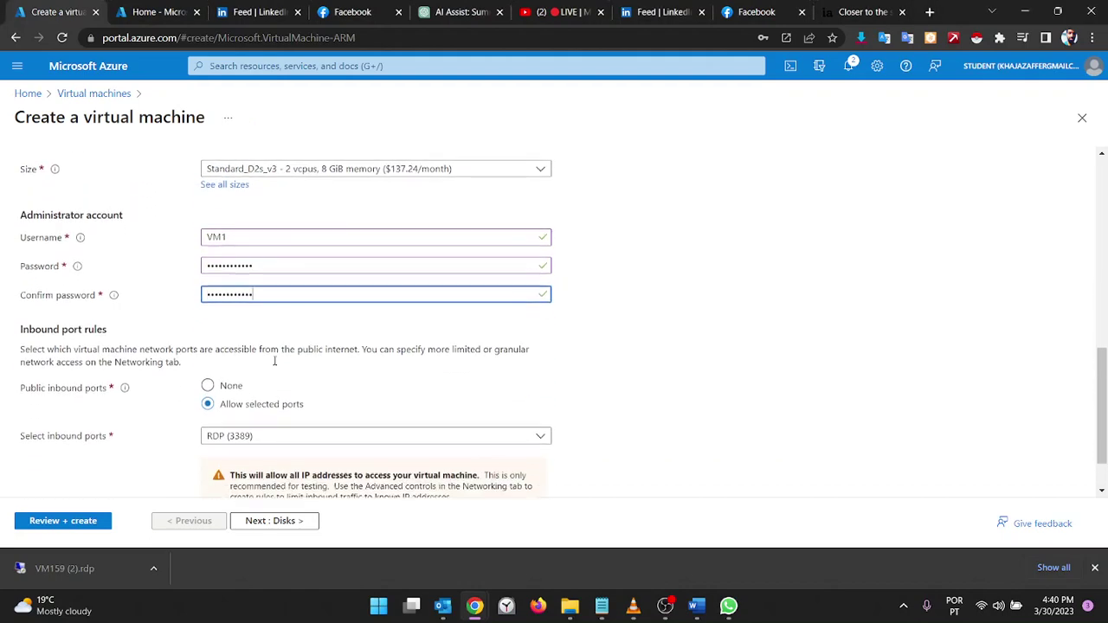
Set Public inbound ports to None, dropping a trial selection of HTTPS (443)
left_click(208, 383)
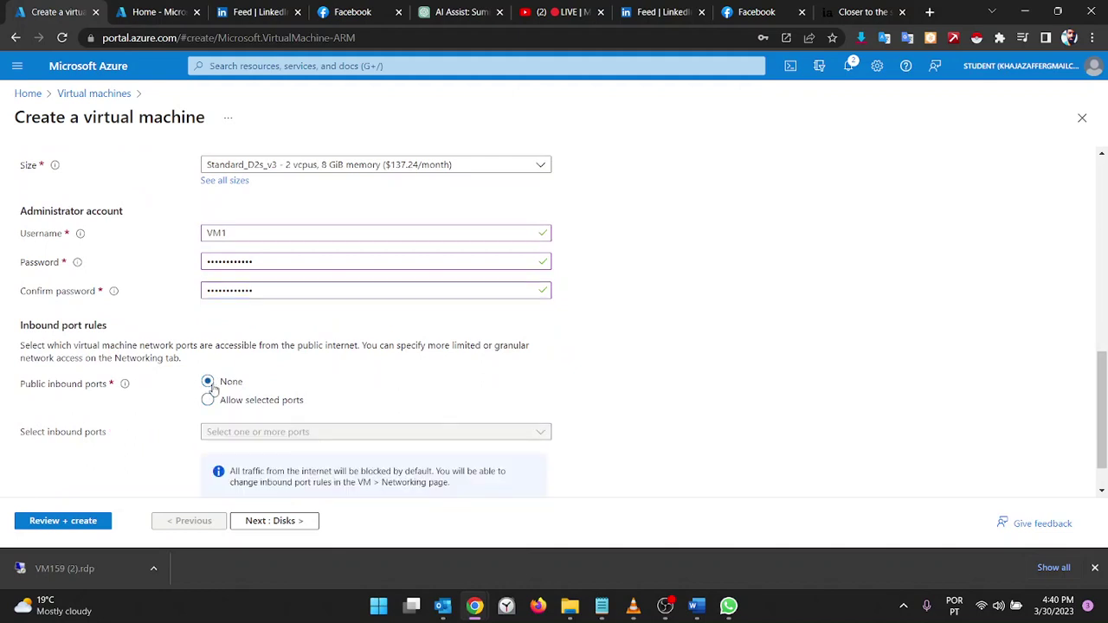
left_click_drag(213, 390, 214, 396)
left_click(210, 399)
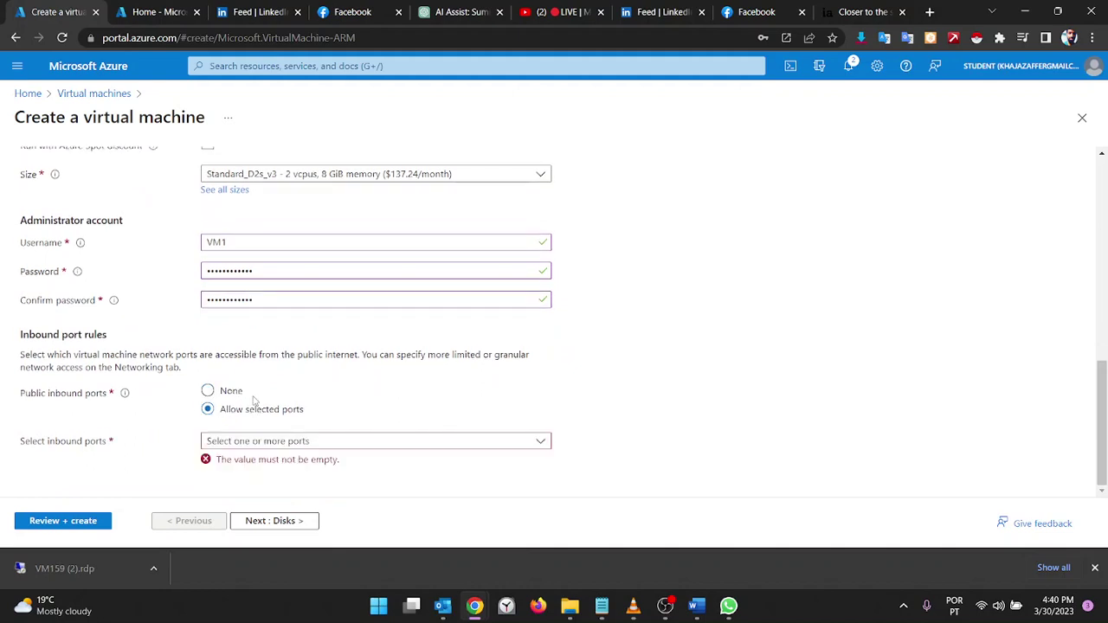
left_click(220, 447)
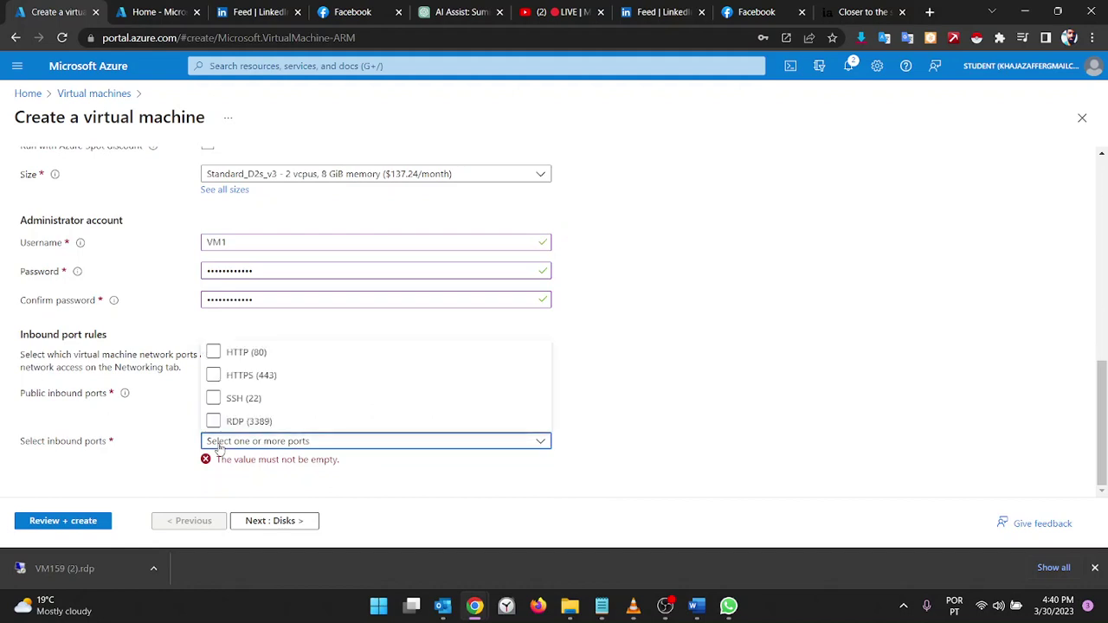
left_click(216, 377)
left_click(161, 334)
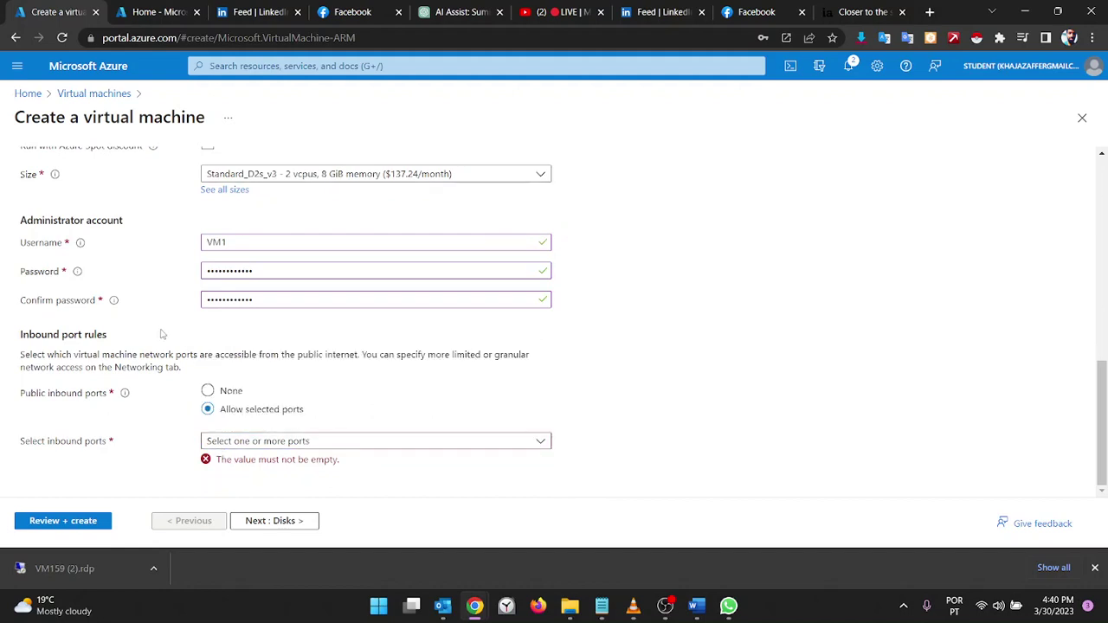
left_click(212, 393)
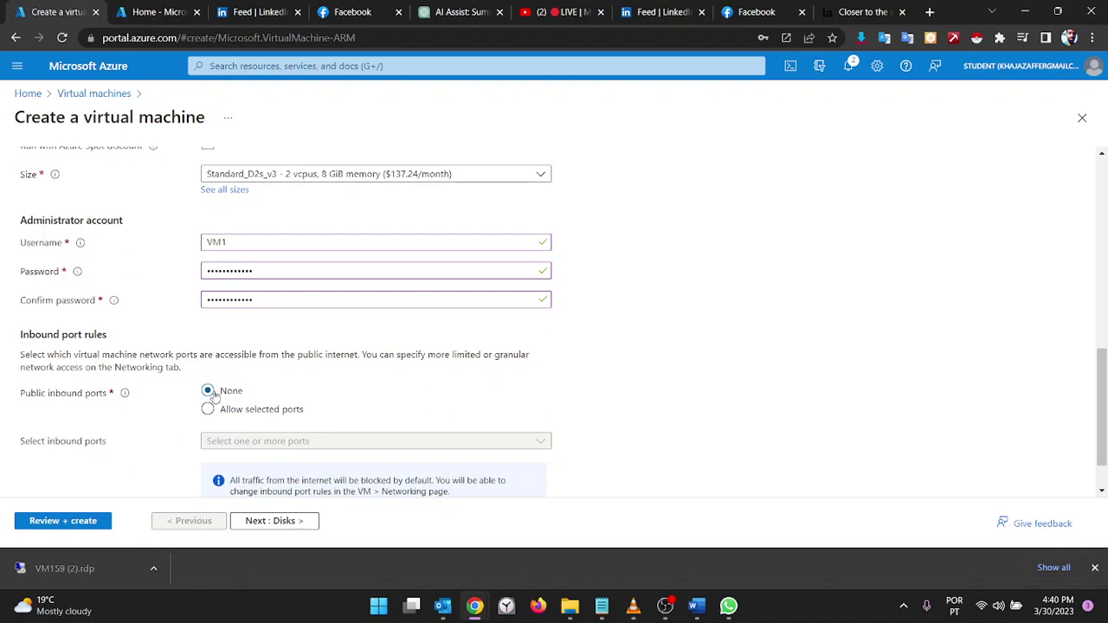
scroll(214, 394, "up", 3)
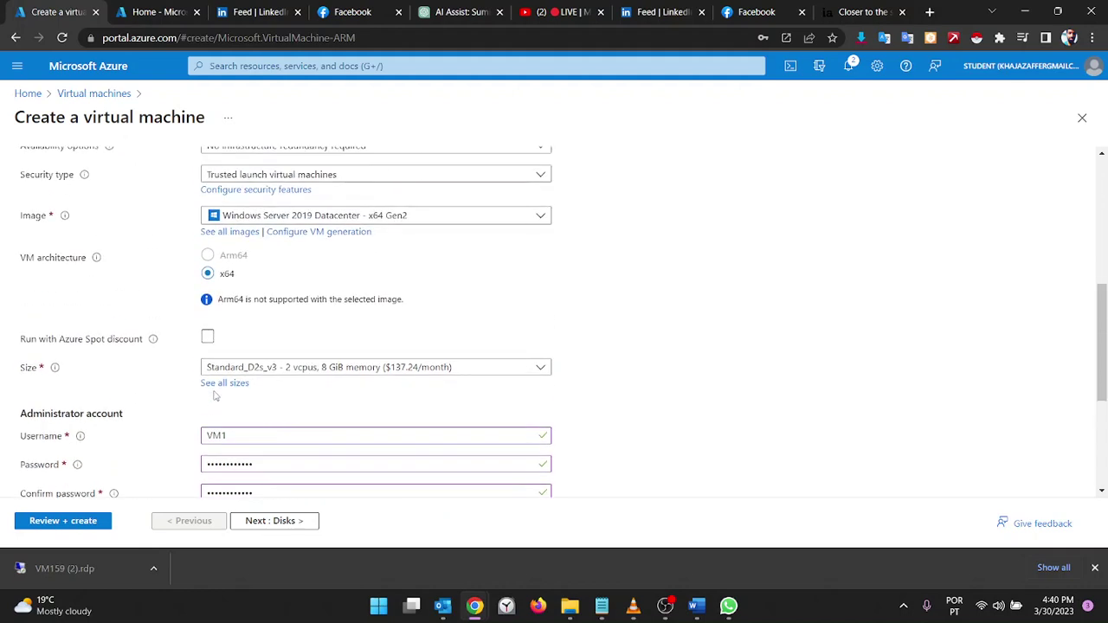
scroll(214, 394, "up", 2)
scroll(214, 395, "up", 3)
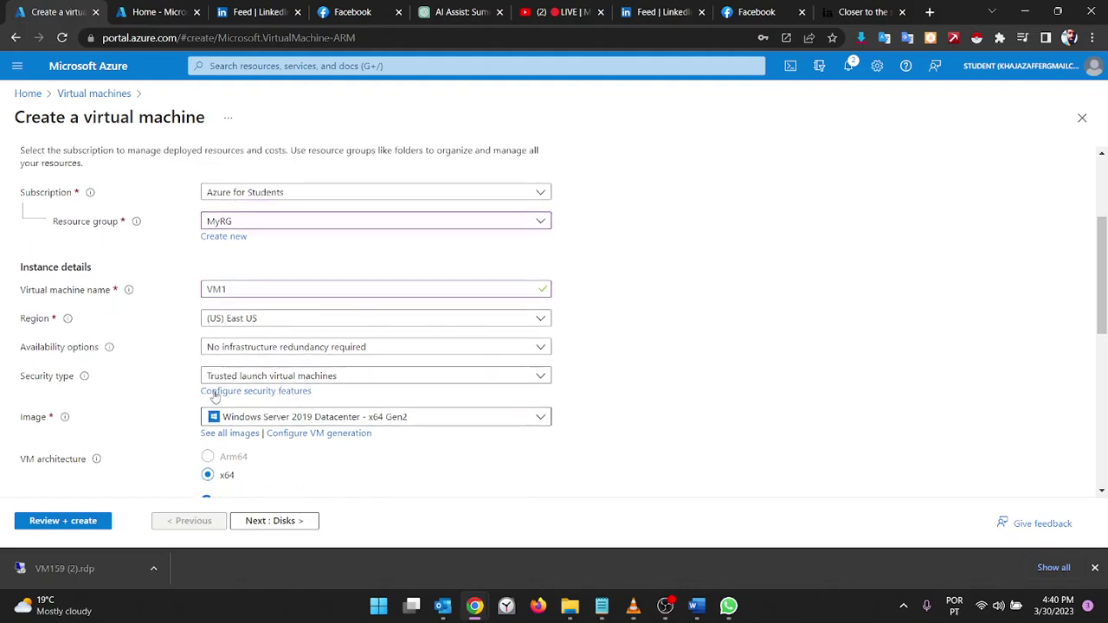
scroll(214, 395, "down", 10)
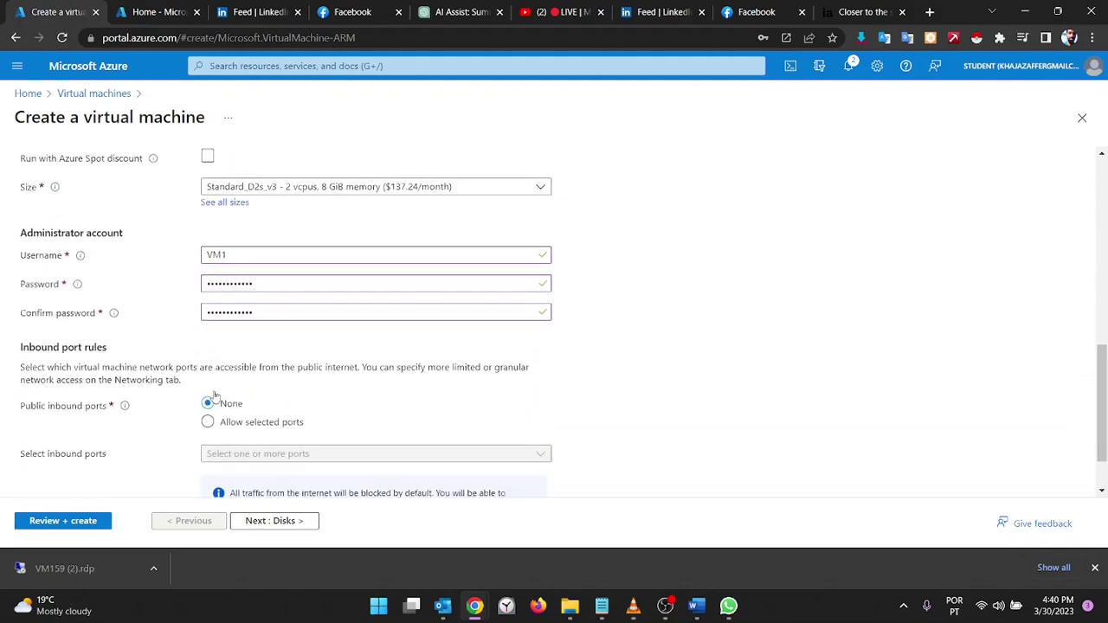
On the Networking step, attach VM1 to virtual network MyVN with subnet1 (10.0.0.0/24)
left_click(287, 523)
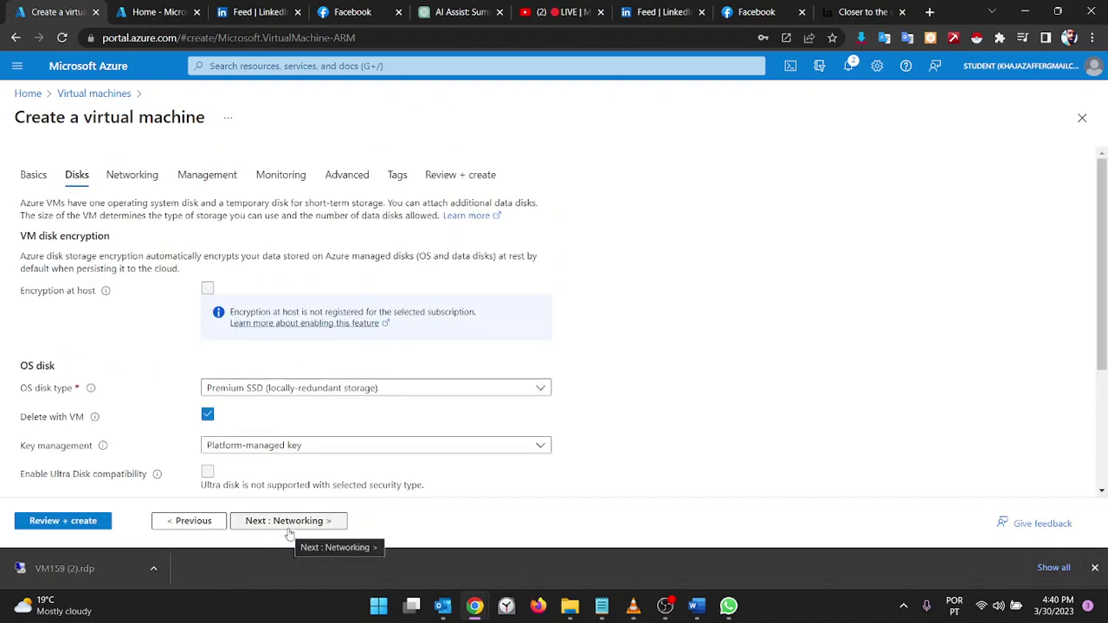
left_click(289, 524)
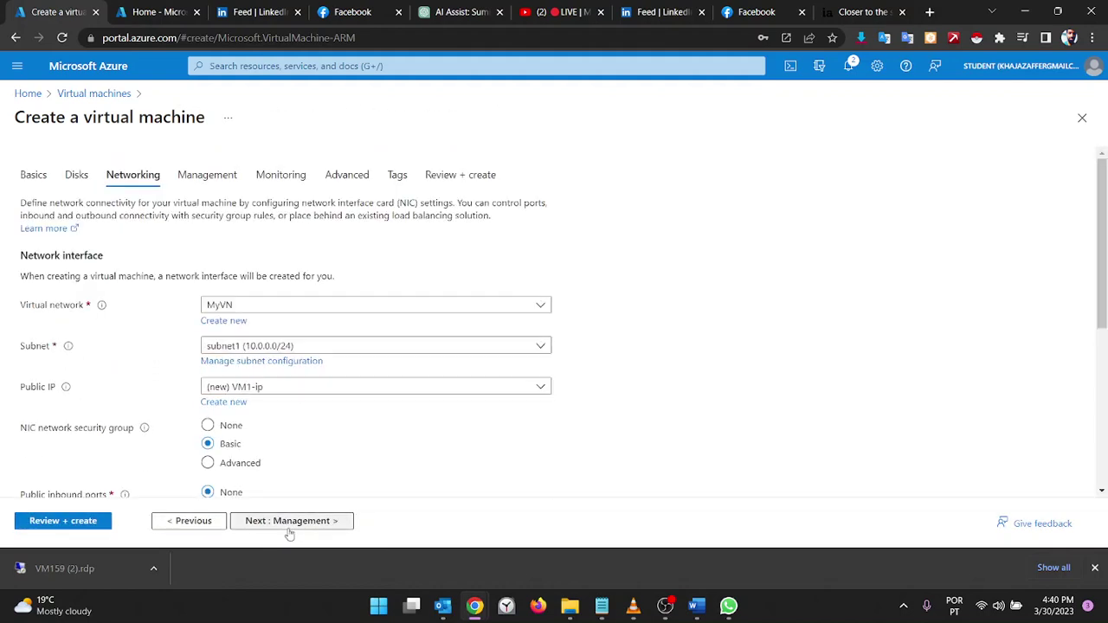
left_click(238, 304)
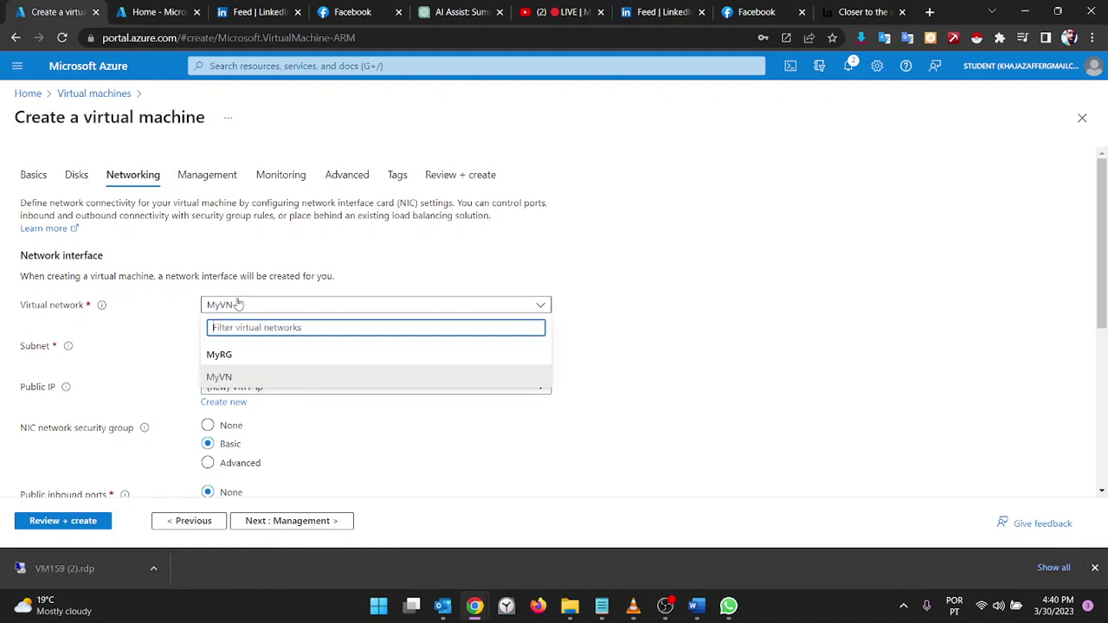
left_click(227, 378)
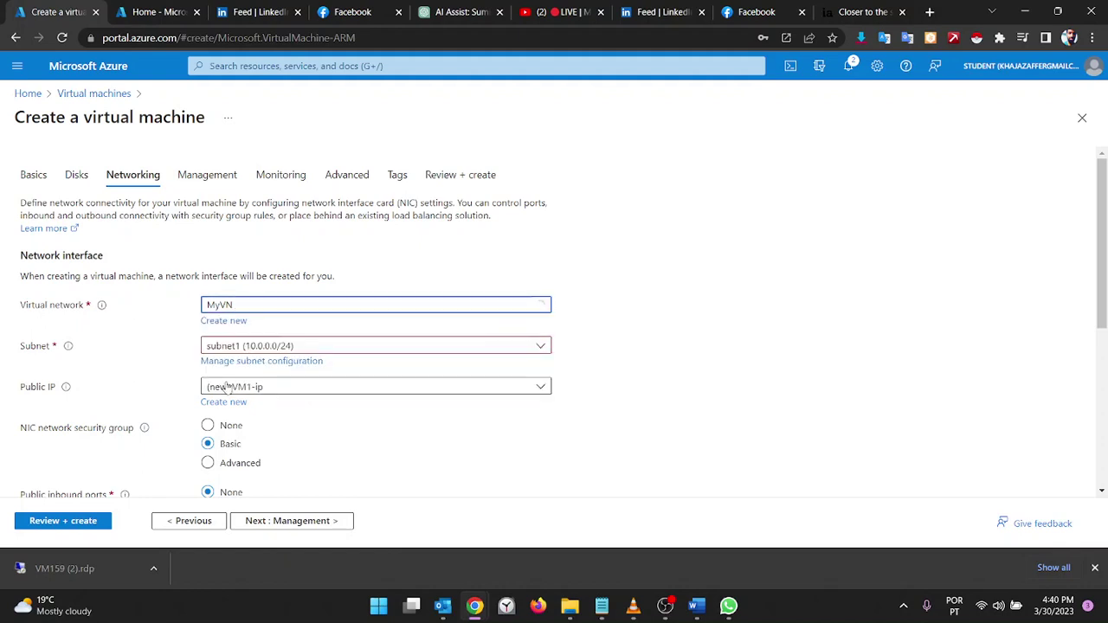
left_click(315, 347)
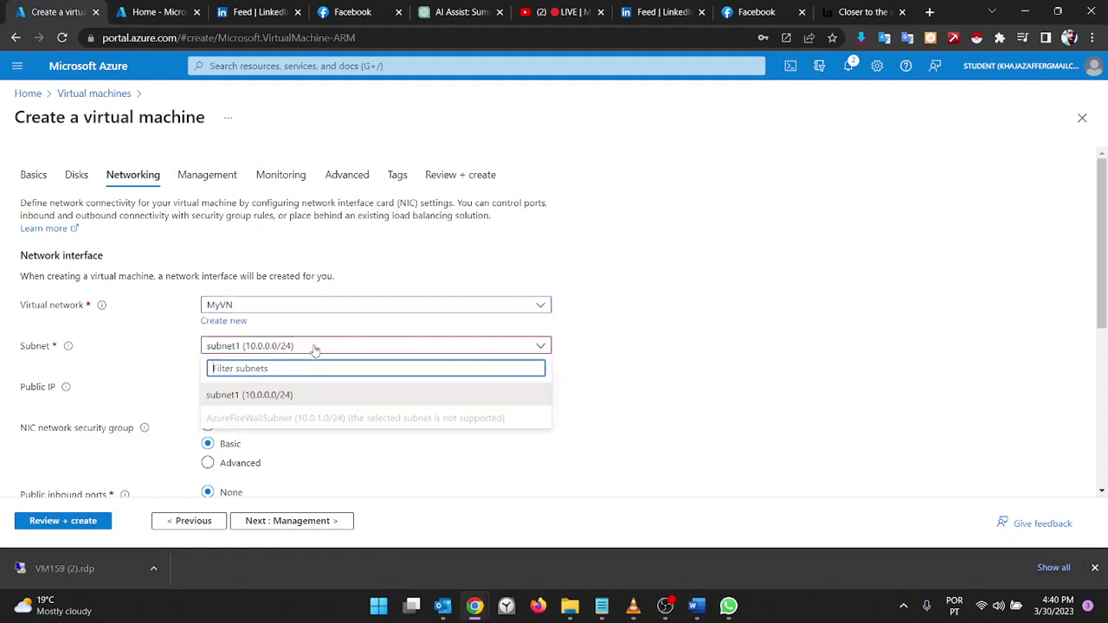
left_click(315, 346)
Glance at the network diagram in the Word document, then return to the VM form
scroll(315, 349, "down", 1)
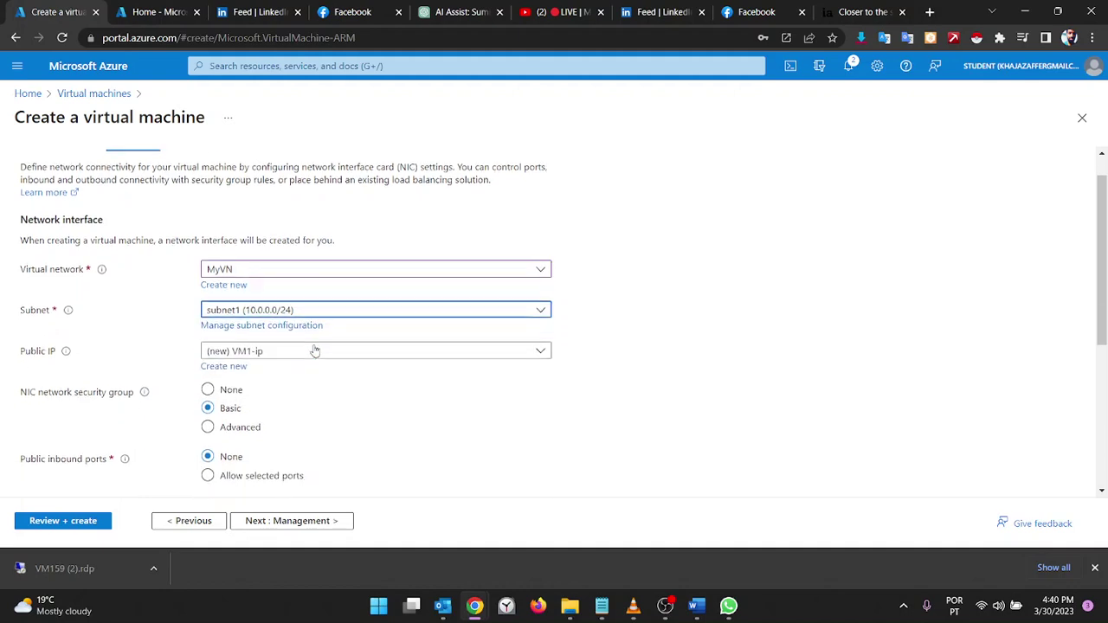
mouse_move(695, 608)
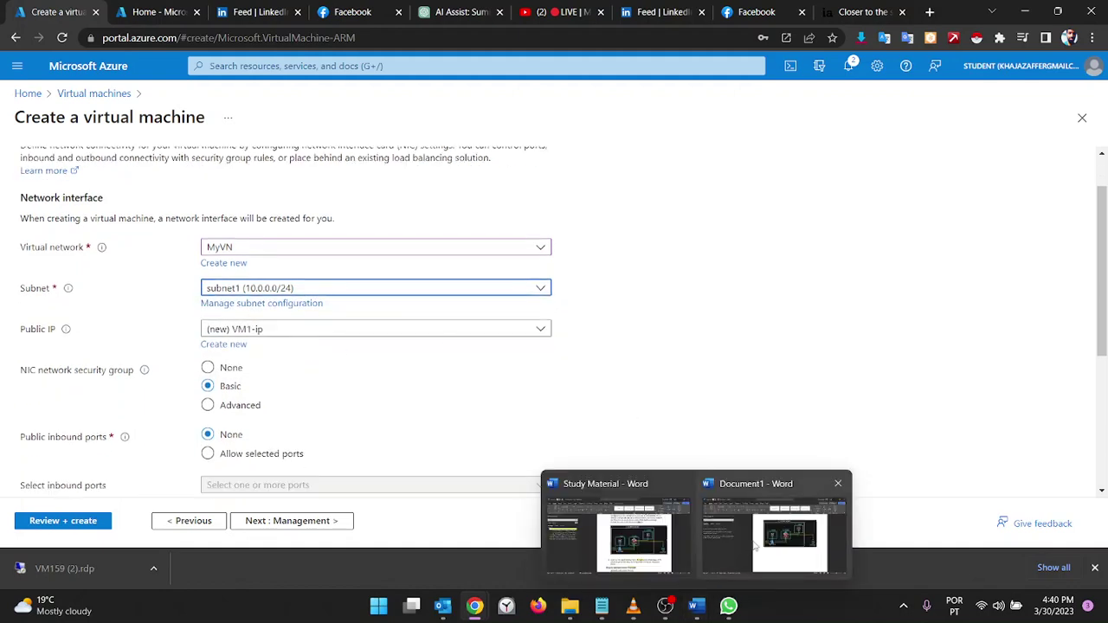
left_click(753, 533)
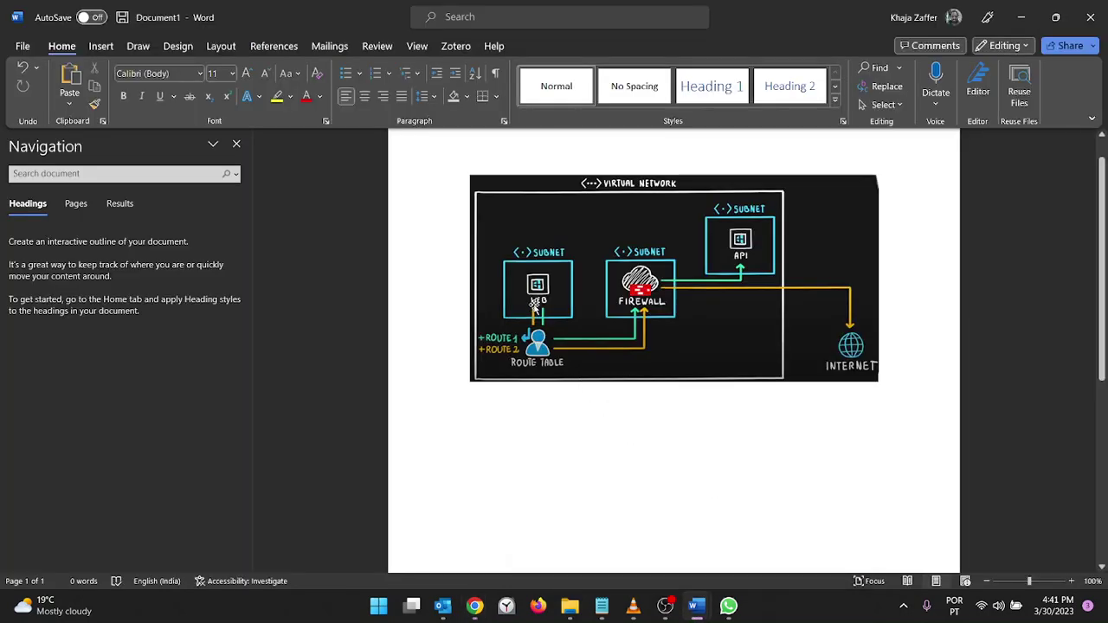
left_click(1023, 10)
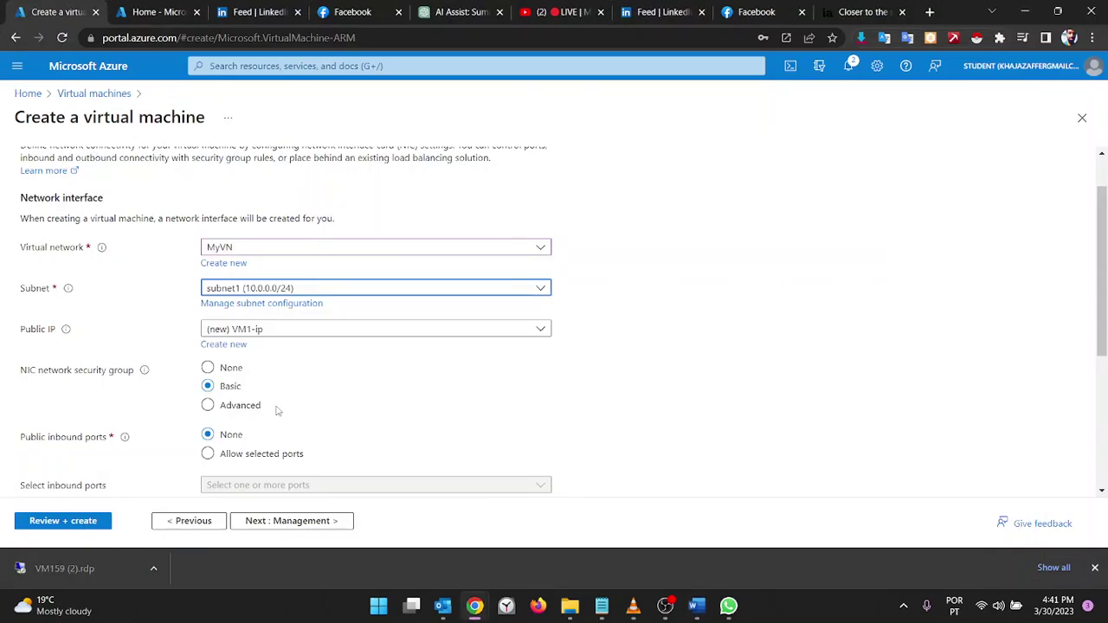
scroll(227, 385, "down", 1)
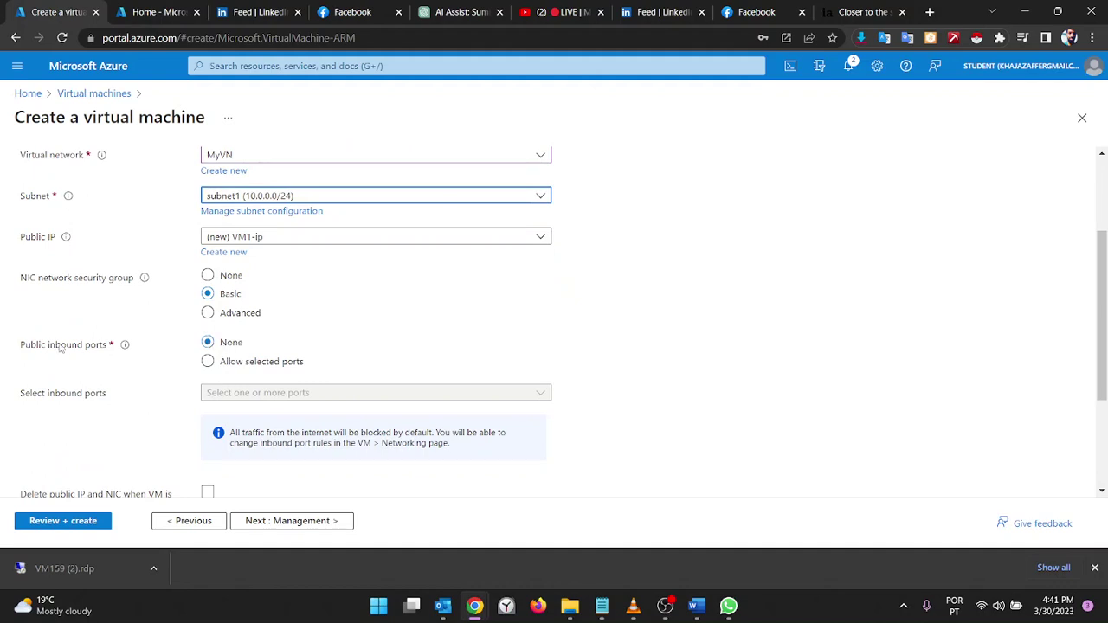
left_click(216, 348)
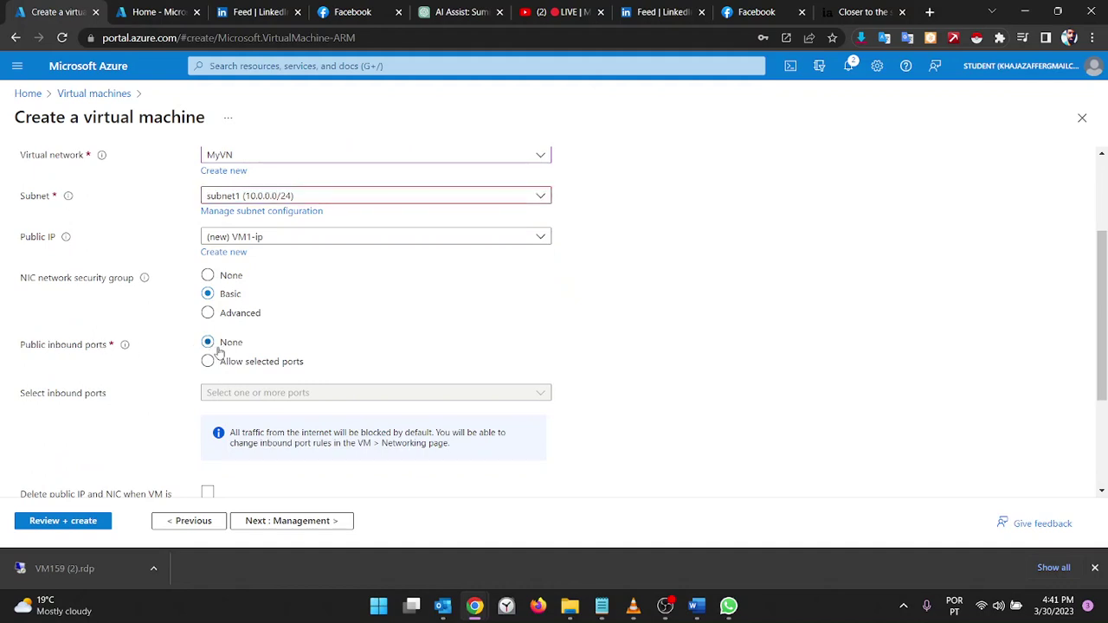
left_click(190, 522)
left_click(193, 521)
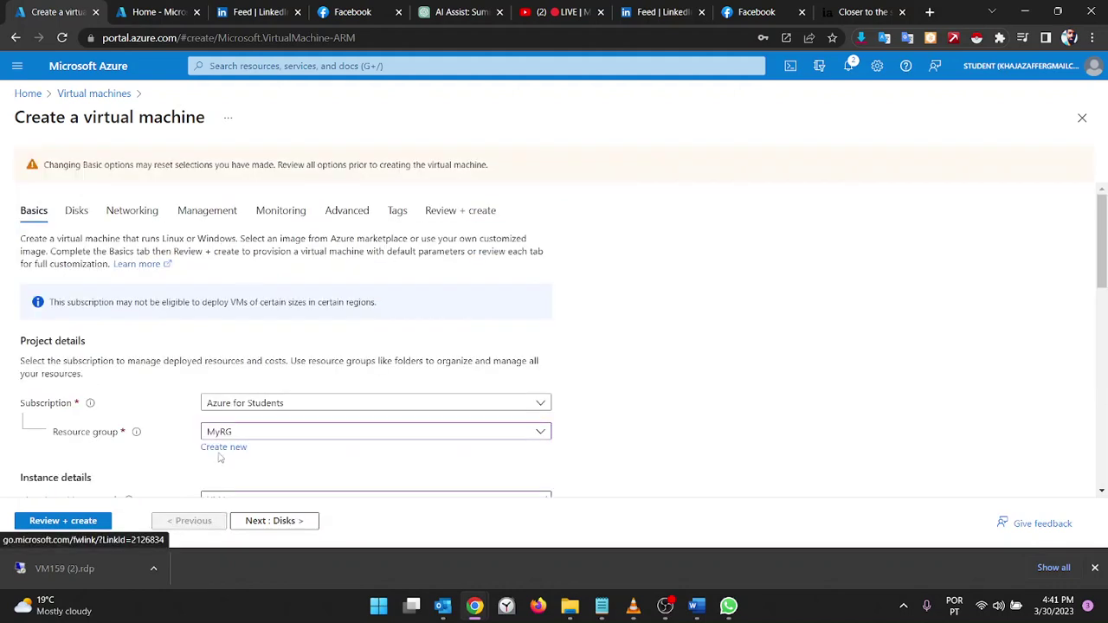
scroll(219, 457, "down", 10)
scroll(219, 457, "down", 1)
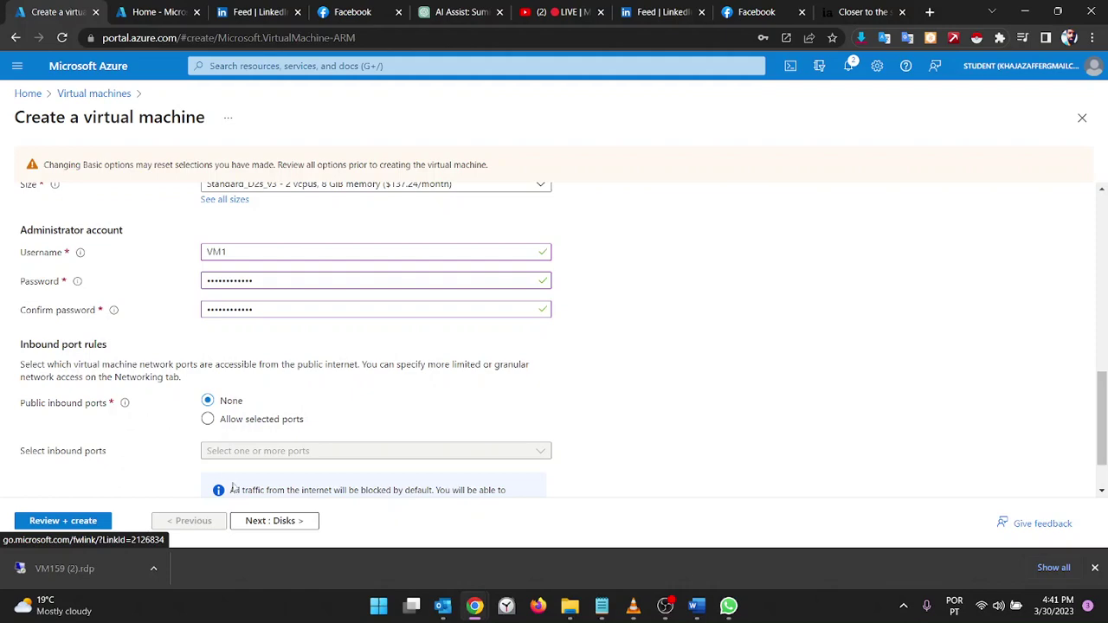
left_click(257, 521)
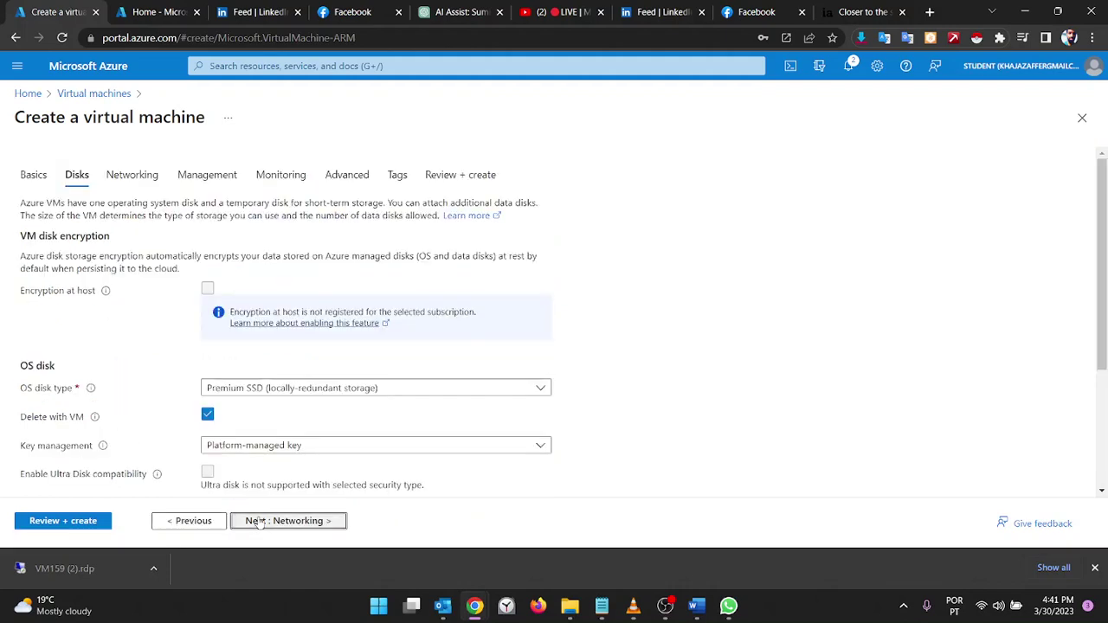
left_click(257, 523)
scroll(280, 389, "down", 5)
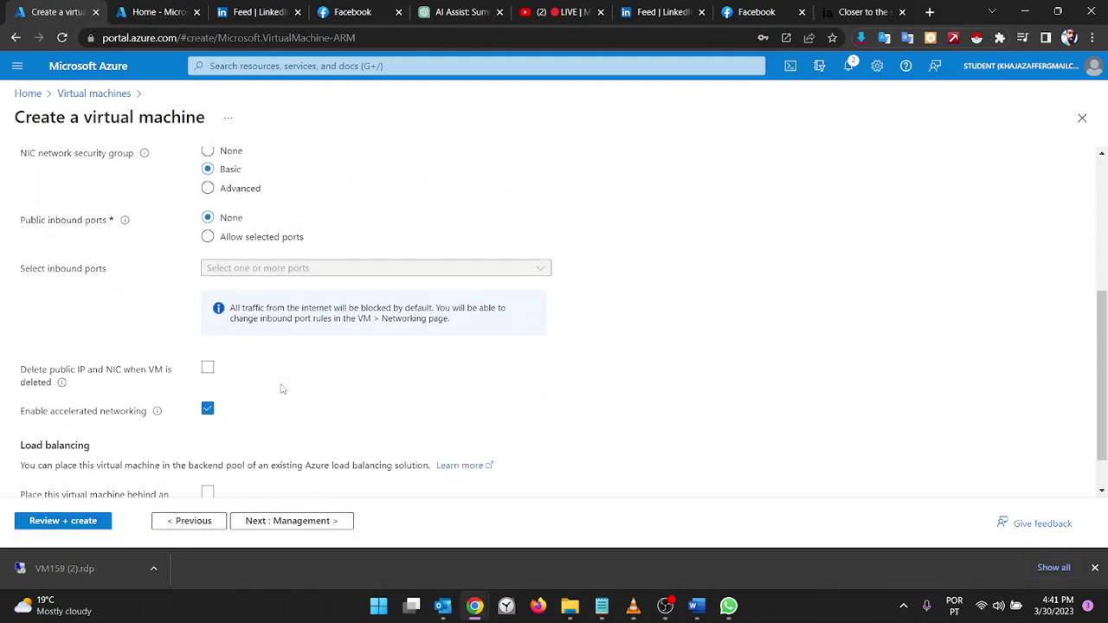
scroll(280, 390, "up", 2)
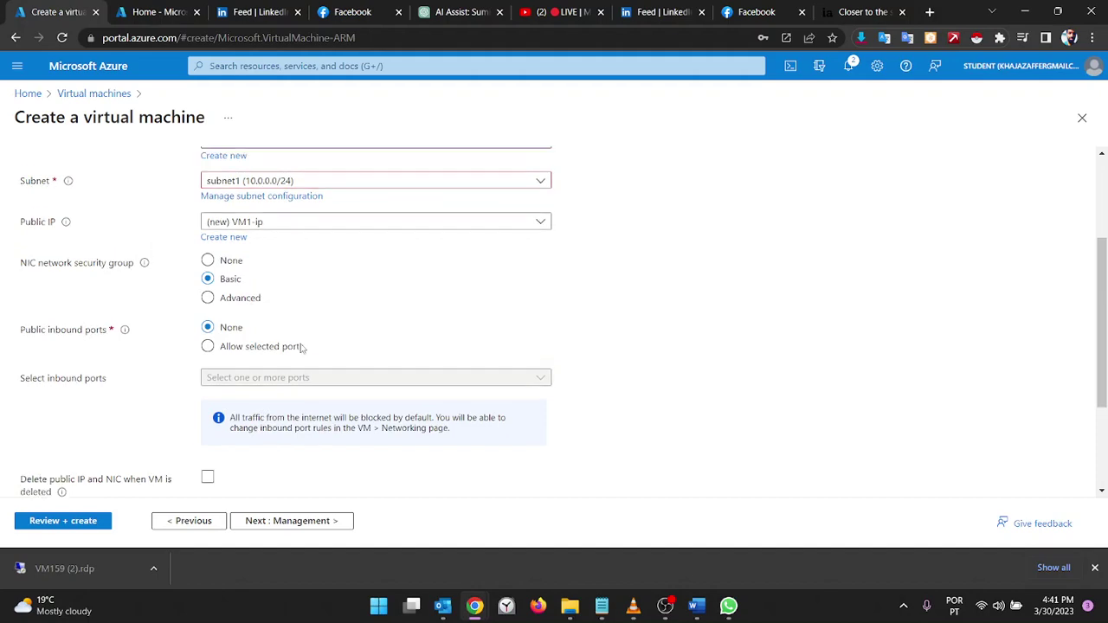
scroll(262, 404, "up", 2)
scroll(300, 346, "down", 4)
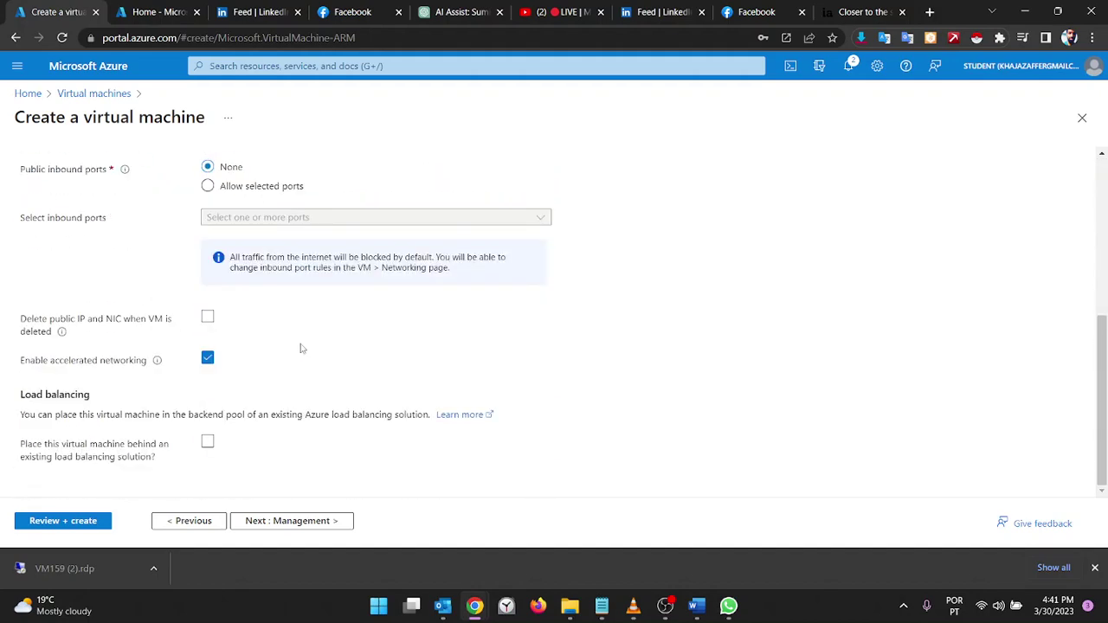
left_click(279, 520)
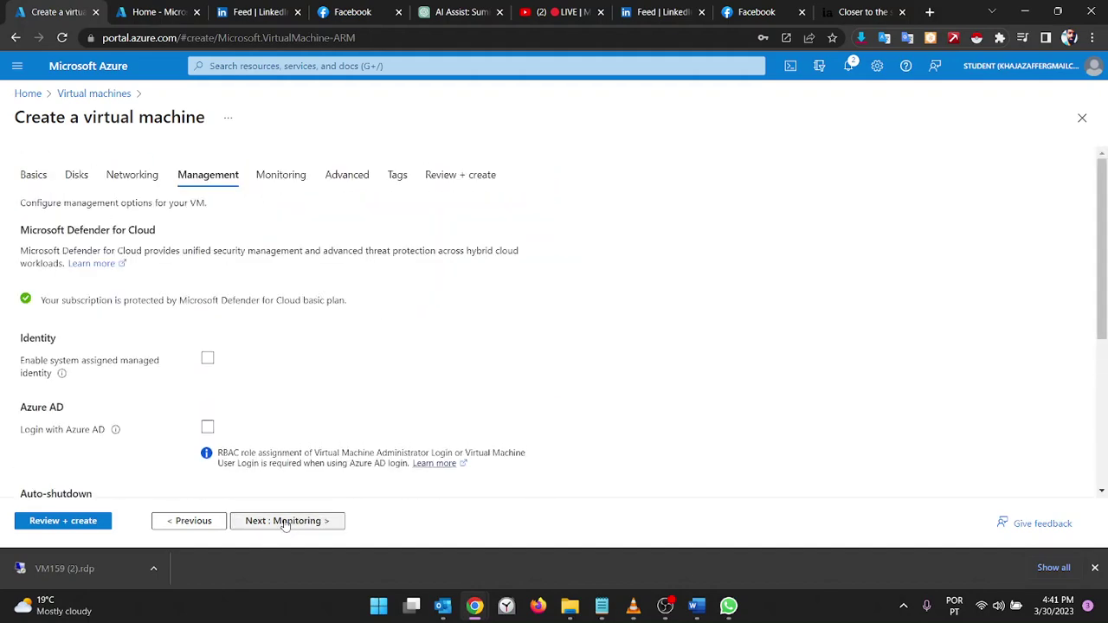
Skip past Monitoring and Advanced, pass validation, create VM1 in MyRG, and return Home
left_click(285, 522)
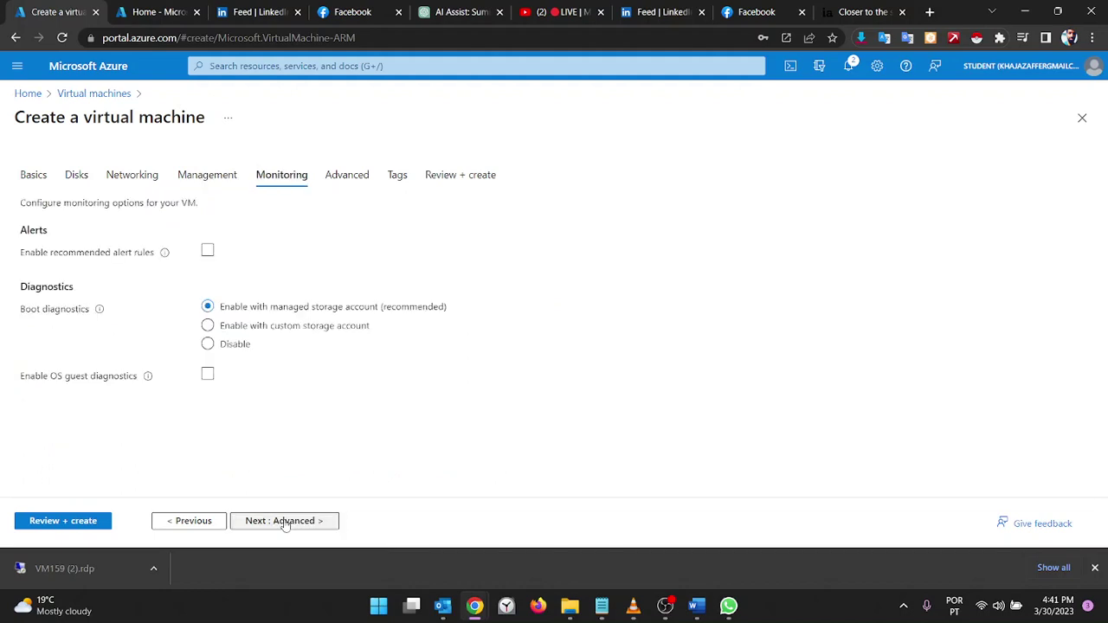
left_click(285, 522)
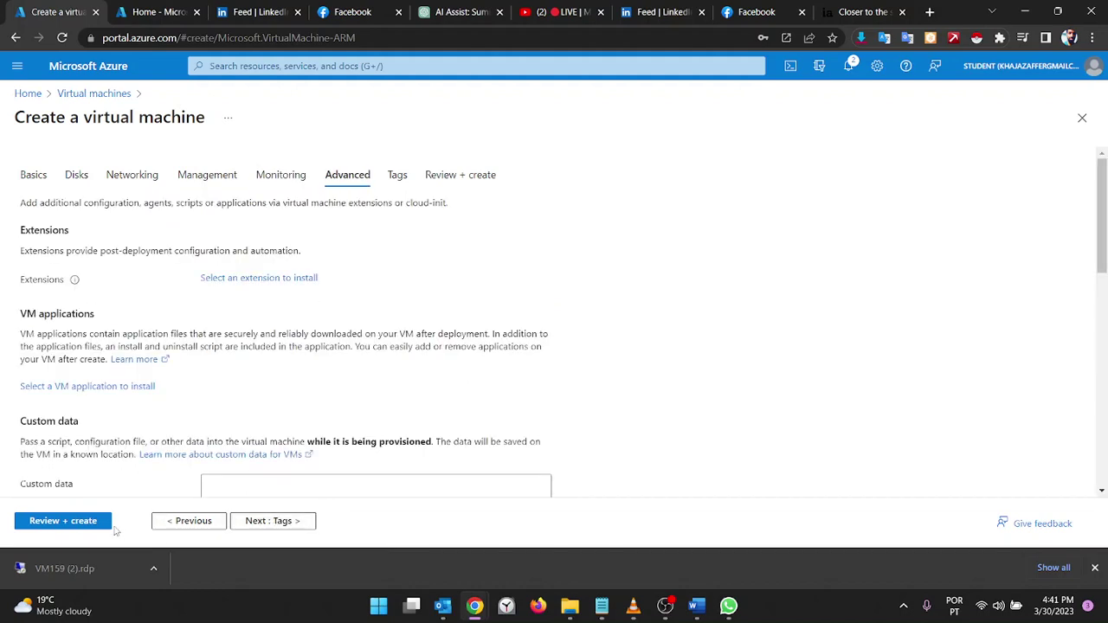
left_click(87, 522)
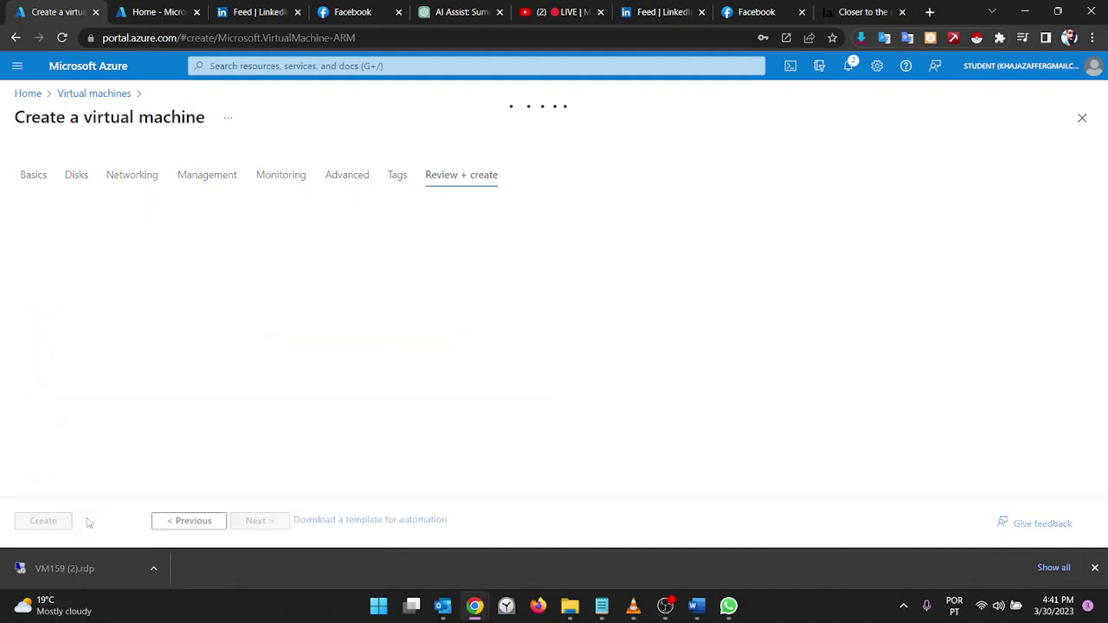
left_click(43, 522)
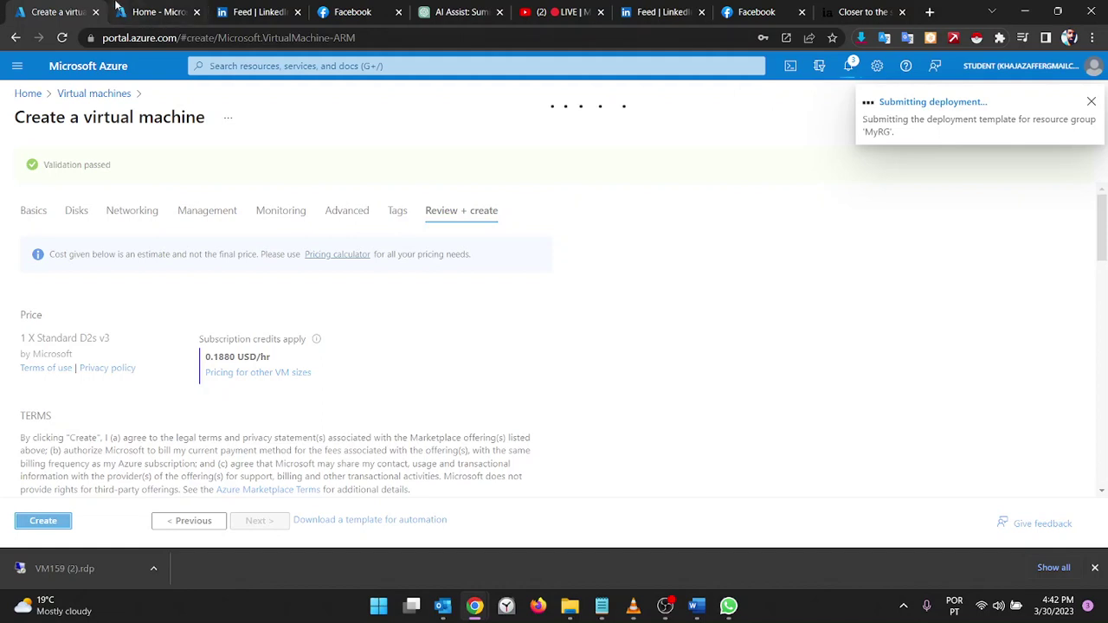
left_click(148, 8)
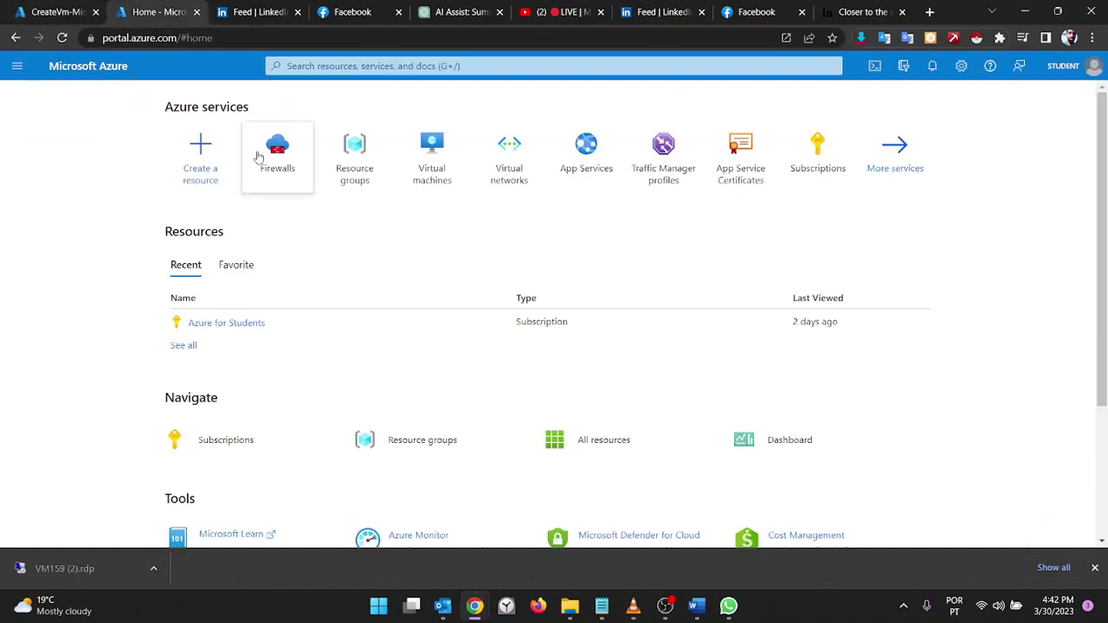
Start a new firewall from the Firewalls list and place it in resource group MyRG
left_click(279, 159)
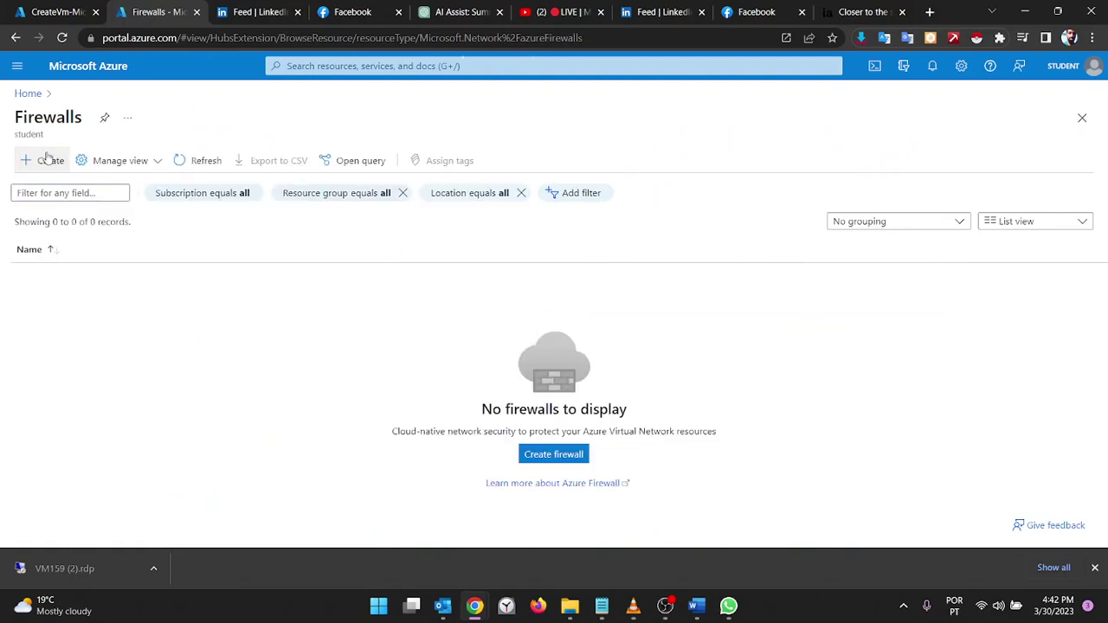
left_click(47, 159)
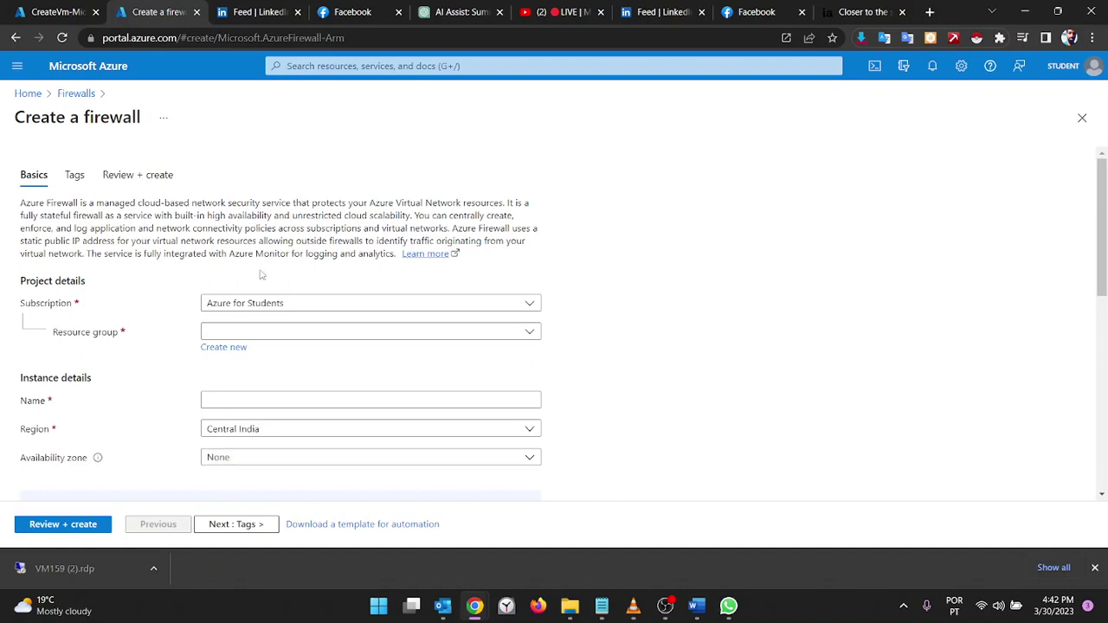
left_click(208, 330)
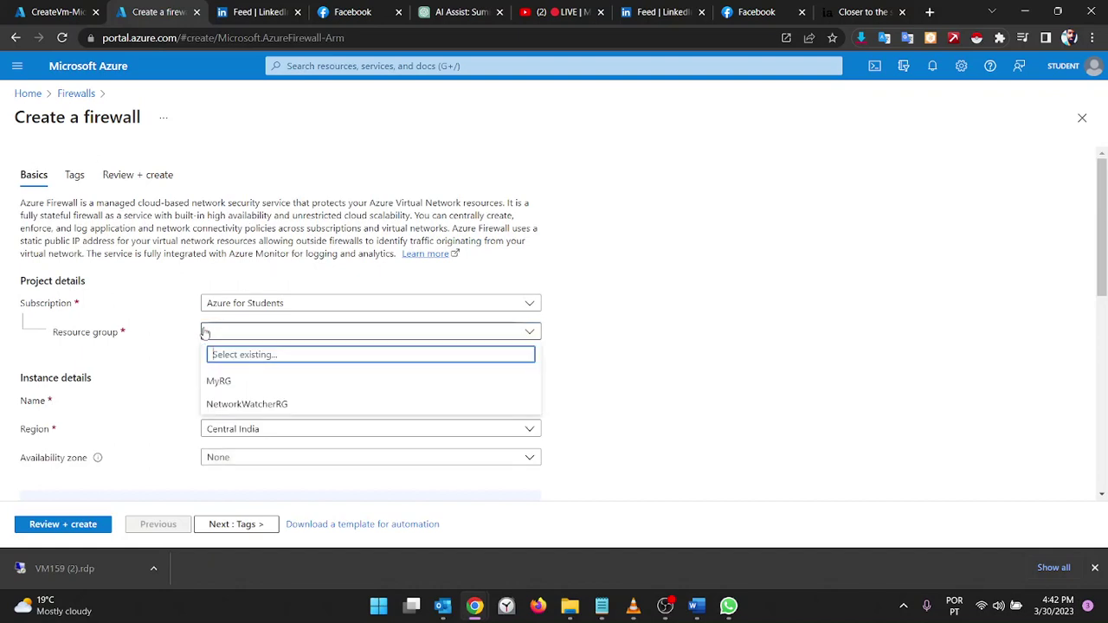
left_click(214, 381)
scroll(213, 379, "down", 2)
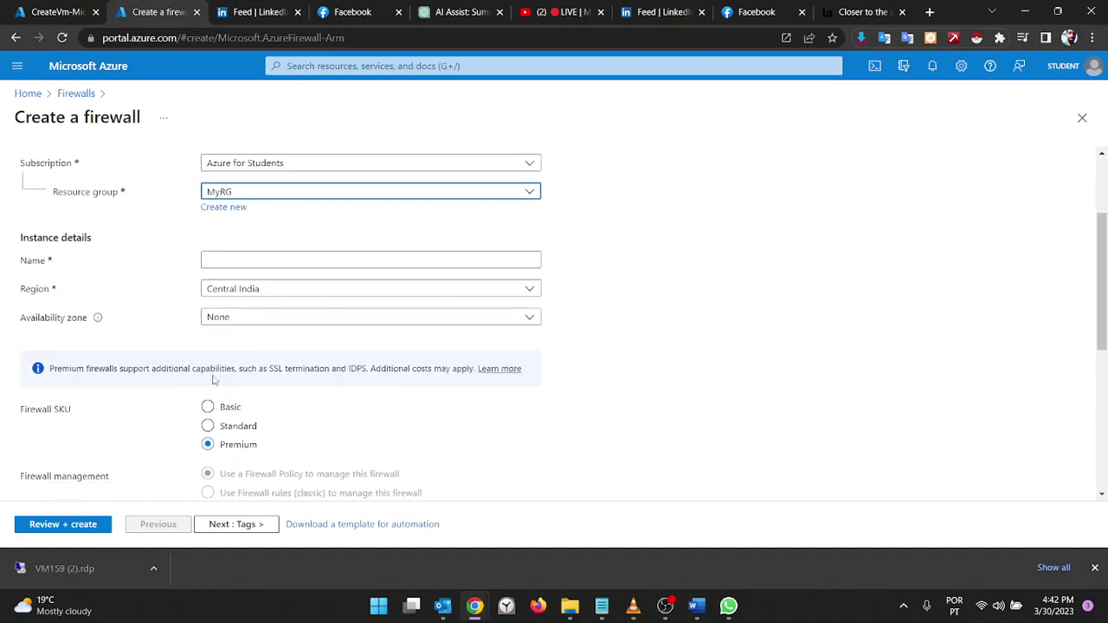
Name the firewall MyFirewall and set its region to East US
left_click(338, 260)
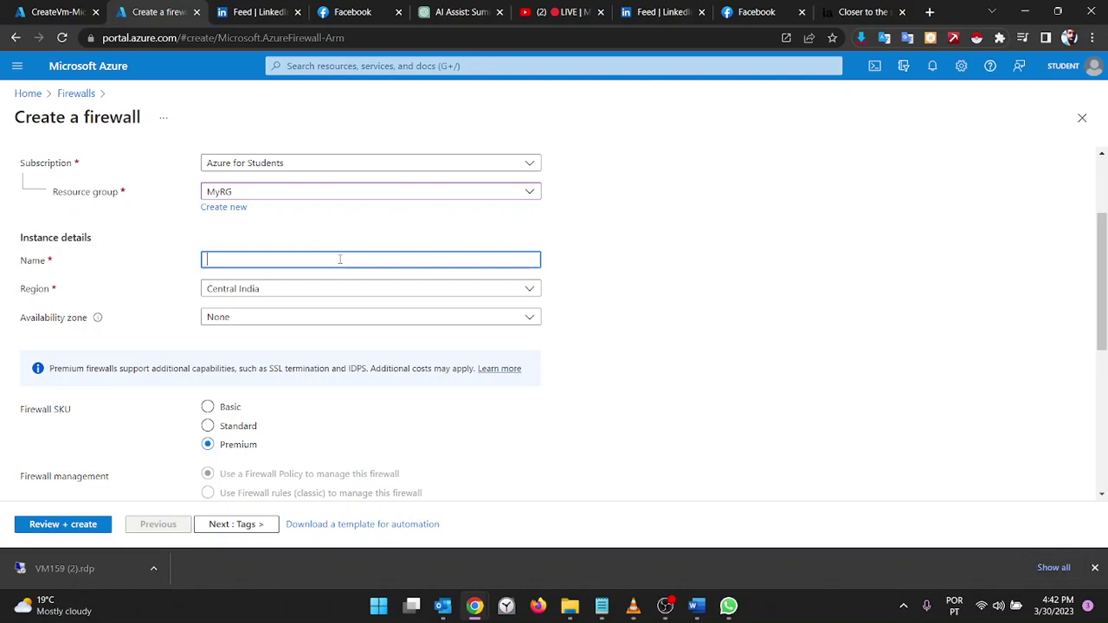
type("MyFirewall")
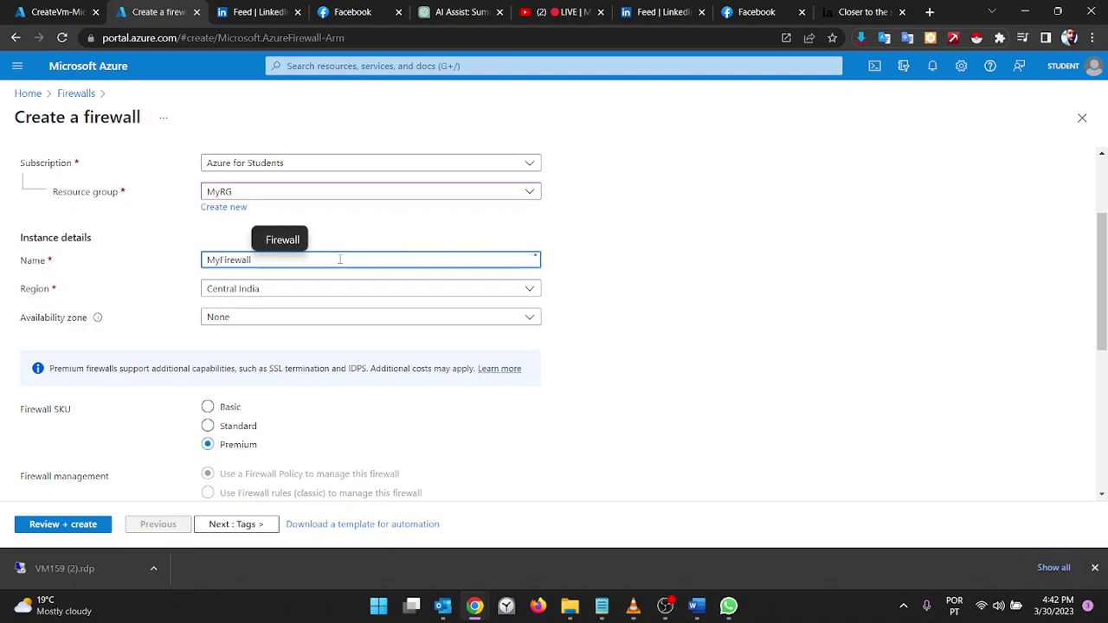
left_click(268, 292)
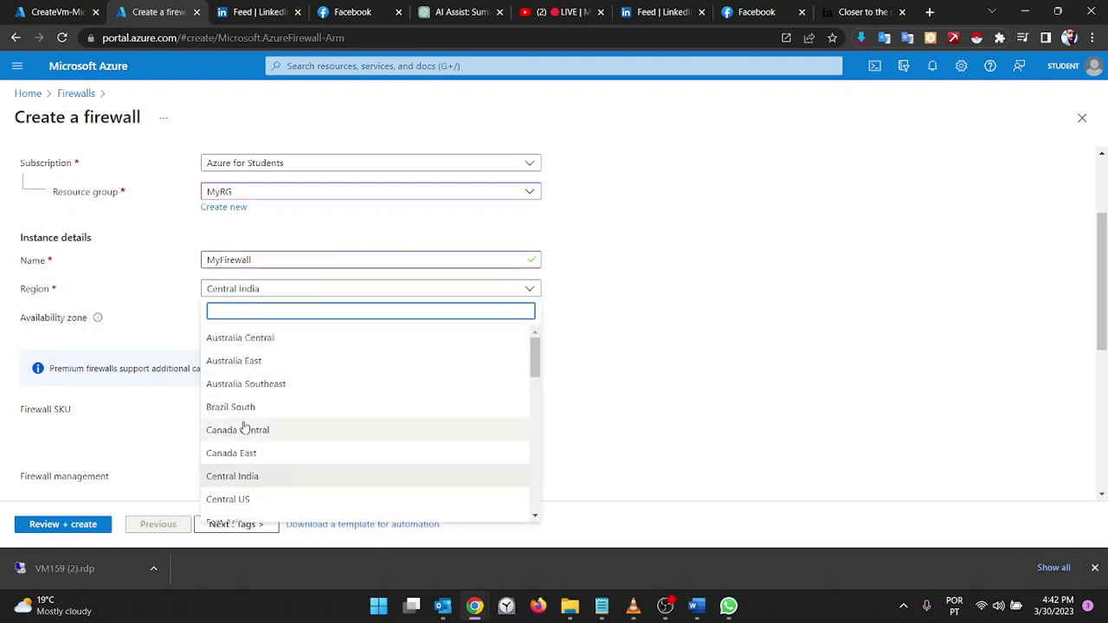
scroll(243, 427, "down", 2)
left_click(287, 373)
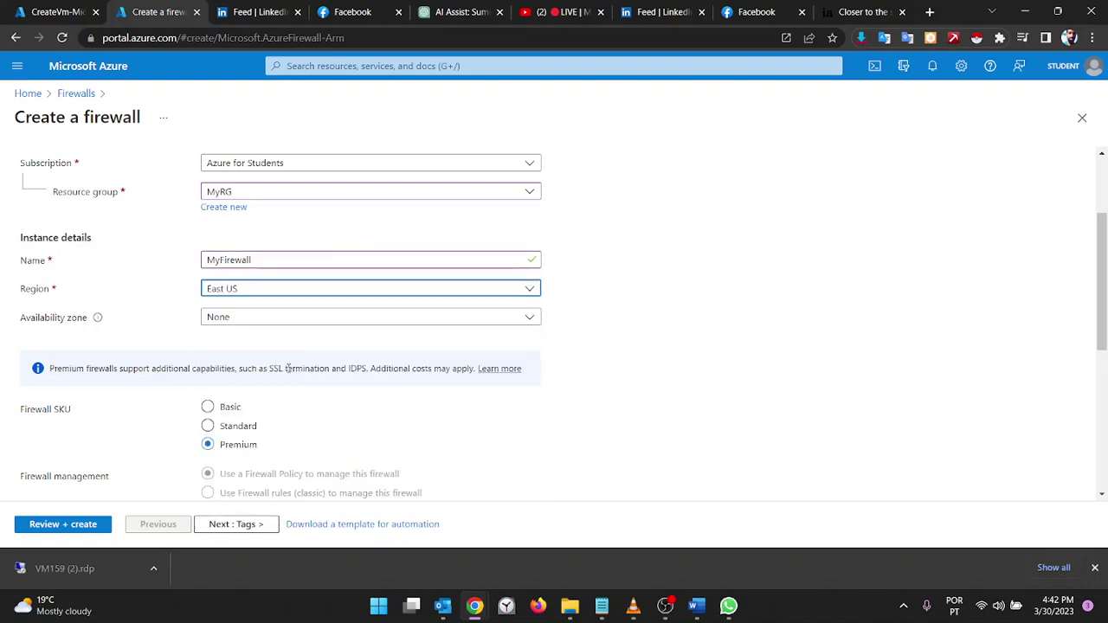
scroll(288, 368, "down", 3)
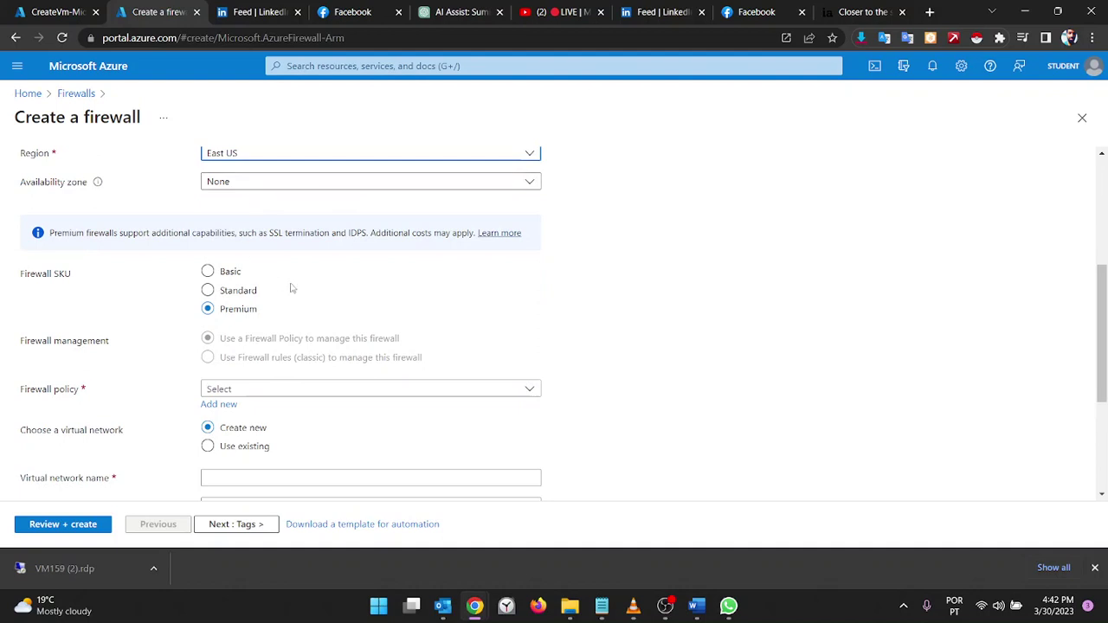
Set the firewall to Standard SKU with classic rules on the existing MyVN (MyRG) network
left_click(241, 290)
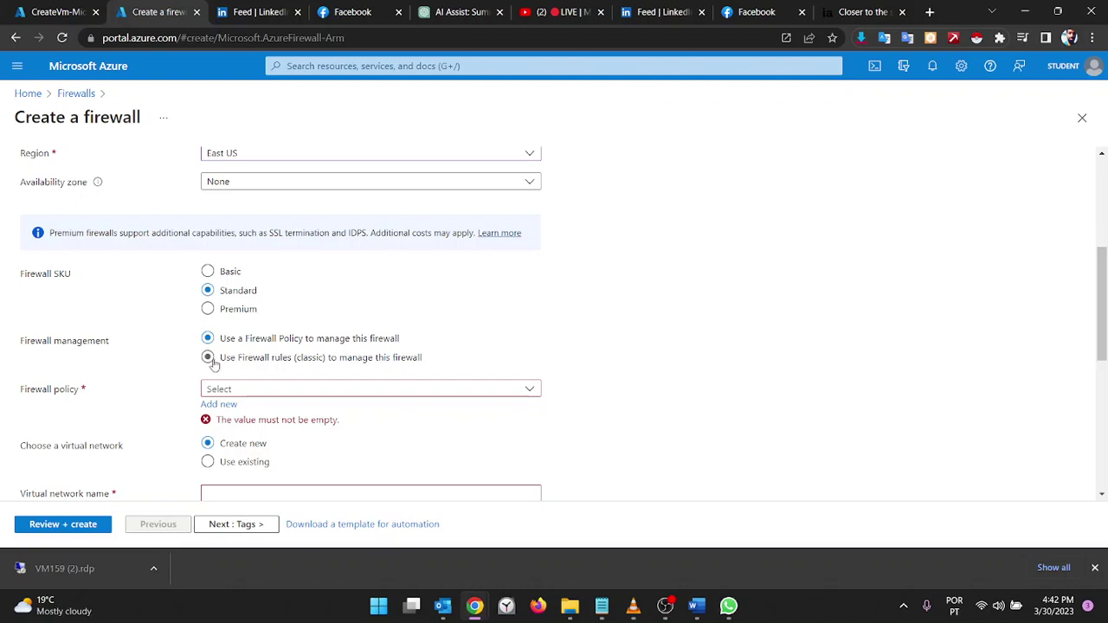
left_click(208, 358)
scroll(211, 364, "down", 1)
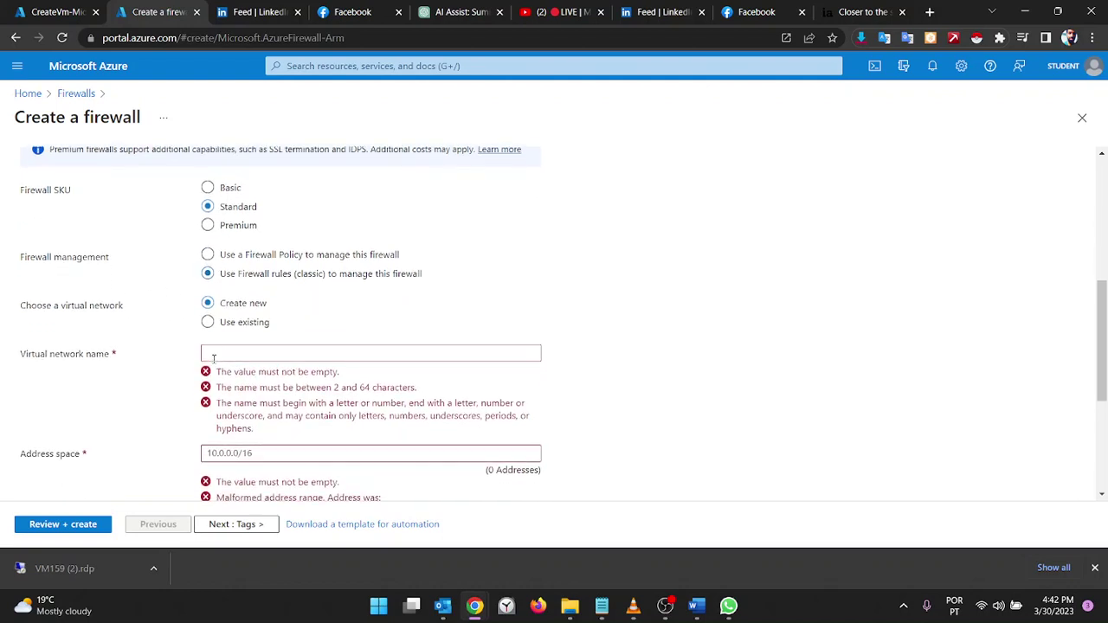
left_click(245, 322)
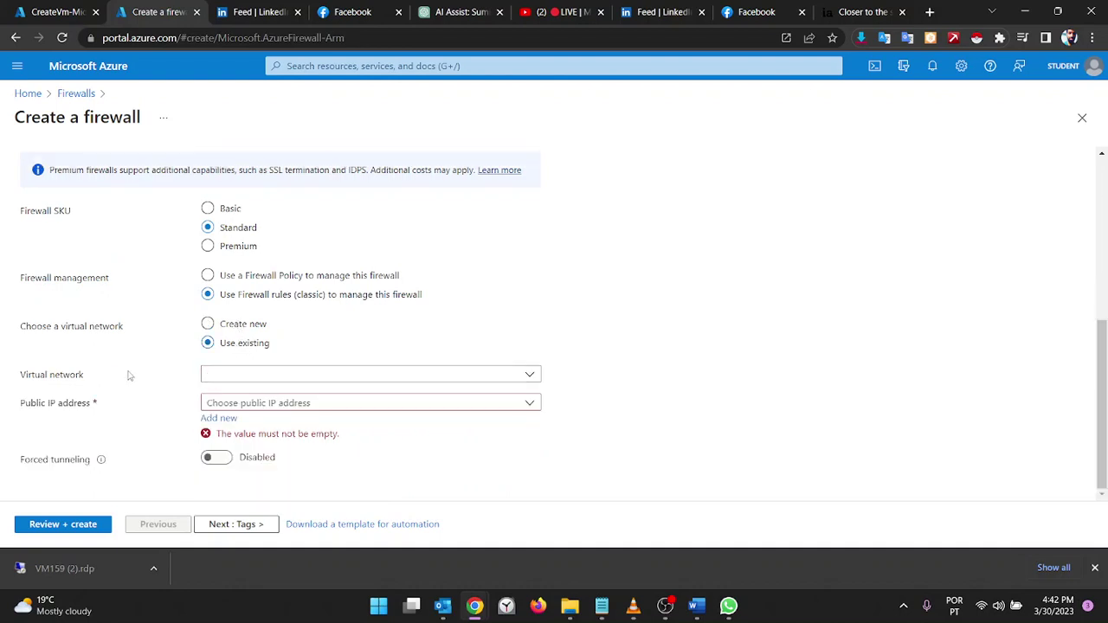
left_click(261, 376)
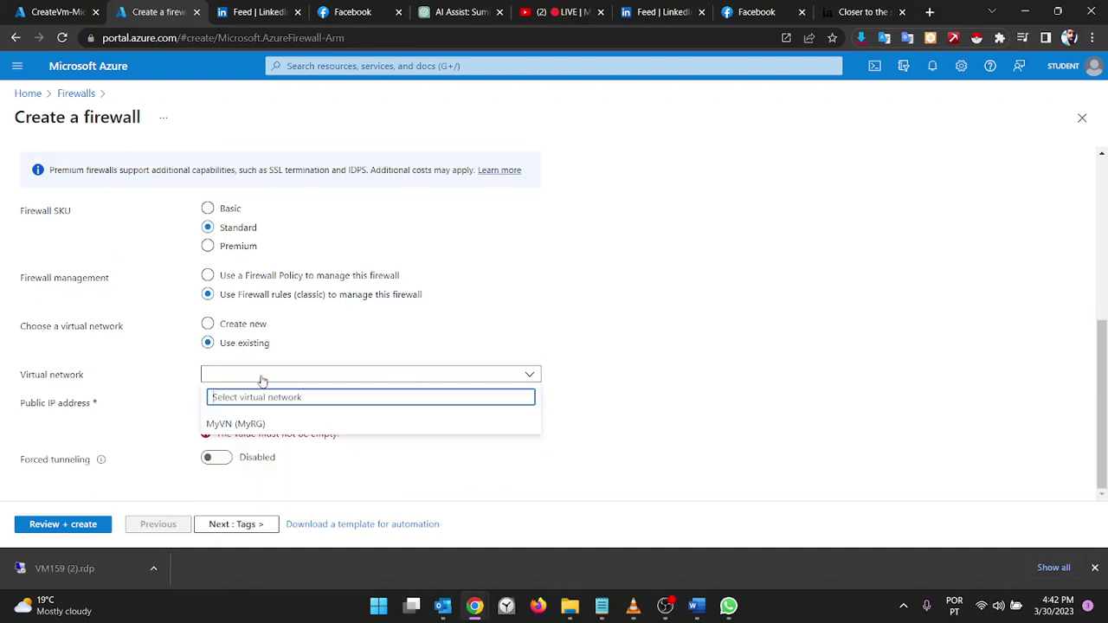
left_click(222, 424)
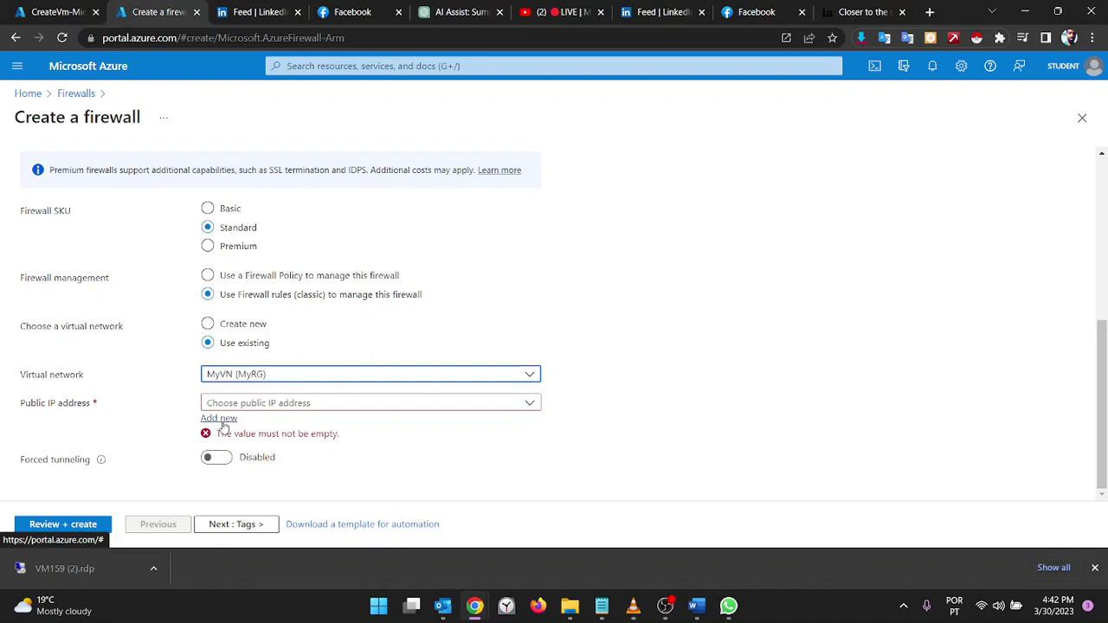
Add a new public IP named MyfirewallpublicIP for the firewall
left_click(227, 419)
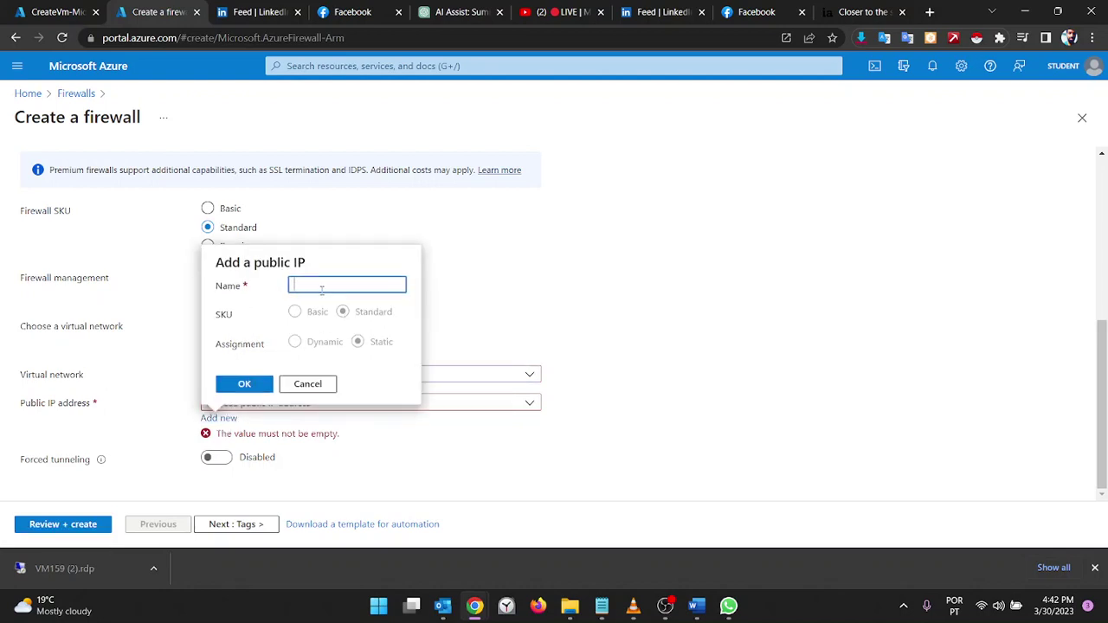
type("Myfi")
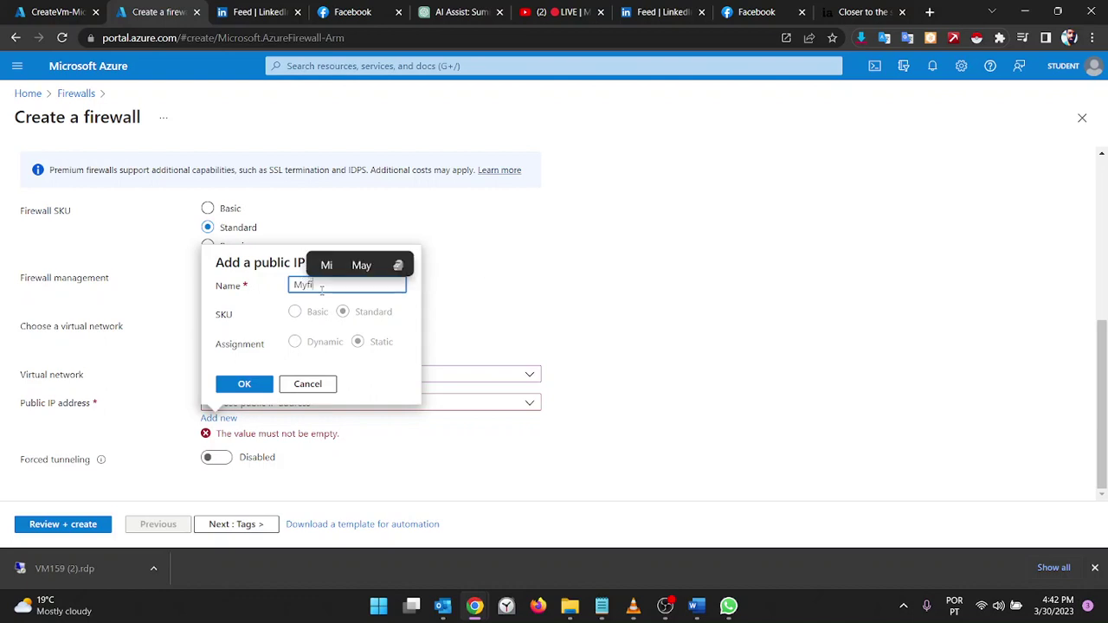
type("rewallp")
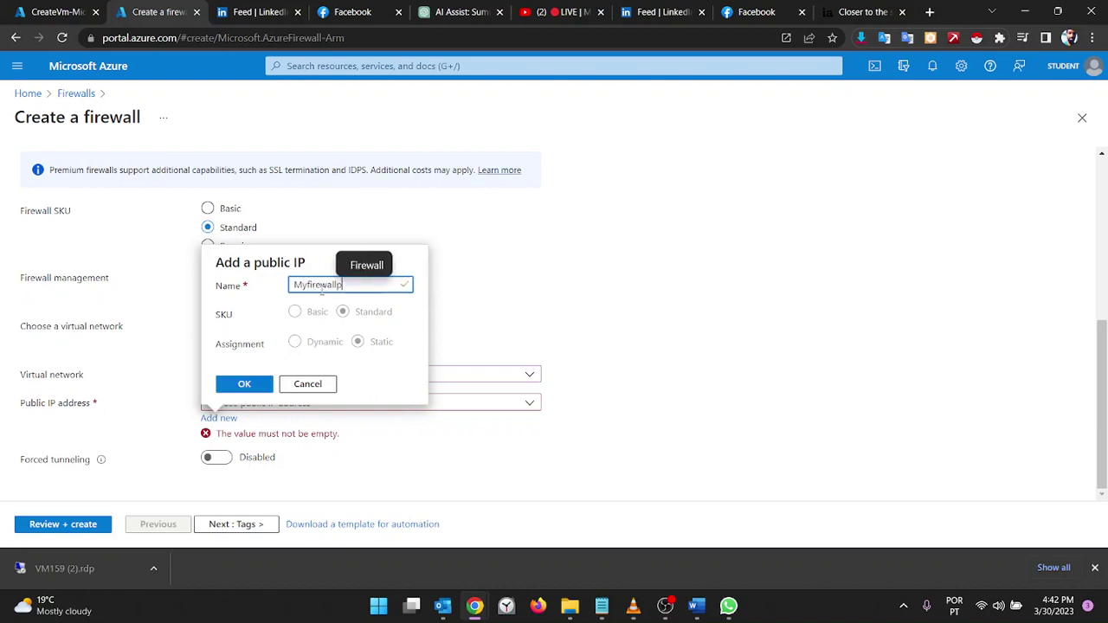
type("ublicIP")
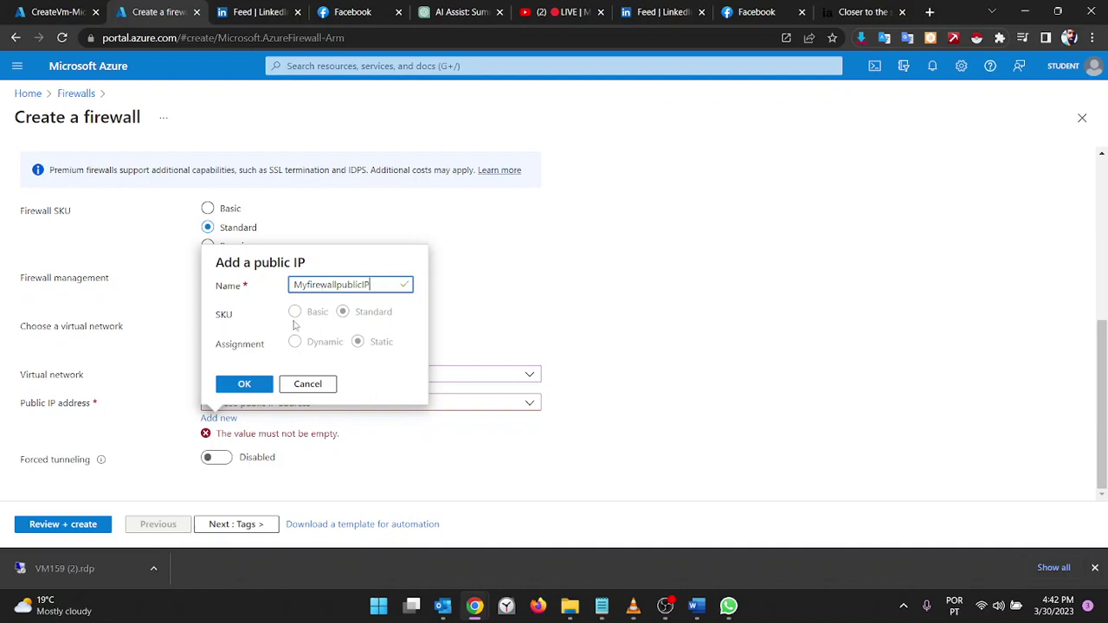
left_click(245, 383)
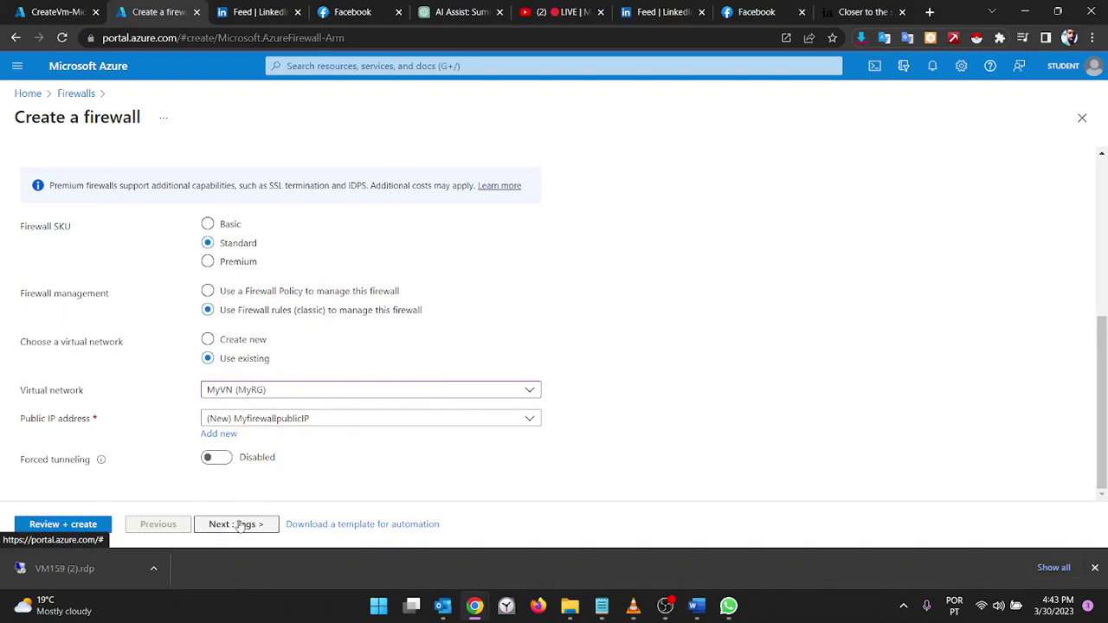
Move past the basic settings and create MyFirewall once validation passes
scroll(118, 328, "up", 3)
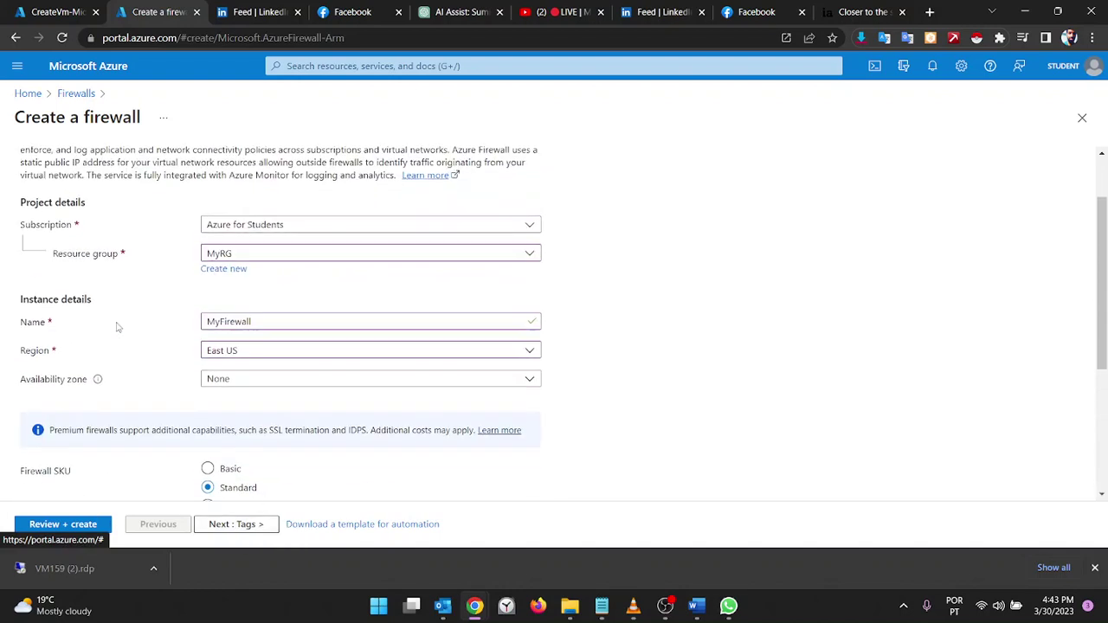
scroll(117, 327, "down", 3)
left_click(221, 525)
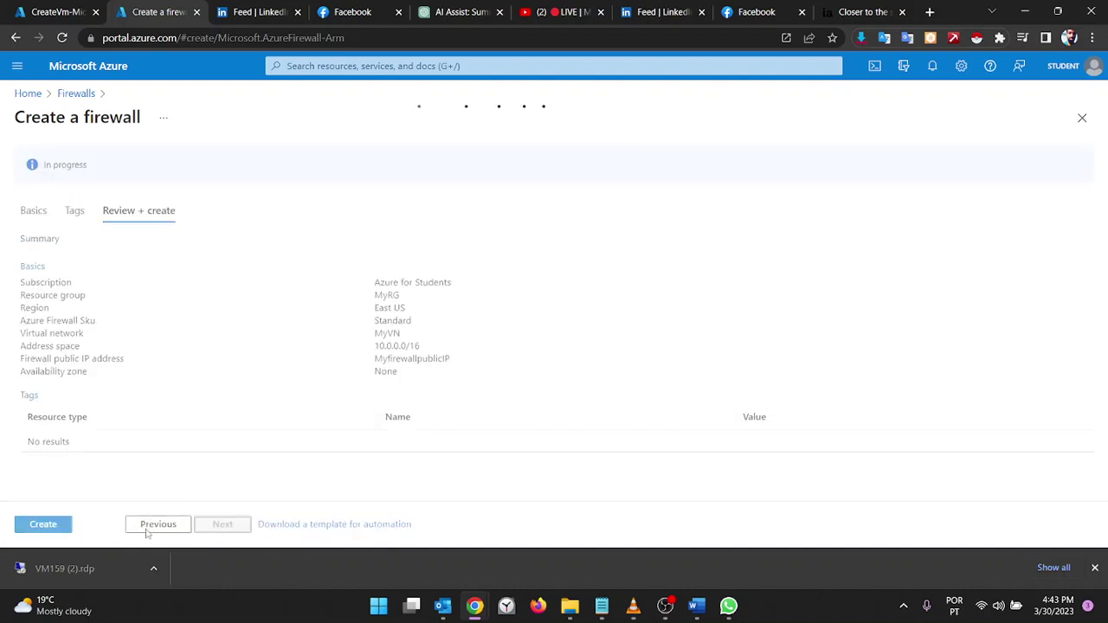
left_click(48, 526)
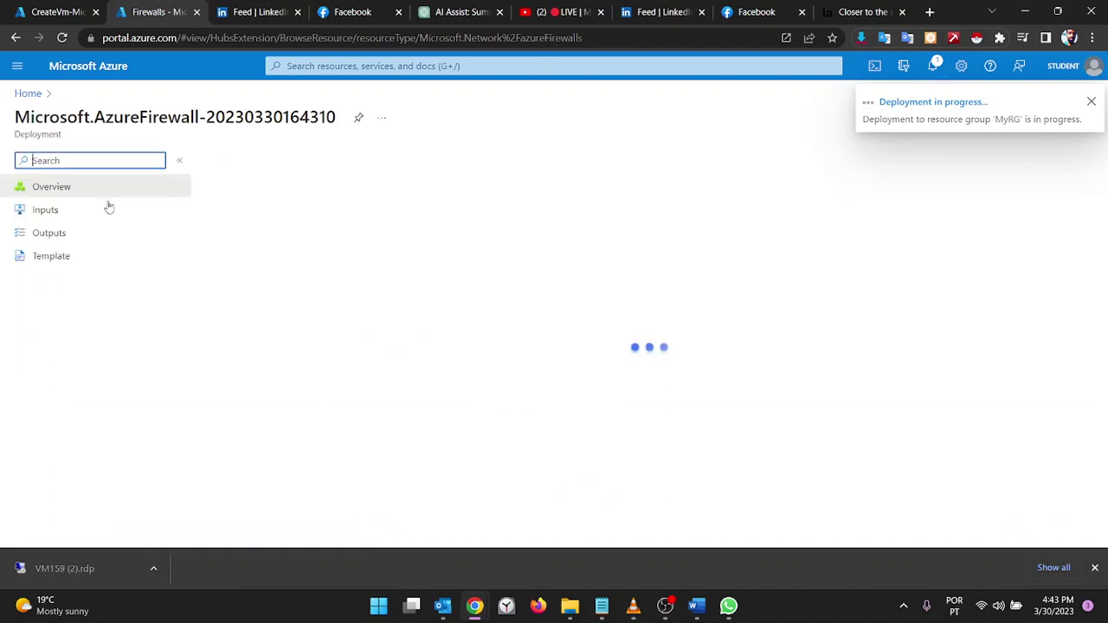
Check that VM1 is running on the Virtual machines list, then return to the firewall deployment overview
left_click(61, 11)
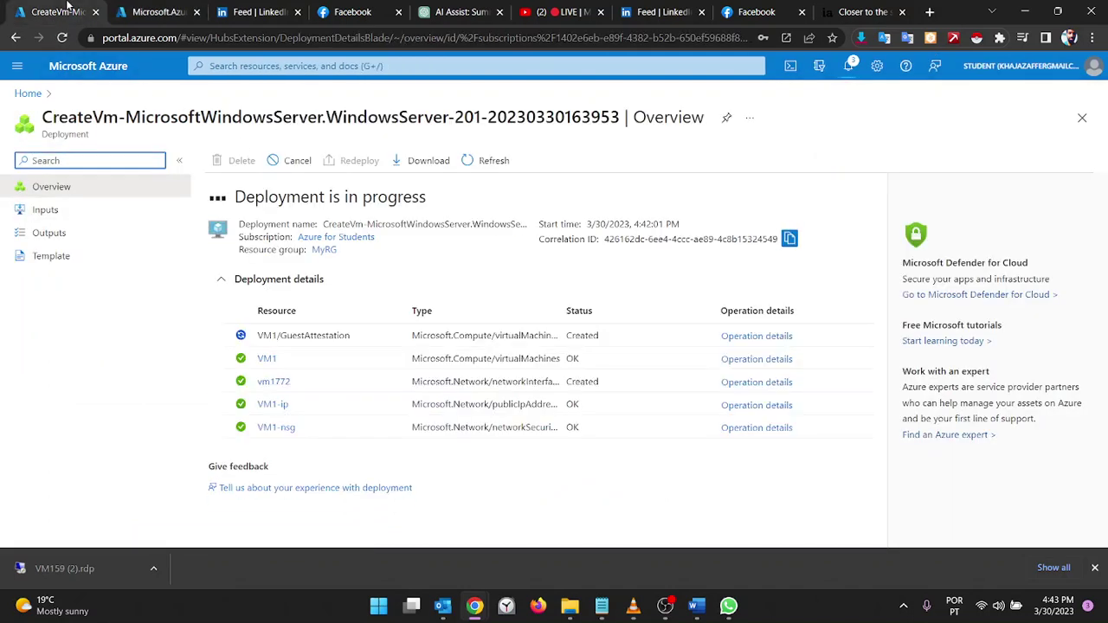
left_click(149, 9)
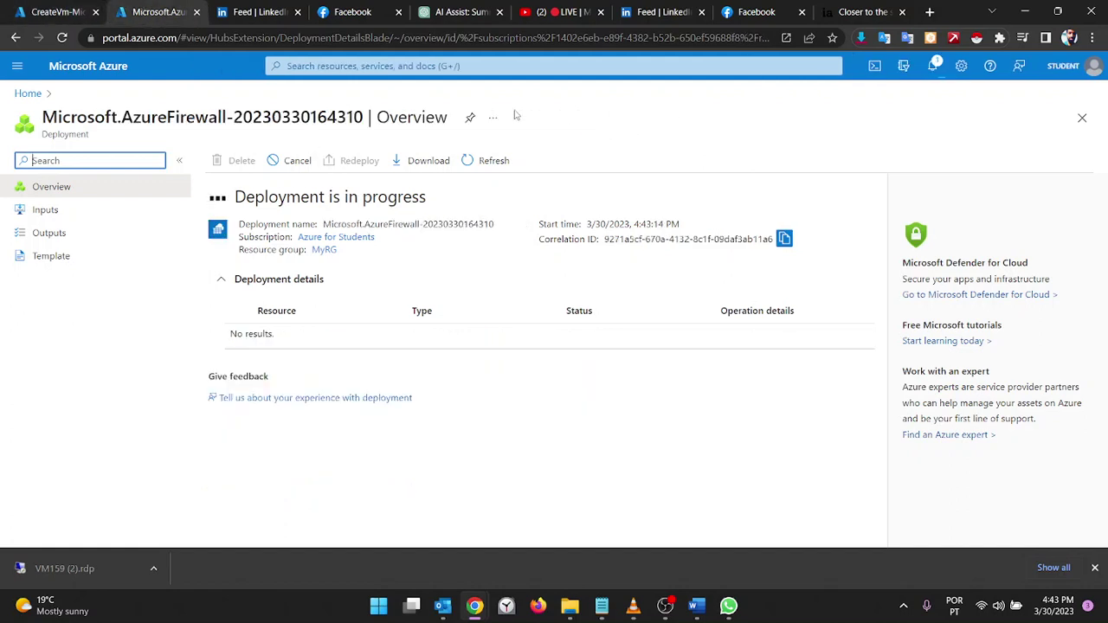
left_click(60, 9)
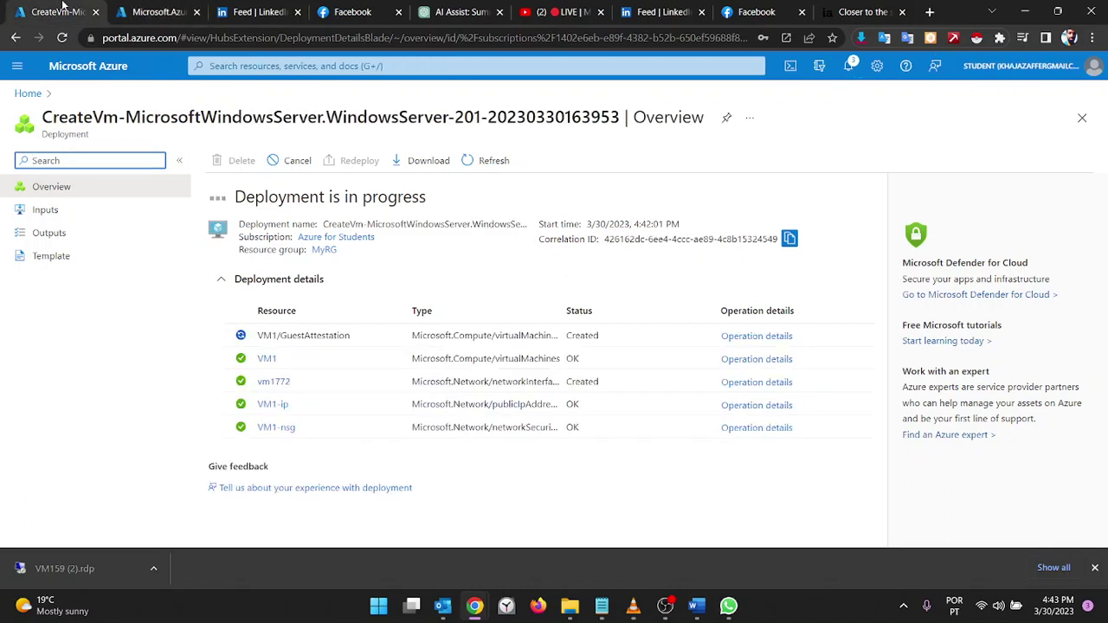
left_click(42, 97)
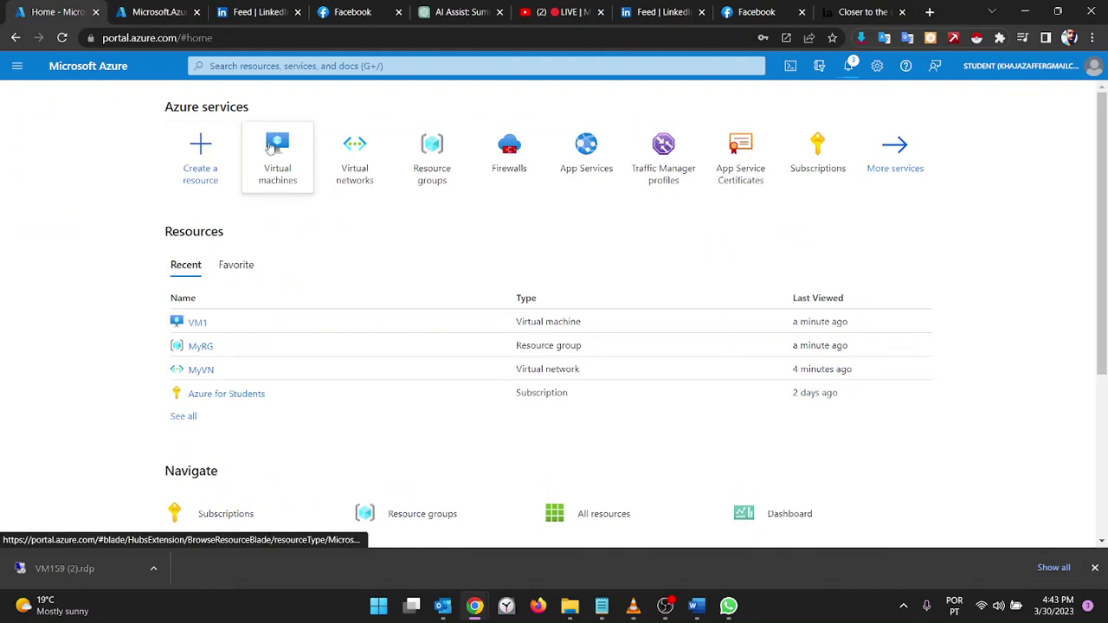
left_click(270, 147)
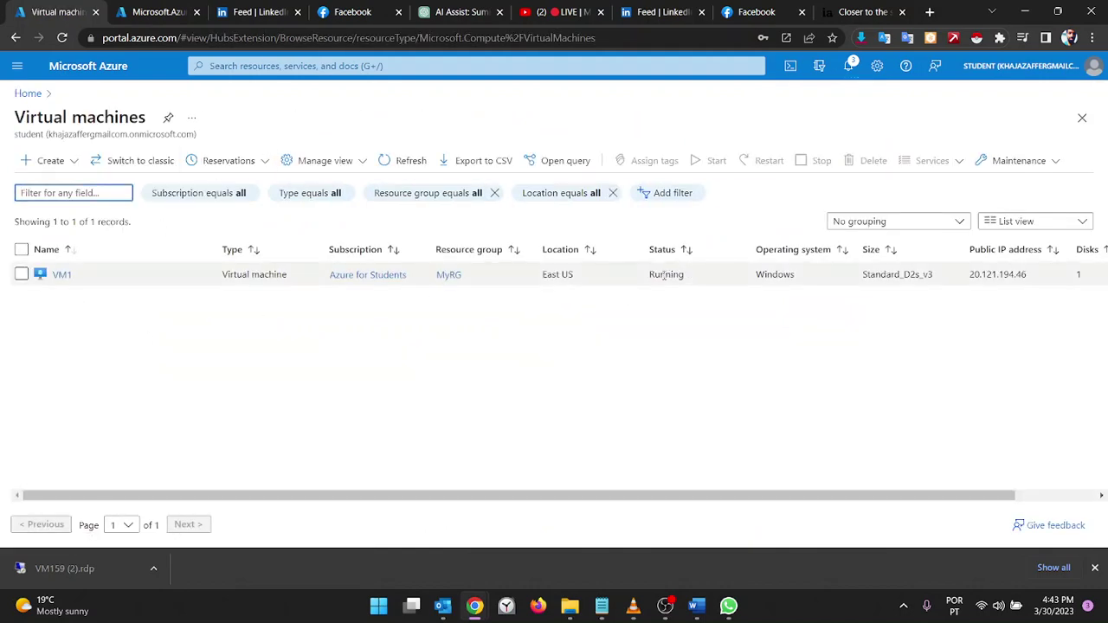
left_click(170, 11)
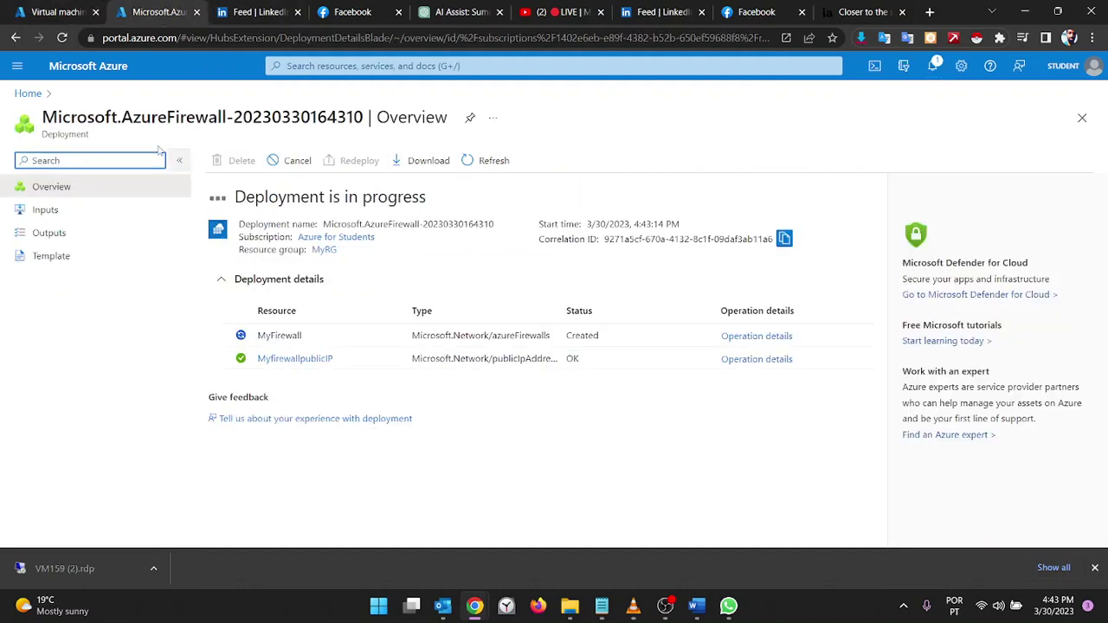
Refresh the Firewalls list until MyFirewall appears, then check the deployment notifications
left_click(28, 92)
left_click(270, 161)
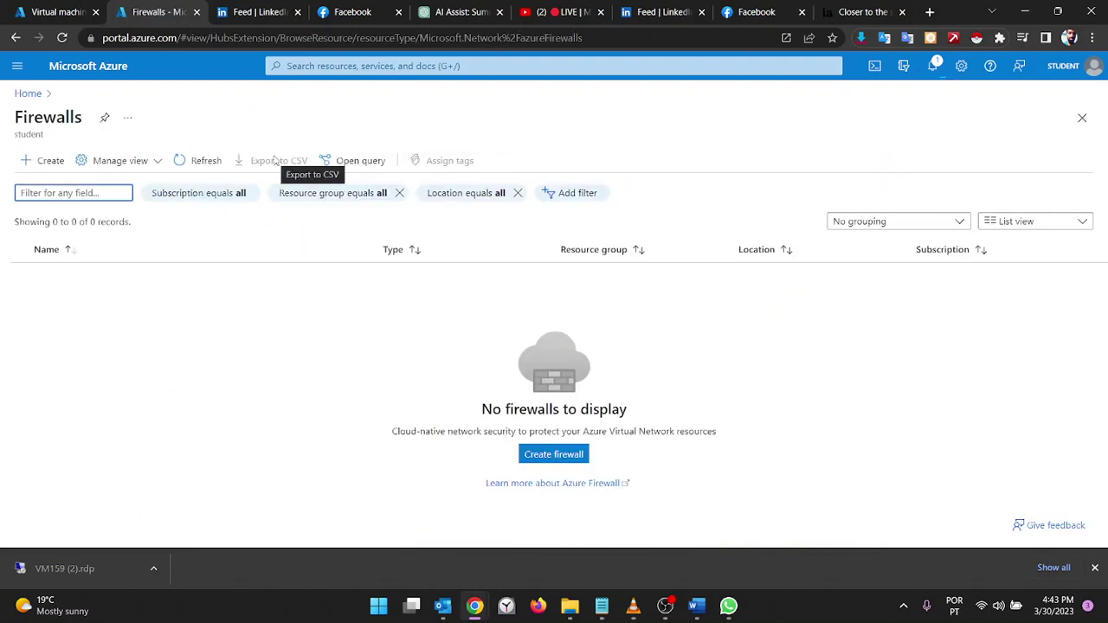
left_click(187, 157)
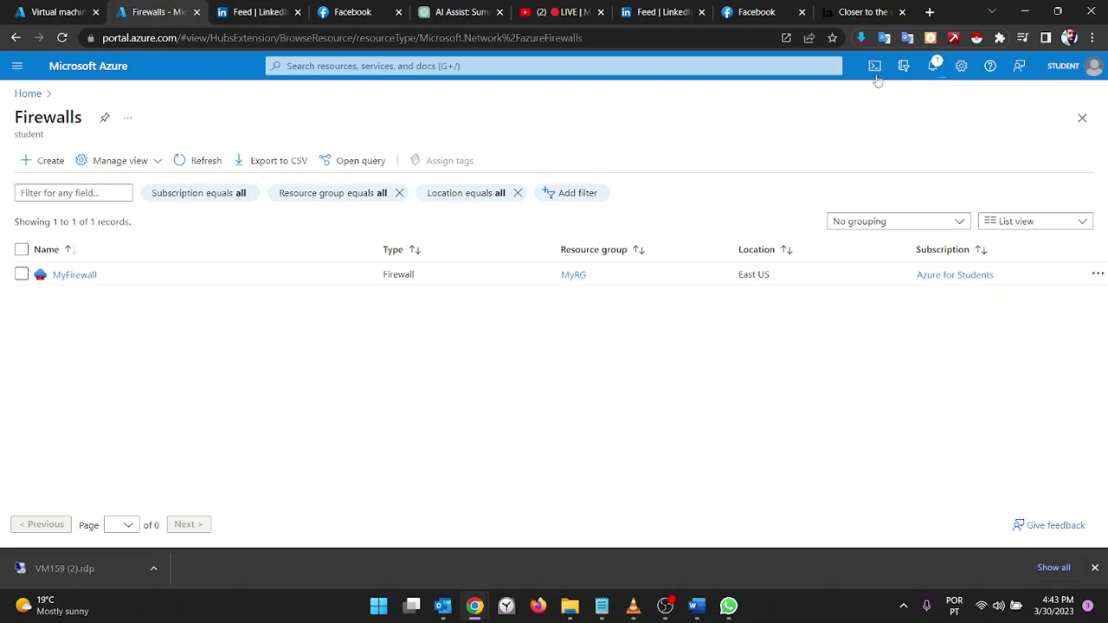
left_click(931, 68)
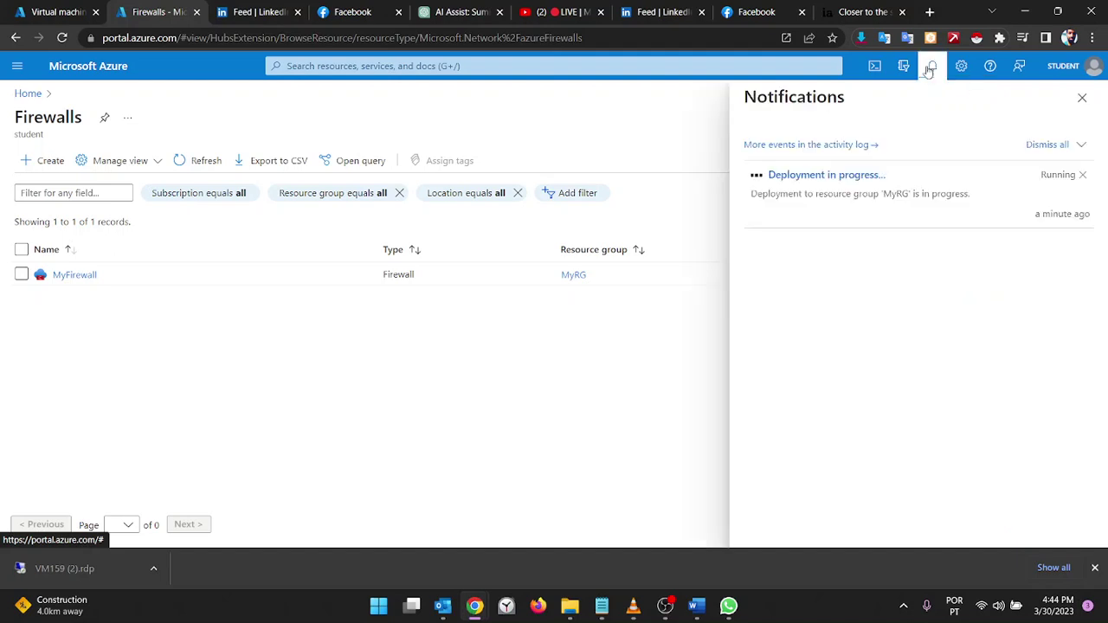
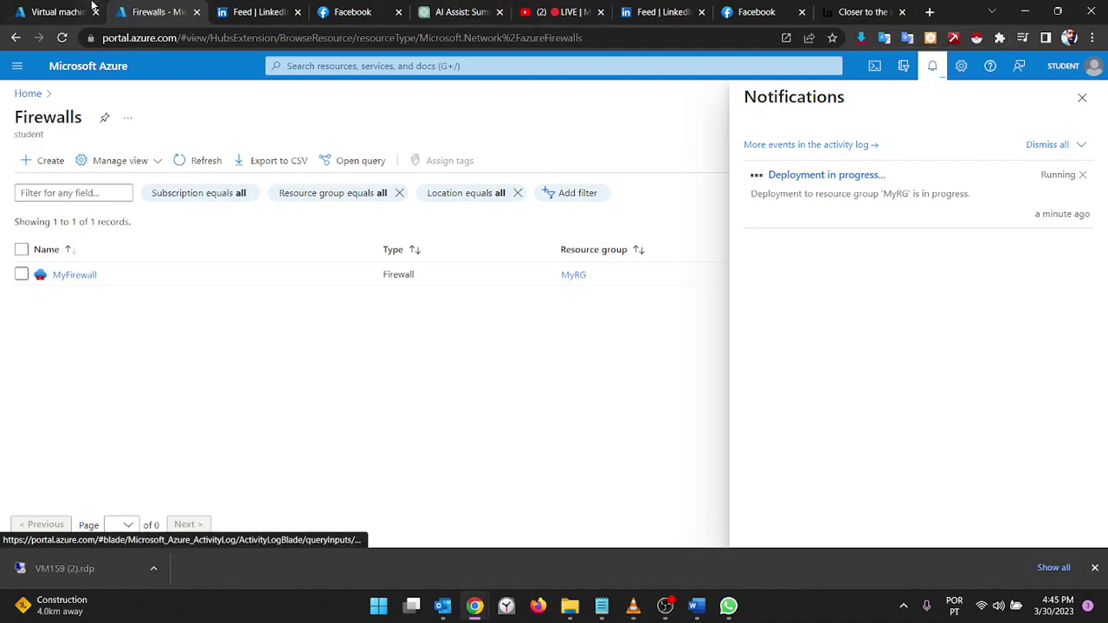
Open VM1, check its RDP details (public IP 20.121.194.46, port 3389), then view its Networking page
left_click(56, 11)
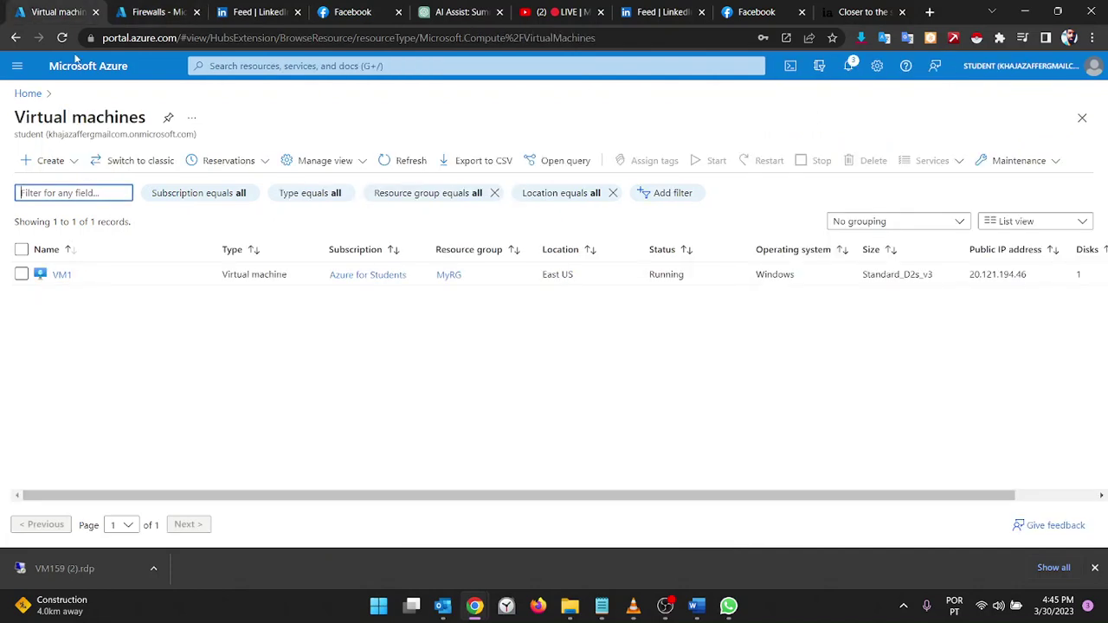
left_click(61, 276)
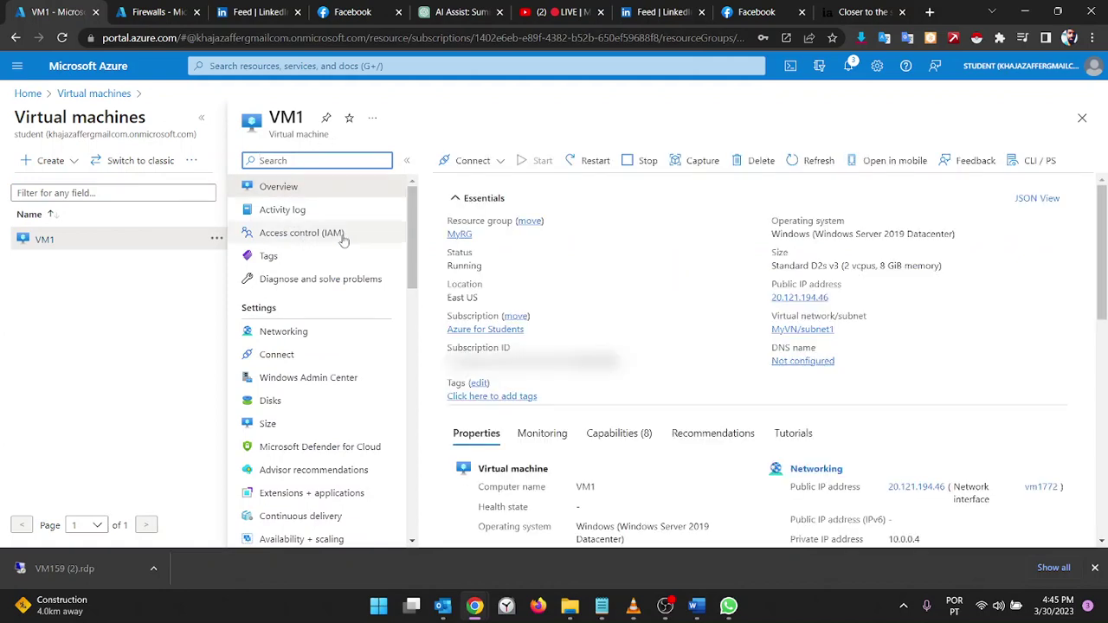
left_click(489, 160)
left_click(447, 186)
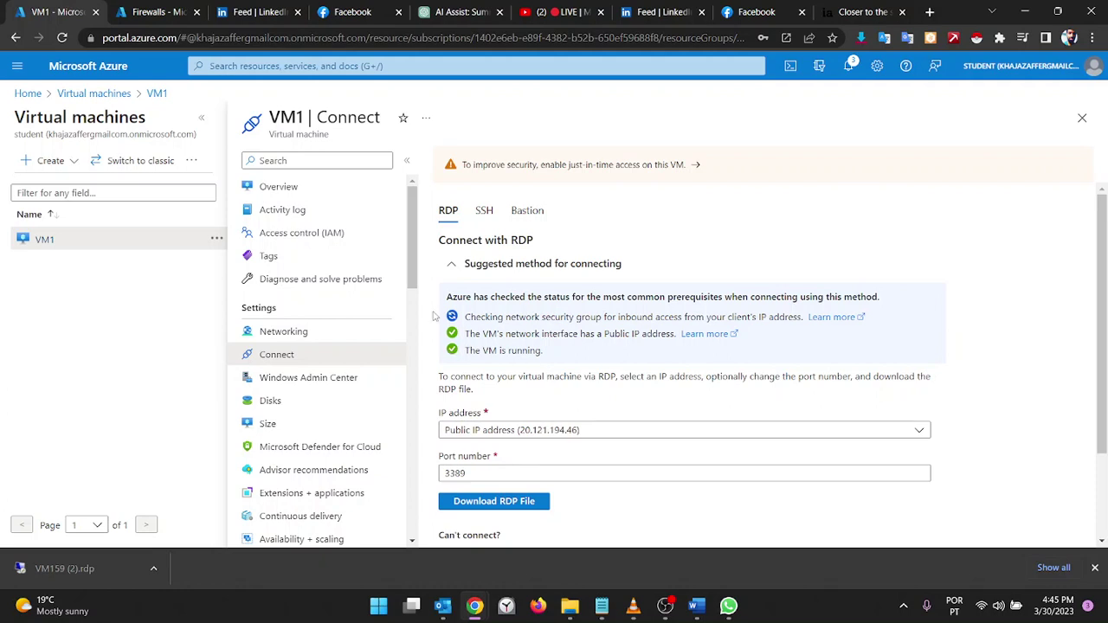
left_click(307, 332)
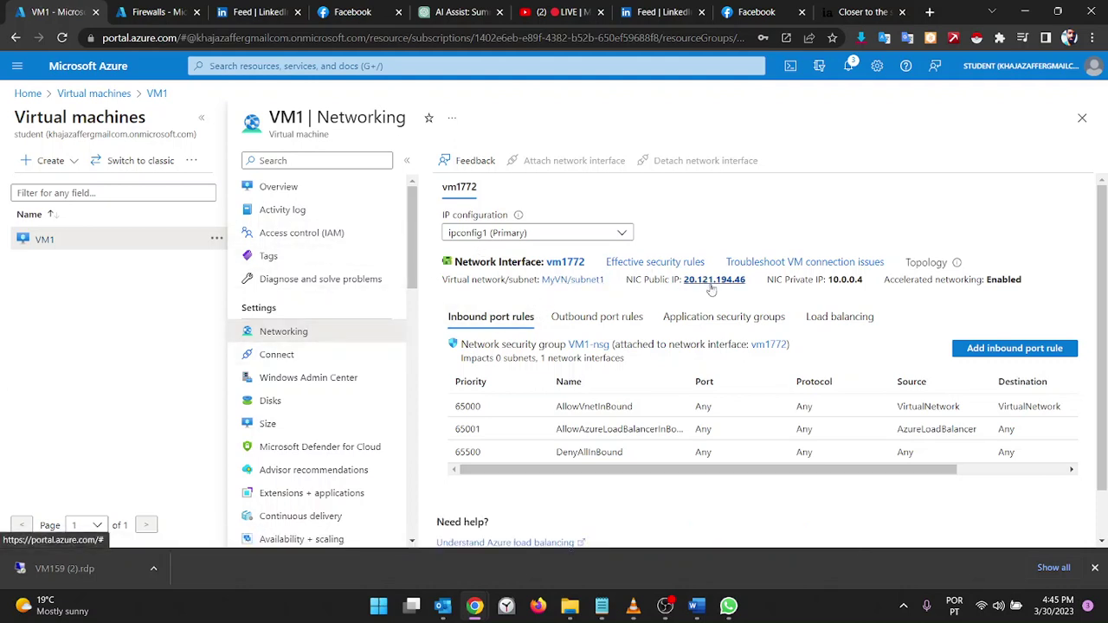
Glance at the MyVN virtual network, then view the VM1-ip public IP's configuration
left_click(575, 281)
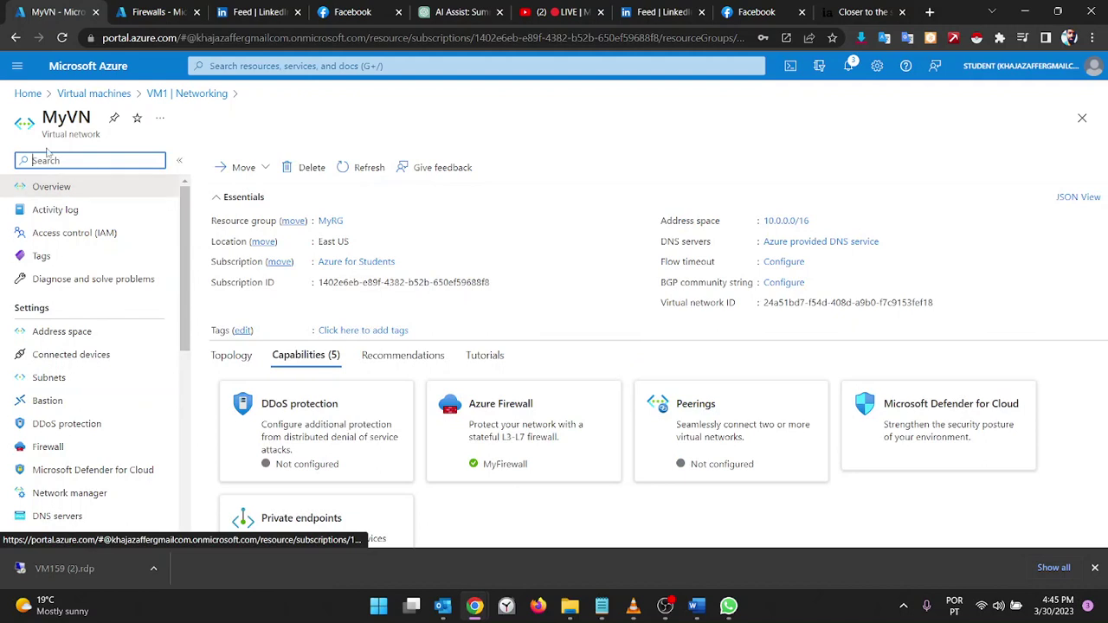
left_click(174, 93)
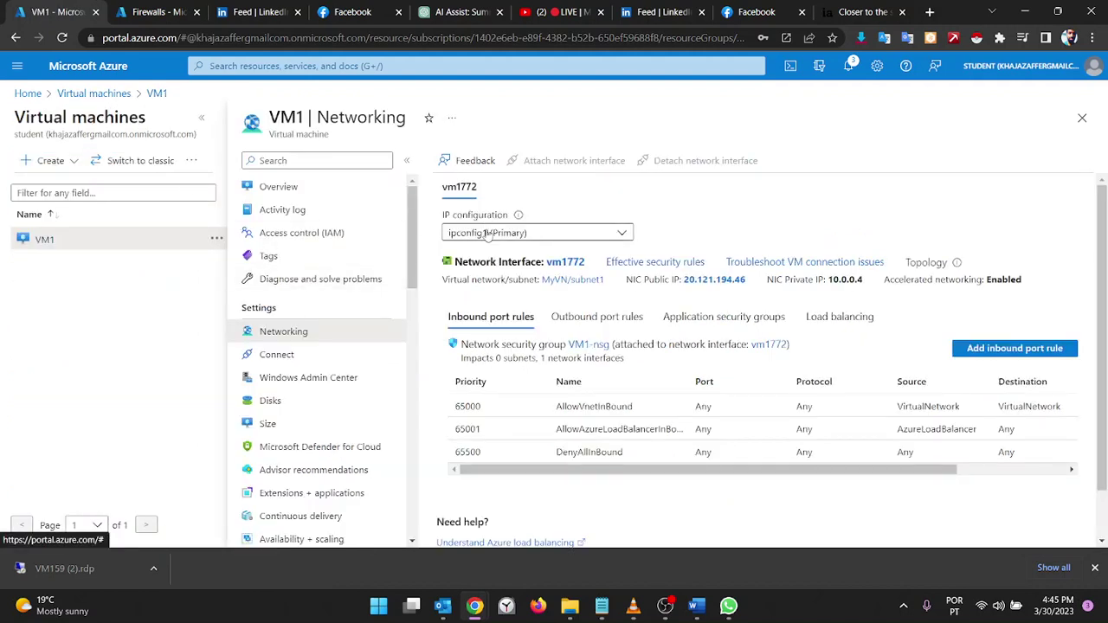
left_click(694, 282)
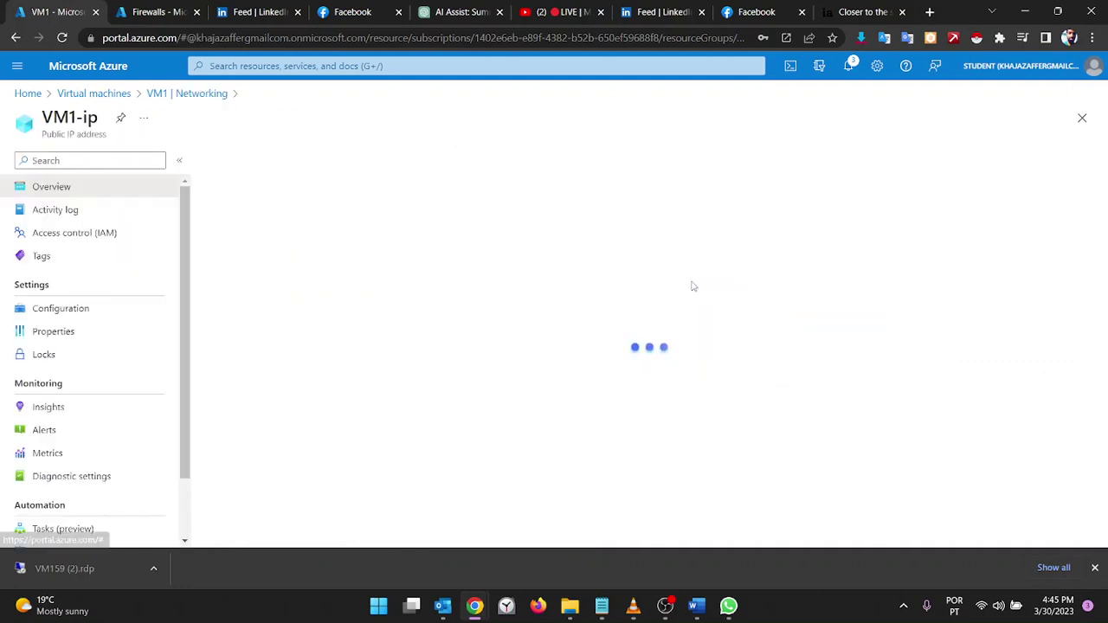
left_click(67, 311)
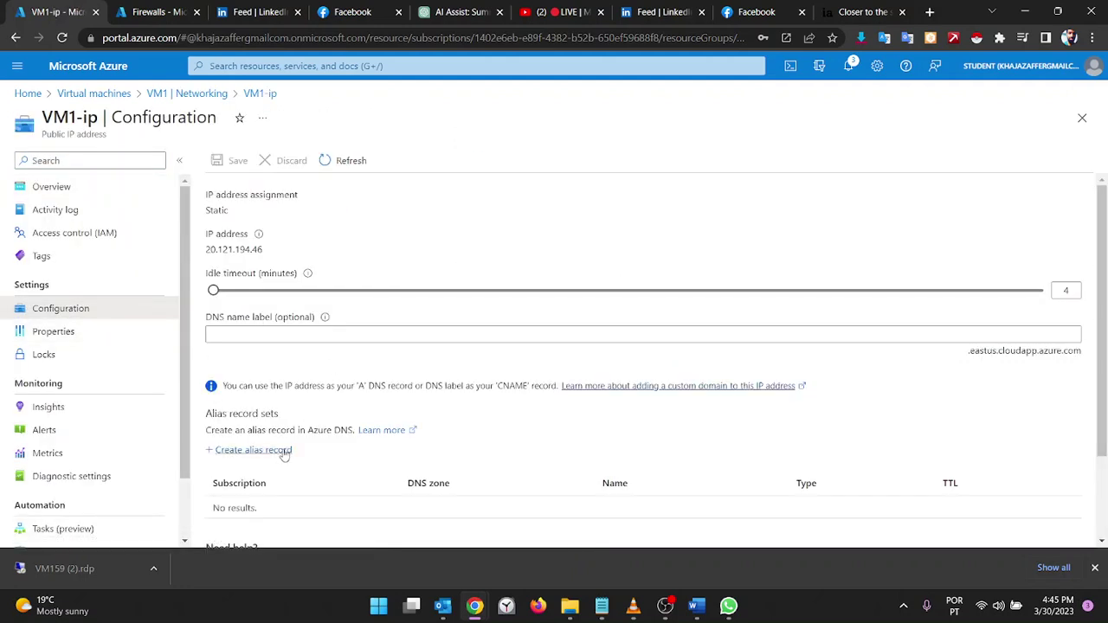
scroll(285, 457, "down", 1)
scroll(286, 450, "up", 1)
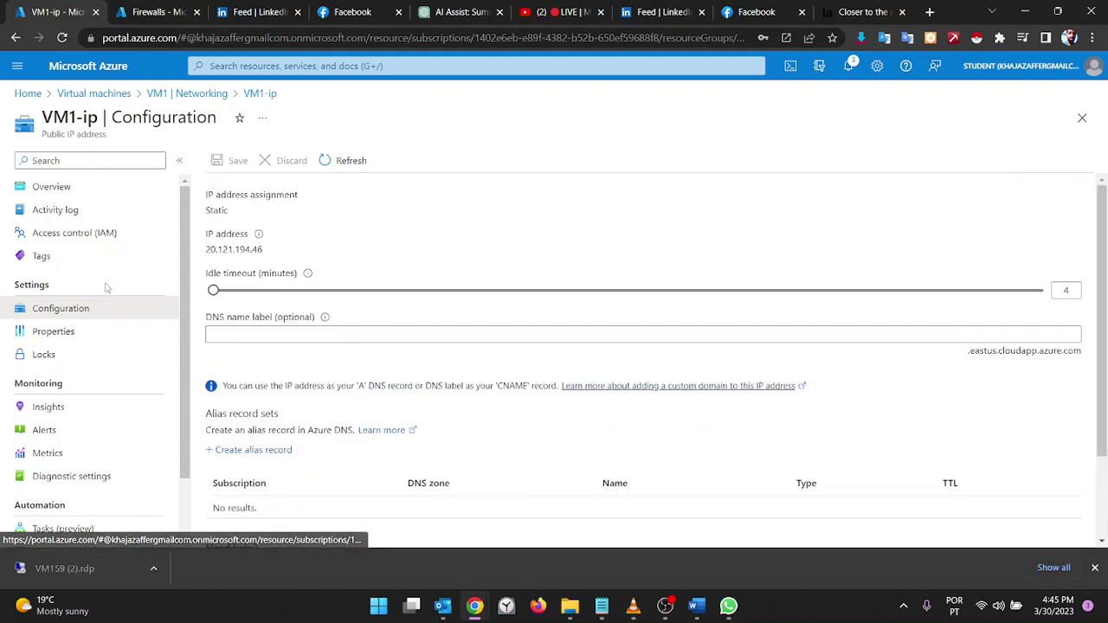
left_click(50, 186)
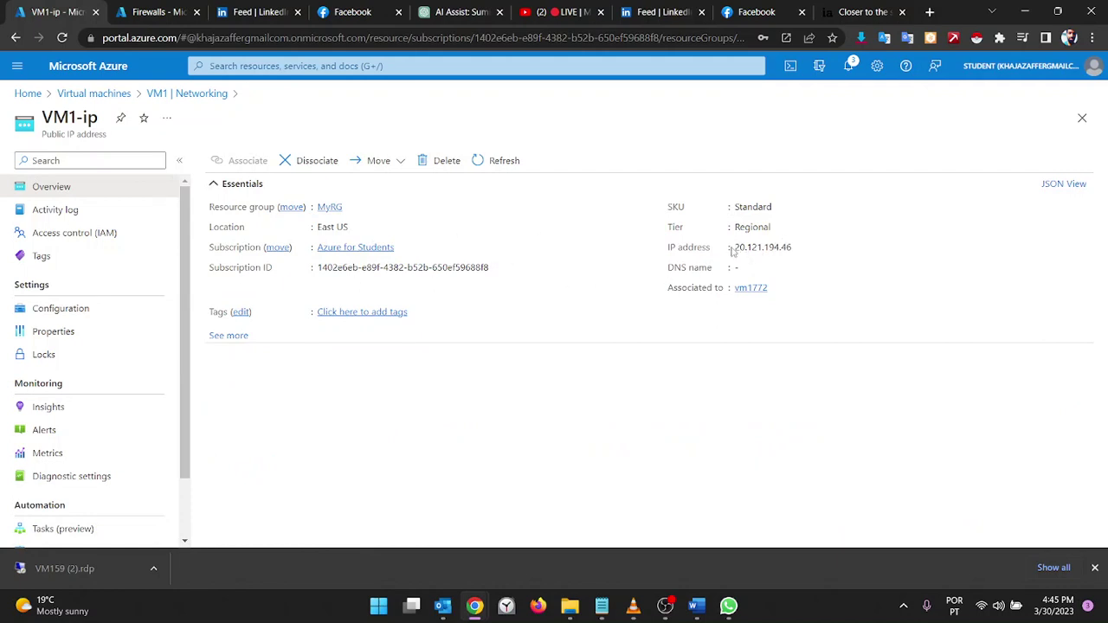
Reopen VM1 from the Virtual machines list, check its Connect options, and return to its Networking page
left_click(94, 94)
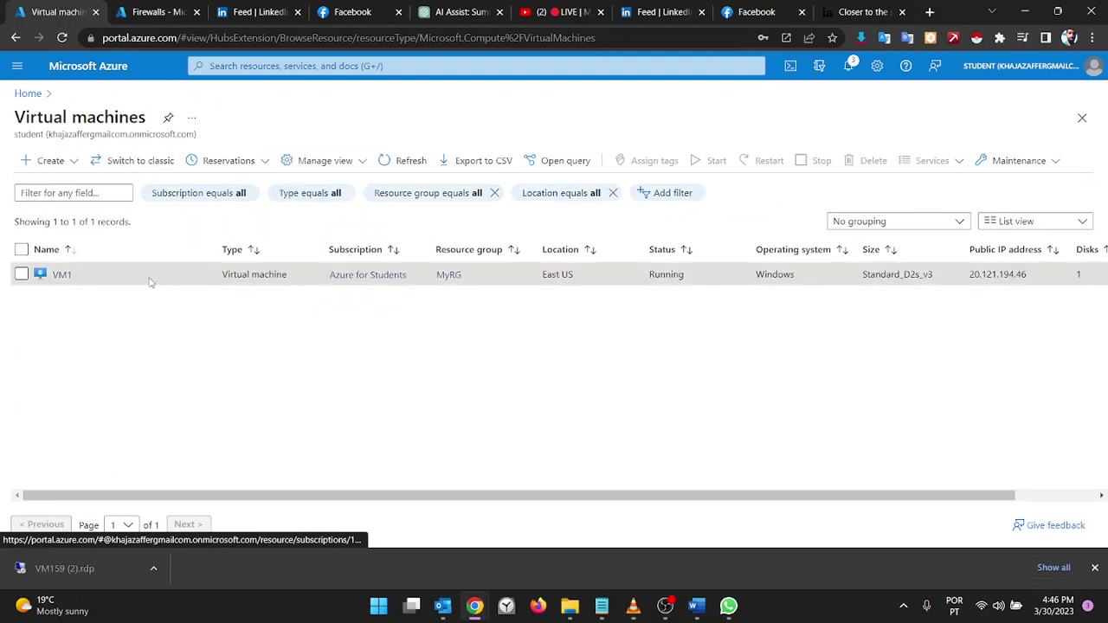
left_click(62, 275)
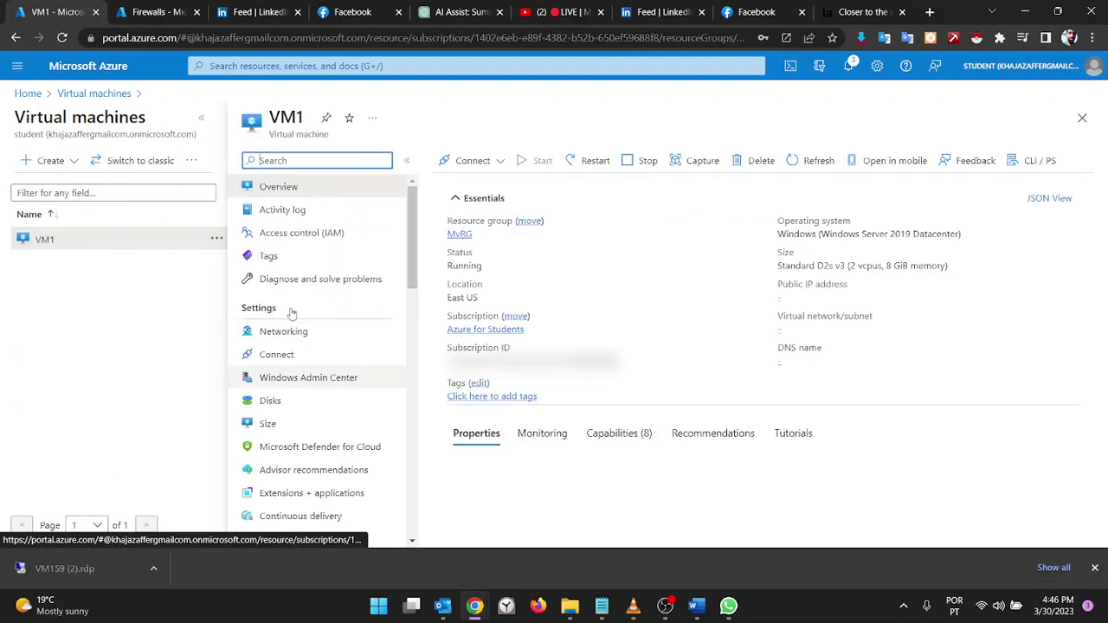
left_click(483, 161)
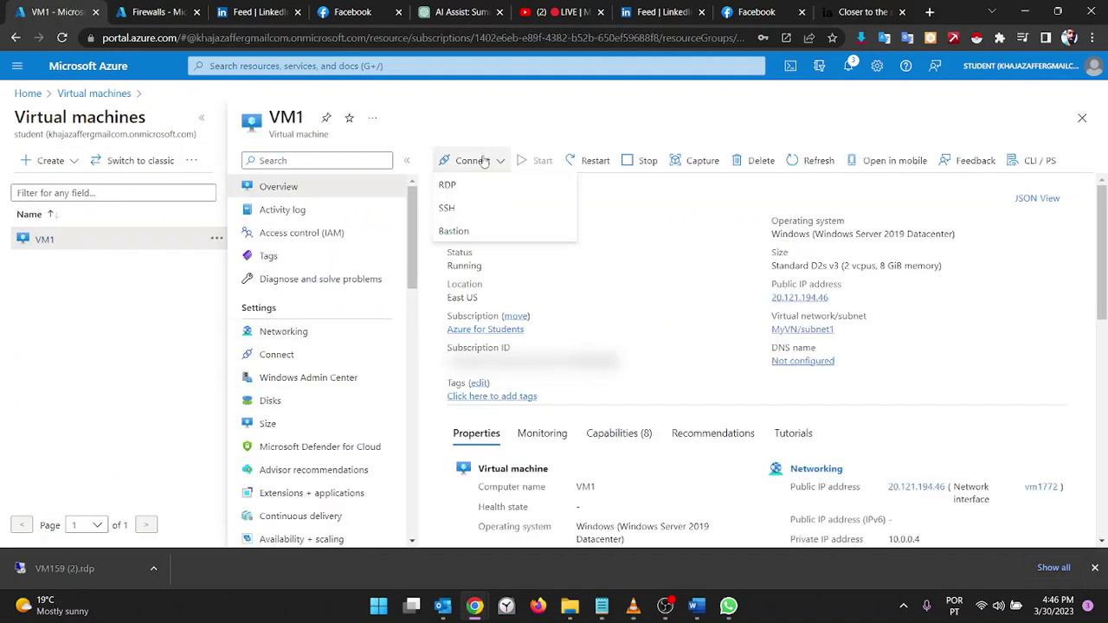
left_click(786, 298)
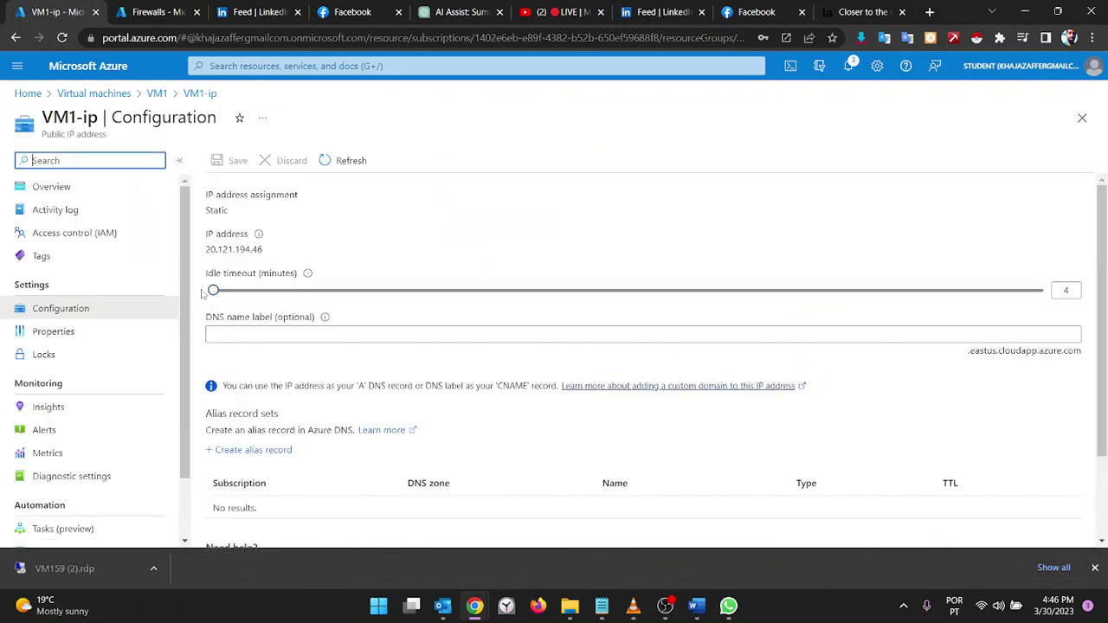
left_click(160, 95)
scroll(349, 368, "down", 5)
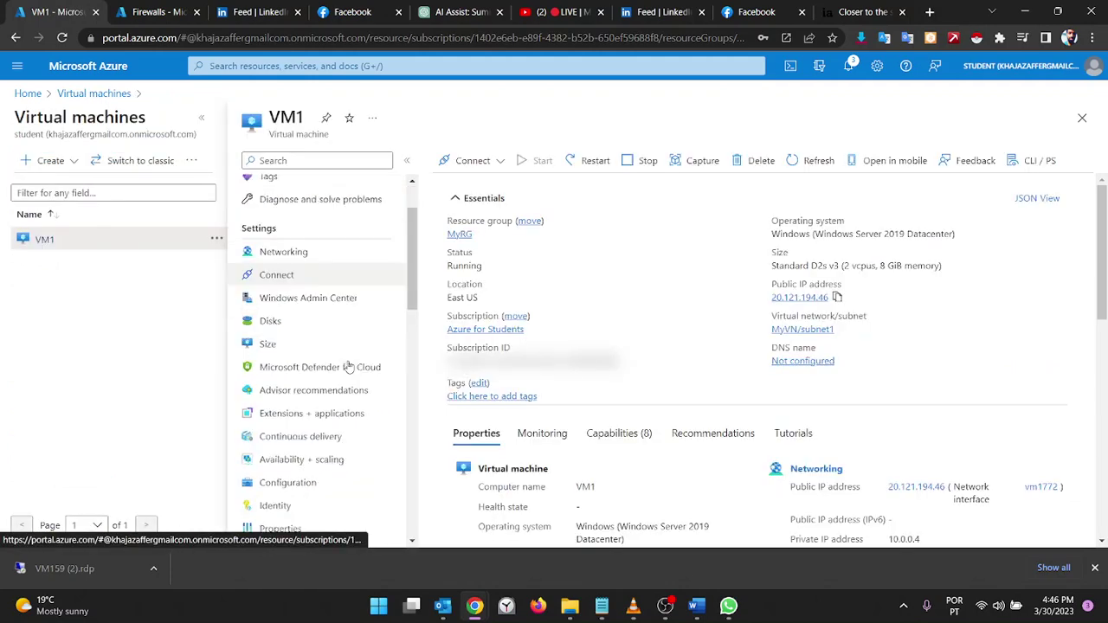
scroll(349, 368, "up", 5)
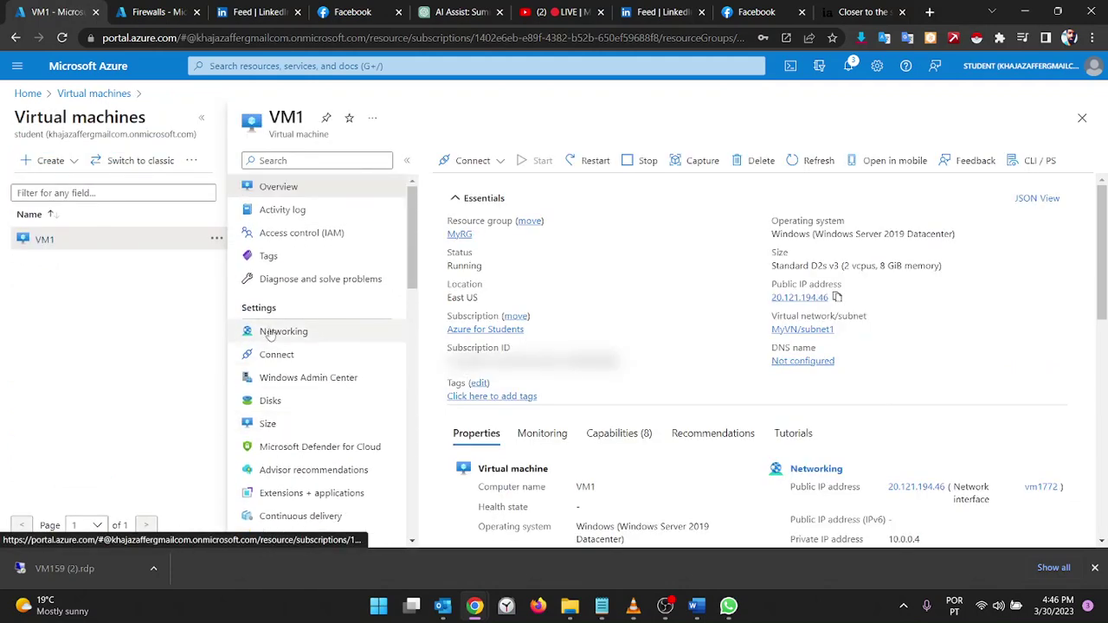
left_click(268, 332)
Review VM1-ip's configuration and properties, including its SKU and association to vm1772
scroll(268, 334, "down", 2)
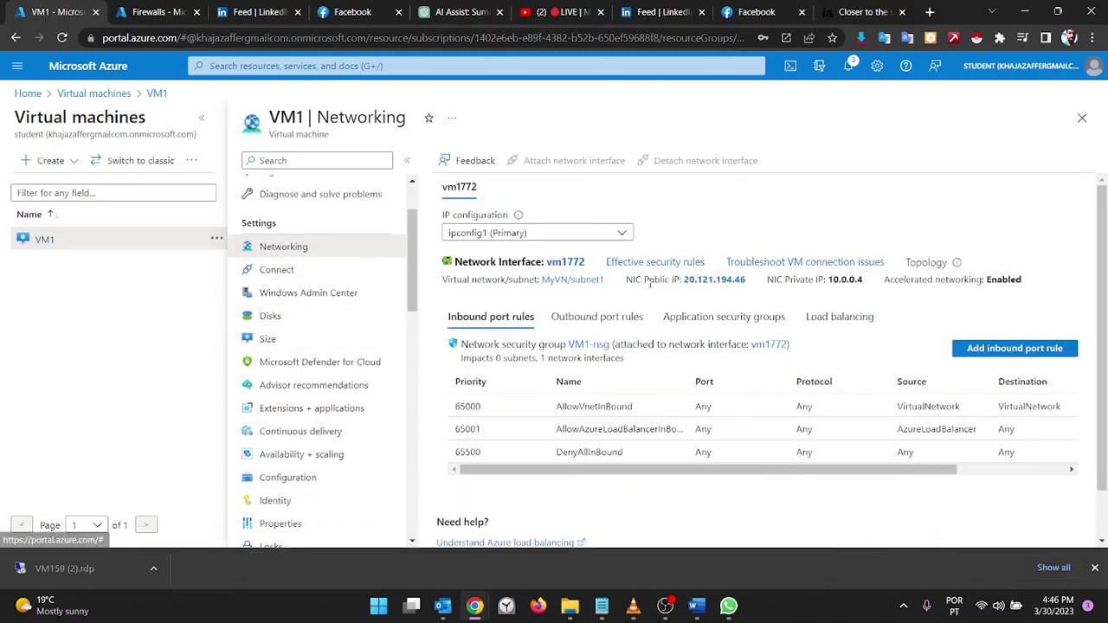
left_click(714, 280)
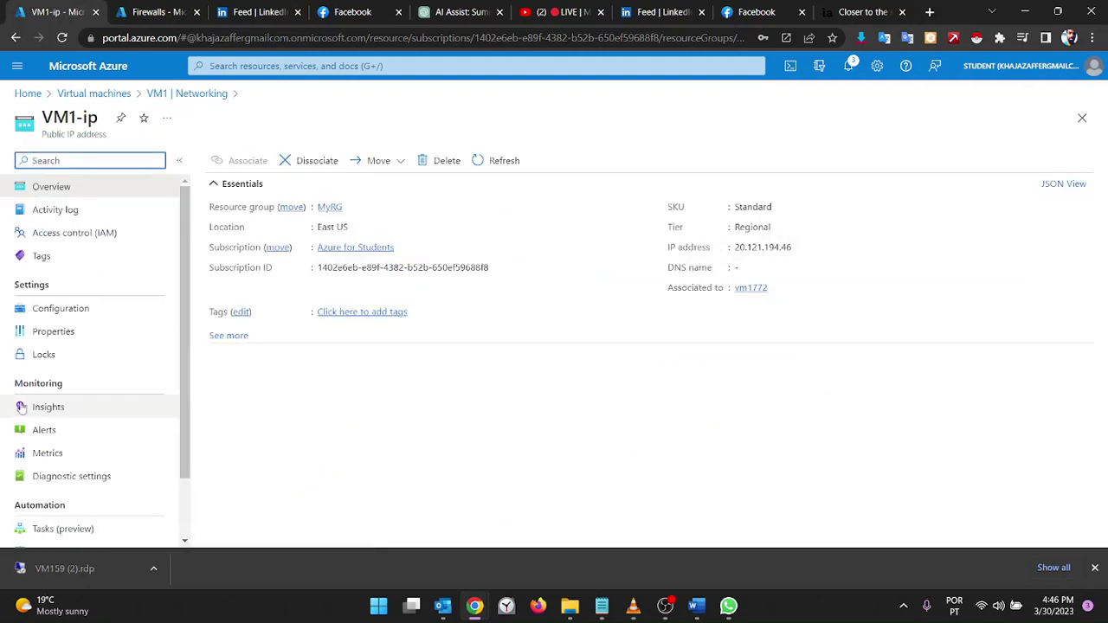
left_click(96, 312)
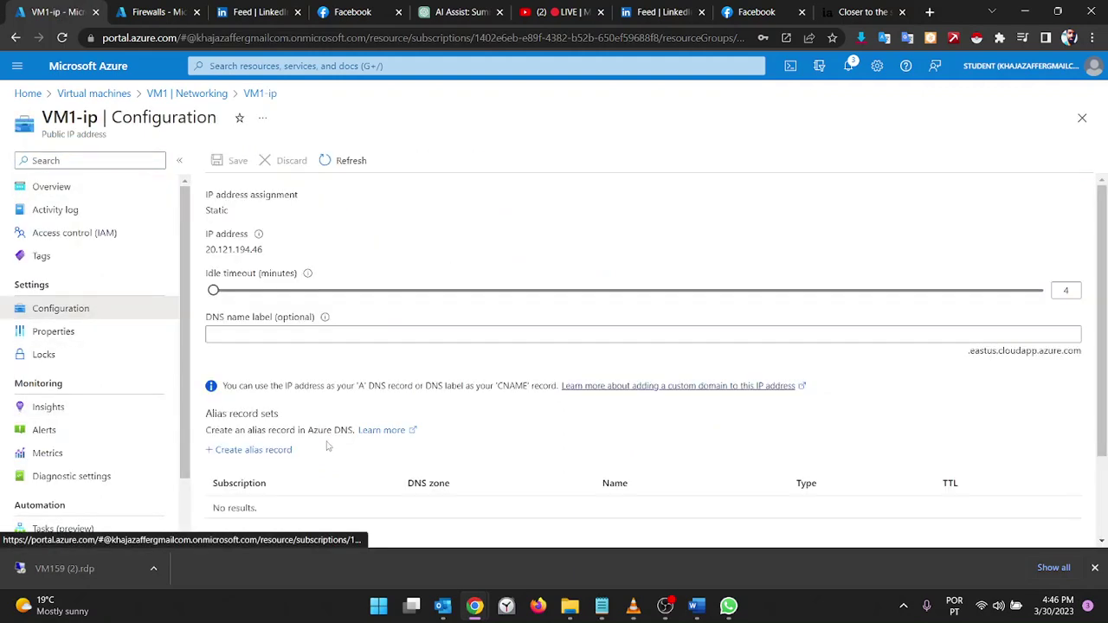
scroll(327, 446, "down", 2)
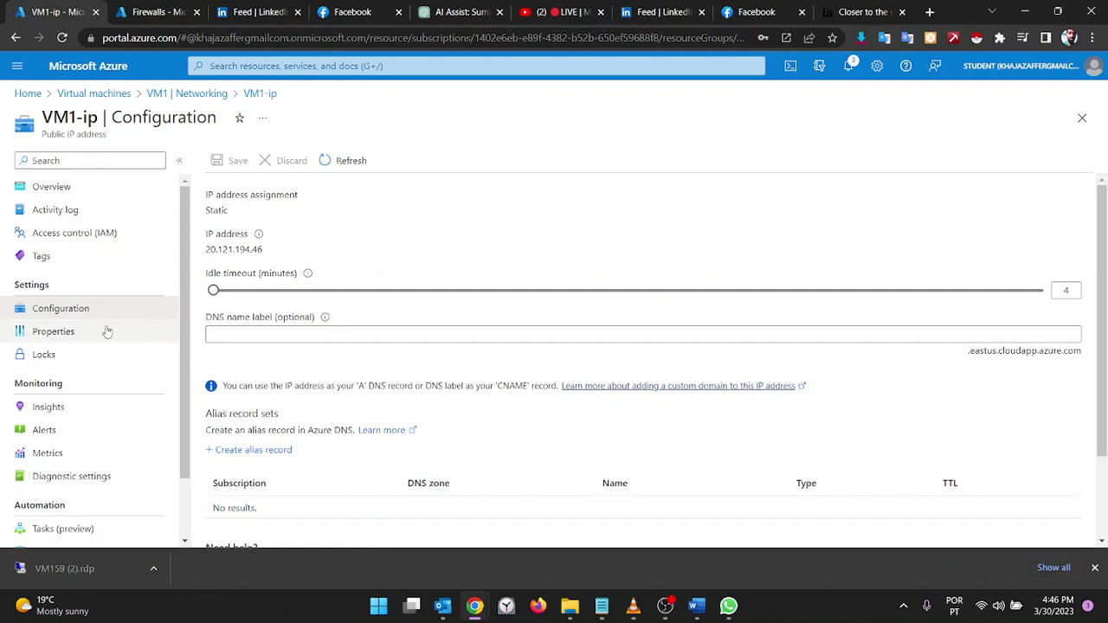
left_click(54, 332)
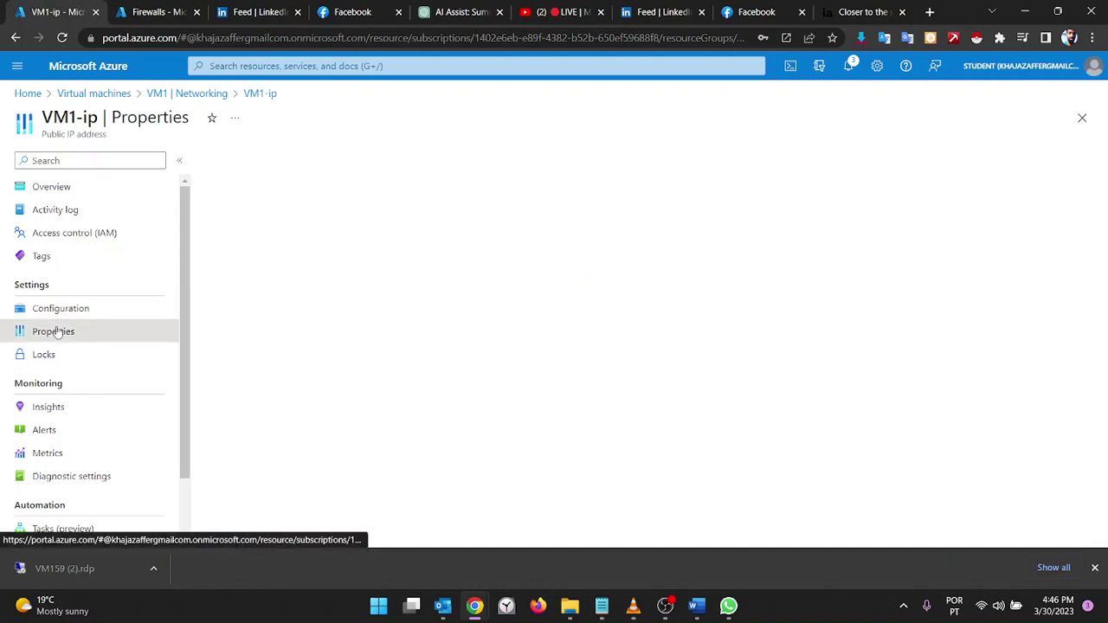
scroll(57, 333, "down", 1)
scroll(57, 334, "up", 1)
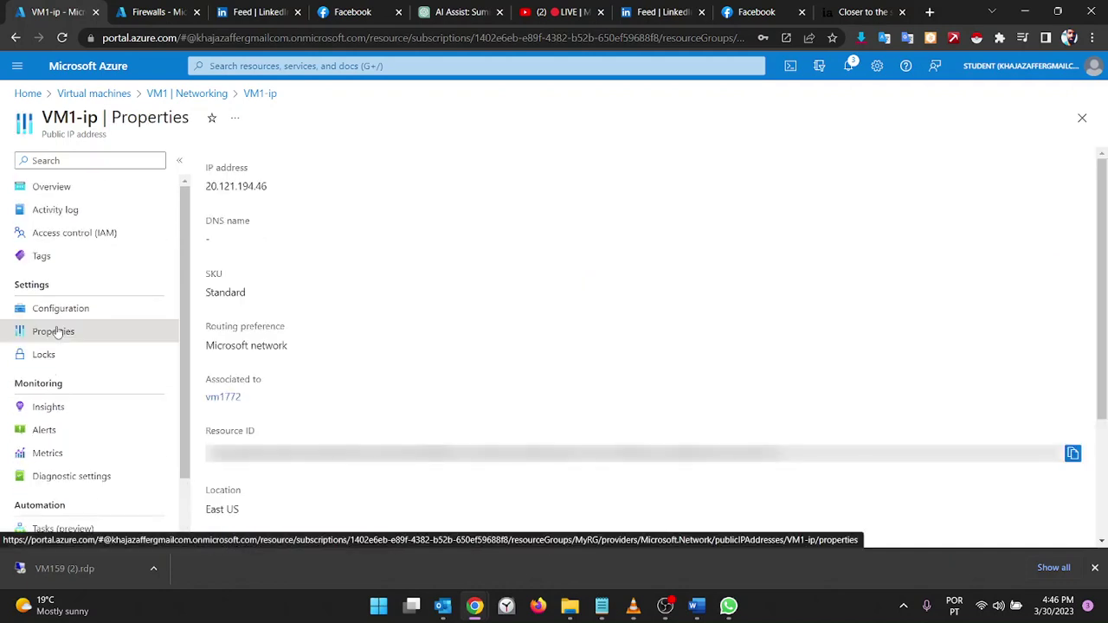
left_click(72, 192)
Confirm the firewall deployment succeeded, then open network interface vm1772's IP configurations from VM1's Networking page
left_click(159, 10)
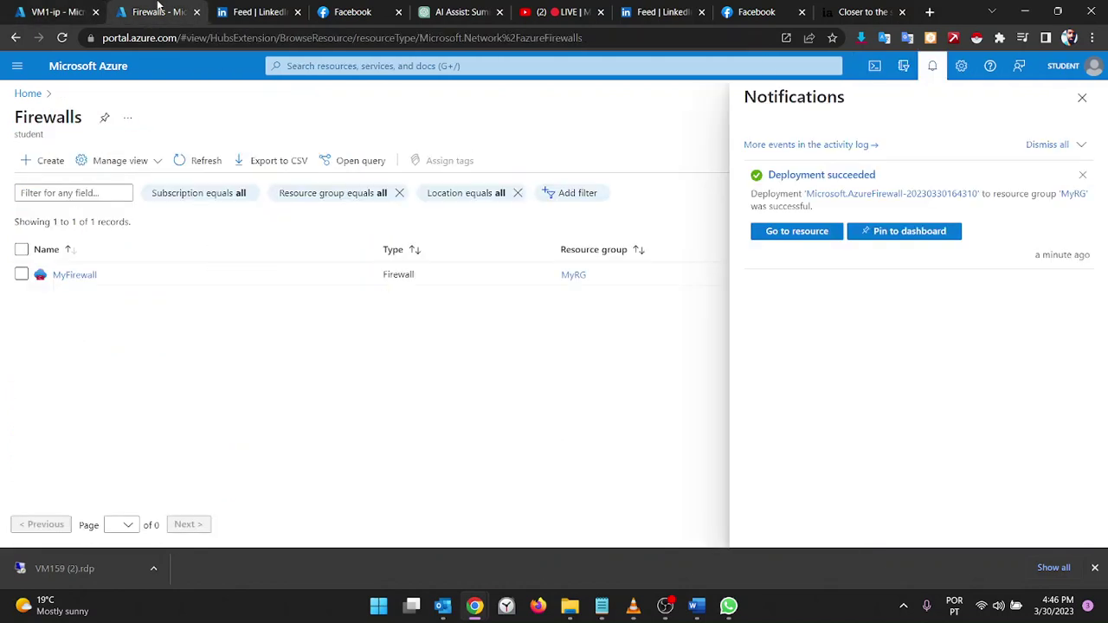
left_click(24, 7)
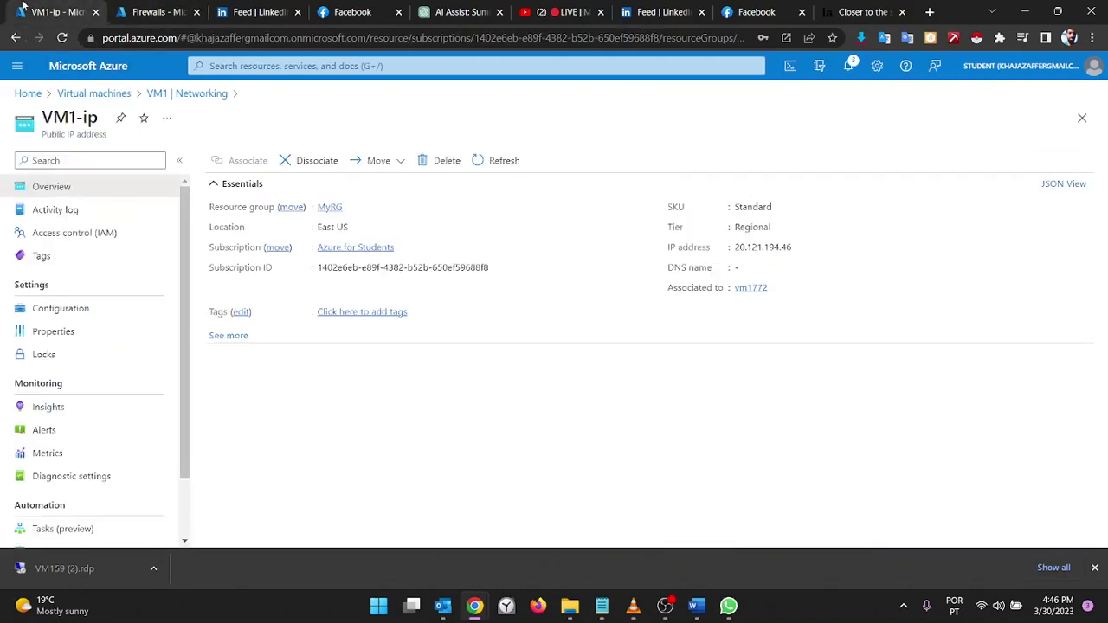
left_click(93, 94)
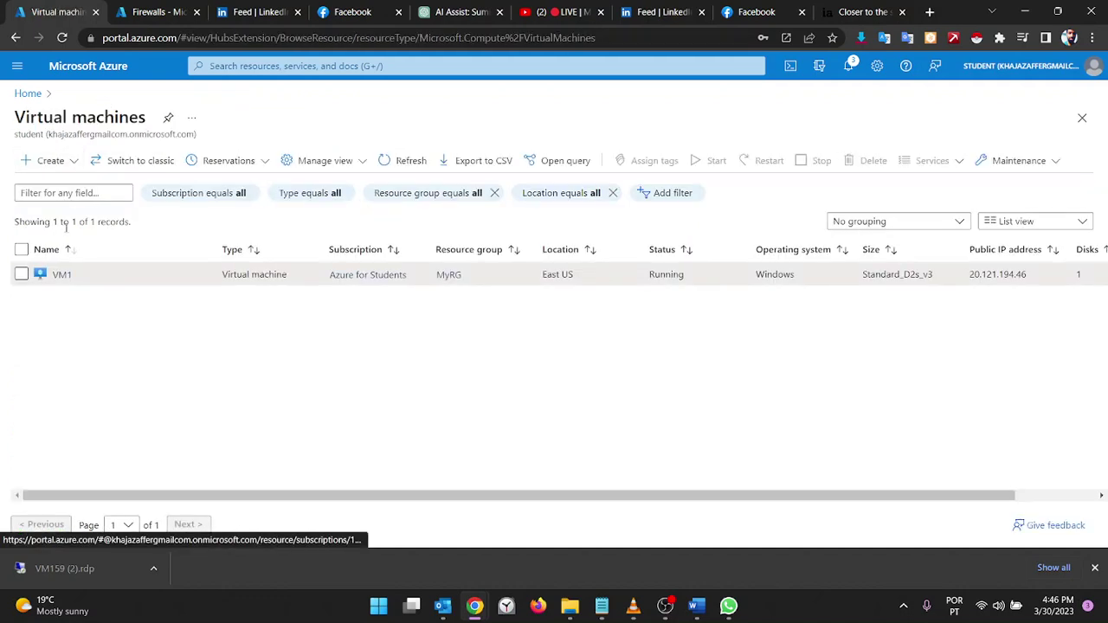
left_click(60, 275)
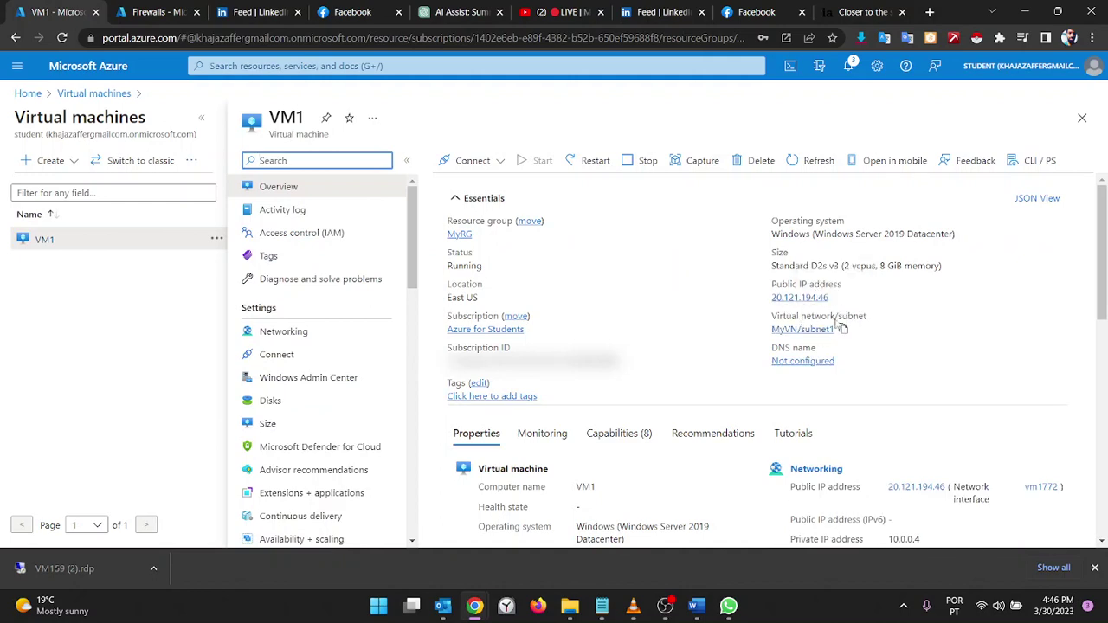
left_click(321, 338)
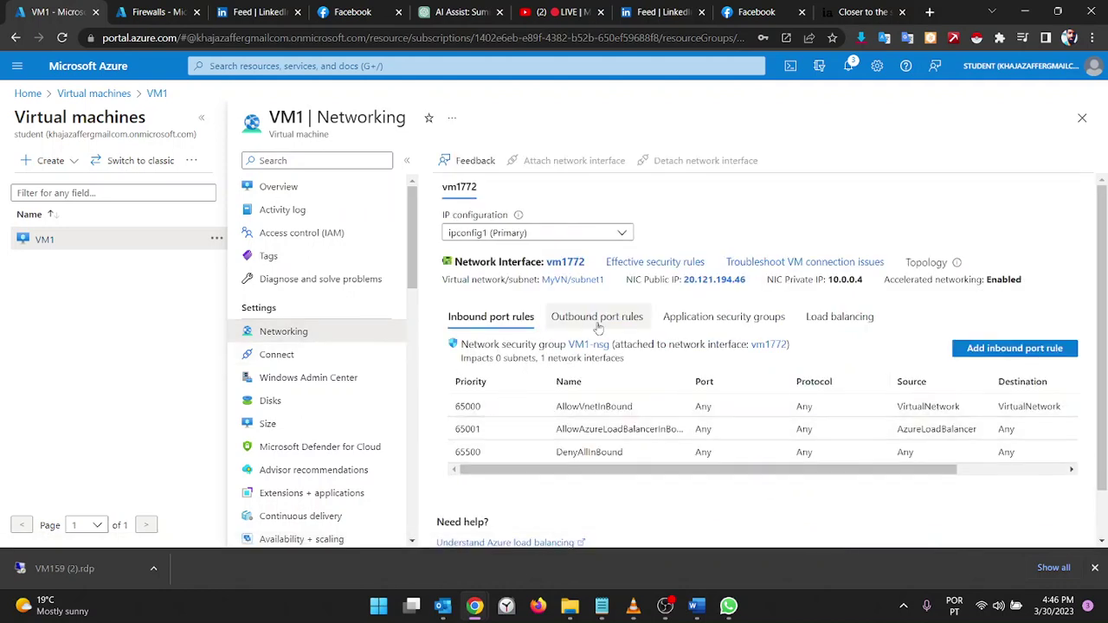
left_click(563, 263)
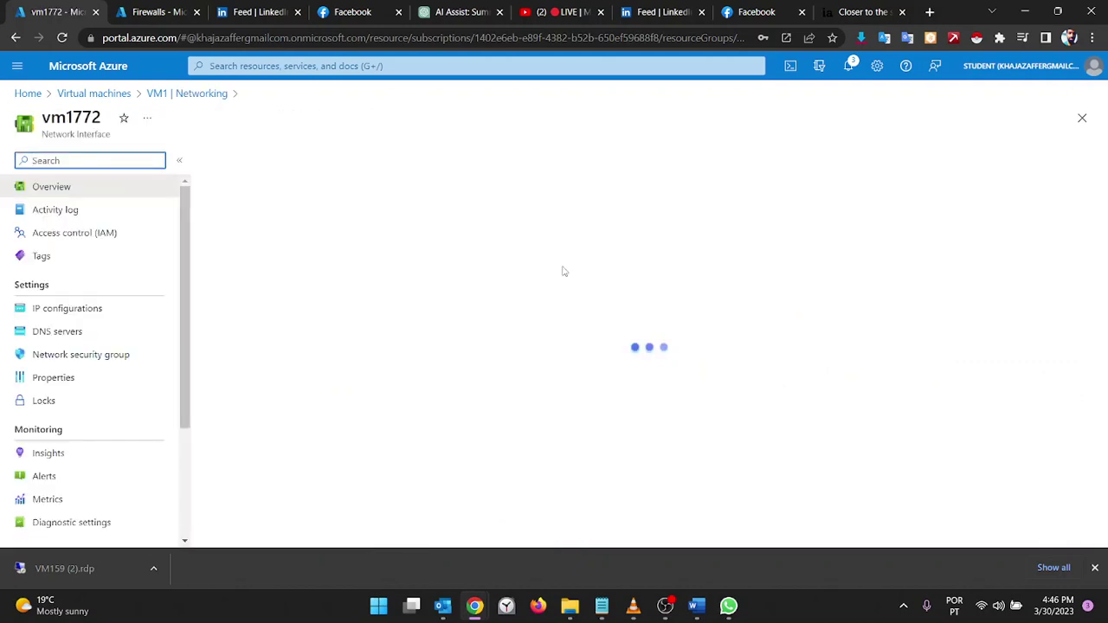
left_click(92, 310)
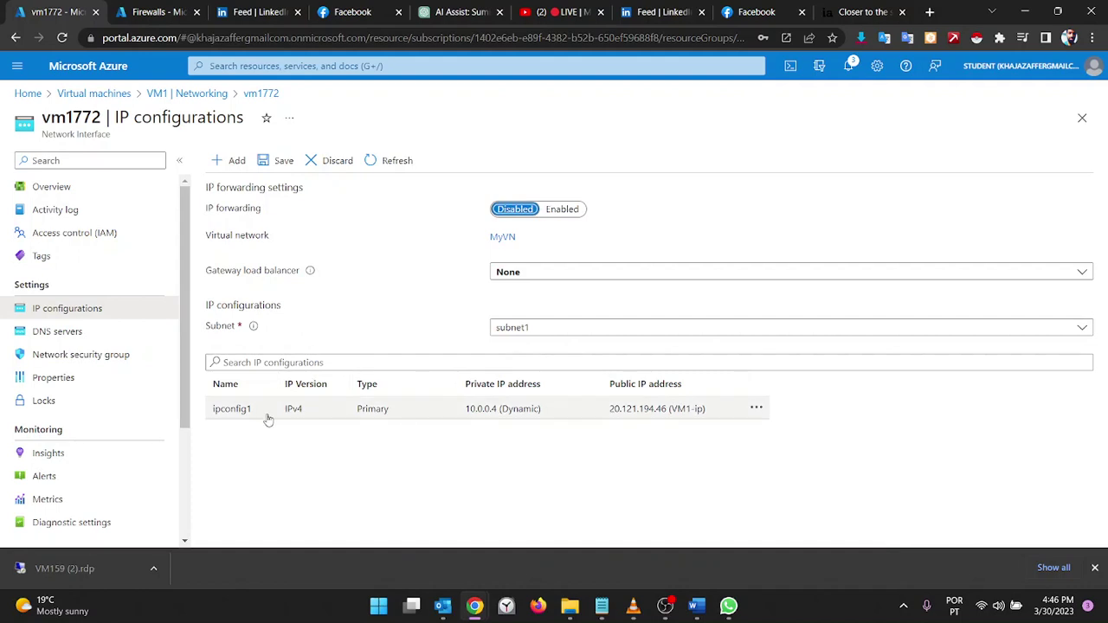
Detach the public IP from vm1772's ipconfig1 and save the change
left_click(264, 414)
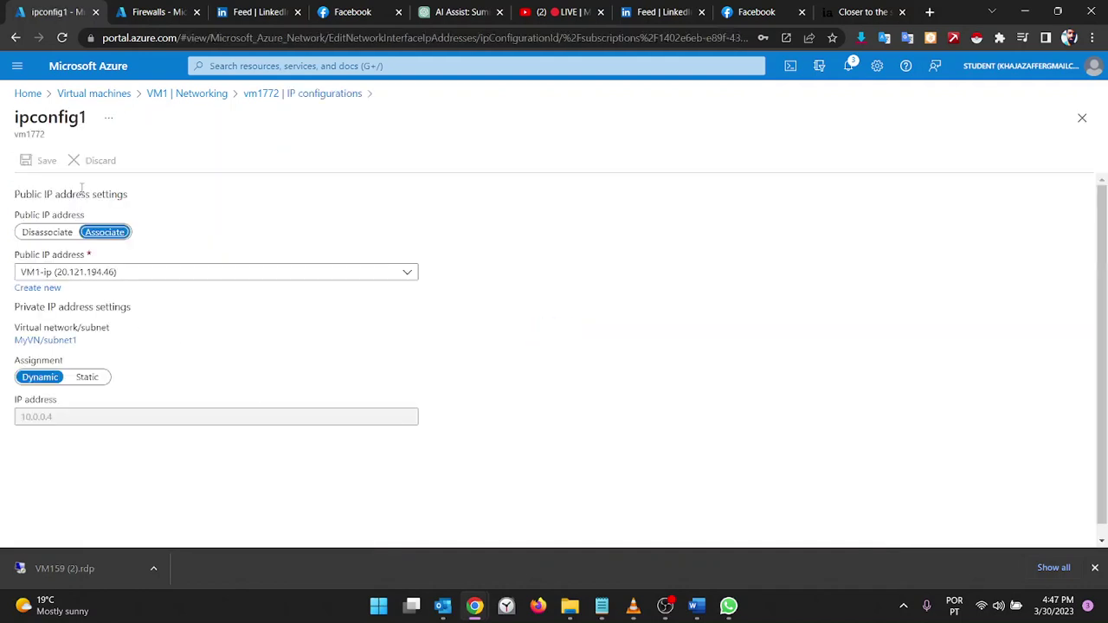
left_click(35, 232)
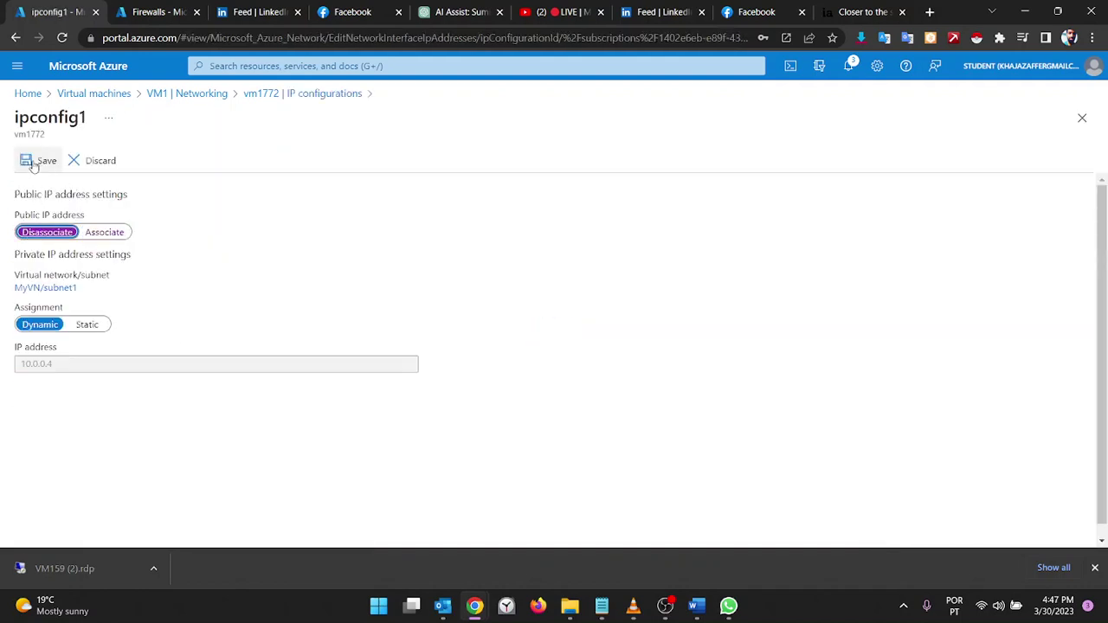
left_click(33, 163)
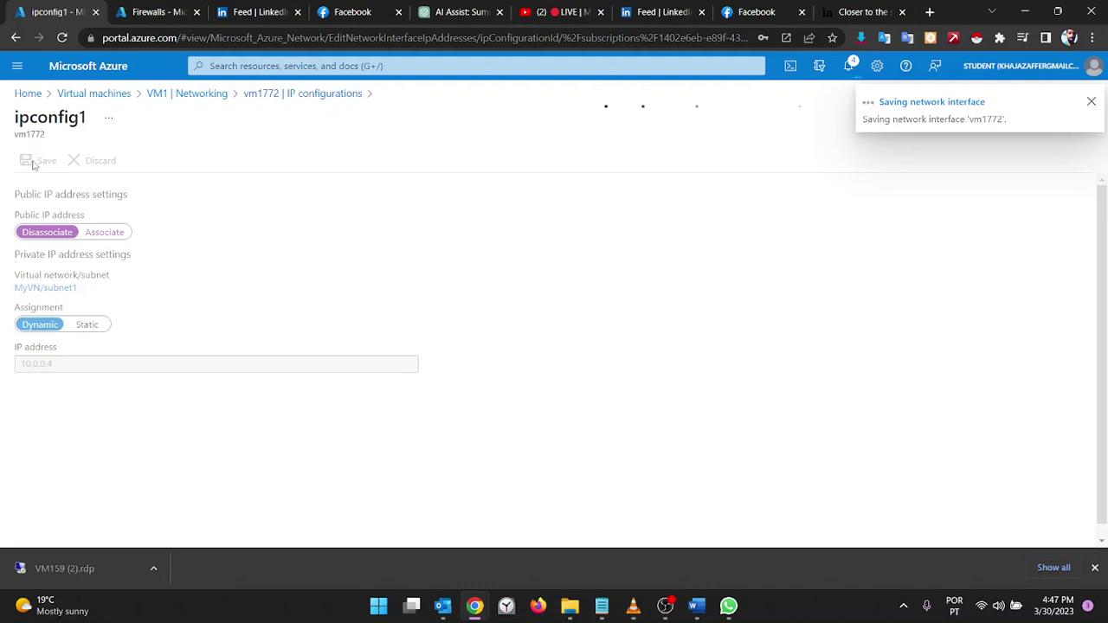
Stay on the page when warned about unsaved edits, then go to the Firewalls list
left_click(101, 103)
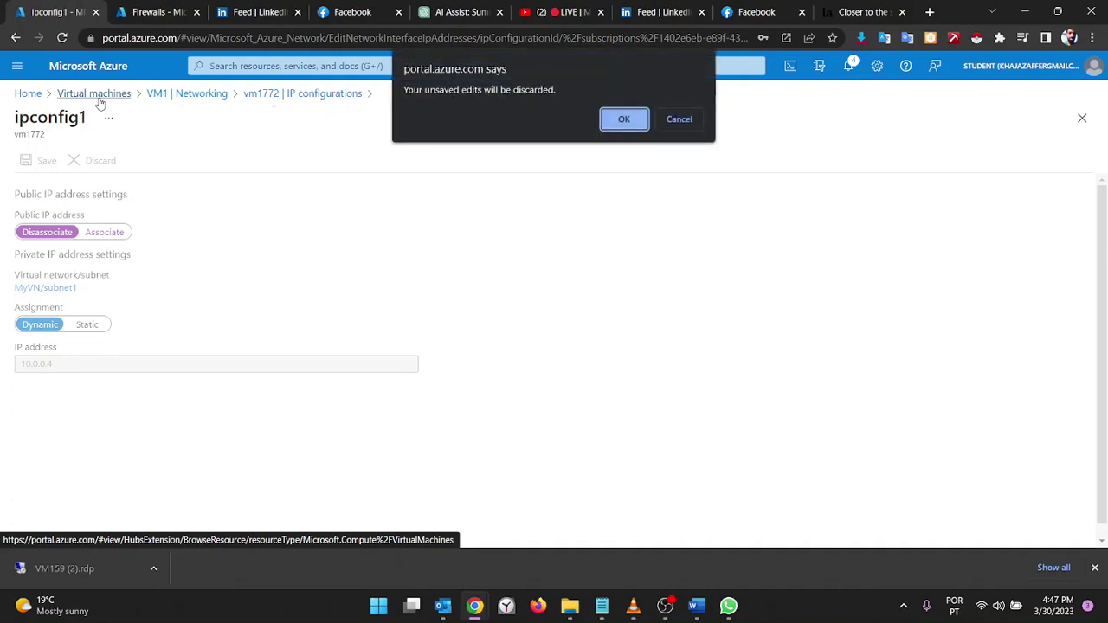
left_click(679, 120)
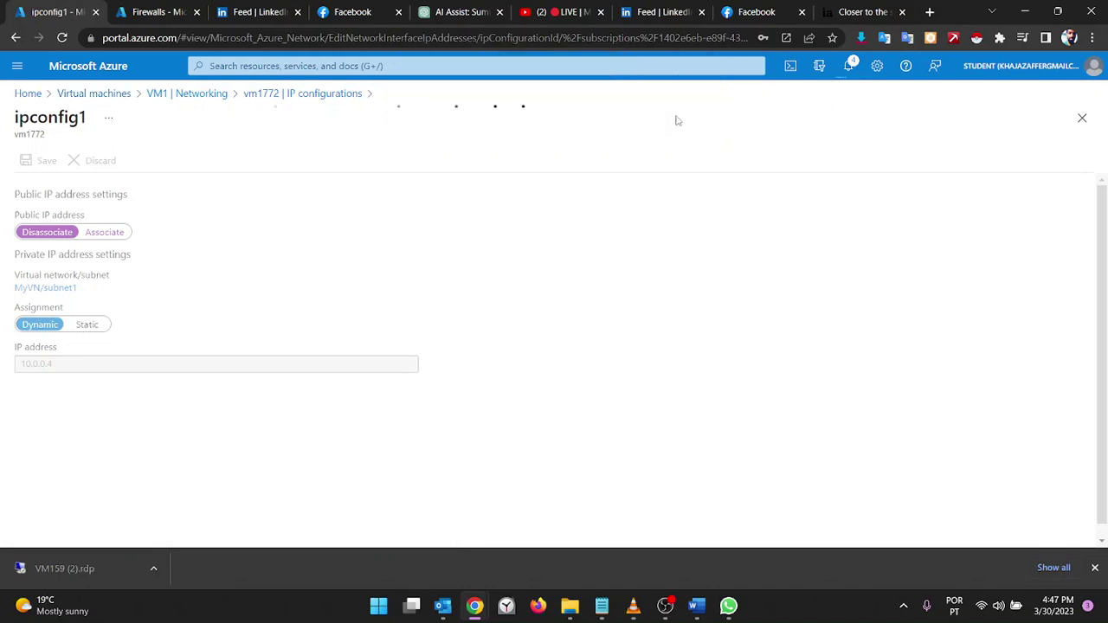
left_click(182, 12)
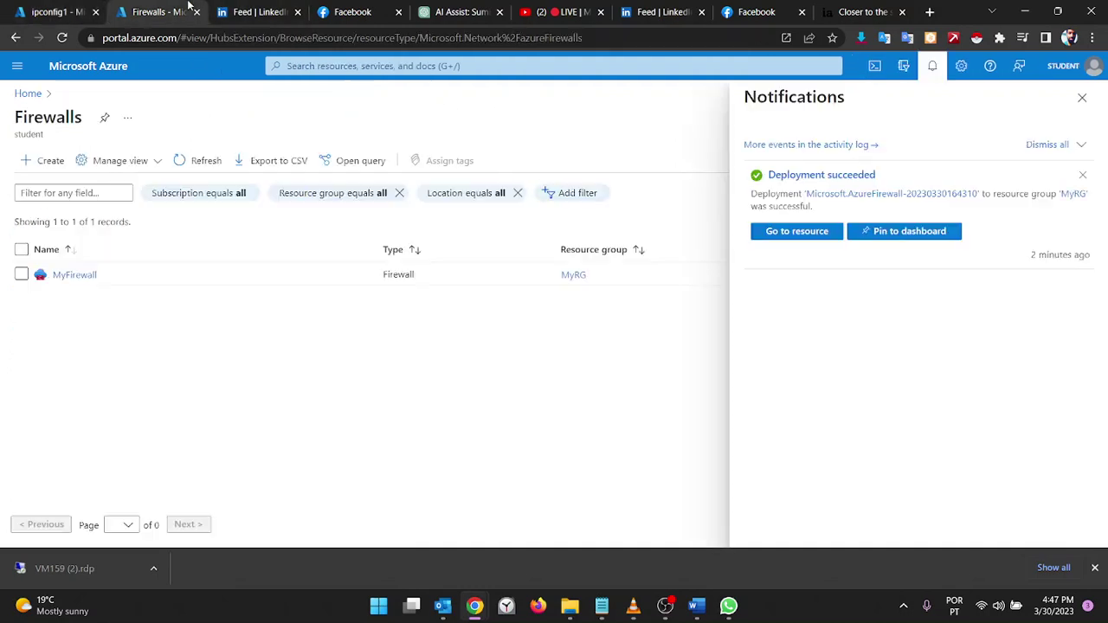
Find MyFirewall's public IP 20.231.100.93 in its Public IP configuration, then return to the Virtual machines list
left_click(765, 232)
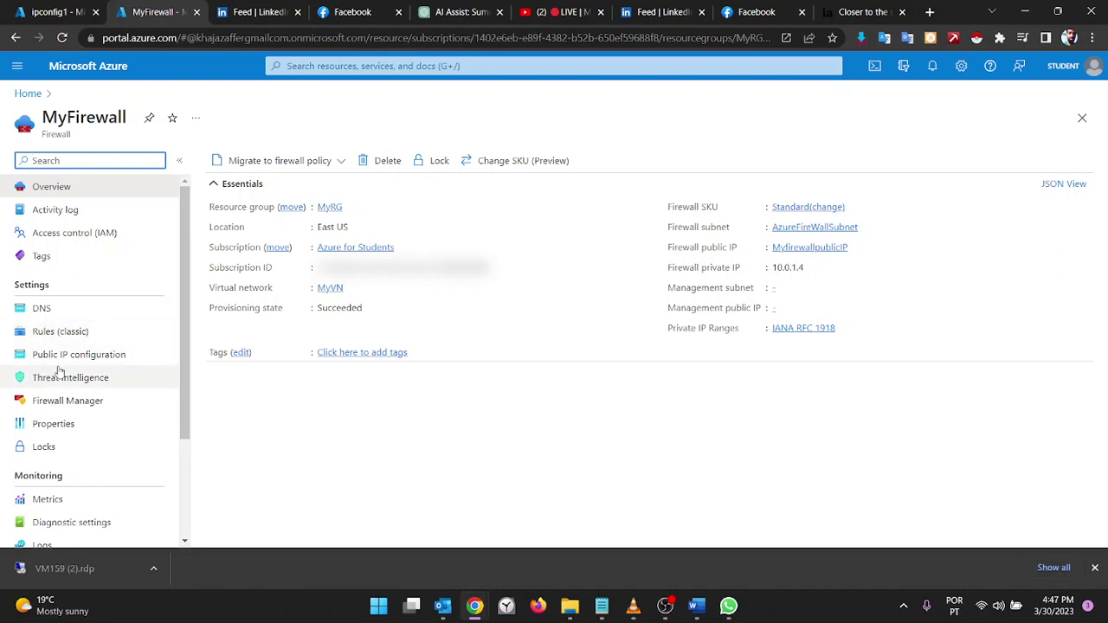
left_click(90, 363)
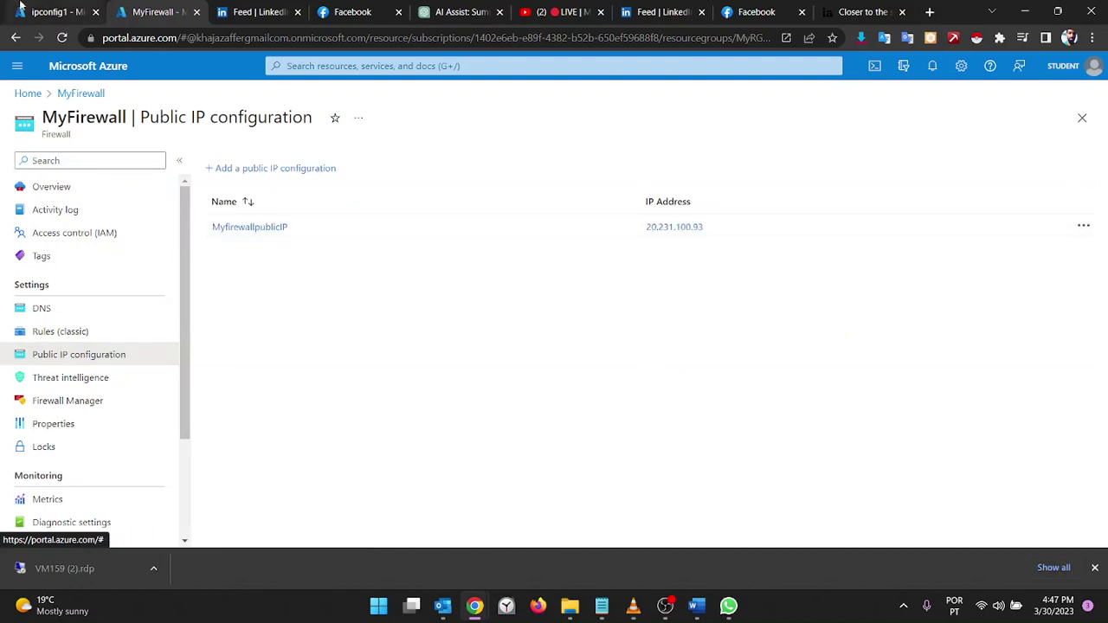
left_click(20, 7)
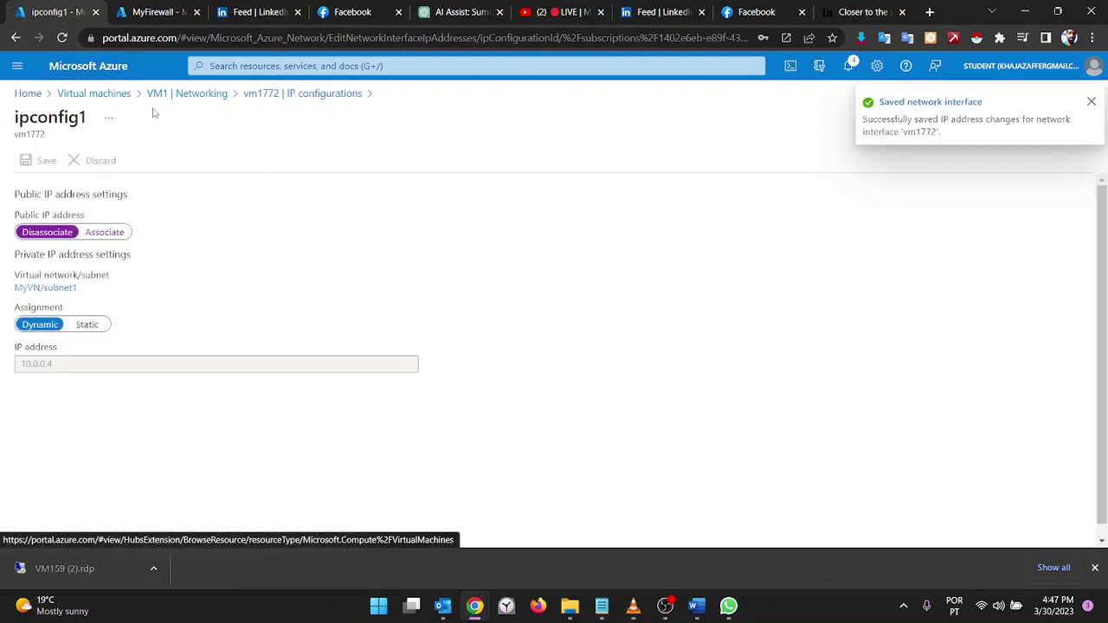
left_click(97, 93)
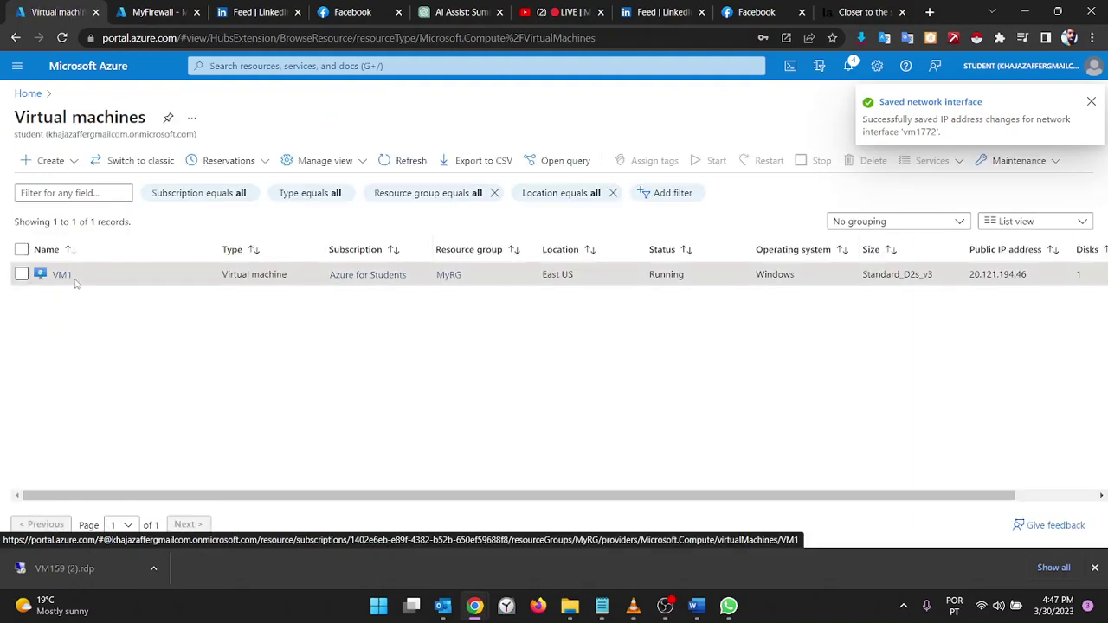
Download VM1's RDP file from its Connect > RDP page
left_click(62, 276)
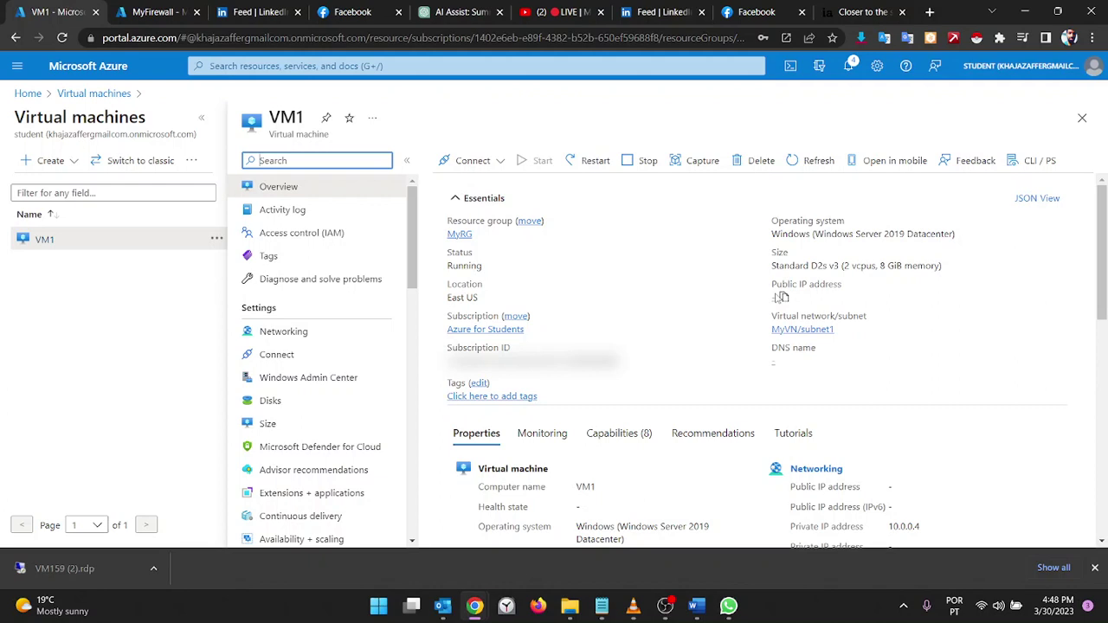
left_click(468, 161)
left_click(449, 186)
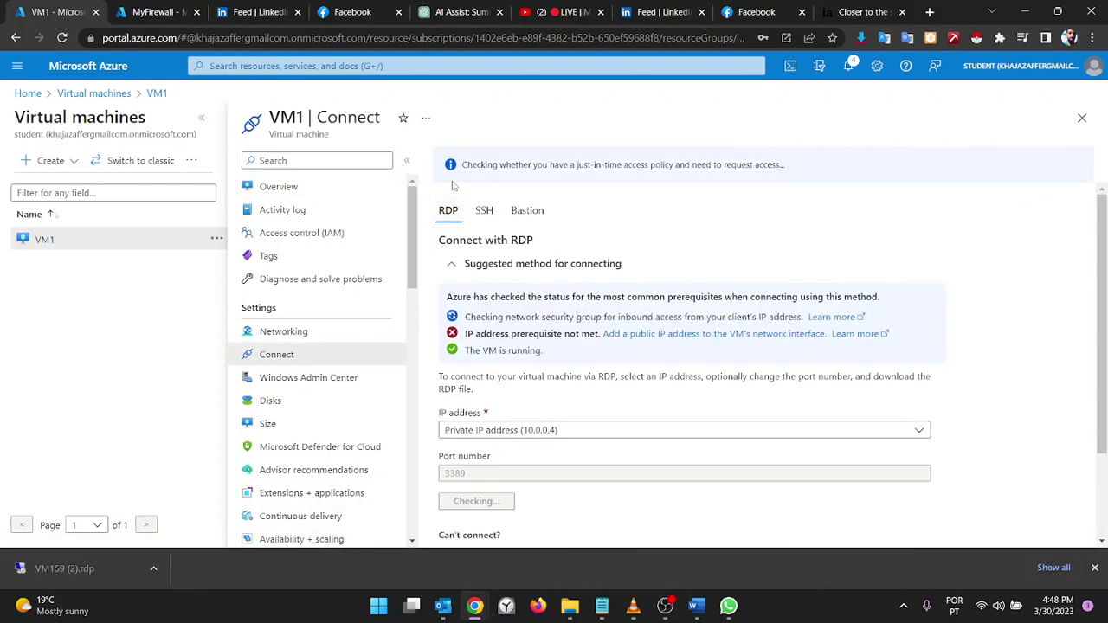
left_click(454, 503)
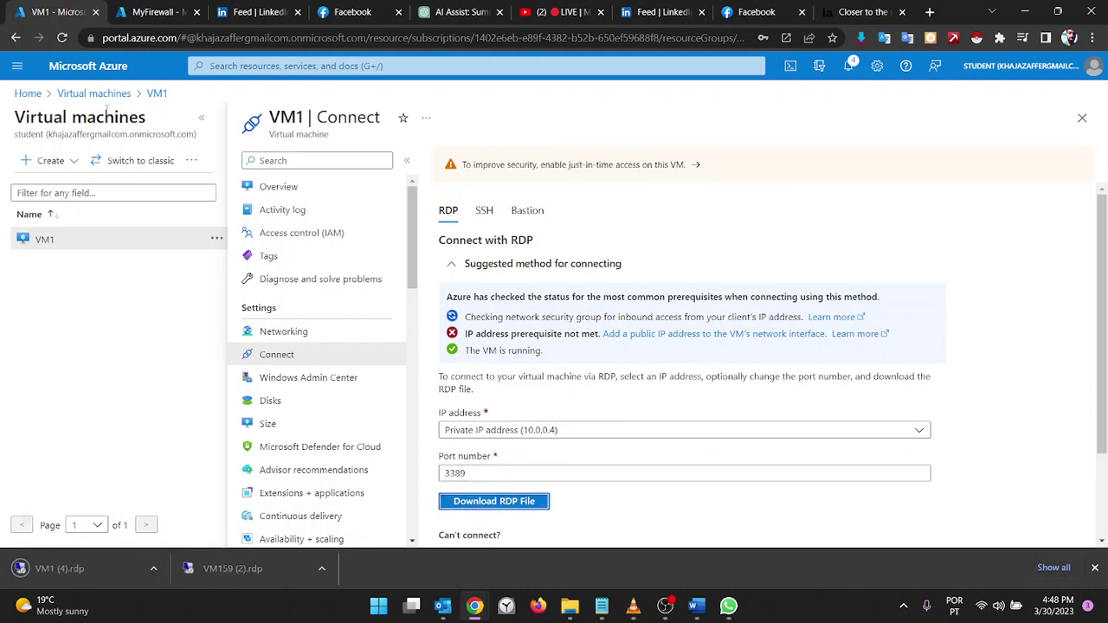
left_click(157, 93)
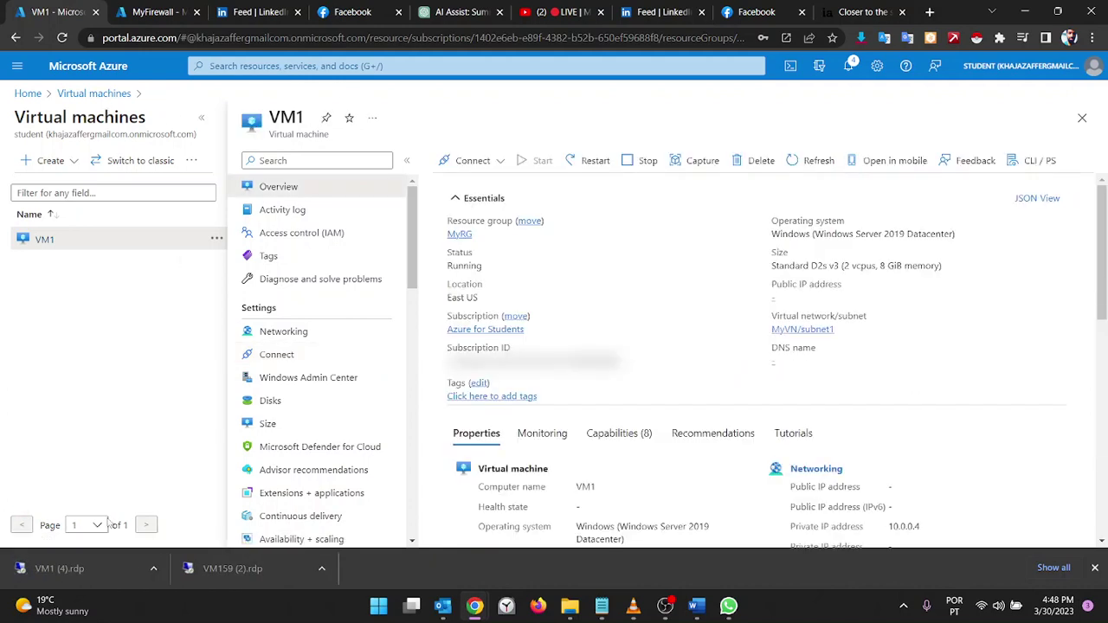
Try connecting to VM1 with the RDP file, dismiss the failure error, and return to MyFirewall
left_click(91, 568)
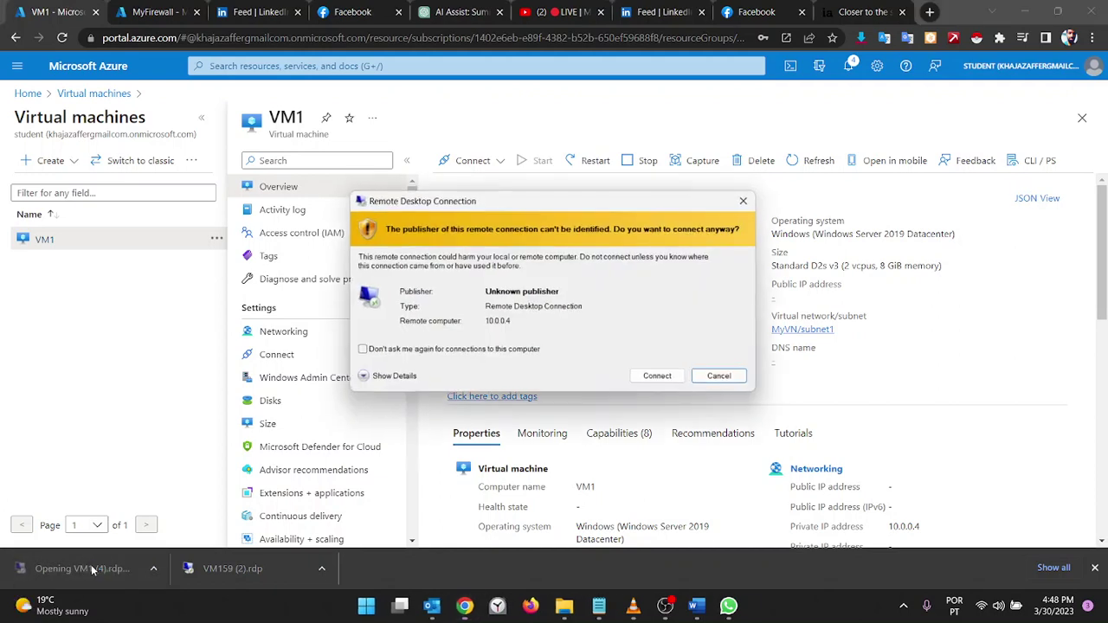
left_click(661, 378)
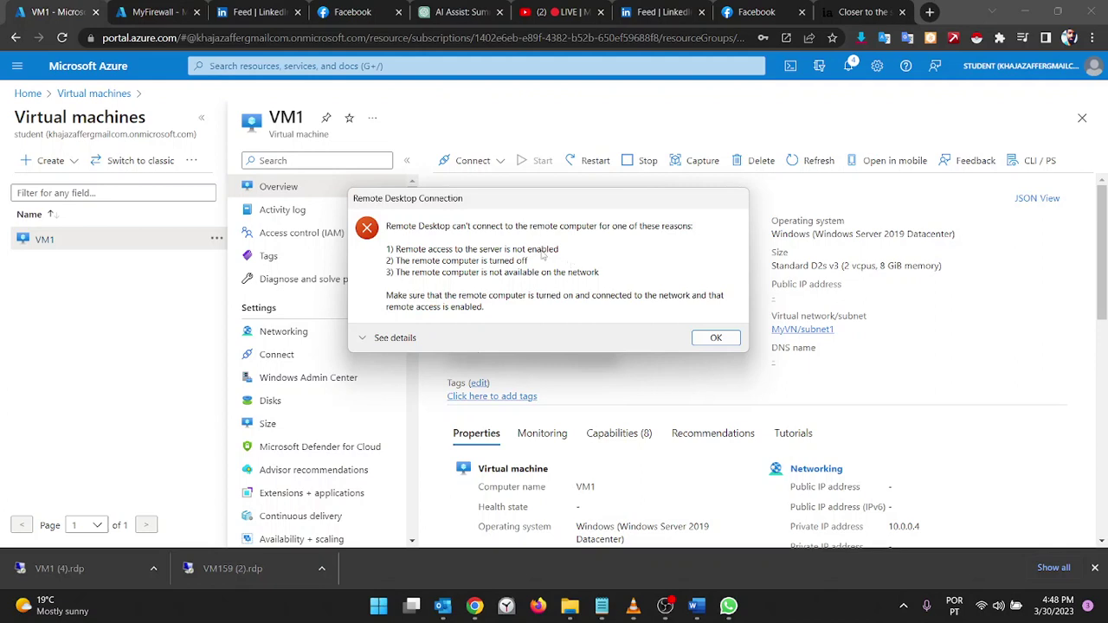
left_click(724, 337)
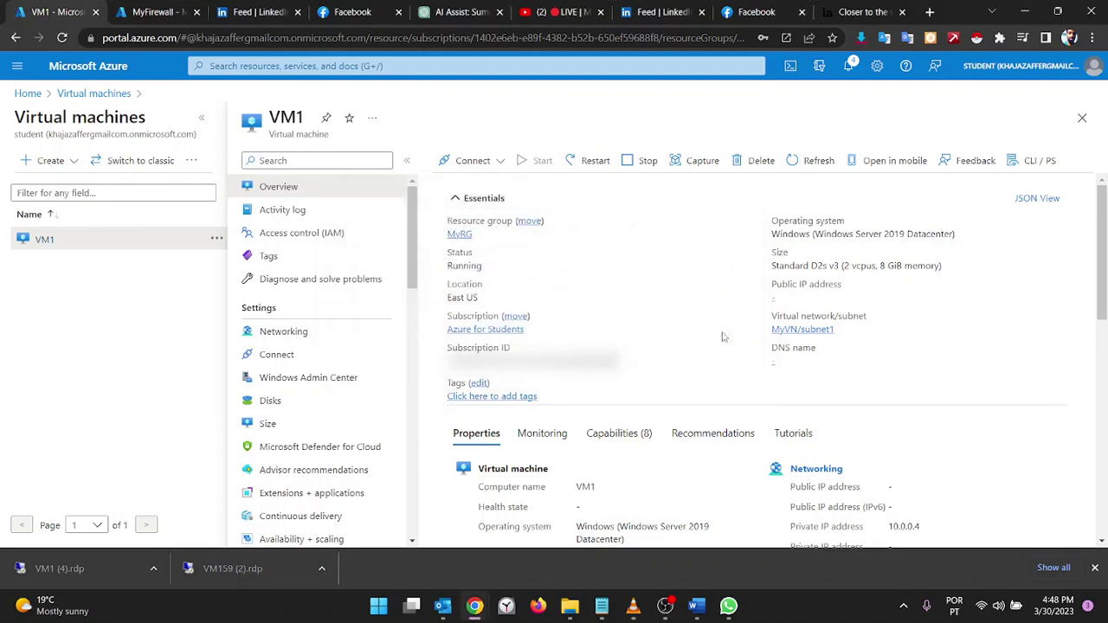
left_click(156, 10)
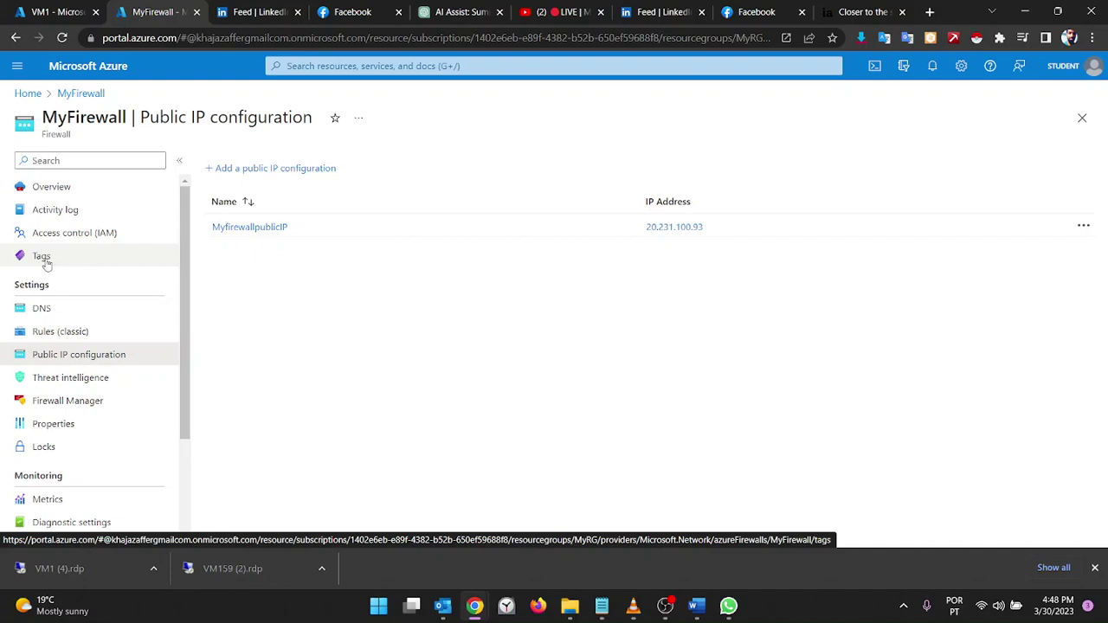
Start a classic NAT rule collection named allowing_RDP with priority 200
left_click(67, 333)
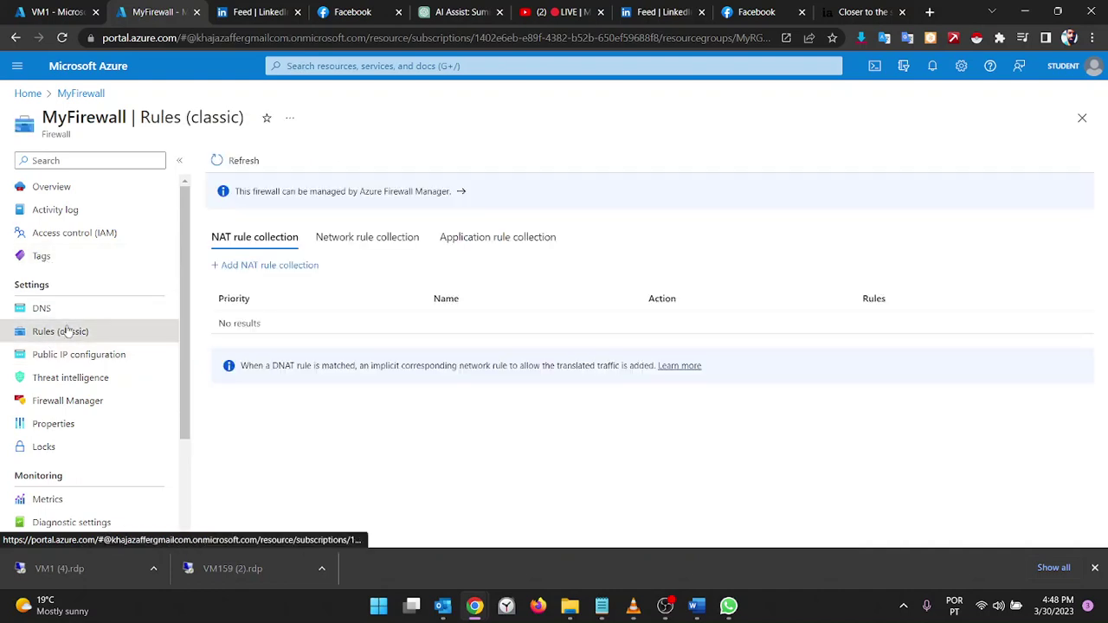
left_click(253, 267)
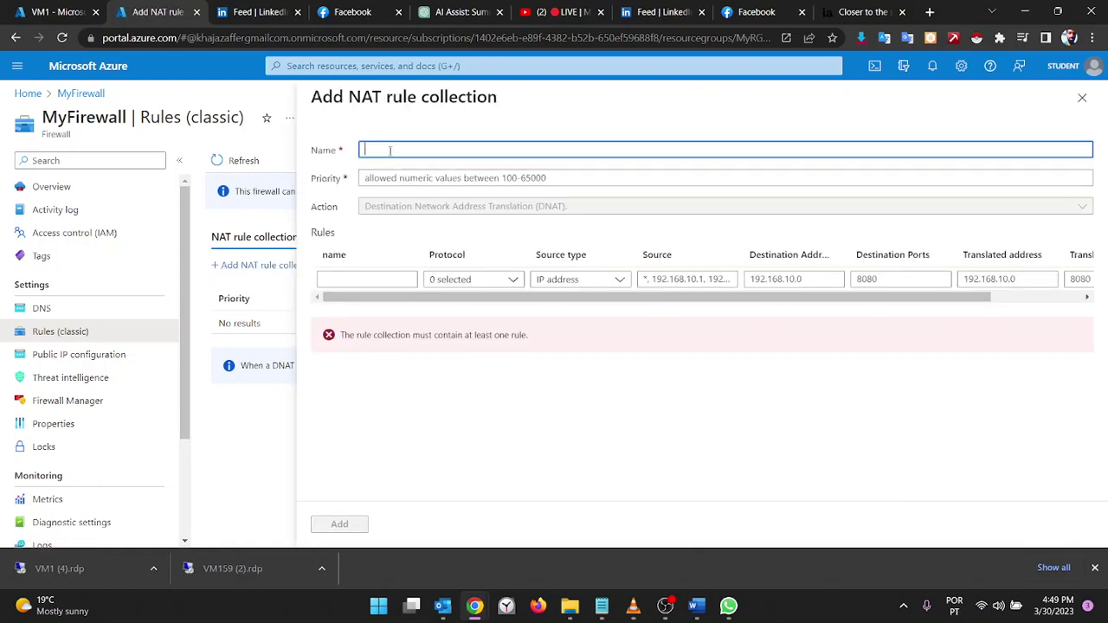
type("allowing")
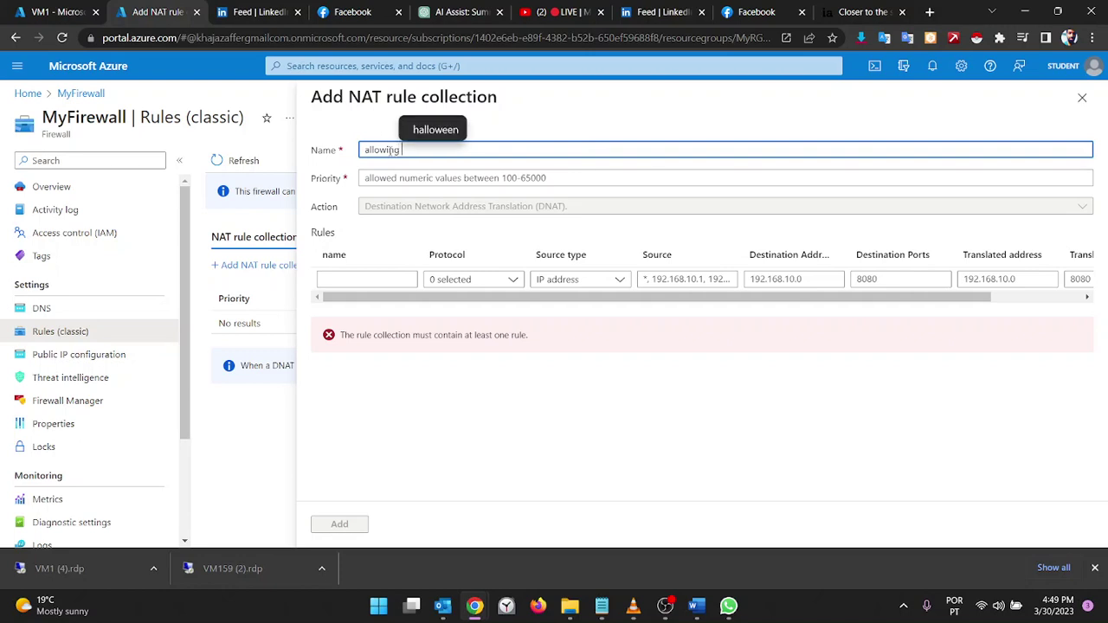
type("_RDP")
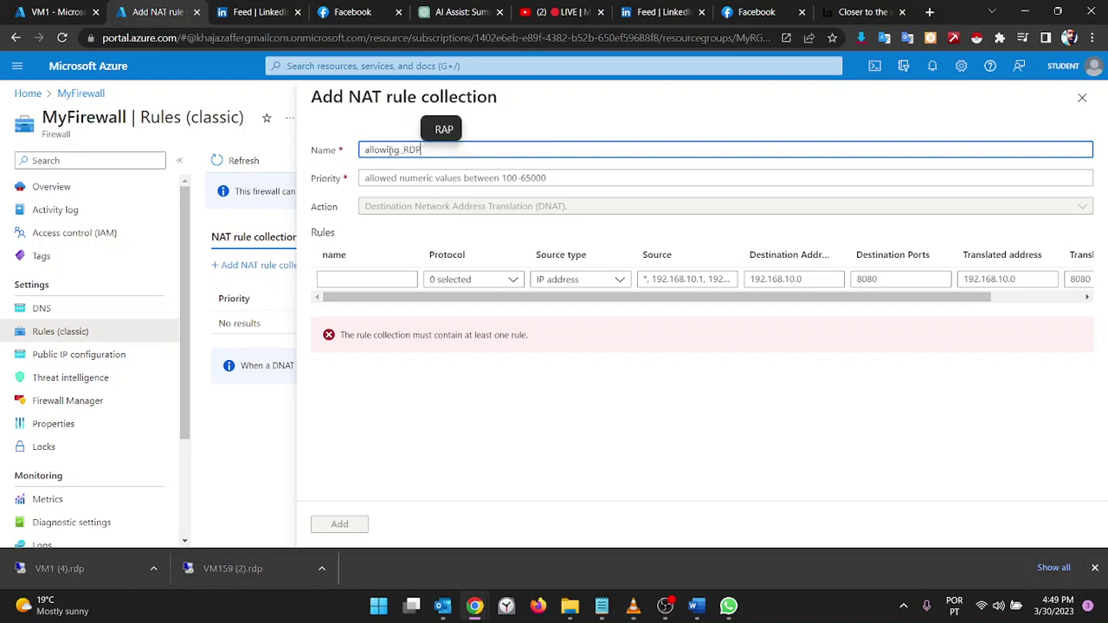
key("Tab")
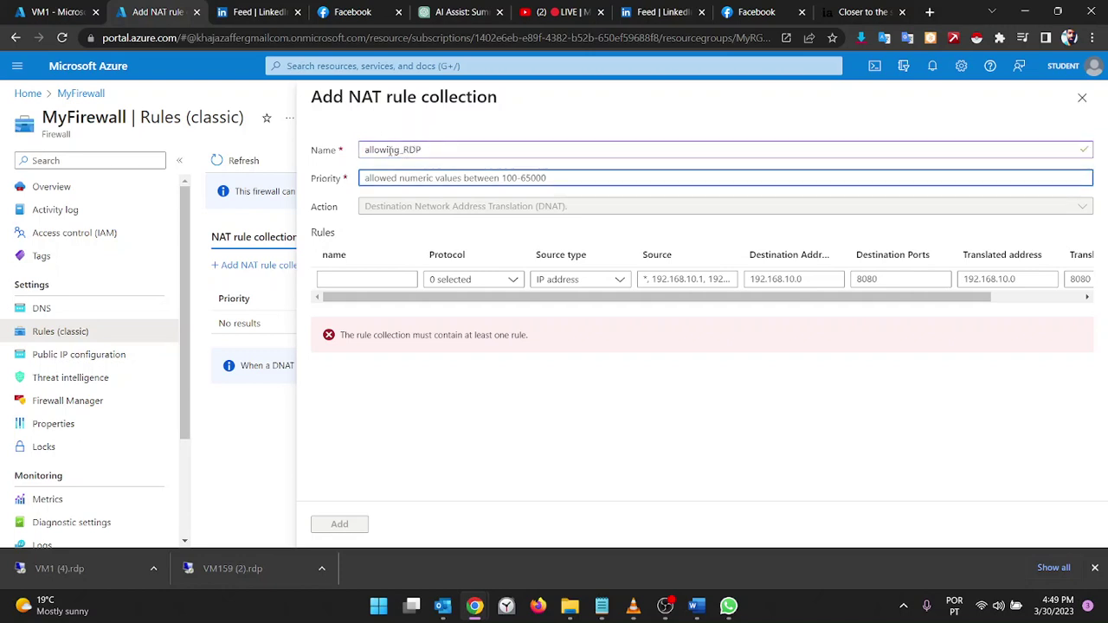
type("2")
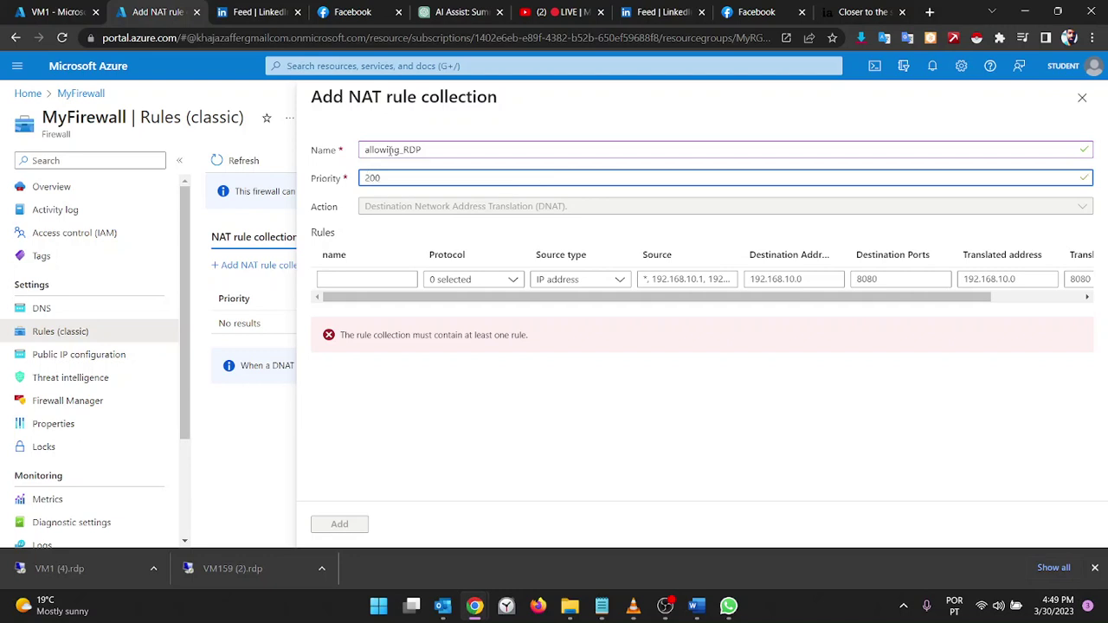
type("00")
key("Tab")
key("Tab")
key("Tab")
key("Tab")
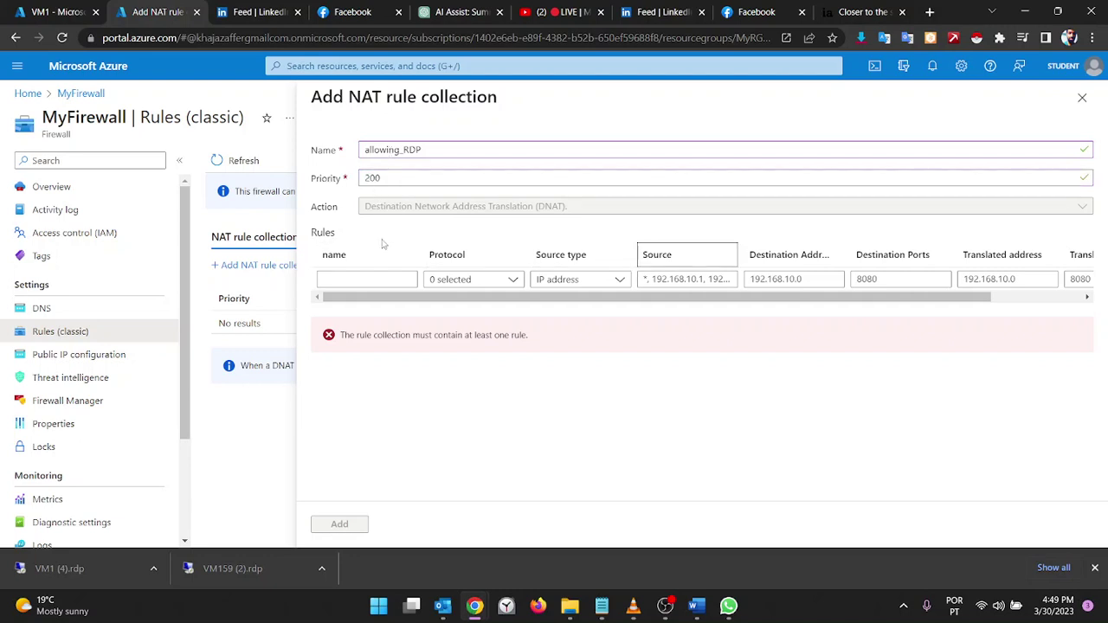
Add rule allowing_RDP using protocol TCP and source address *
left_click(357, 280)
type("allwoin")
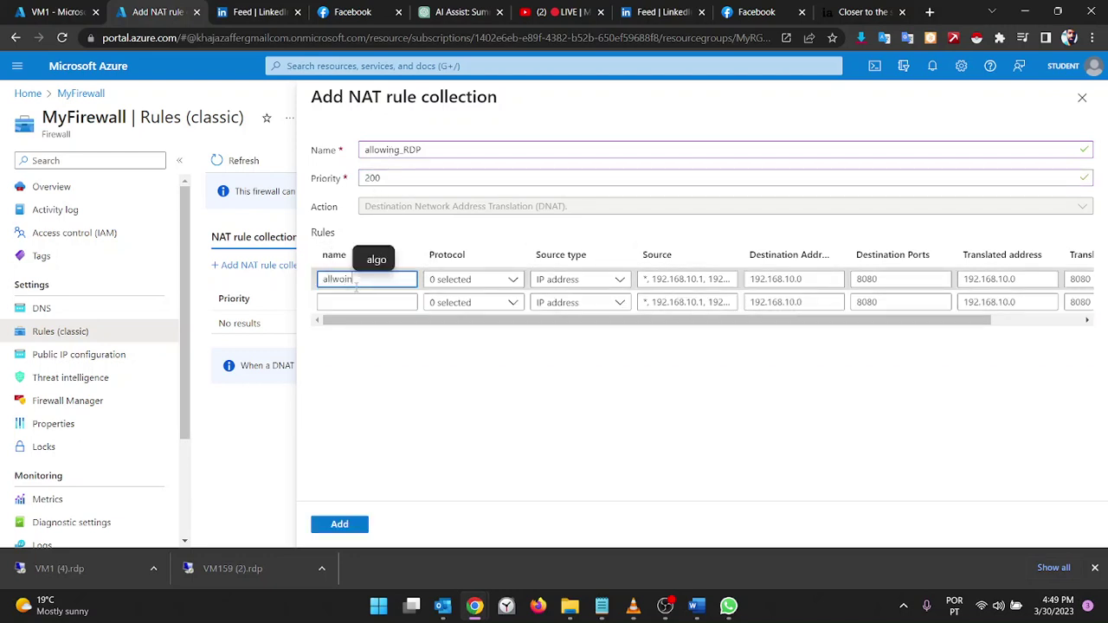
key("BackSpace")
key("BackSpace")
key("BackSpace")
key("BackSpace")
type("owing_")
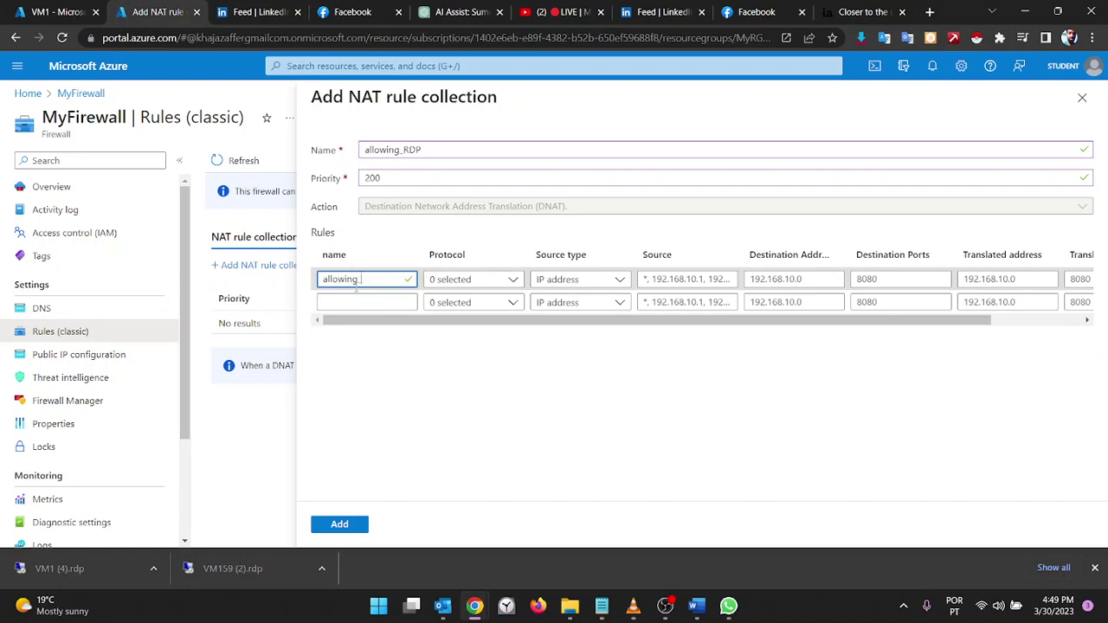
type("RDP")
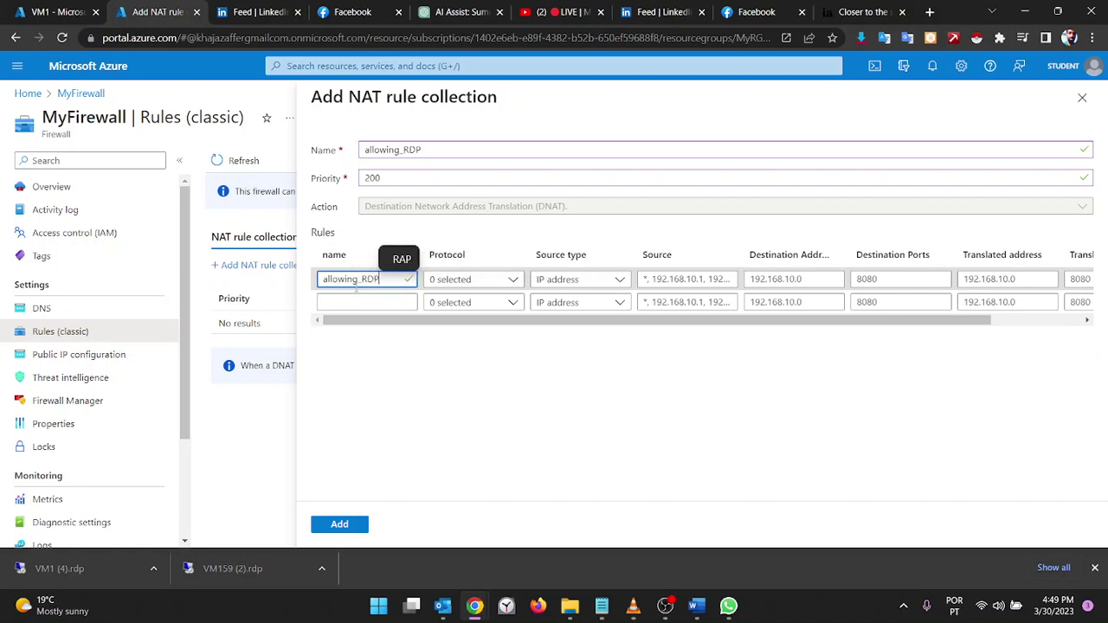
key("Tab")
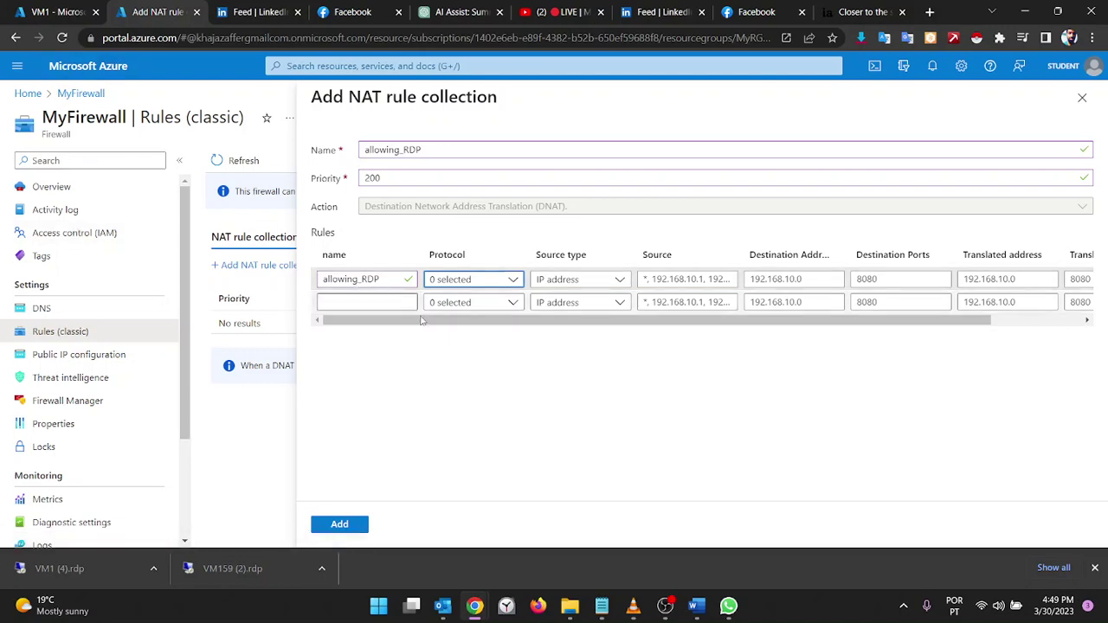
left_click(485, 280)
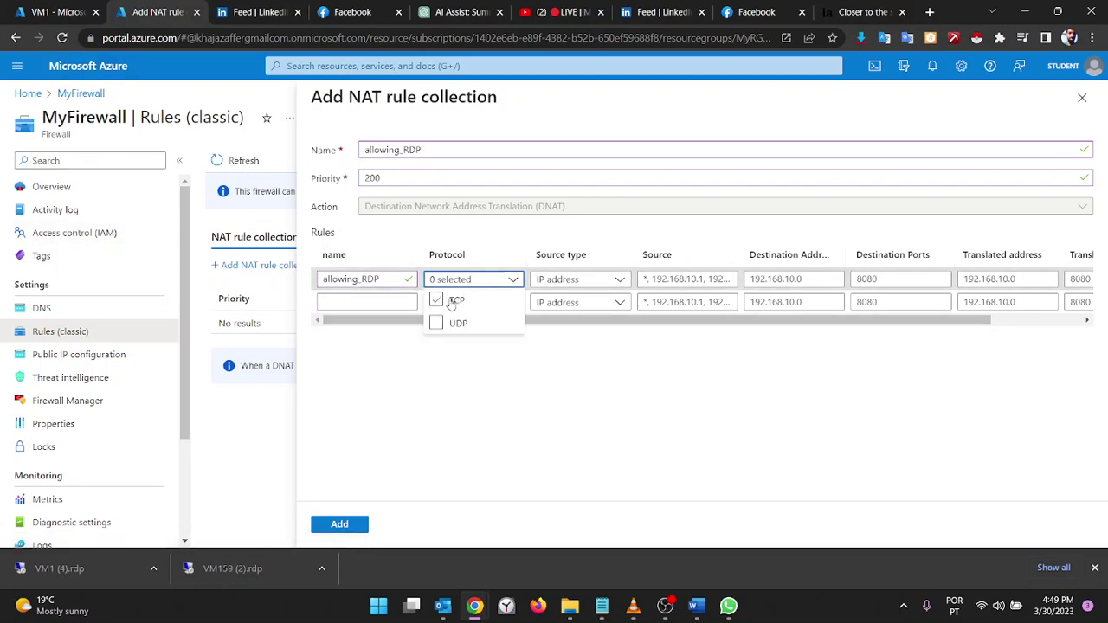
left_click(451, 300)
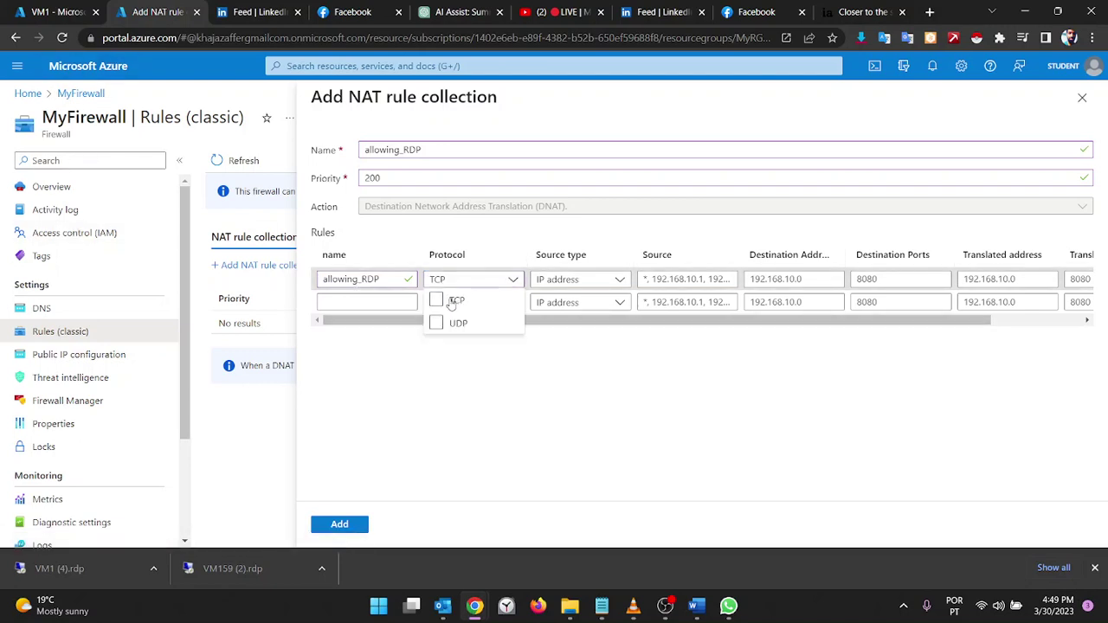
left_click(563, 280)
left_click(668, 278)
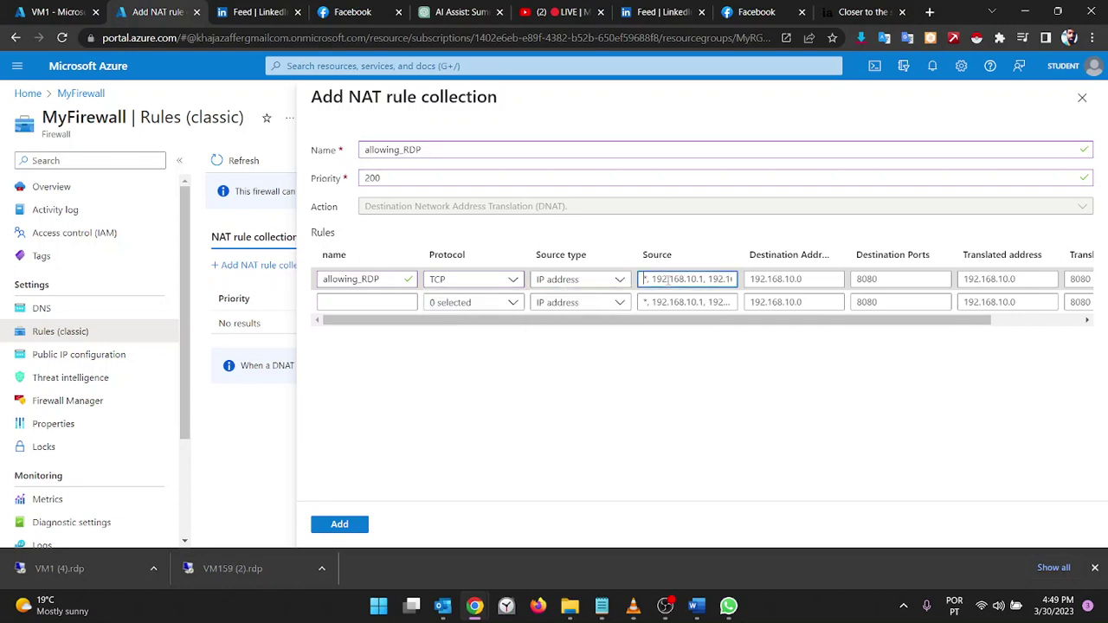
type("*")
key("Tab")
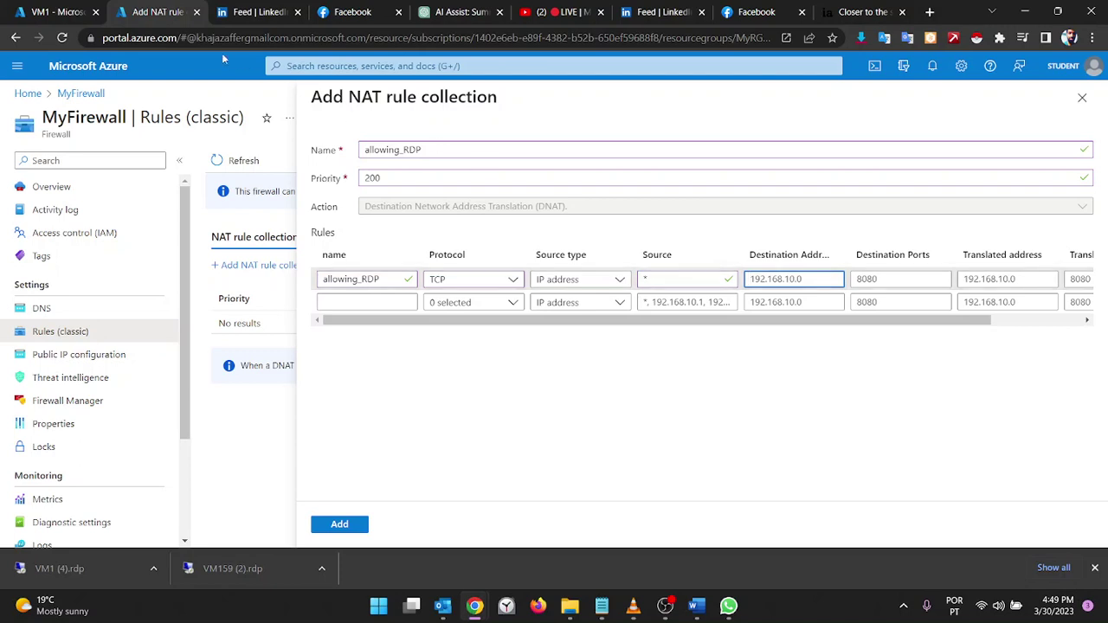
left_click(53, 10)
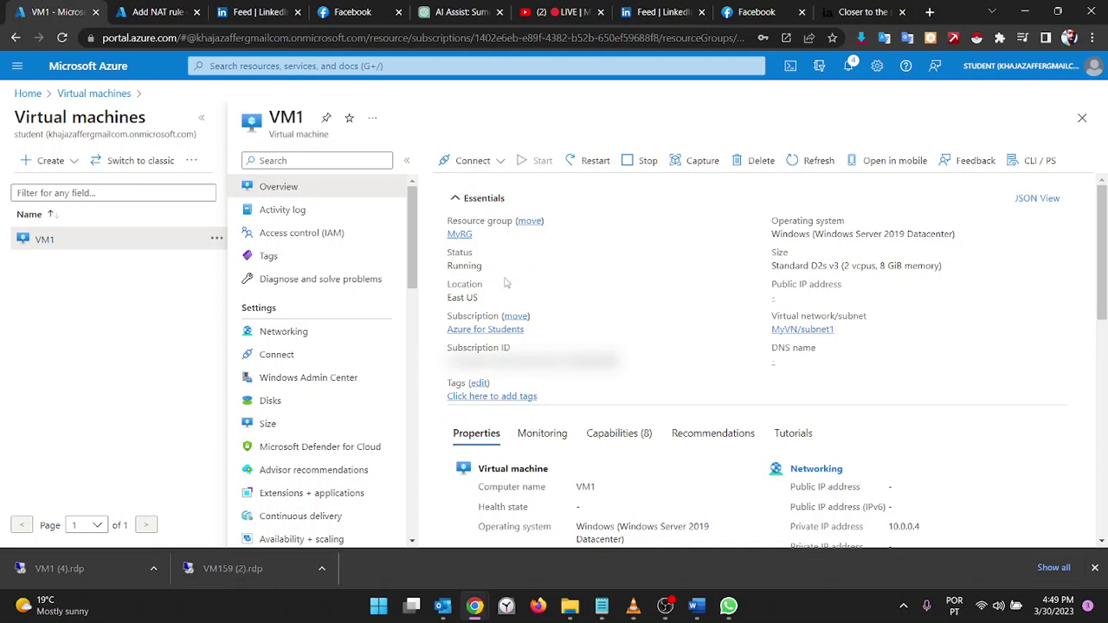
Refresh the VM list, then find and copy MyFirewall's public IP 20.231.100.93
left_click(87, 96)
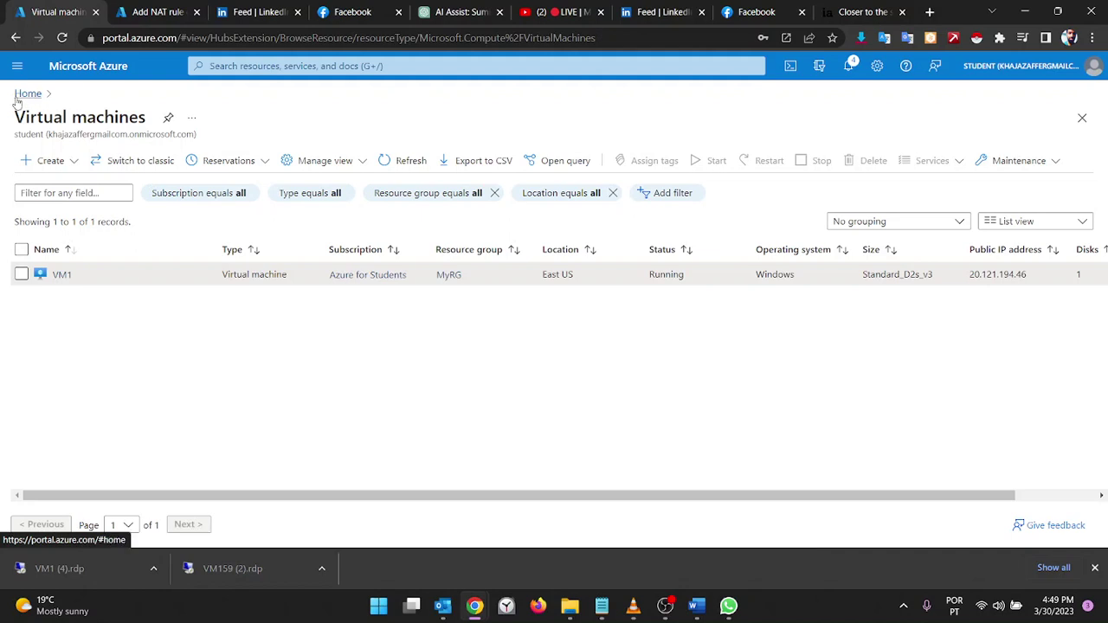
left_click(385, 162)
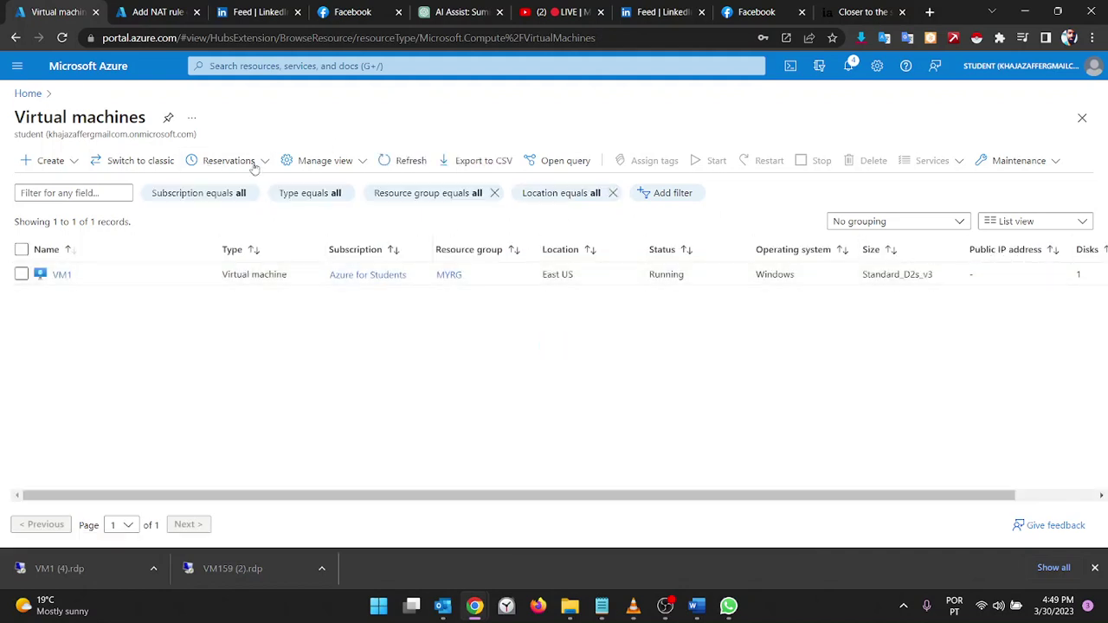
left_click(37, 94)
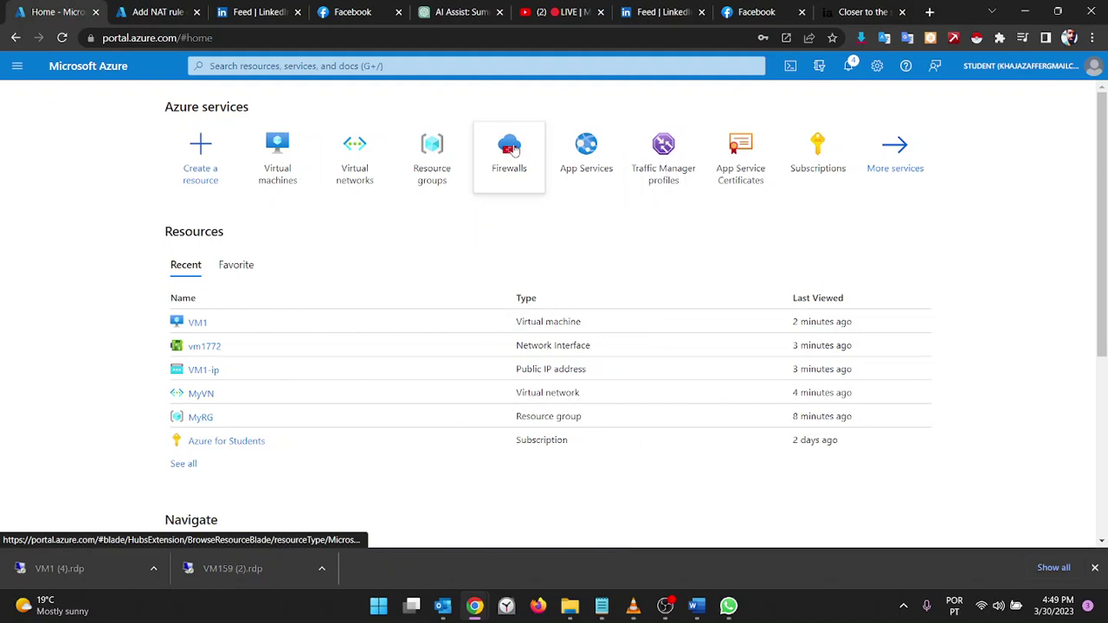
left_click(513, 149)
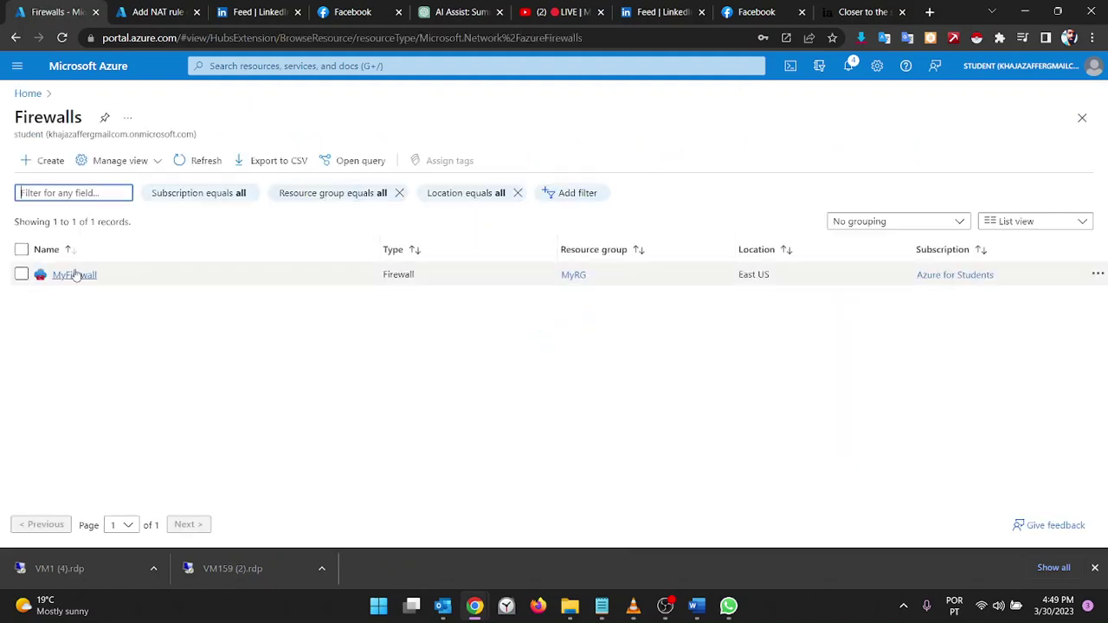
left_click(74, 276)
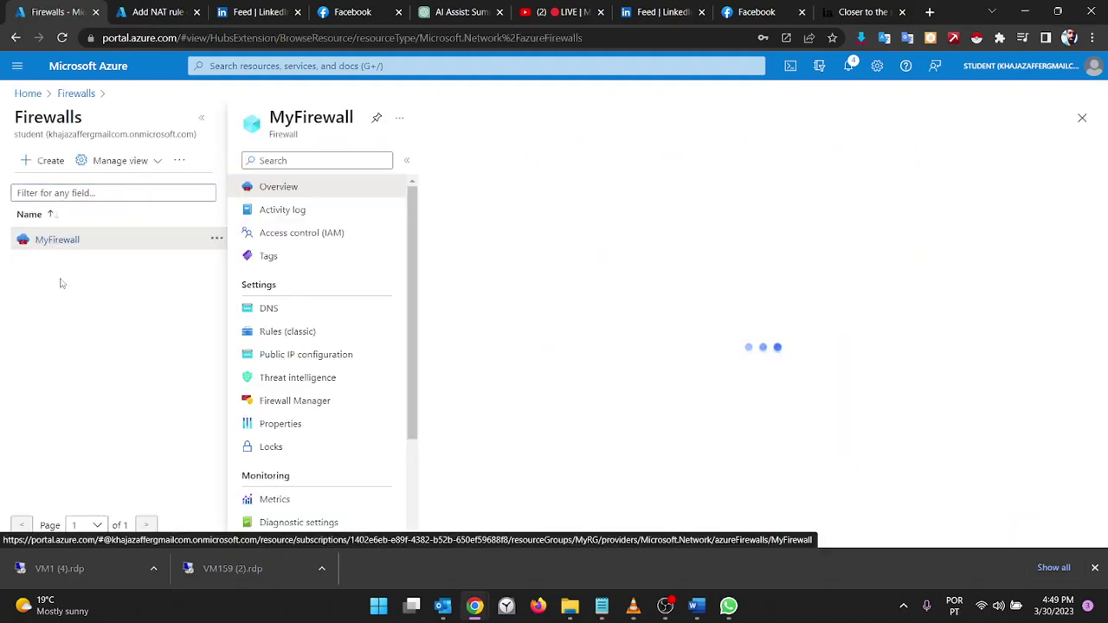
left_click(320, 355)
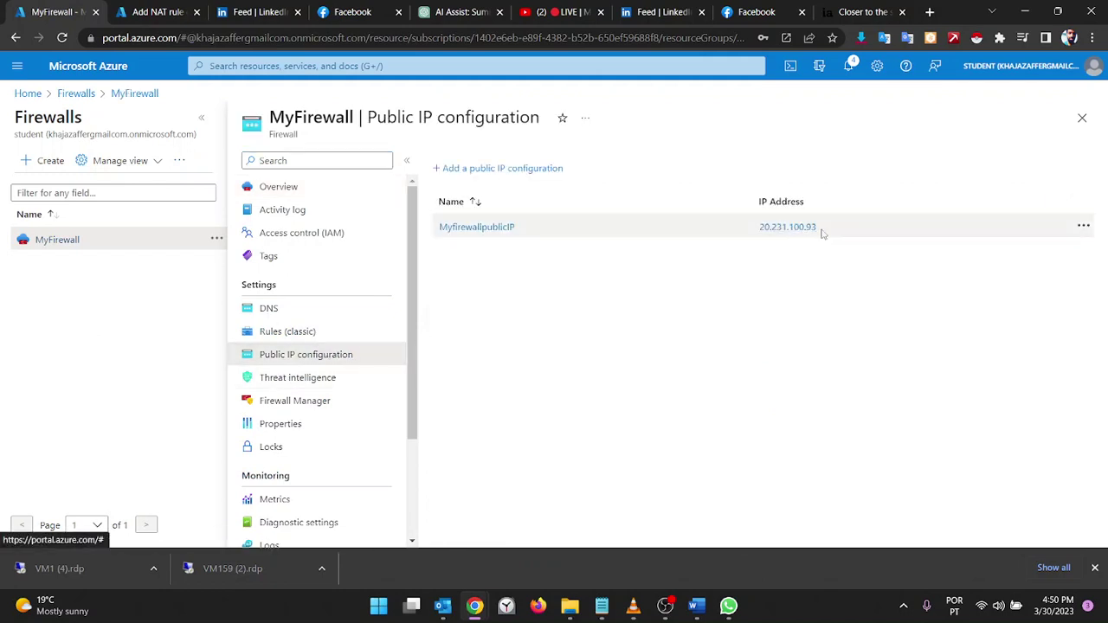
left_click_drag(821, 230, 733, 230)
key("ctrl+c")
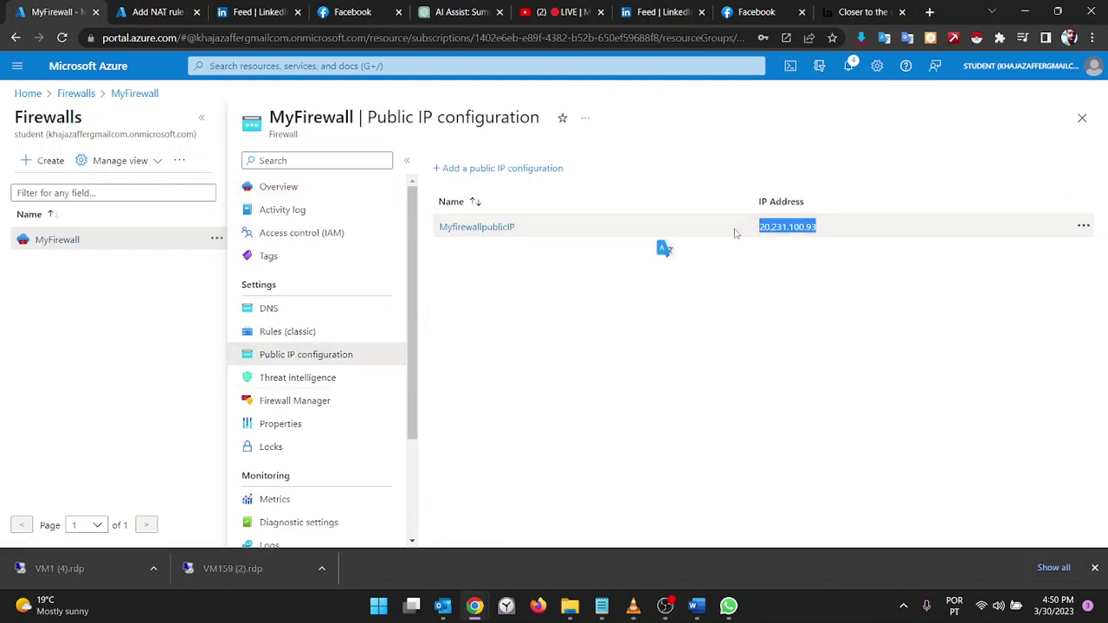
left_click(152, 11)
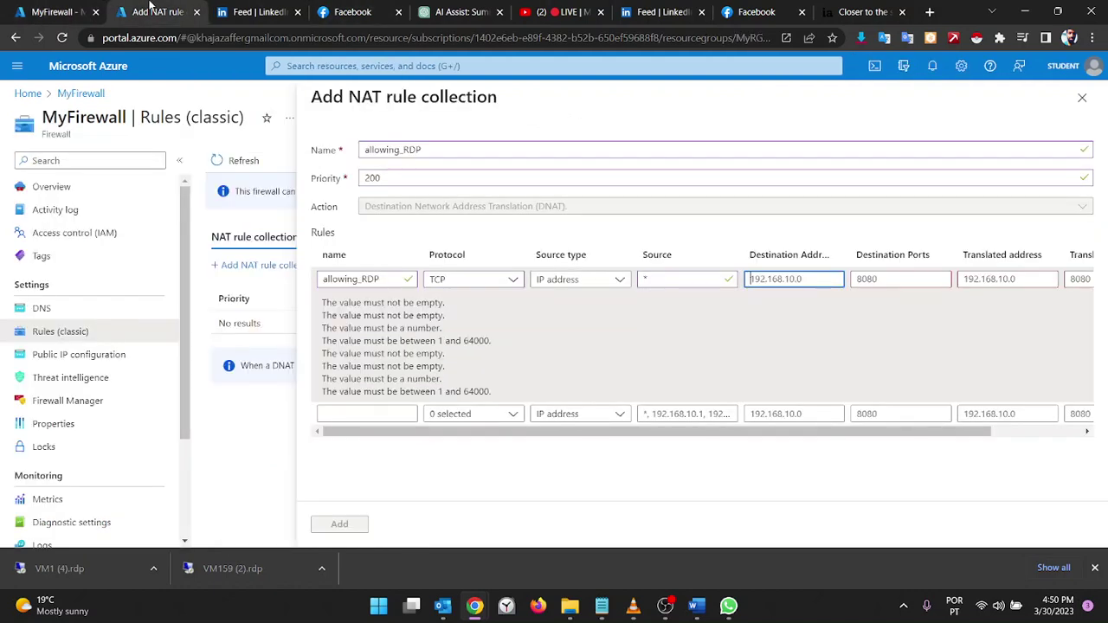
Give the allowing_RDP rule destination address 20.231.100.93 and destination port 3389
key("ctrl+v")
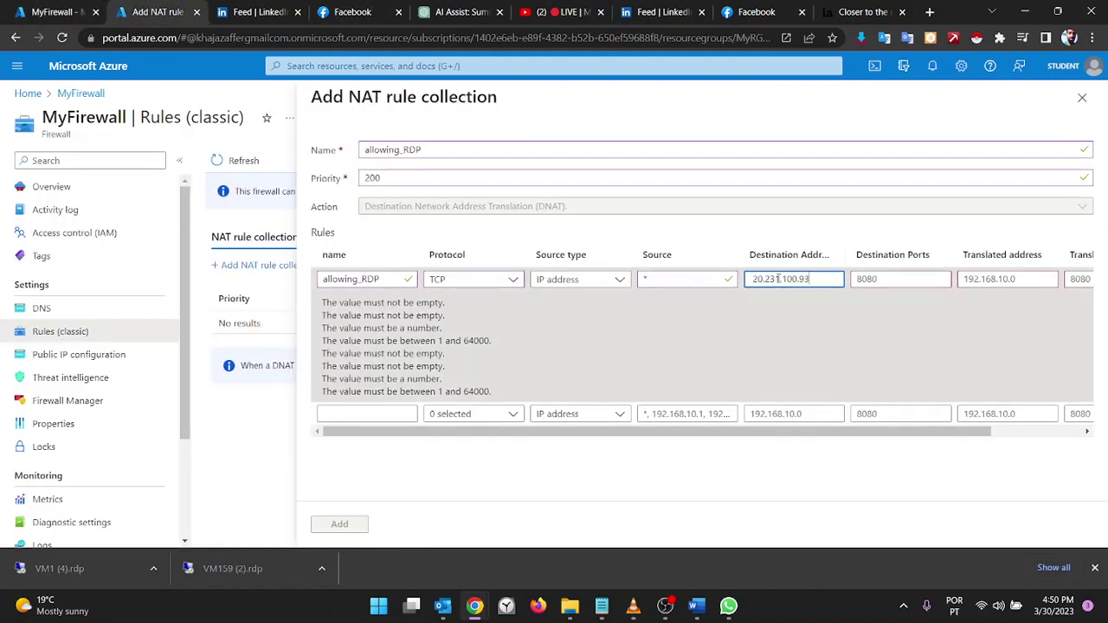
key("Tab")
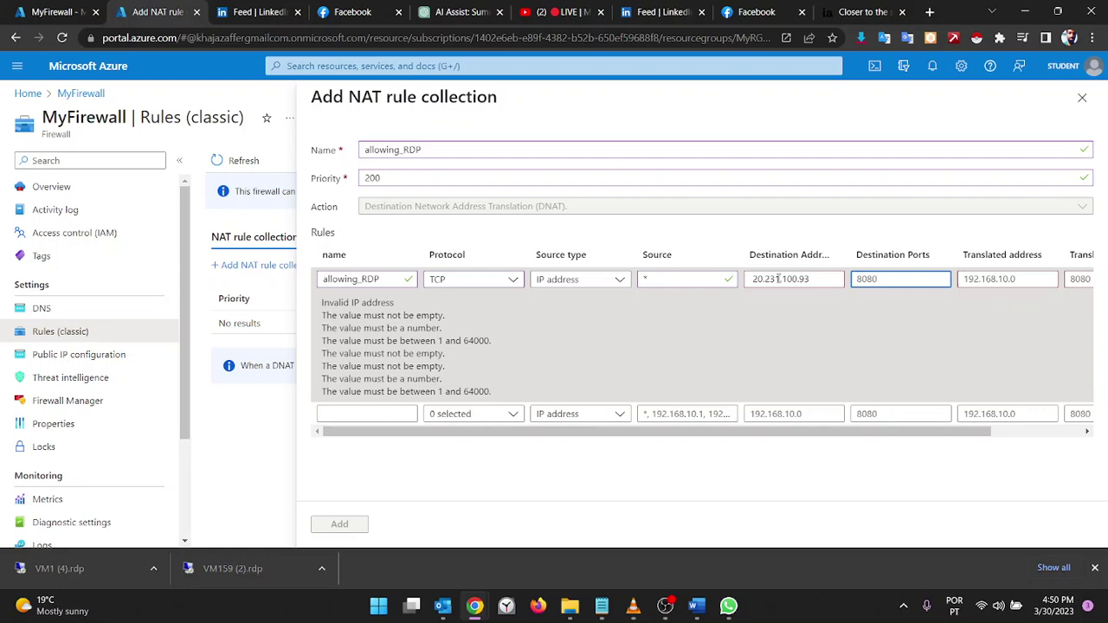
type("3389")
key("Tab")
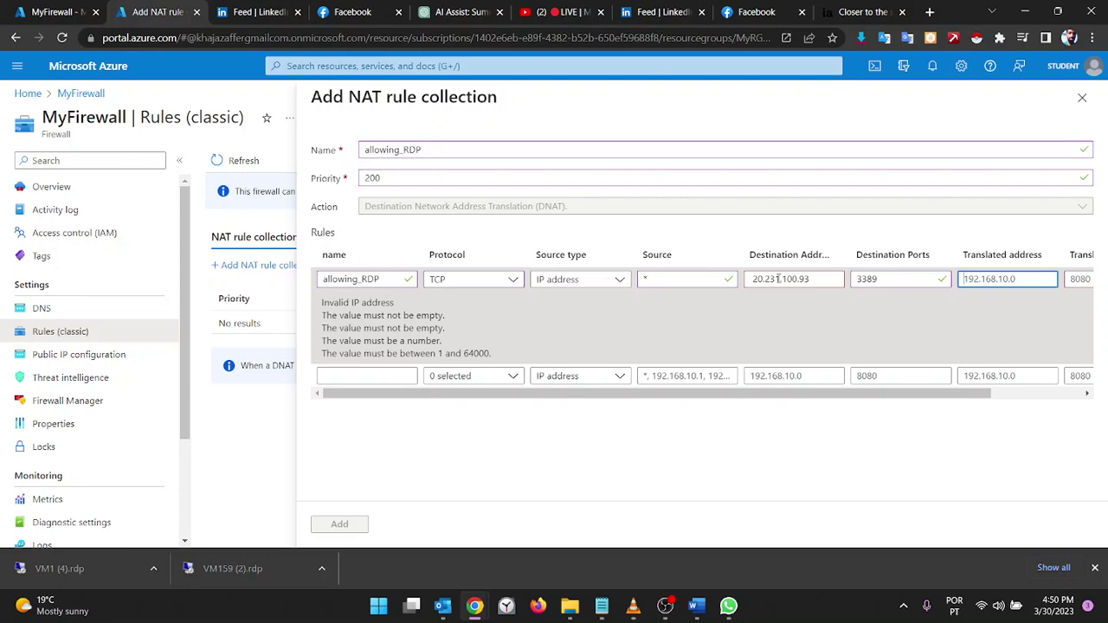
left_click(52, 10)
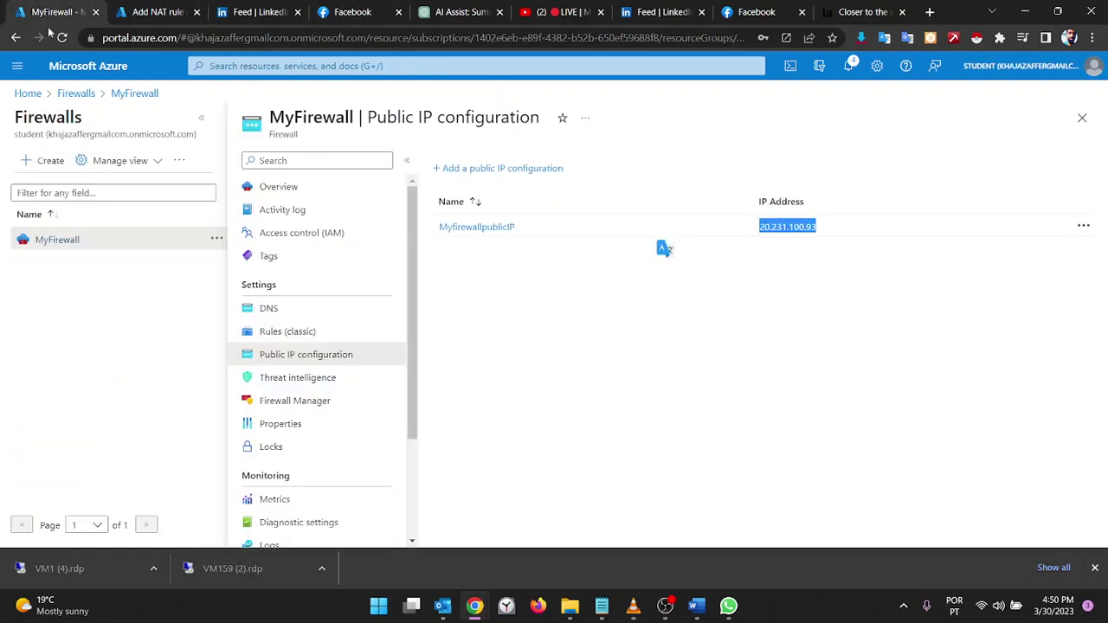
Open the MyVN virtual network from the Virtual networks list
left_click(39, 96)
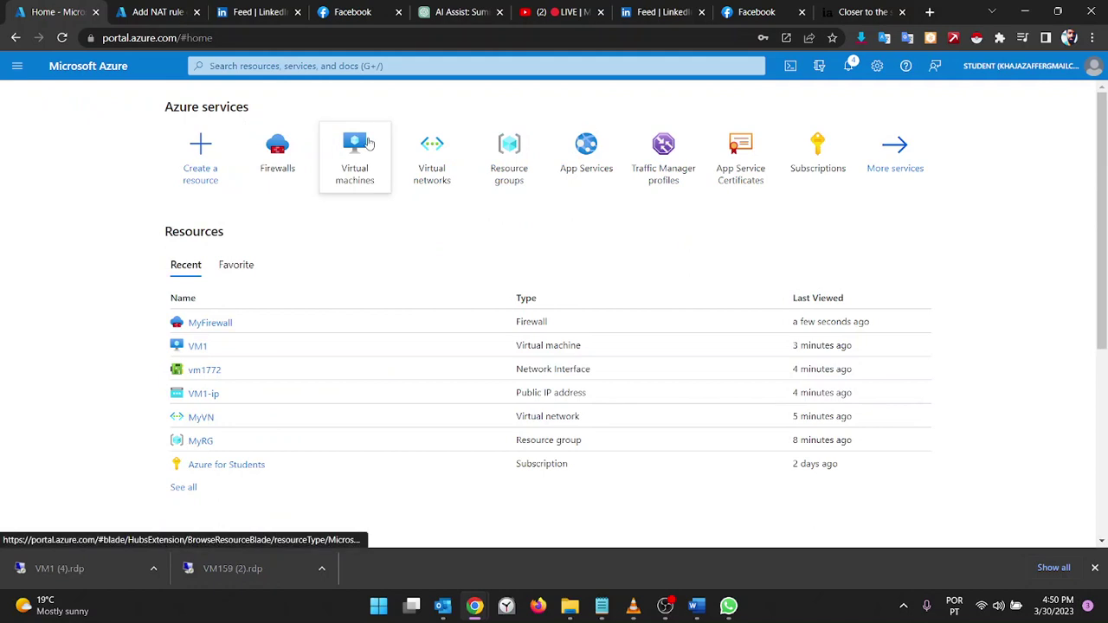
left_click(367, 144)
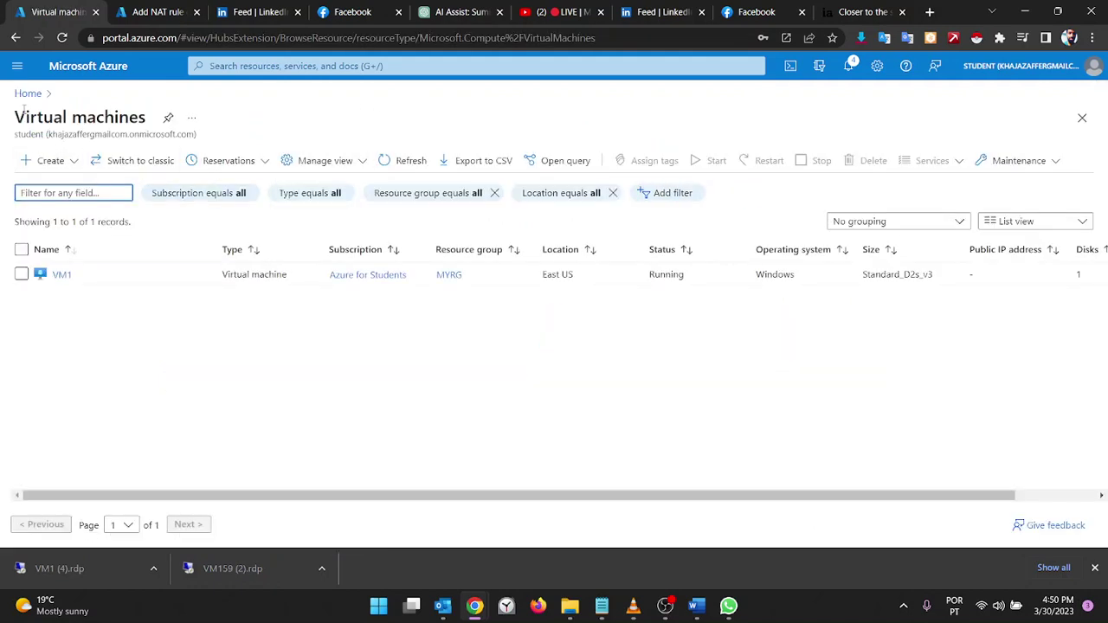
left_click(28, 94)
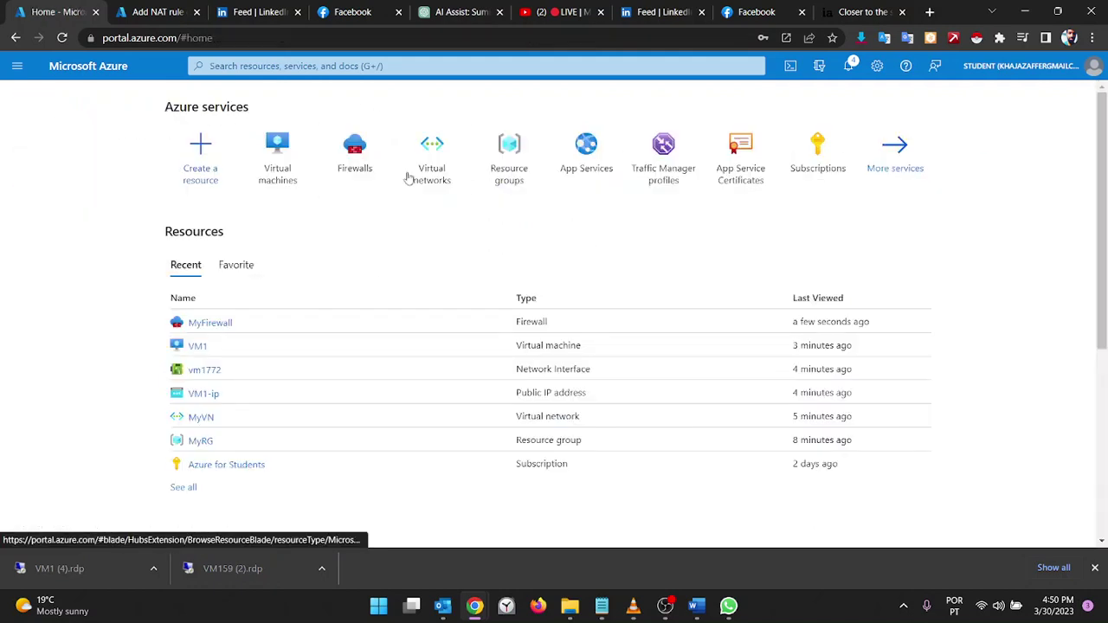
left_click(441, 177)
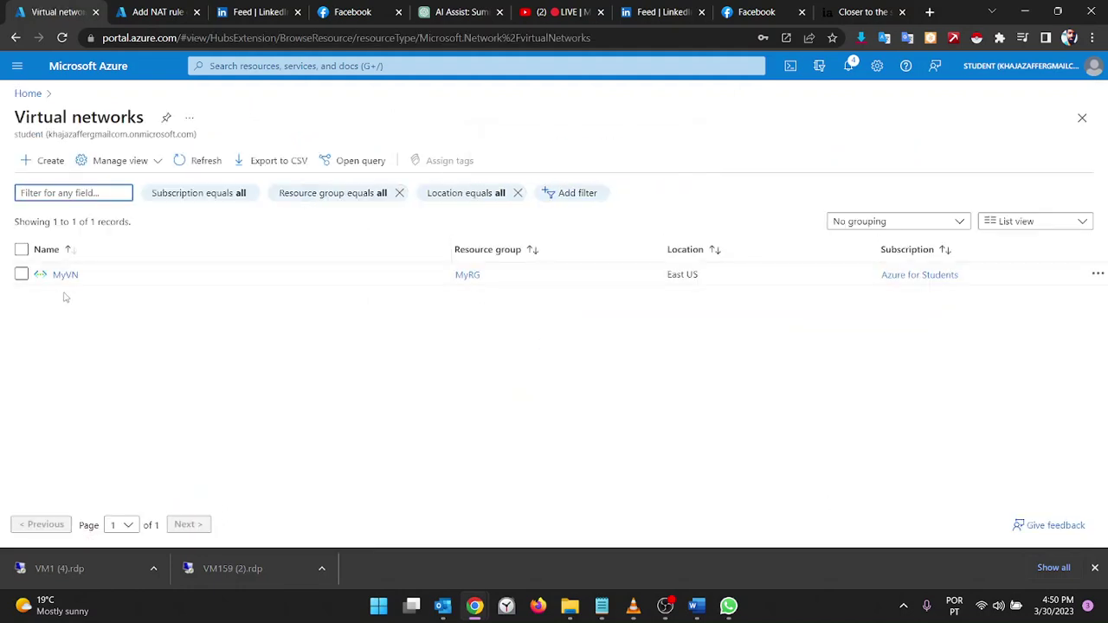
left_click(64, 275)
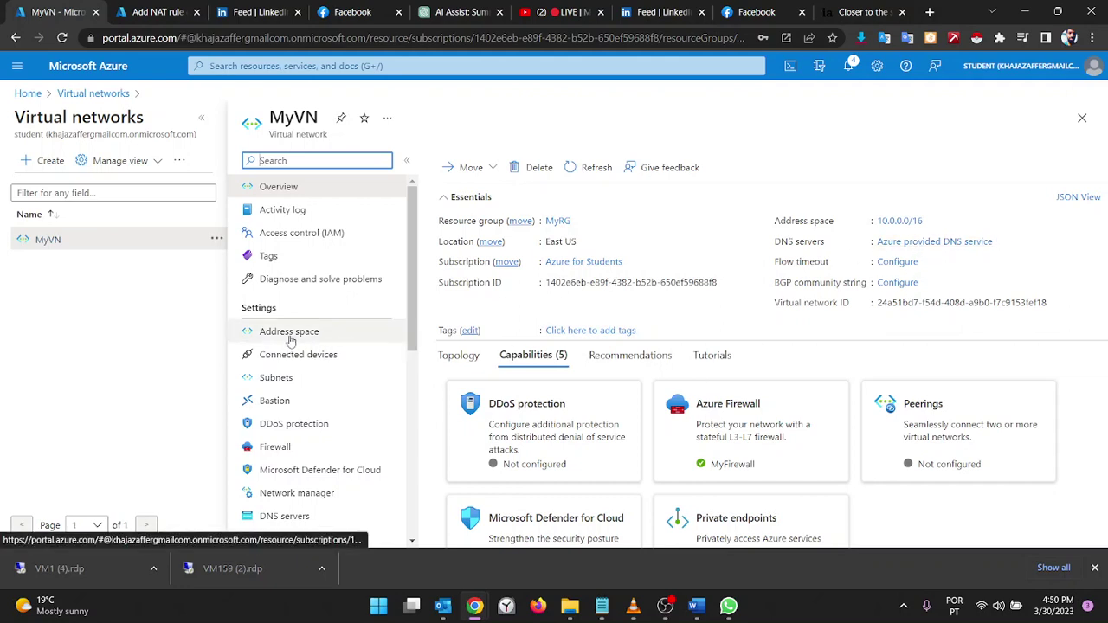
Check MyVN's address space and connected devices, then copy subnet1's range 10.0.0.0/24
scroll(312, 364, "down", 2)
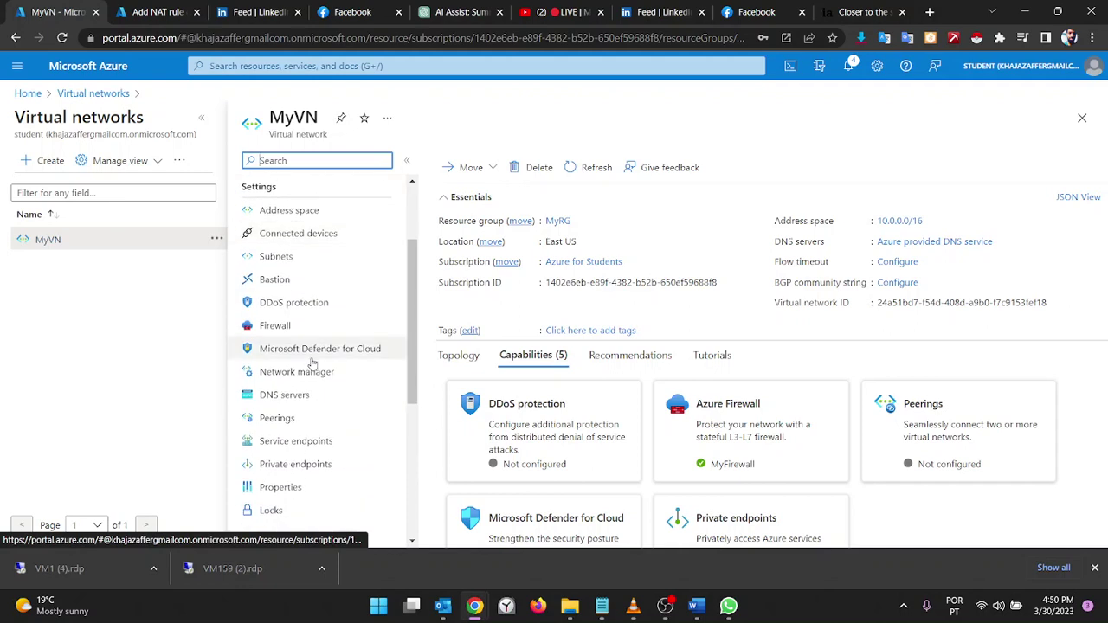
scroll(313, 365, "up", 2)
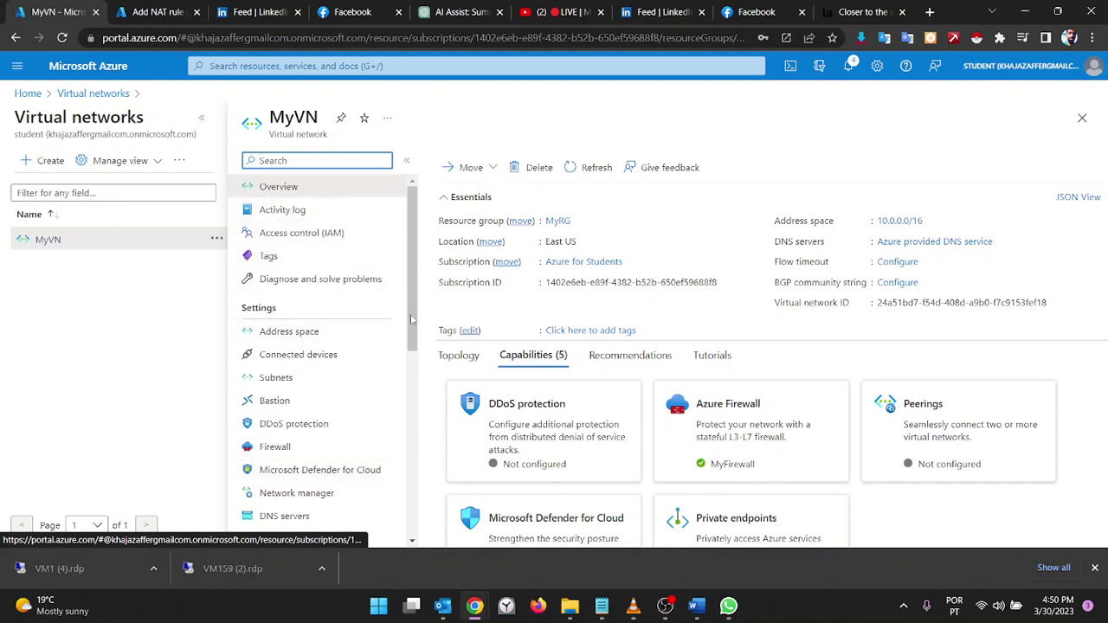
left_click(297, 331)
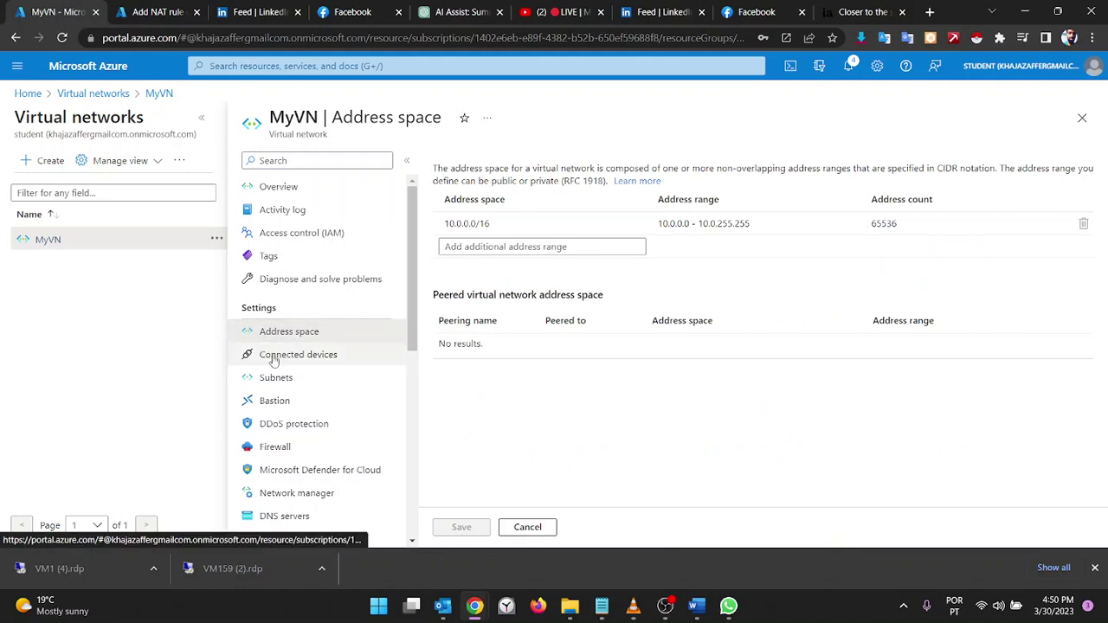
left_click(273, 360)
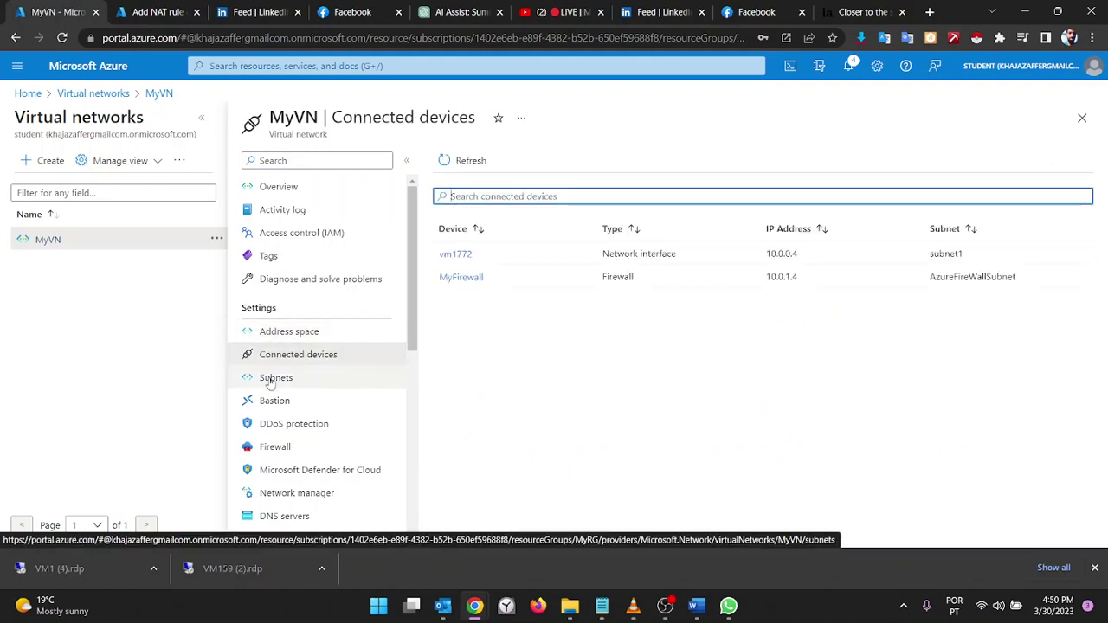
left_click(268, 378)
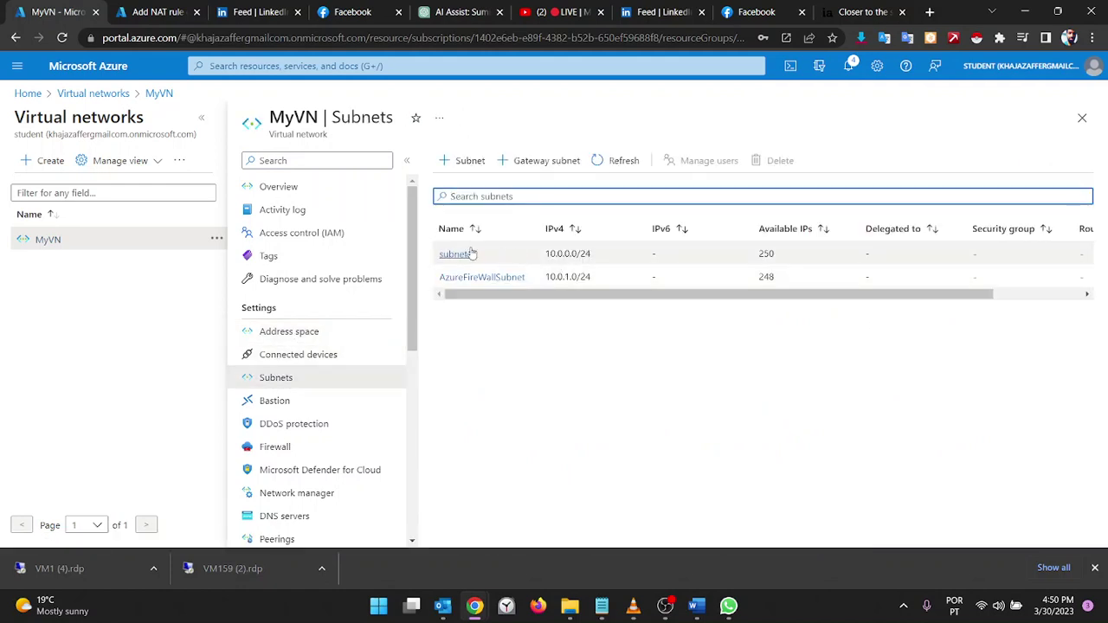
left_click_drag(594, 257, 549, 253)
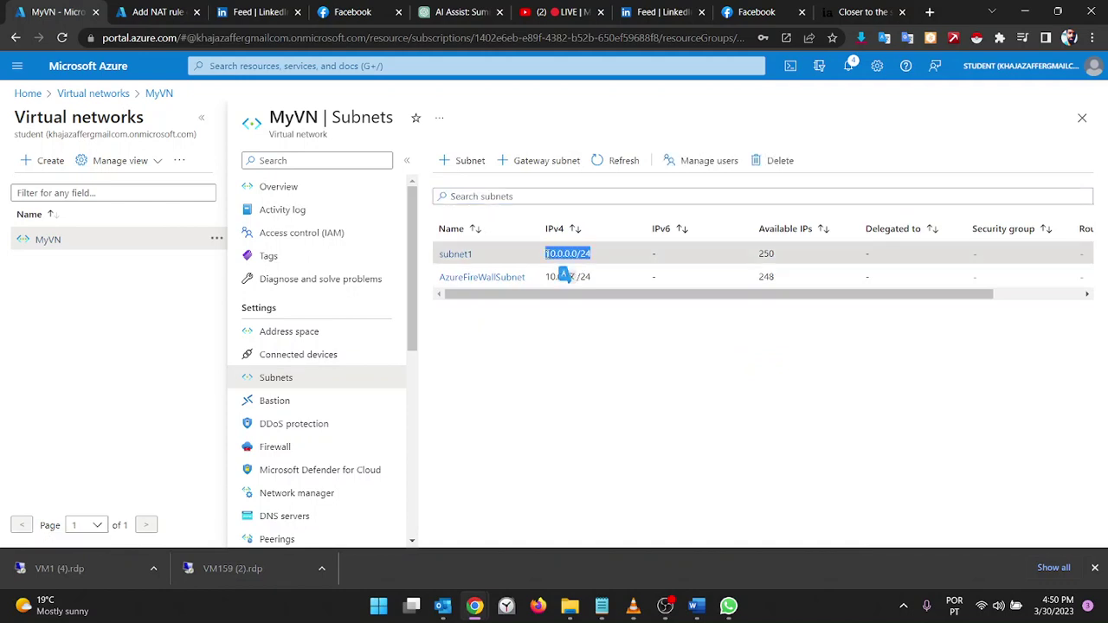
key("ctrl+Tab")
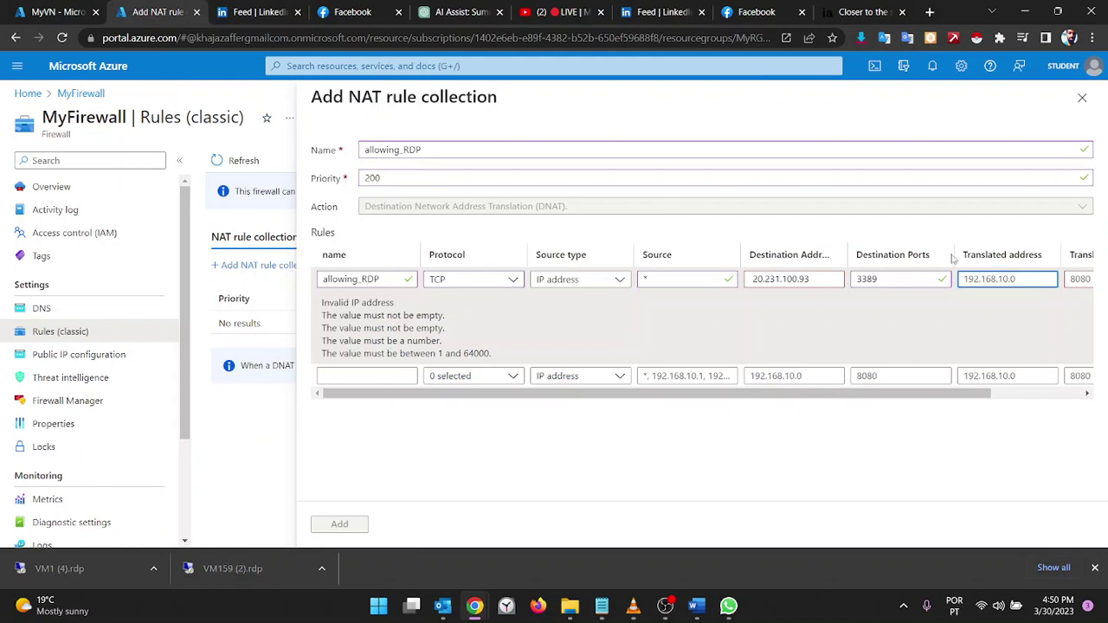
Enter translated address 10.0.0.0/24 and translated port 3389, then show the Word firewall diagram
key("ctrl+a")
type("10.0.0.0/24")
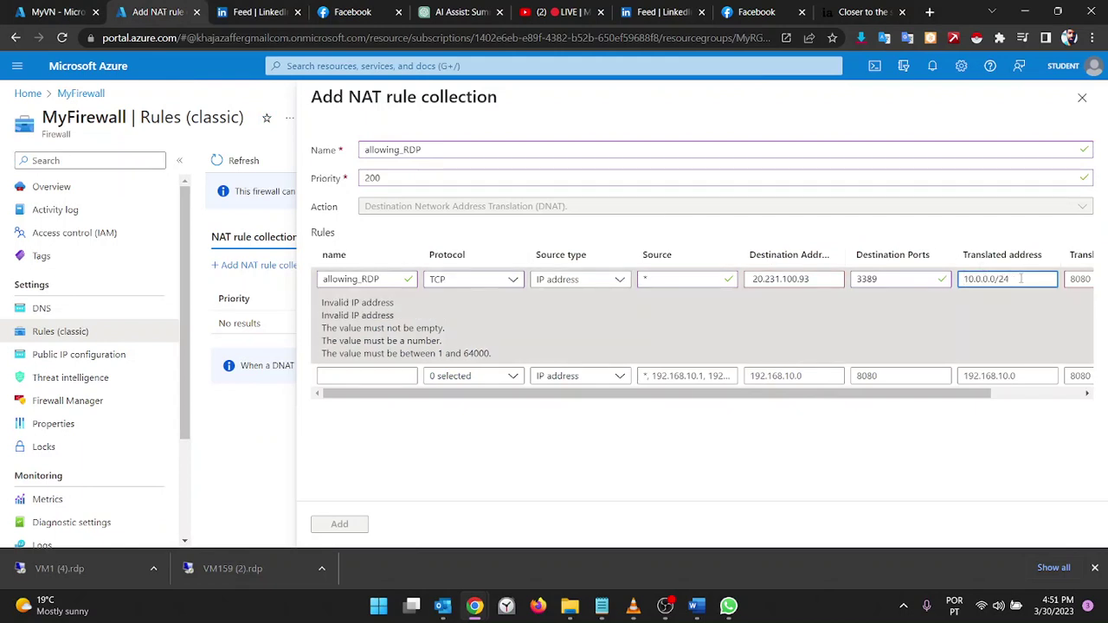
key("Tab")
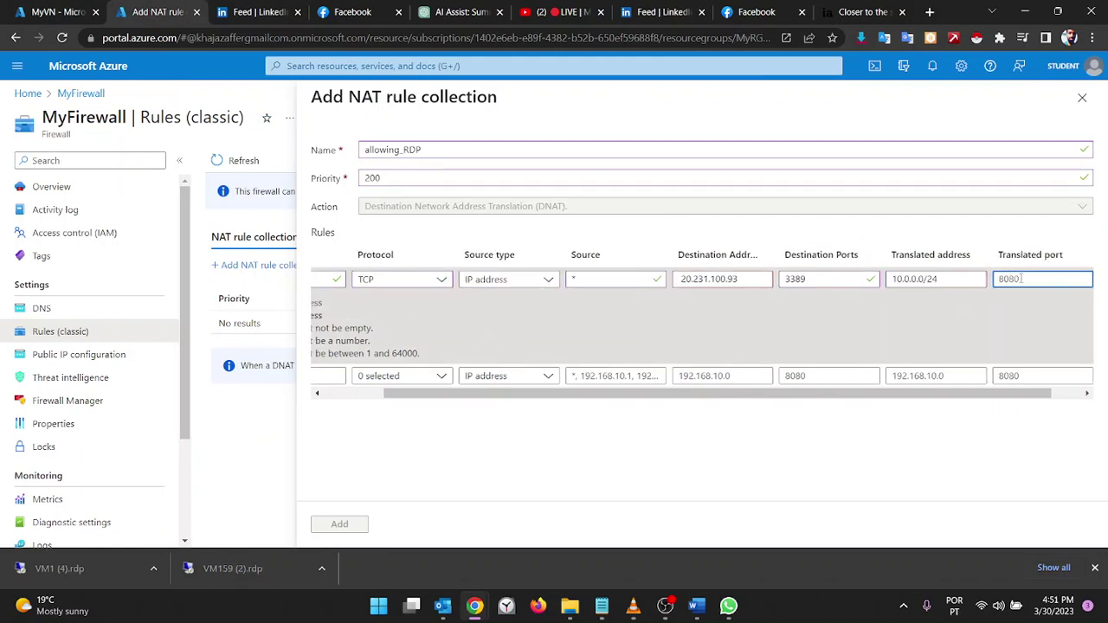
type("3389")
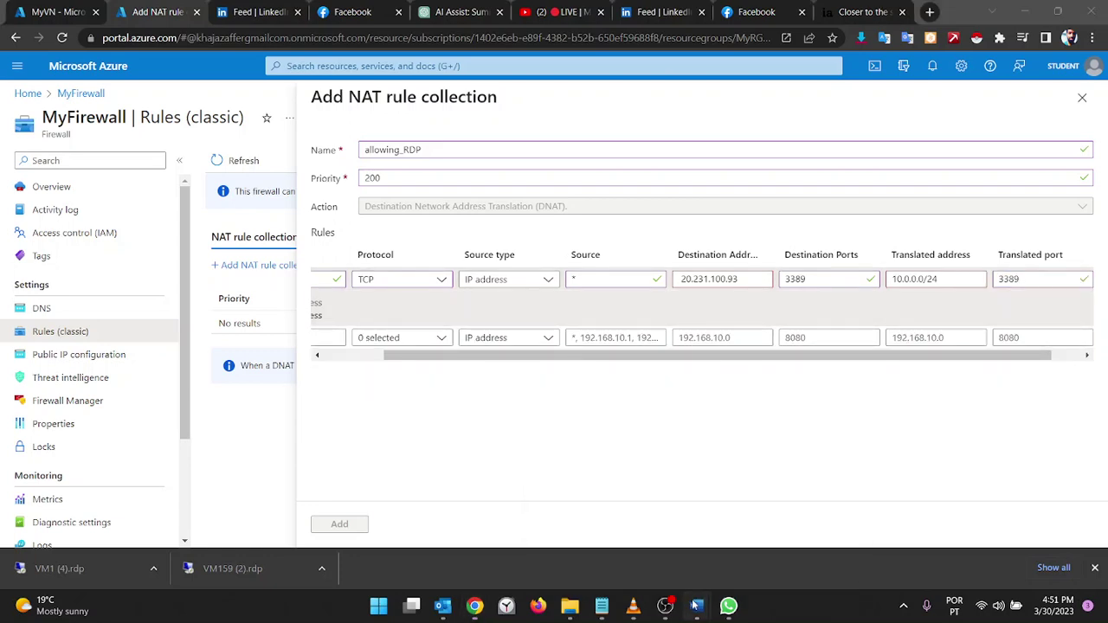
mouse_move(696, 605)
left_click(760, 547)
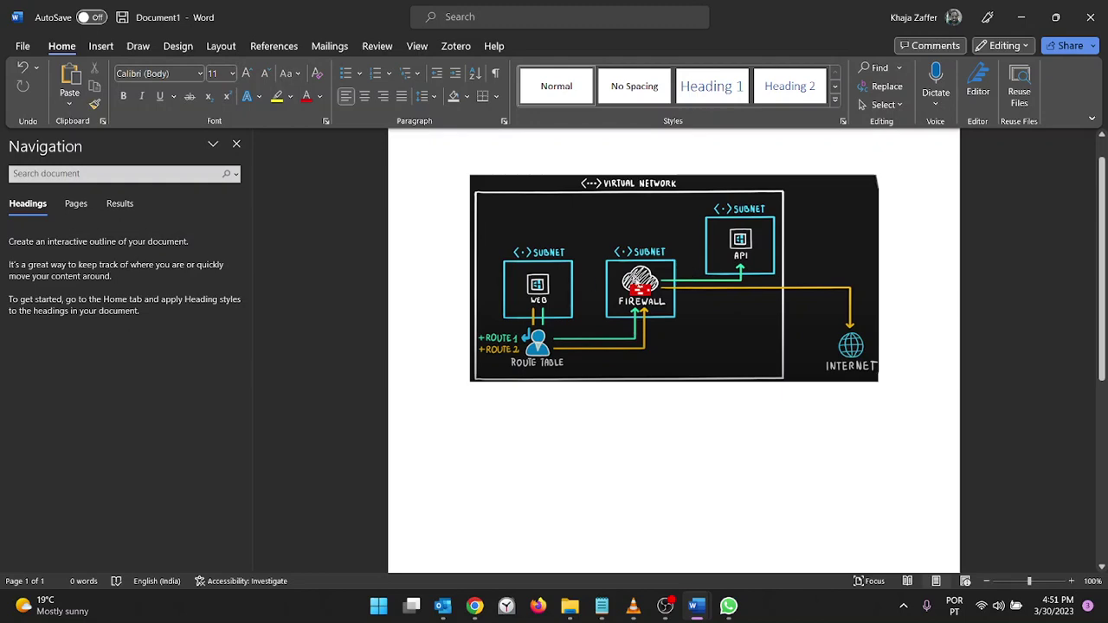
Minimize Word and return to the NAT rule's translated port field
left_click(1019, 16)
left_click(1053, 284)
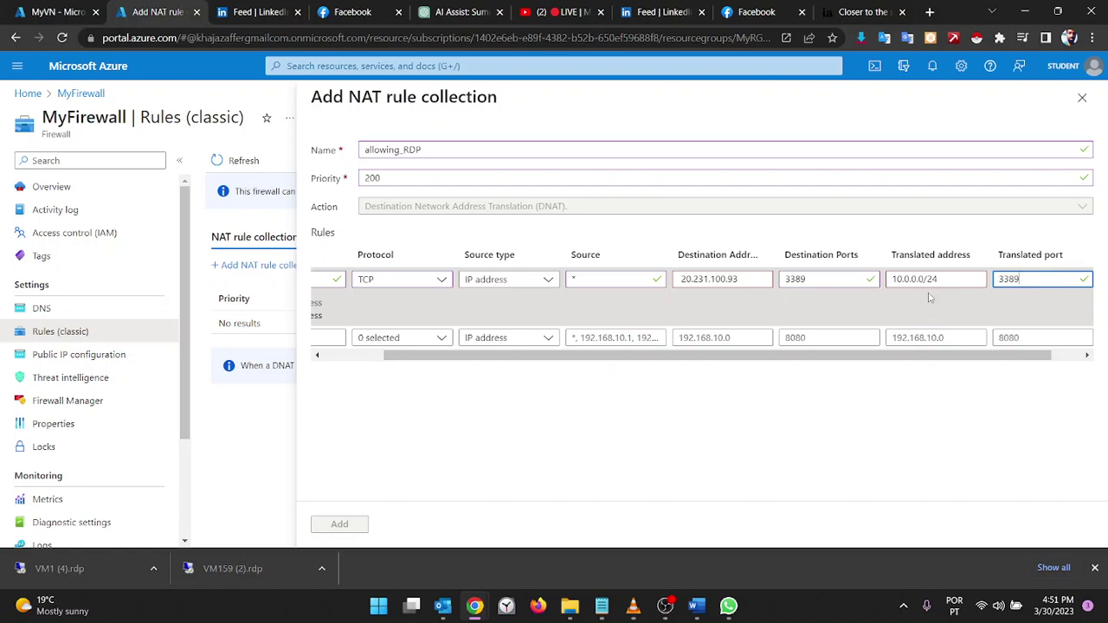
Check the translated address and port values, then return to MyVN's subnet list
left_click(952, 282)
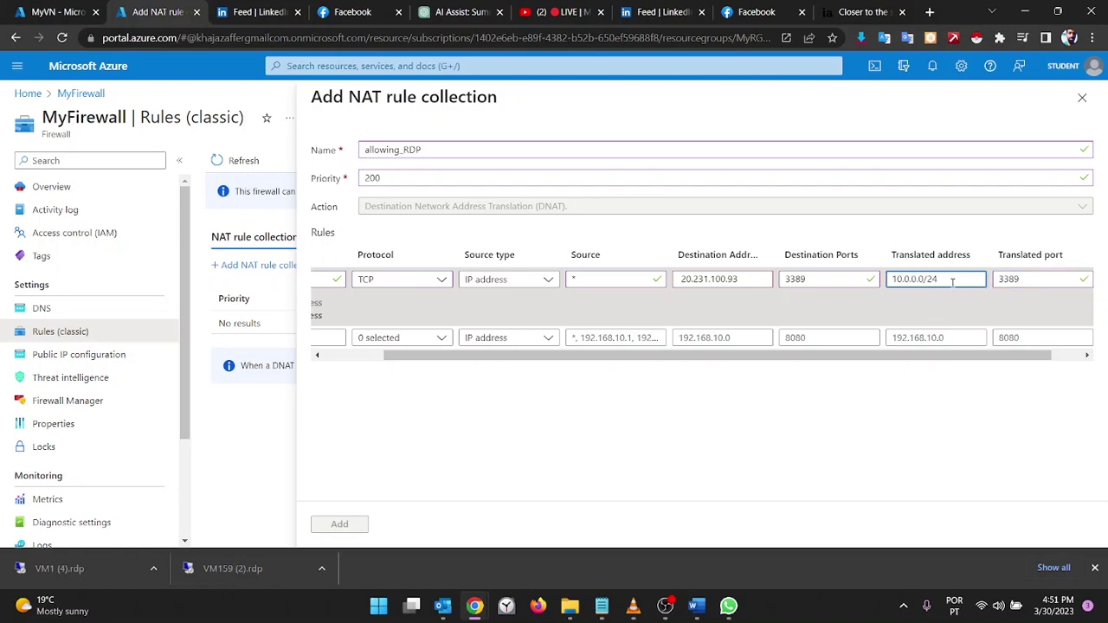
left_click(555, 510)
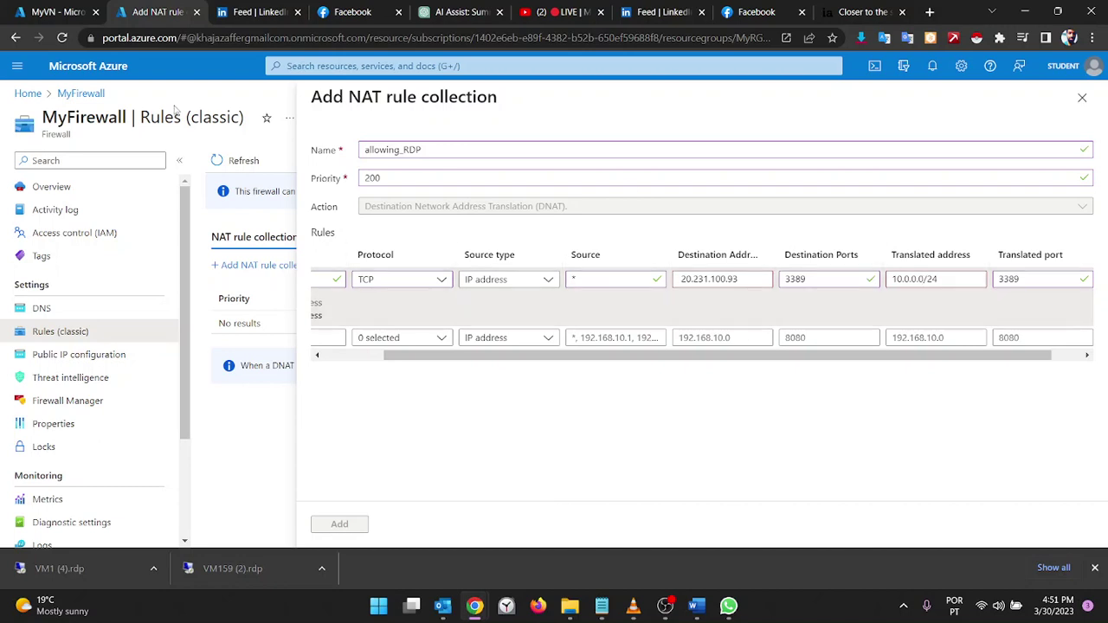
left_click(52, 13)
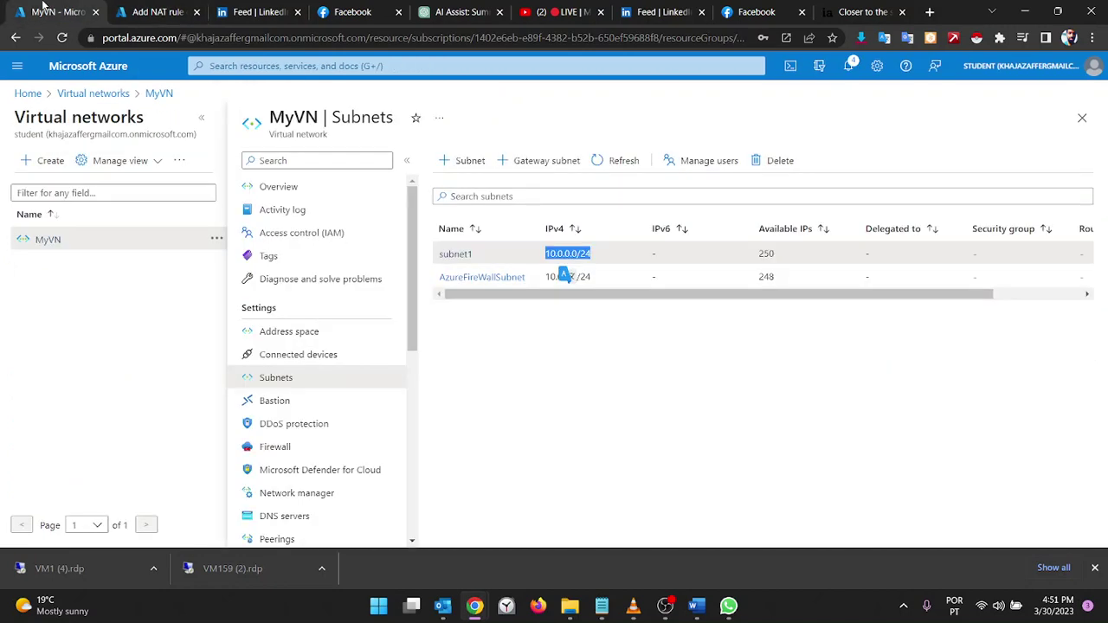
Find VM1's private IP 10.0.0.4 on its Networking page and return to the NAT form
left_click(90, 95)
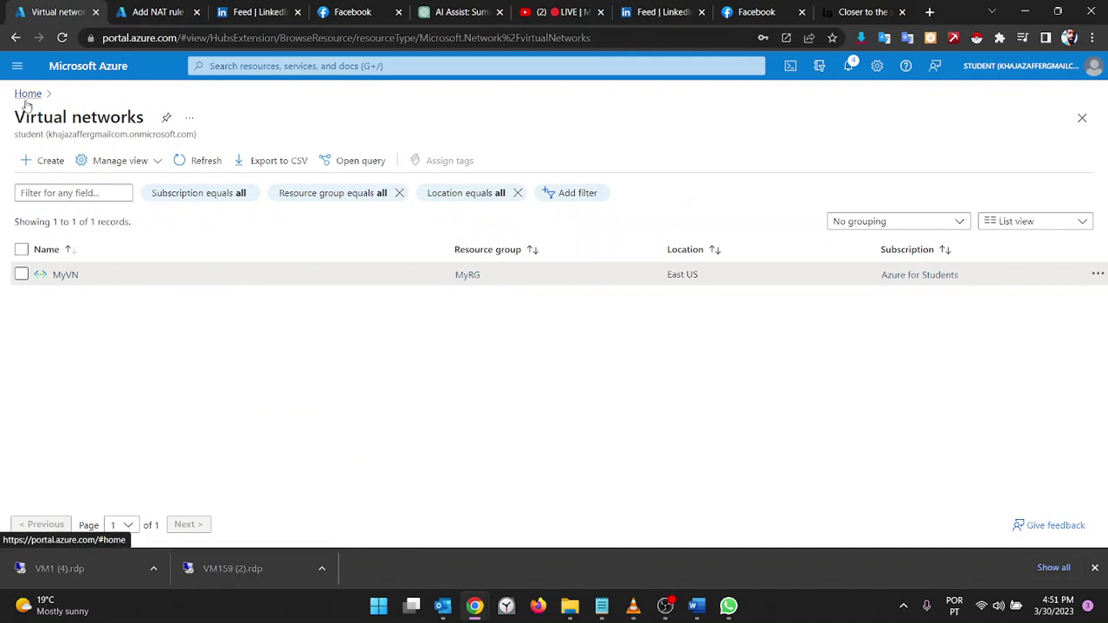
left_click(26, 98)
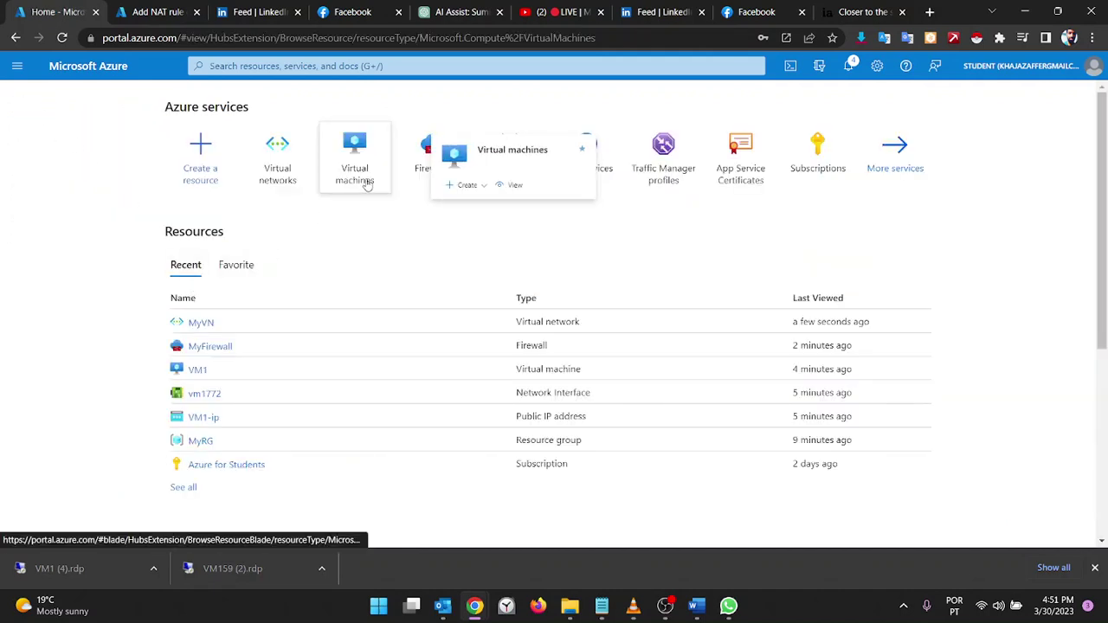
left_click(366, 182)
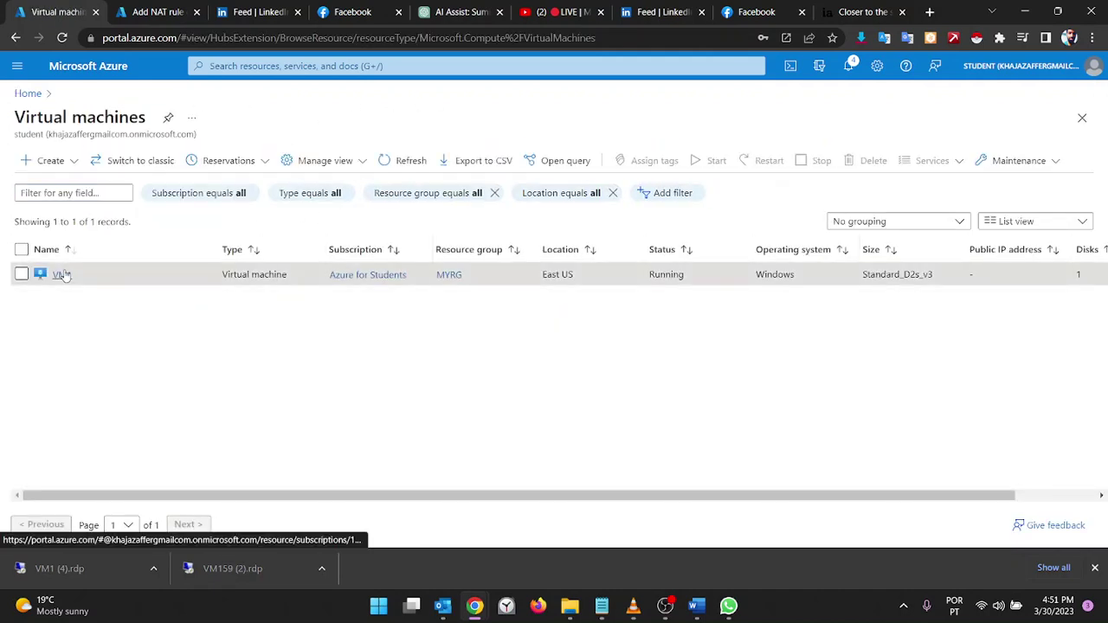
left_click(61, 275)
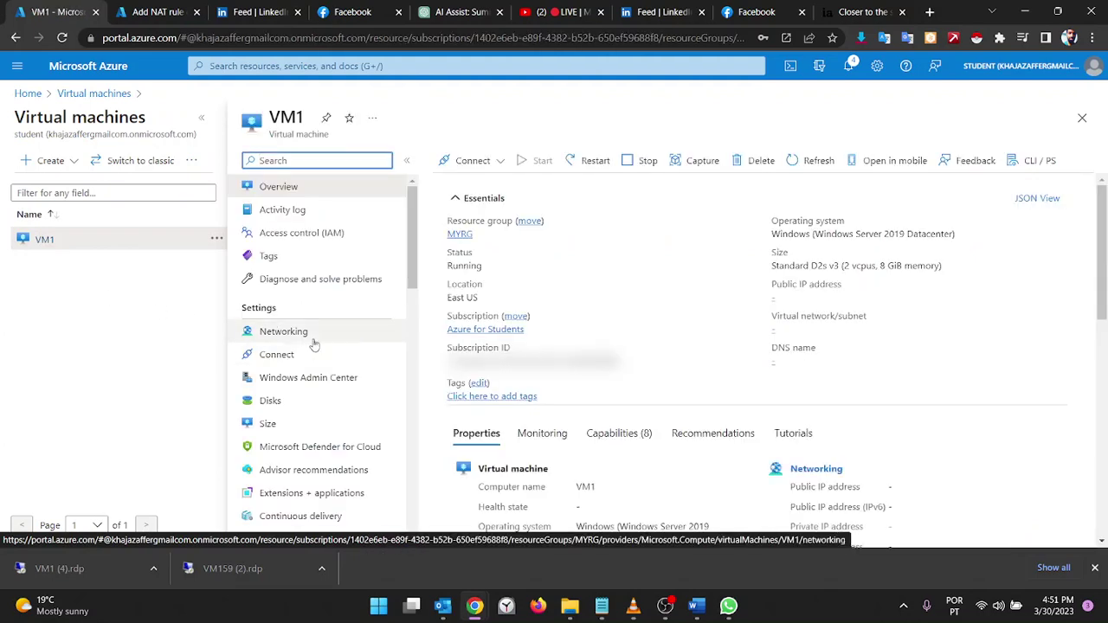
left_click(314, 341)
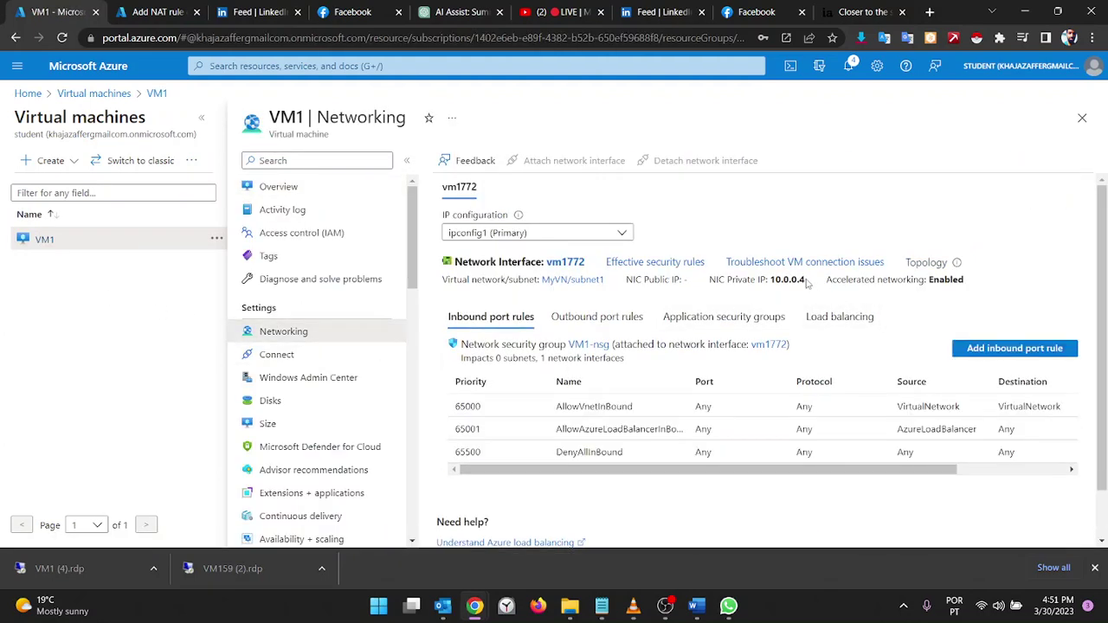
left_click_drag(807, 284, 777, 279)
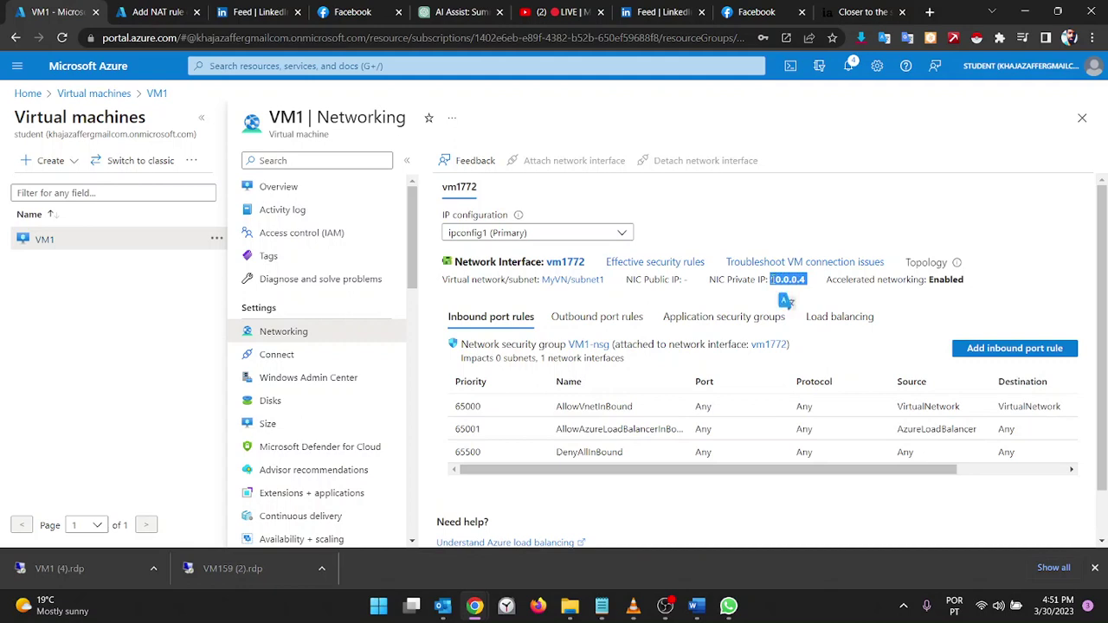
left_click(158, 12)
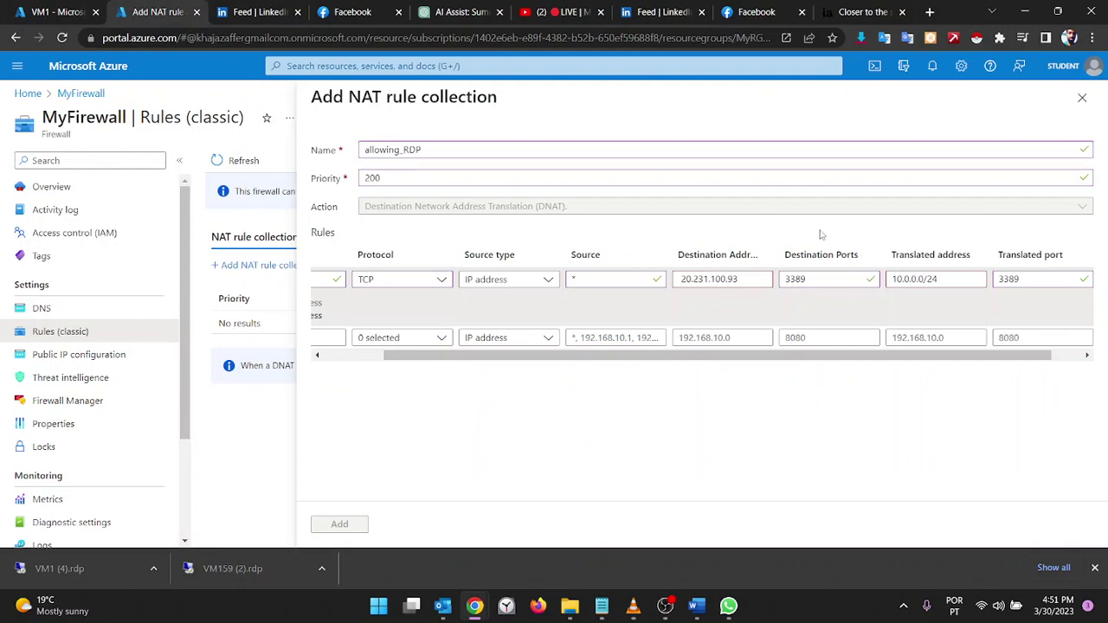
Change the translated address to 10.0.0.4 and review the port and source values
left_click(946, 283)
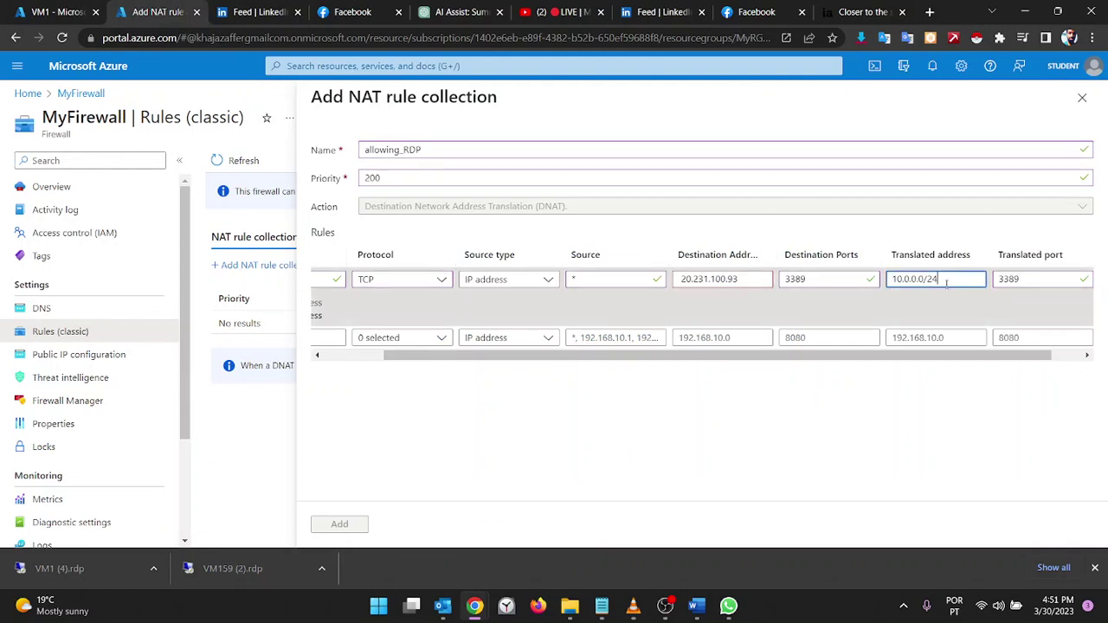
key("BackSpace")
key("BackSpace")
key("BackSpace")
type("4")
left_click(694, 428)
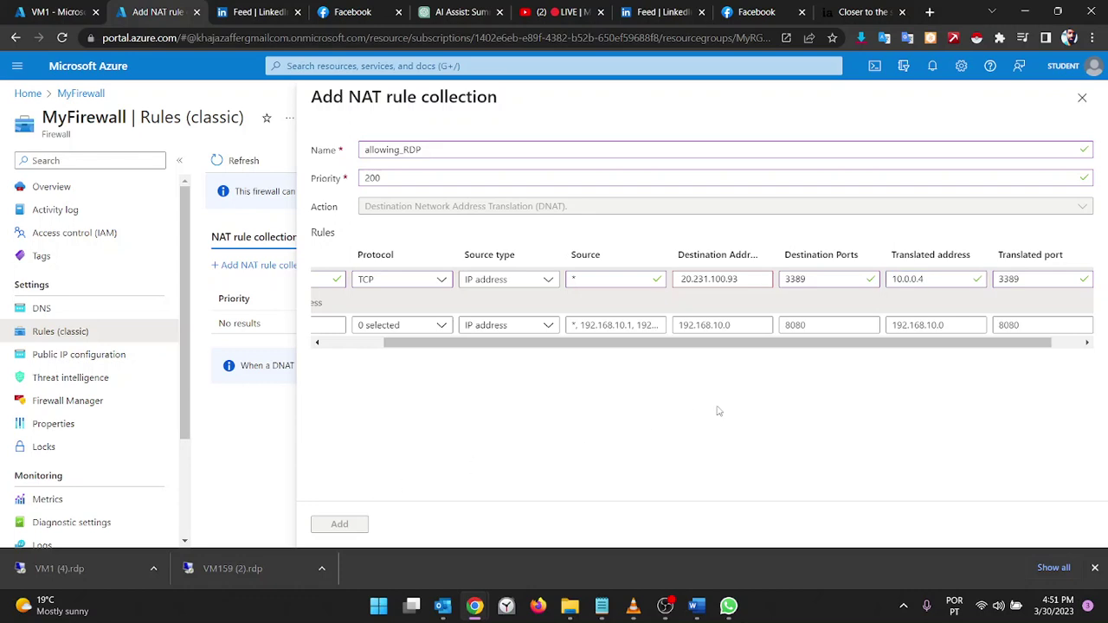
left_click_drag(594, 343, 384, 345)
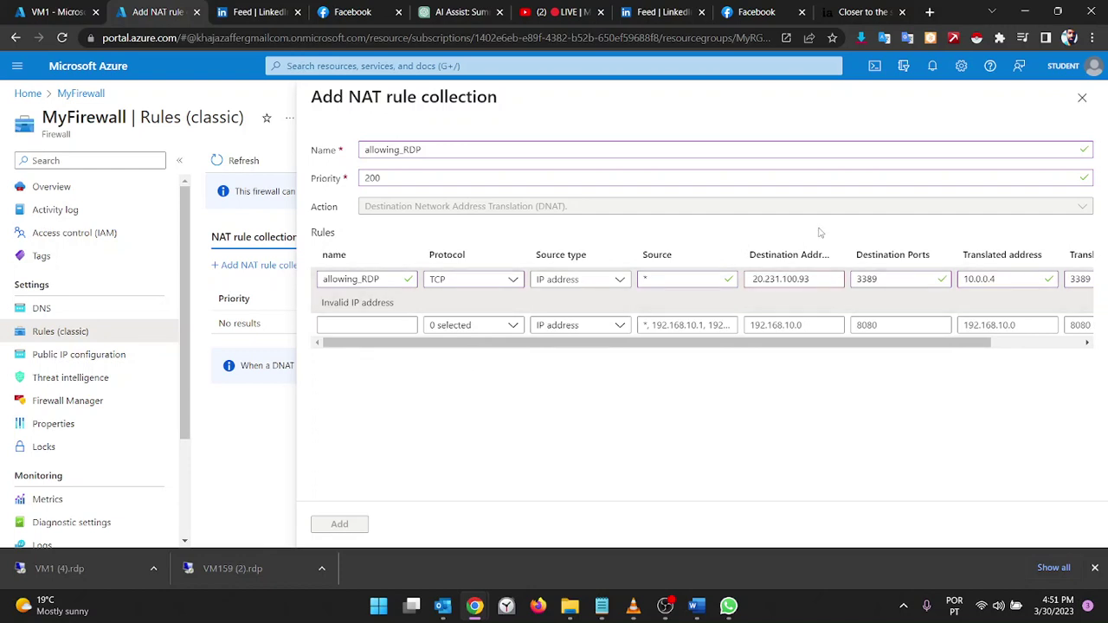
scroll(952, 290, "right", 3)
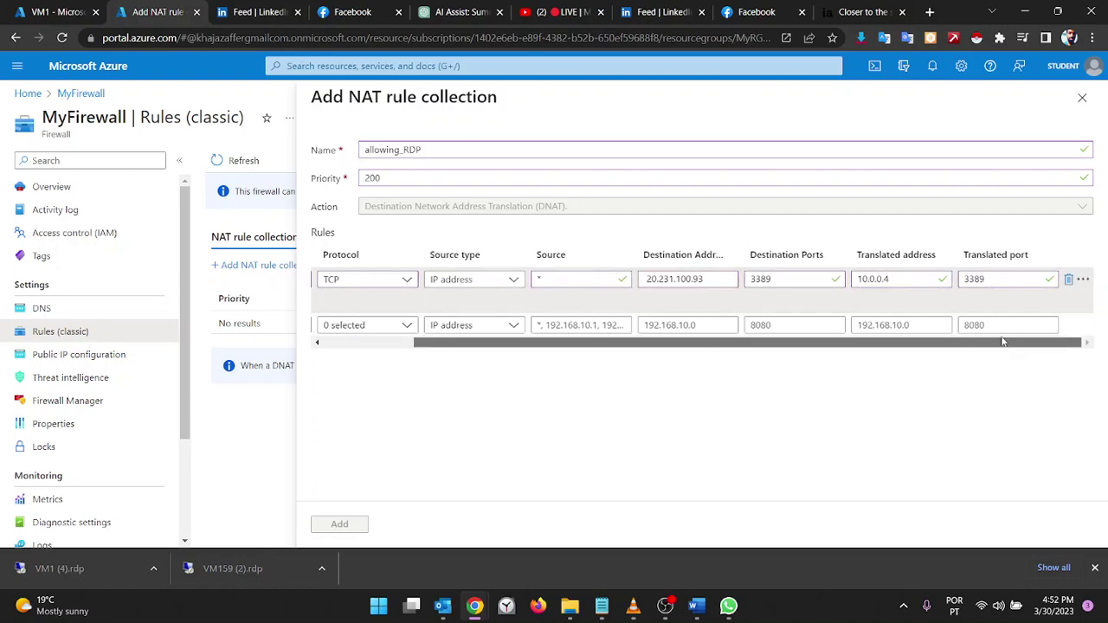
left_click(1000, 279)
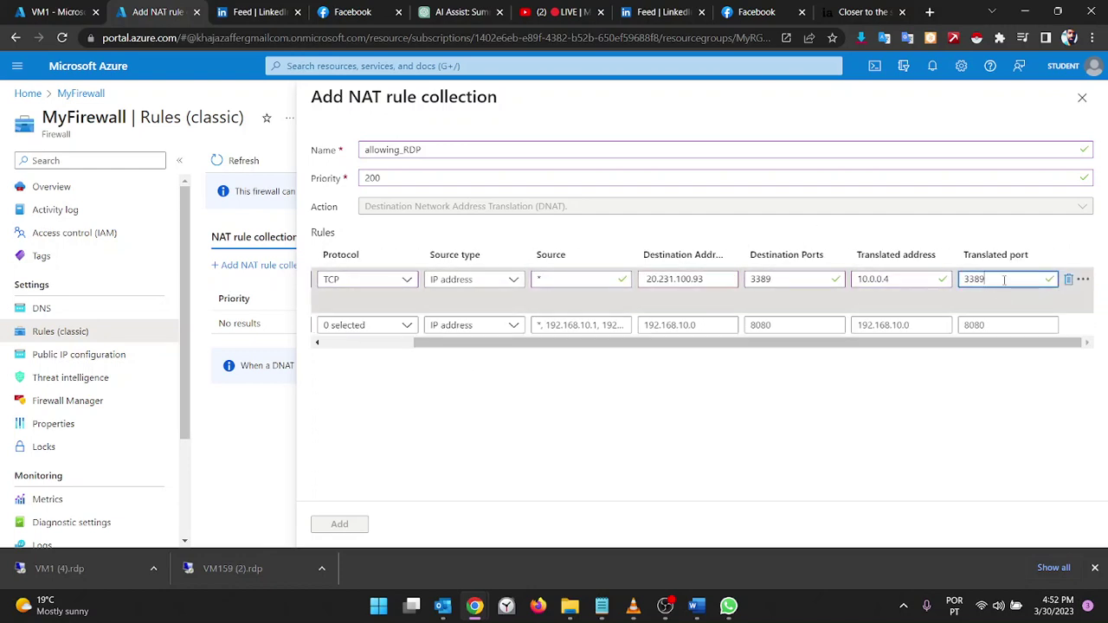
left_click(792, 280)
left_click(571, 288)
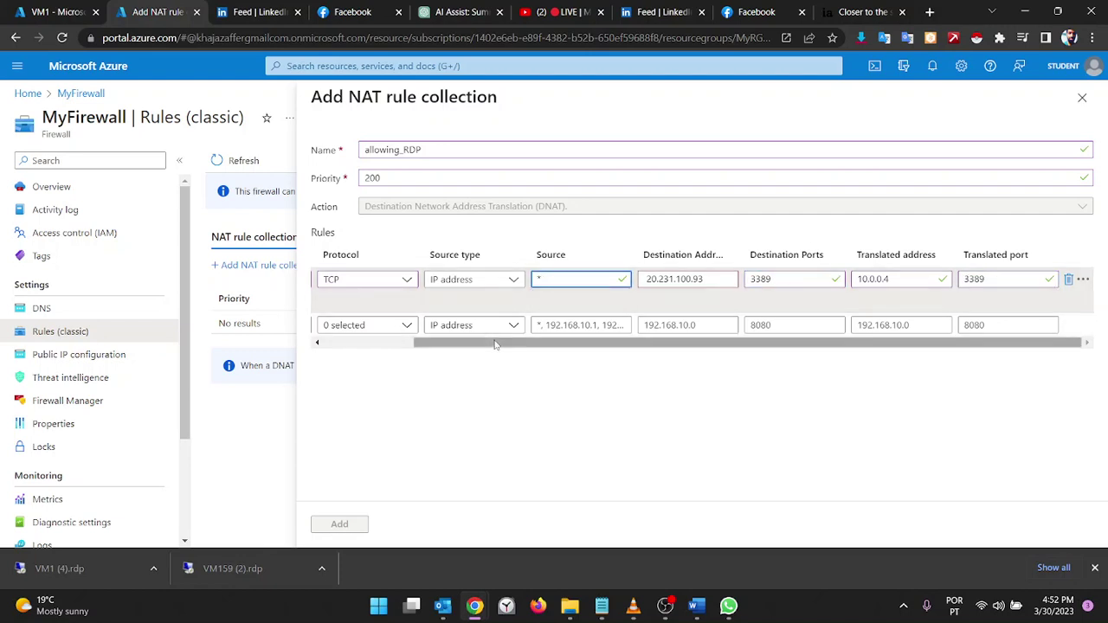
left_click_drag(510, 345, 331, 346)
left_click(350, 526)
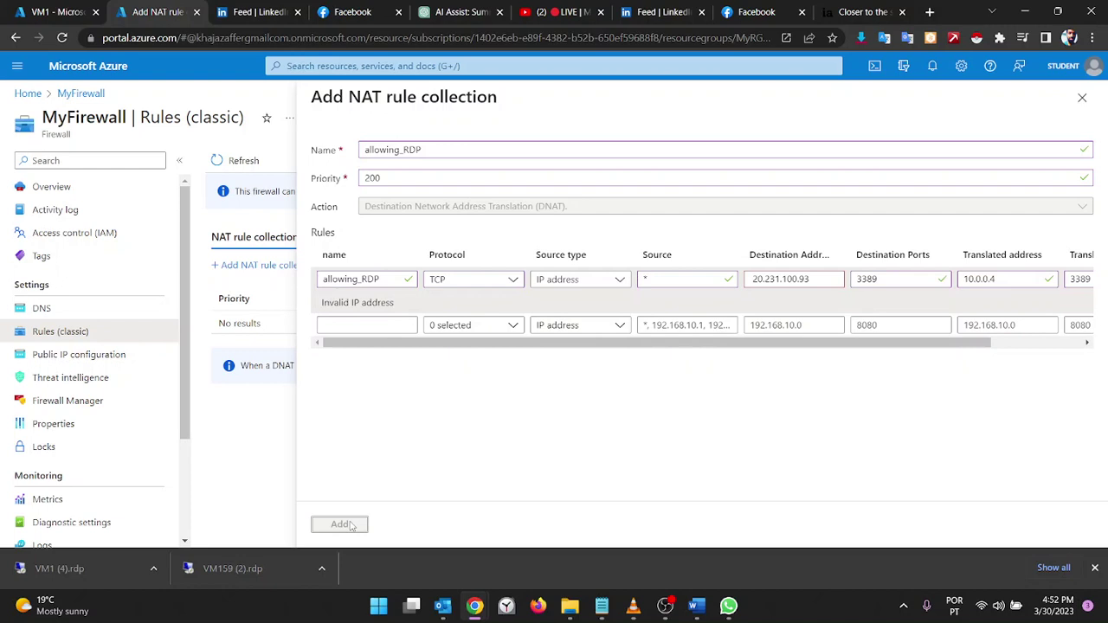
Replace the old destination address 20.231.100.93 in the NAT rule
left_click(825, 281)
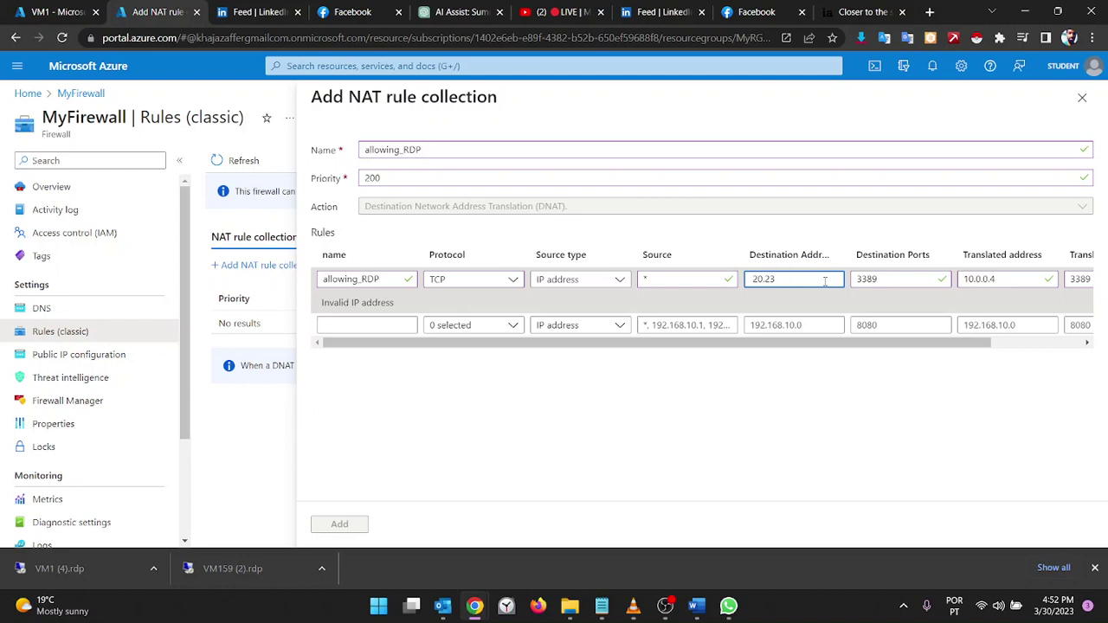
key("ctrl+a")
type("192.168.10.0")
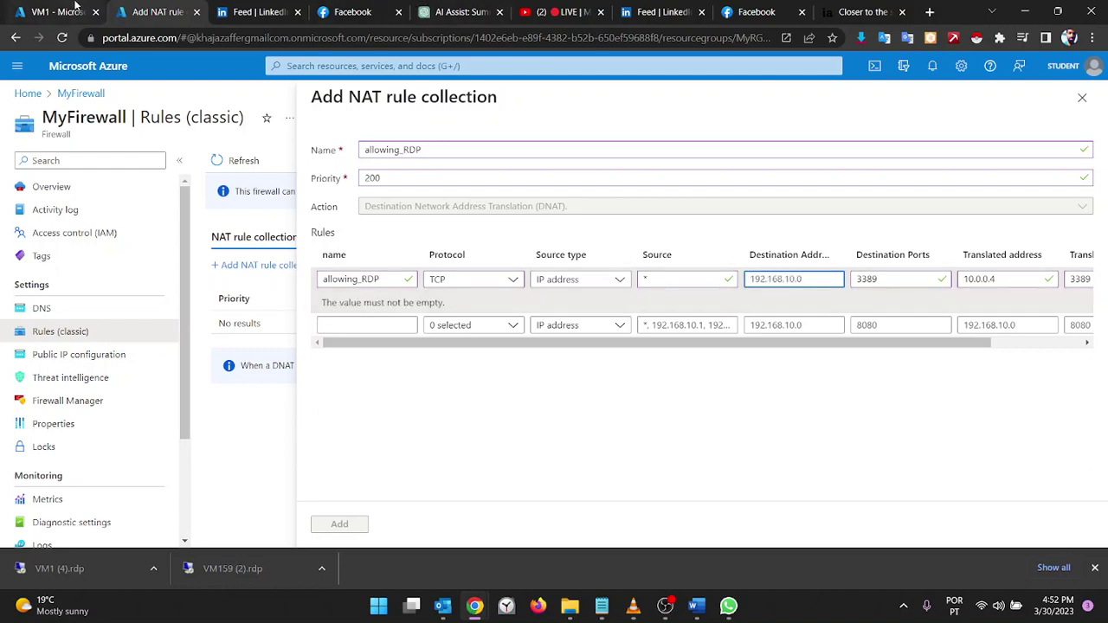
mouse_move(77, 6)
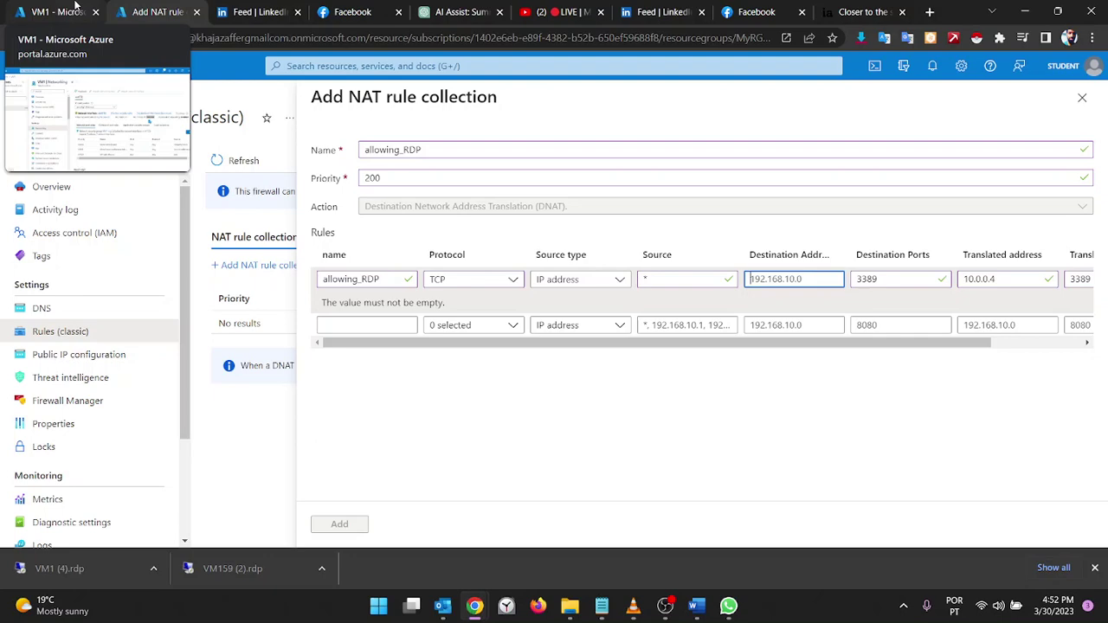
left_click(76, 7)
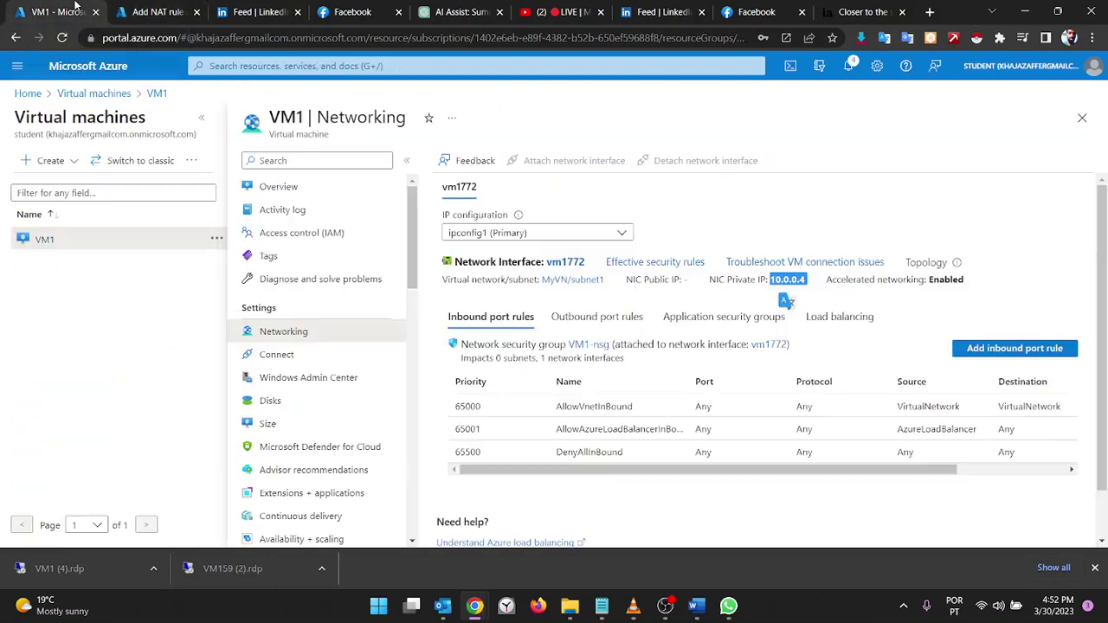
Copy MyFirewall's private IP 10.0.1.4 and paste it as the rule's destination address
left_click(42, 95)
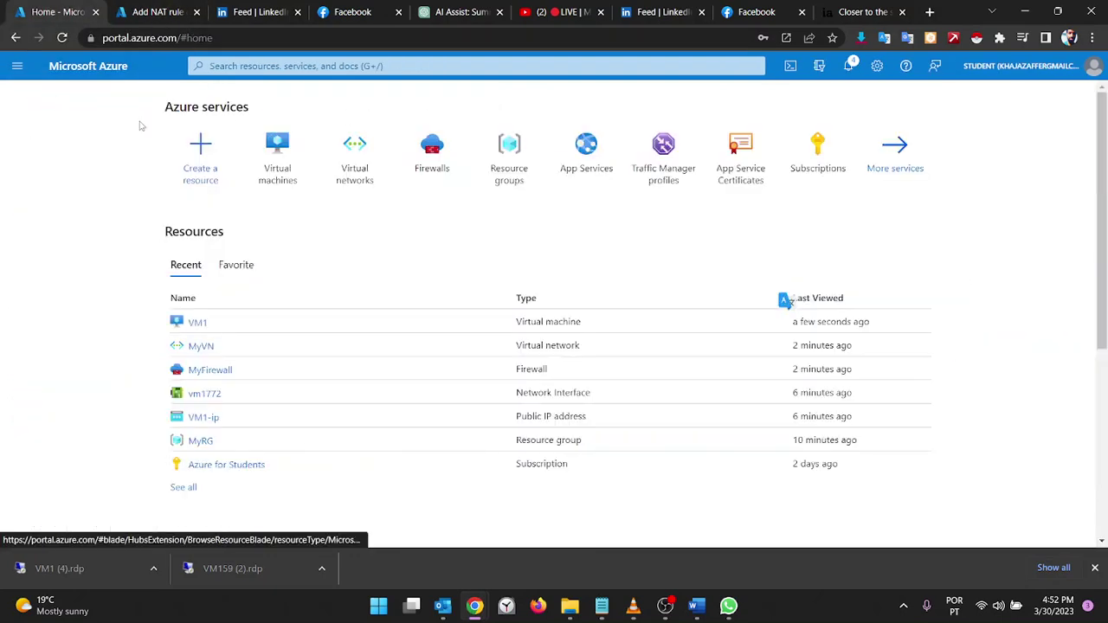
left_click(432, 164)
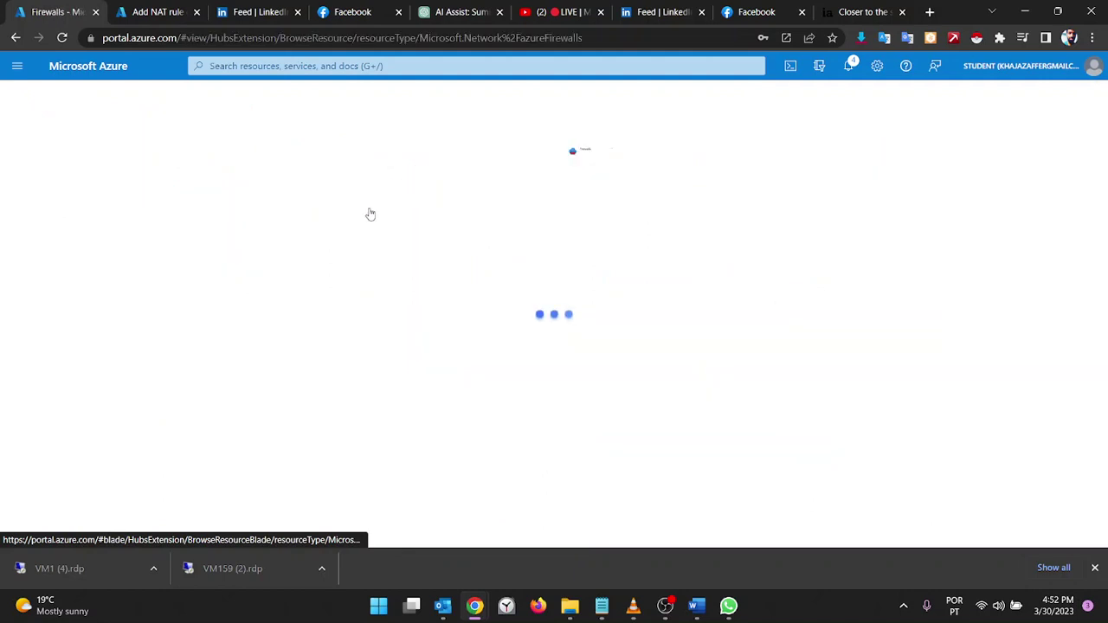
left_click(80, 275)
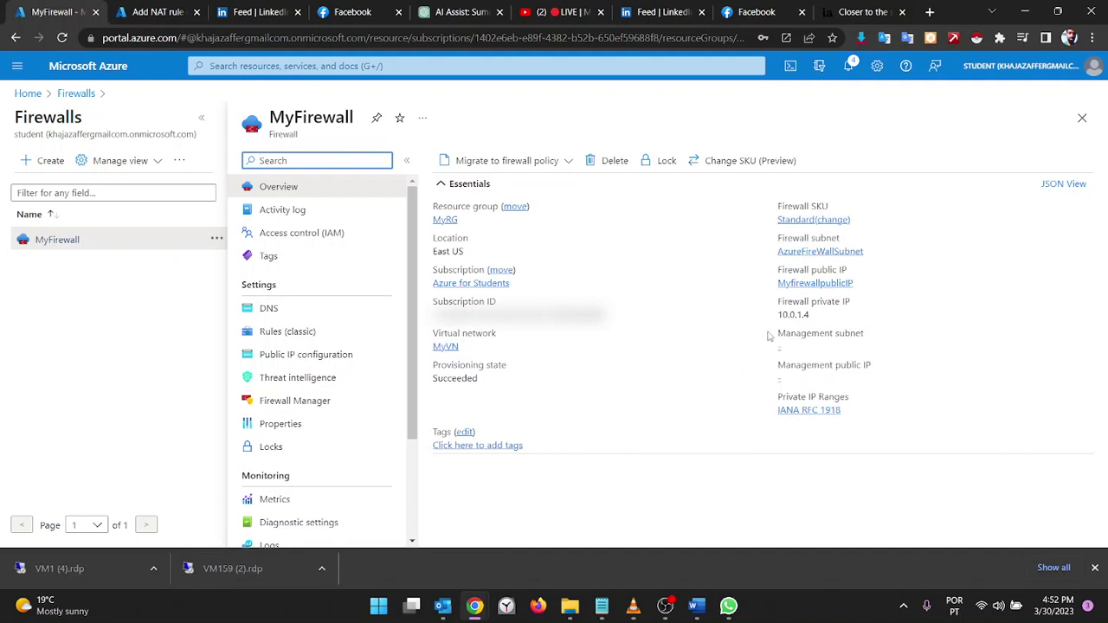
left_click(818, 314)
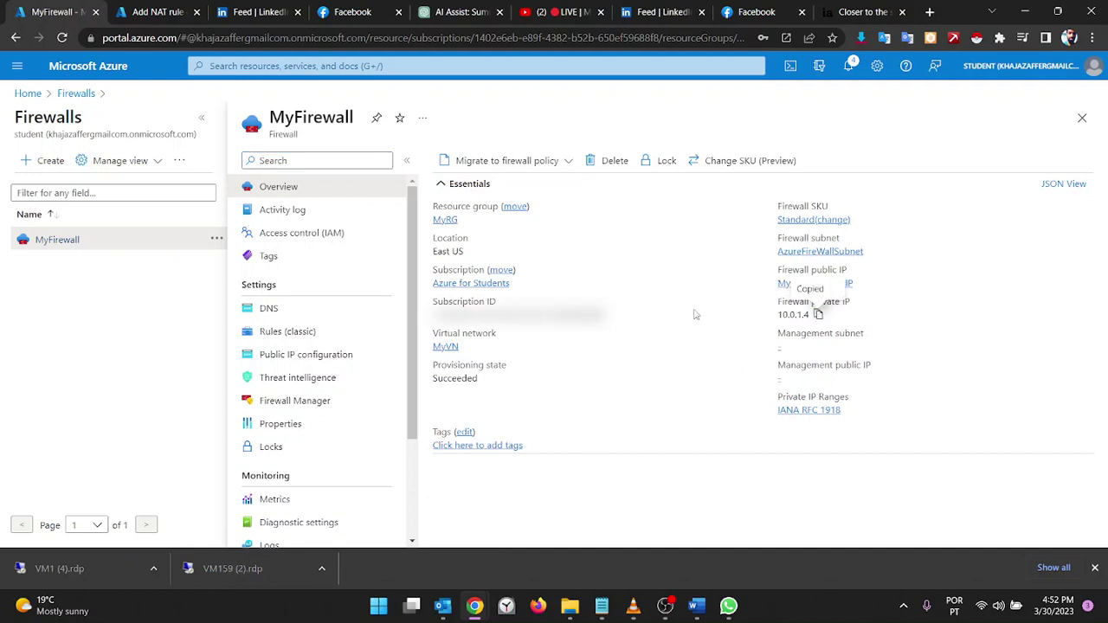
left_click(818, 314)
left_click(130, 7)
key("ctrl+a")
key("ctrl+v")
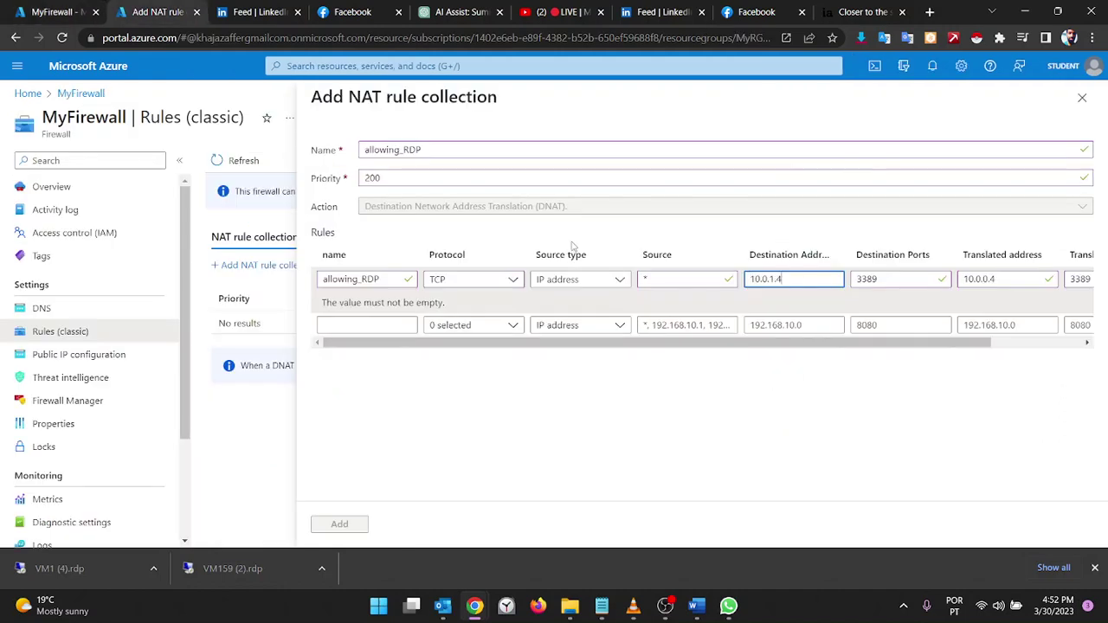
Submit the allowing_RDP collection, see it rejected, and start a new NAT rule collection
left_click(340, 525)
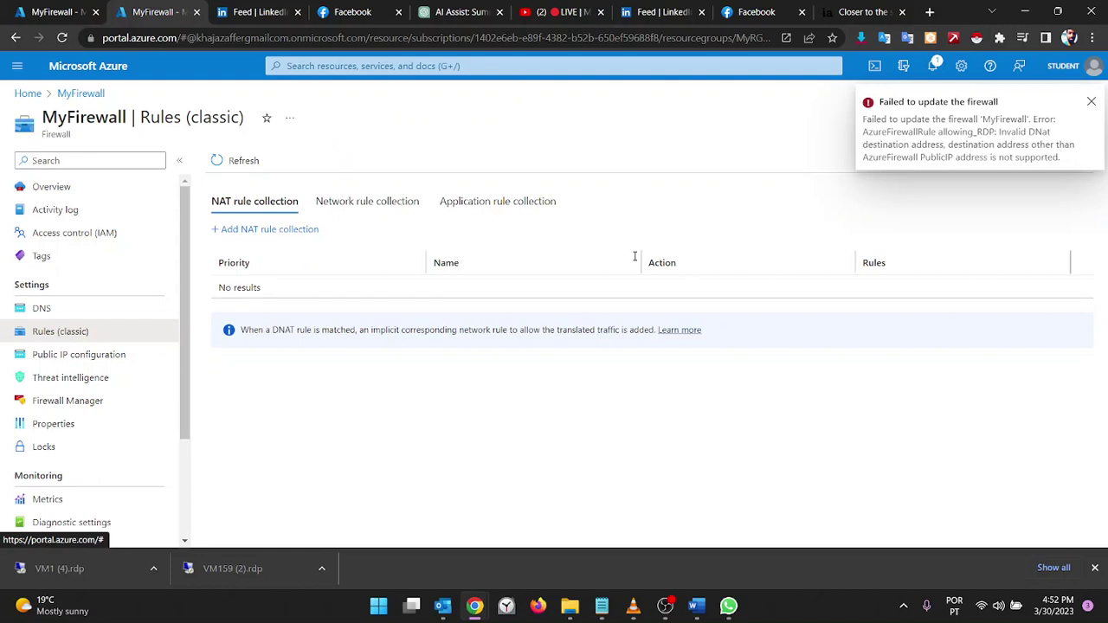
left_click(272, 232)
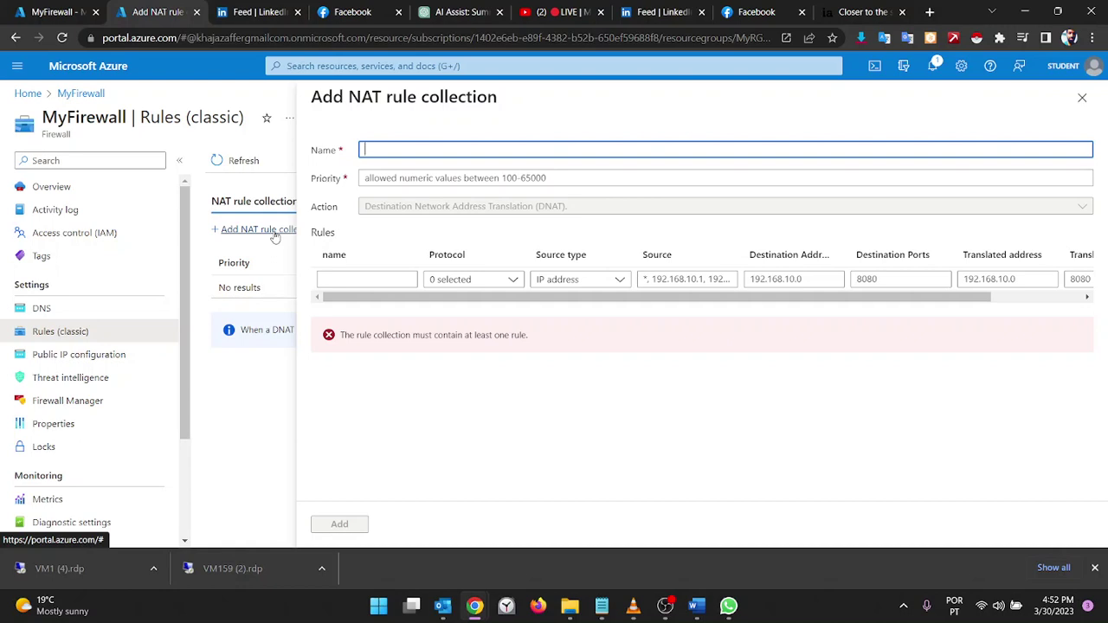
Name the new NAT rule collection allowing-rdp with priority 200
scroll(115, 379, "down", 3)
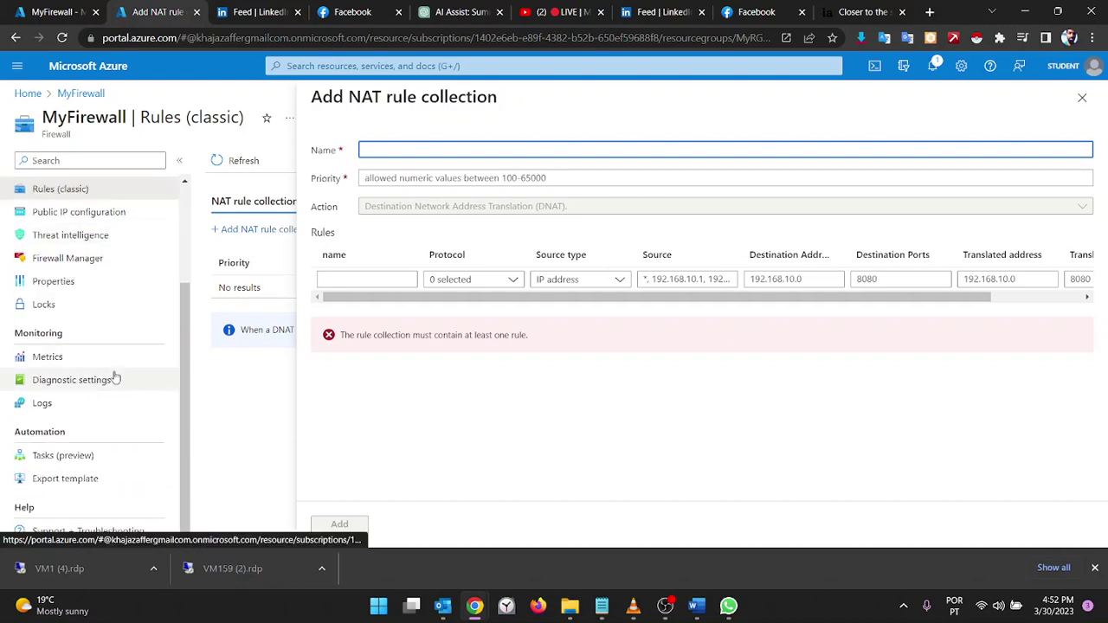
scroll(115, 378, "up", 3)
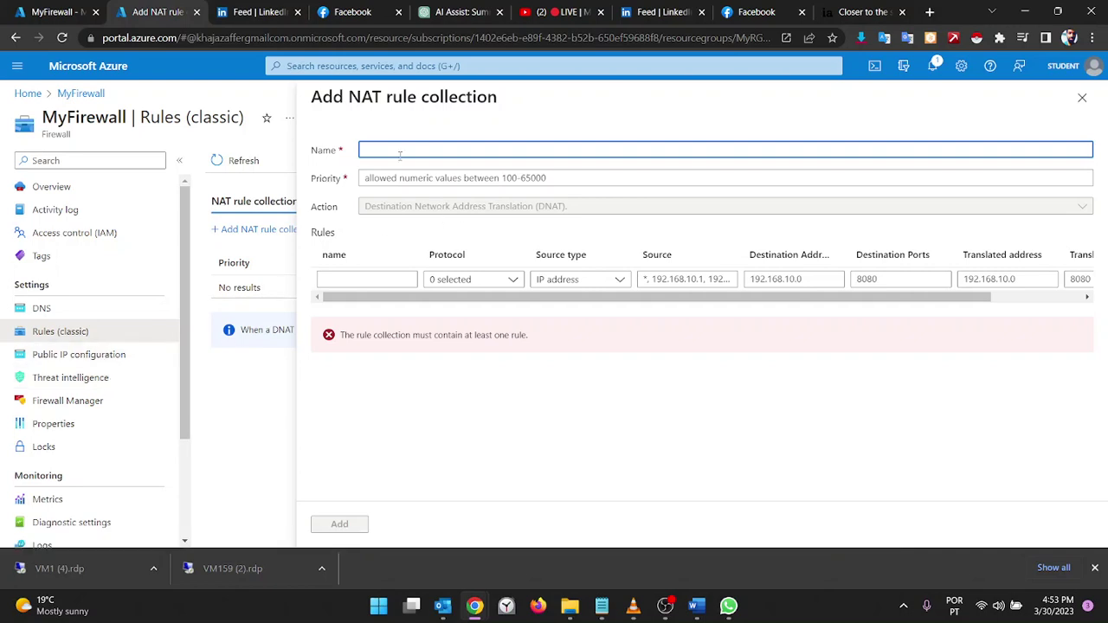
type("allowing")
type("-rdp")
key("Tab")
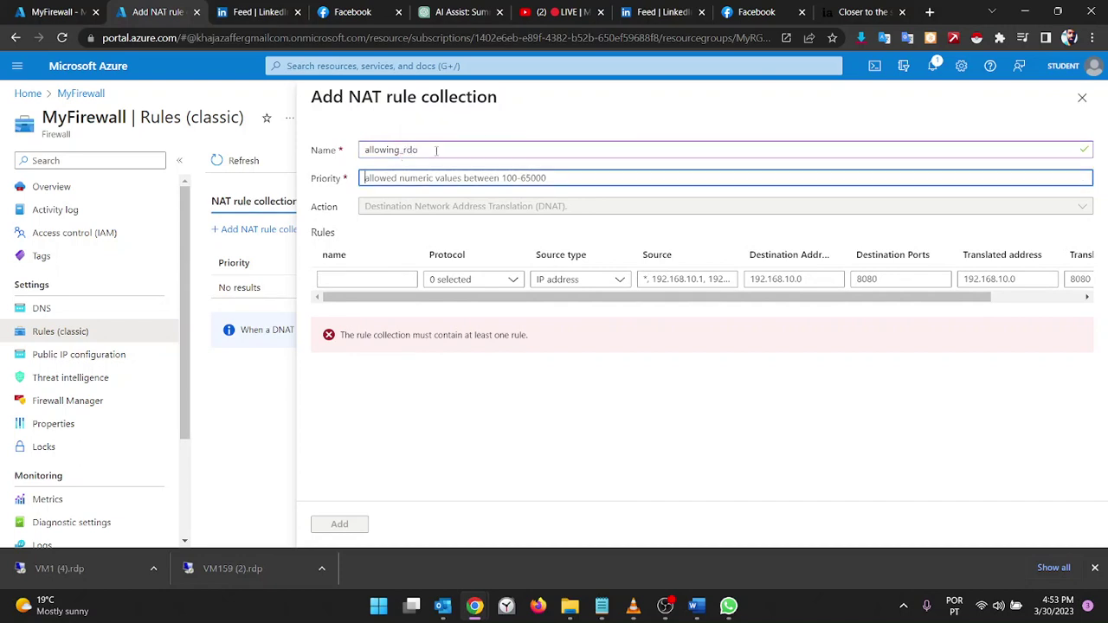
left_click(425, 151)
key("BackSpace")
type("p")
key("Tab")
type("200")
key("Tab")
key("Tab")
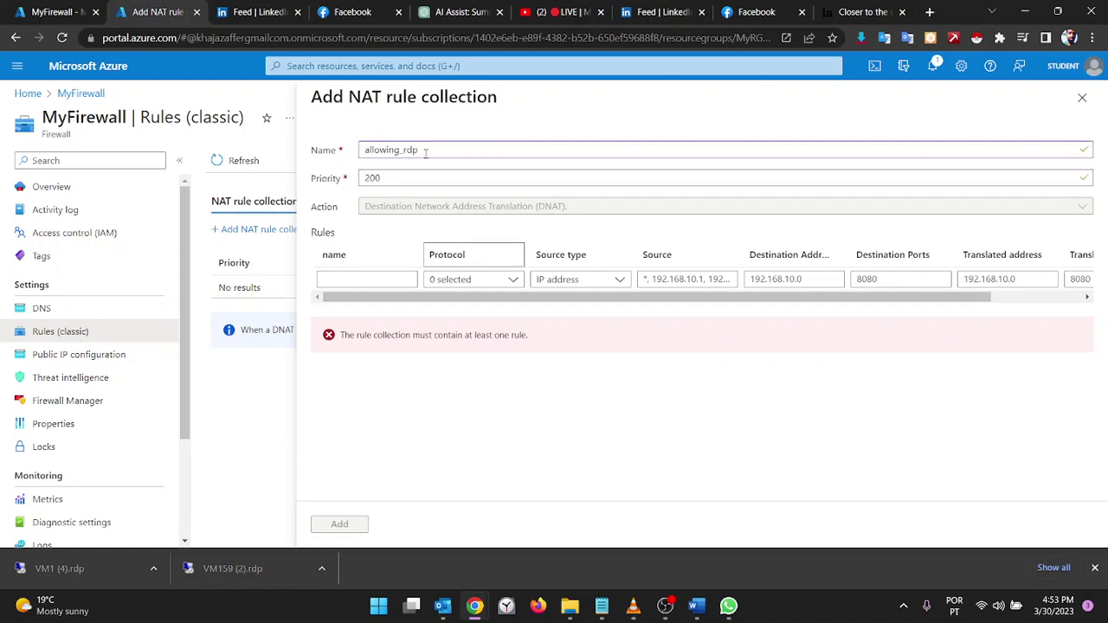
Add the first rule allowing_rdp using TCP protocol from source *
left_click(347, 276)
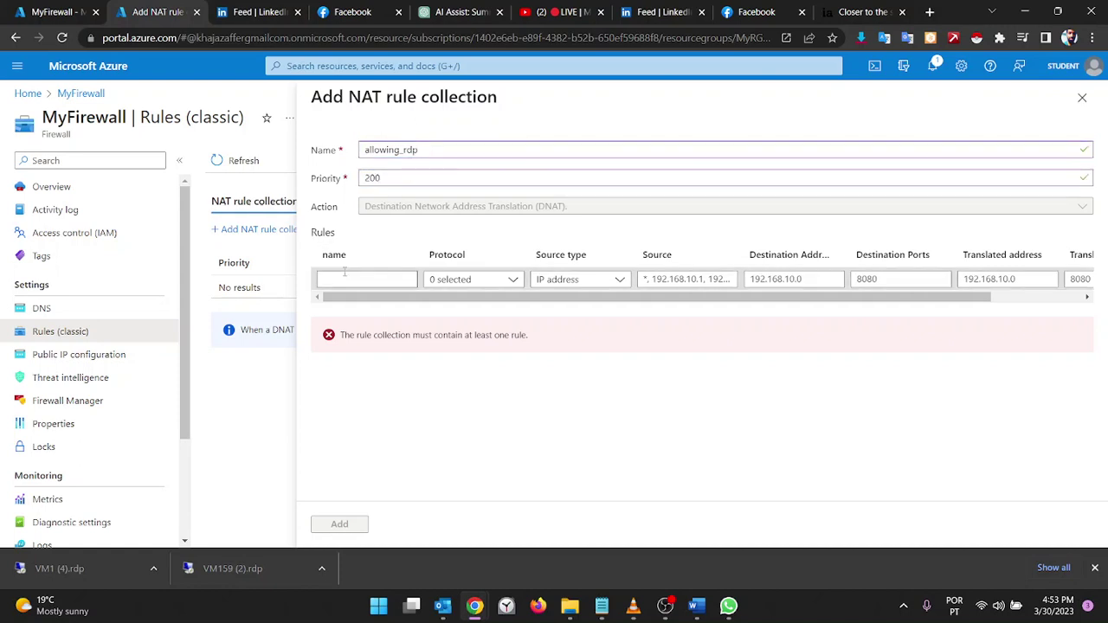
type("all")
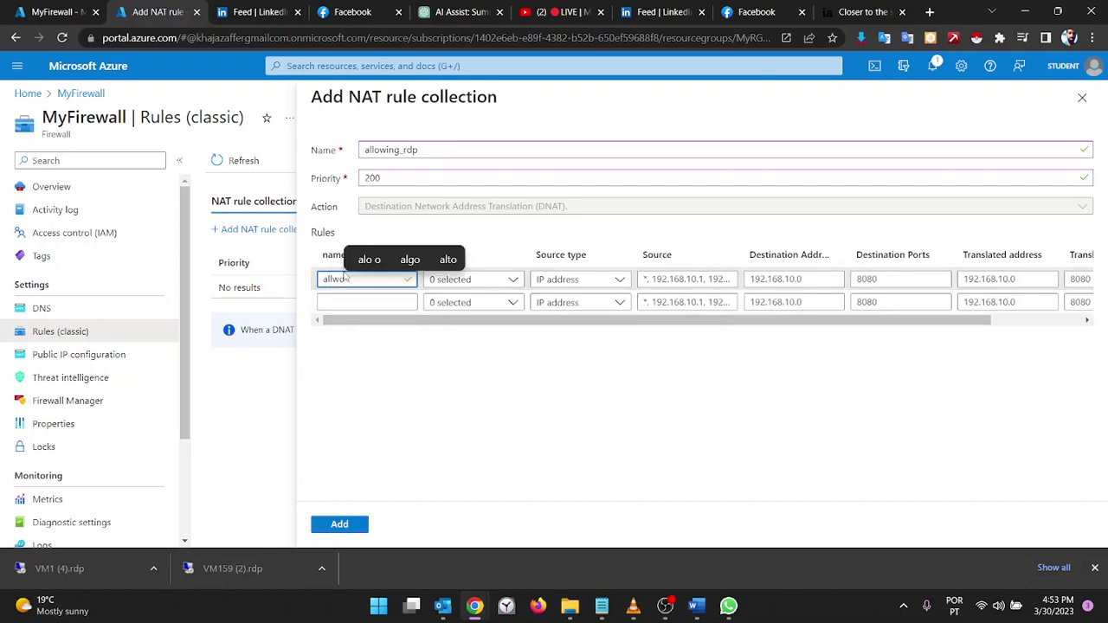
type("owing_")
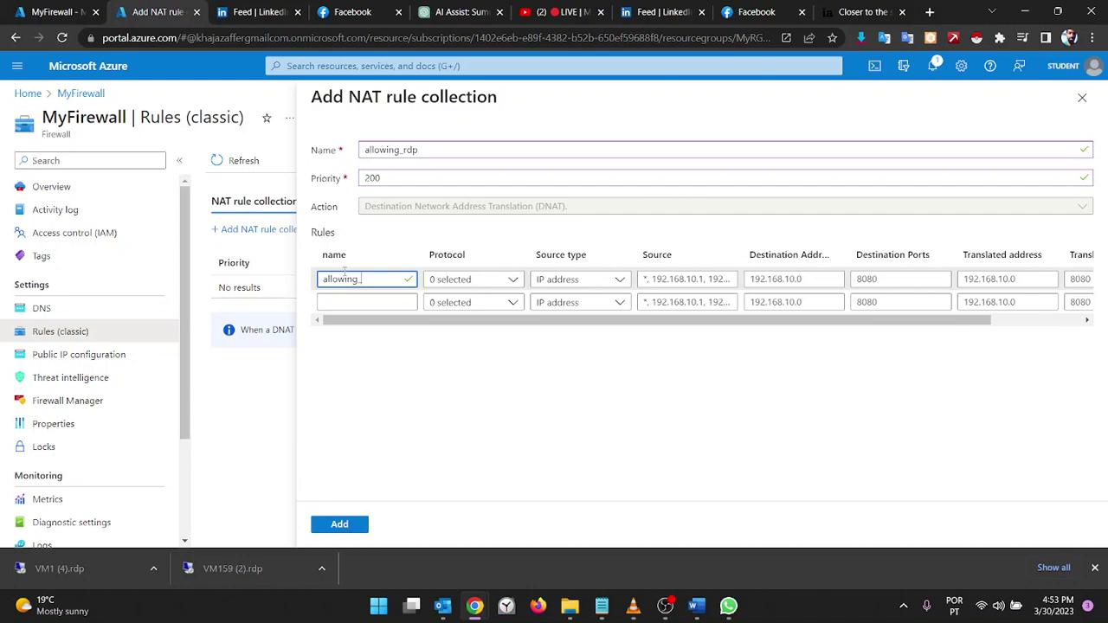
type("rdp")
key("Tab")
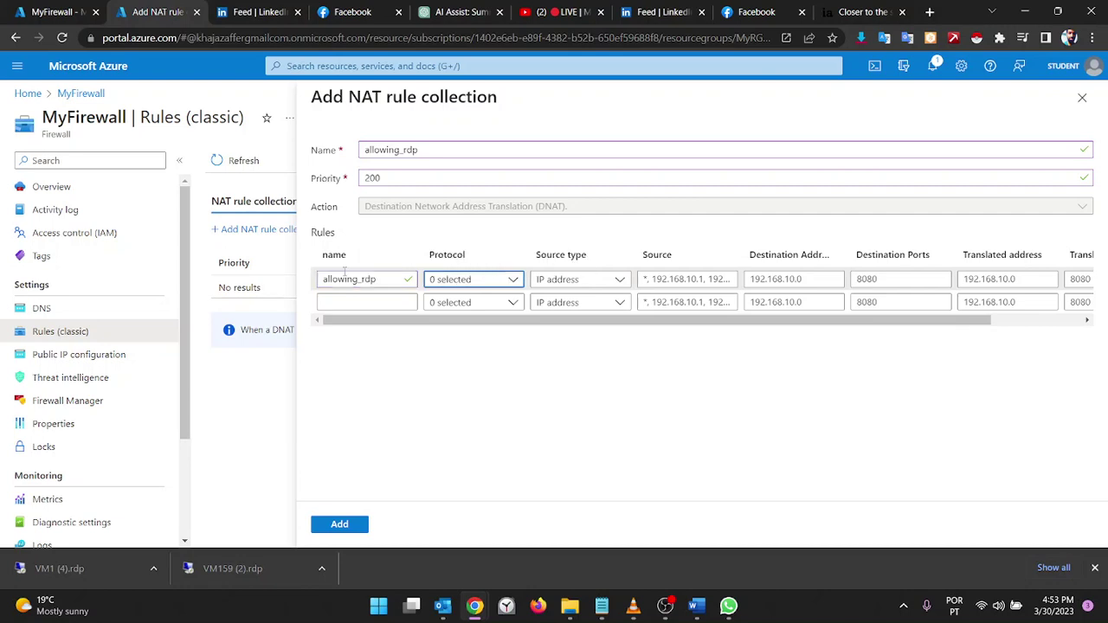
left_click(449, 284)
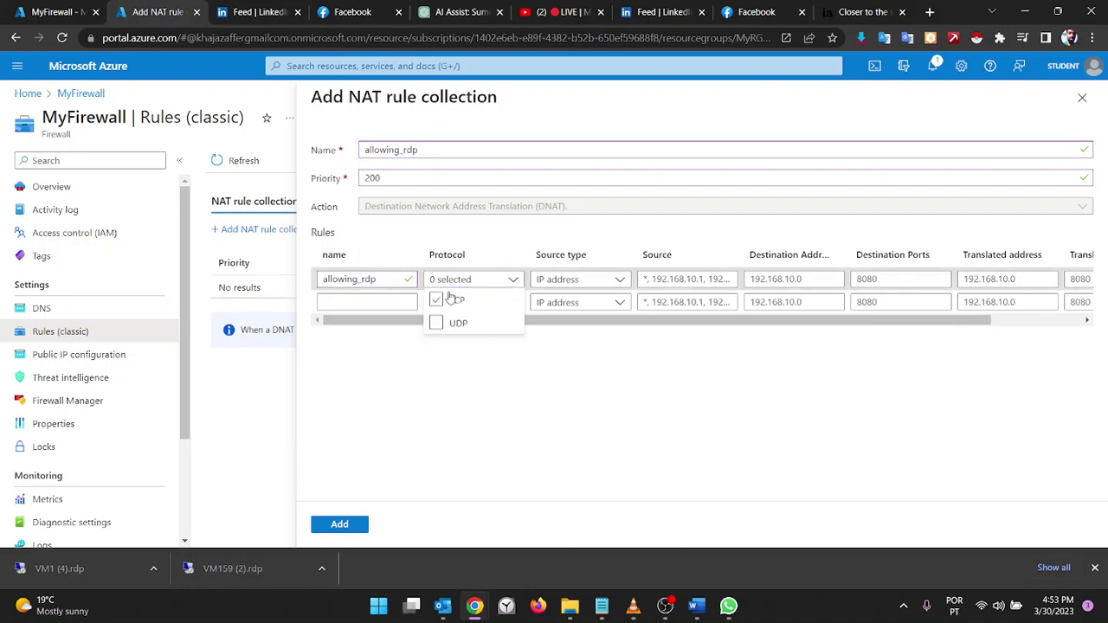
left_click(555, 288)
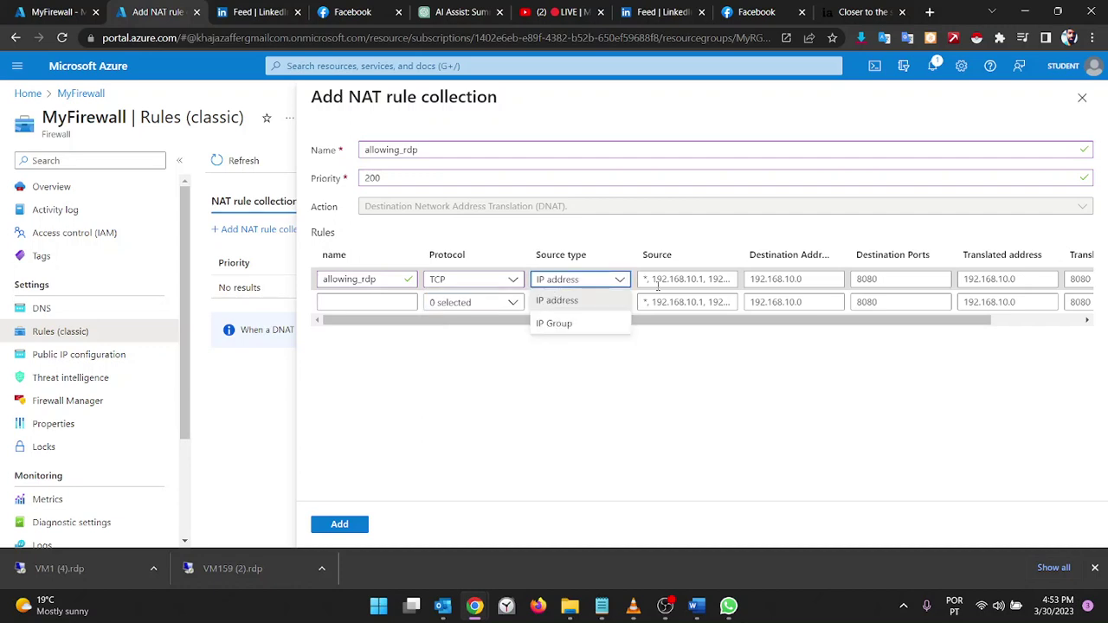
left_click(686, 279)
left_click(692, 279)
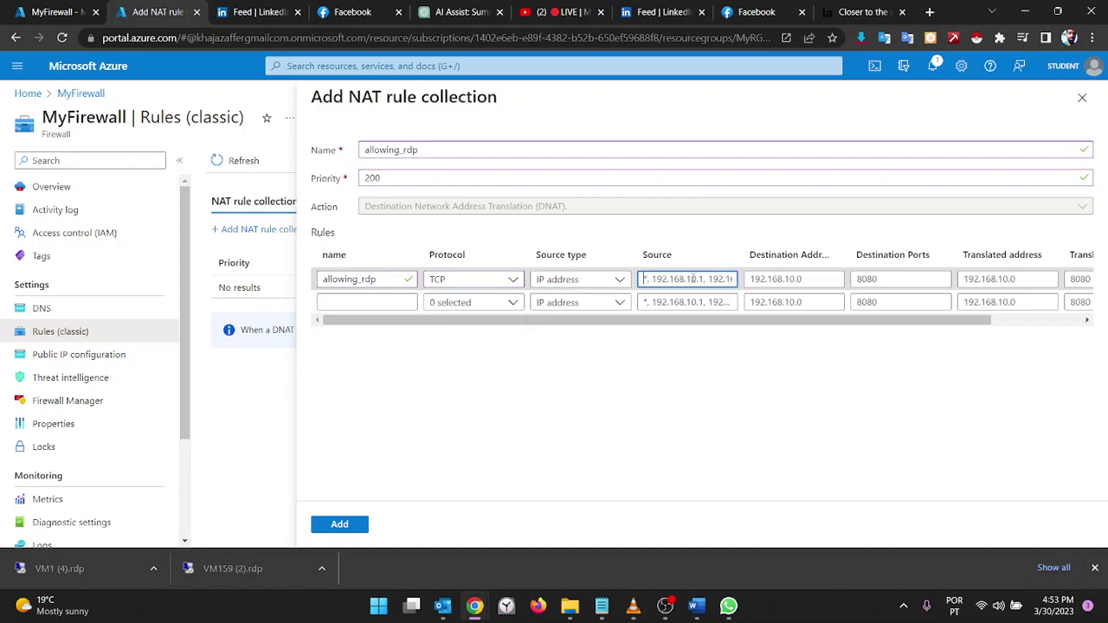
key("ctrl+a")
type("*")
key("Tab")
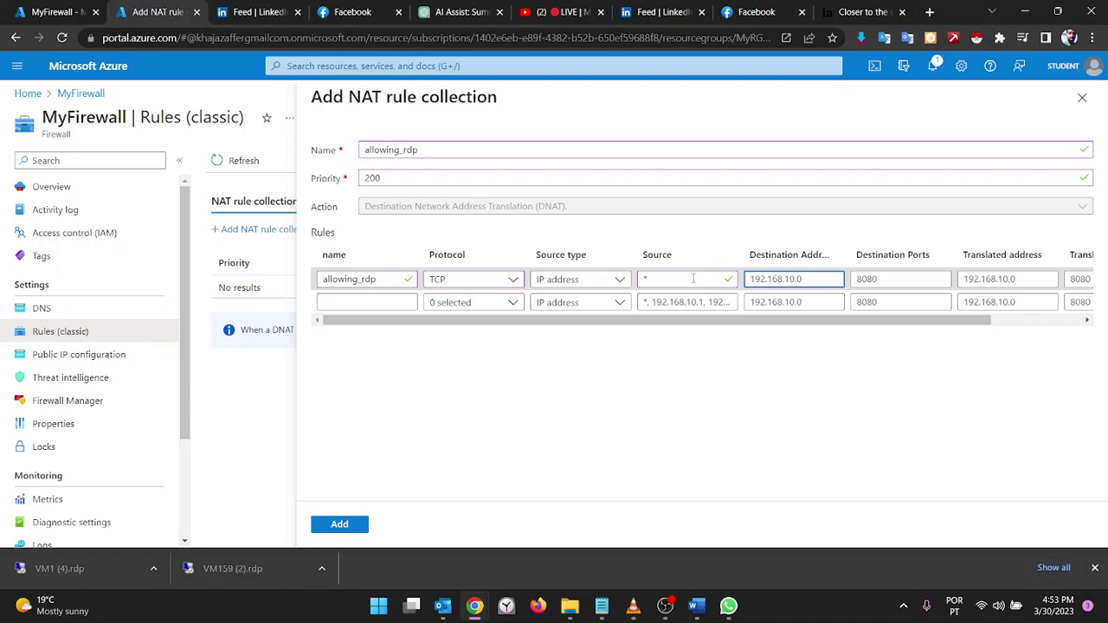
left_click(45, 11)
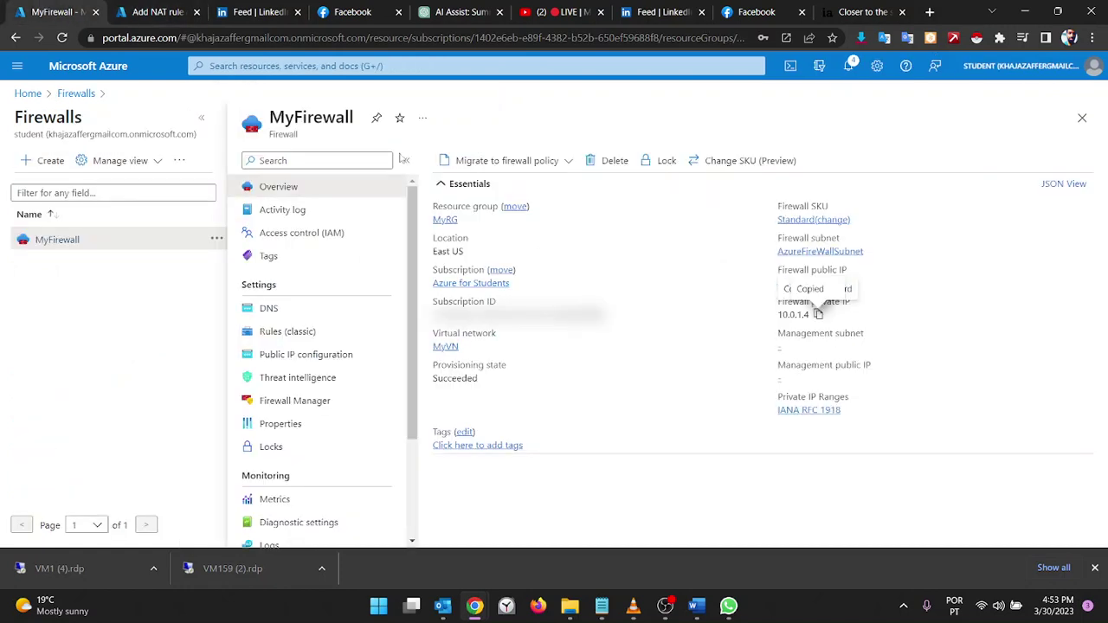
Set the rule's destination address to the firewall's public IP 20.231.100.93
left_click(287, 334)
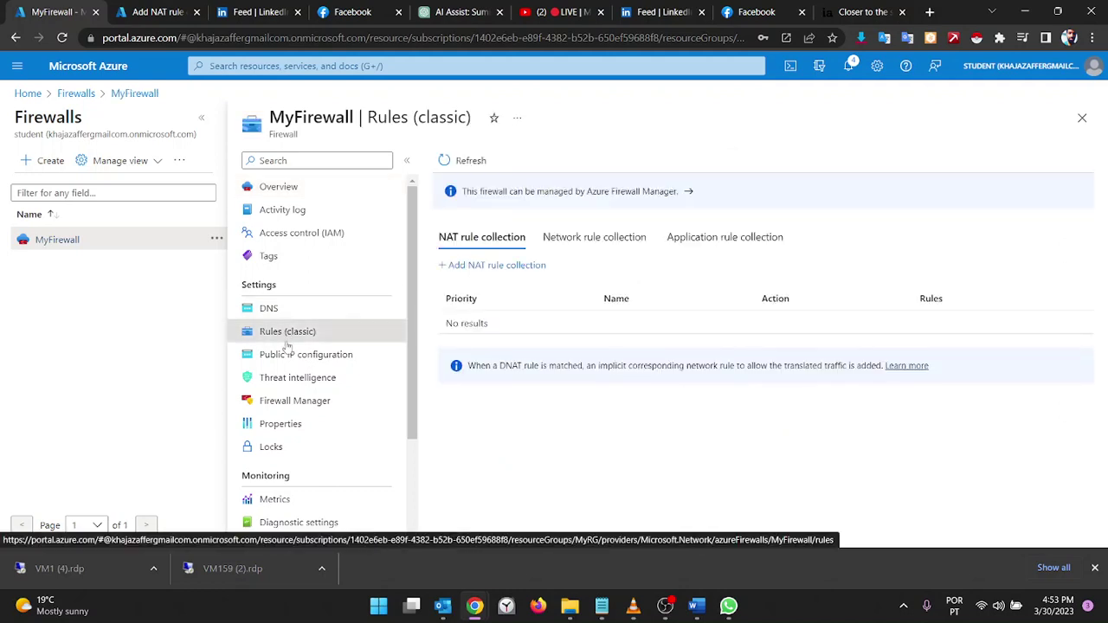
left_click(285, 354)
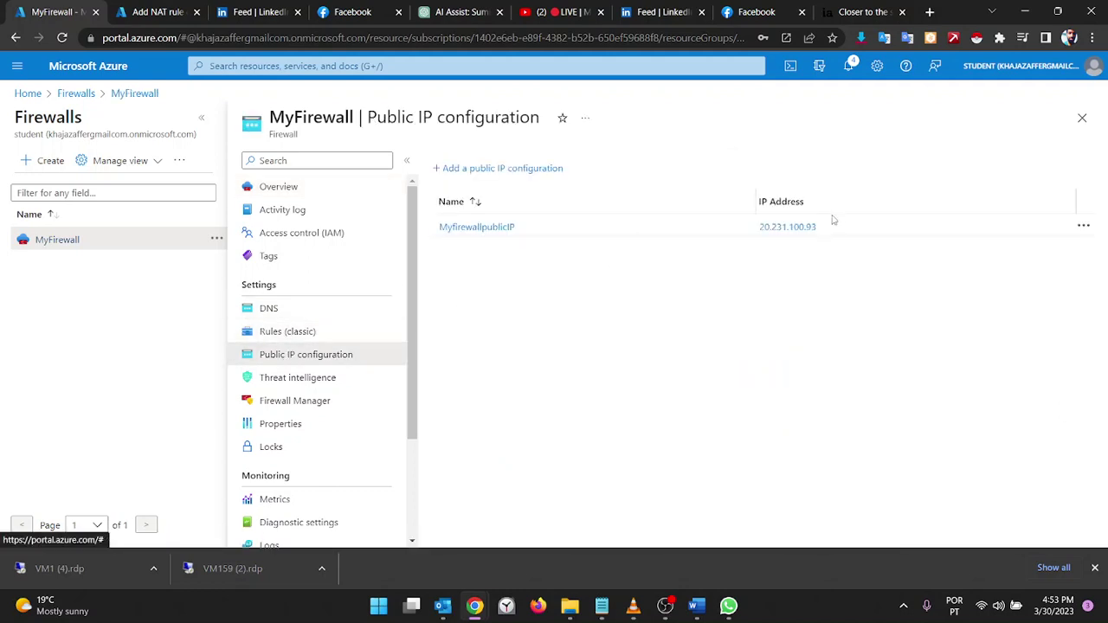
left_click_drag(819, 227, 757, 228)
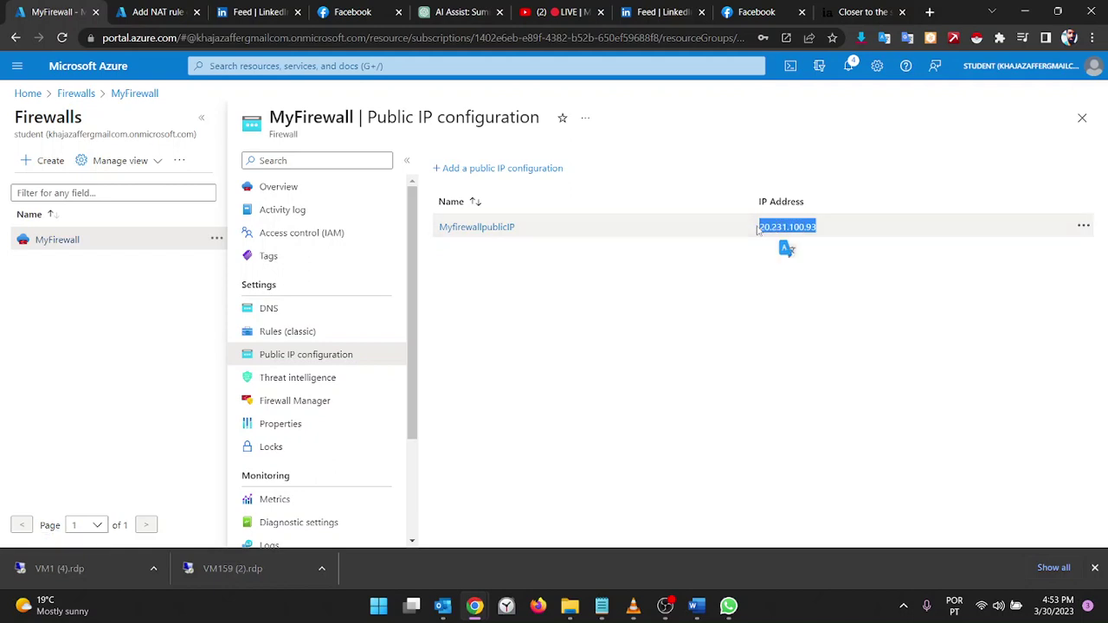
key("ctrl+Tab")
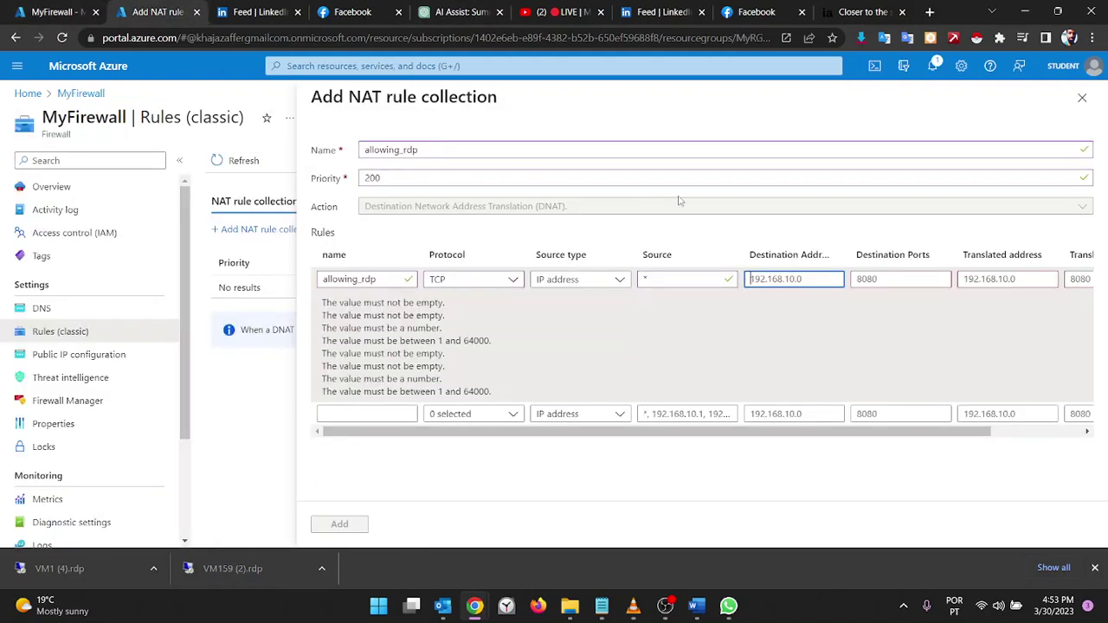
key("ctrl+v")
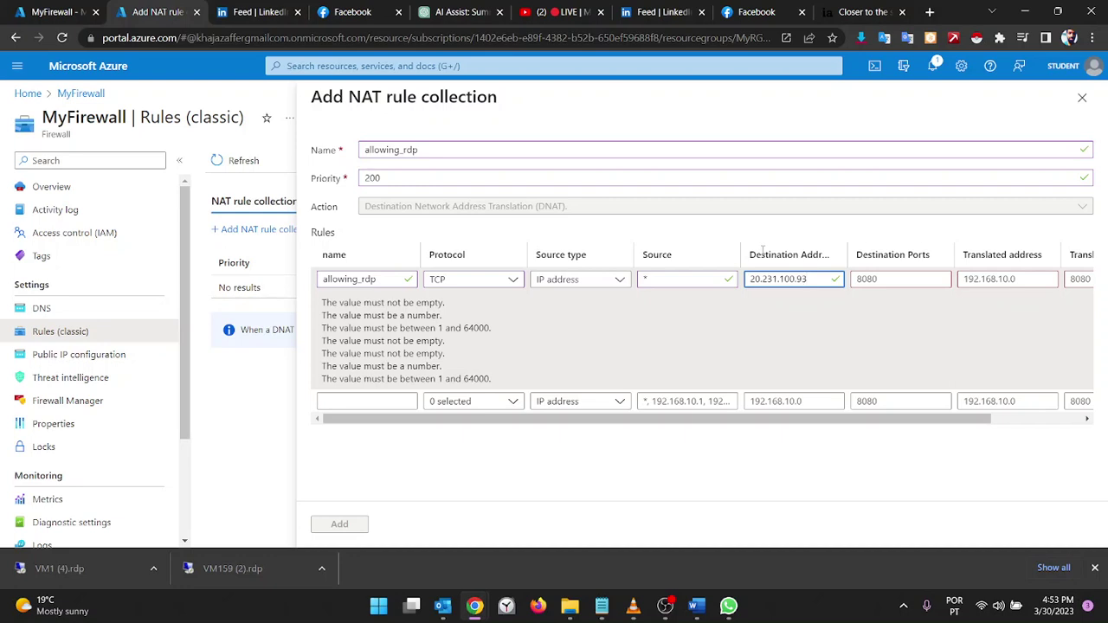
left_click(79, 7)
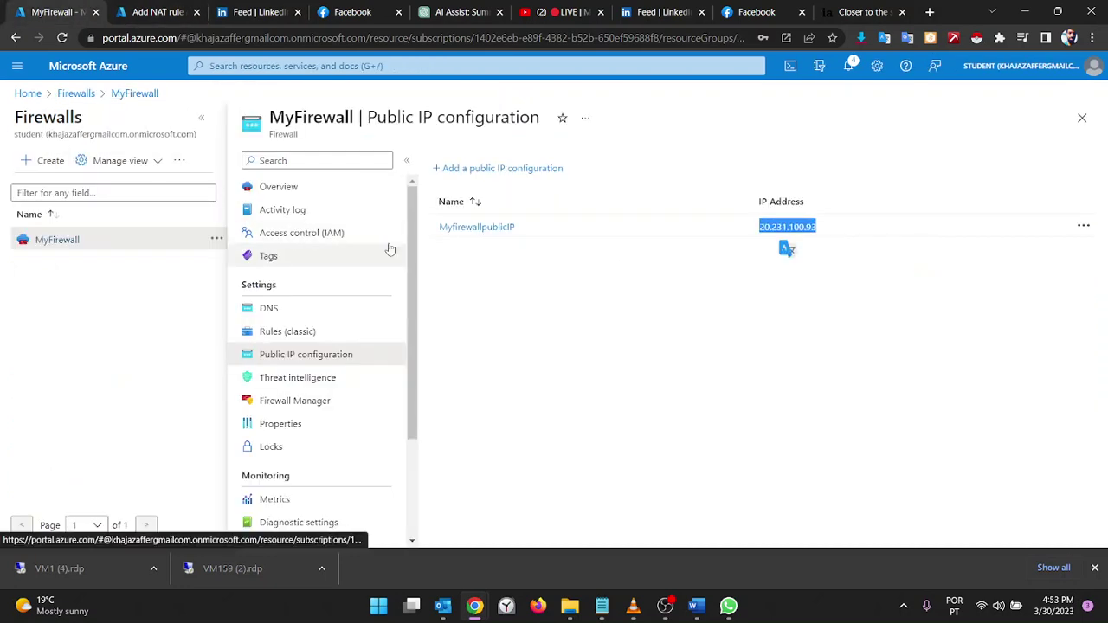
left_click(287, 317)
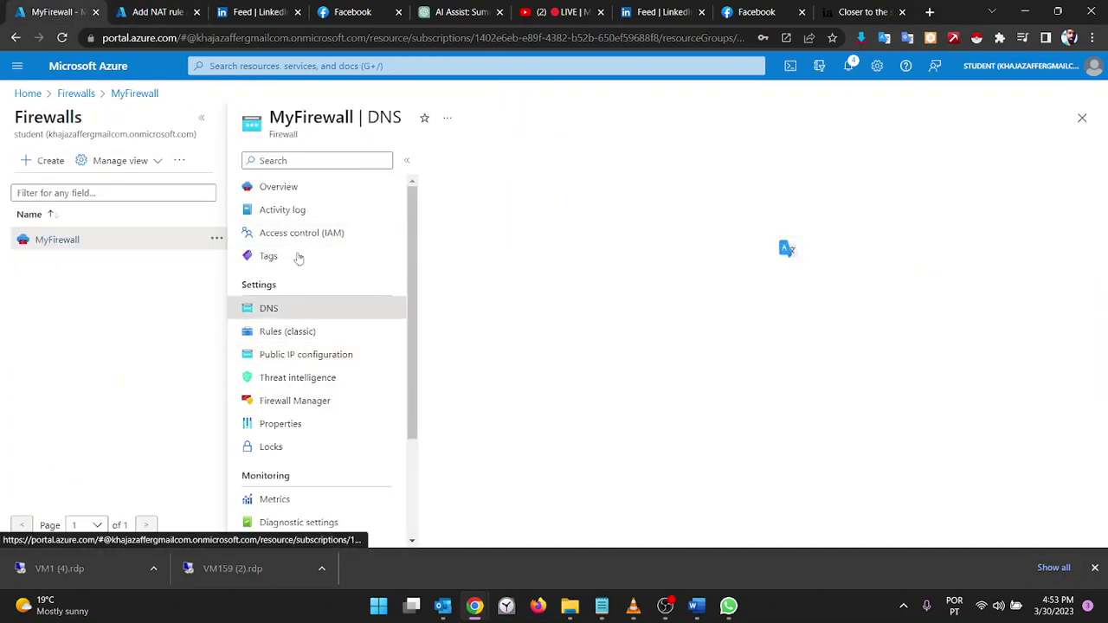
left_click(278, 187)
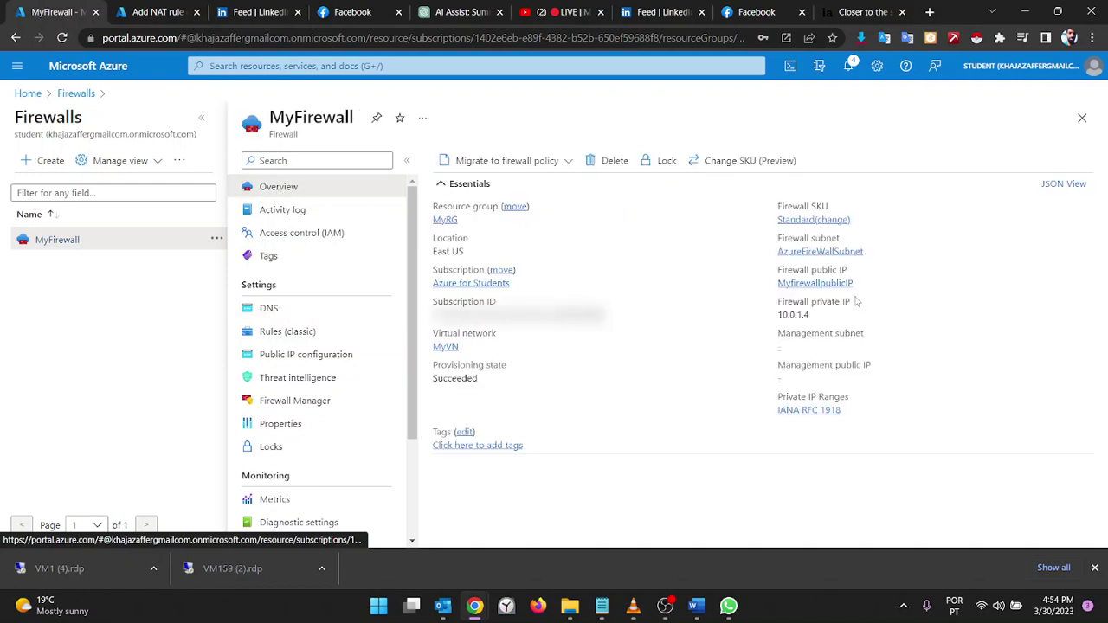
left_click(815, 285)
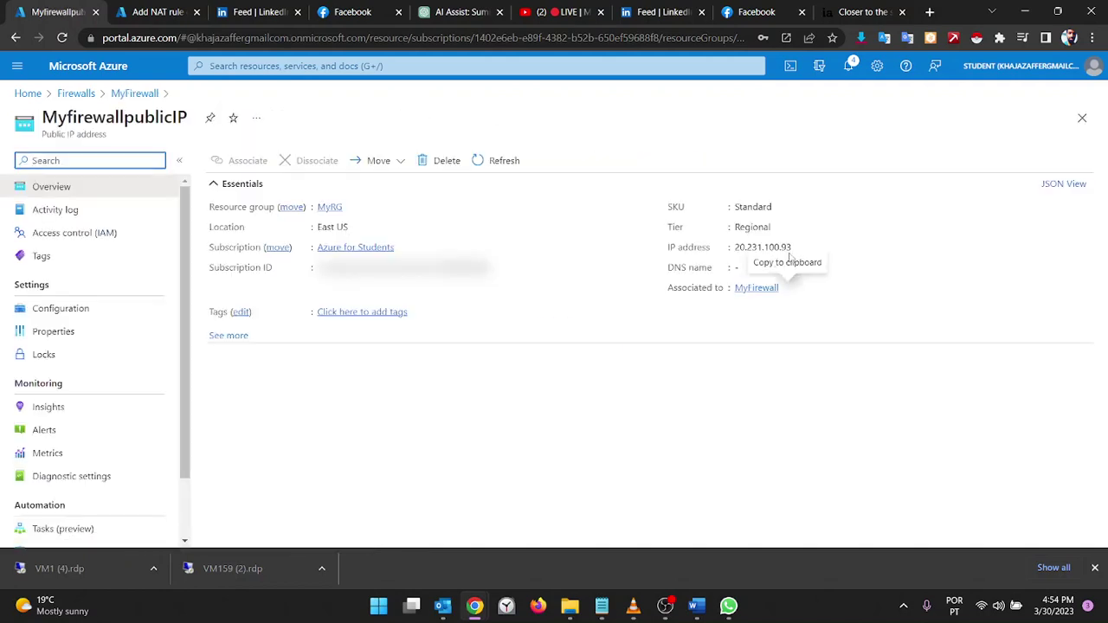
left_click(799, 247)
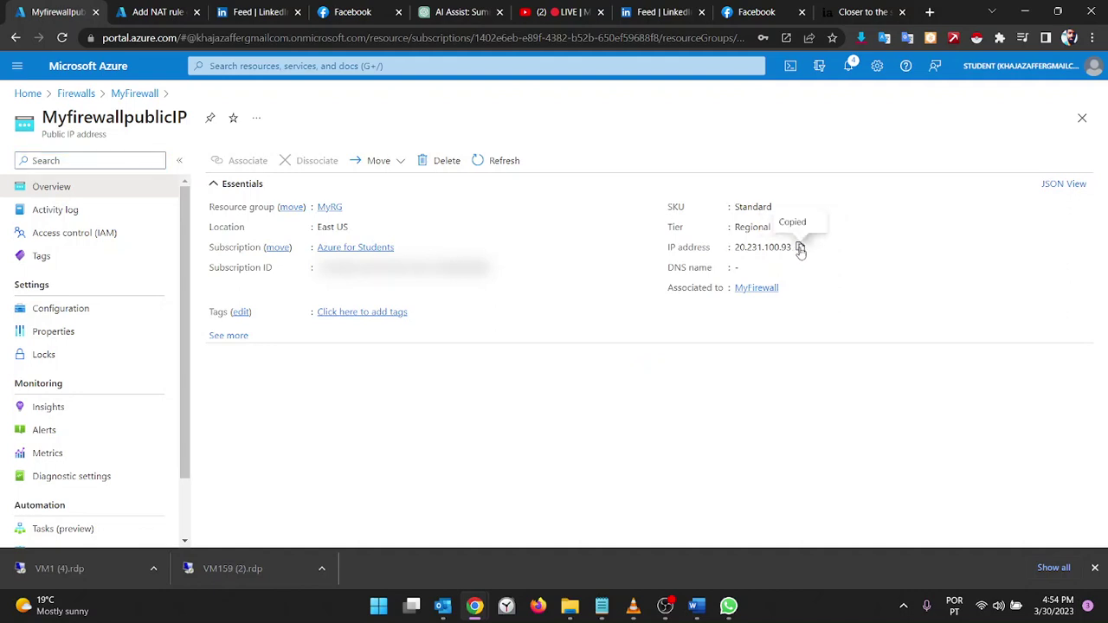
left_click(149, 11)
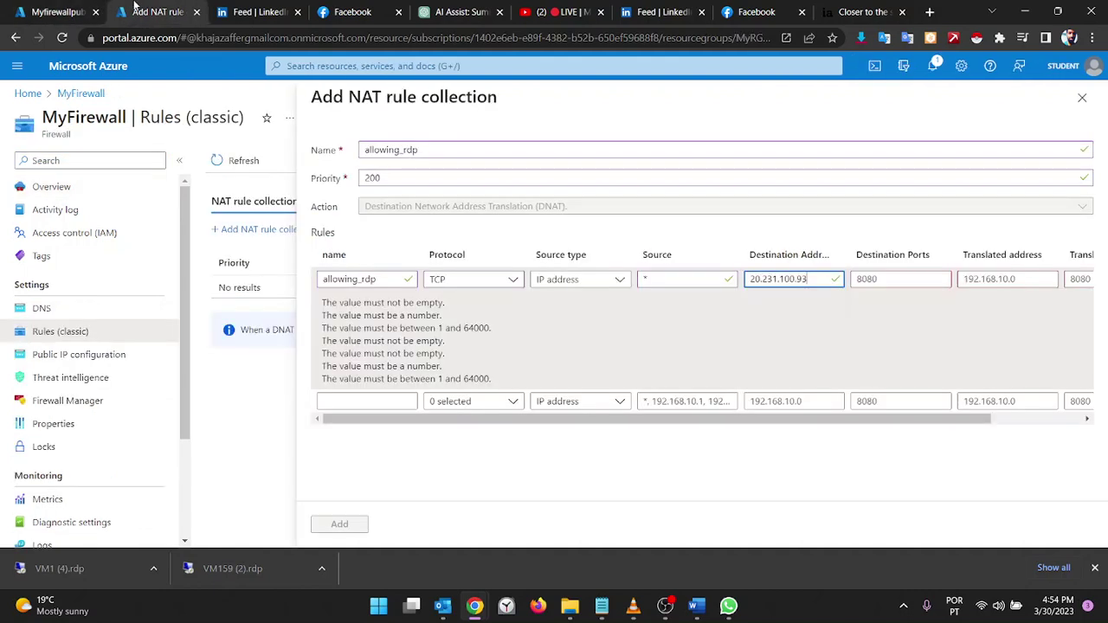
Enter destination port 3389, translated address 10.0.1.4 with port 3389, and save the collection
key("BackSpace")
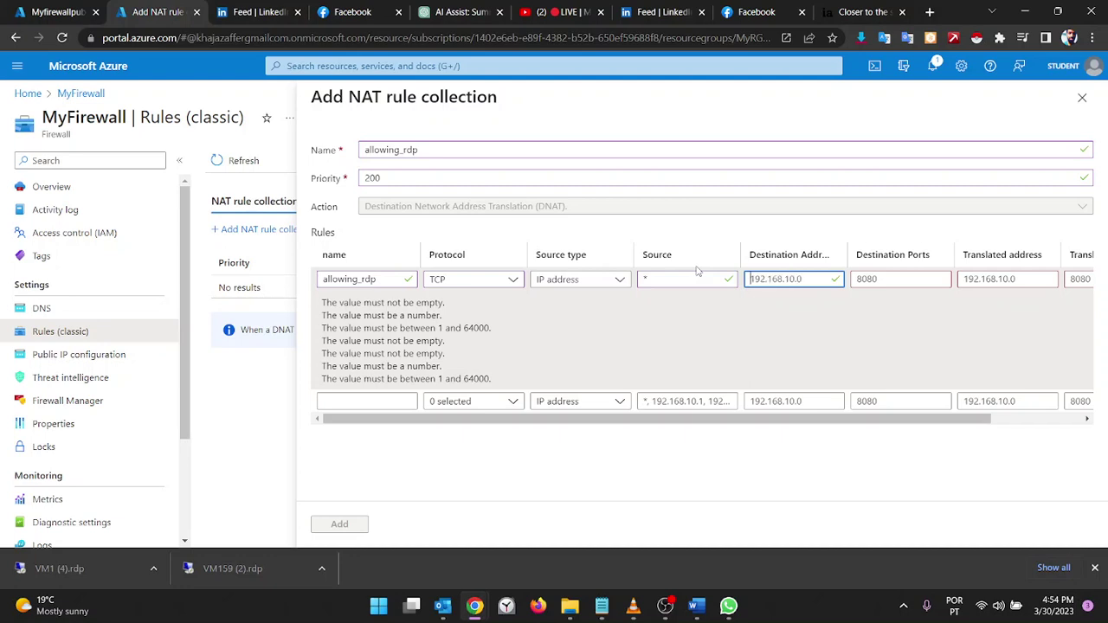
type("31.100.93")
key("Caps_Lock")
key("Caps_Lock")
key("Tab")
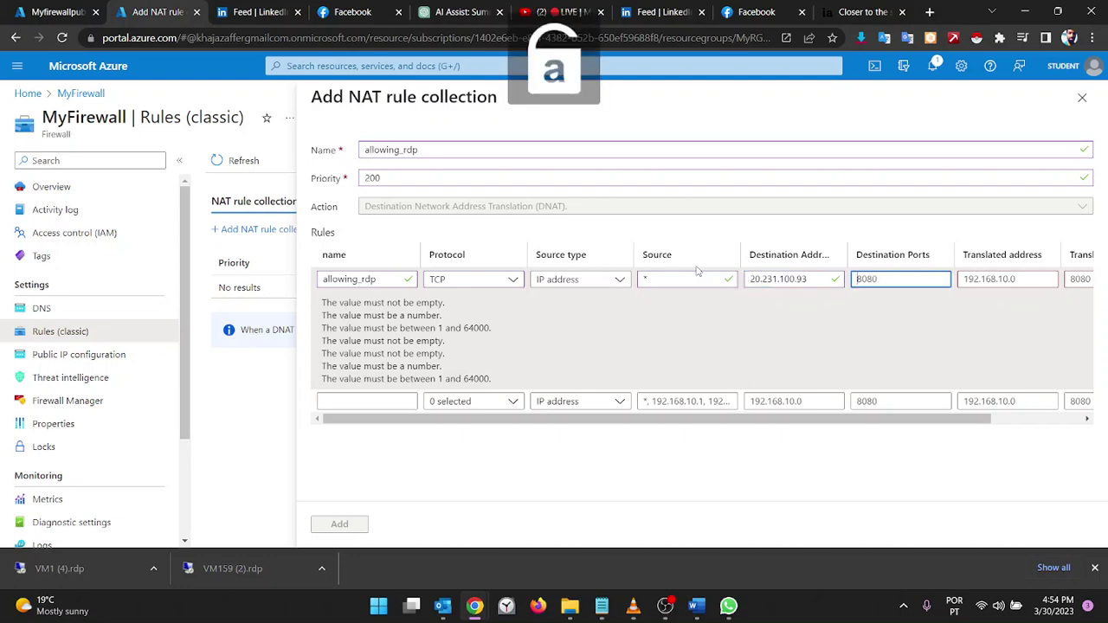
type("3389")
key("Tab")
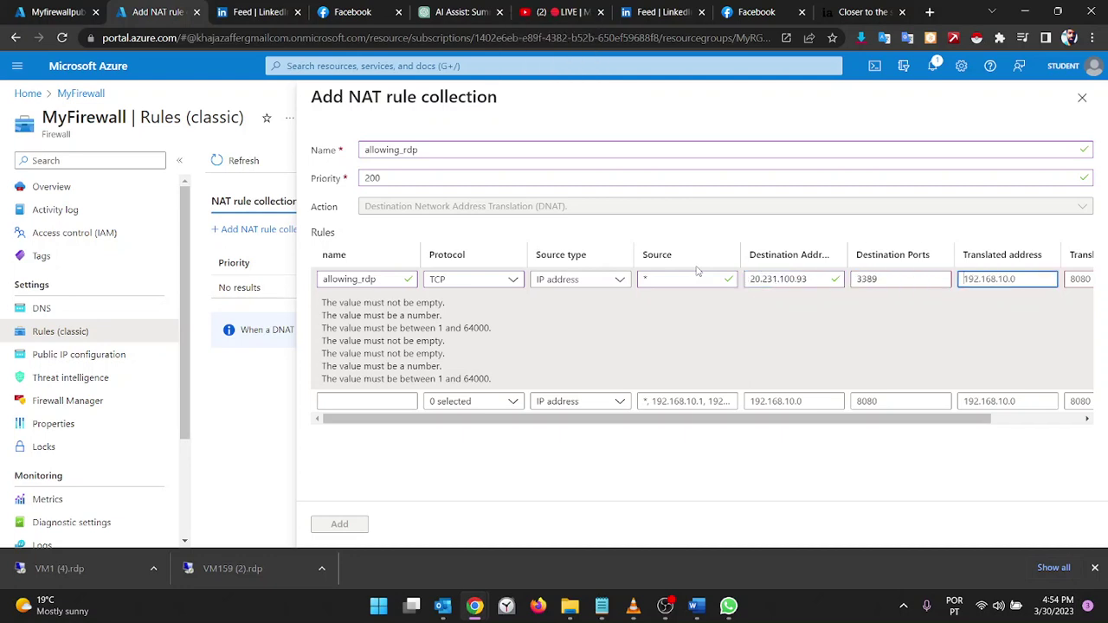
key("ctrl+grave")
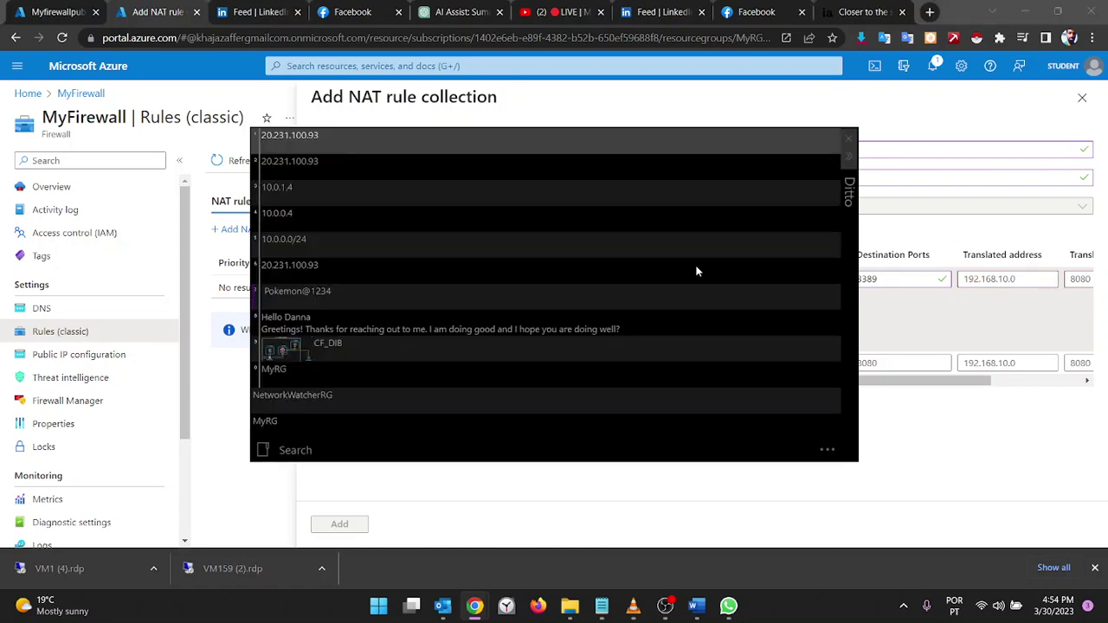
key("Down")
key("Down")
key("Return")
key("Tab")
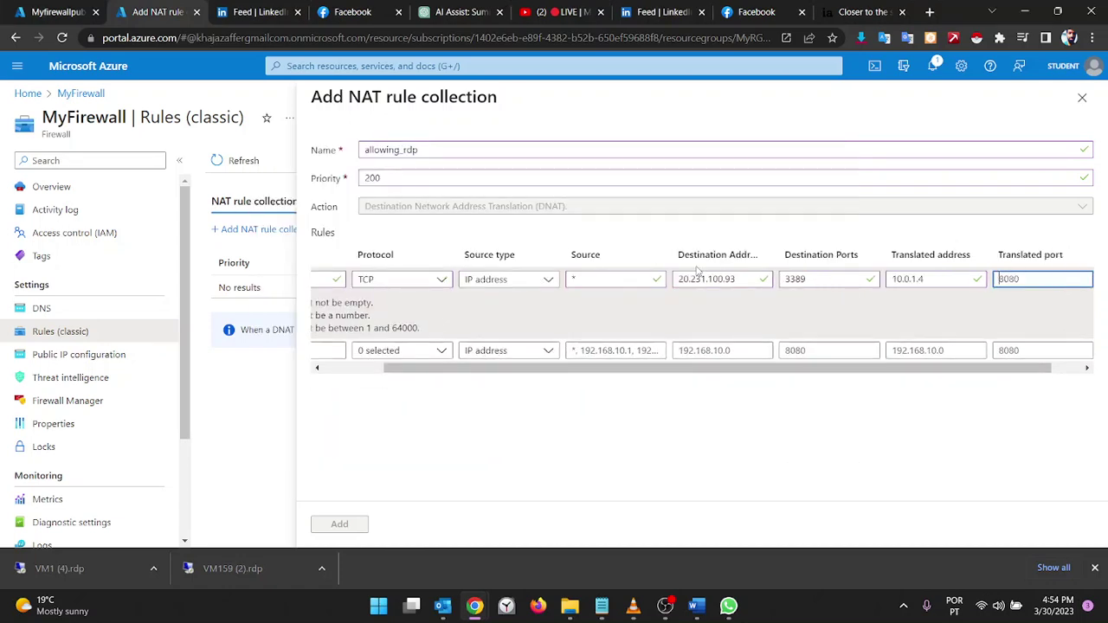
type("3389")
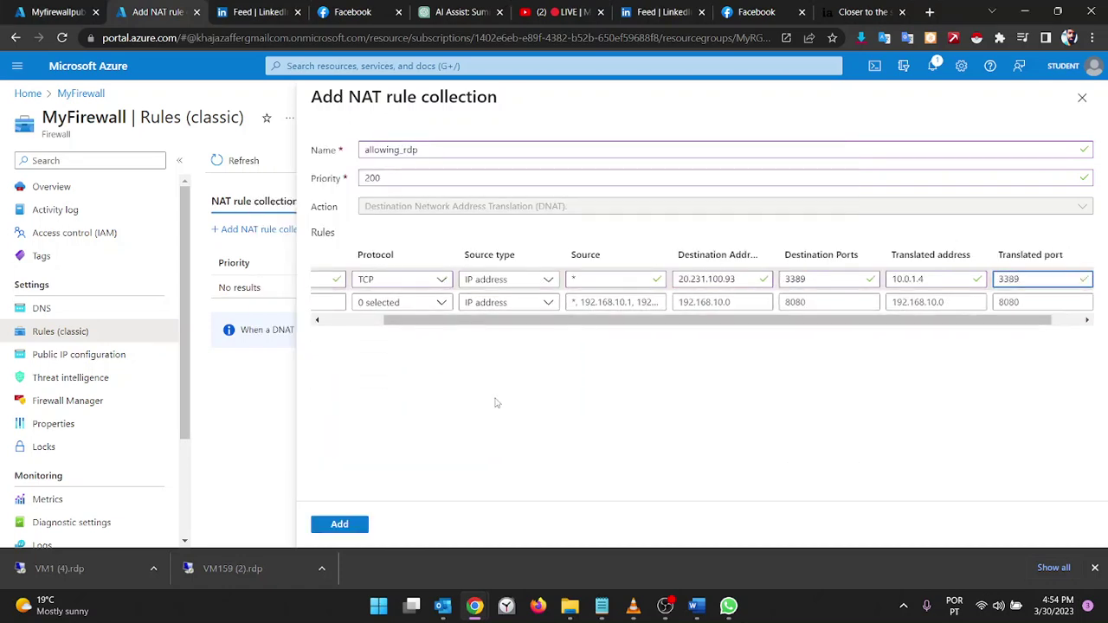
left_click(347, 524)
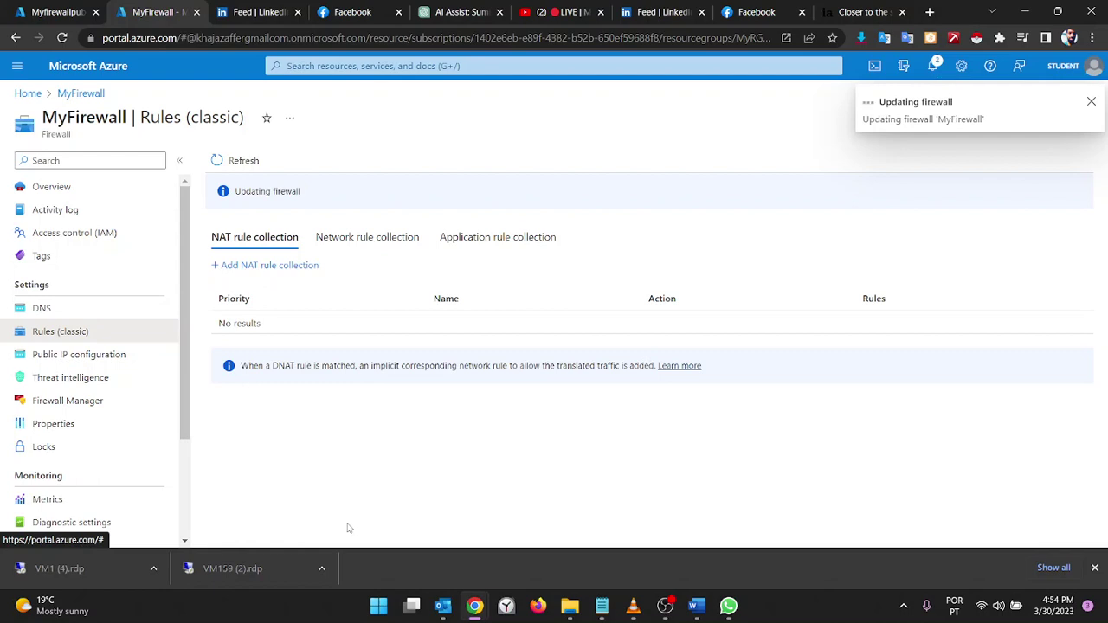
Recheck the firewall's public IP page, then view notifications showing the MyFirewall update still running
left_click(34, 7)
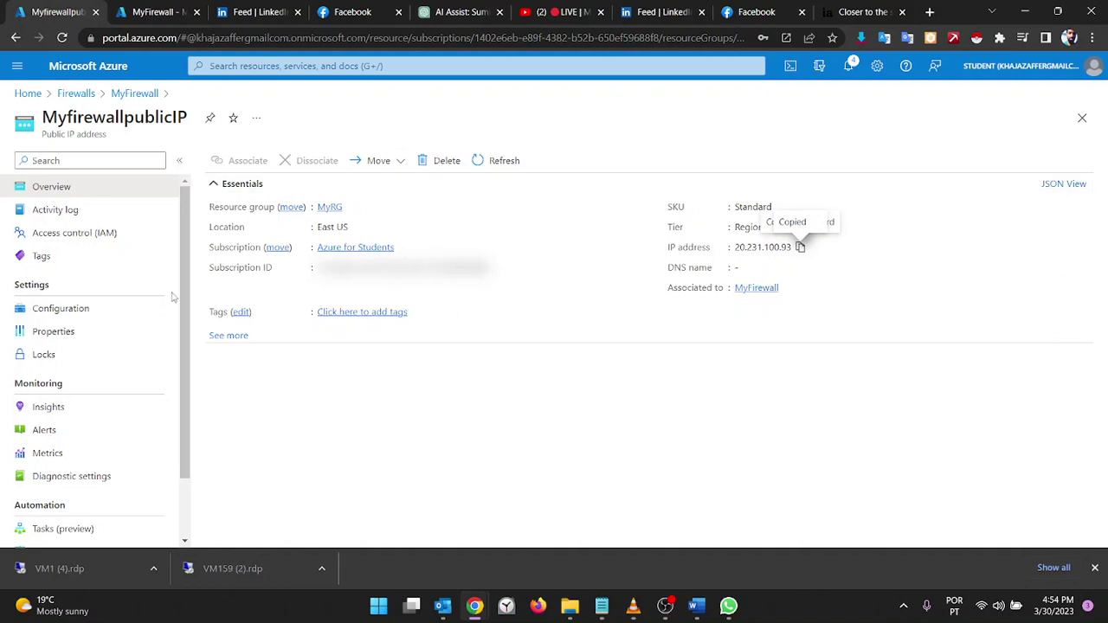
left_click(134, 92)
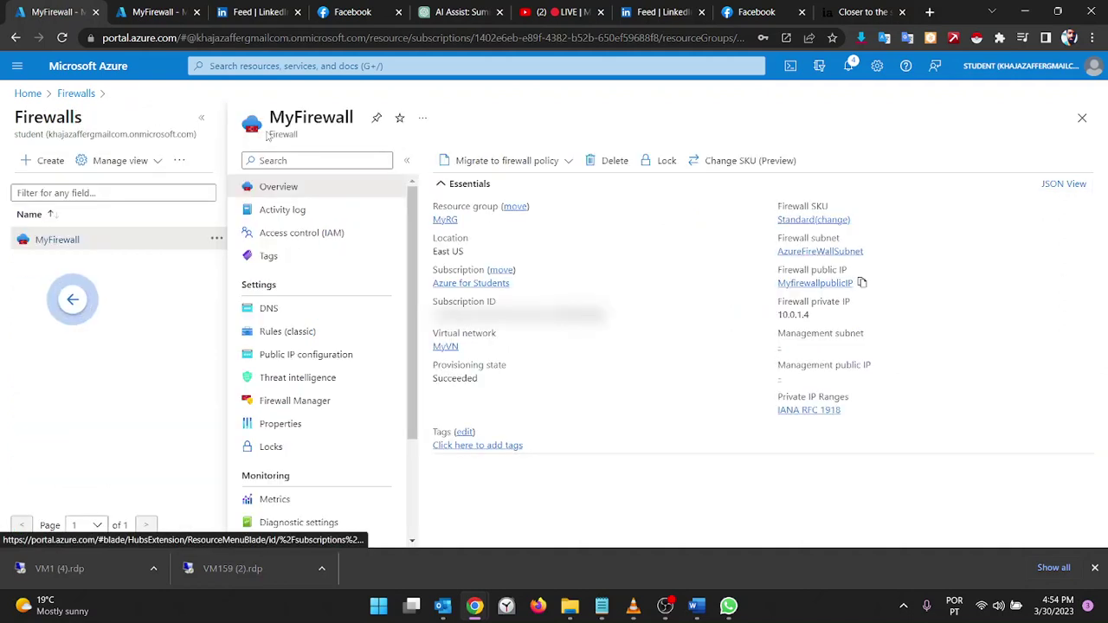
left_click(286, 355)
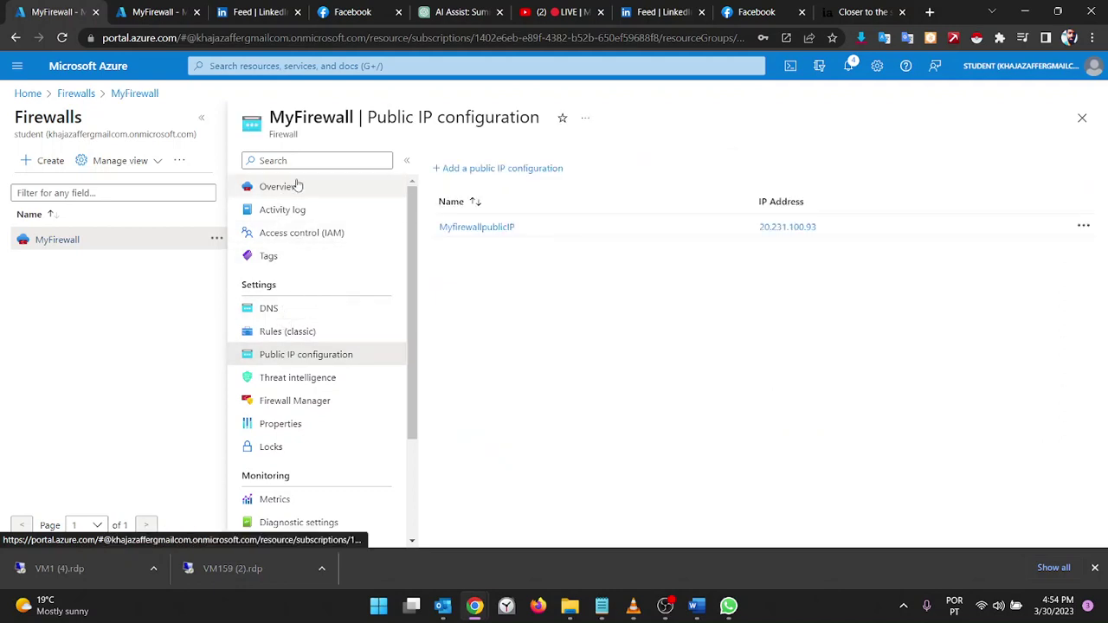
left_click(277, 186)
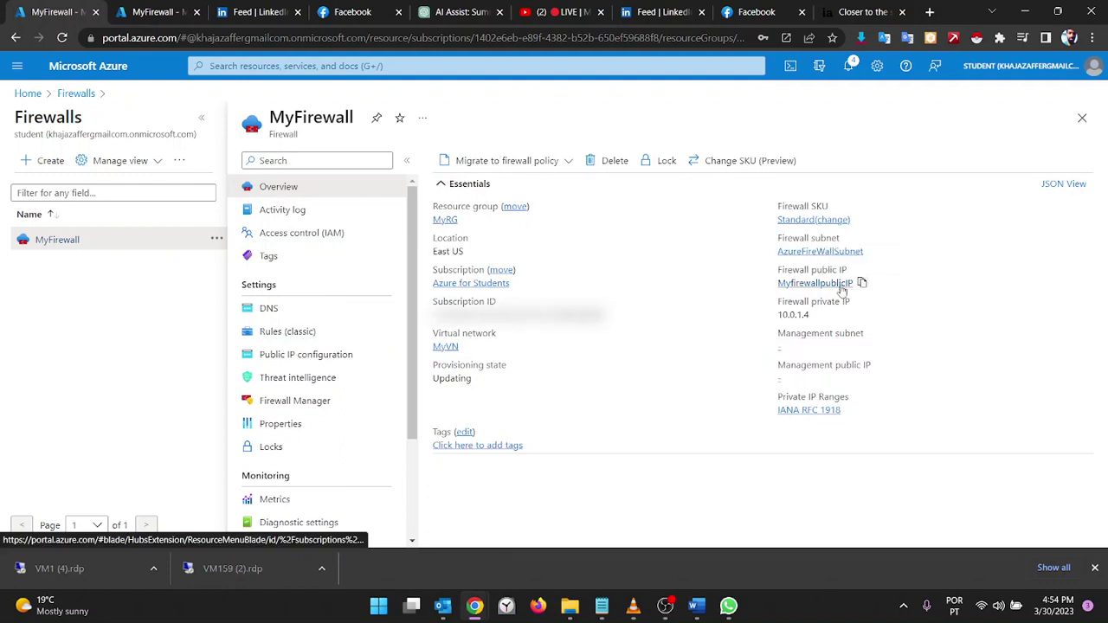
left_click(840, 285)
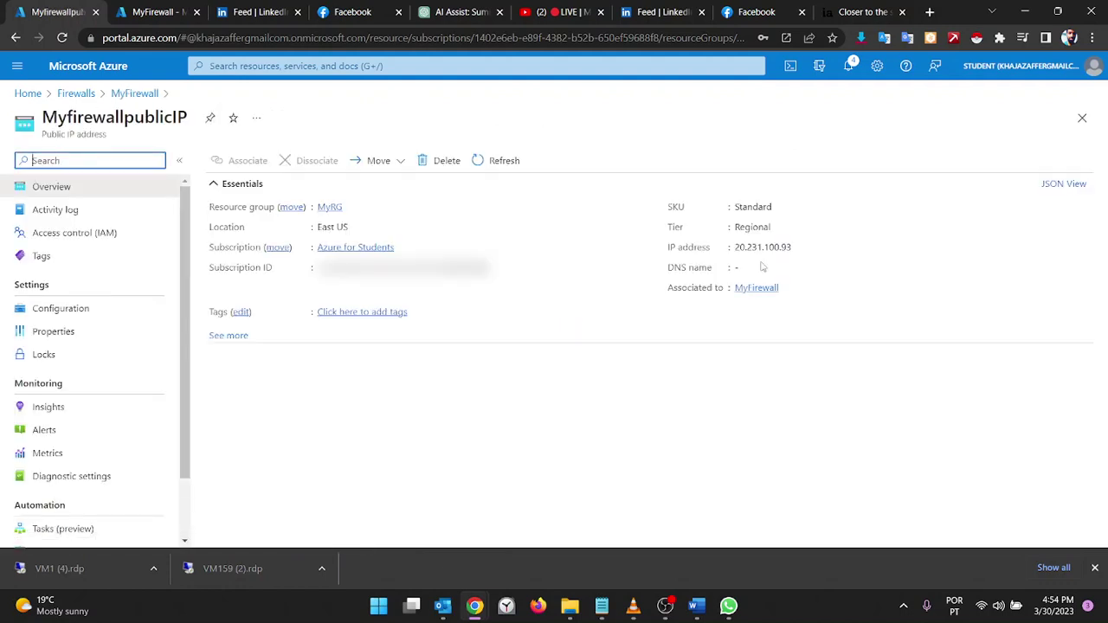
left_click(165, 8)
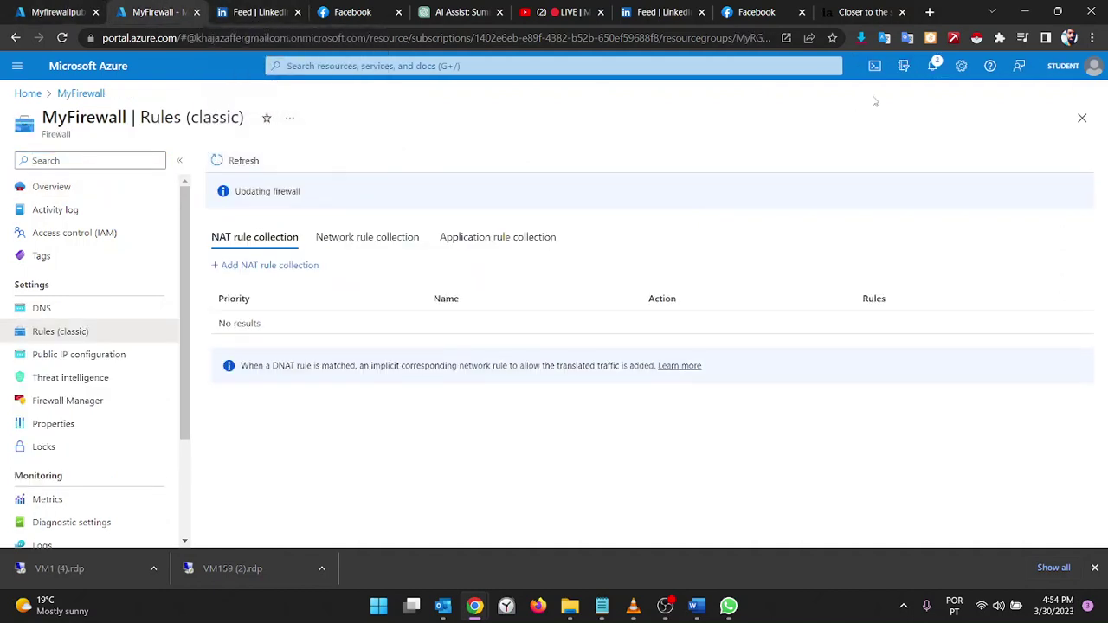
left_click(935, 66)
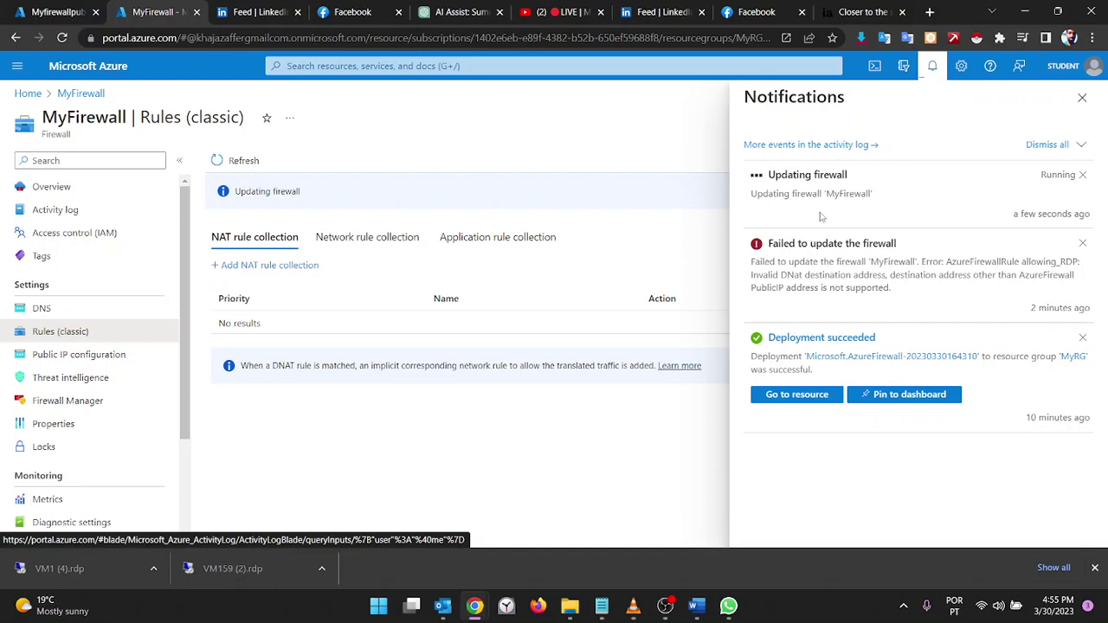
Launch Remote Desktop Connection and set the computer to 20.231.100.93:3389
key("super+r")
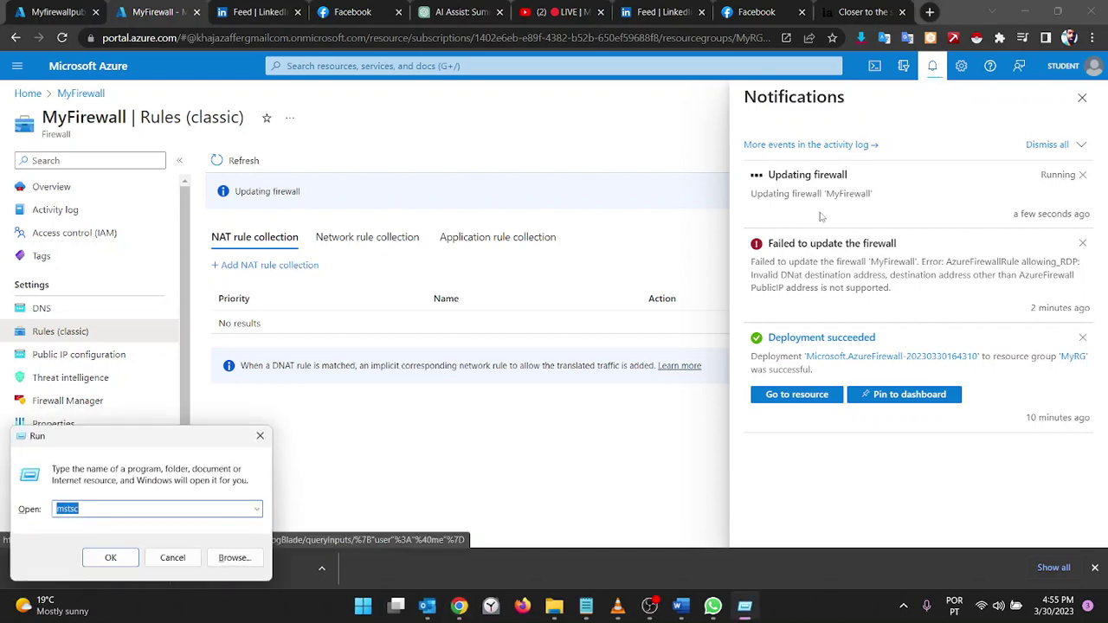
key("Return")
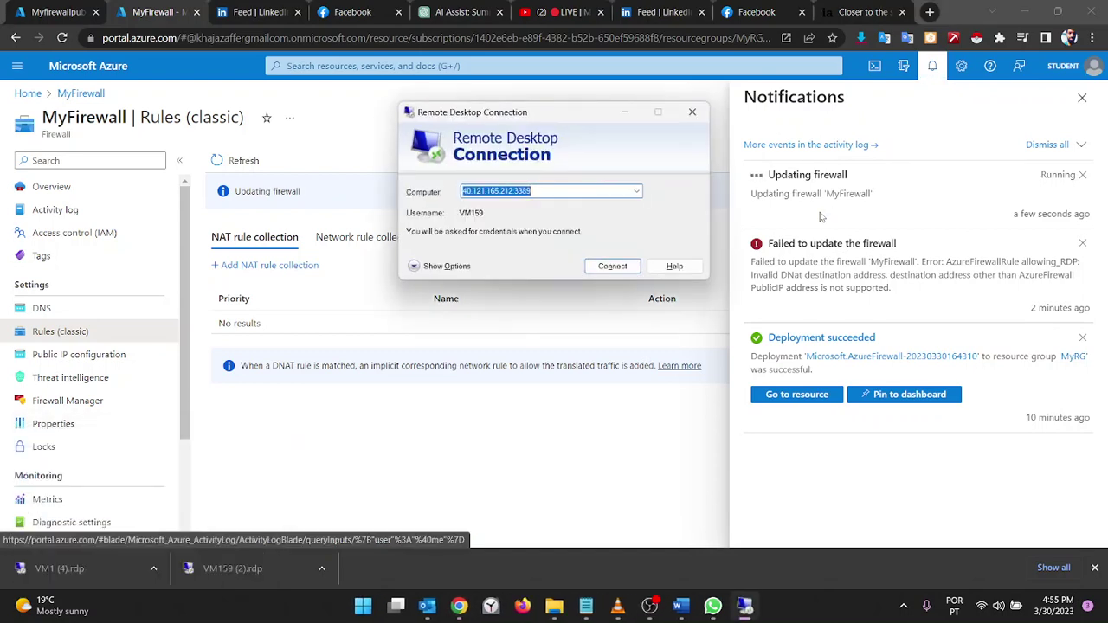
left_click(512, 191)
key("BackSpace")
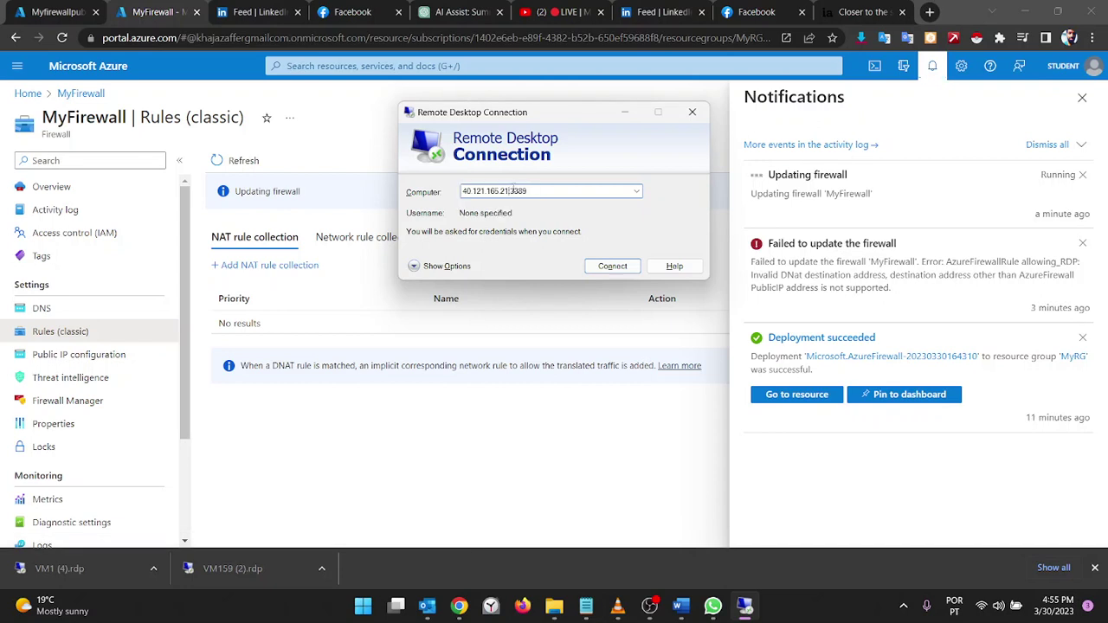
key("BackSpace")
key("BackSpace")
key("BackSpace")
key("BackSpace")
key("BackSpace")
key("BackSpace")
key("BackSpace")
key("BackSpace")
key("BackSpace")
key("BackSpace")
key("BackSpace")
key("BackSpace")
key("BackSpace")
key("ctrl+grave")
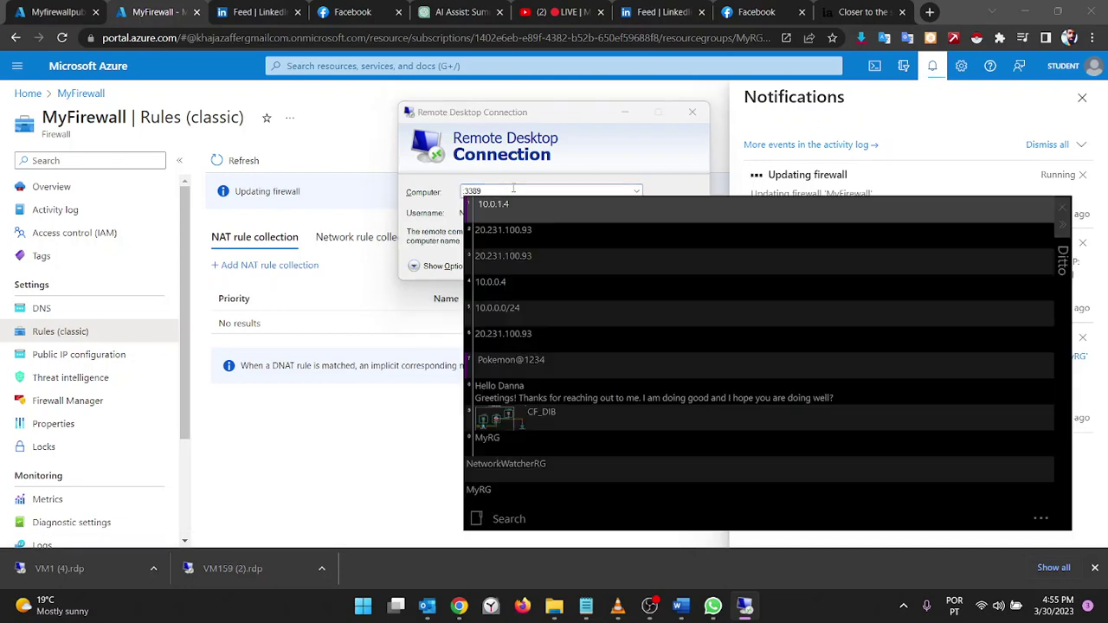
key("Down")
key("Return")
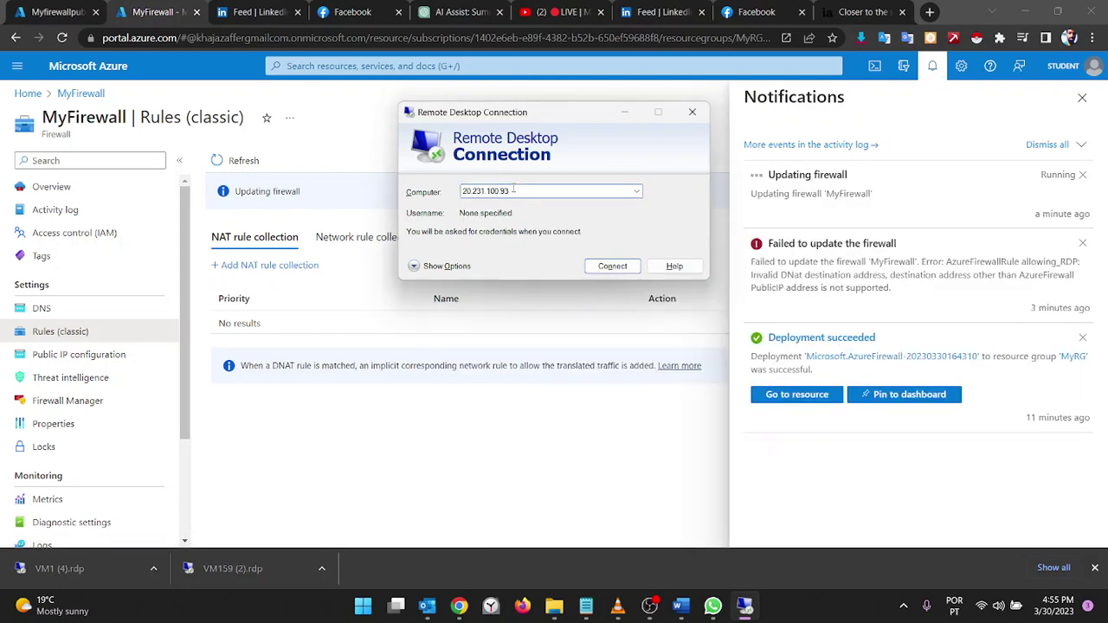
type(":3389")
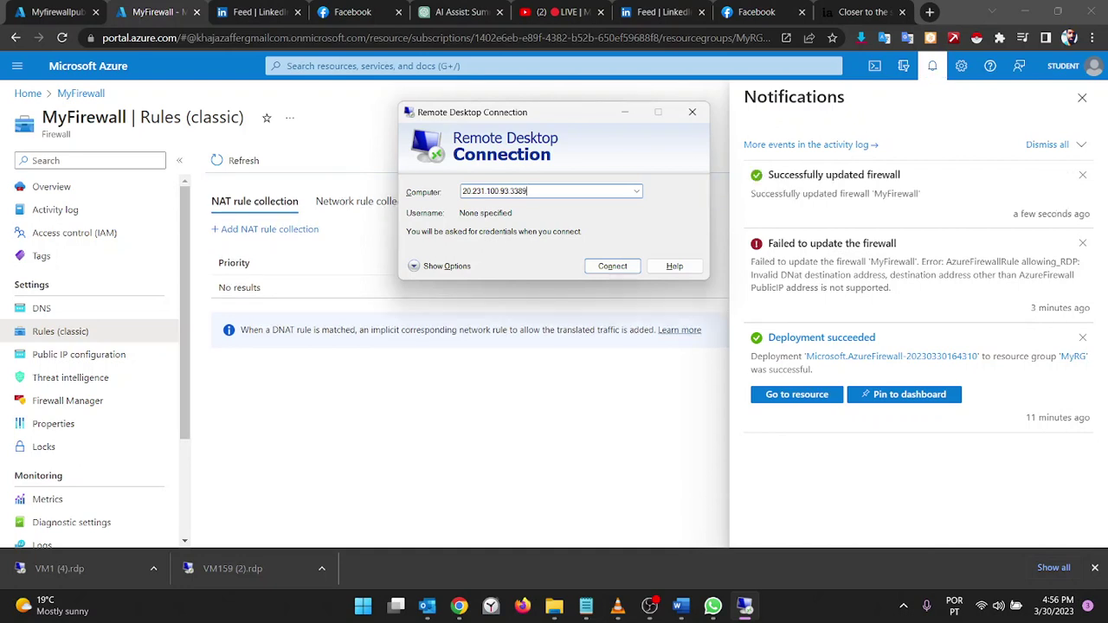
Connect, dismiss the connection failure error, and retry
left_click(626, 270)
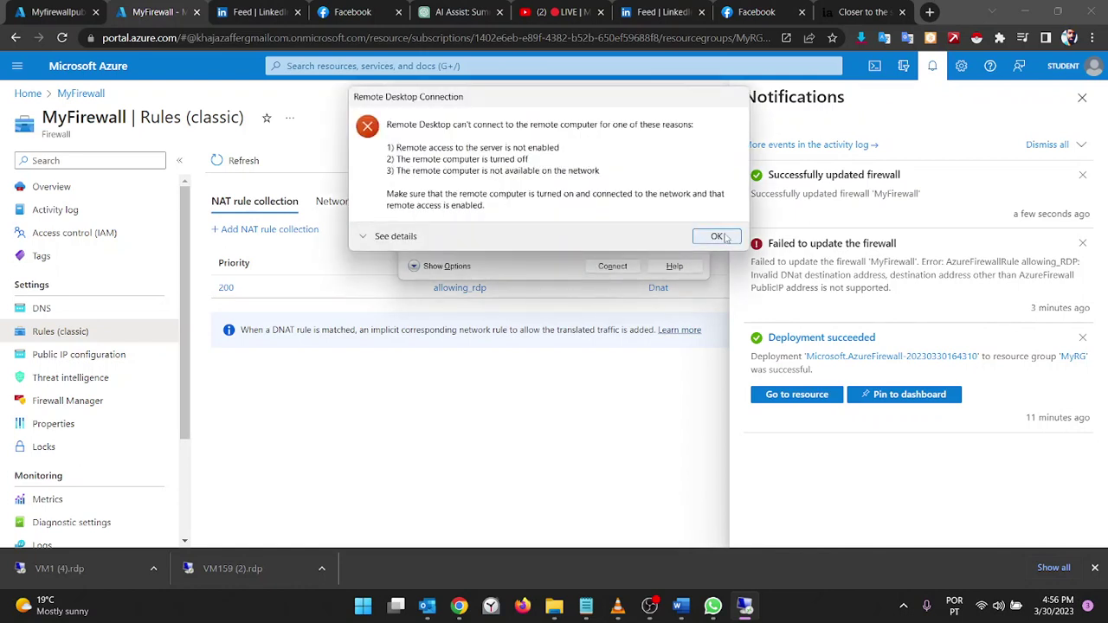
left_click(715, 239)
left_click(605, 265)
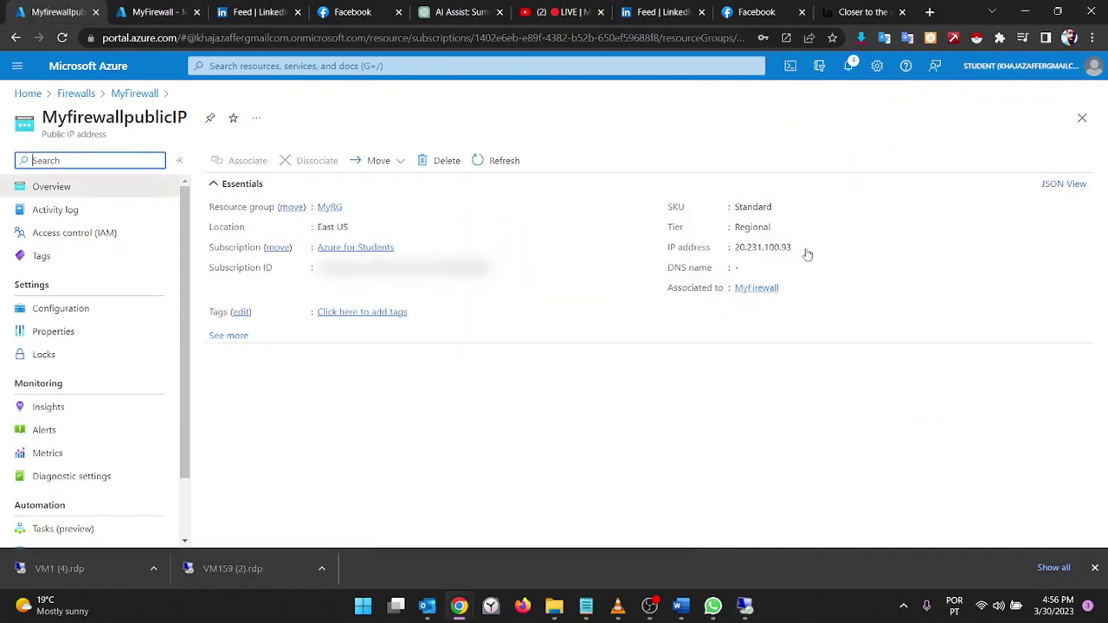
Copy the firewall's public IP and re-enter 20.231.100.93 with port 3389 as the computer
left_click(800, 248)
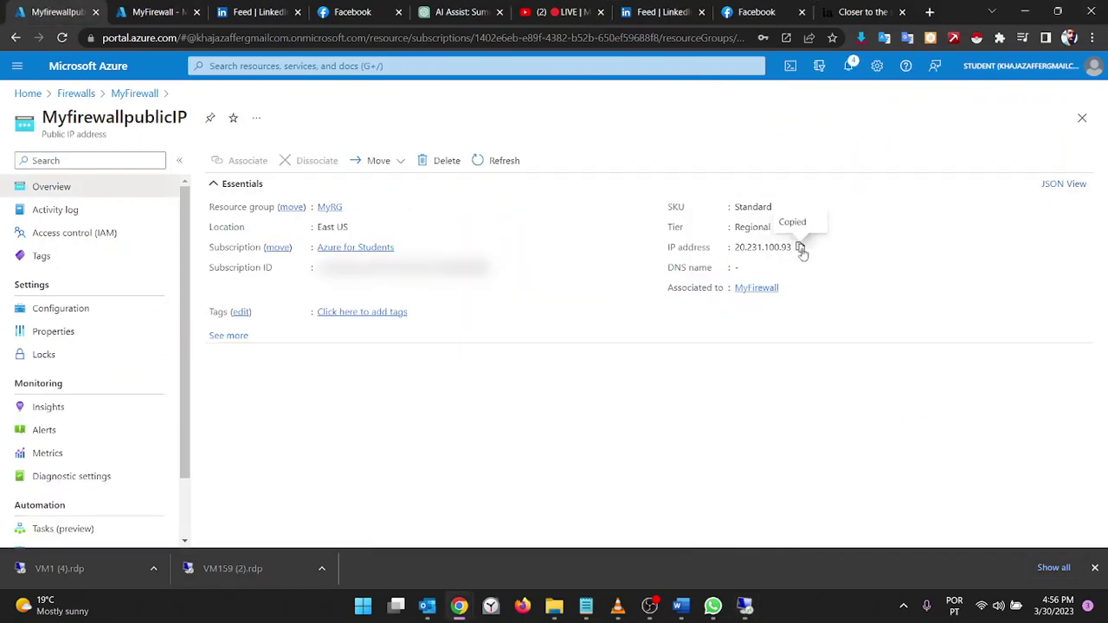
left_click(171, 9)
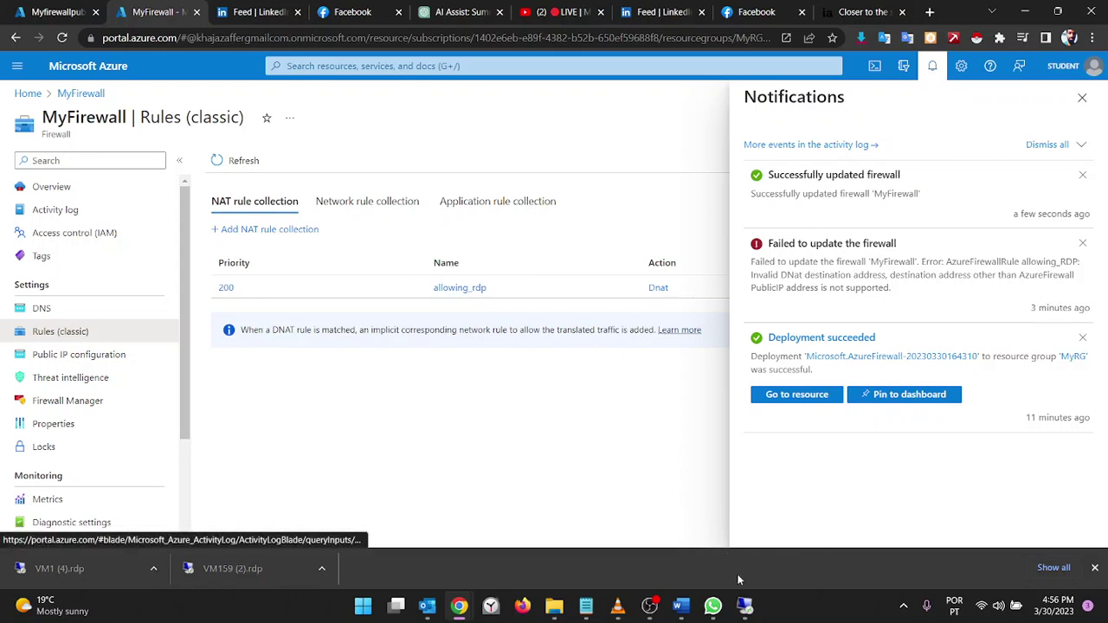
left_click(744, 606)
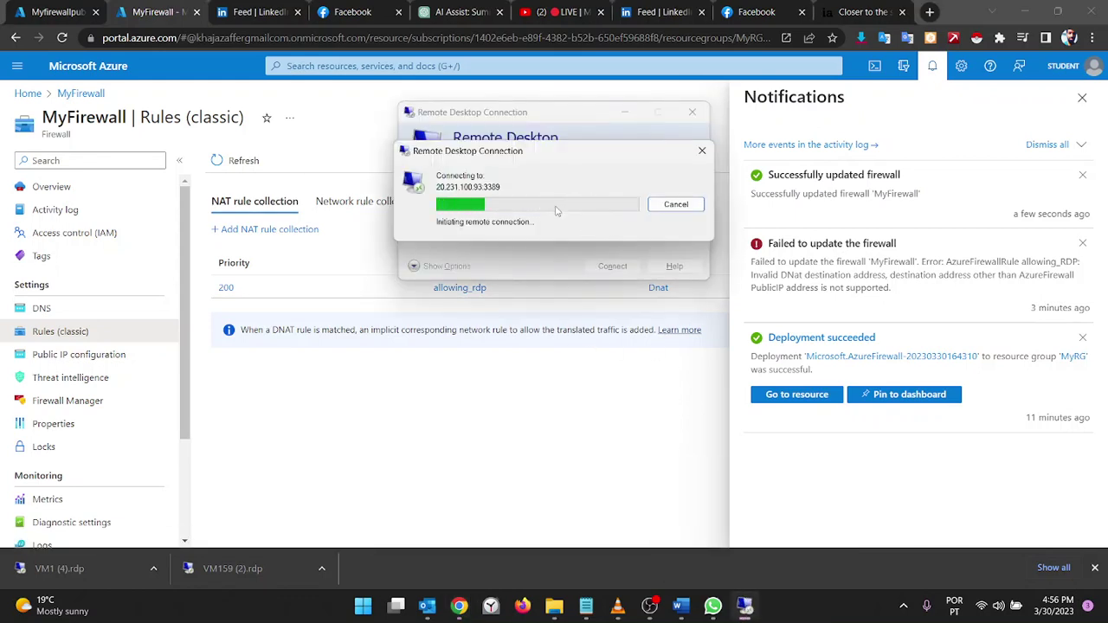
left_click(700, 237)
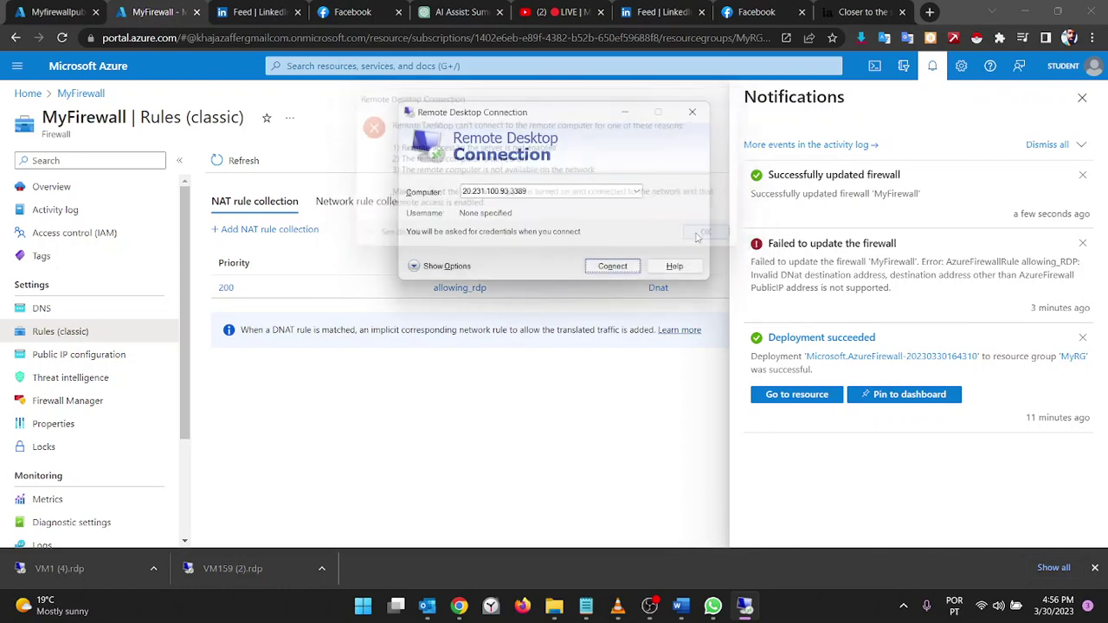
left_click(507, 191)
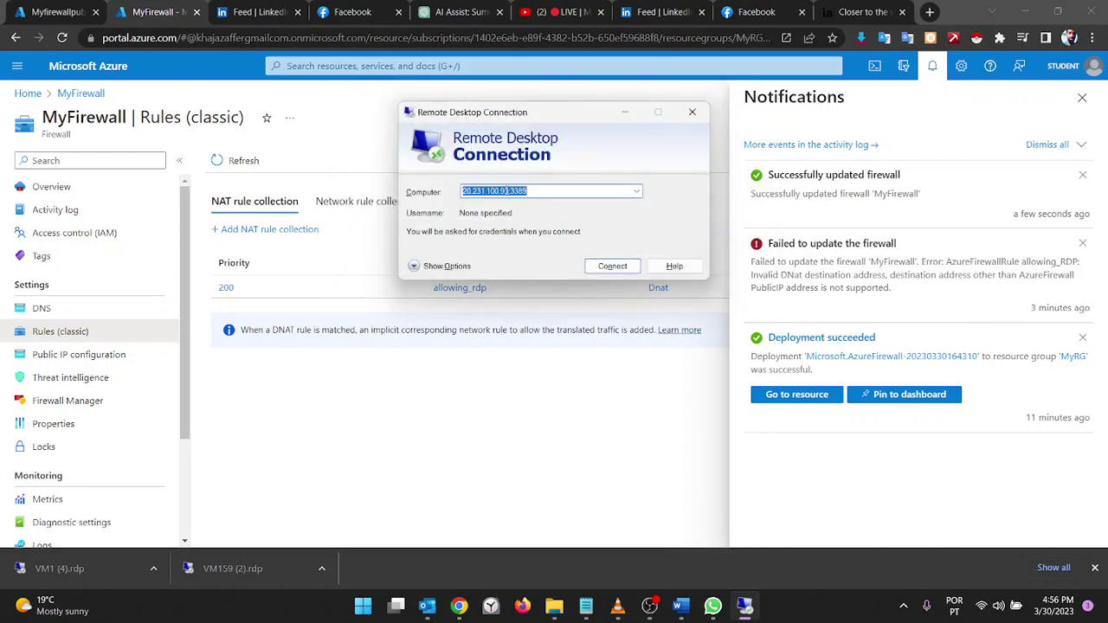
key("End")
key("BackSpace")
key("BackSpace")
key("BackSpace")
key("BackSpace")
key("BackSpace")
key("BackSpace")
key("BackSpace")
key("BackSpace")
key("BackSpace")
key("BackSpace")
key("BackSpace")
key("BackSpace")
key("BackSpace")
key("BackSpace")
key("BackSpace")
key("BackSpace")
key("BackSpace")
key("BackSpace")
key("ctrl+v")
type("3389")
Try connecting twice, dismiss both failure errors, and close the Remote Desktop window
left_click(611, 266)
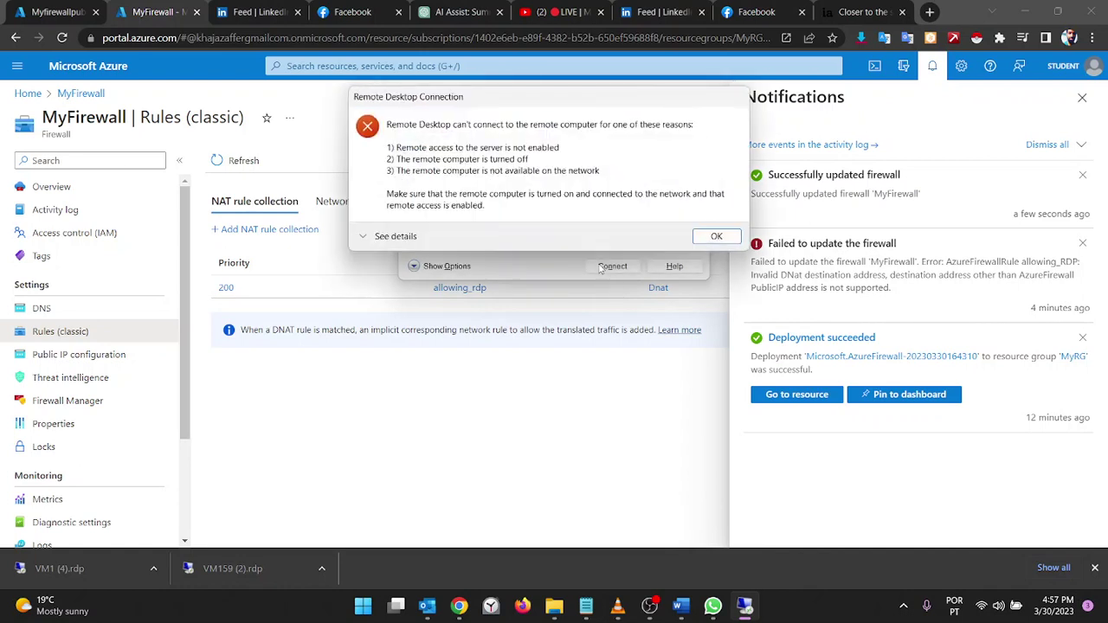
left_click(711, 237)
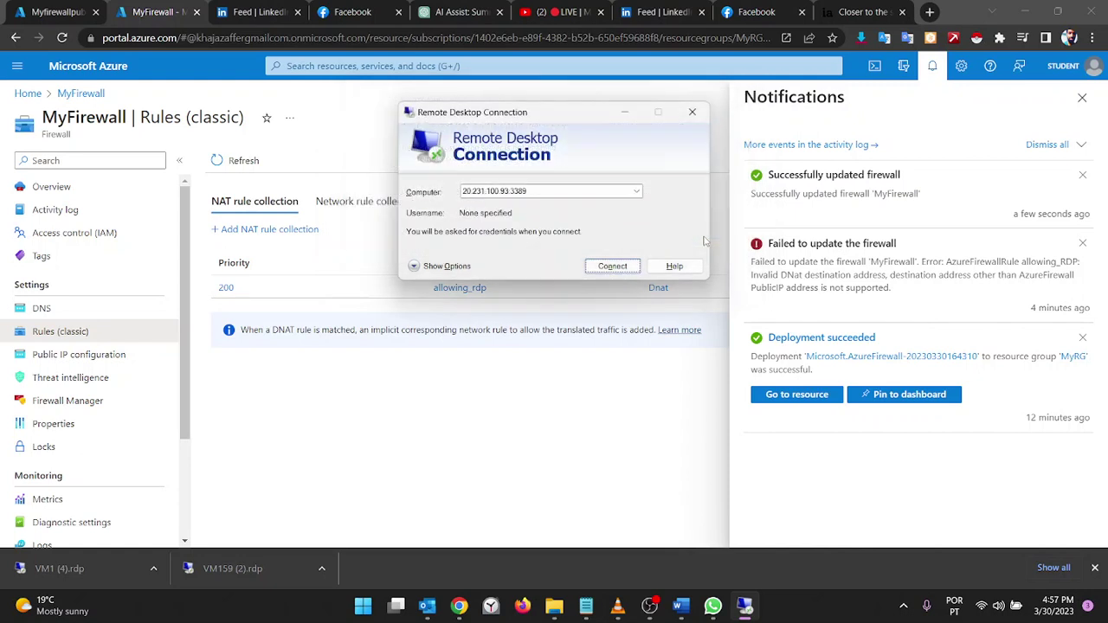
left_click(612, 266)
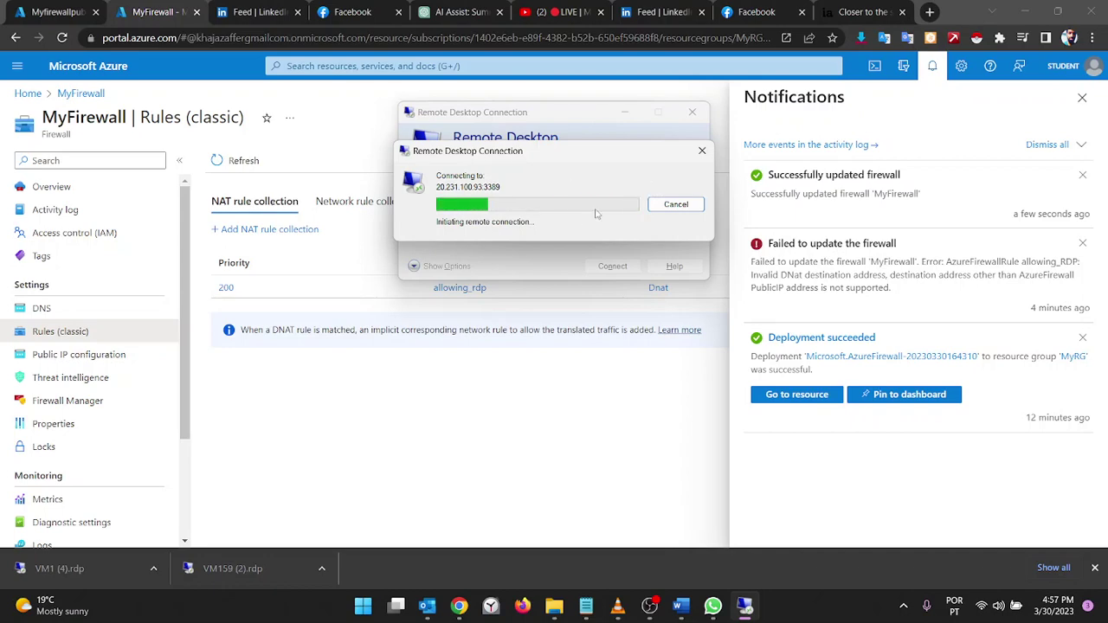
left_click(716, 236)
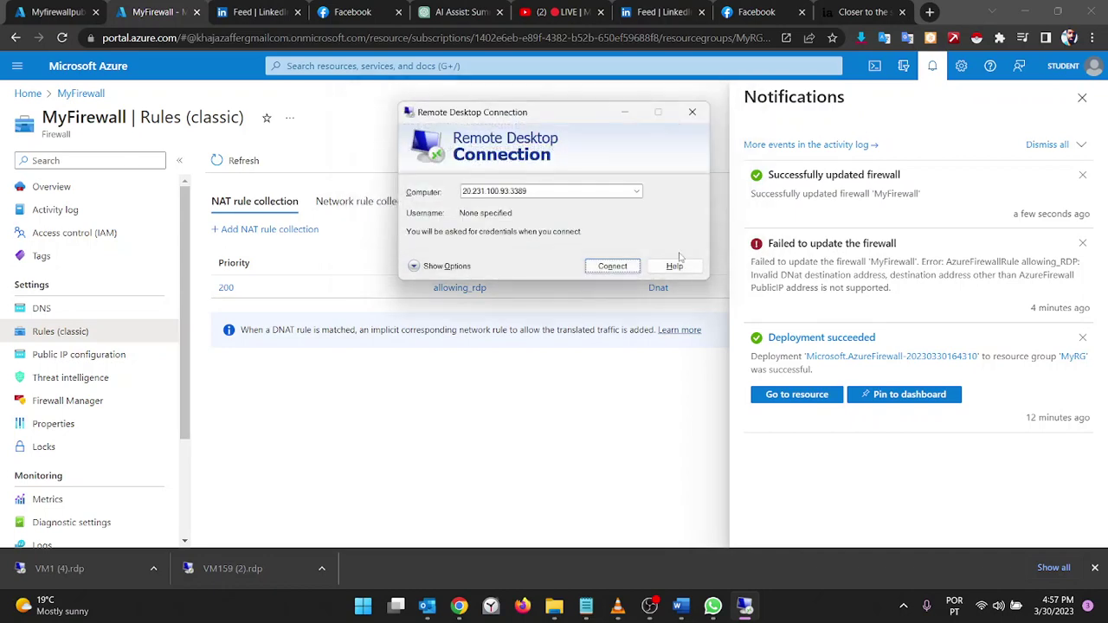
left_click(692, 112)
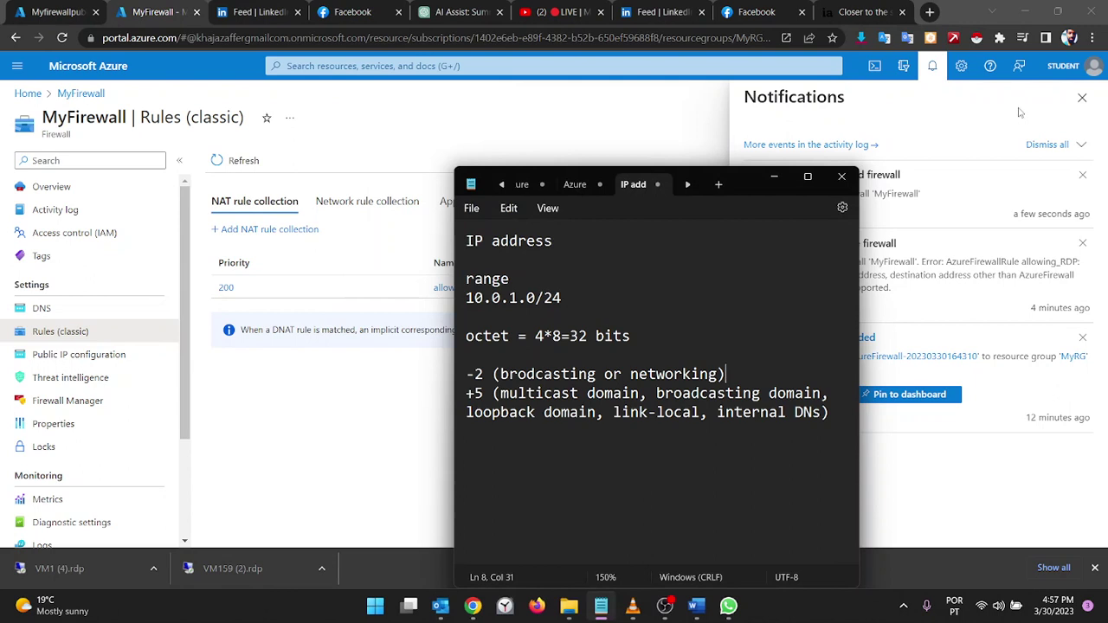
Edit the allowing_rdp NAT rule collection to check its 10.0.1.4 translated address
left_click(1083, 97)
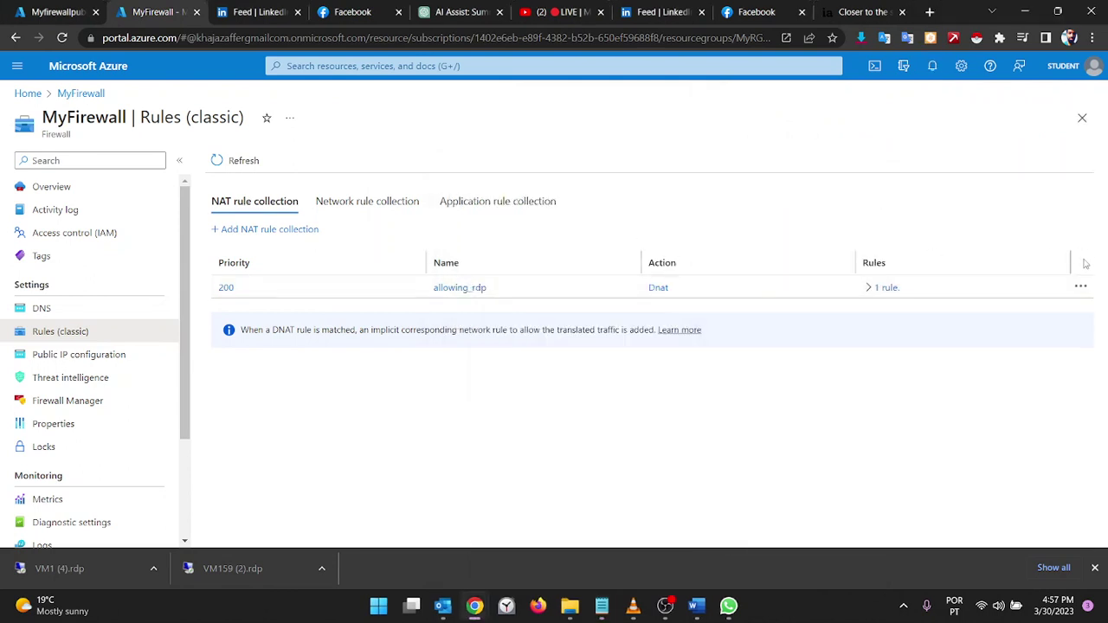
left_click(1079, 287)
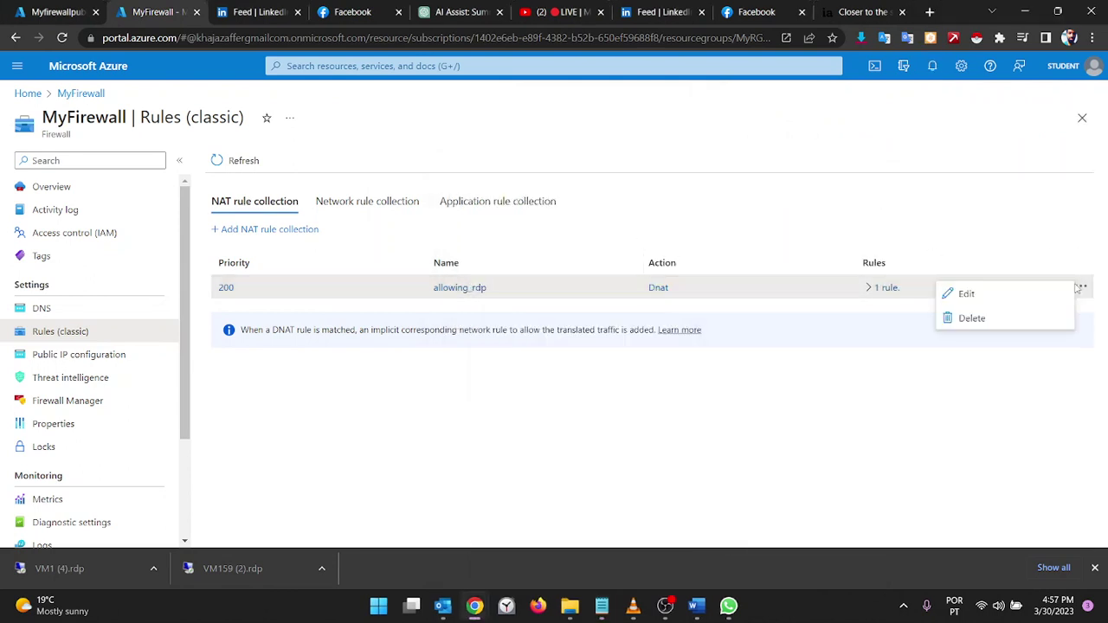
left_click(966, 294)
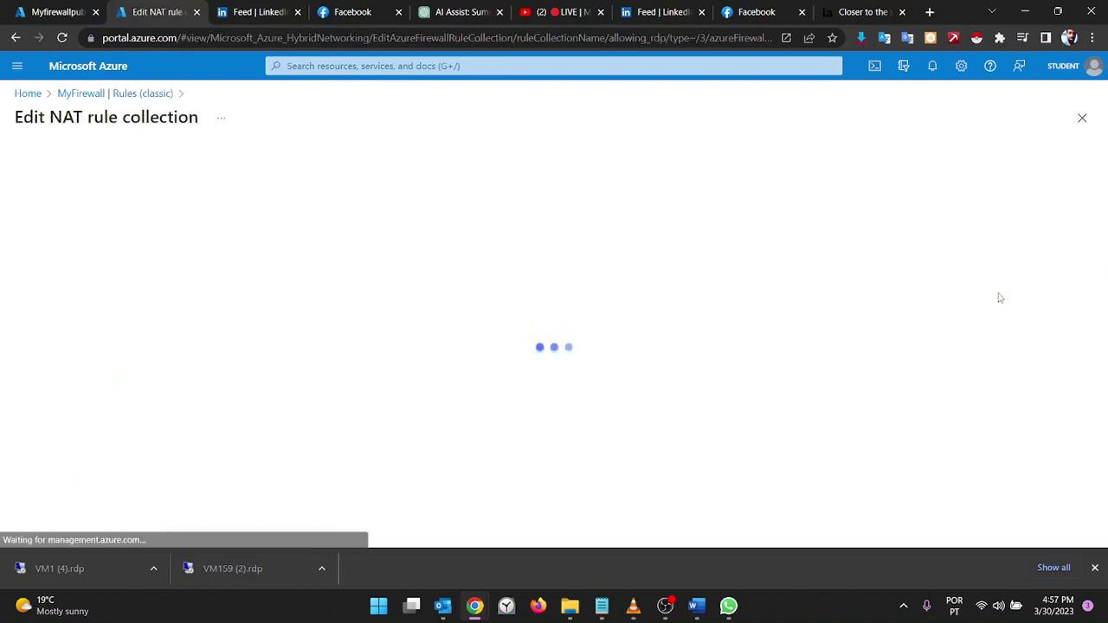
left_click(855, 295)
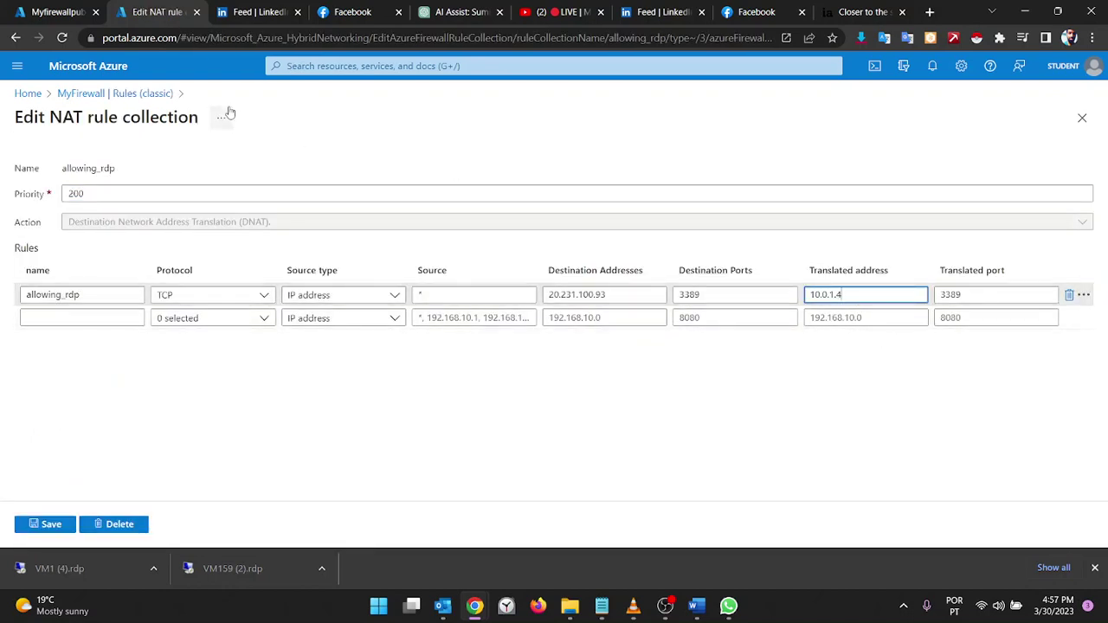
left_click(54, 11)
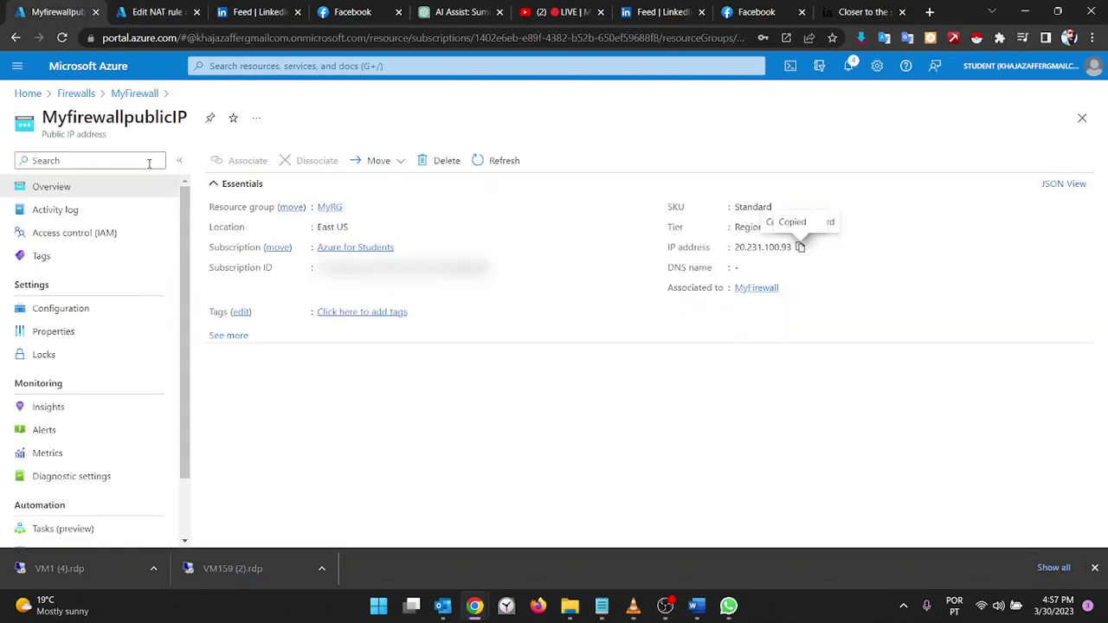
Look up VM1's private IP 10.0.0.4 on its Networking page and copy it
left_click(28, 94)
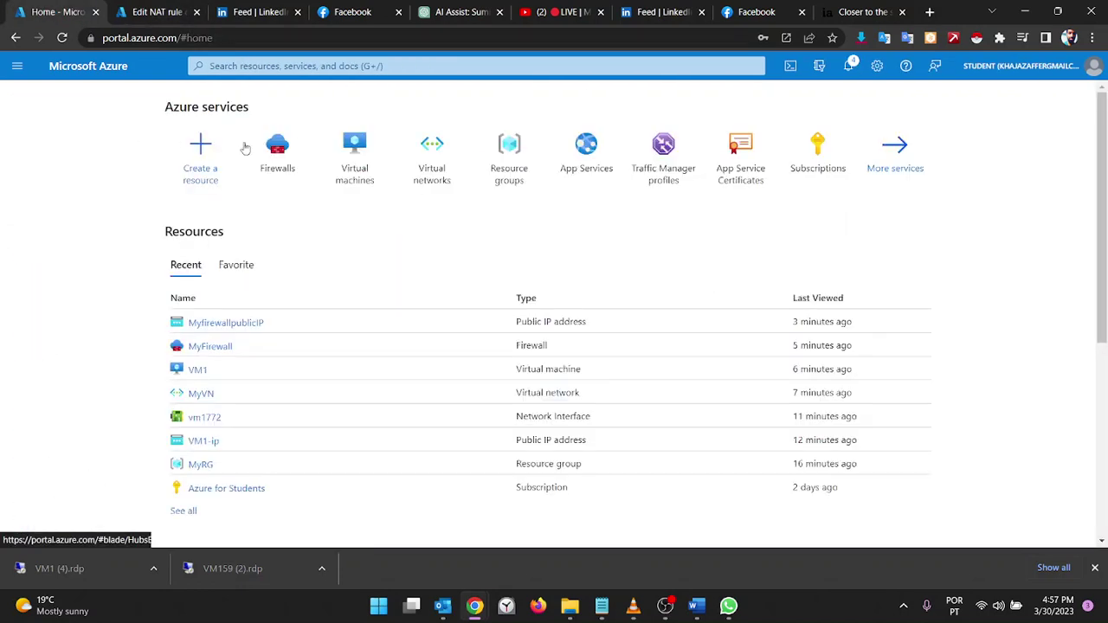
left_click(368, 150)
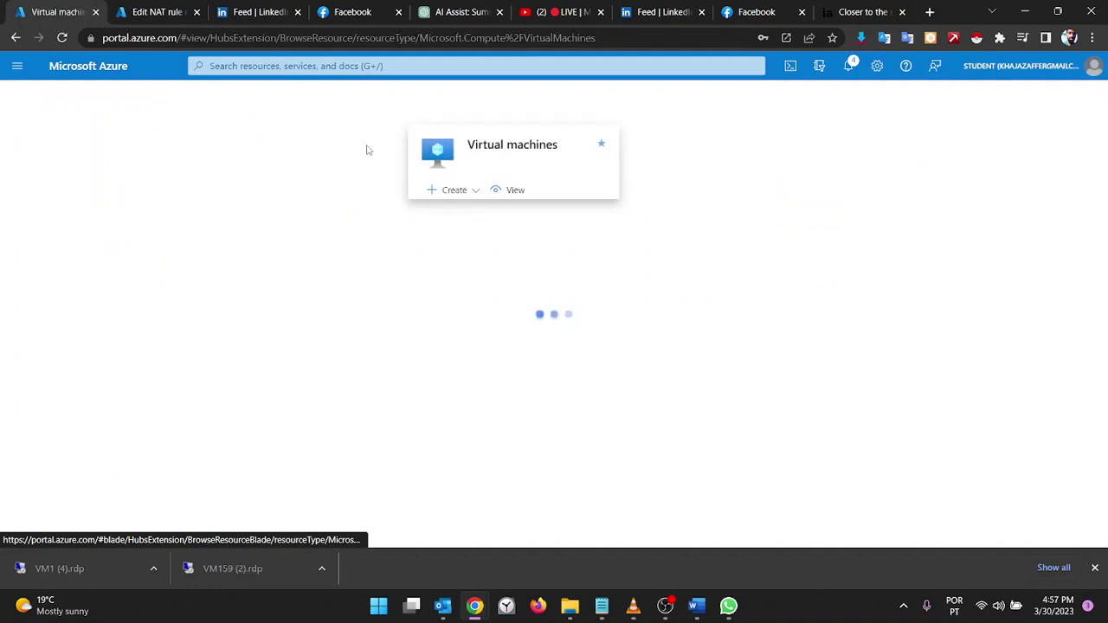
left_click(60, 274)
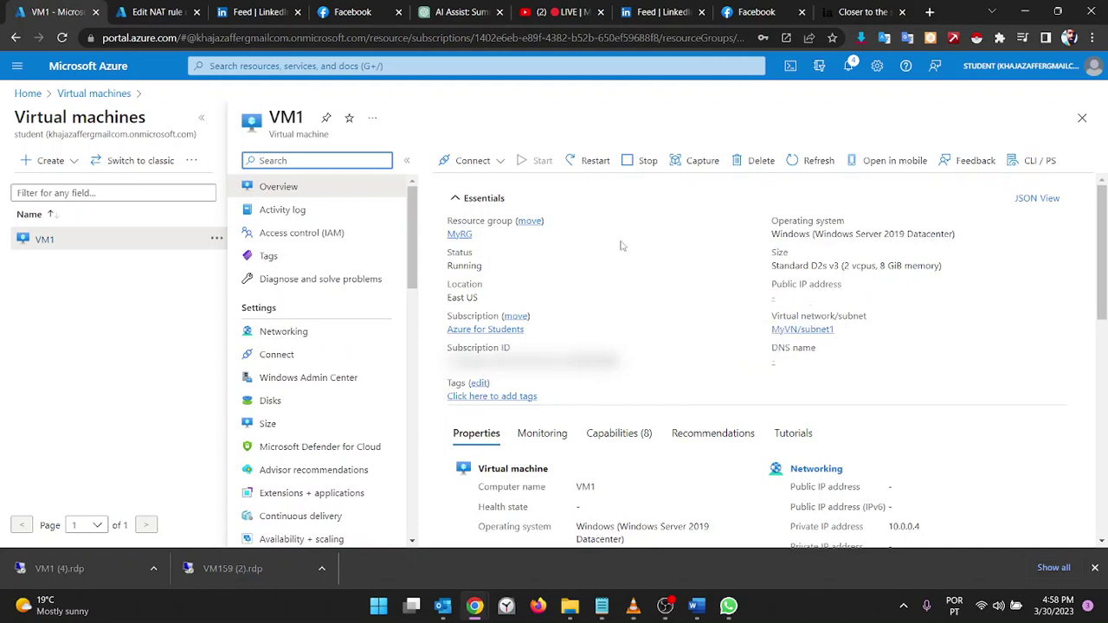
left_click(286, 334)
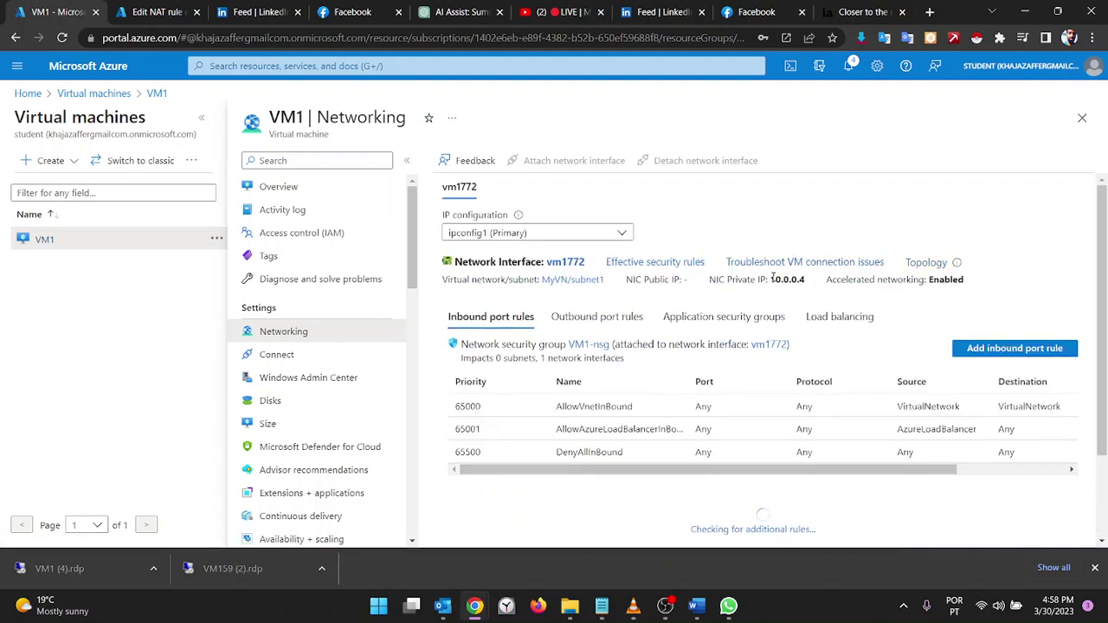
left_click_drag(770, 279, 458, 122)
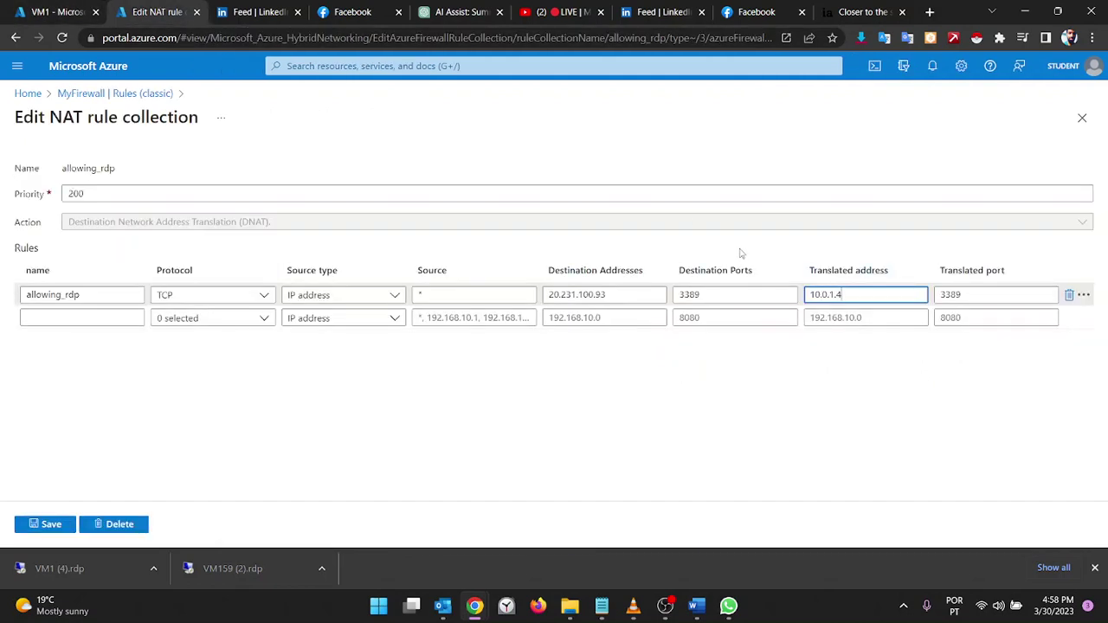
Replace translated address 10.0.1.4 with 10.0.0.4, save, and check the update notification
key("ctrl+a")
key("BackSpace")
key("ctrl+v")
left_click(45, 524)
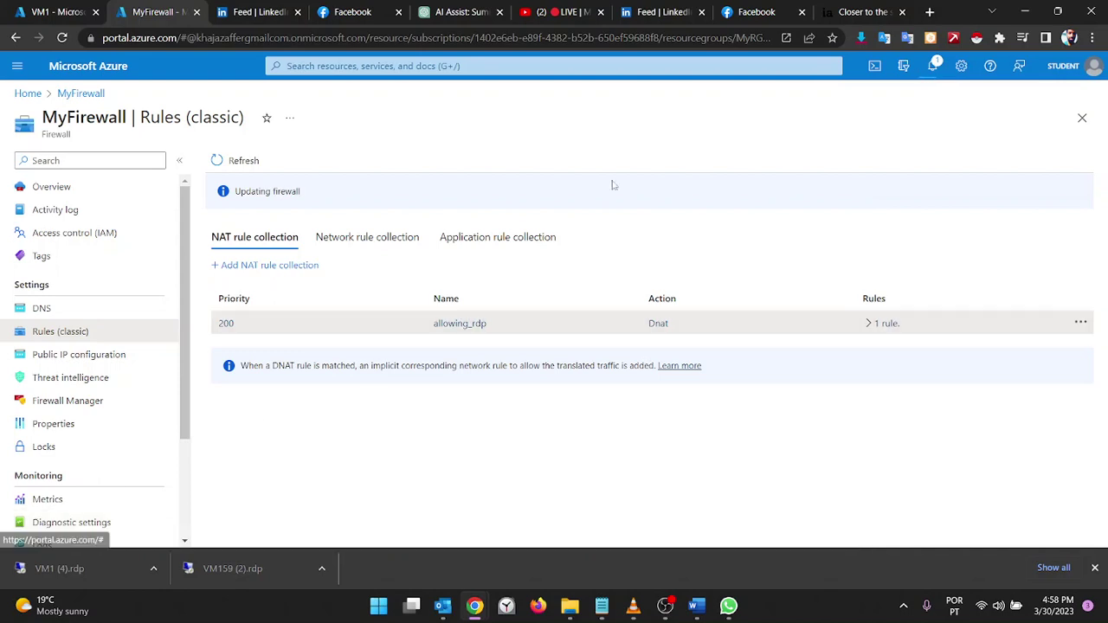
left_click(934, 66)
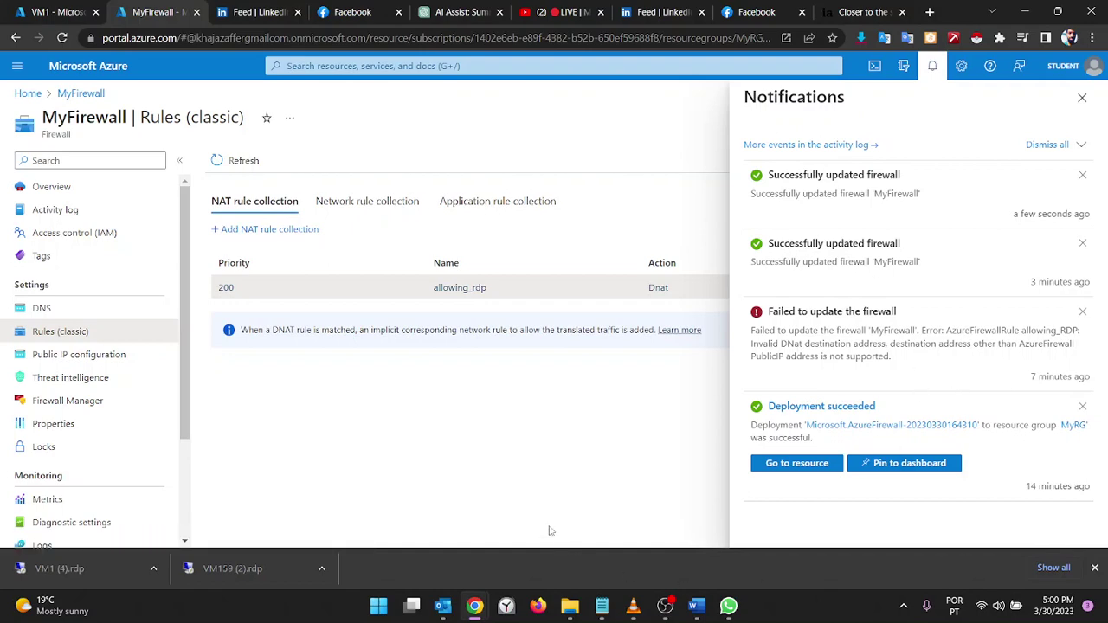
Open Remote Desktop Connection and connect to 20.231.100.93:3389
key("super")
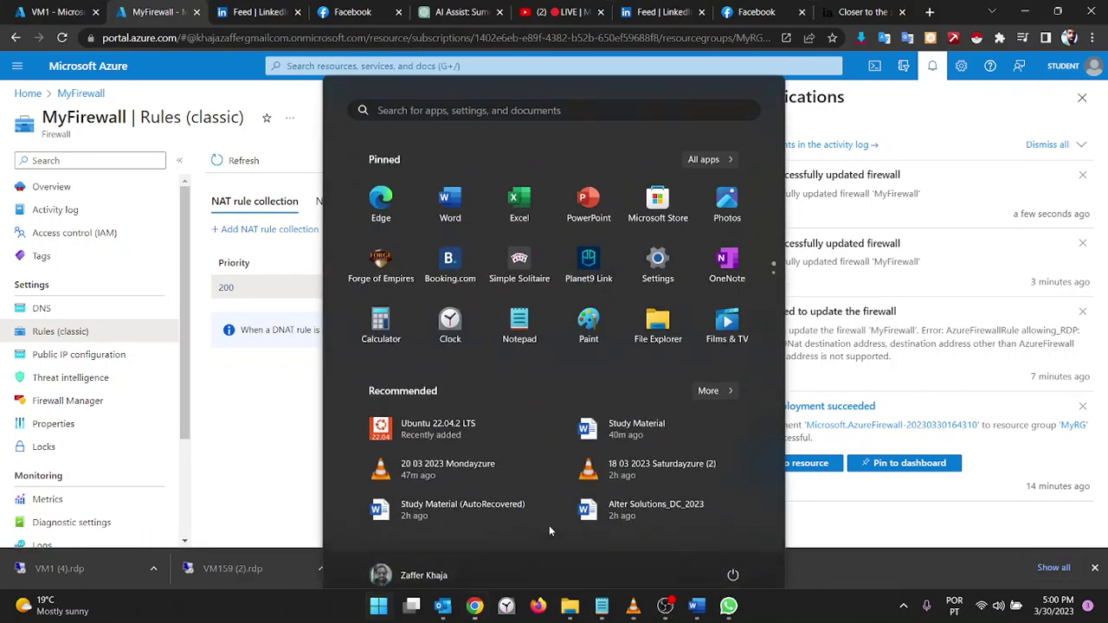
key("super+r")
key("Return")
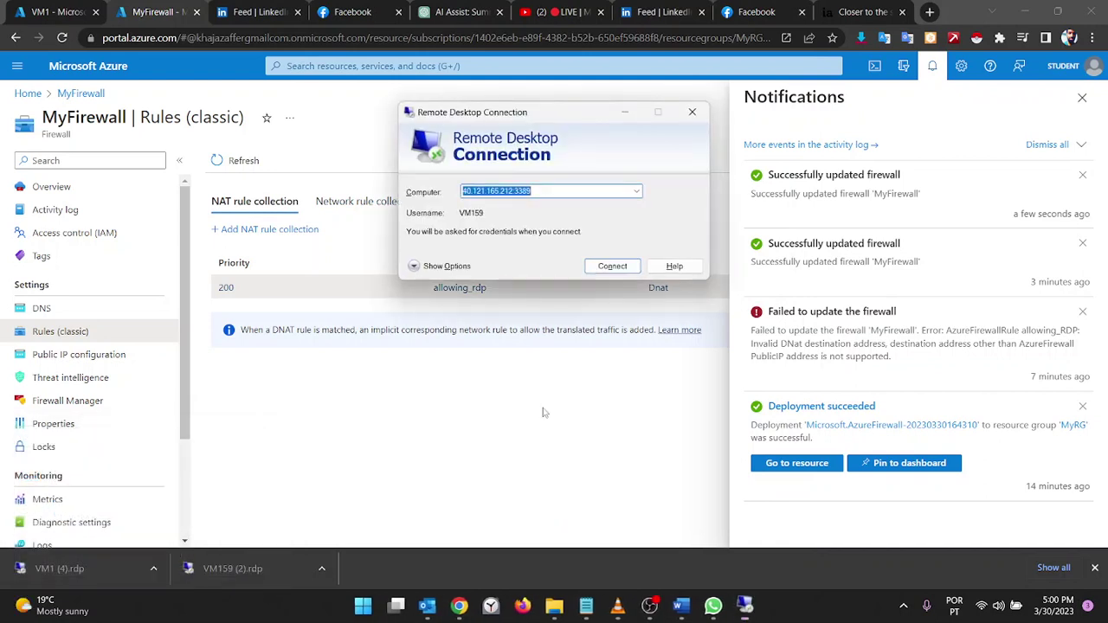
left_click(534, 192)
key("BackSpace")
key("BackSpace")
key("BackSpace")
key("BackSpace")
key("BackSpace")
key("BackSpace")
key("BackSpace")
key("BackSpace")
key("BackSpace")
key("BackSpace")
key("BackSpace")
key("BackSpace")
key("BackSpace")
key("BackSpace")
key("BackSpace")
key("BackSpace")
key("BackSpace")
key("BackSpace")
key("BackSpace")
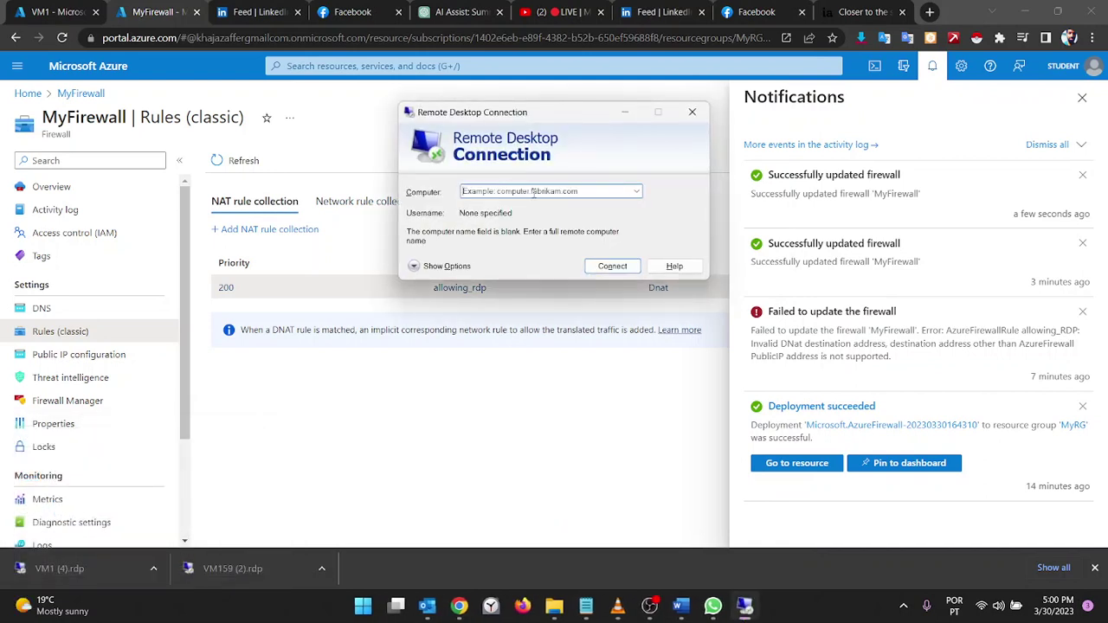
key("super+v")
key("Return")
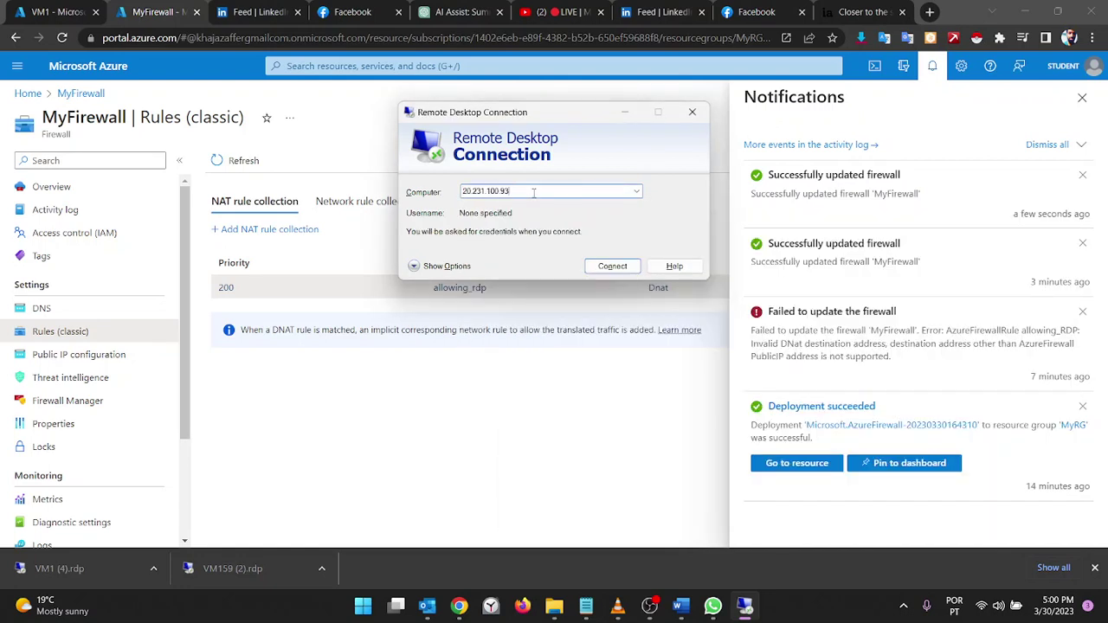
type(":3389")
key("Return")
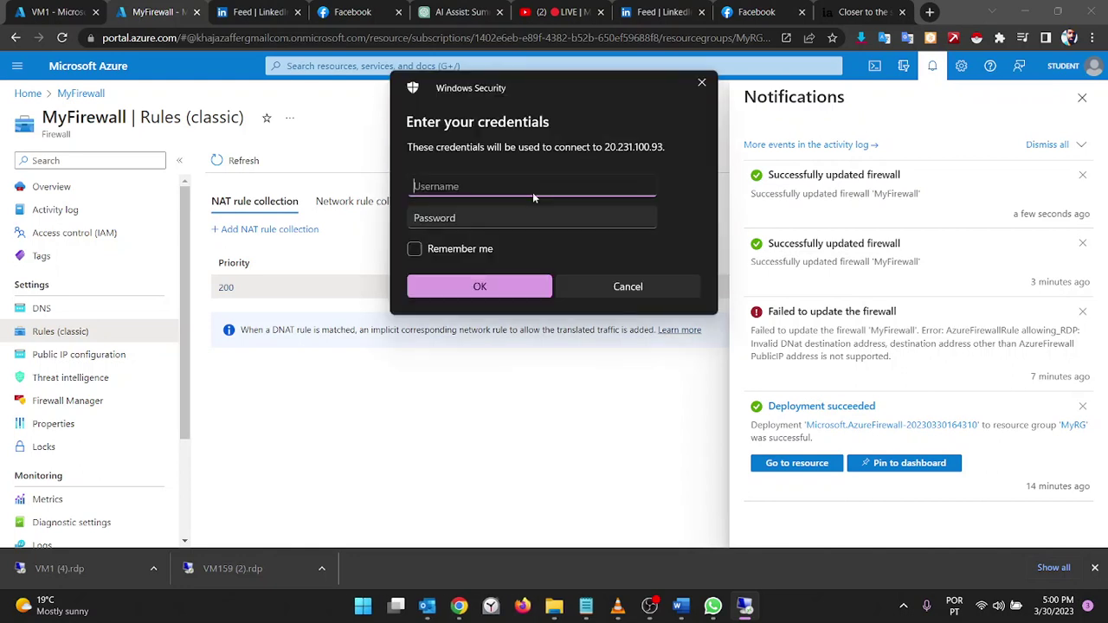
Sign in as VM1 with the saved password and accept the certificate warning
type("VM1")
key("Tab")
key("ctrl+grave")
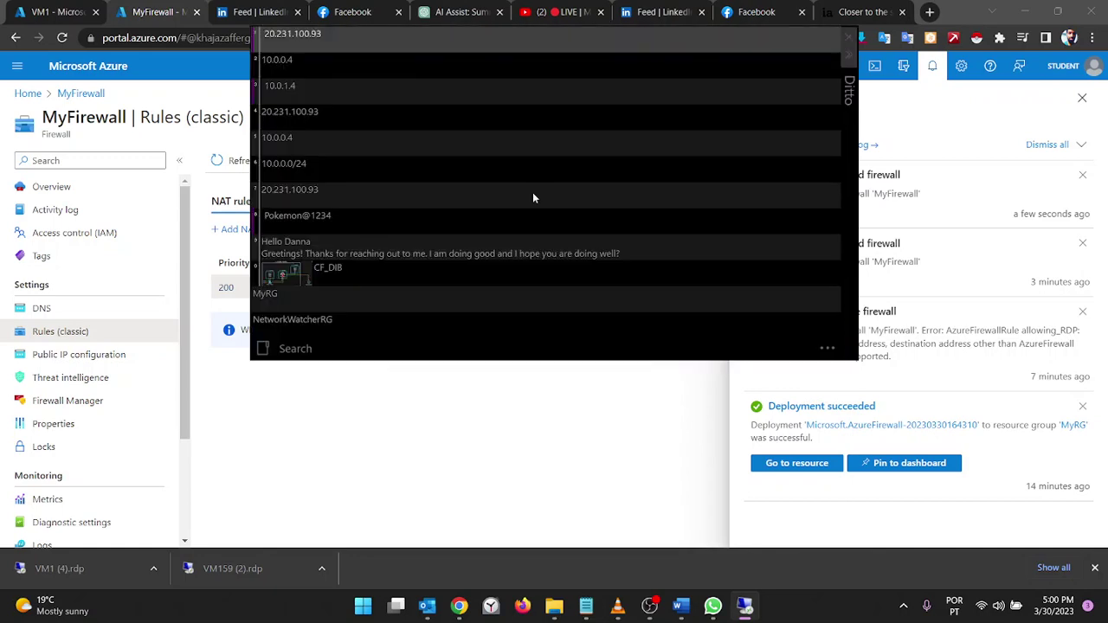
key("Down")
key("Down")
key("Down")
key("Down")
key("Down")
key("Down")
key("Down")
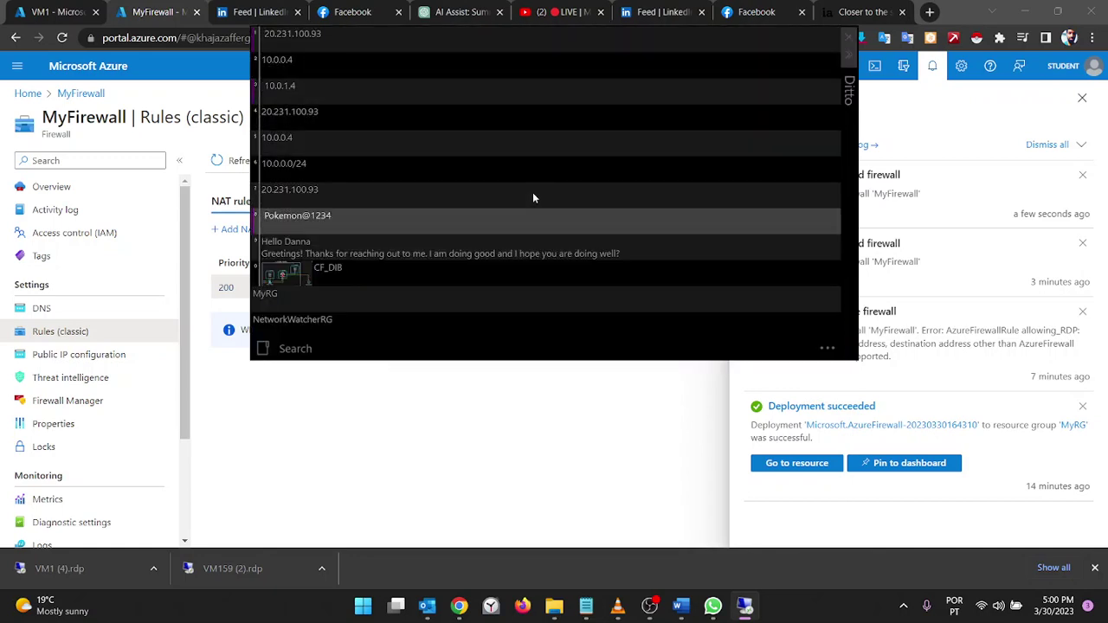
key("Return")
key("Return")
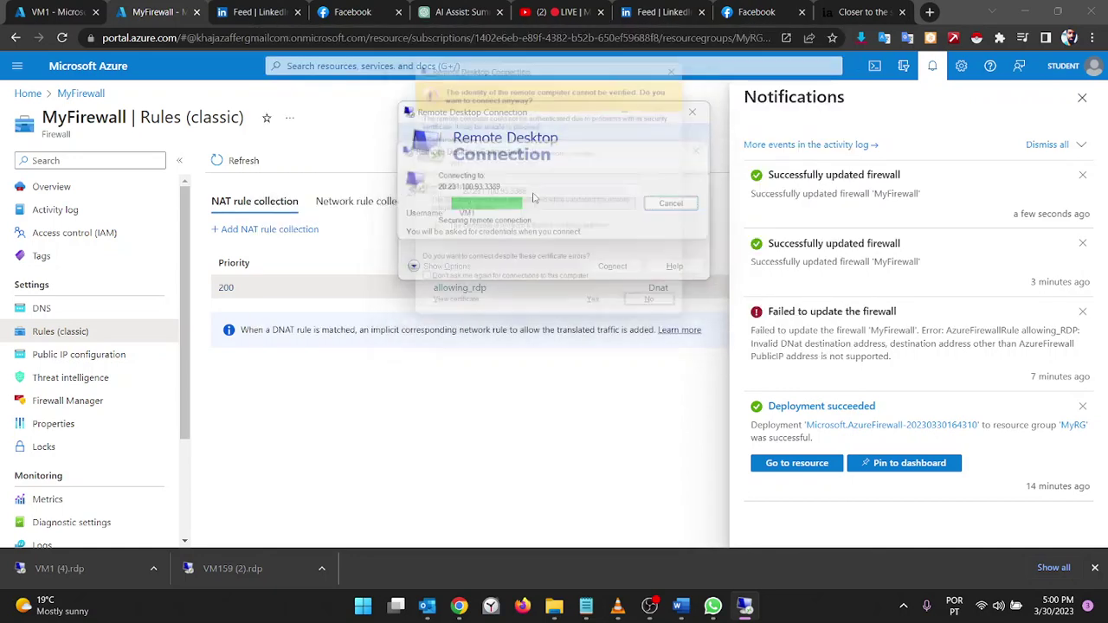
key("Left")
key("Return")
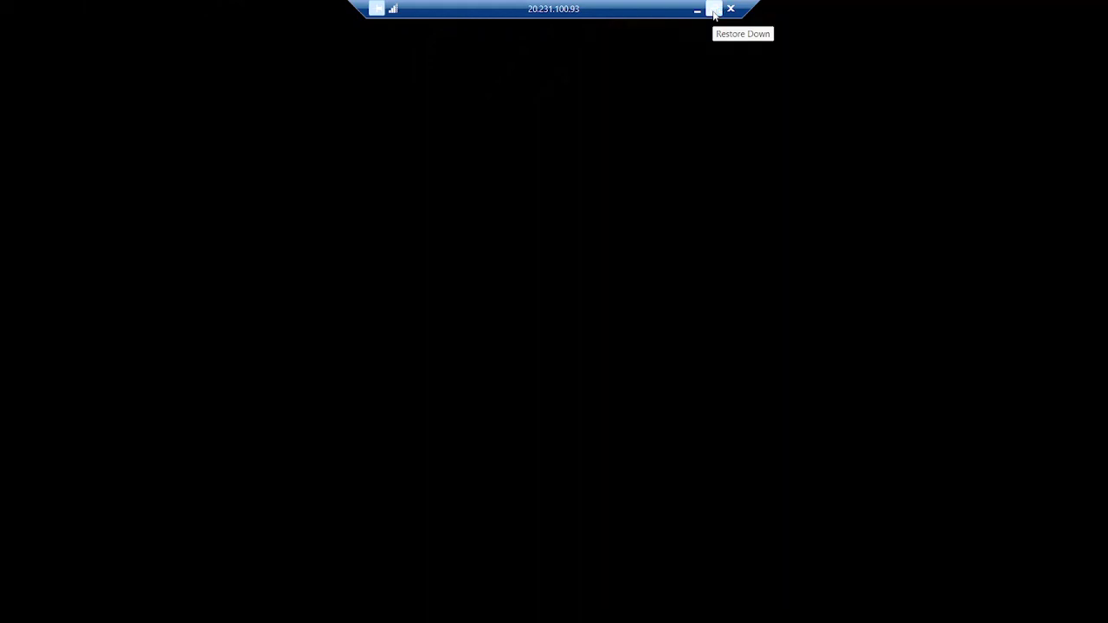
Window the remote session and review the Azure firewall notes in Notepad about blocking traffic
left_click(715, 10)
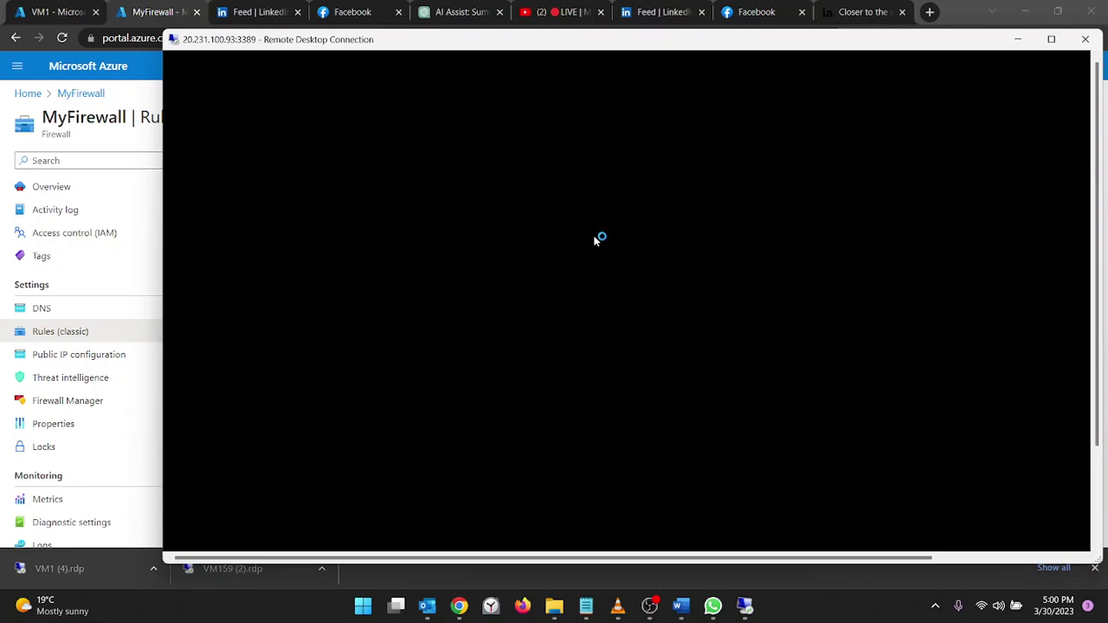
left_click(585, 605)
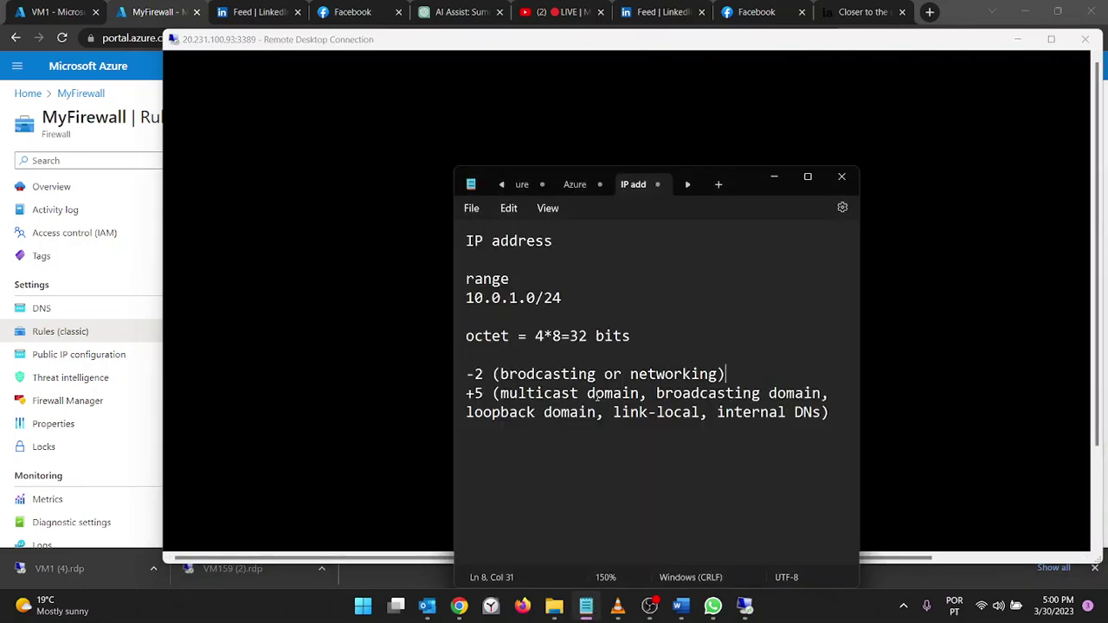
left_click(577, 184)
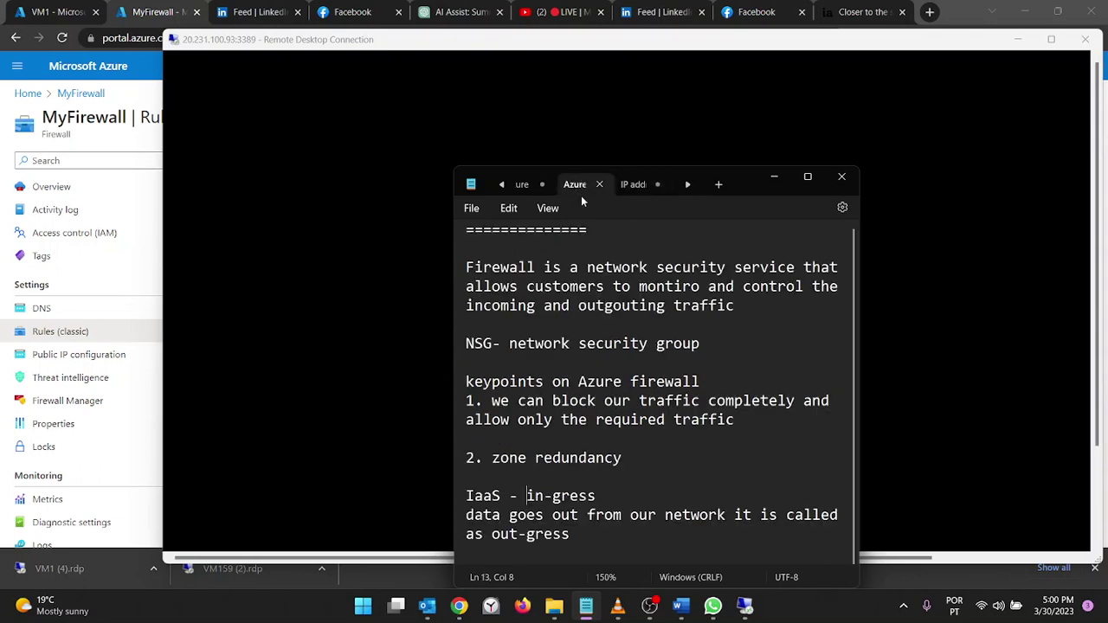
scroll(730, 441, "up", 1)
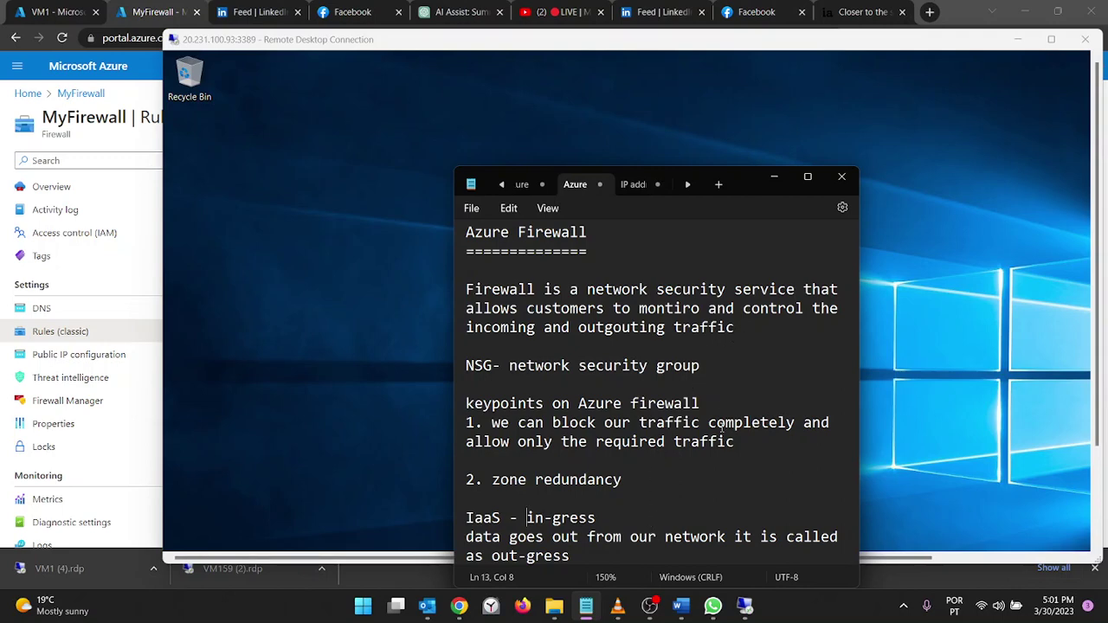
left_click_drag(751, 449, 466, 422)
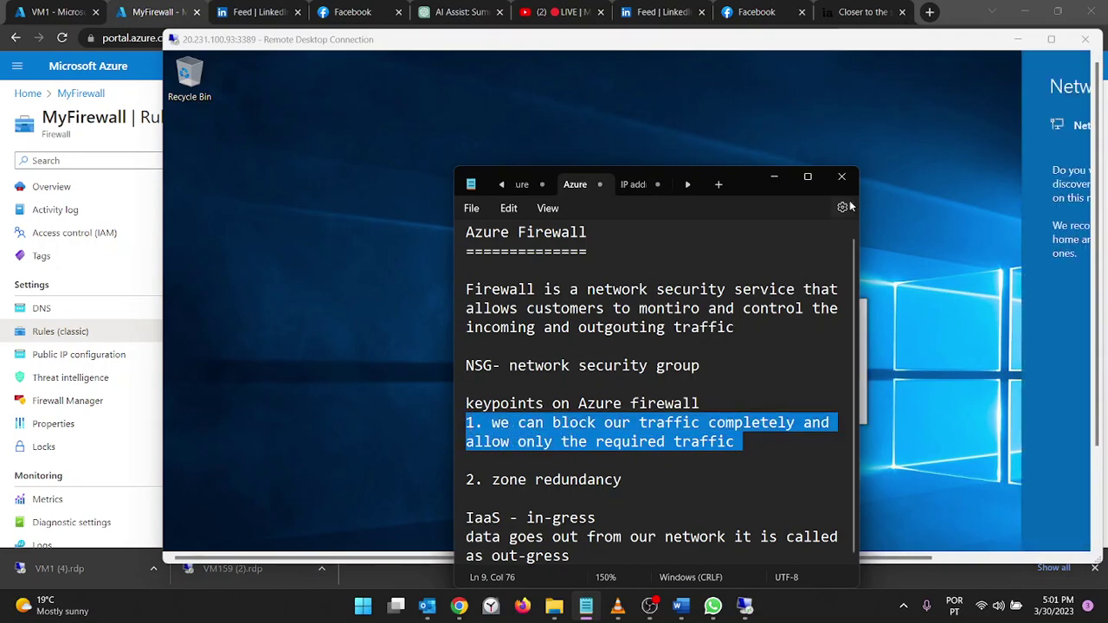
left_click(773, 178)
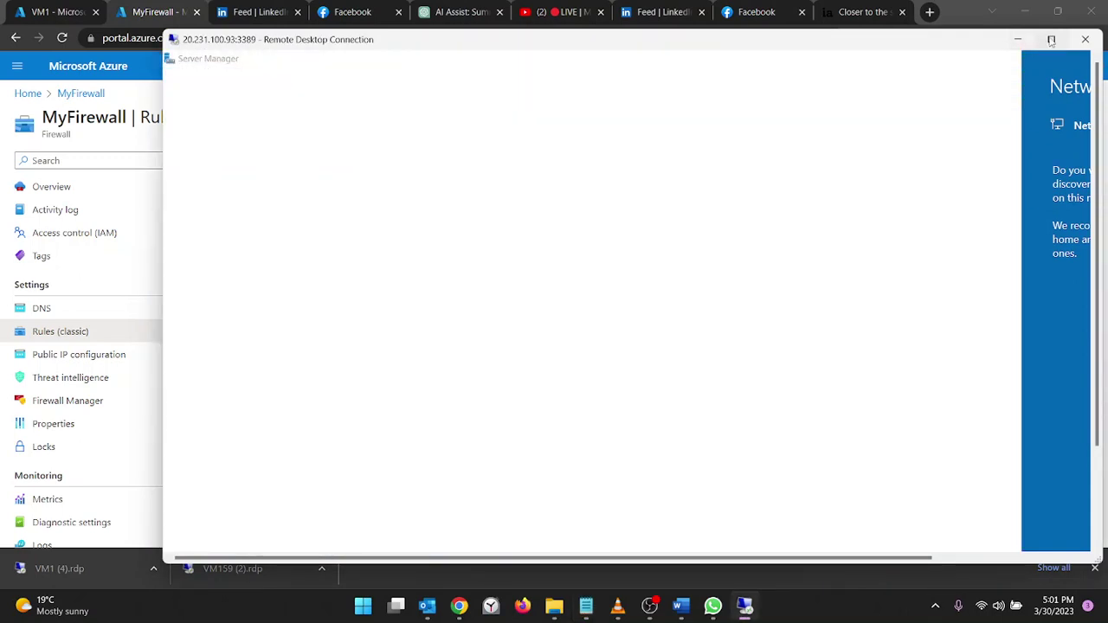
Maximize the session, allow network discovery, and dismiss the Windows Admin Center pop-up
left_click(1051, 39)
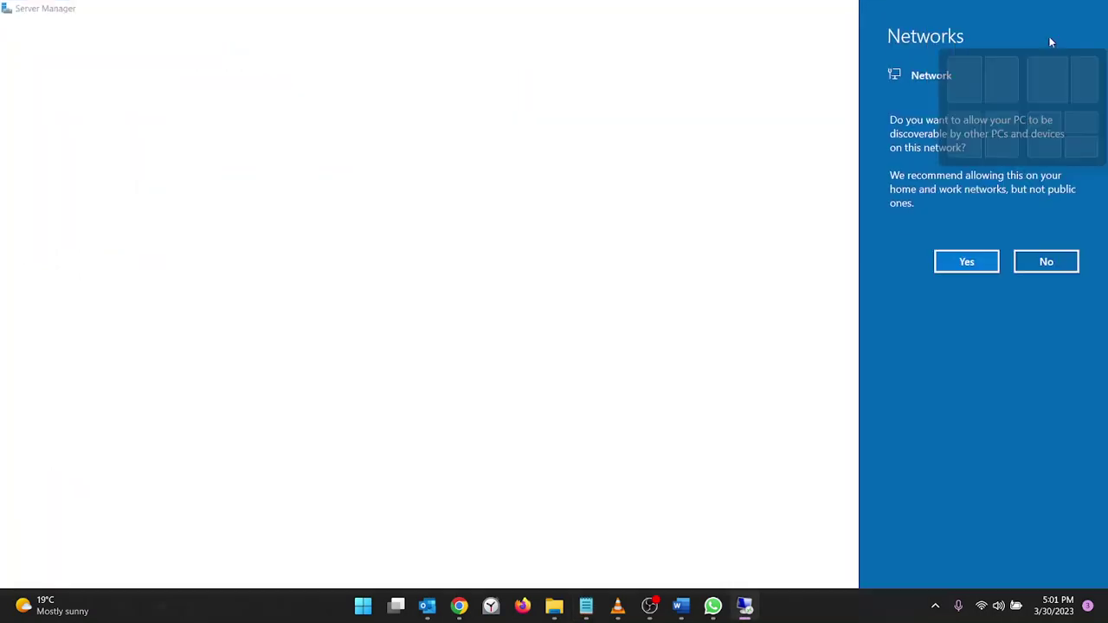
left_click(977, 262)
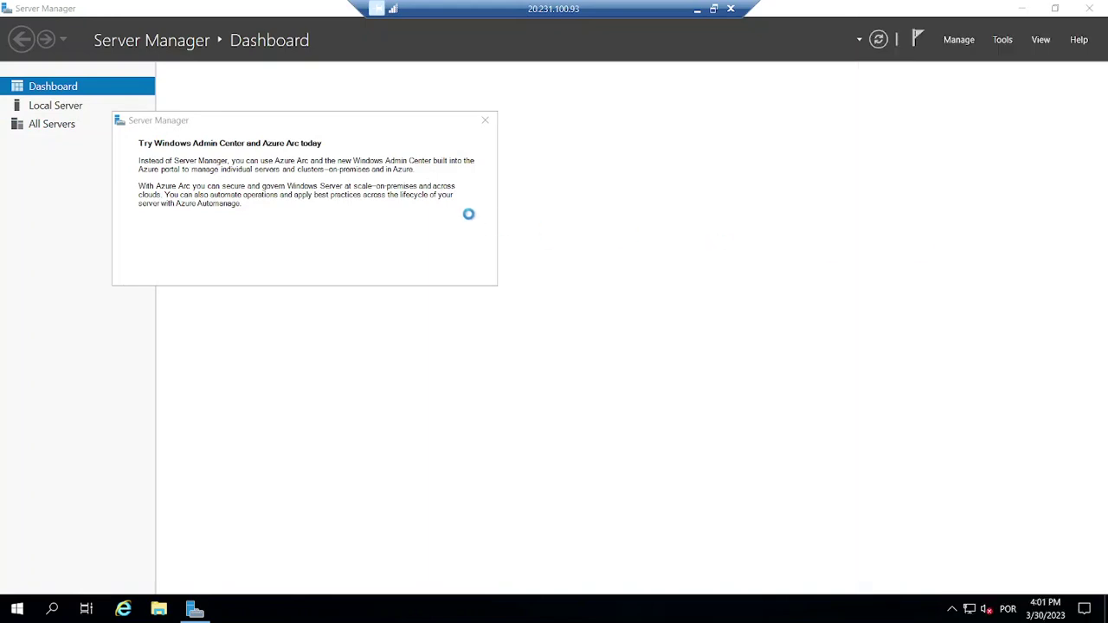
left_click(484, 120)
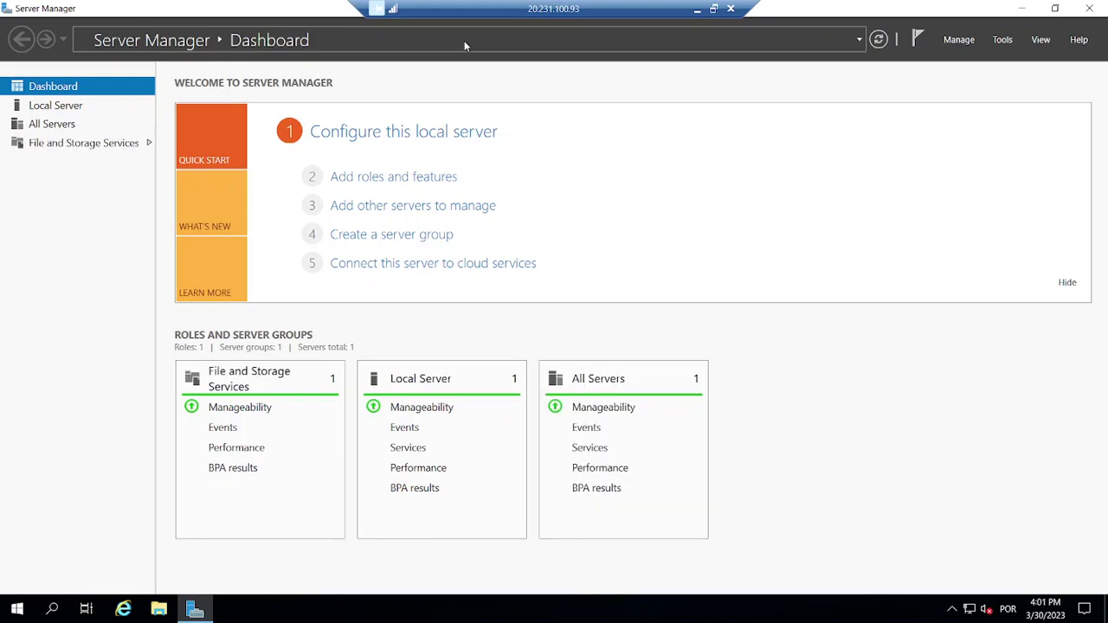
Switch IE Enhanced Security Configuration off in VM1's Local Server properties, then start Internet Explorer
left_click(59, 106)
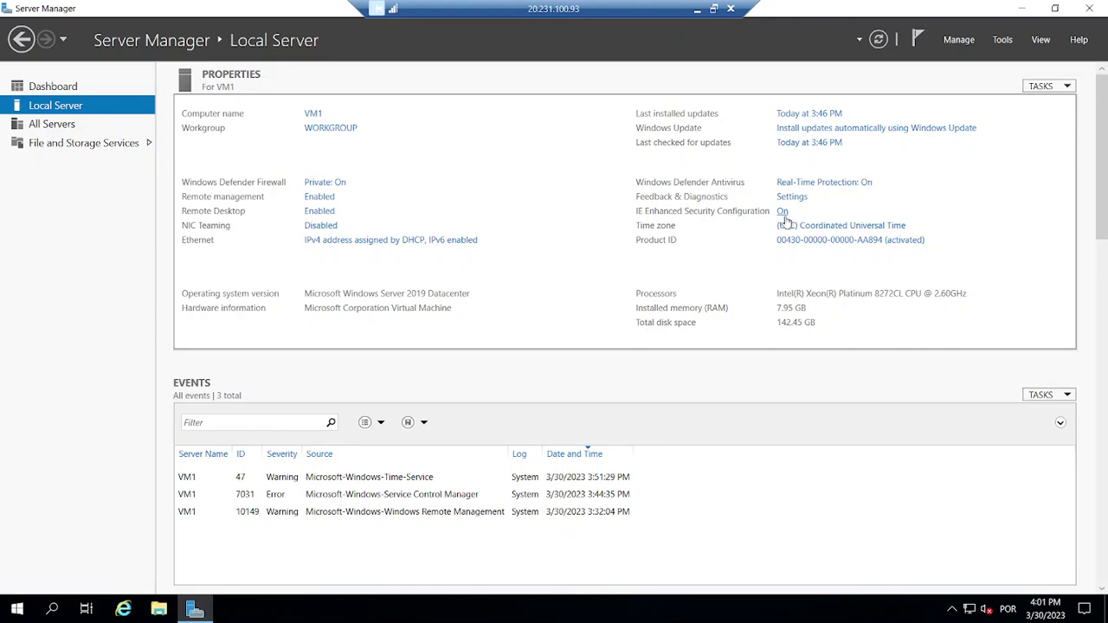
left_click(783, 214)
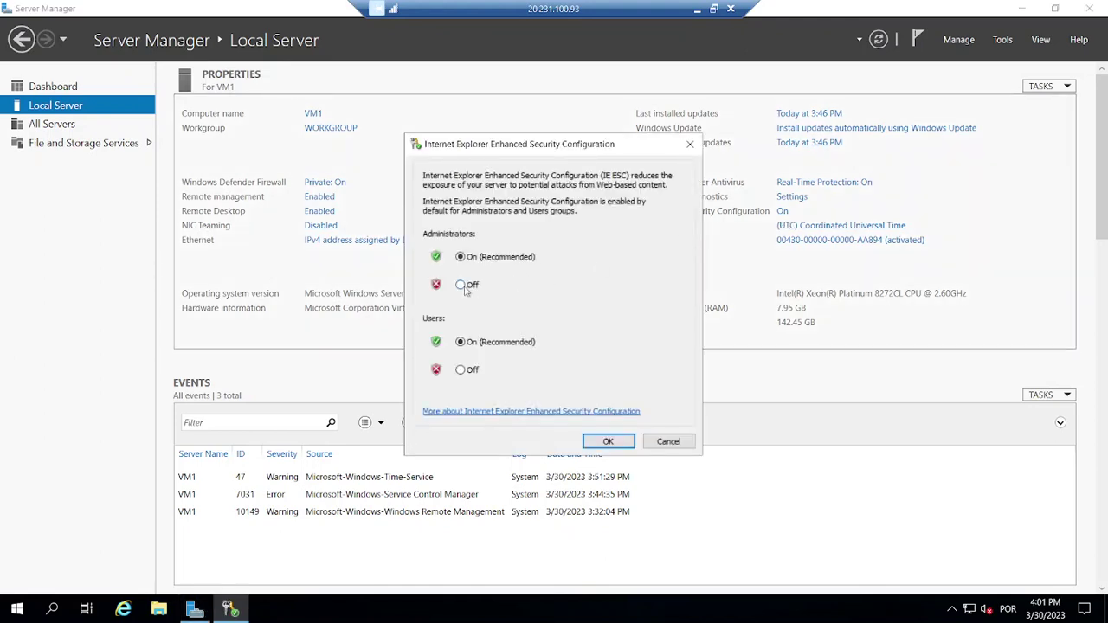
left_click(461, 371)
left_click(601, 444)
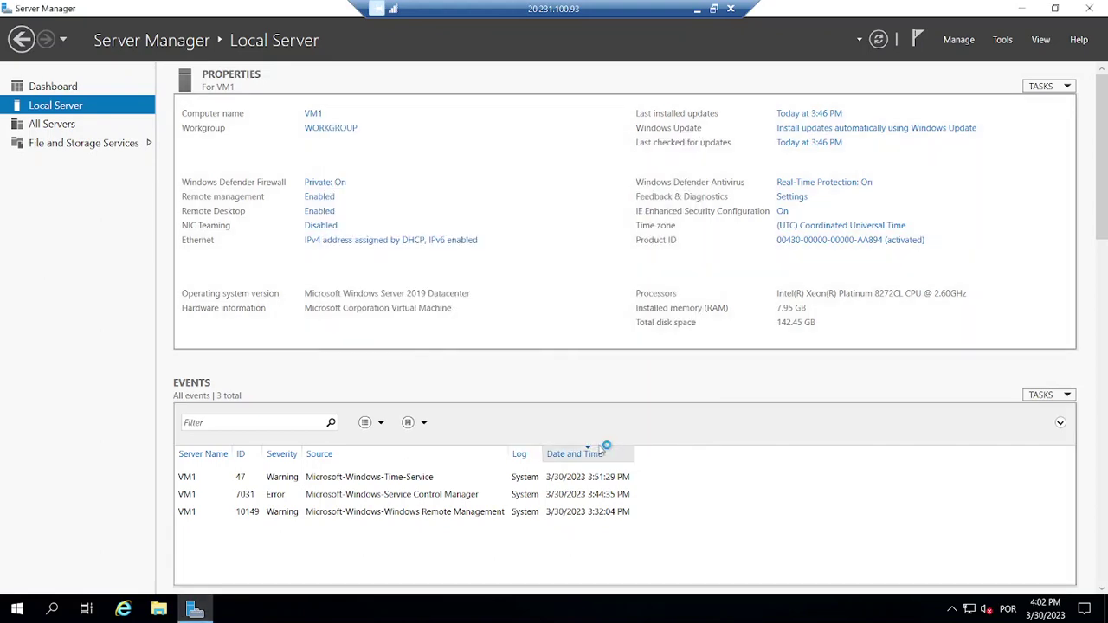
left_click(123, 609)
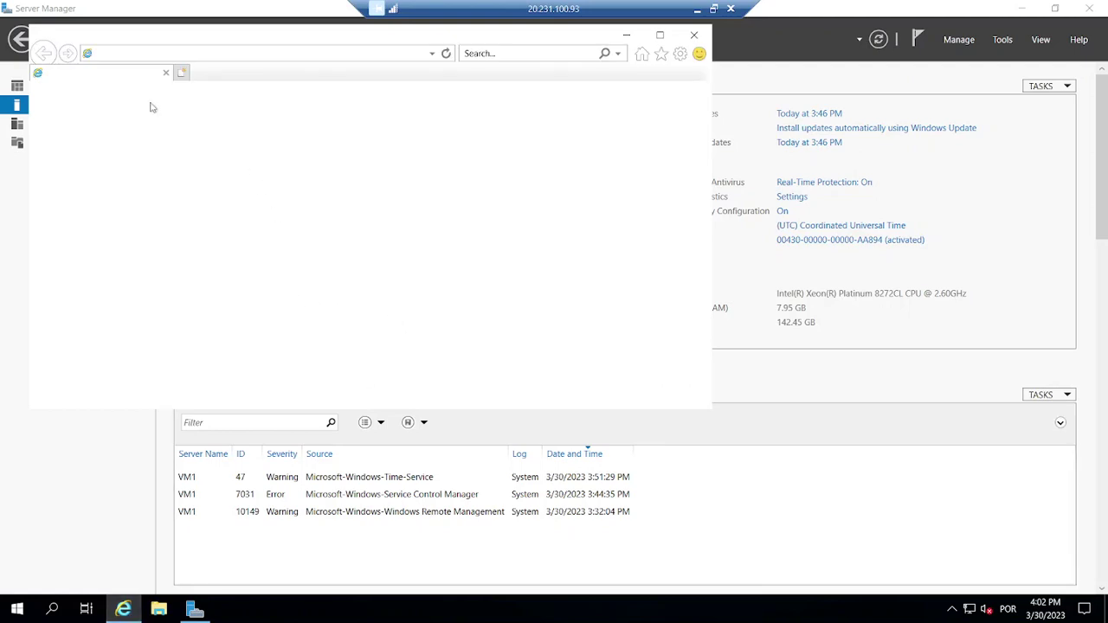
Postpone IE setup and load bbc.com, scrolling the homepage to confirm it works
left_click(198, 56)
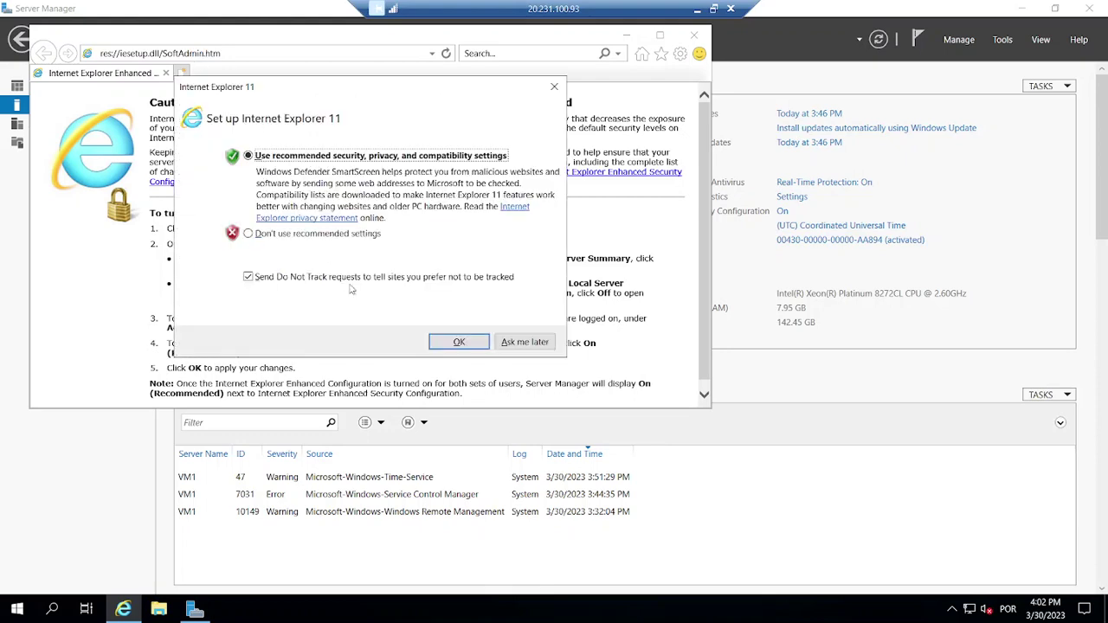
left_click(522, 342)
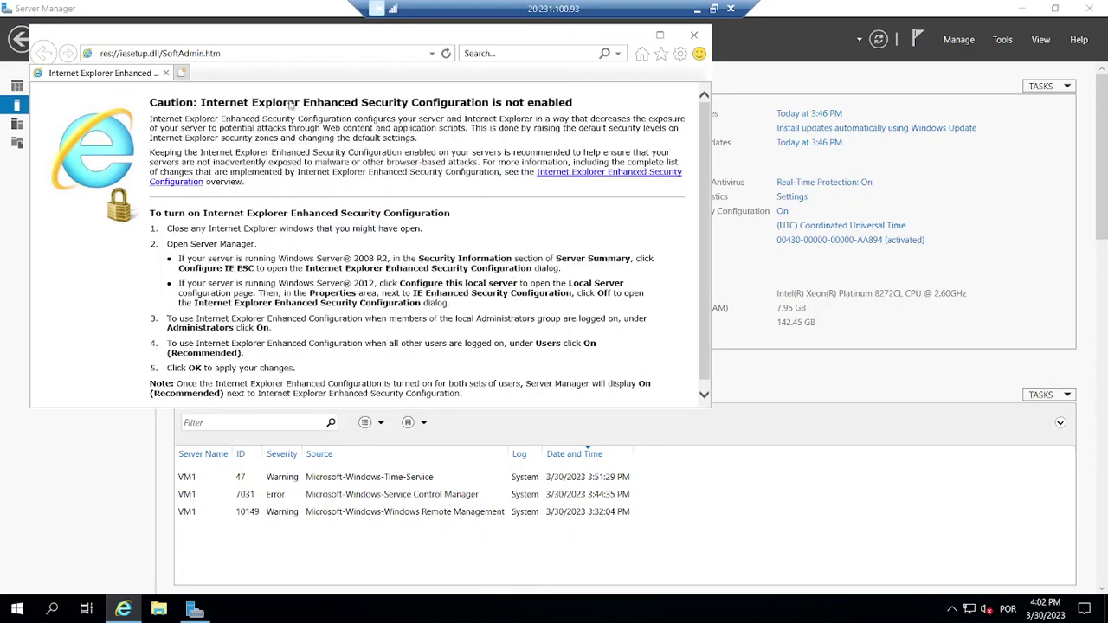
left_click(205, 53)
type("b")
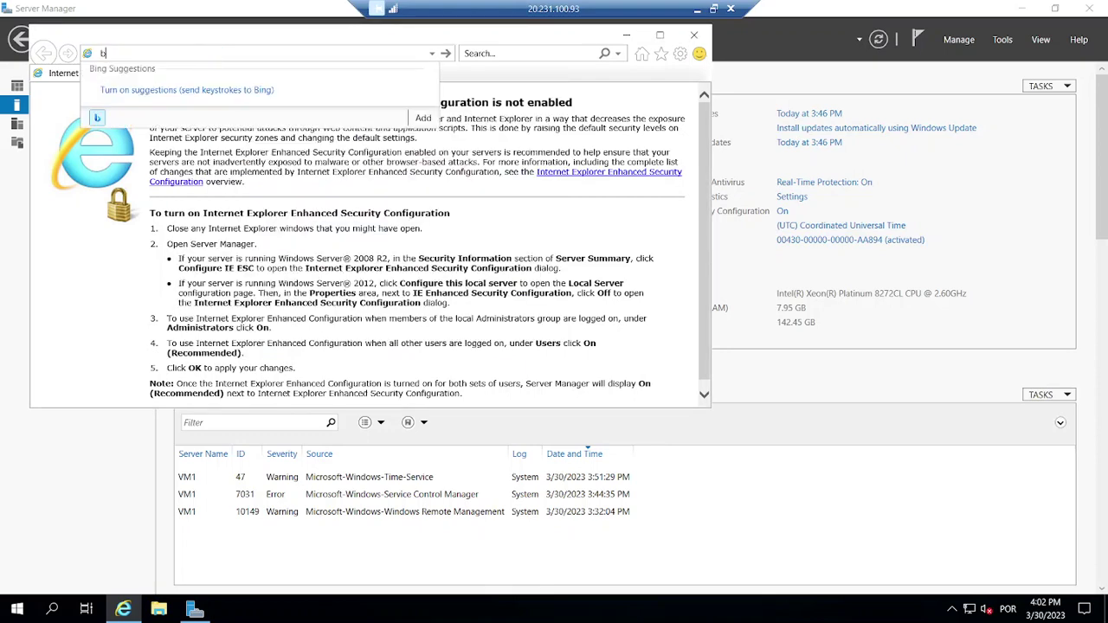
type("bc.com")
key("Return")
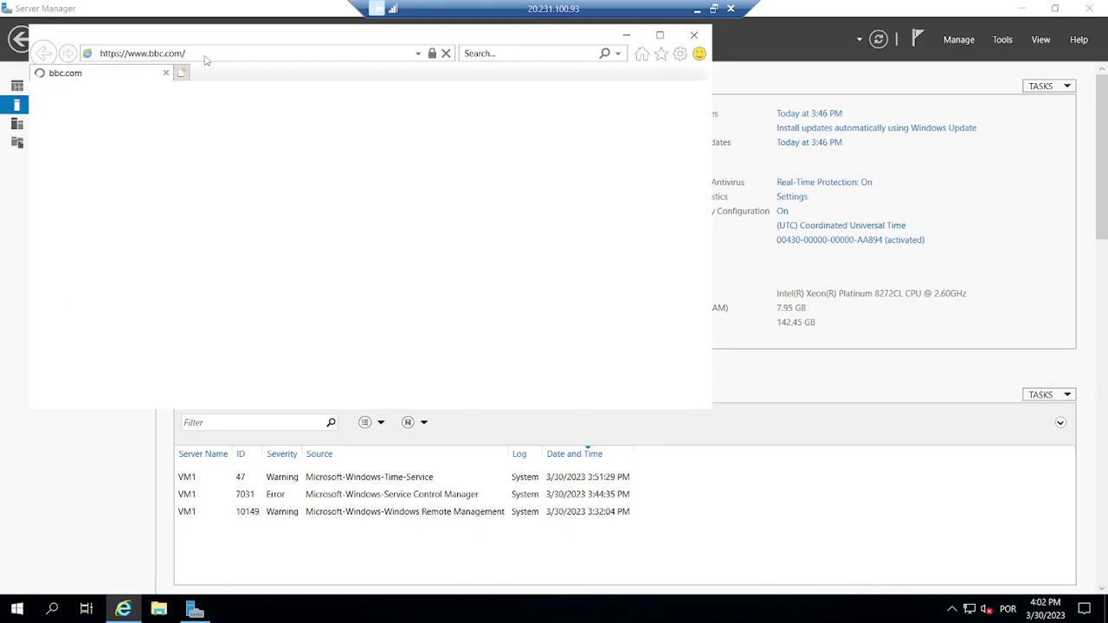
scroll(297, 243, "down", 3)
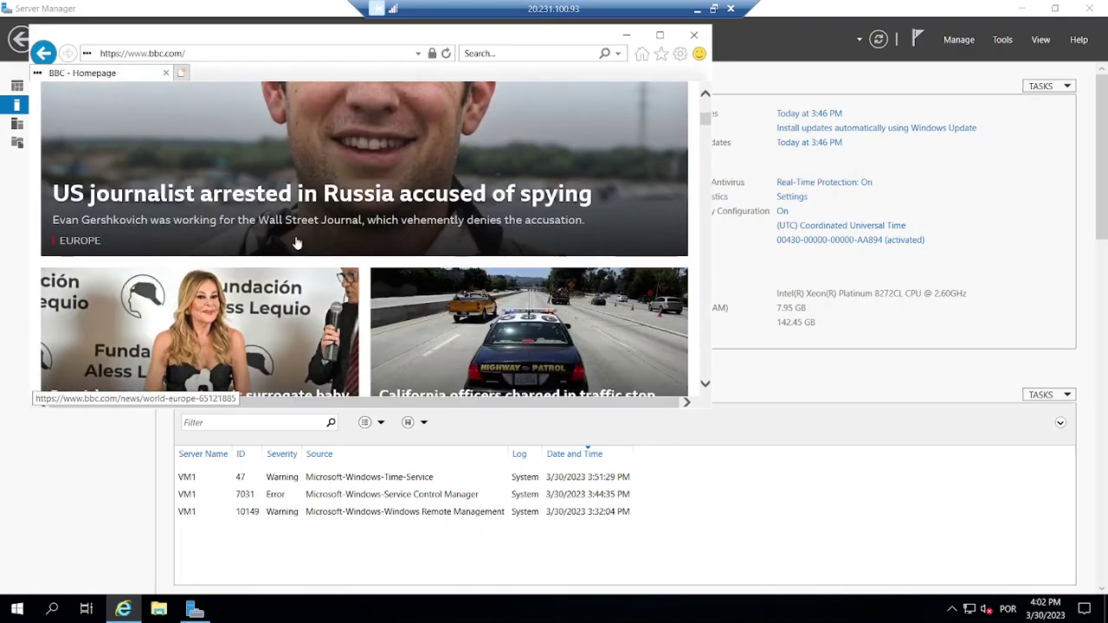
scroll(297, 243, "up", 2)
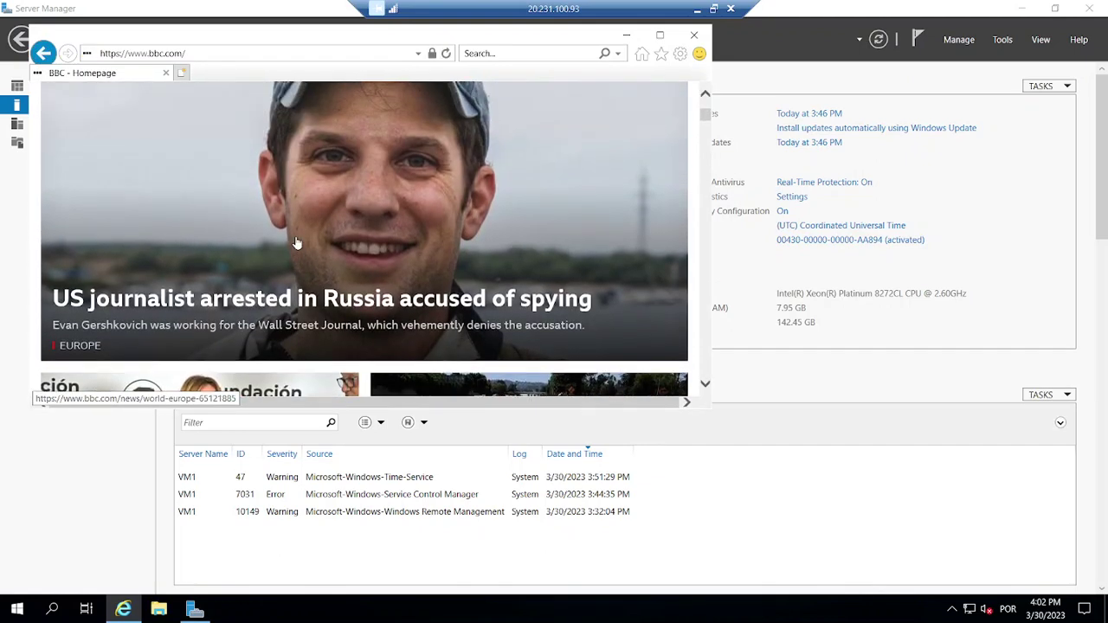
scroll(297, 243, "up", 3)
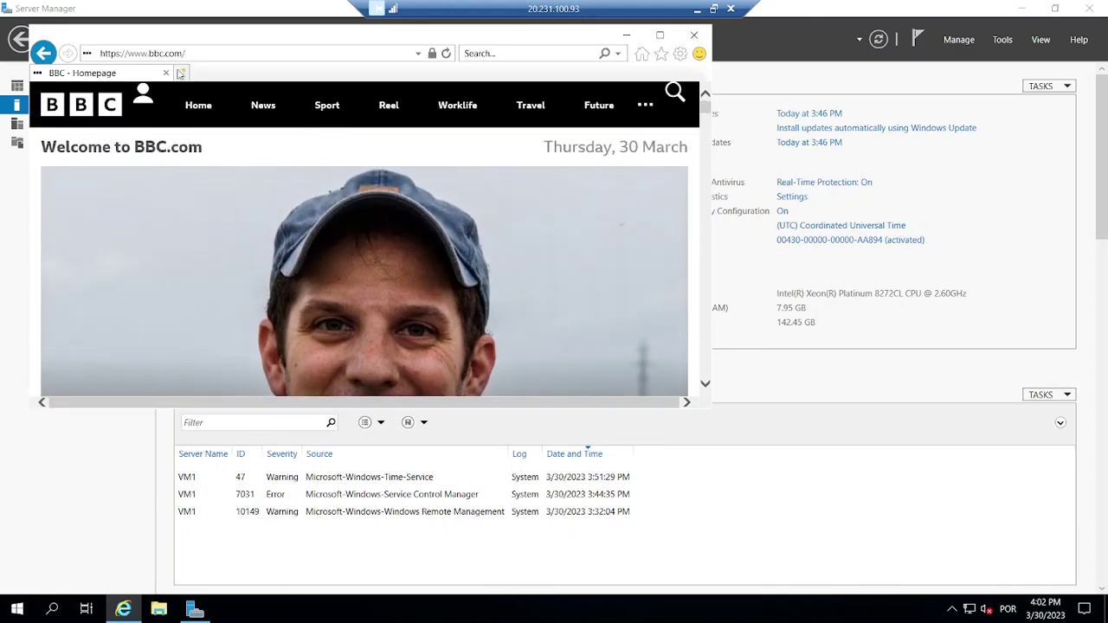
left_click(181, 74)
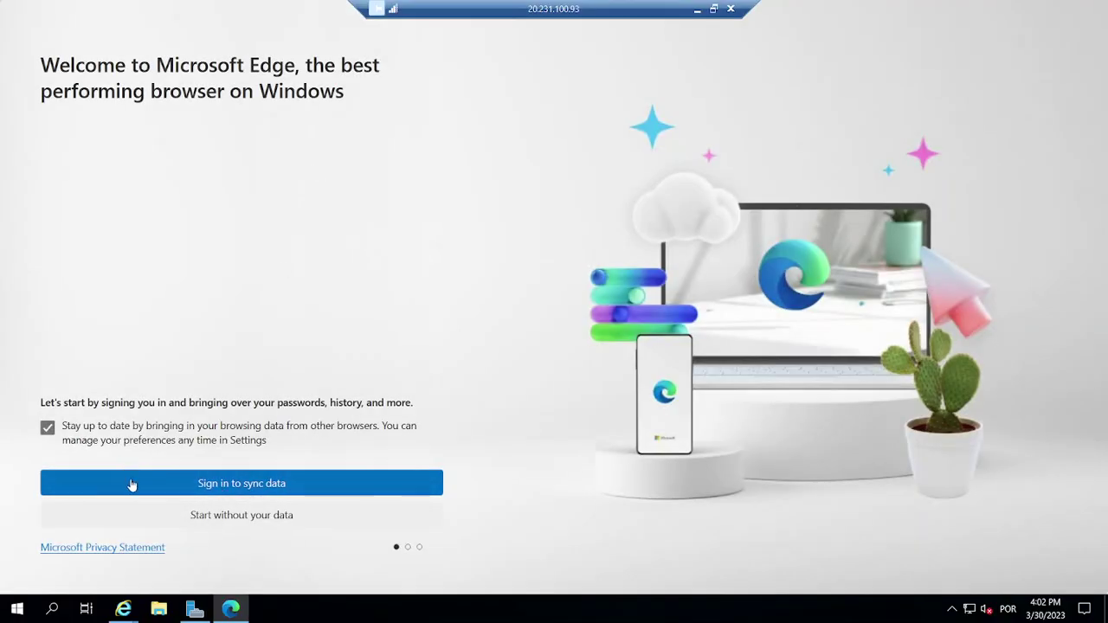
Finish Edge's welcome setup without importing data and load bbc.com
left_click(199, 523)
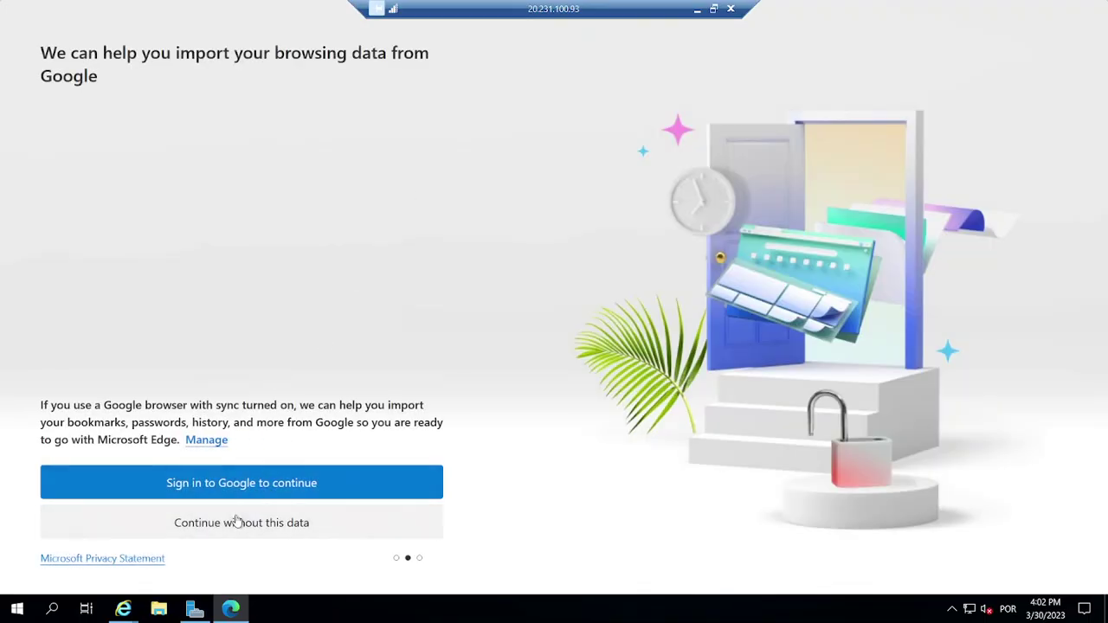
left_click(237, 522)
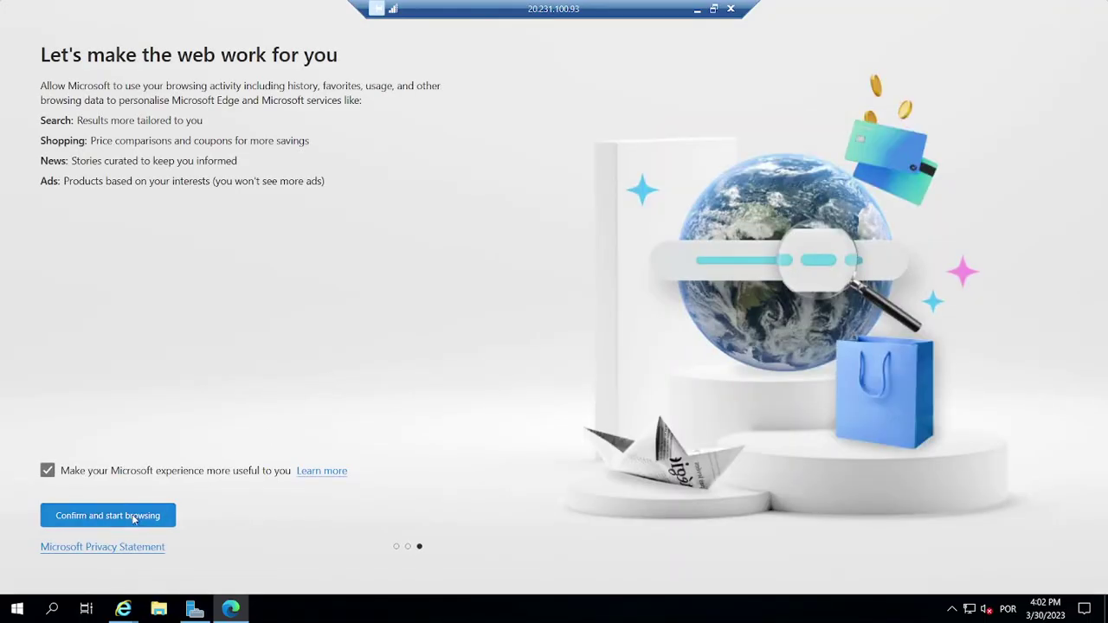
left_click(134, 517)
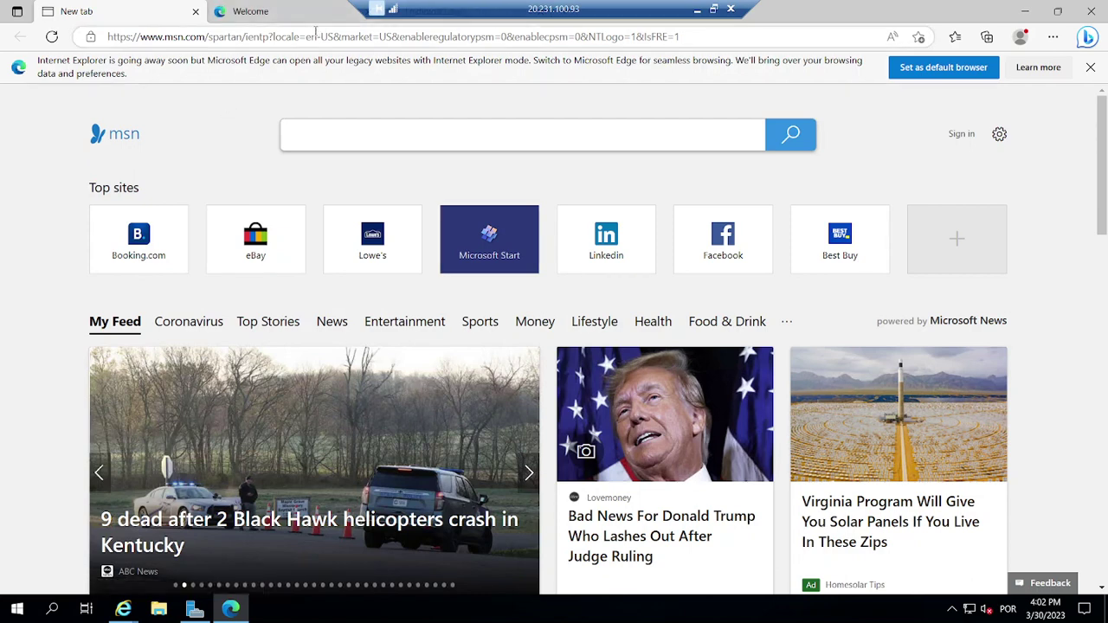
left_click(167, 35)
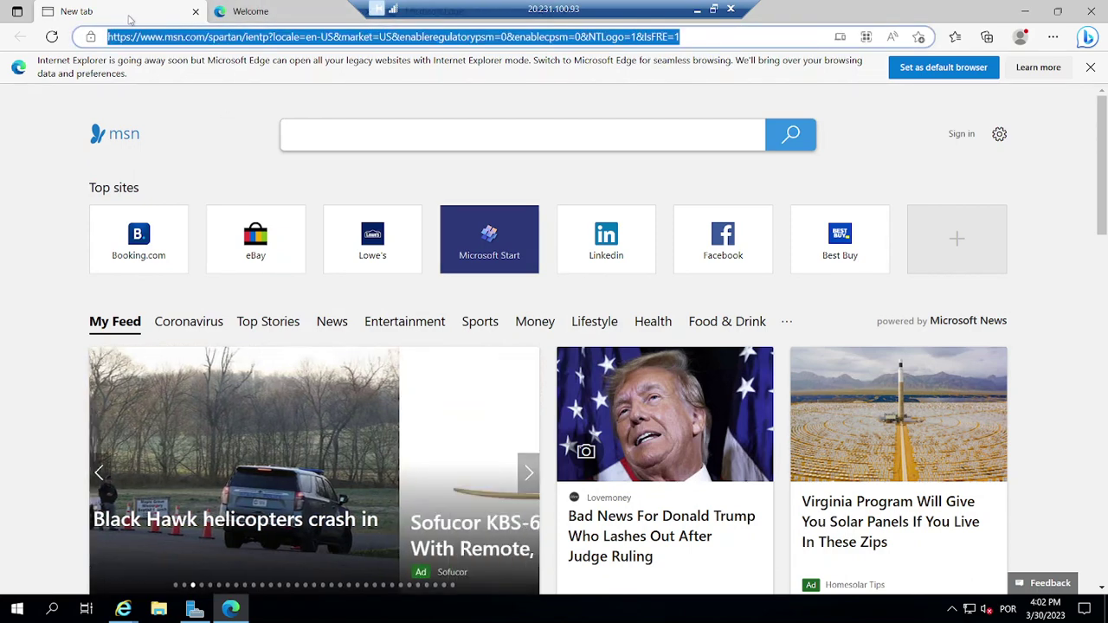
type("bbc")
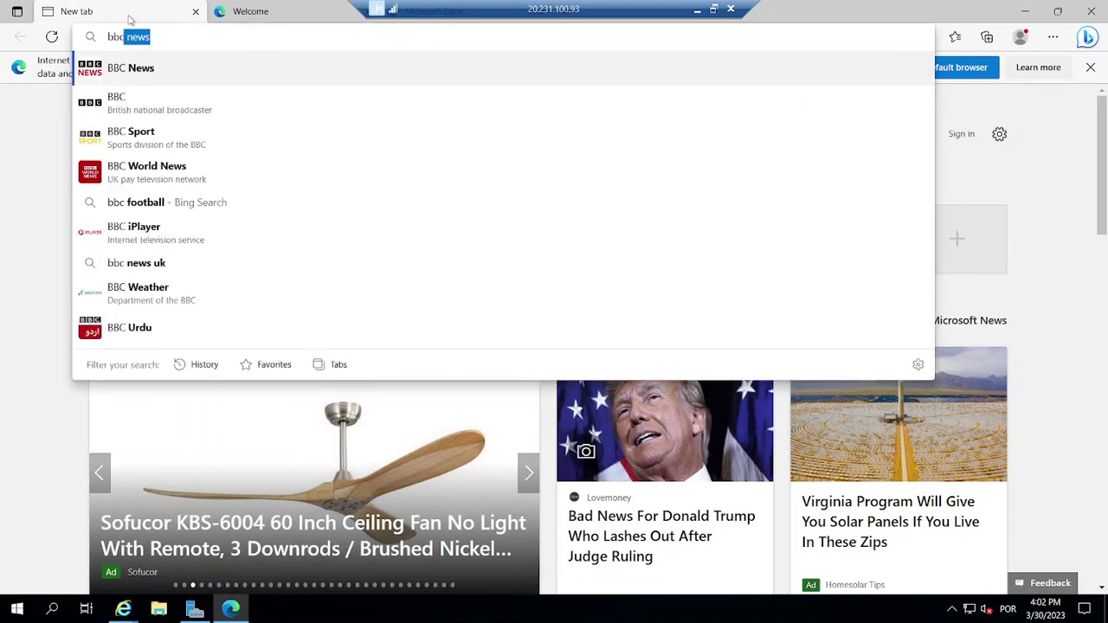
type(".com")
key("Return")
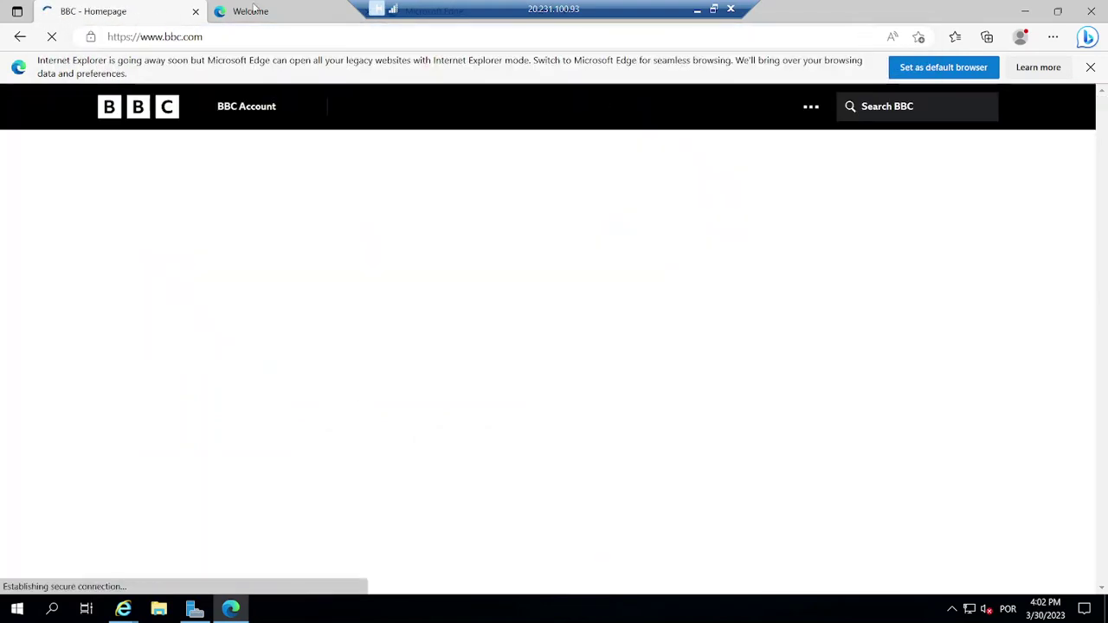
Load theportugalnews.com in the welcome tab, fixing the typo and closing the ad popup
left_click(254, 10)
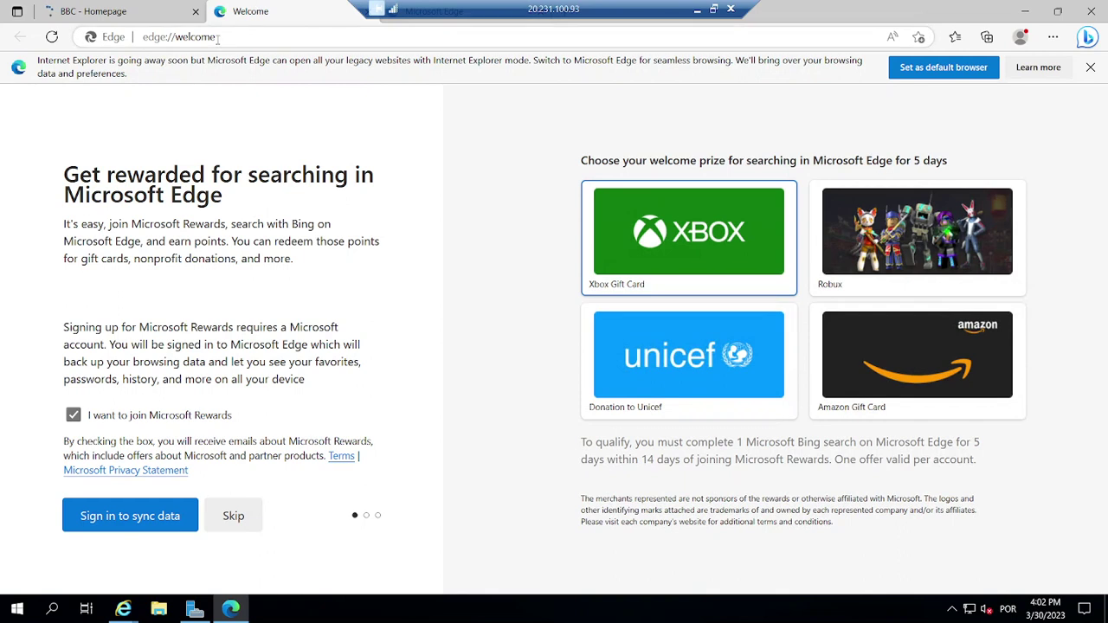
left_click(218, 38)
key("BackSpace")
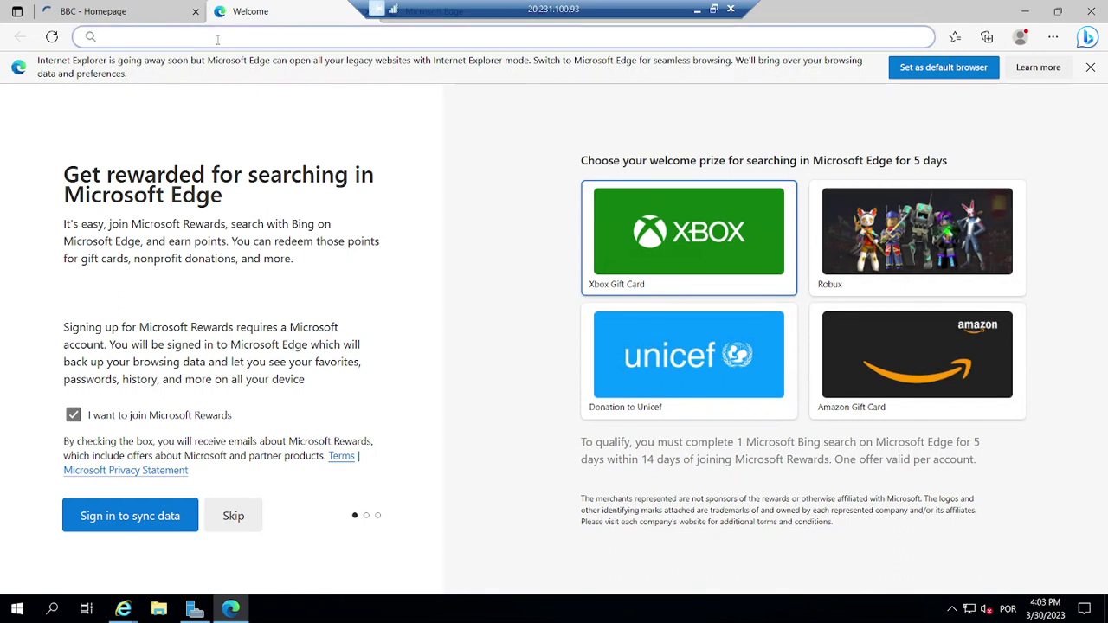
type("the")
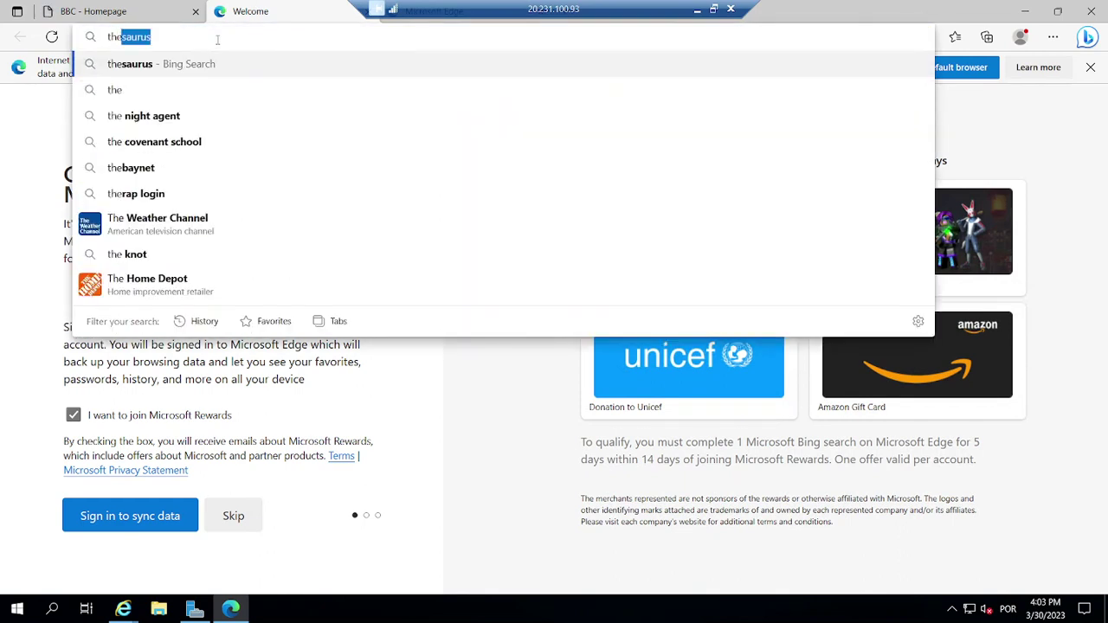
type("portuga")
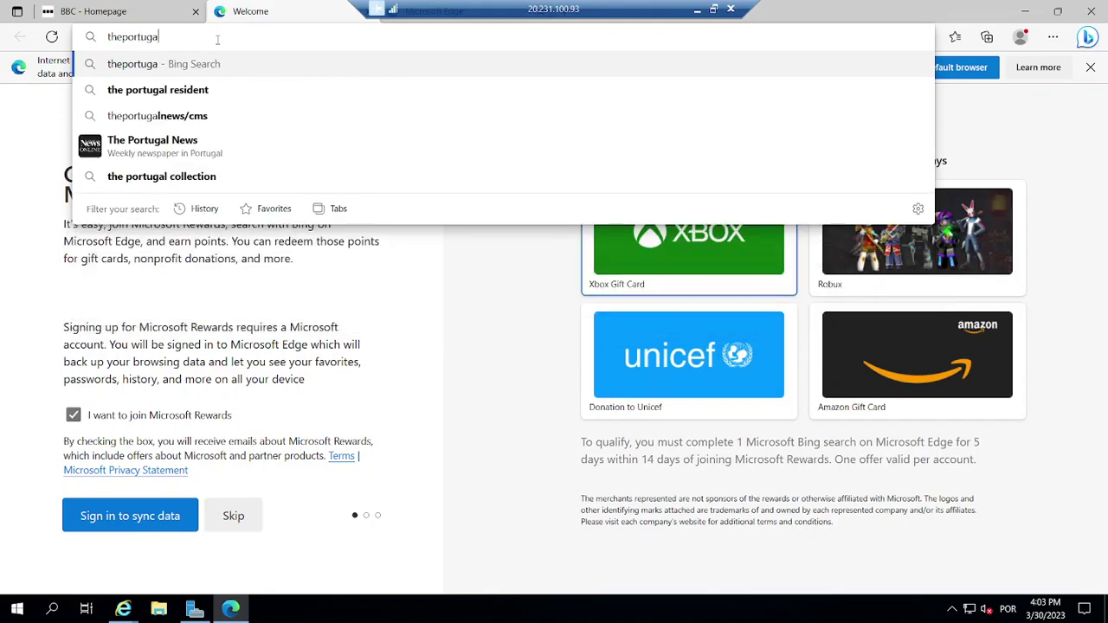
type("lnew")
type("m")
key("Return")
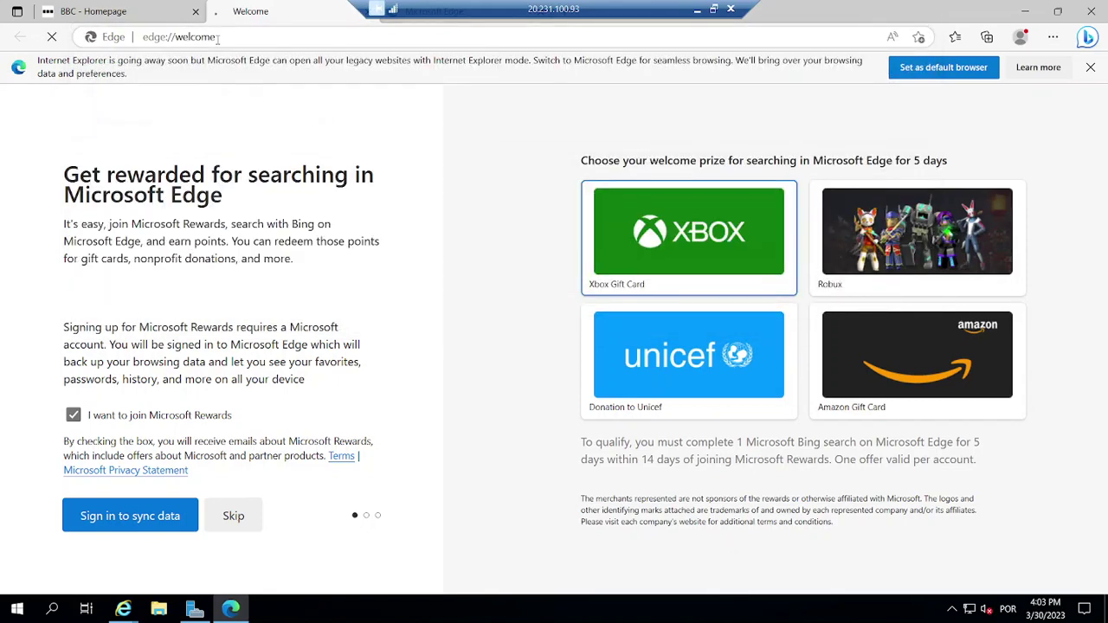
left_click(176, 38)
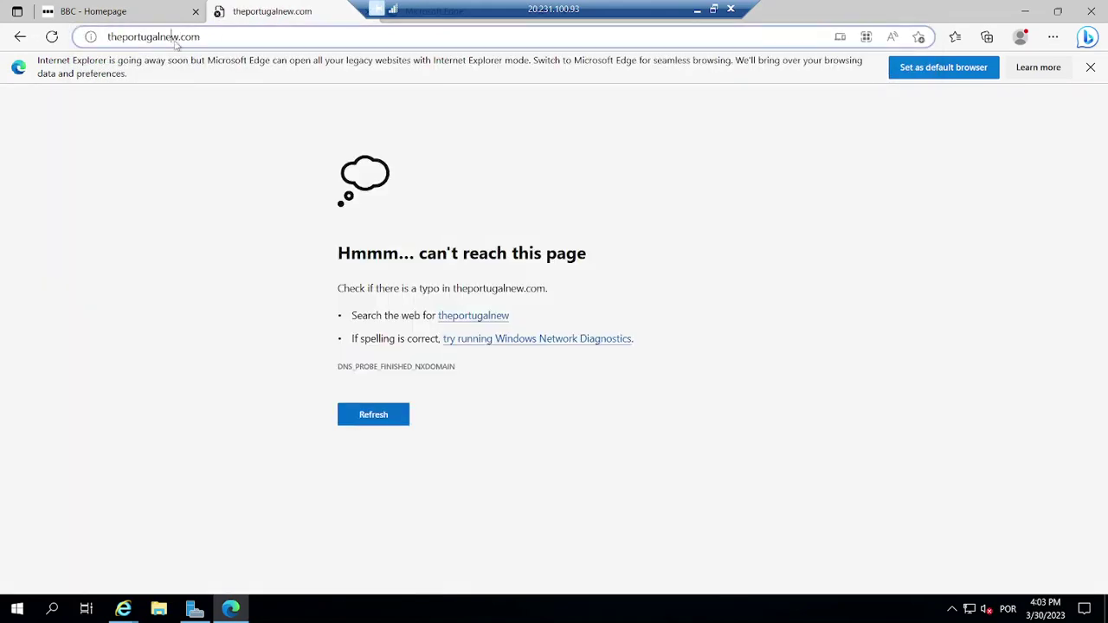
key("Home")
type("s")
key("Return")
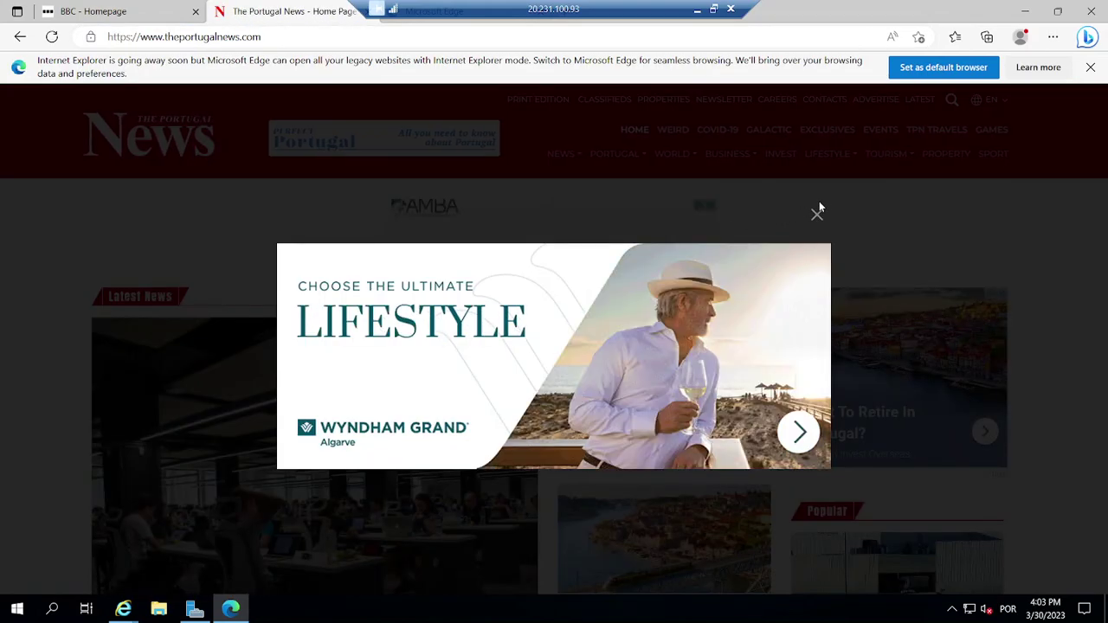
left_click(818, 212)
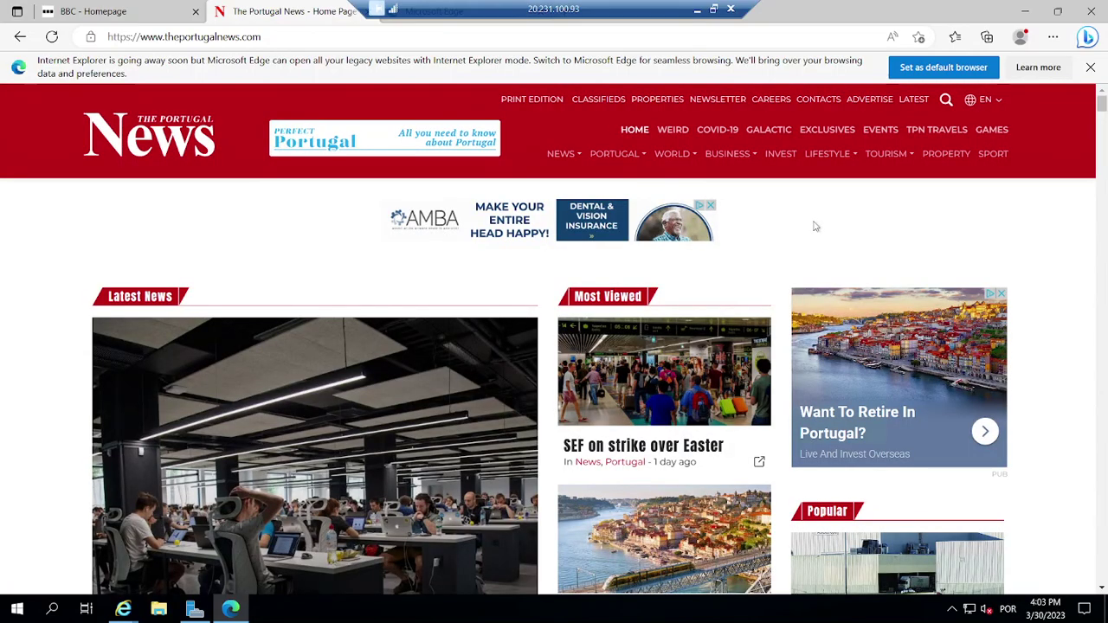
scroll(814, 226, "down", 3)
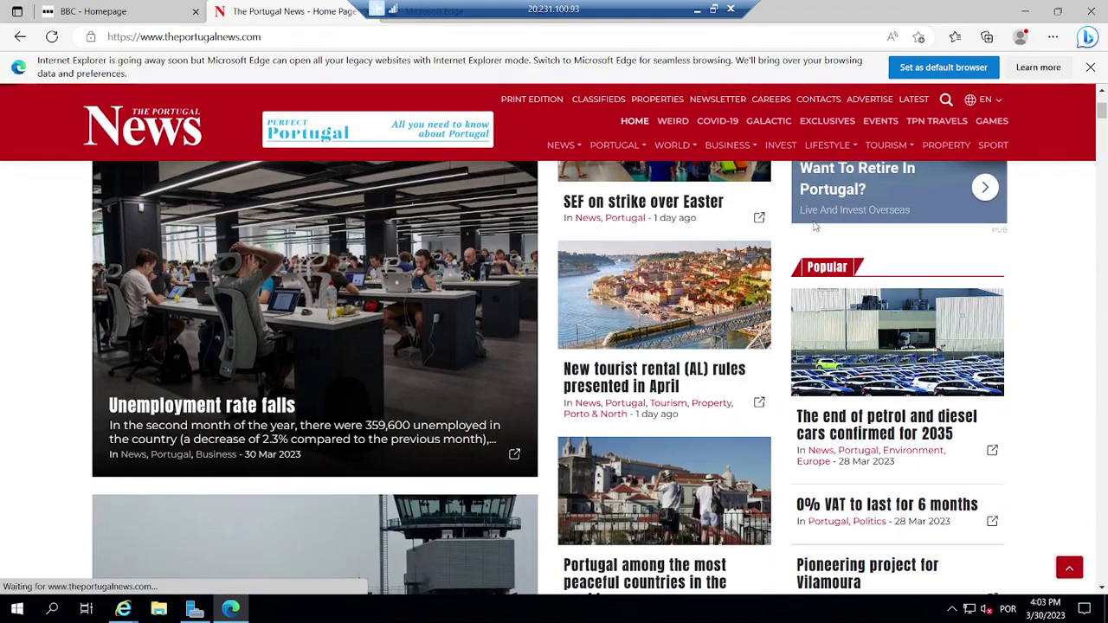
scroll(814, 227, "up", 3)
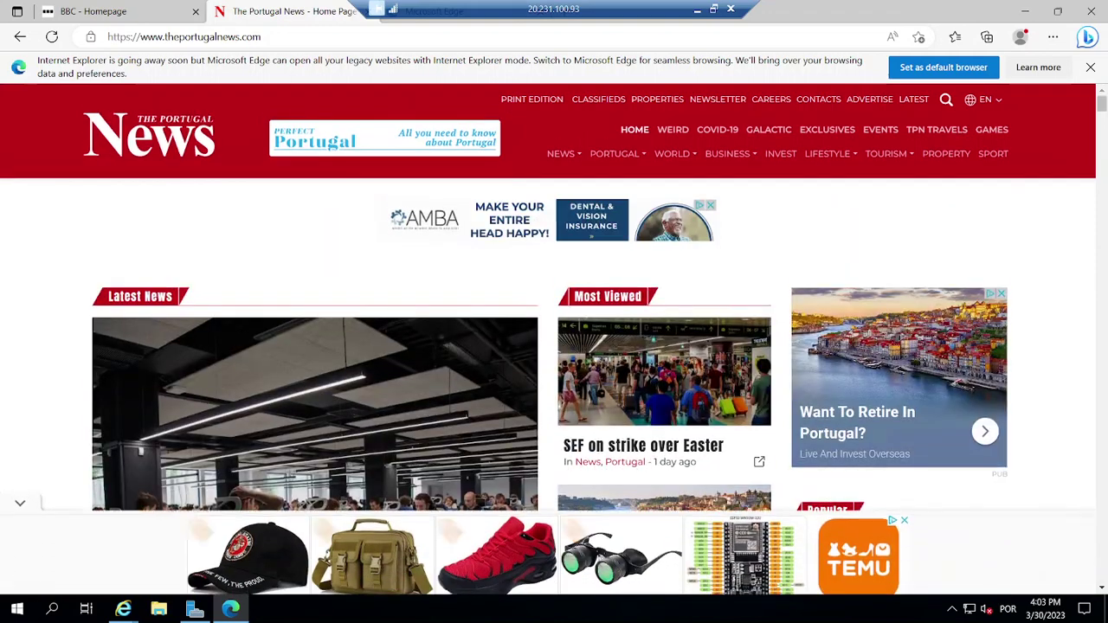
Return to the BBC tab, scroll it, and exit the session's full screen
left_click(147, 11)
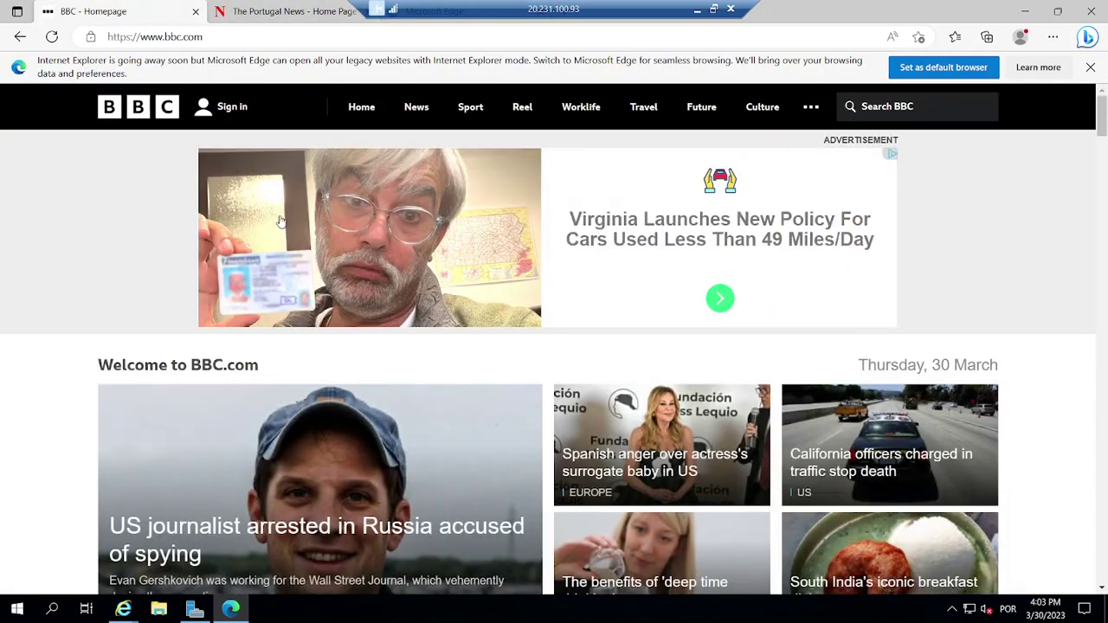
scroll(280, 222, "down", 5)
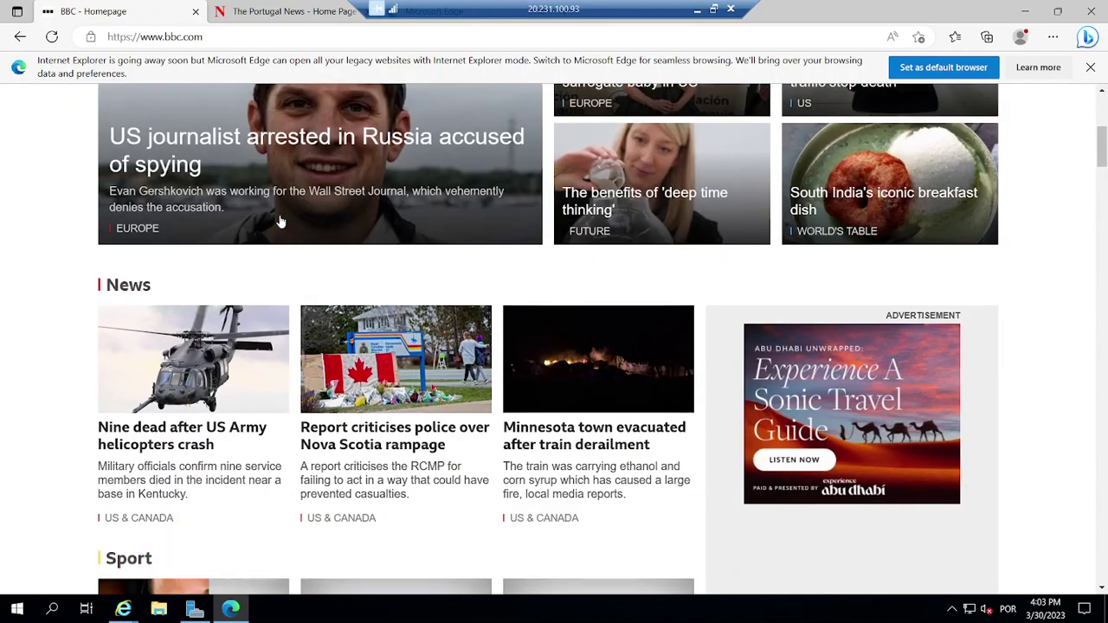
scroll(280, 218, "up", 5)
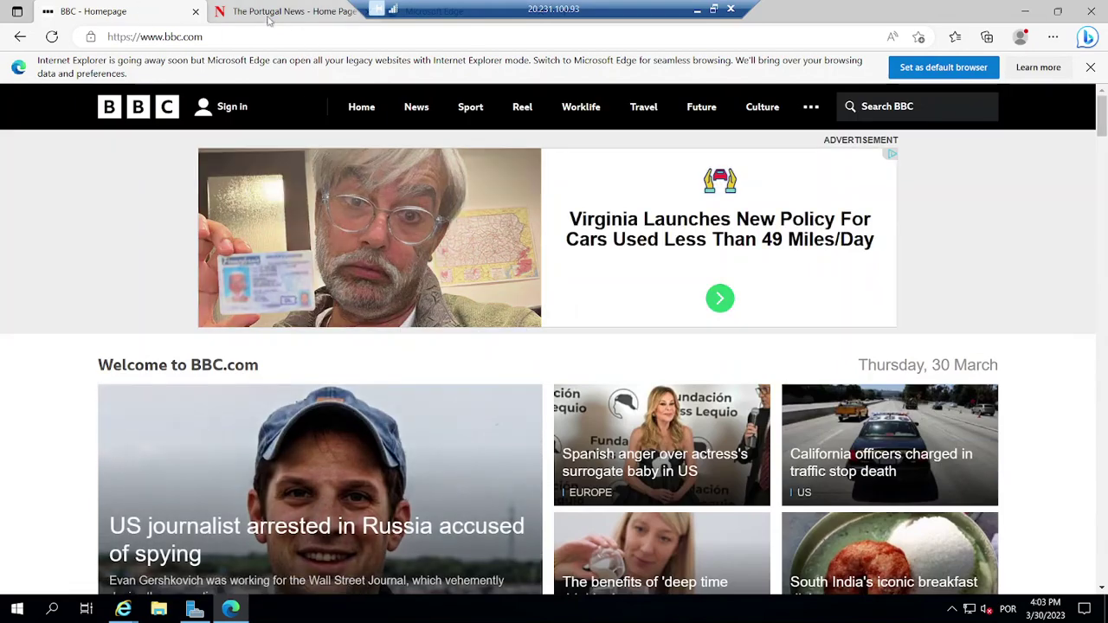
mouse_move(270, 19)
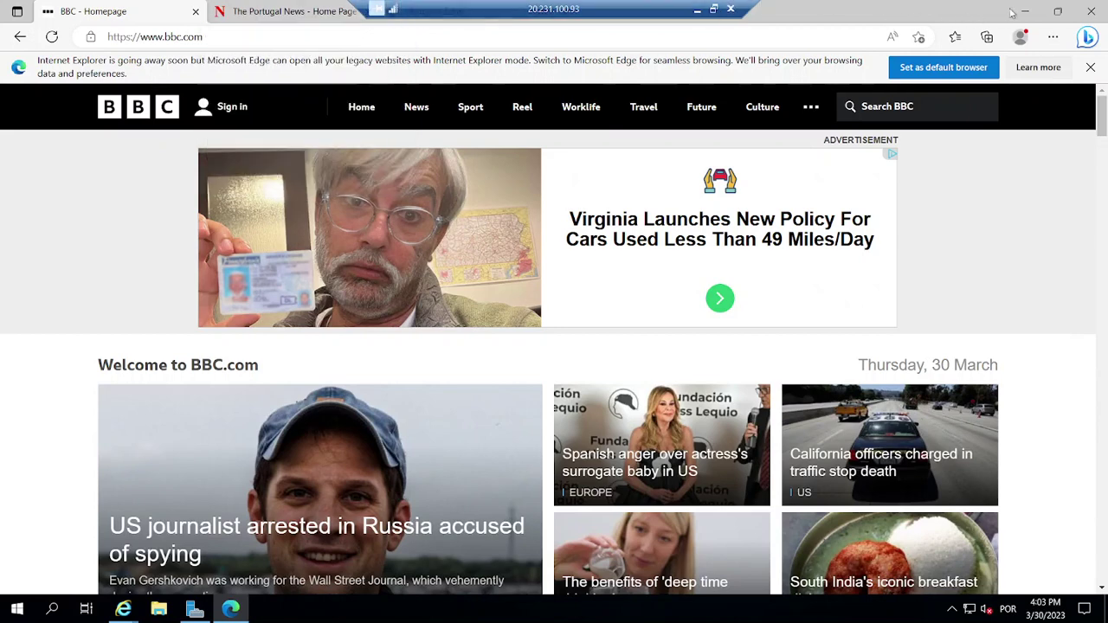
left_click(712, 9)
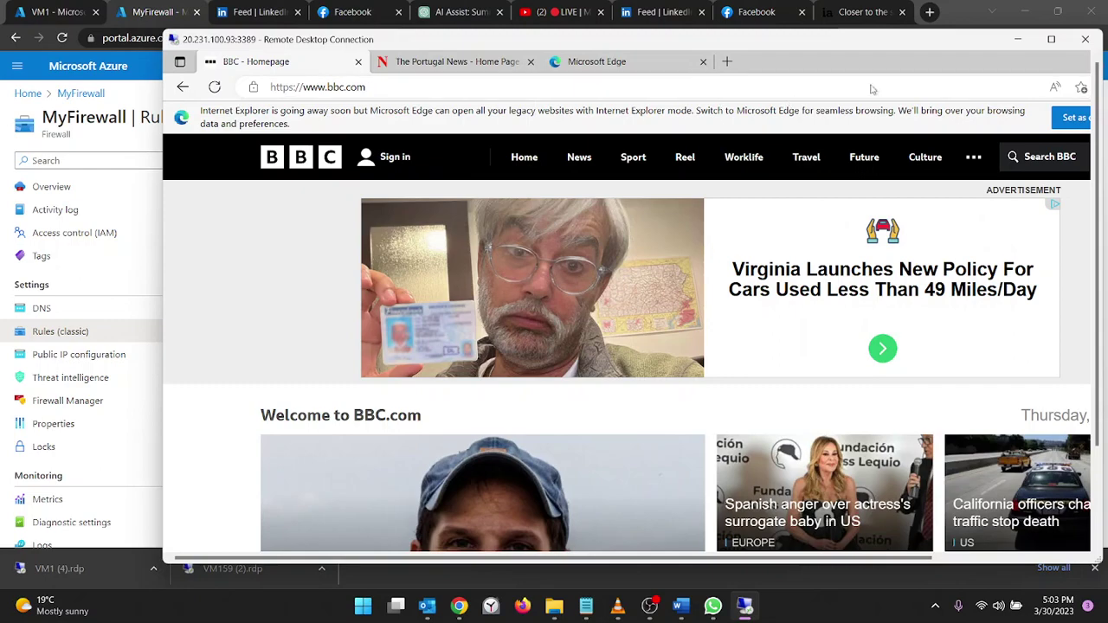
Shrink the Edge window and close the Internet Explorer window and its current tab
left_click_drag(820, 71, 859, 113)
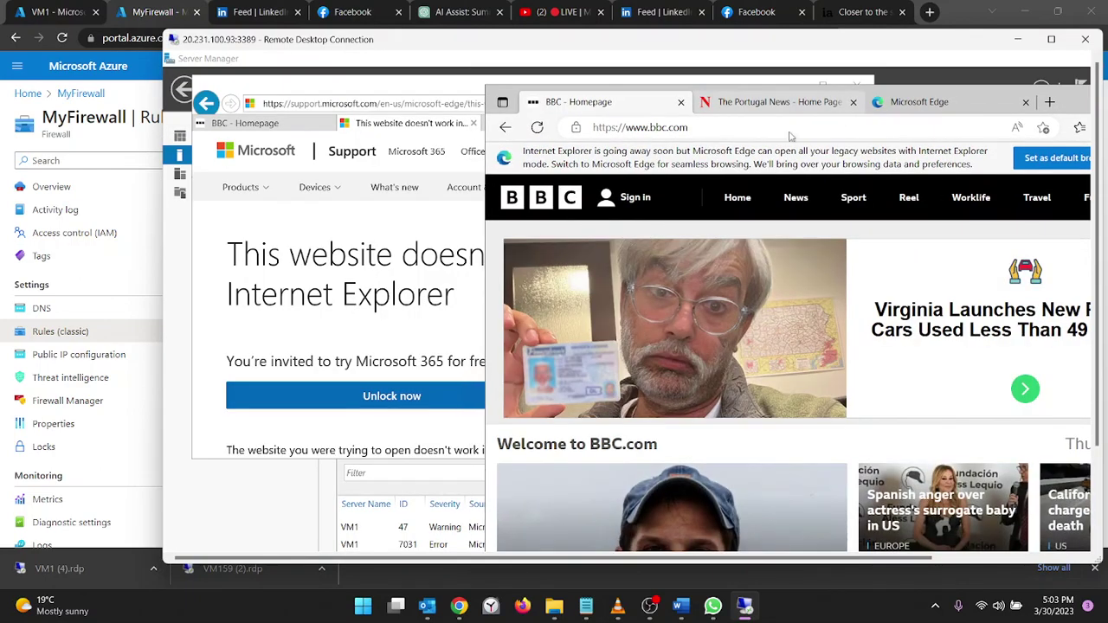
left_click(289, 230)
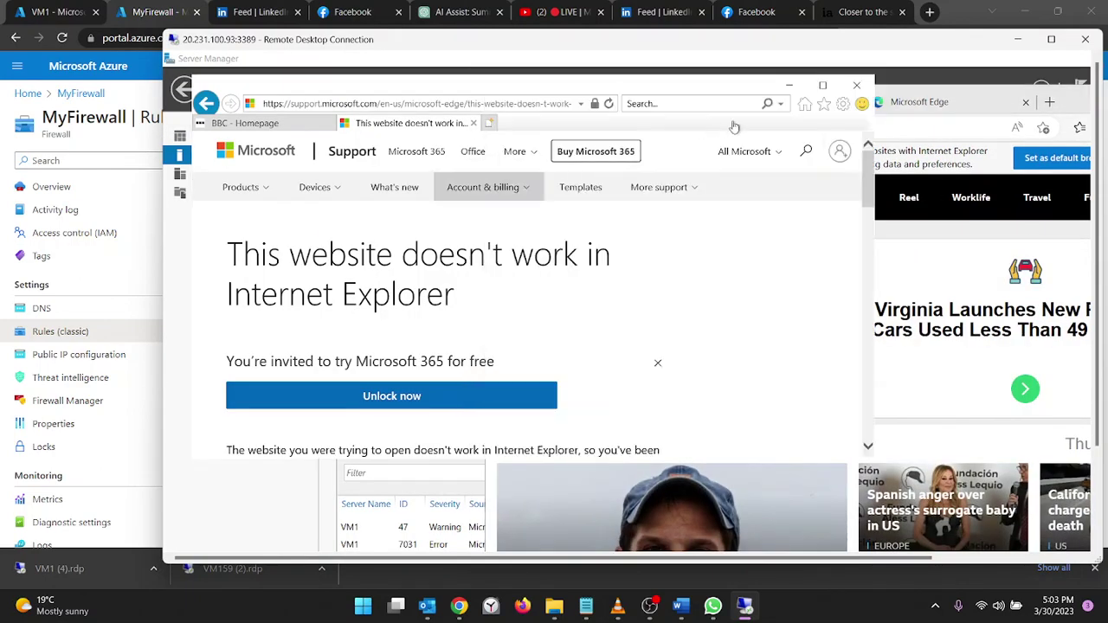
left_click(857, 86)
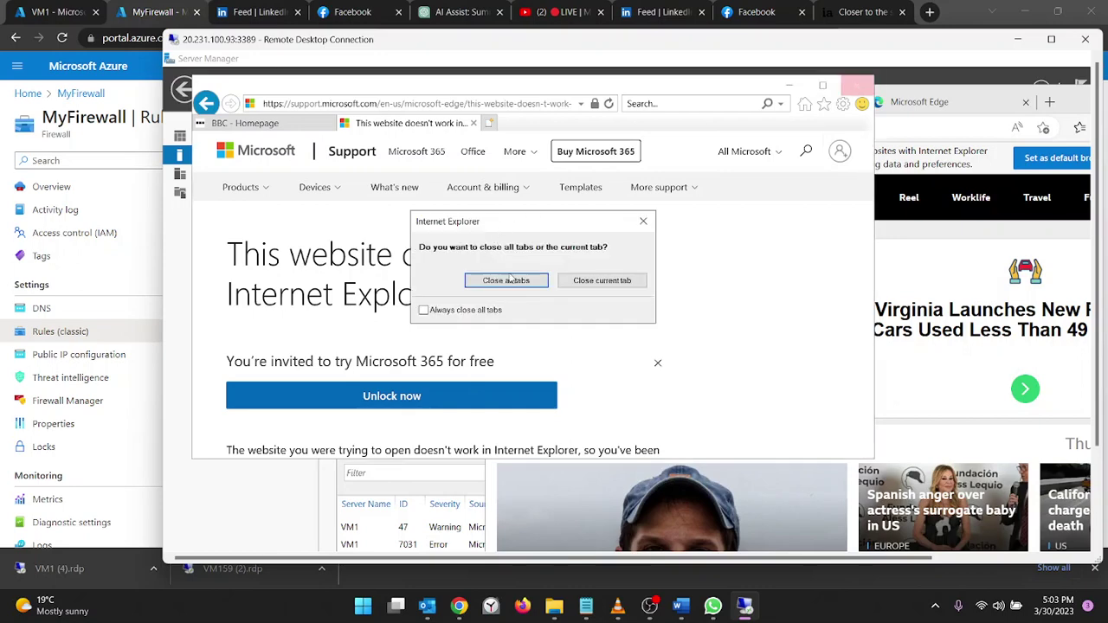
left_click(581, 279)
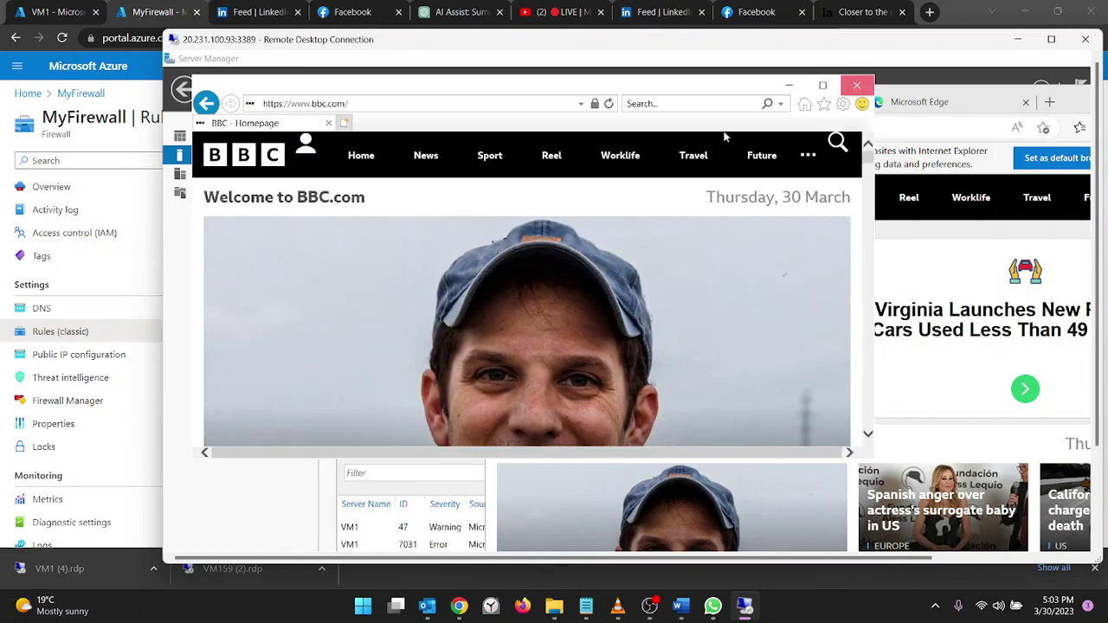
left_click(857, 84)
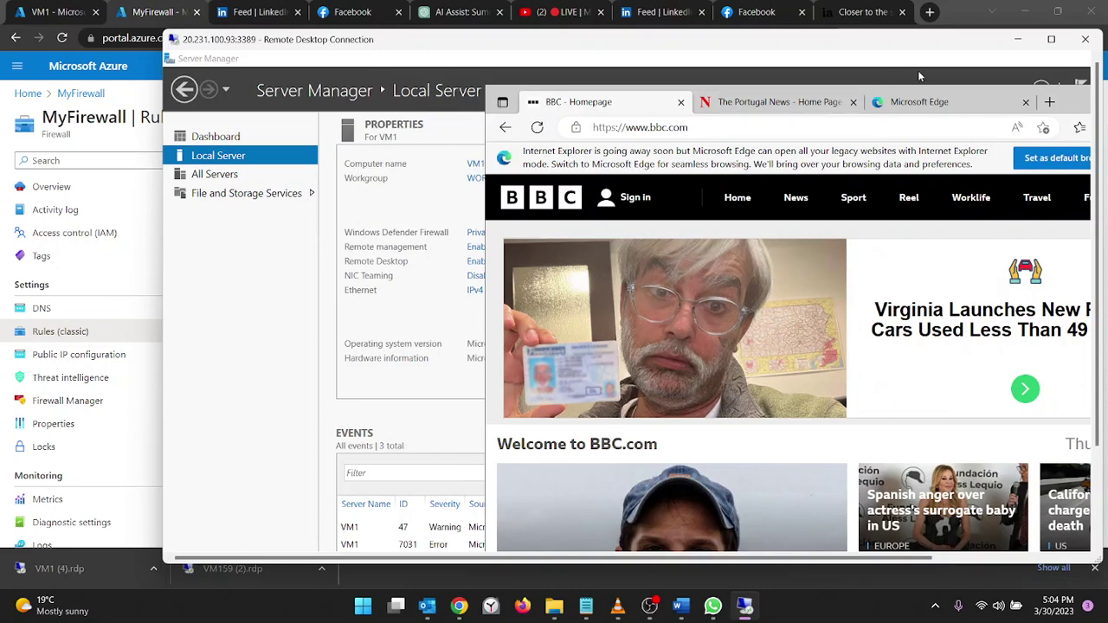
Close the Edge welcome tab, load yahoo.com in a new tab, and return to Server Manager
left_click_drag(948, 95, 814, 102)
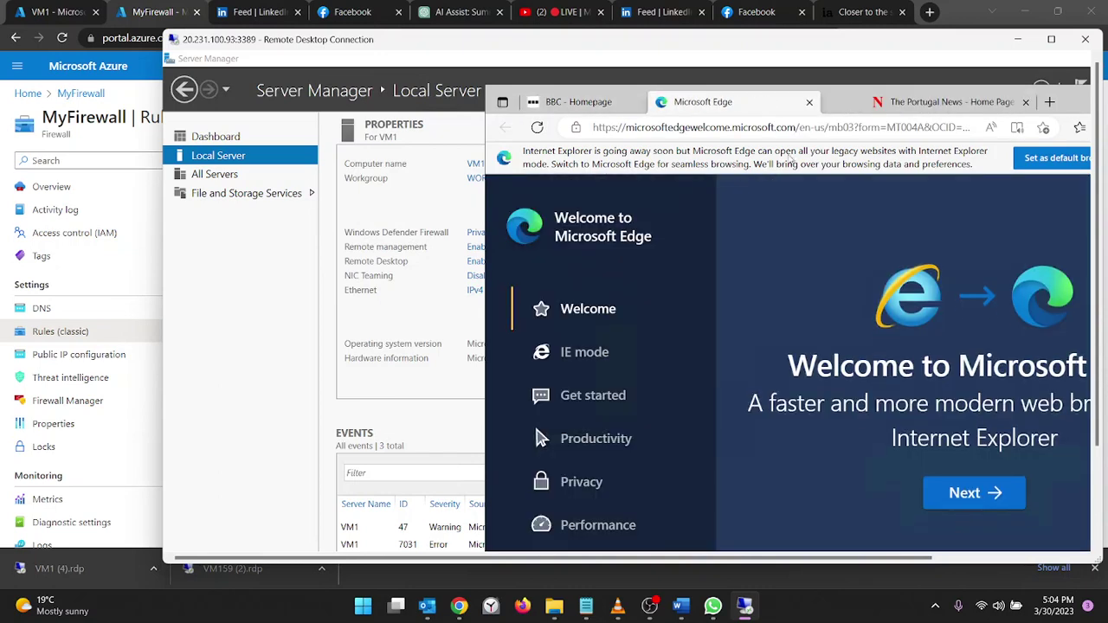
left_click(857, 103)
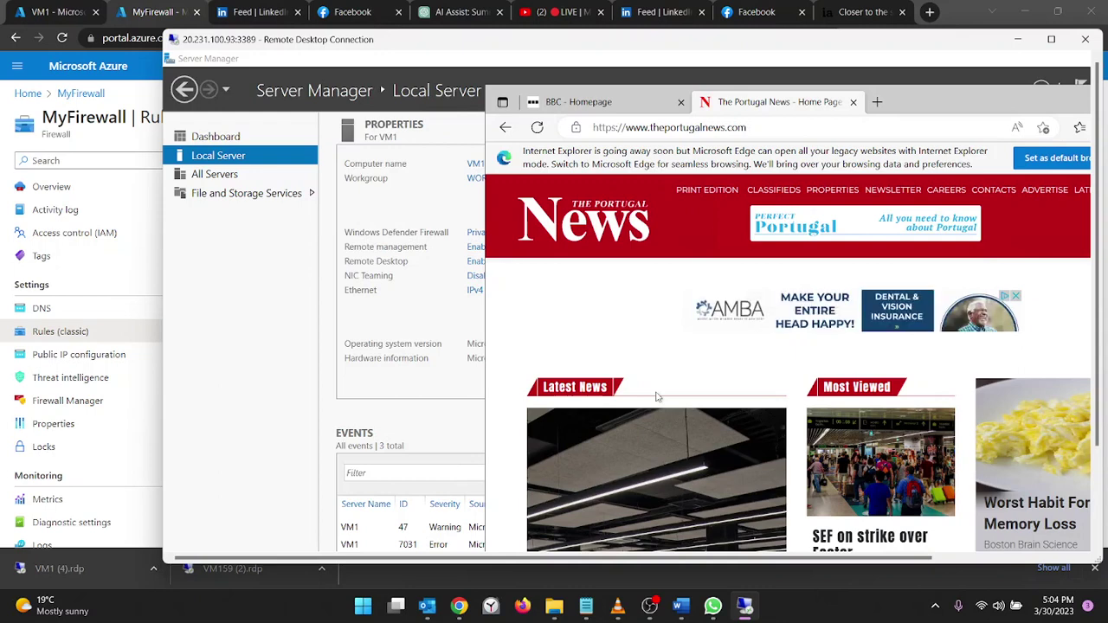
left_click(879, 105)
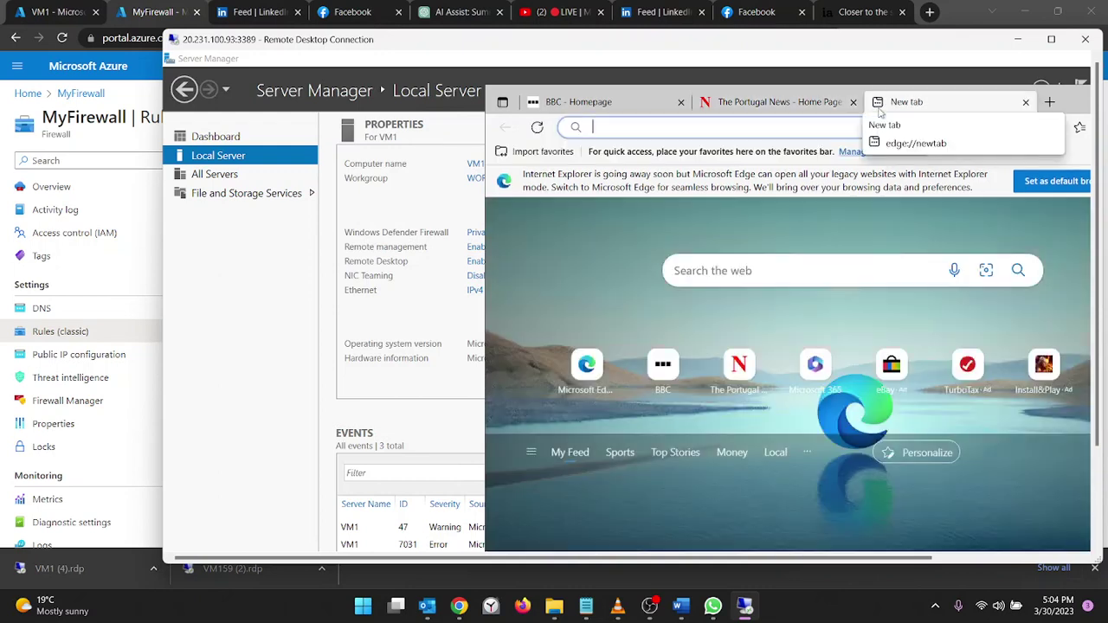
type("yahoo.com")
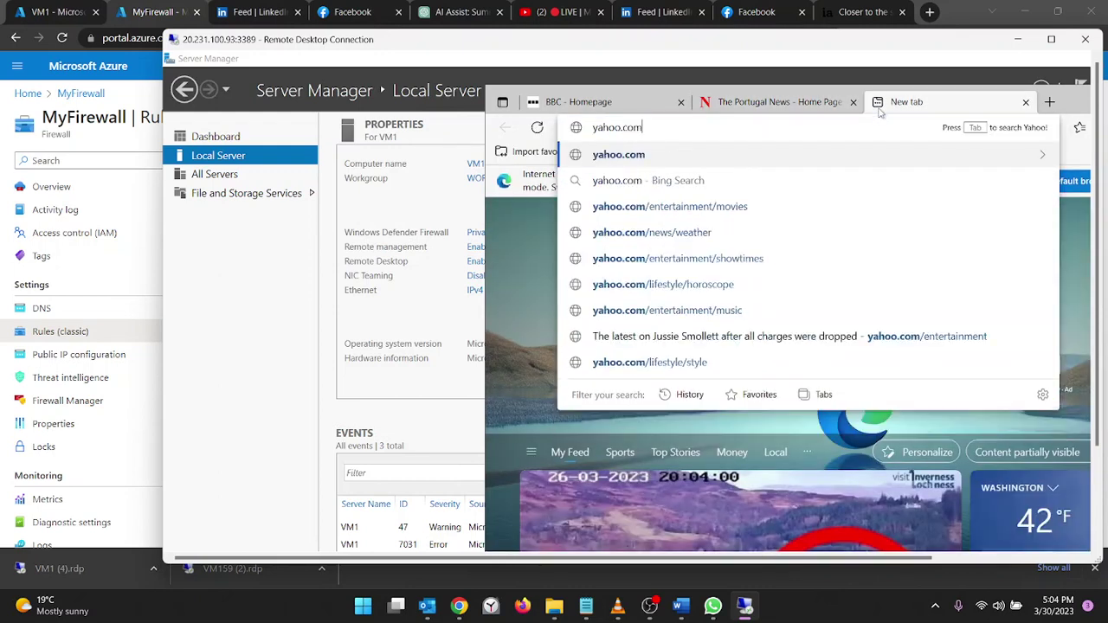
key("Return")
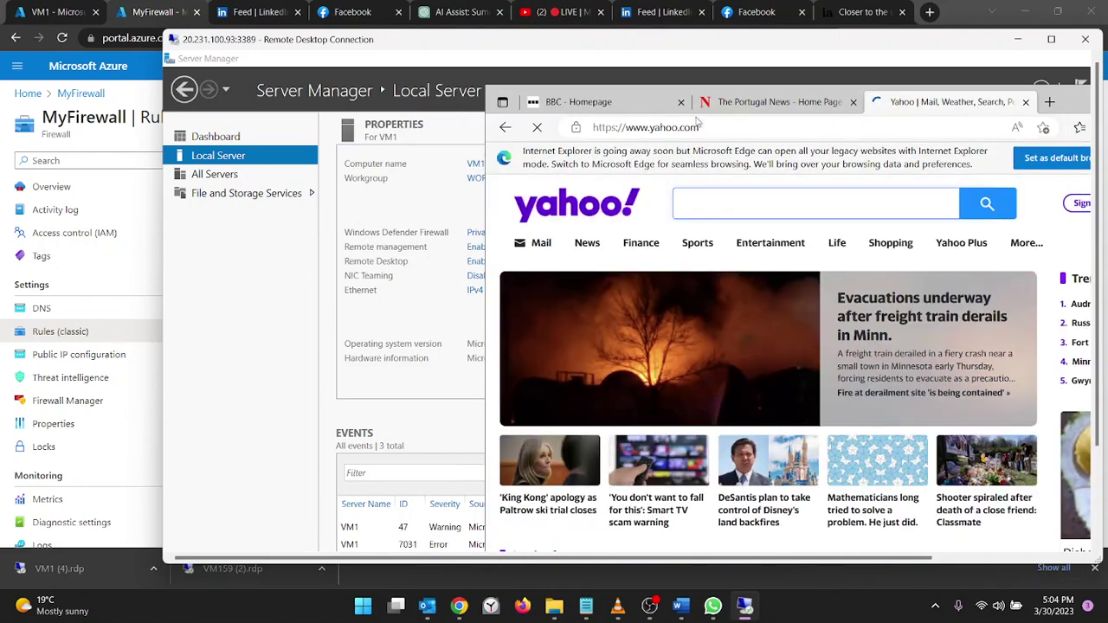
left_click(320, 379)
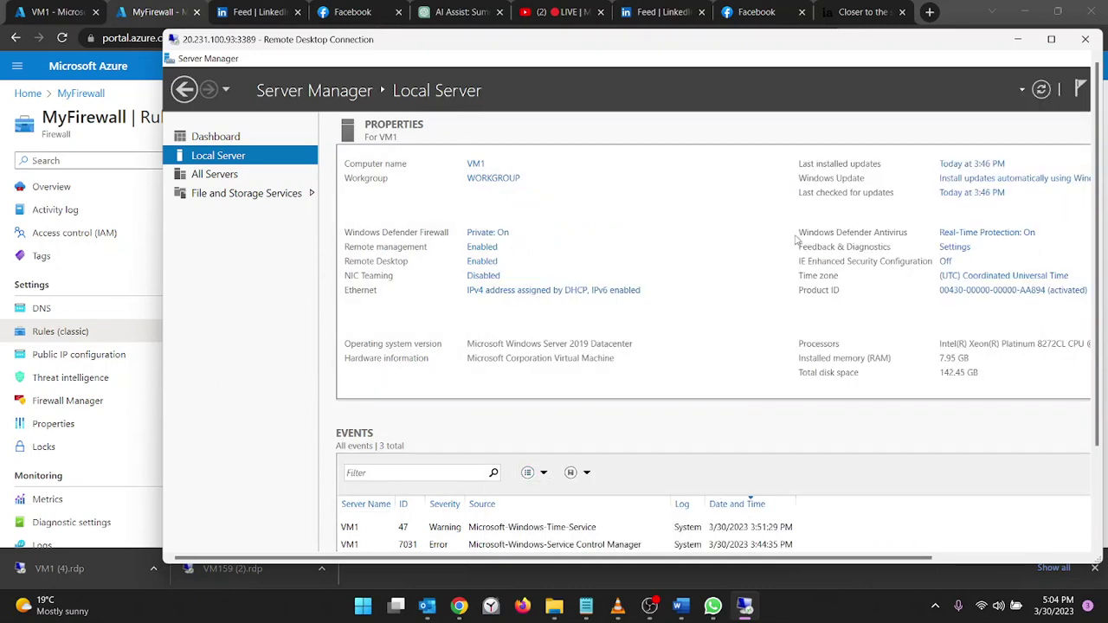
Leave the remote session, go to the Azure home page and search 'route table' to open Route tables
left_click(1019, 39)
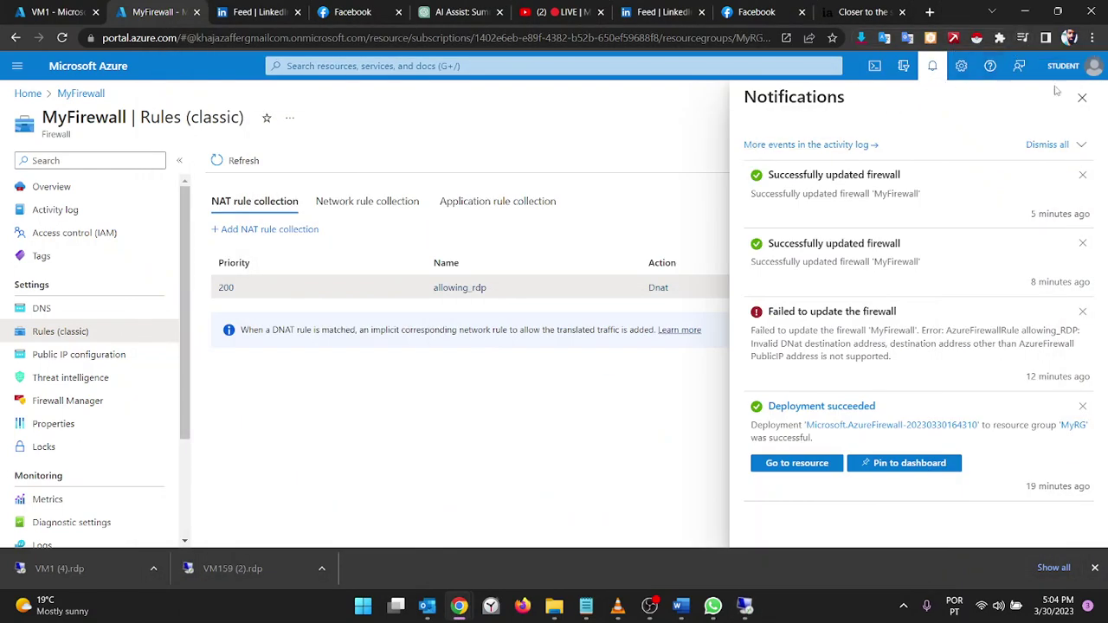
left_click(1081, 97)
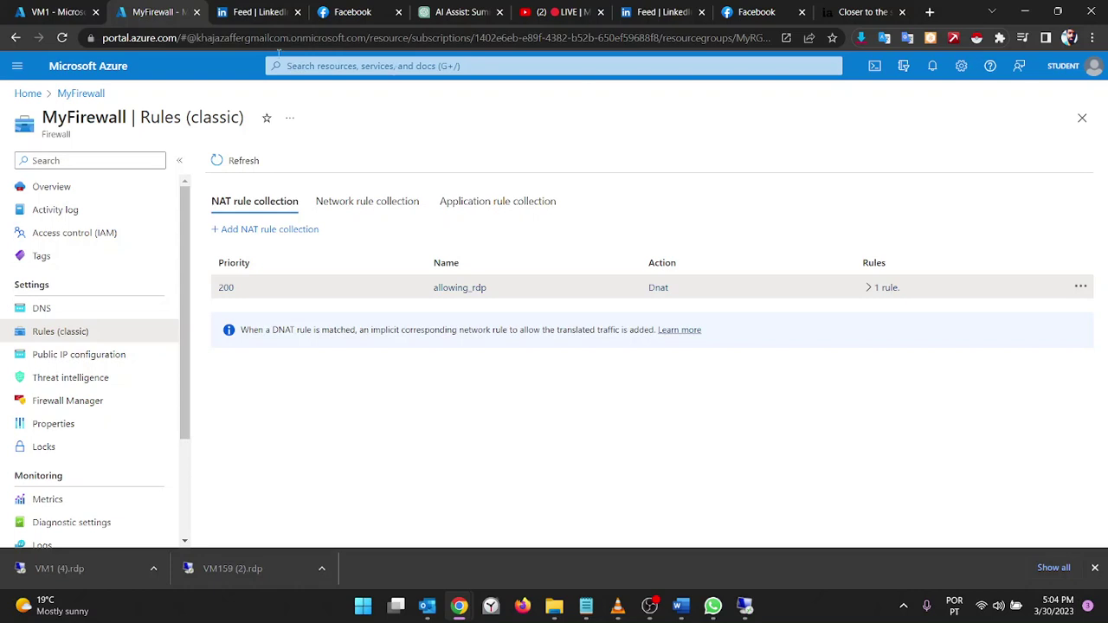
left_click(88, 69)
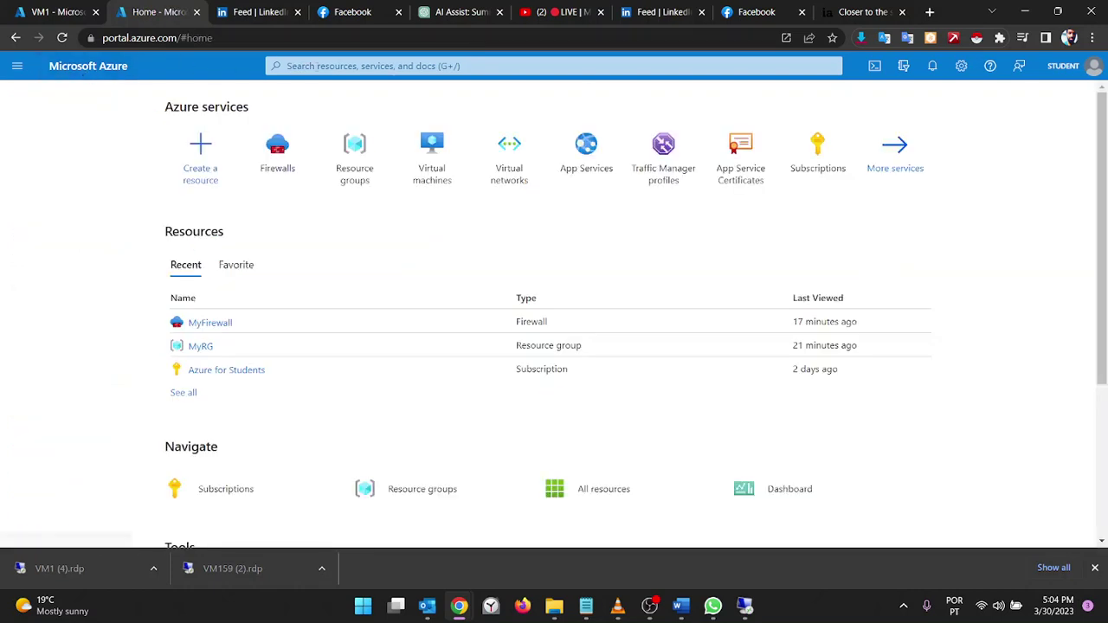
left_click(316, 66)
type("rout")
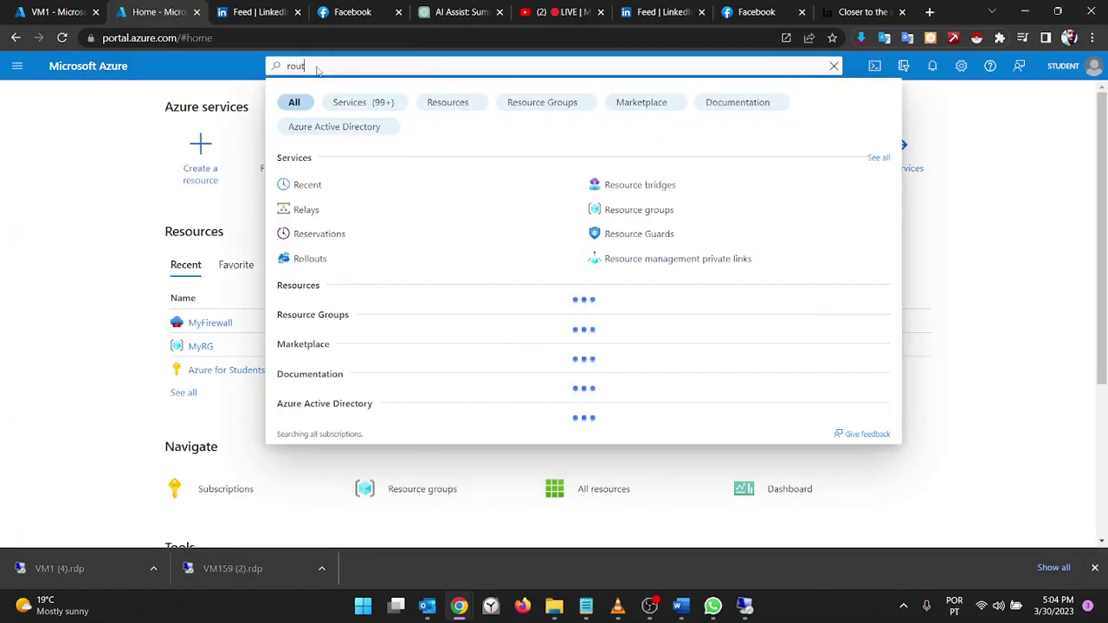
type("ing tab")
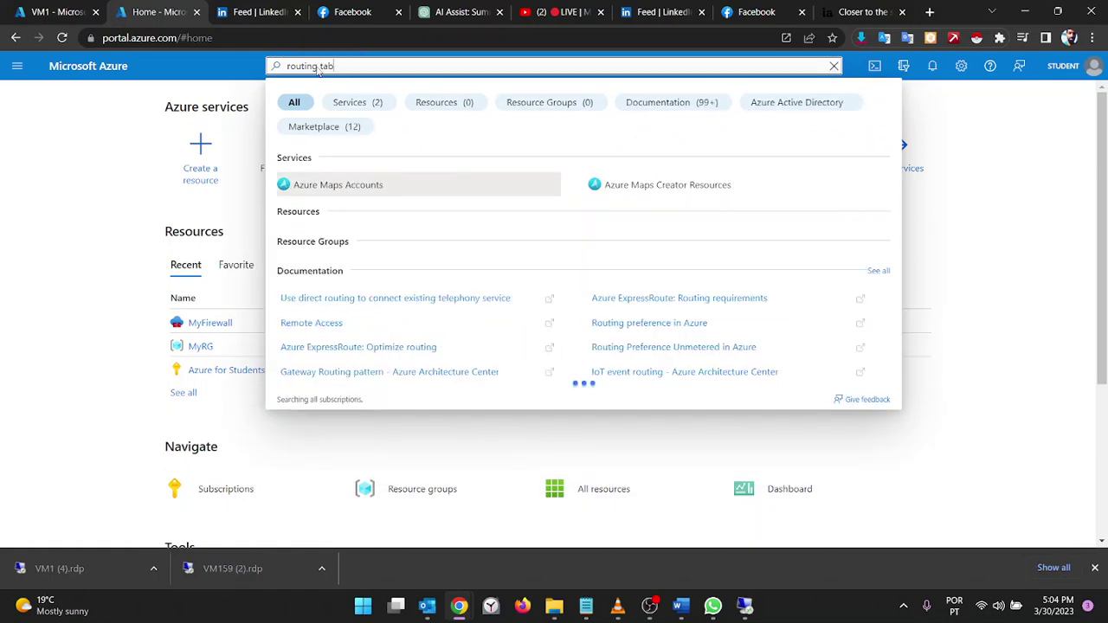
type("l")
key("BackSpace")
key("BackSpace")
key("BackSpace")
key("BackSpace")
key("BackSpace")
key("BackSpace")
key("BackSpace")
key("BackSpace")
type("e")
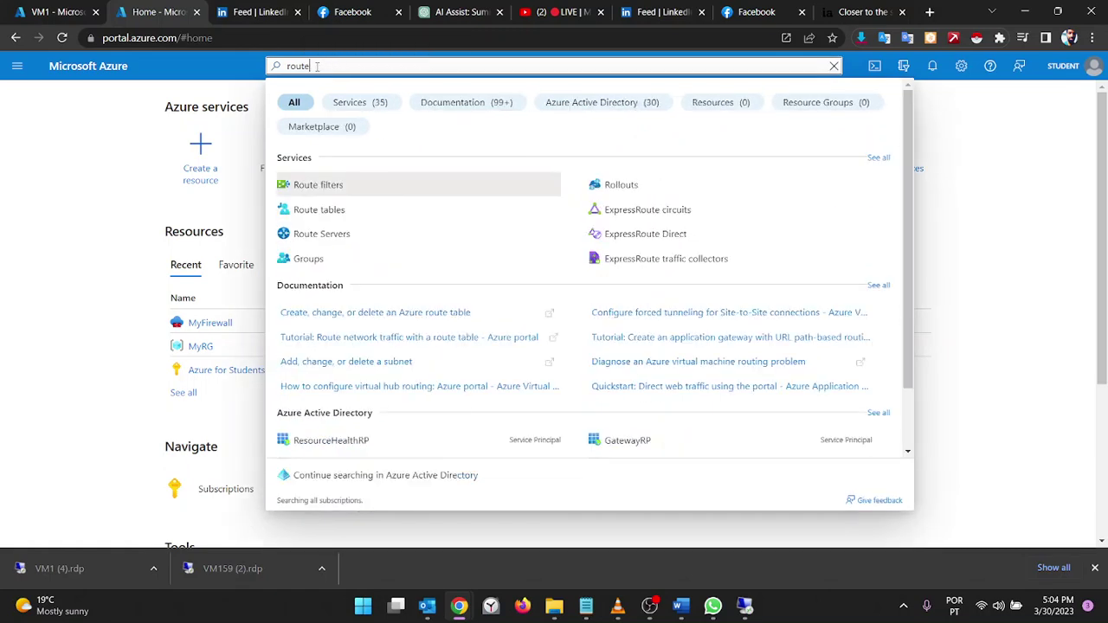
type(" table")
key("Return")
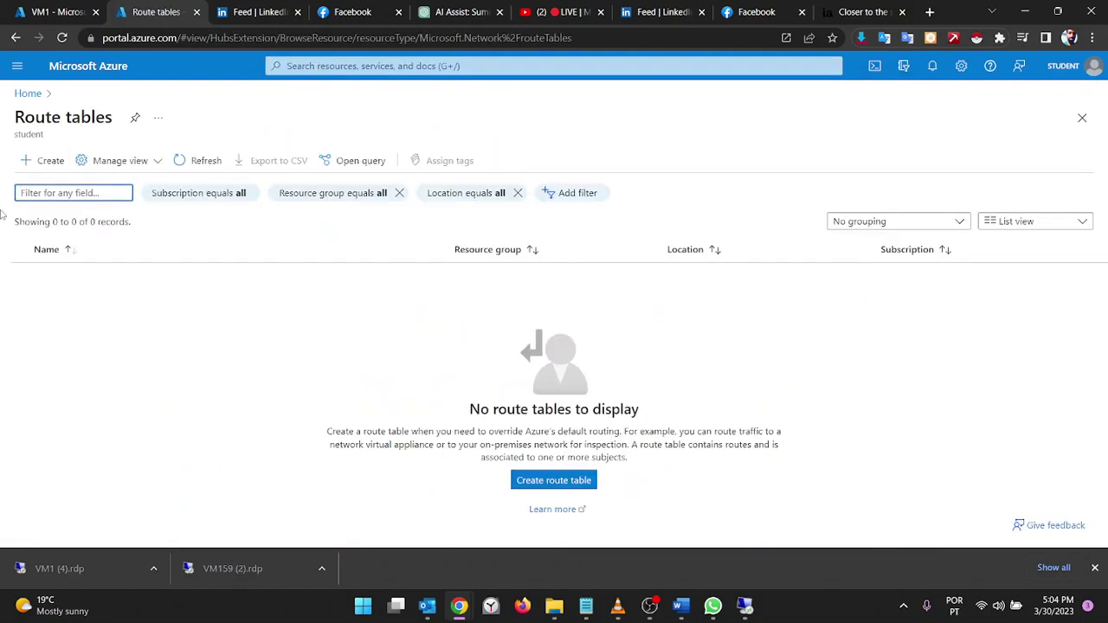
Create route table MyRoutetable in resource group MyRG, region East US, via Review + create
left_click(31, 164)
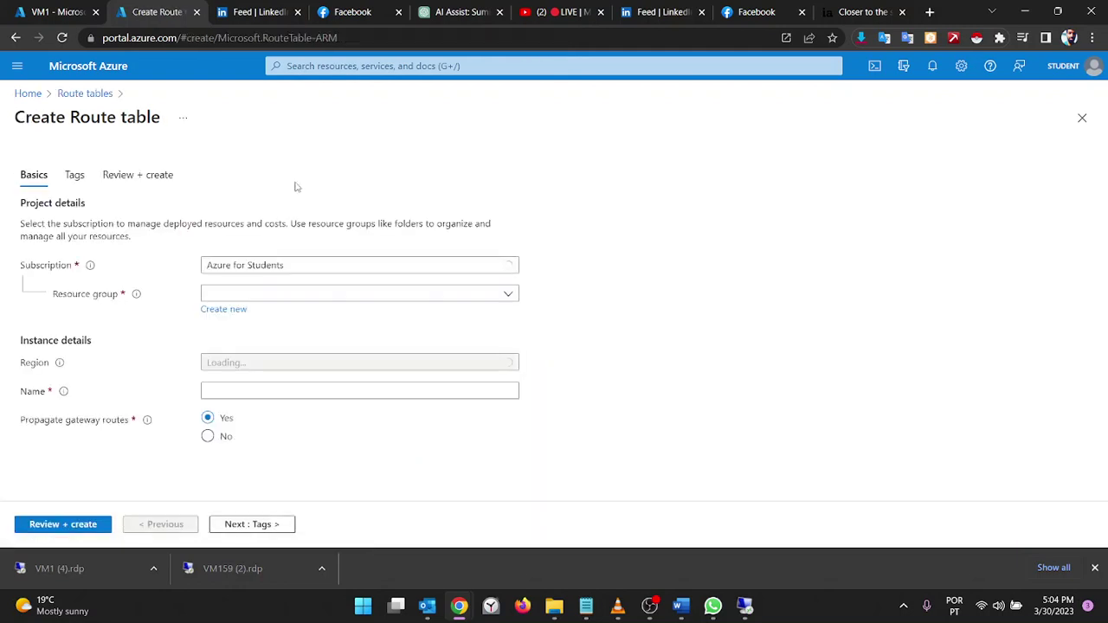
left_click(233, 300)
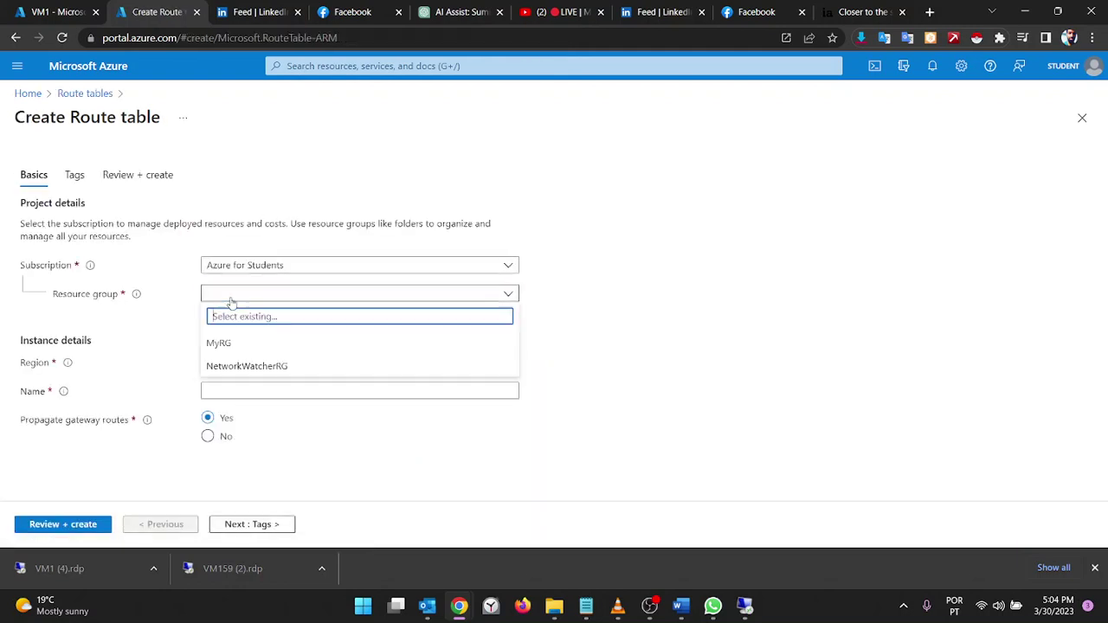
left_click(231, 350)
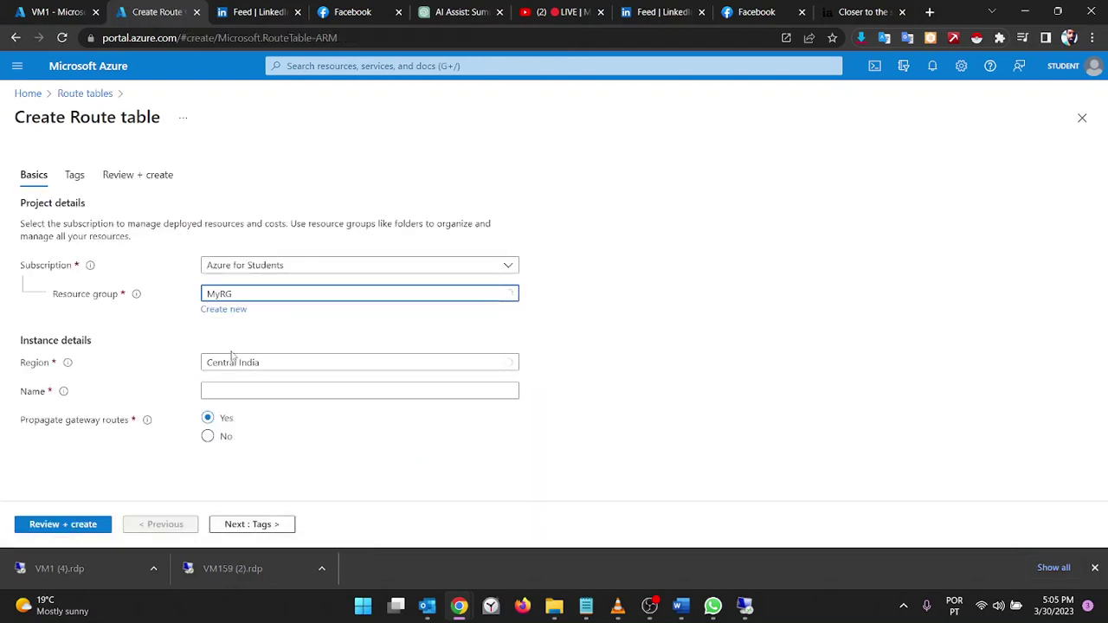
left_click(241, 363)
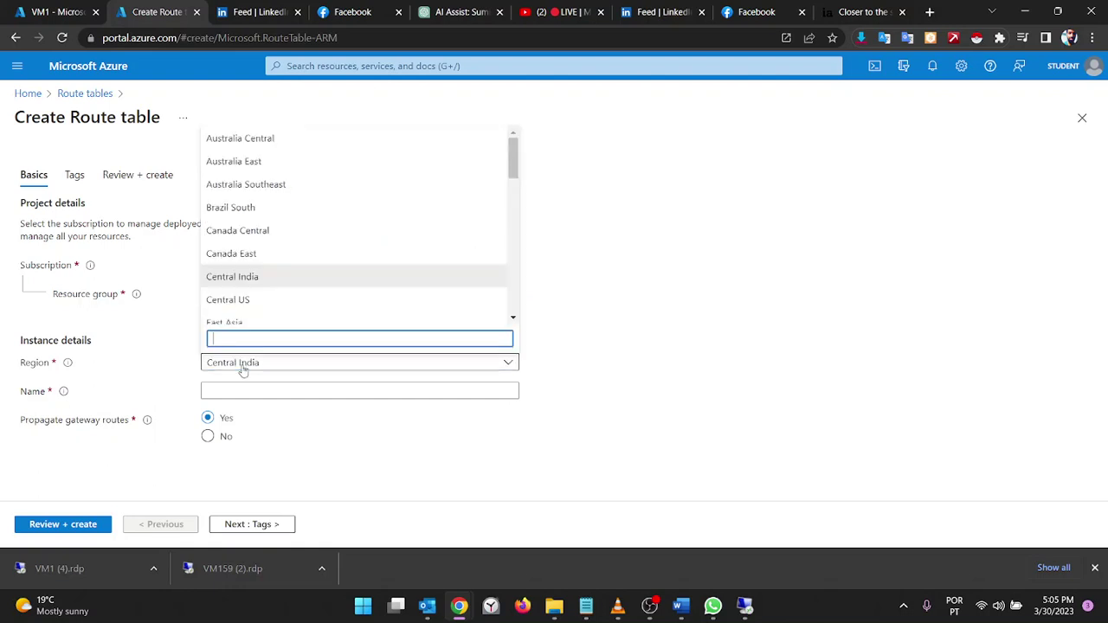
scroll(268, 312, "down", 2)
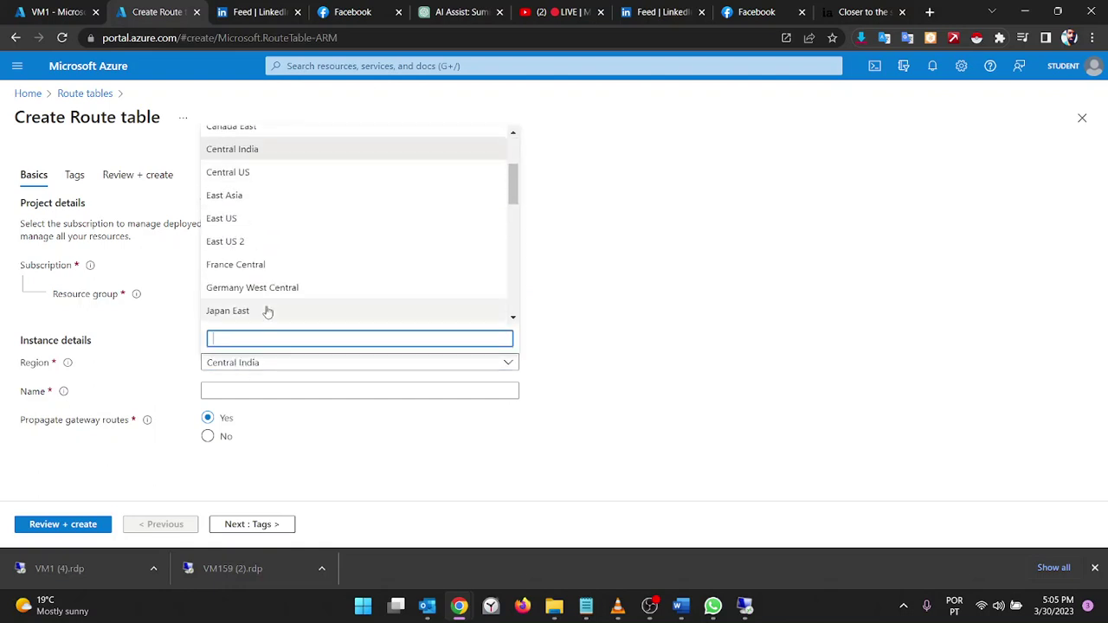
left_click(255, 219)
left_click(210, 392)
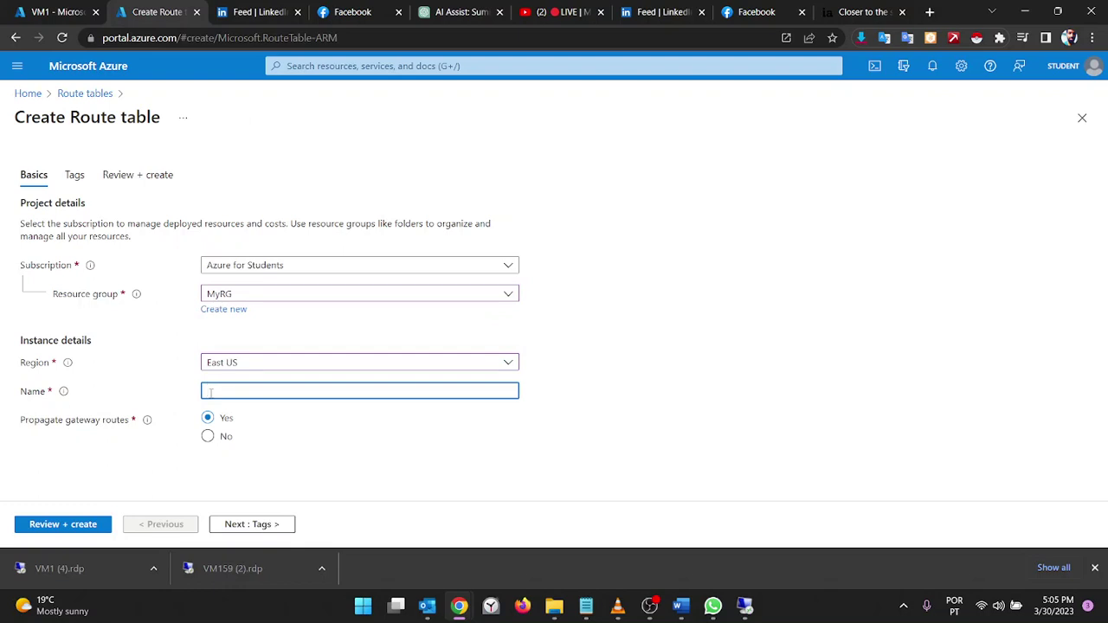
type("MyRoute")
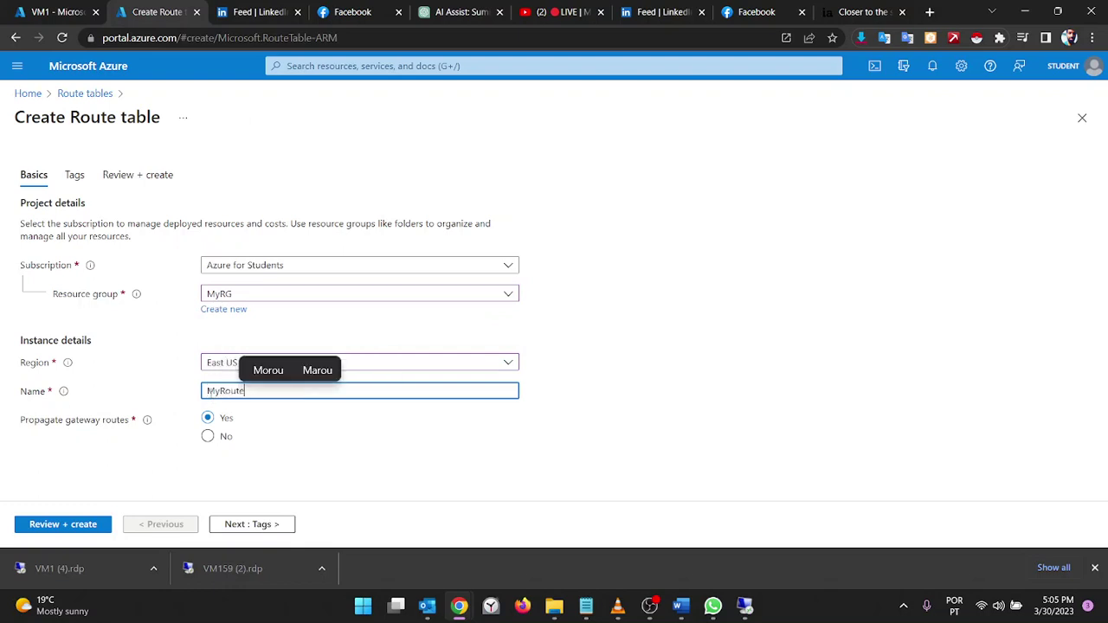
type("table")
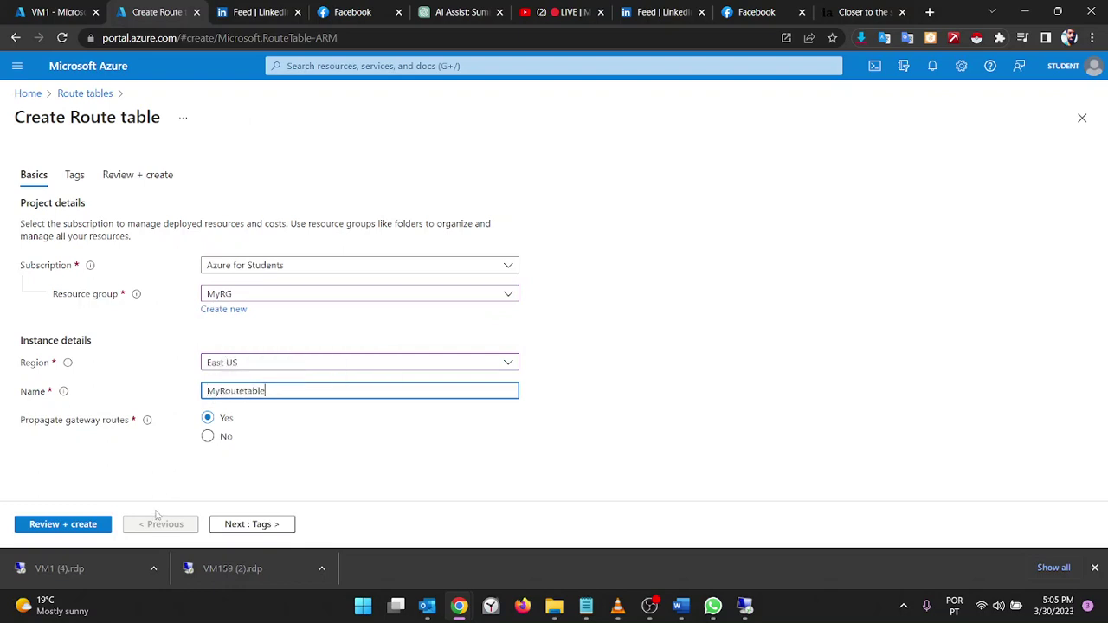
left_click(227, 524)
left_click(89, 526)
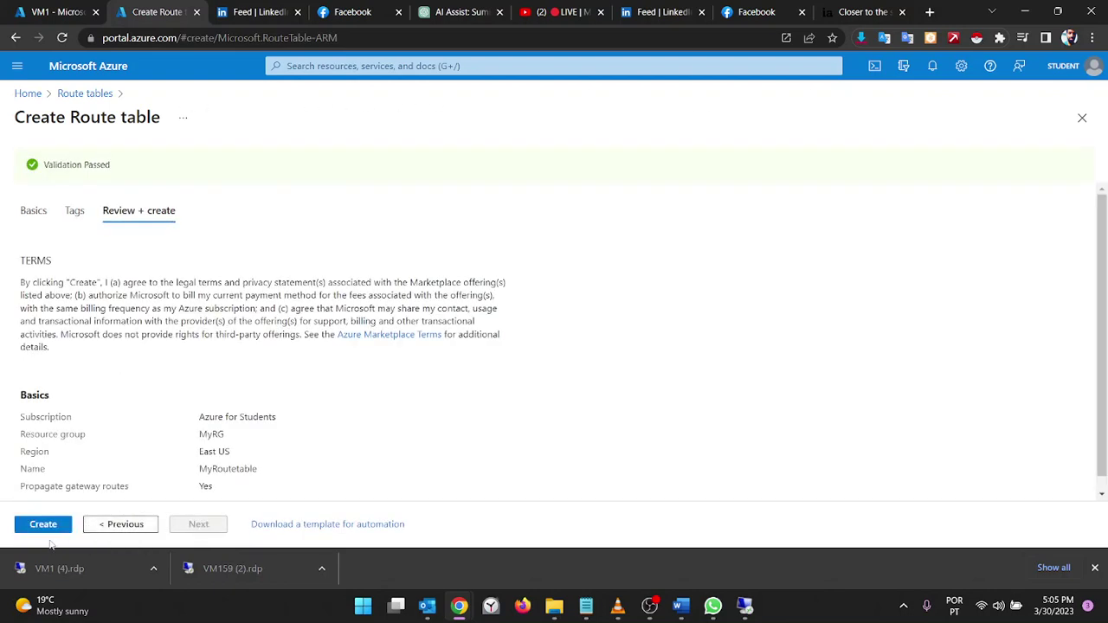
left_click(40, 531)
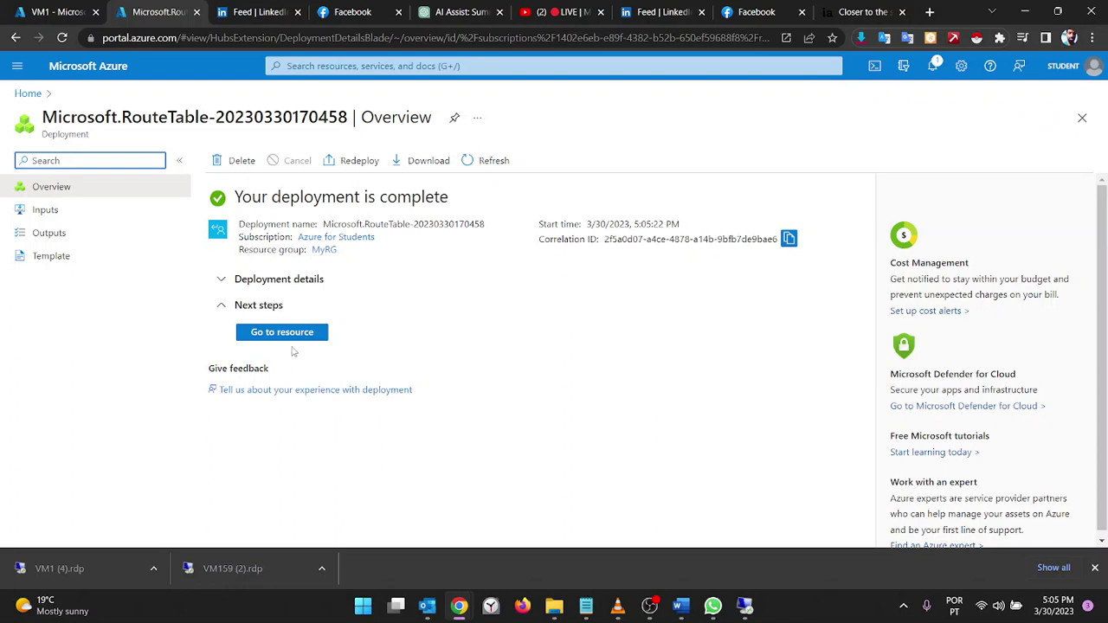
Open MyRoutetable, view its empty Routes list, and start a new route with + Add
left_click(315, 334)
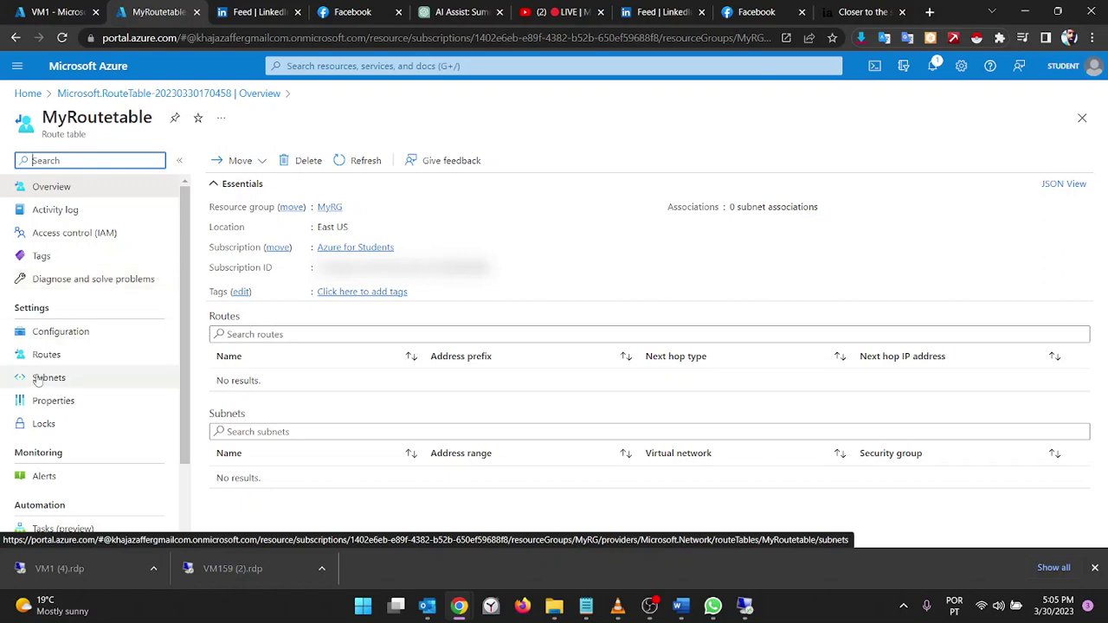
scroll(43, 381, "down", 2)
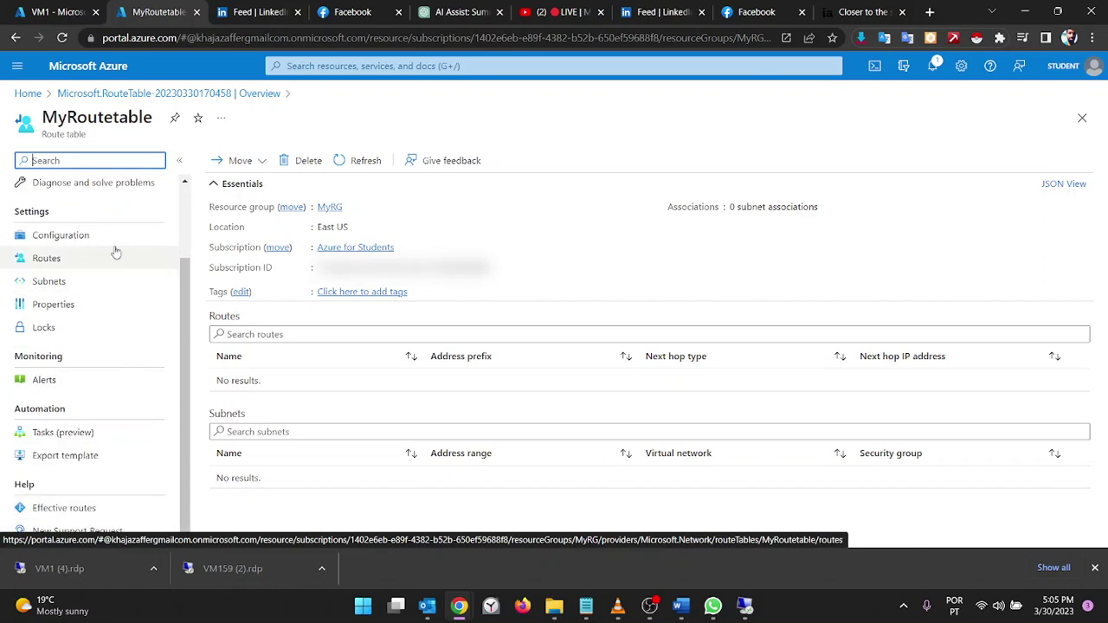
left_click(76, 260)
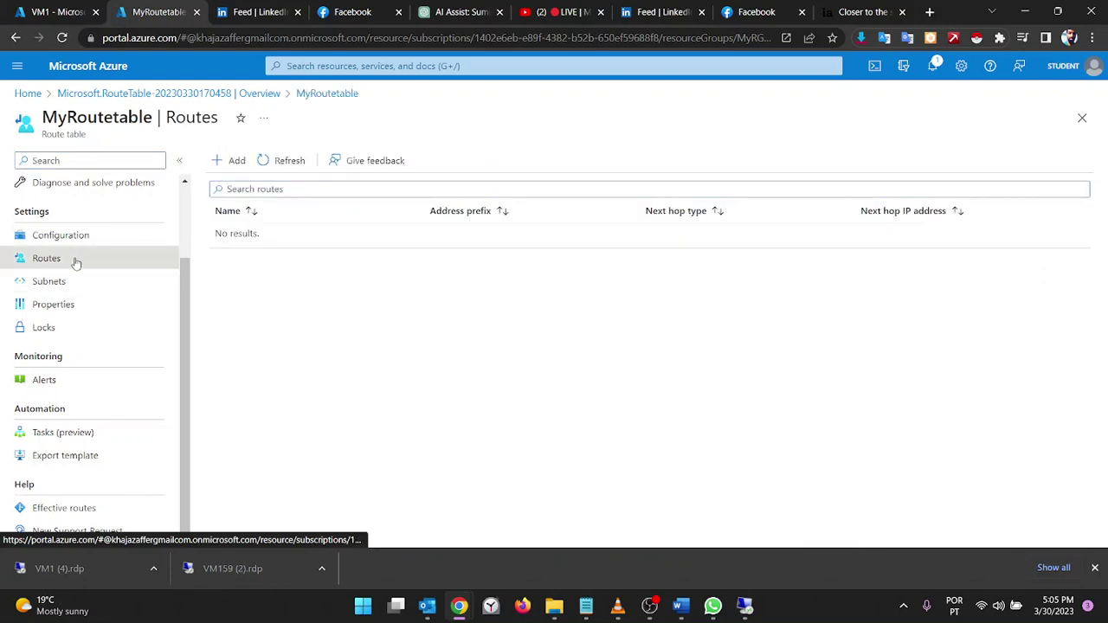
left_click(221, 168)
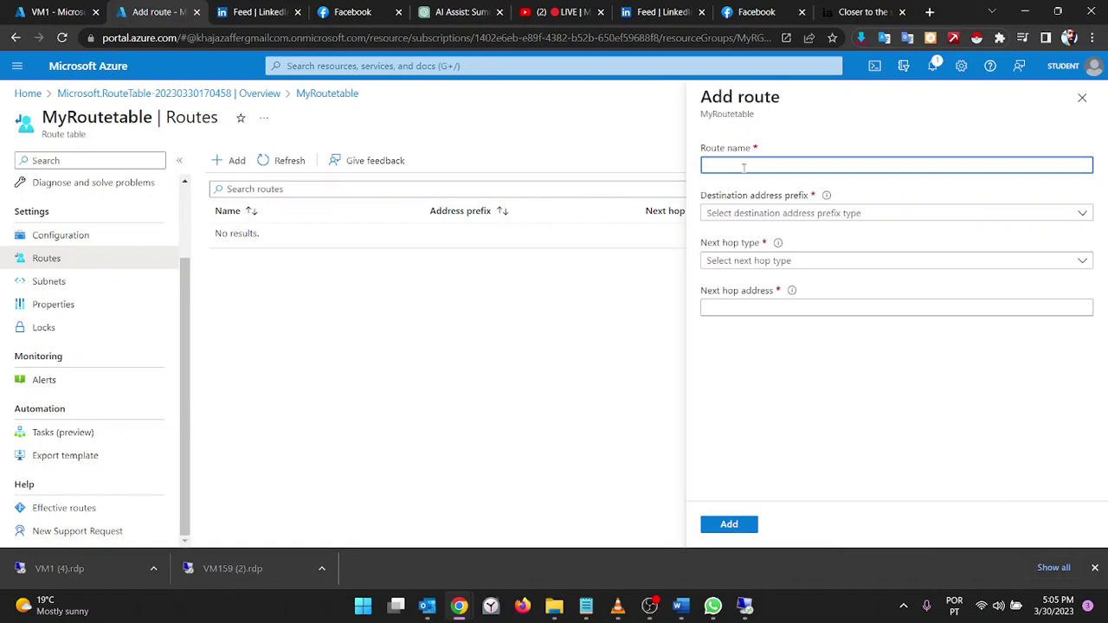
Define route Myroute for IP addresses 0.0.0.0/0 with next hop type Virtual appliance
type("Myroute")
key("Tab")
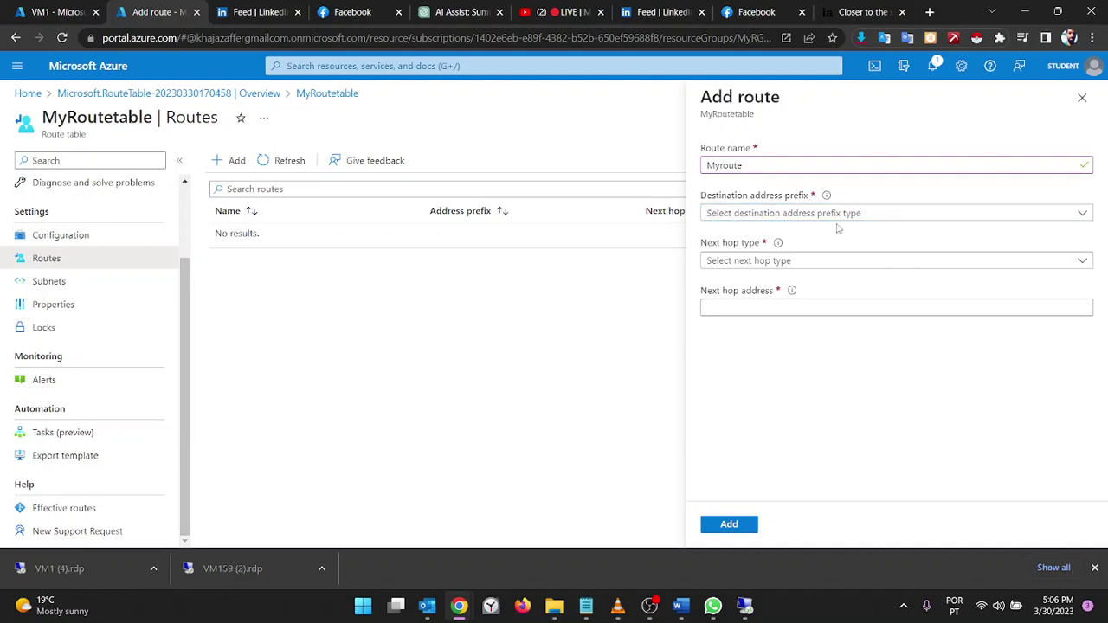
triple_click(823, 289)
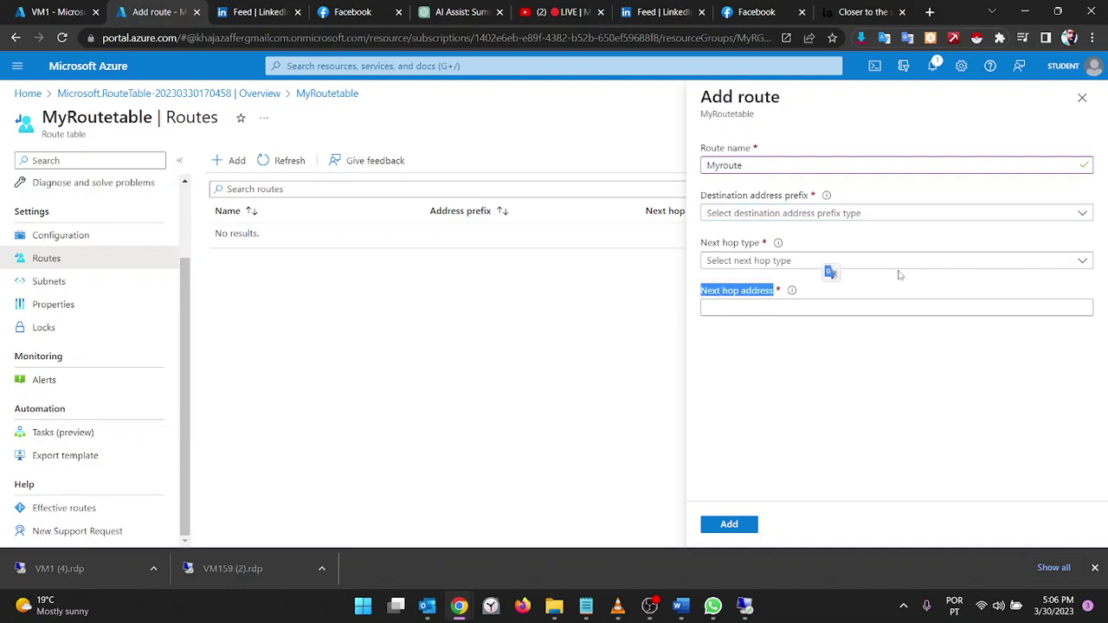
left_click(831, 272)
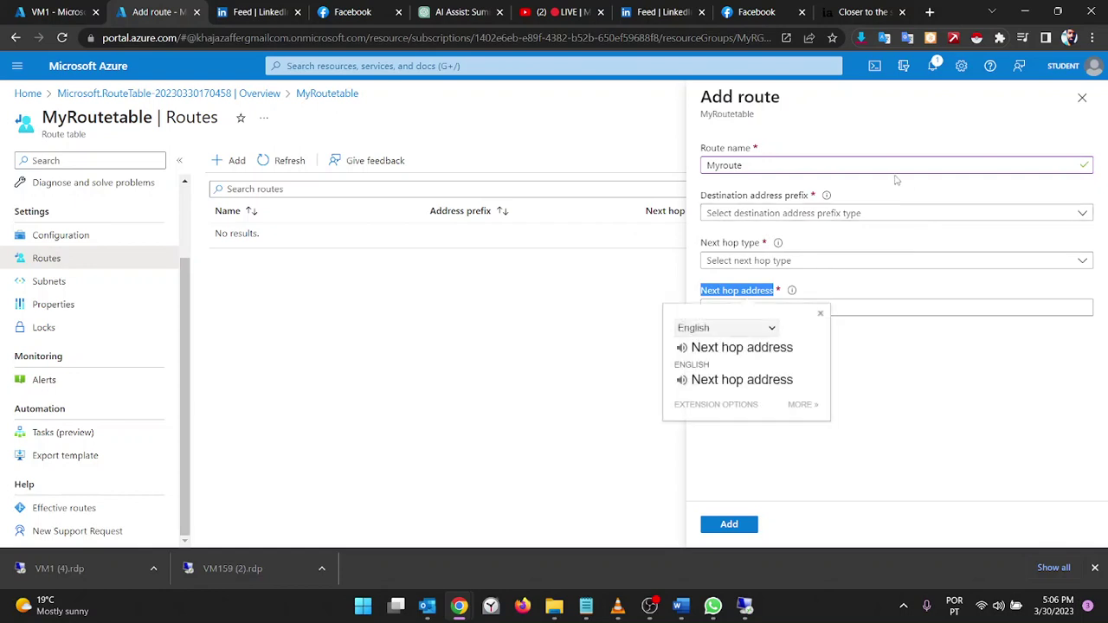
left_click(862, 214)
left_click(782, 237)
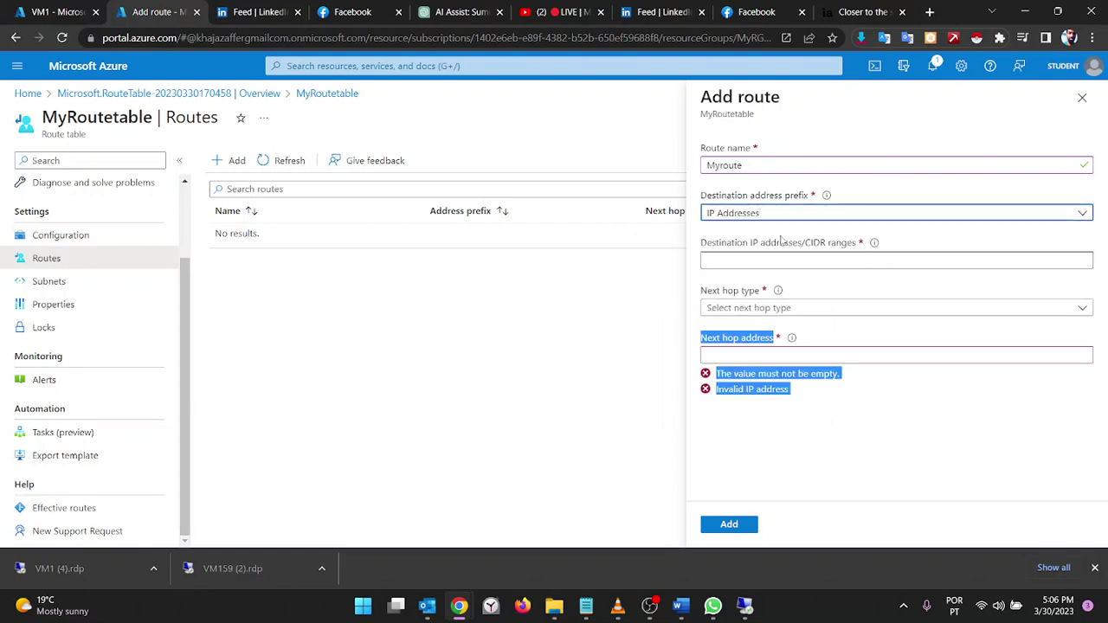
left_click(798, 259)
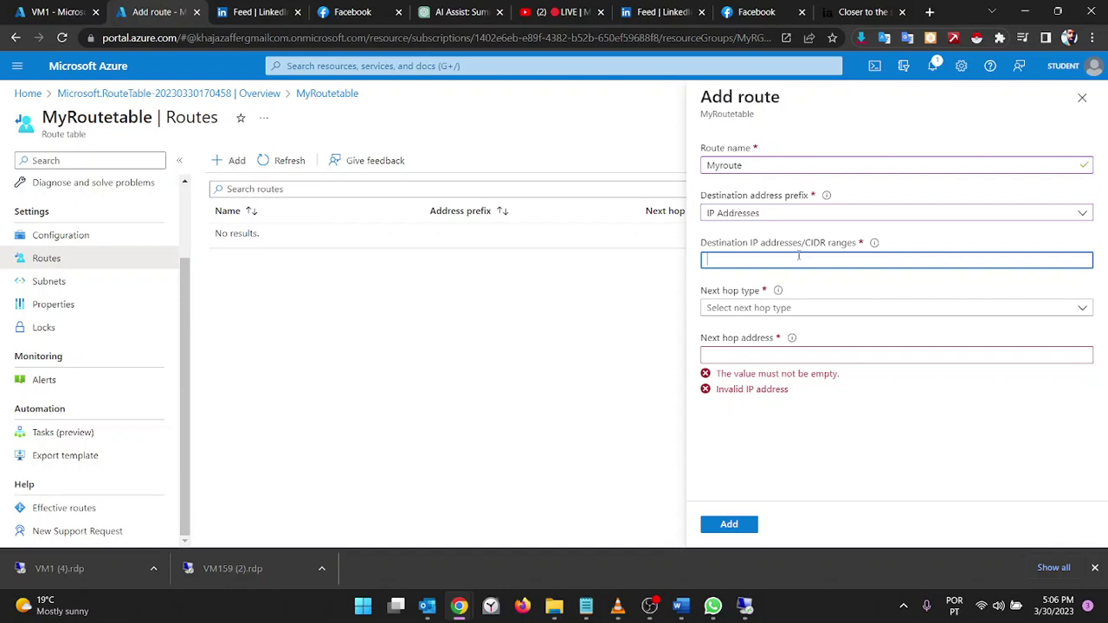
type("0.0.0.0/0")
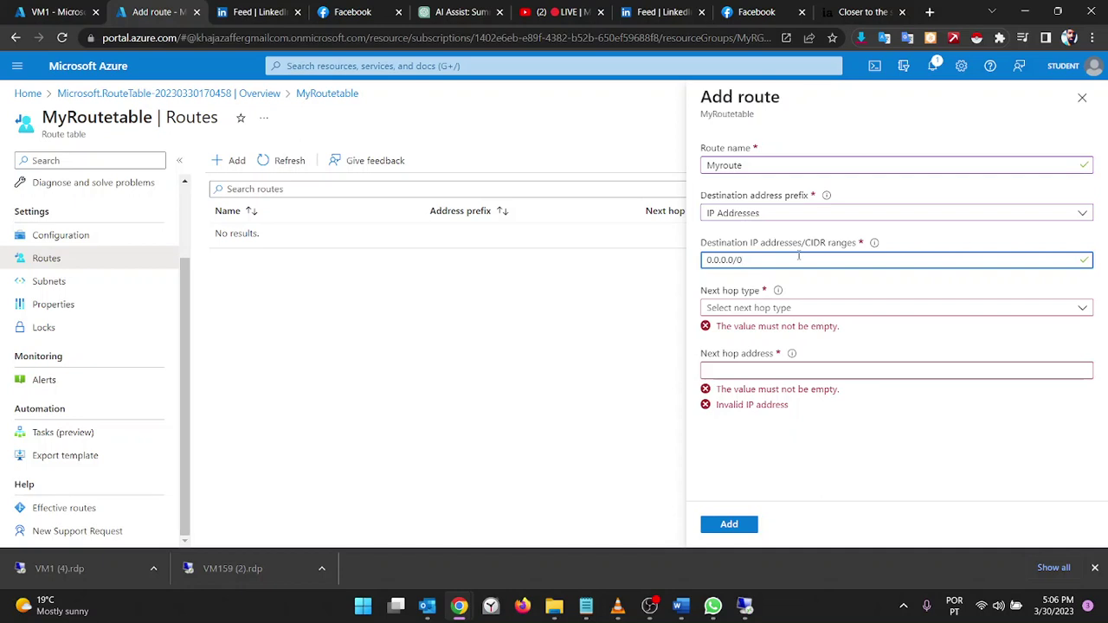
left_click(733, 309)
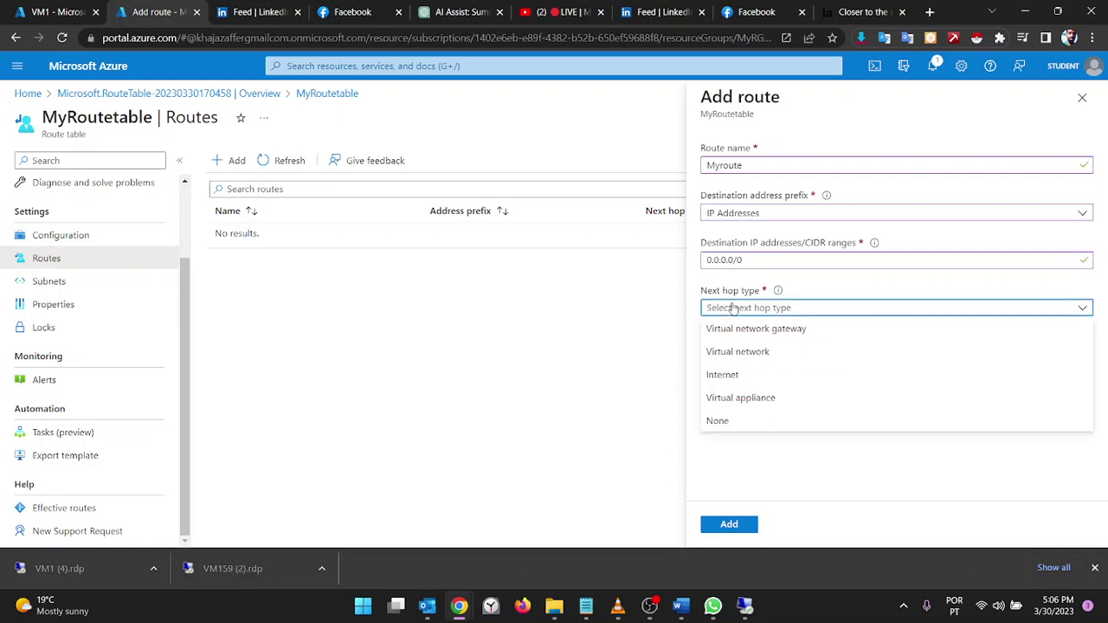
left_click(733, 397)
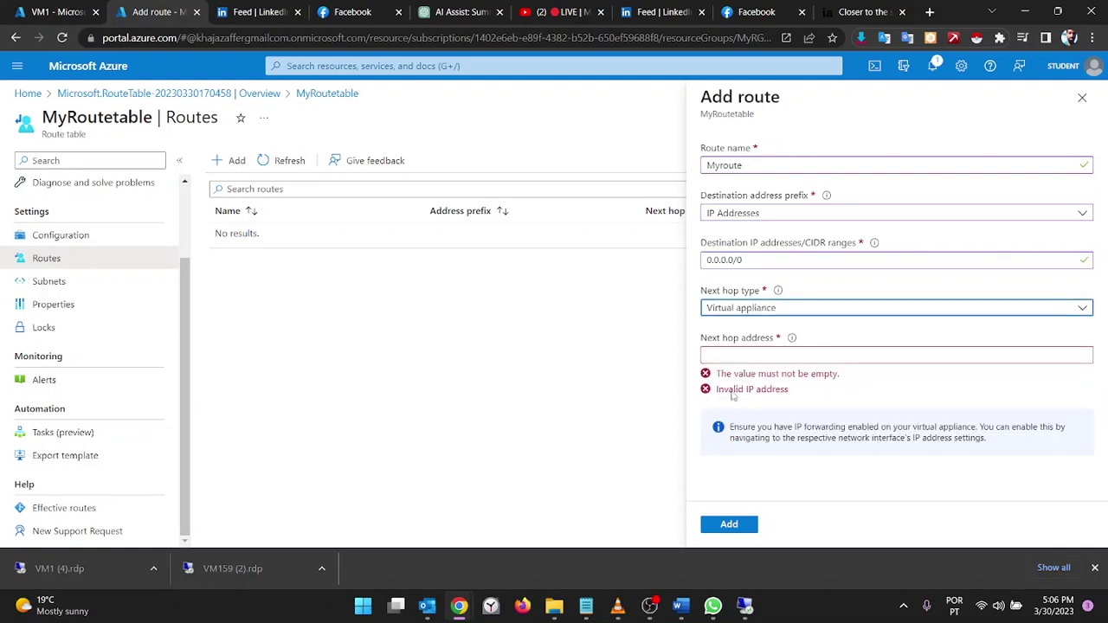
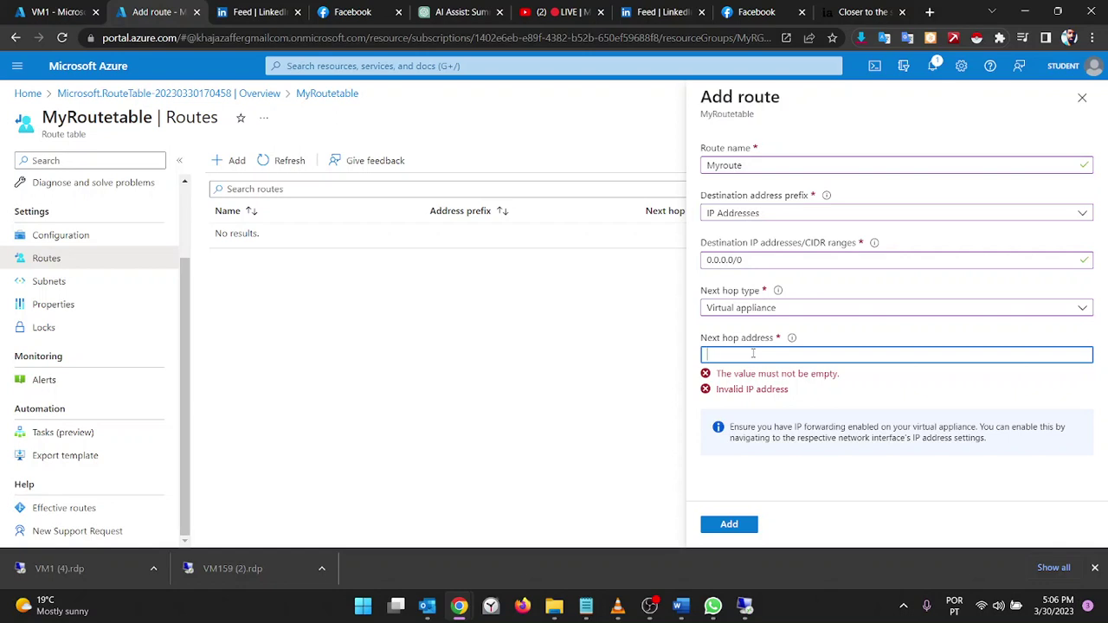
Copy MyFirewall's public IP address 20.231.100.93 from its MyfirewallpublicIP resource
left_click(49, 12)
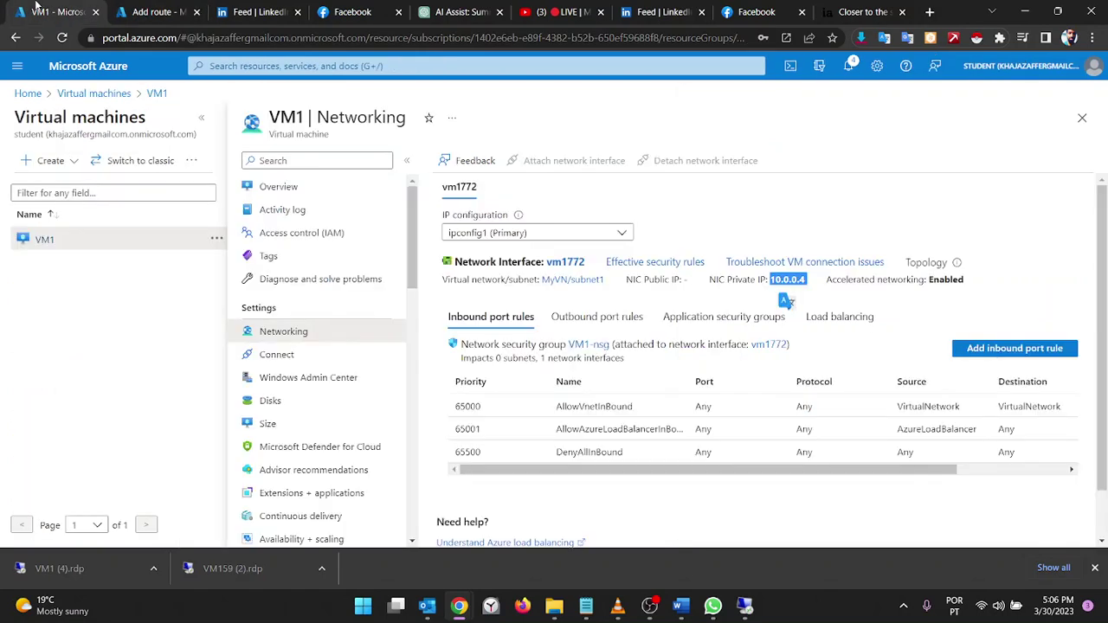
left_click(94, 93)
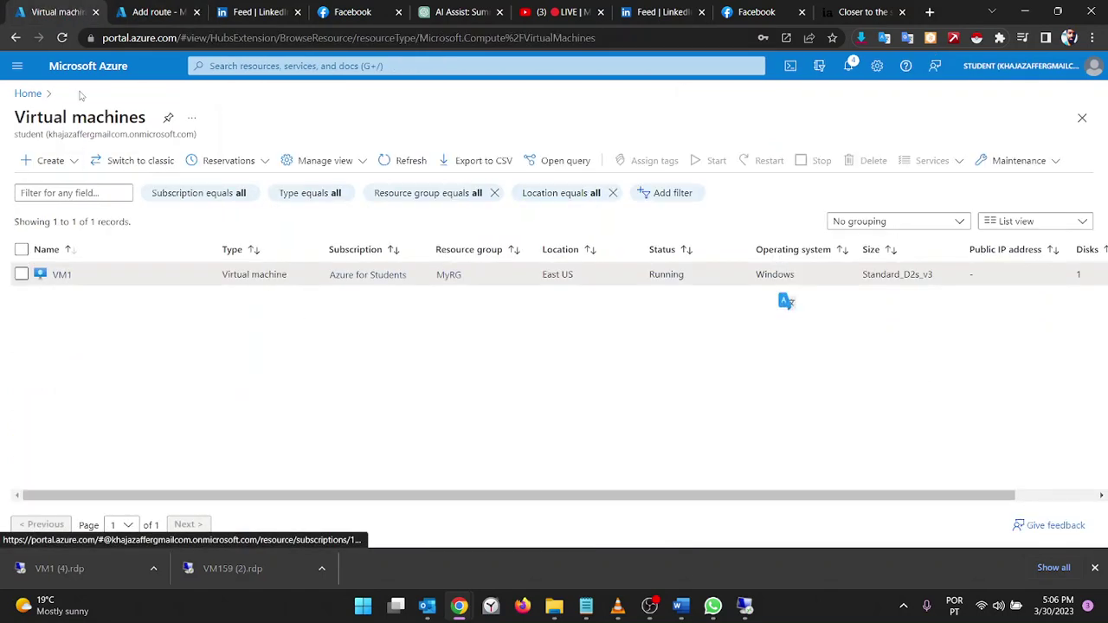
left_click(30, 94)
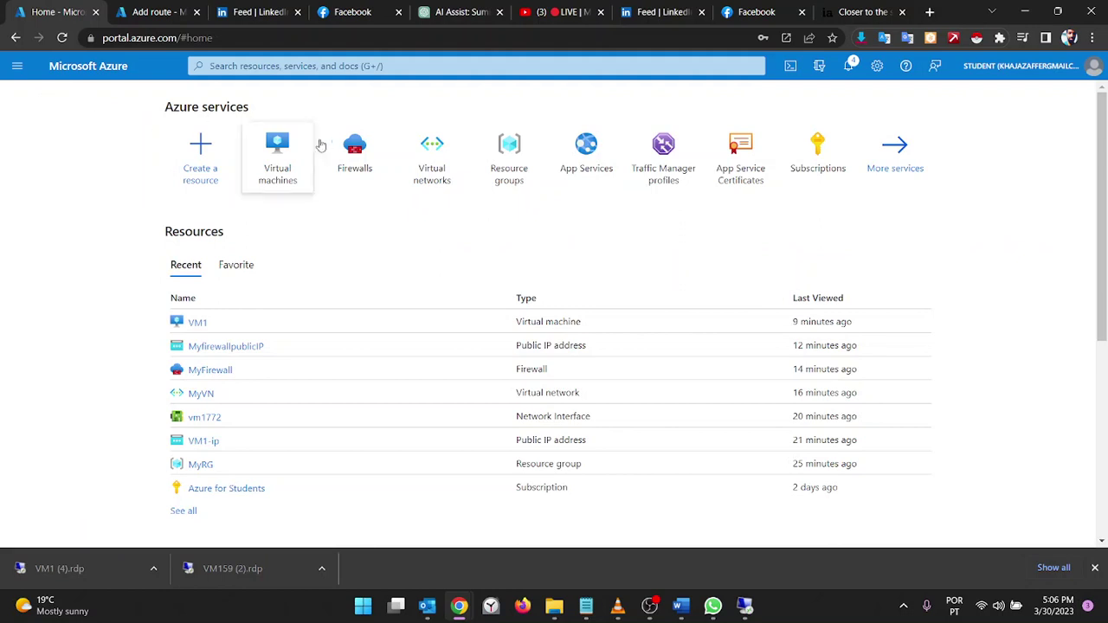
left_click(354, 154)
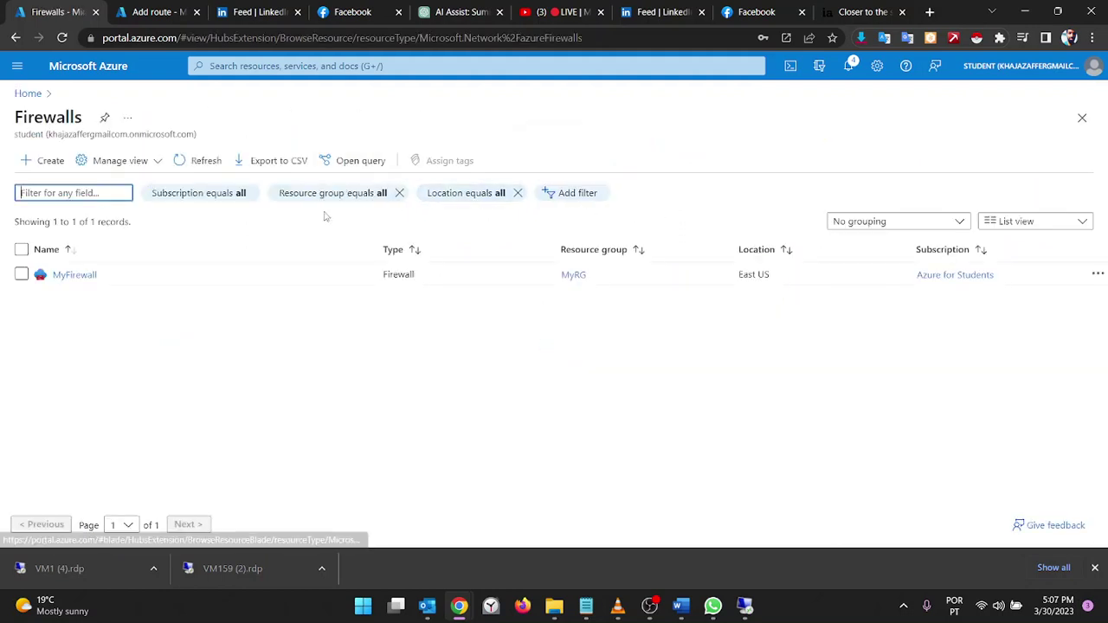
left_click(74, 274)
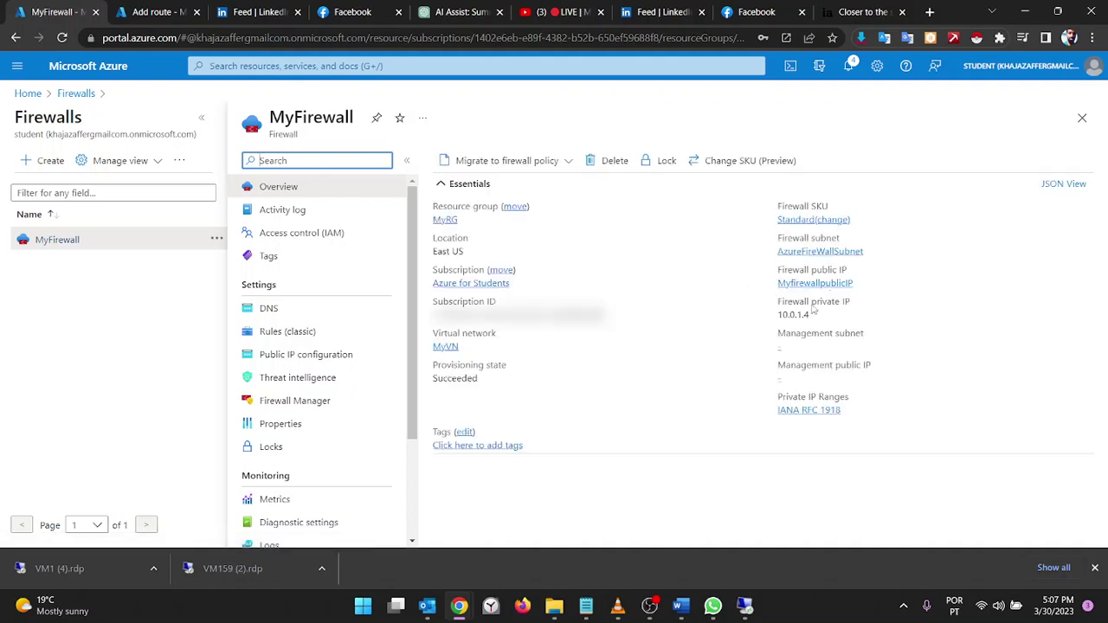
left_click(819, 284)
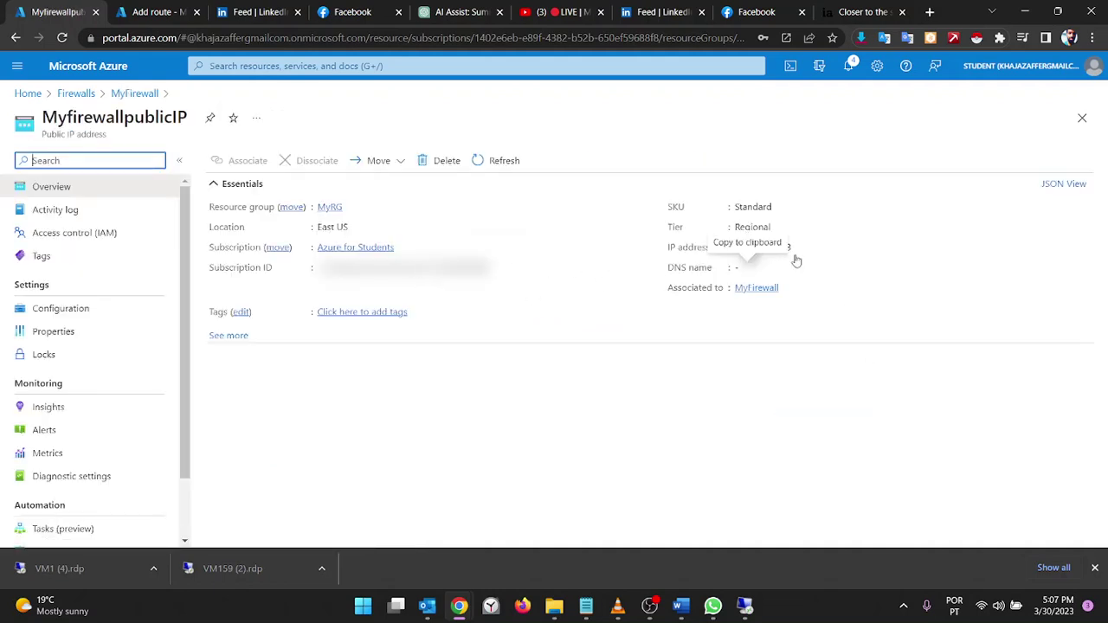
left_click(801, 248)
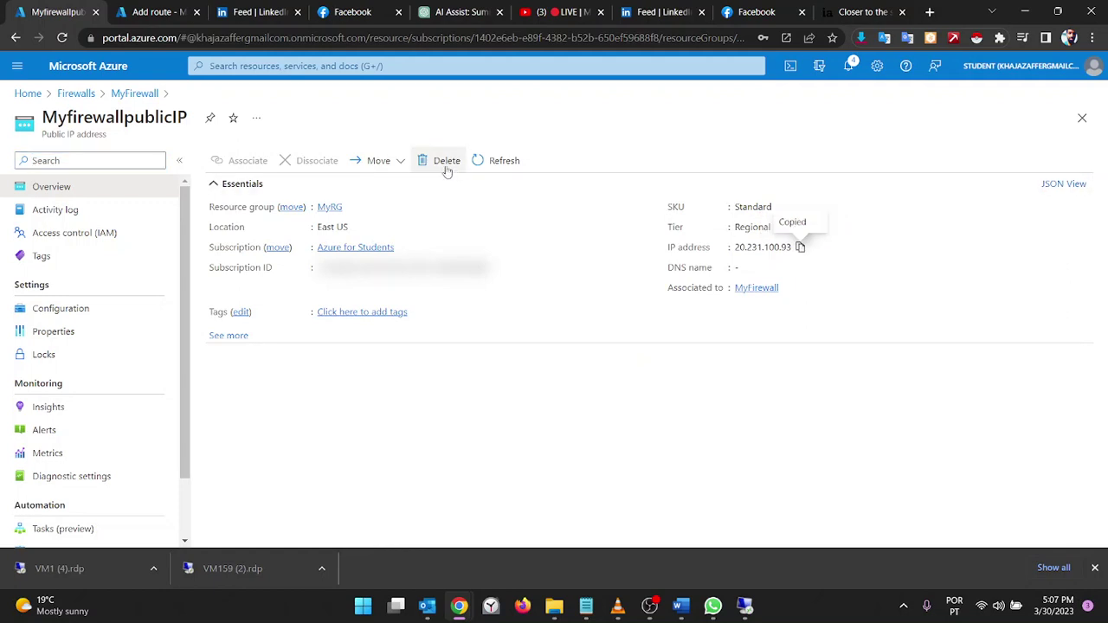
Set Myroute's next hop address to 20.231.100.93 and add the route to MyRoutetable
left_click(171, 14)
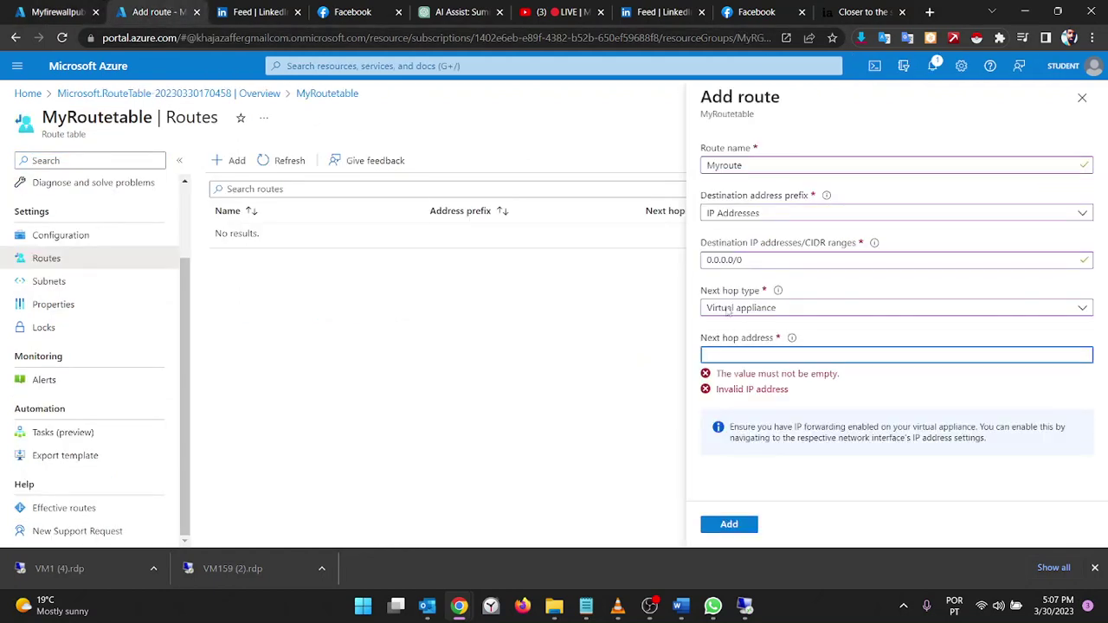
key("ctrl+v")
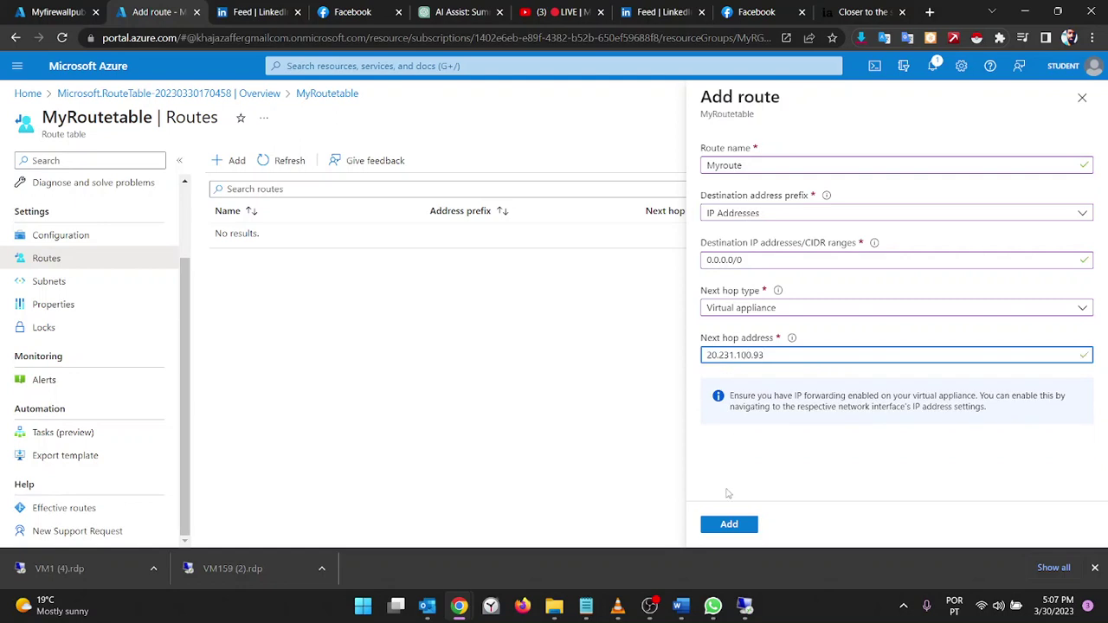
left_click(730, 526)
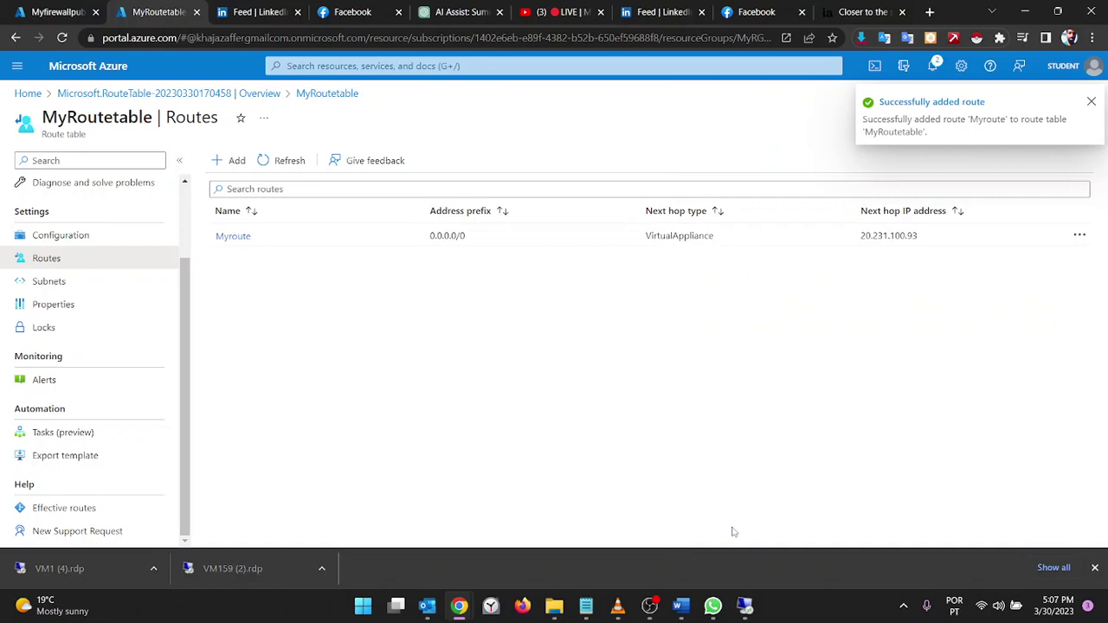
Open MyRoutetable from its deployment overview and view its empty Subnets list
left_click(232, 241)
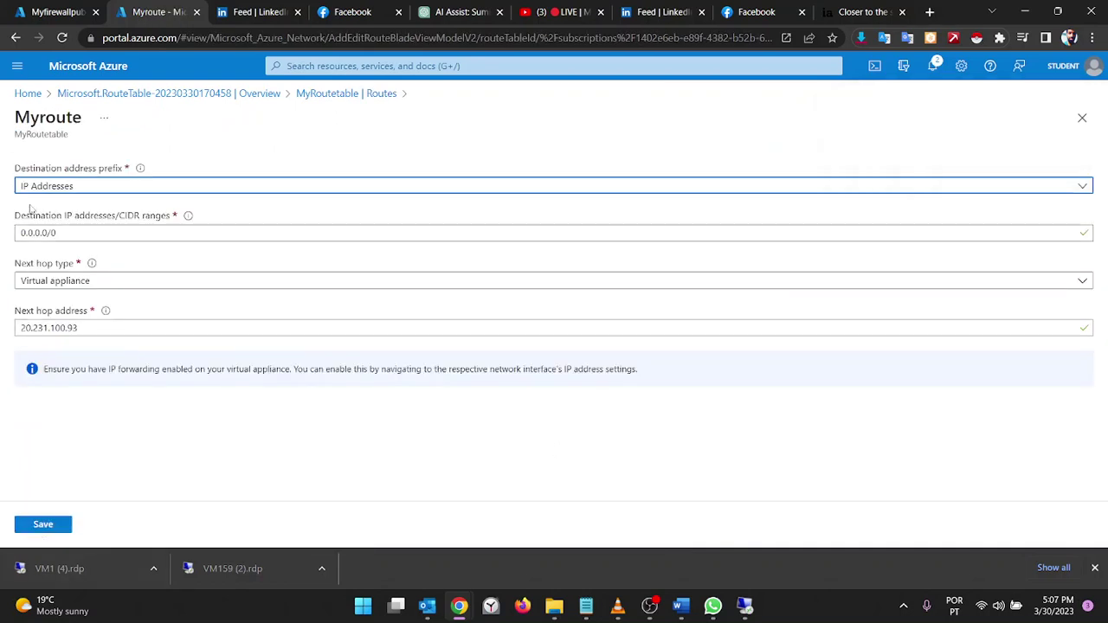
left_click(263, 95)
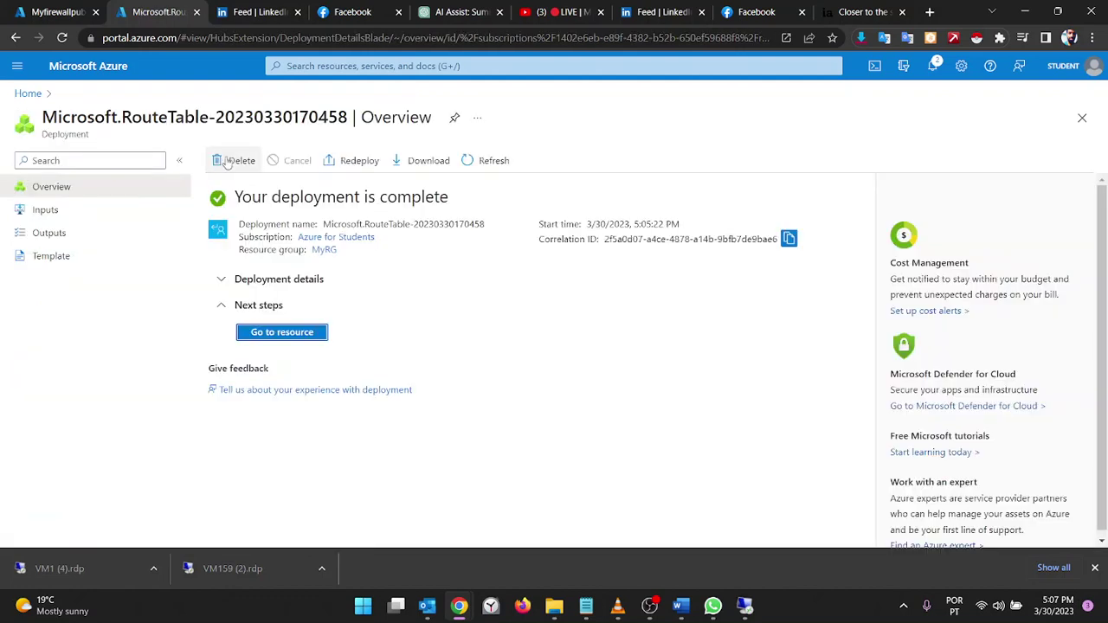
left_click(295, 332)
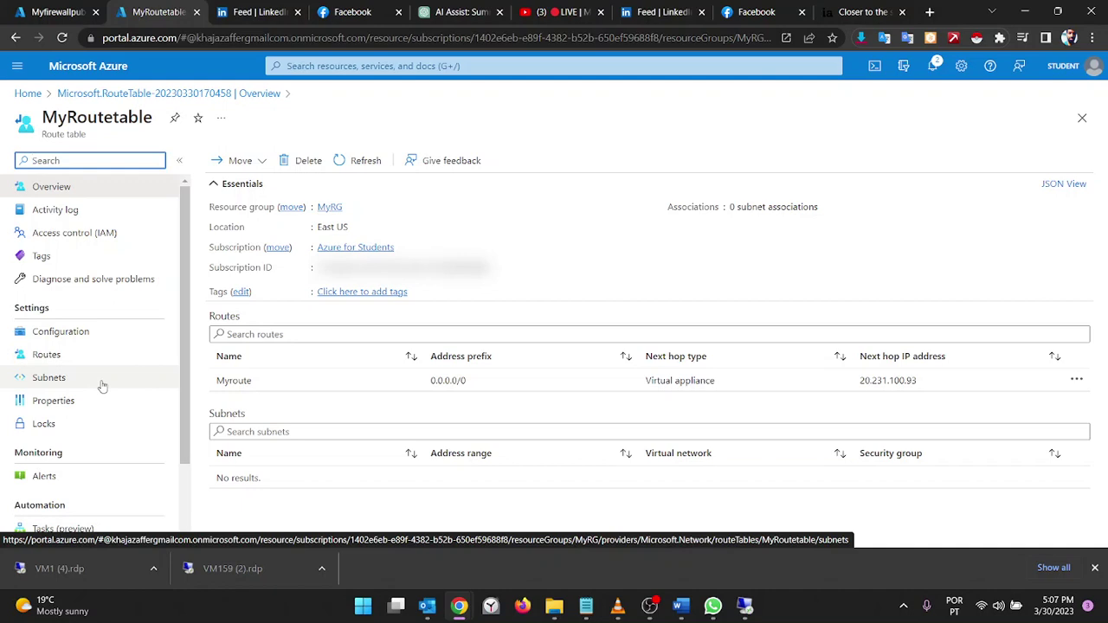
left_click(48, 377)
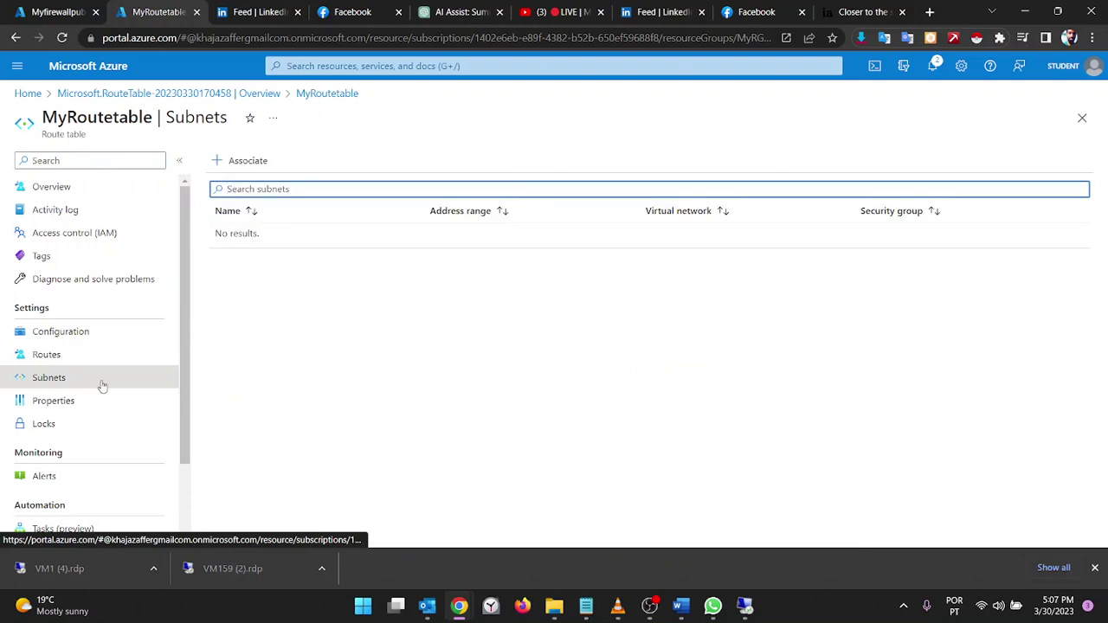
Associate subnet1 of virtual network MyVN with MyRoutetable, then dismiss a second association panel
left_click(248, 161)
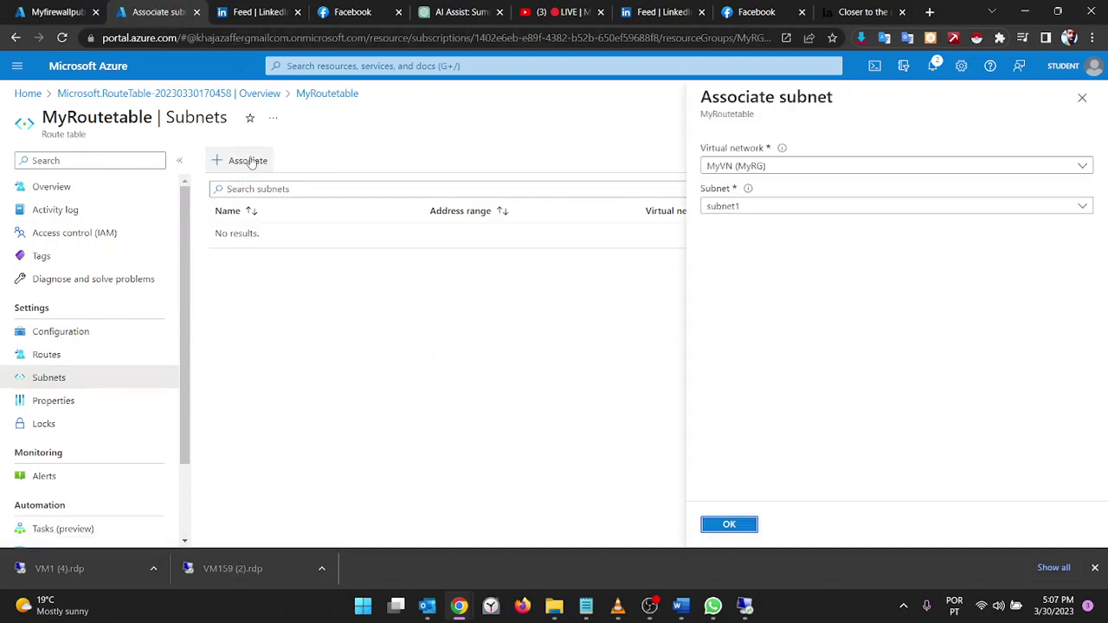
left_click(766, 169)
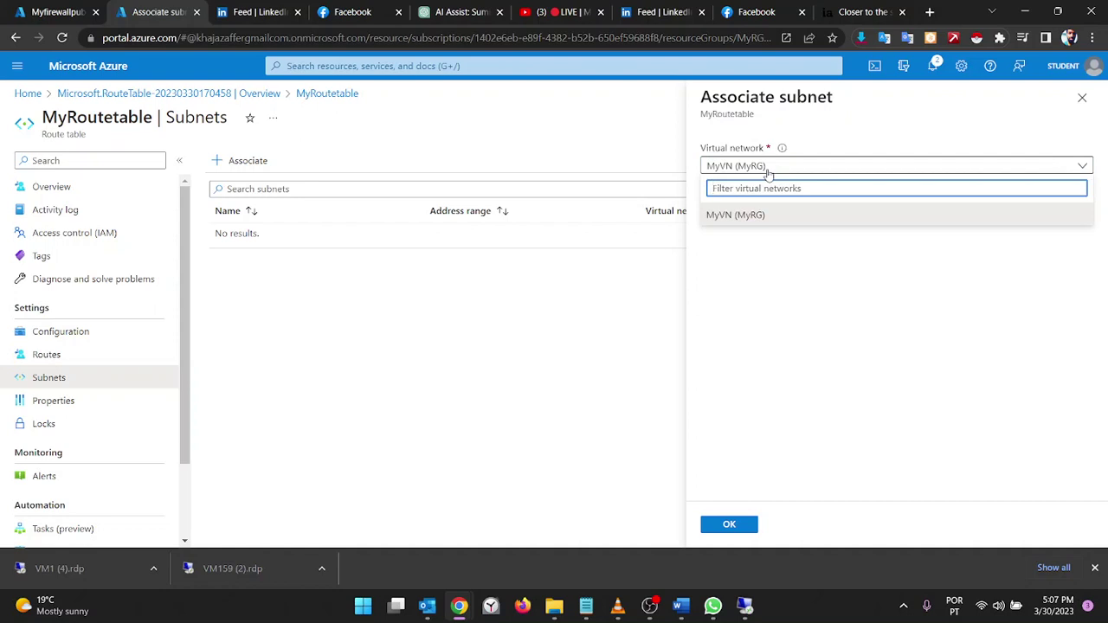
left_click(735, 215)
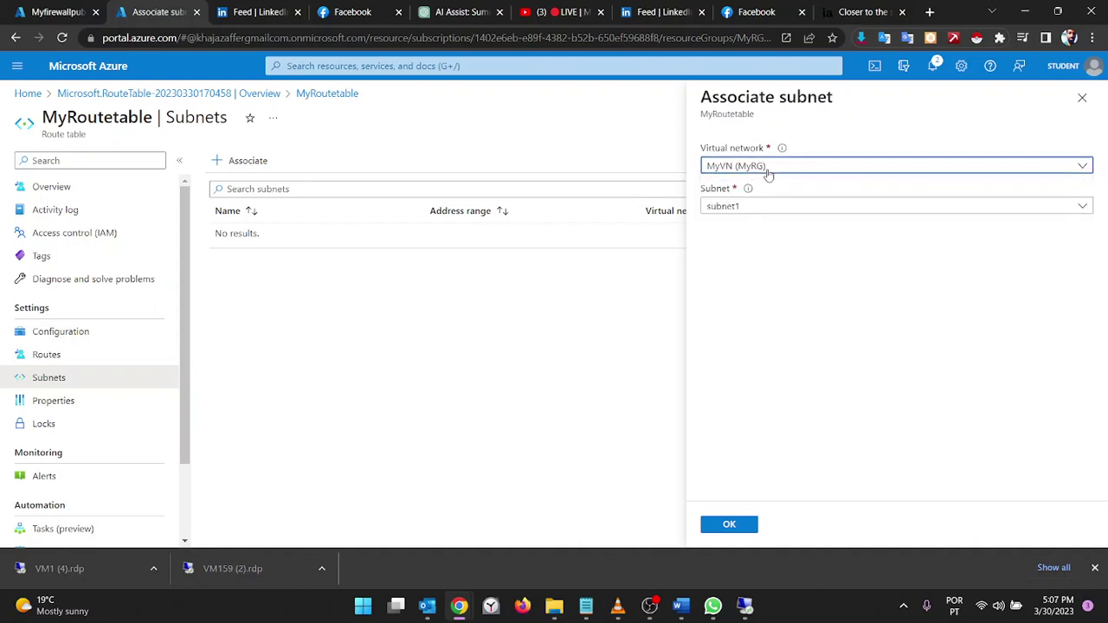
left_click(735, 213)
left_click(734, 216)
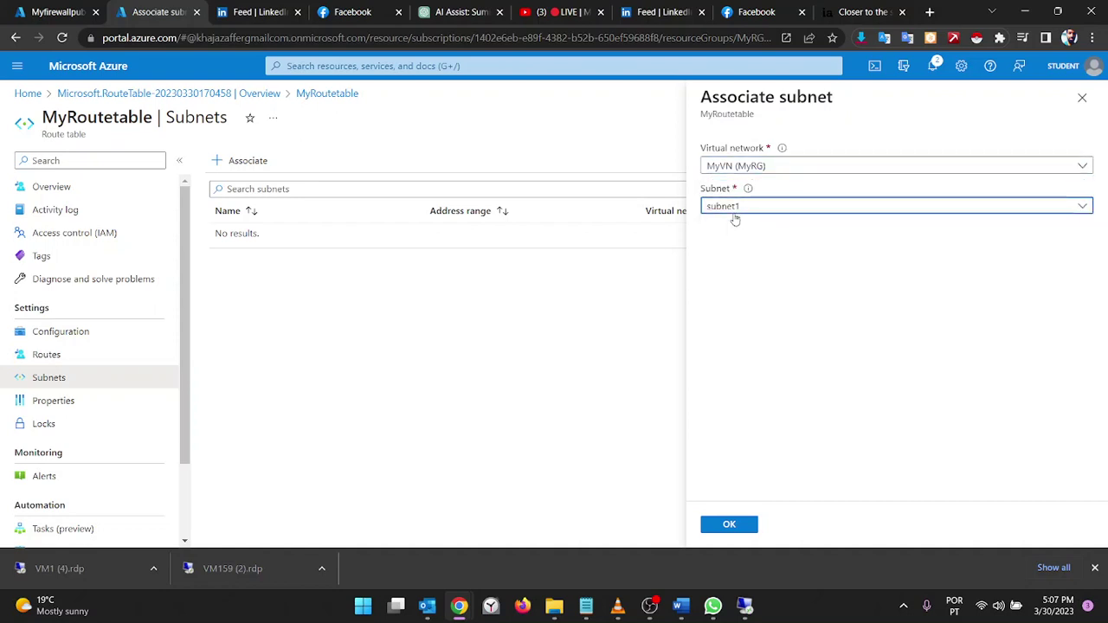
left_click(728, 525)
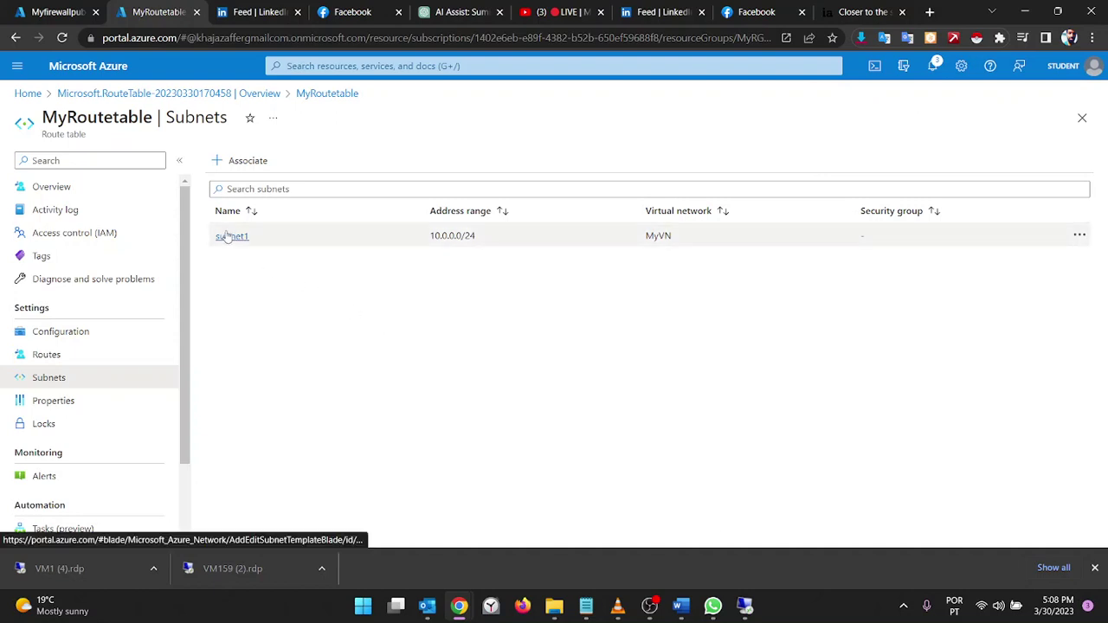
left_click(231, 165)
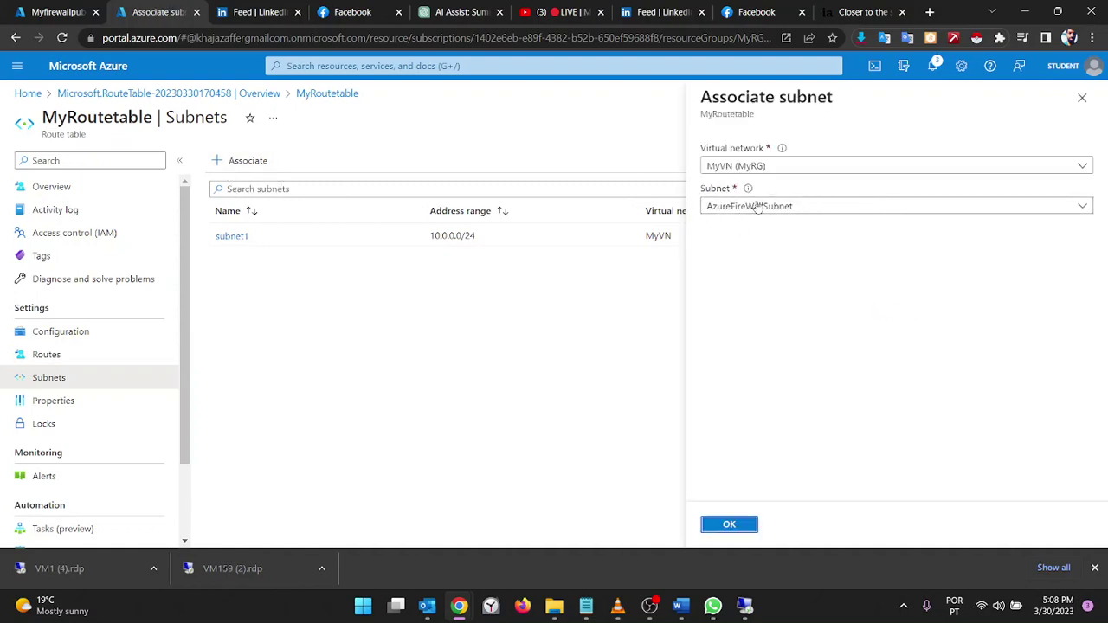
left_click(1082, 100)
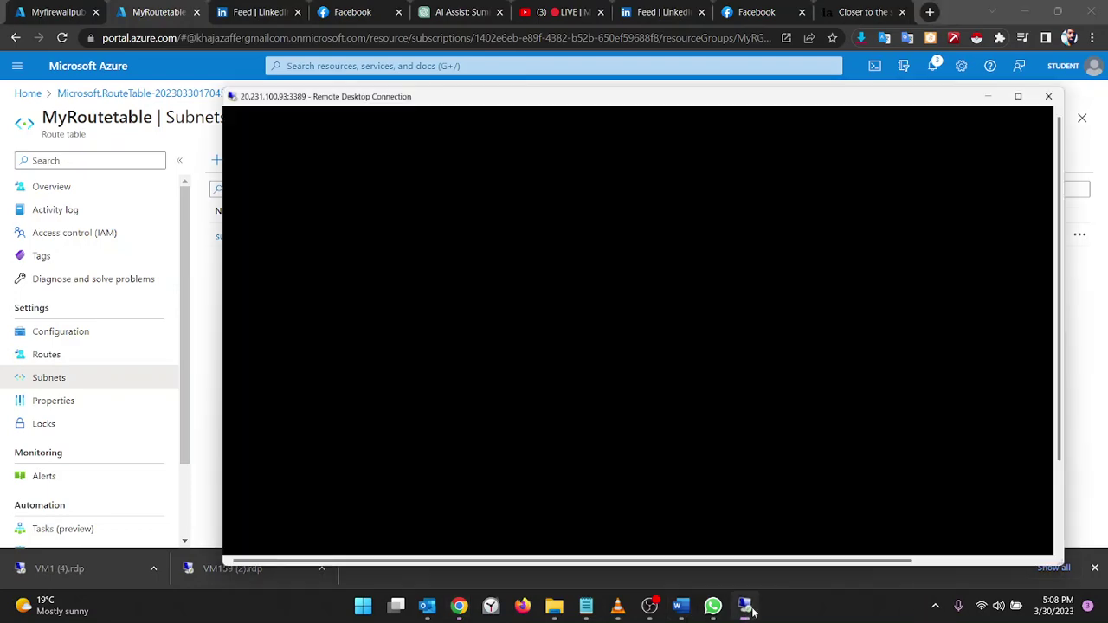
In the VM's full-screen session, reload Yahoo and The Portugal News and search 'goog' in a new tab
left_click(745, 606)
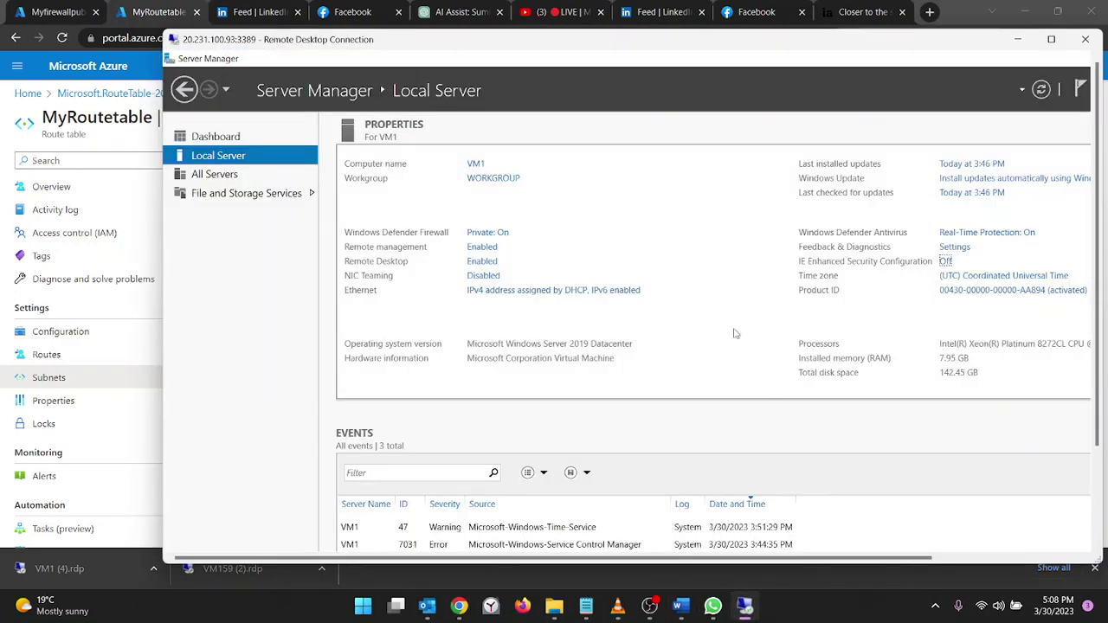
double_click(916, 42)
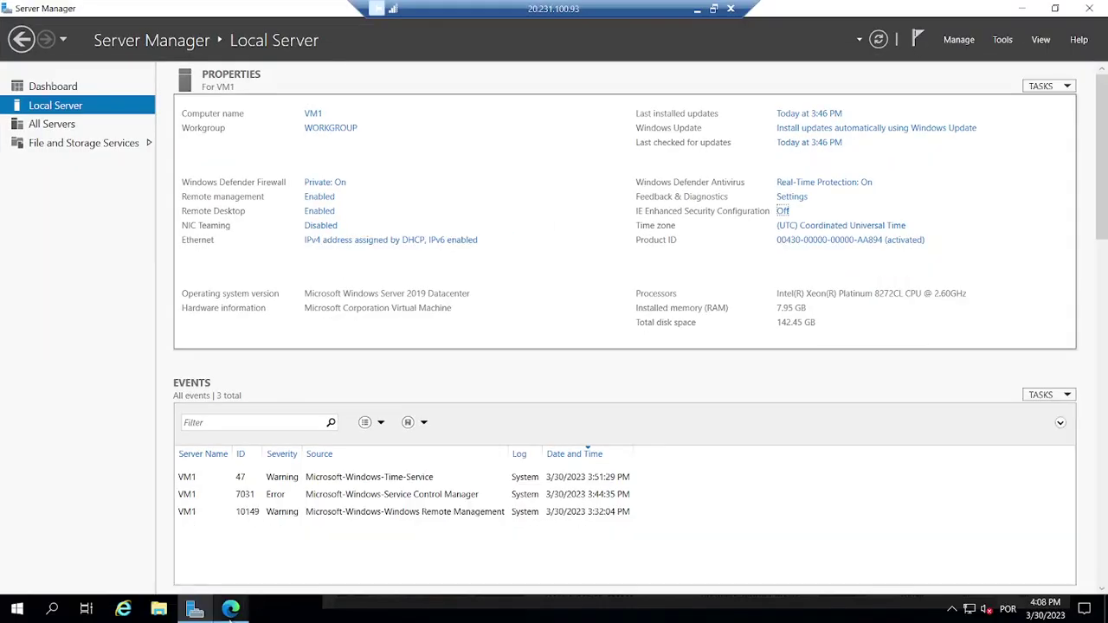
left_click(230, 609)
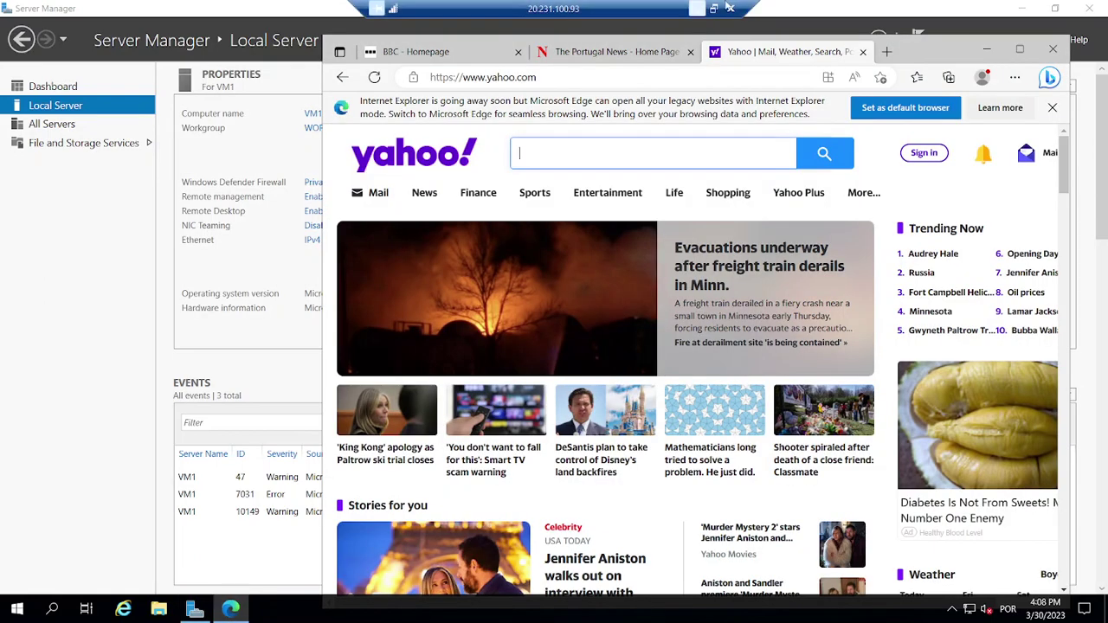
left_click(380, 78)
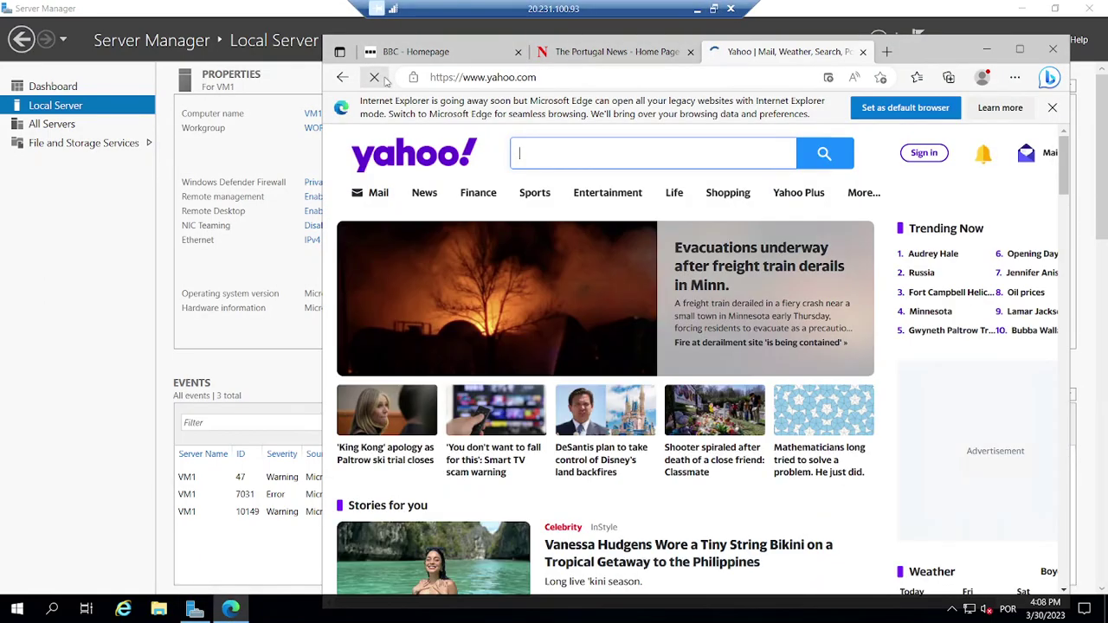
left_click(642, 51)
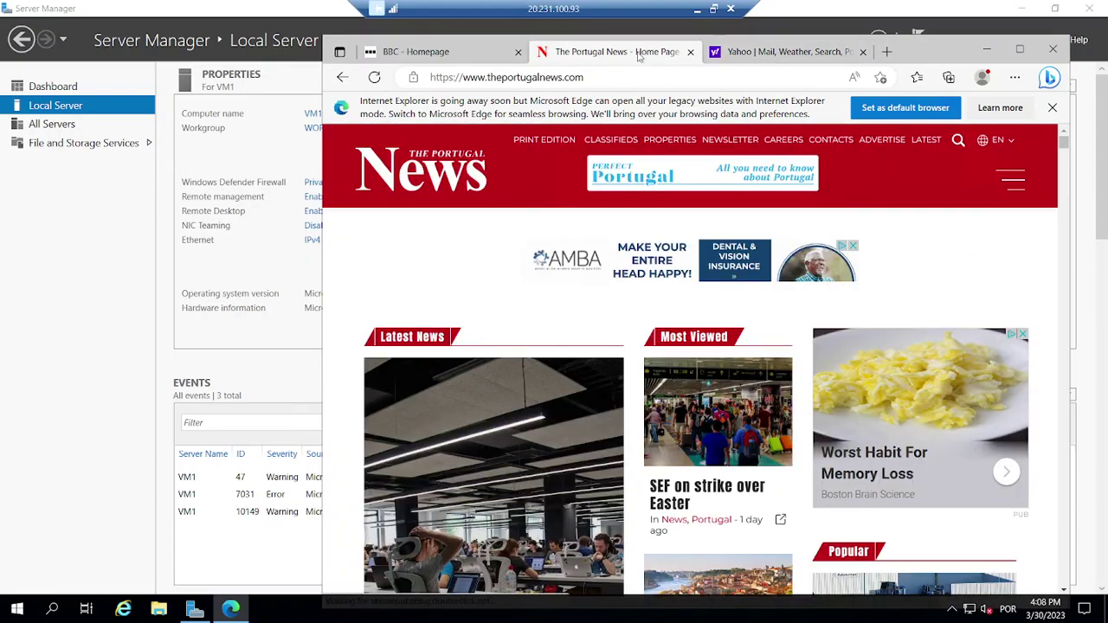
left_click(887, 52)
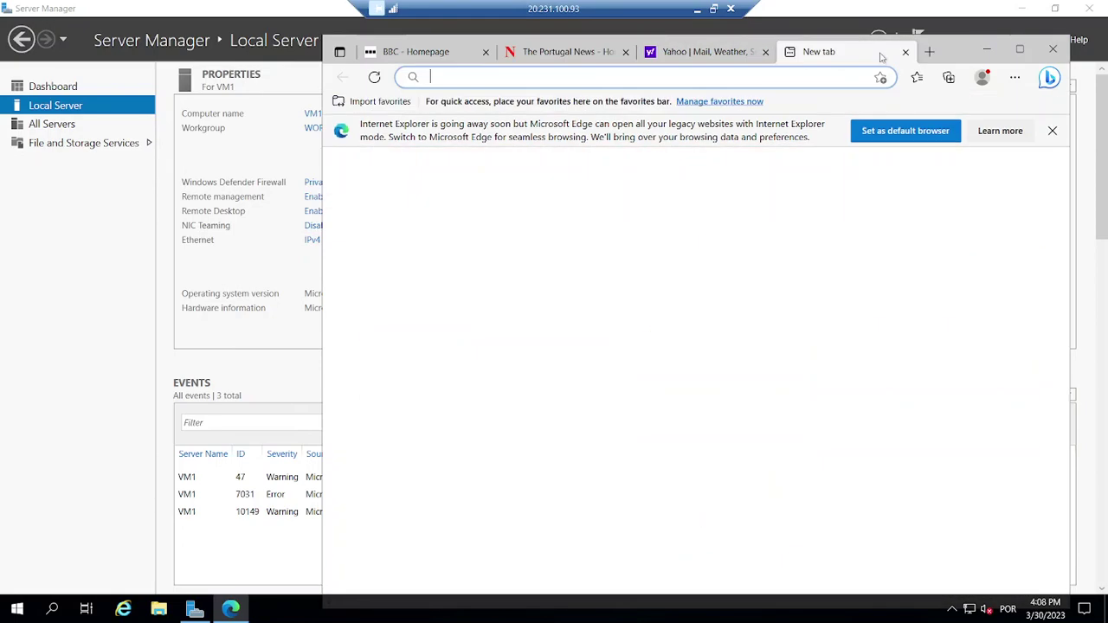
left_click(606, 77)
type("google")
key("Return")
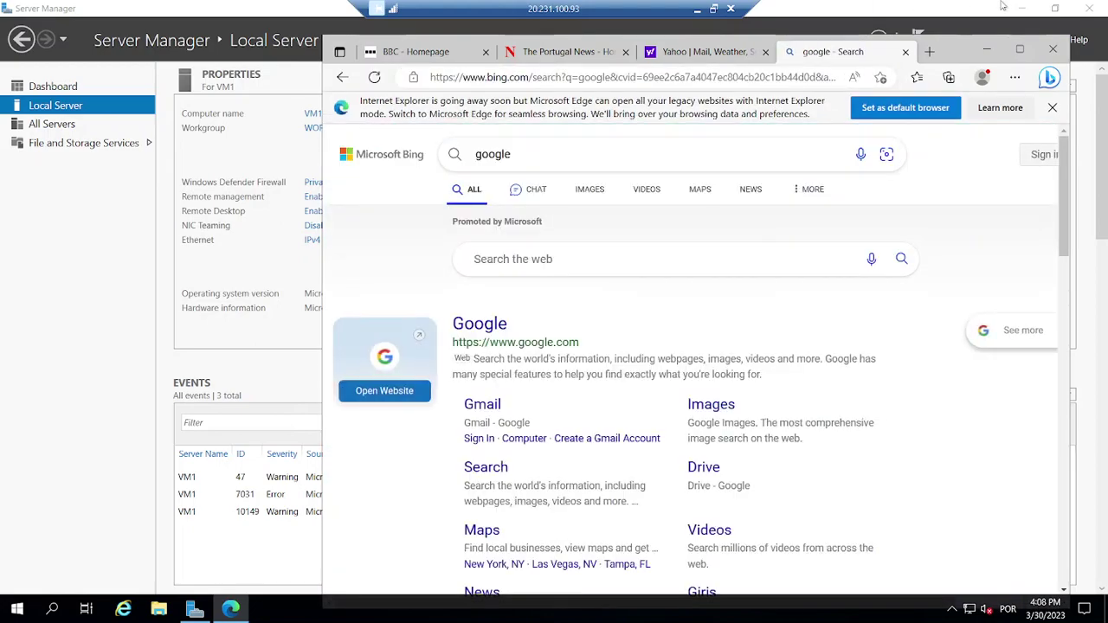
Minimise Server Manager, exit full screen, and return to the Azure MyfirewallpublicIP page
left_click(1054, 8)
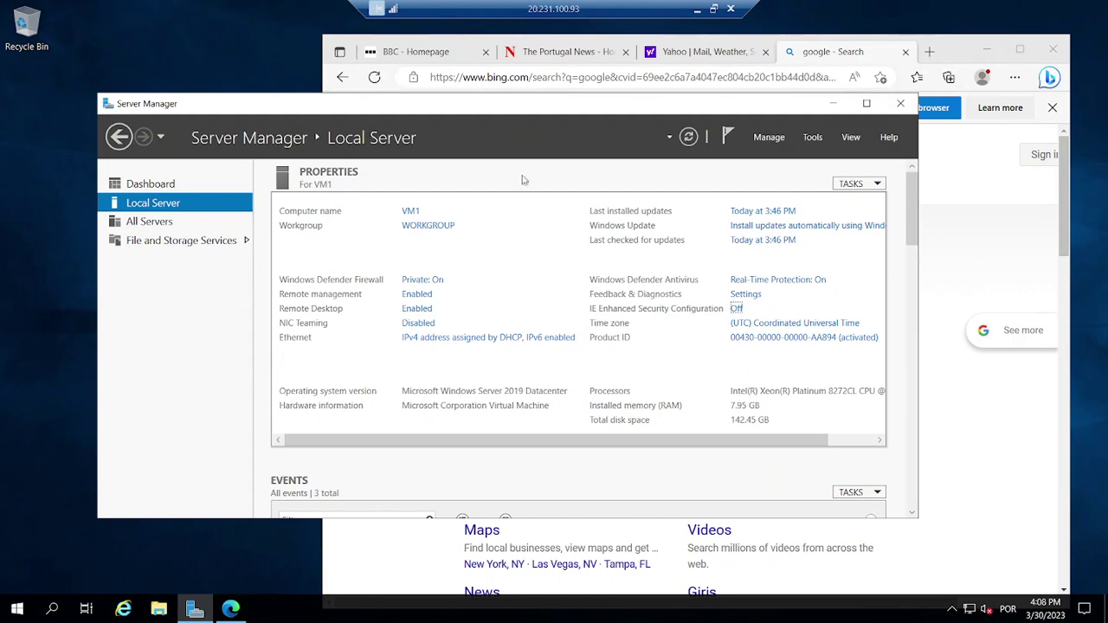
left_click(715, 10)
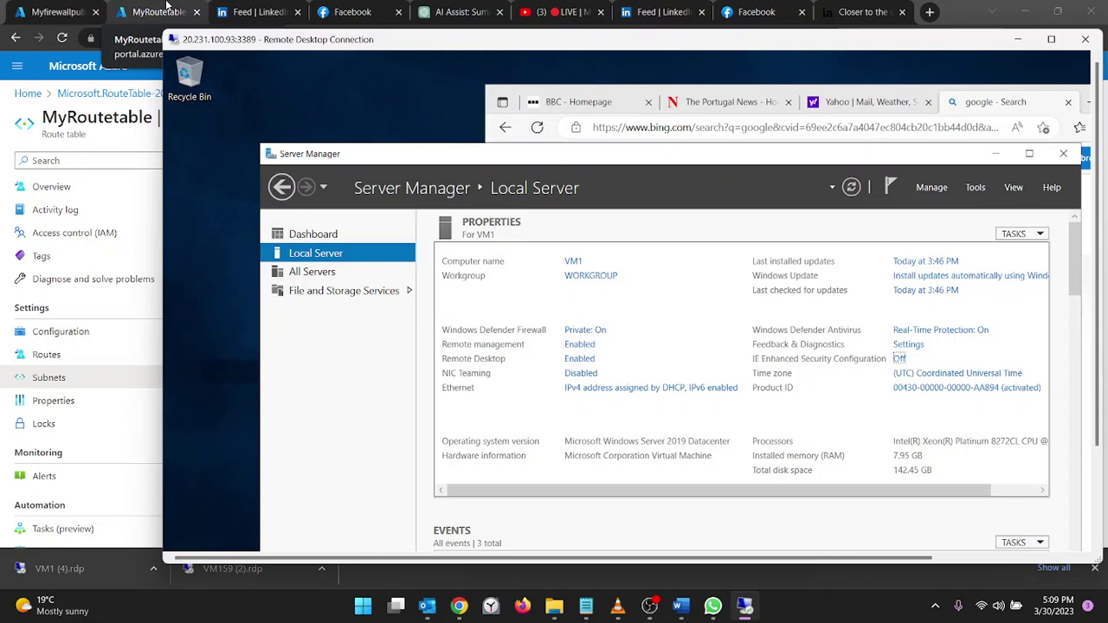
left_click(69, 7)
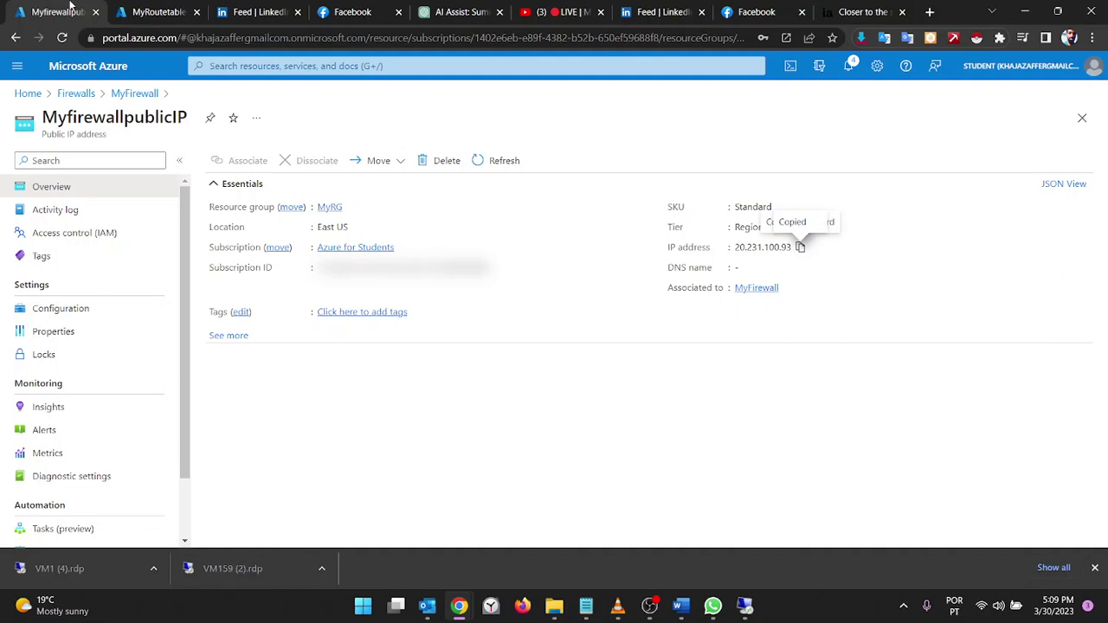
Open MyFirewall's Rules (classic) and start a new application rule collection
left_click(76, 94)
left_click(58, 275)
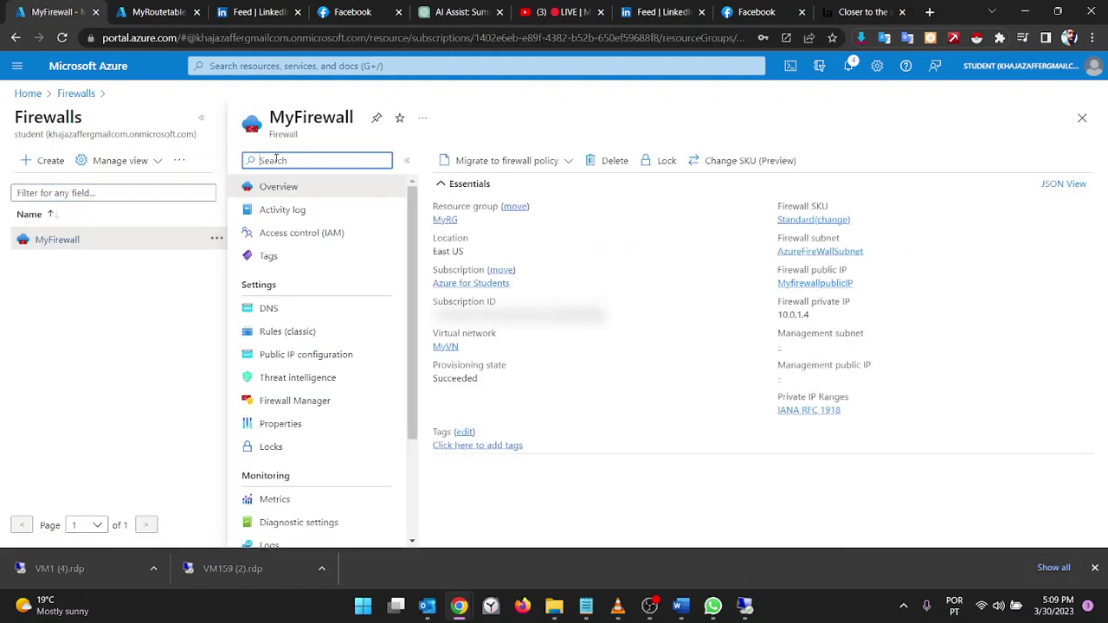
type("rule")
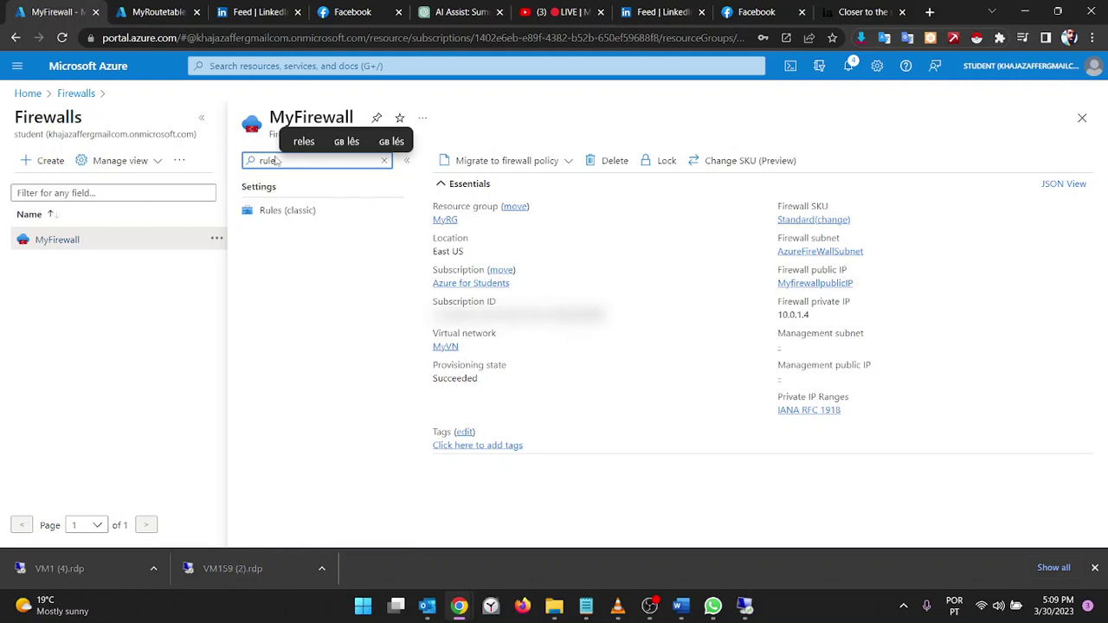
type("s")
left_click(277, 210)
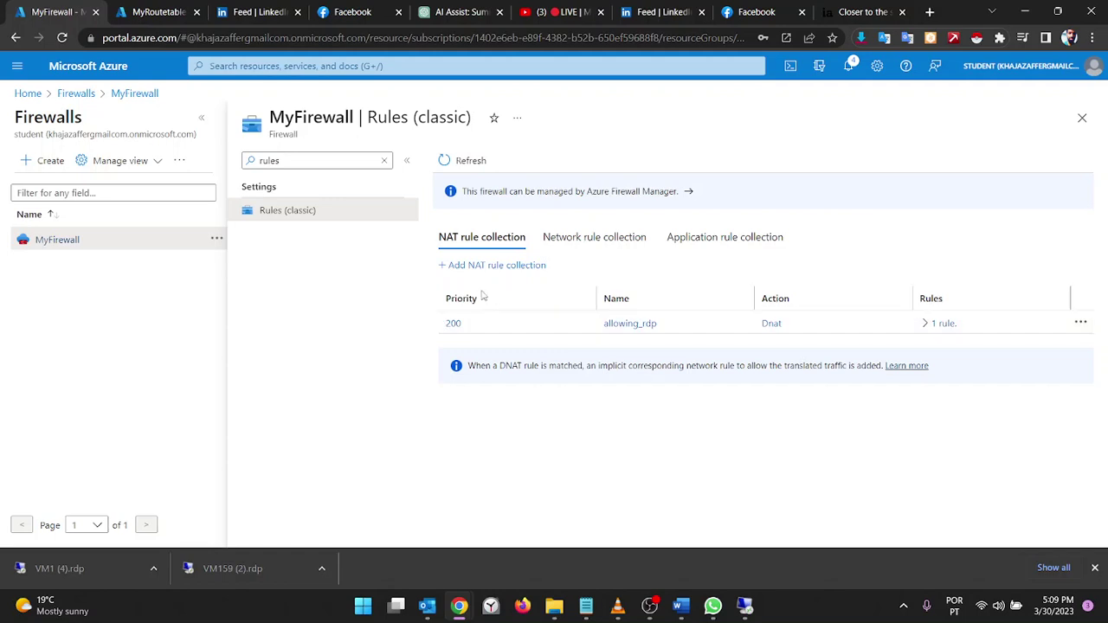
left_click(698, 244)
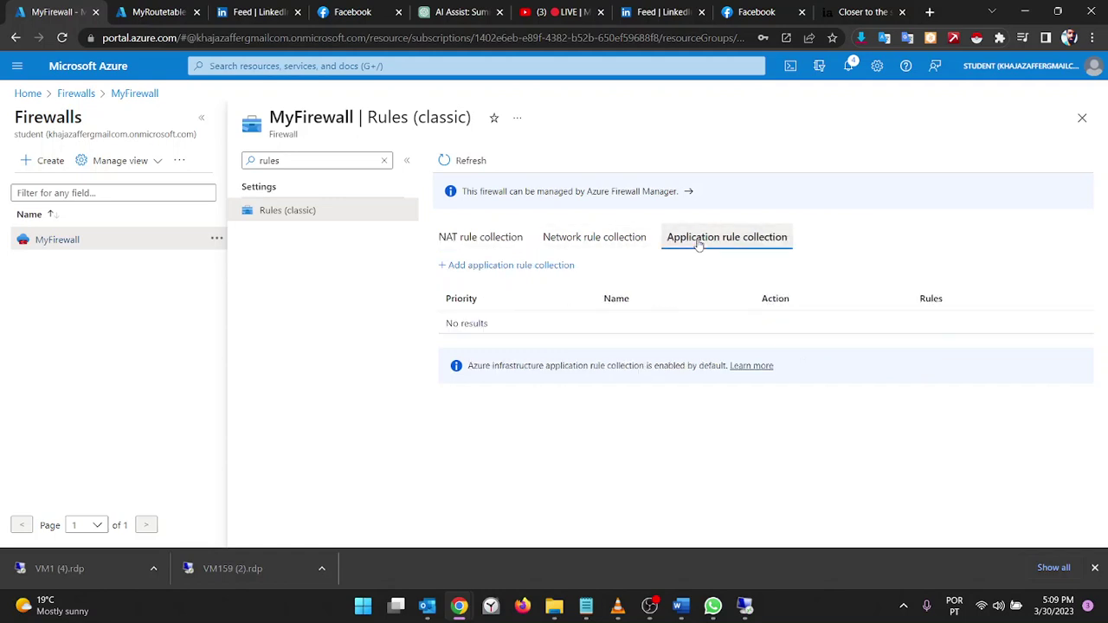
left_click(518, 265)
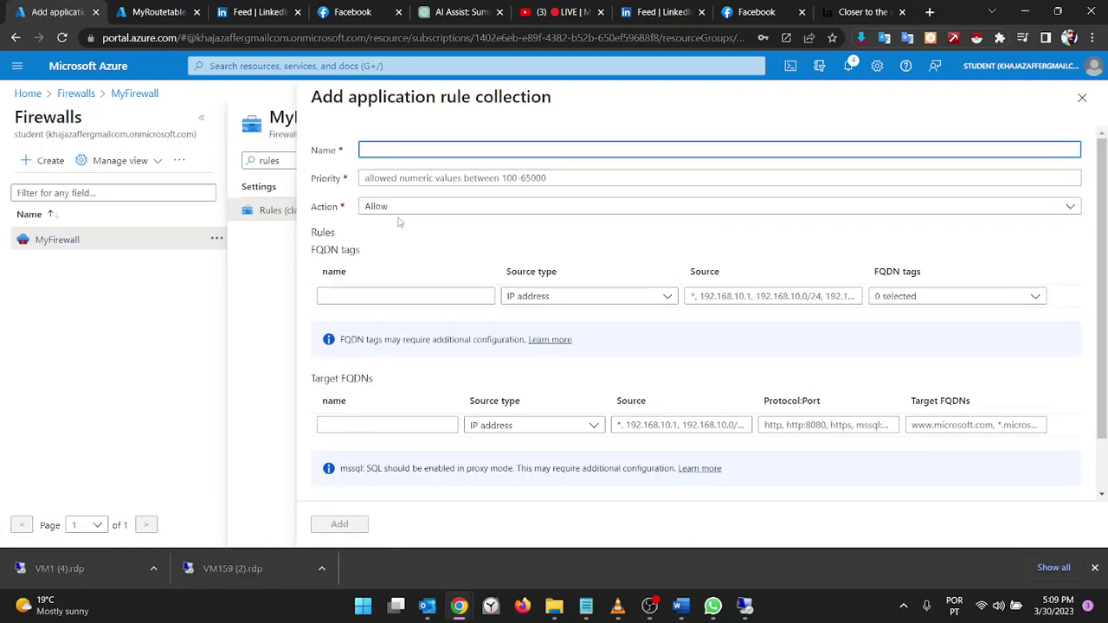
Name the application rule collection allwoing_website
type("allwoing we")
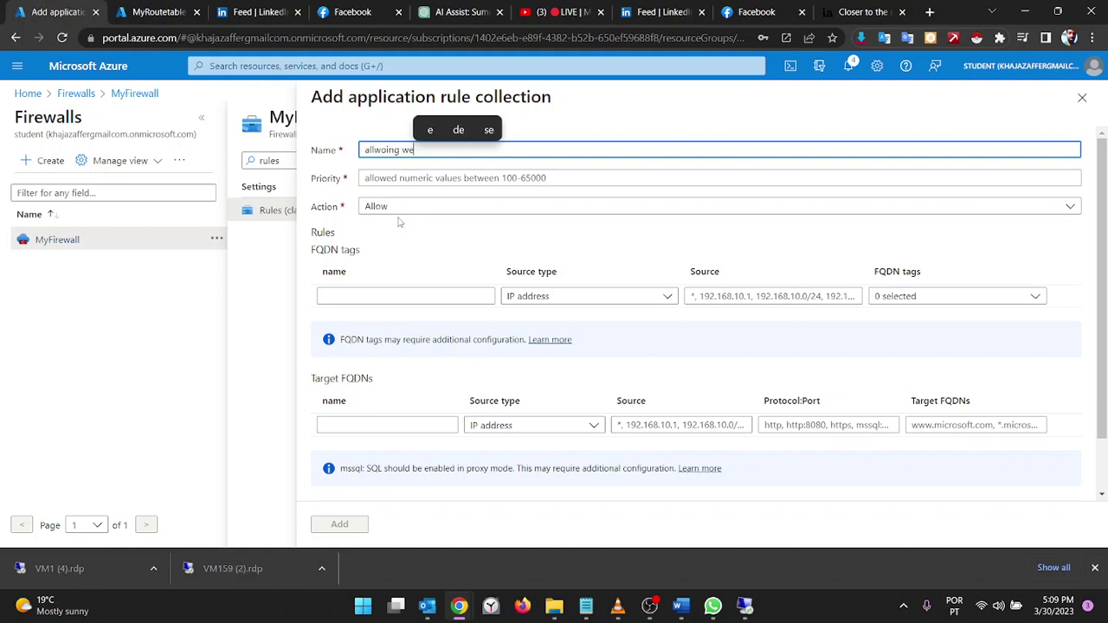
type("bsit")
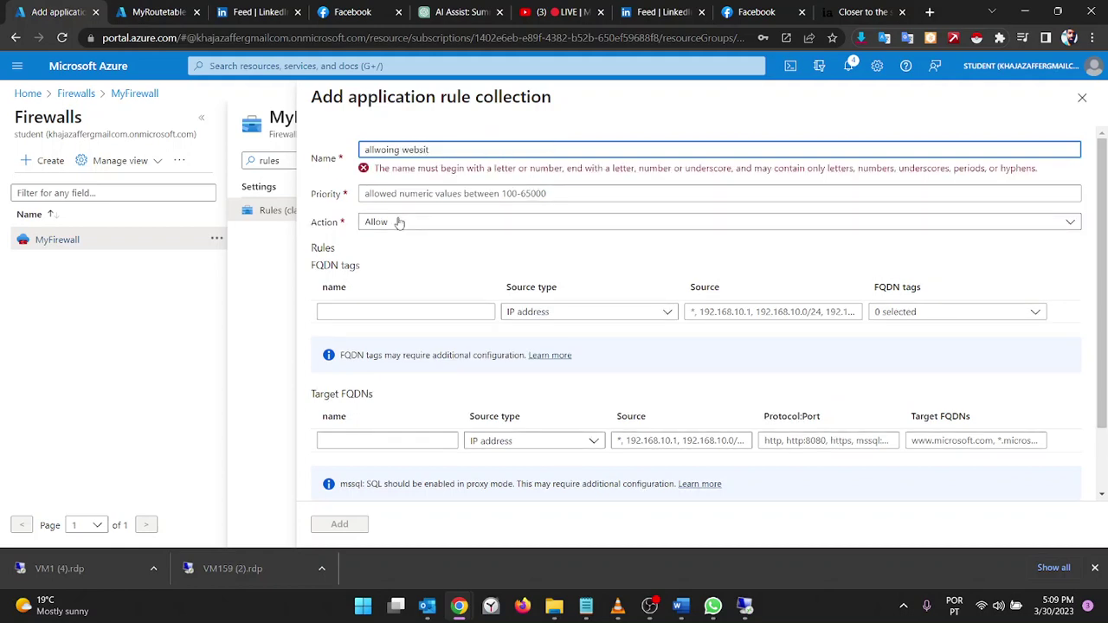
key("BackSpace")
key("BackSpace")
key("BackSpace")
key("BackSpace")
key("BackSpace")
key("BackSpace")
type("_")
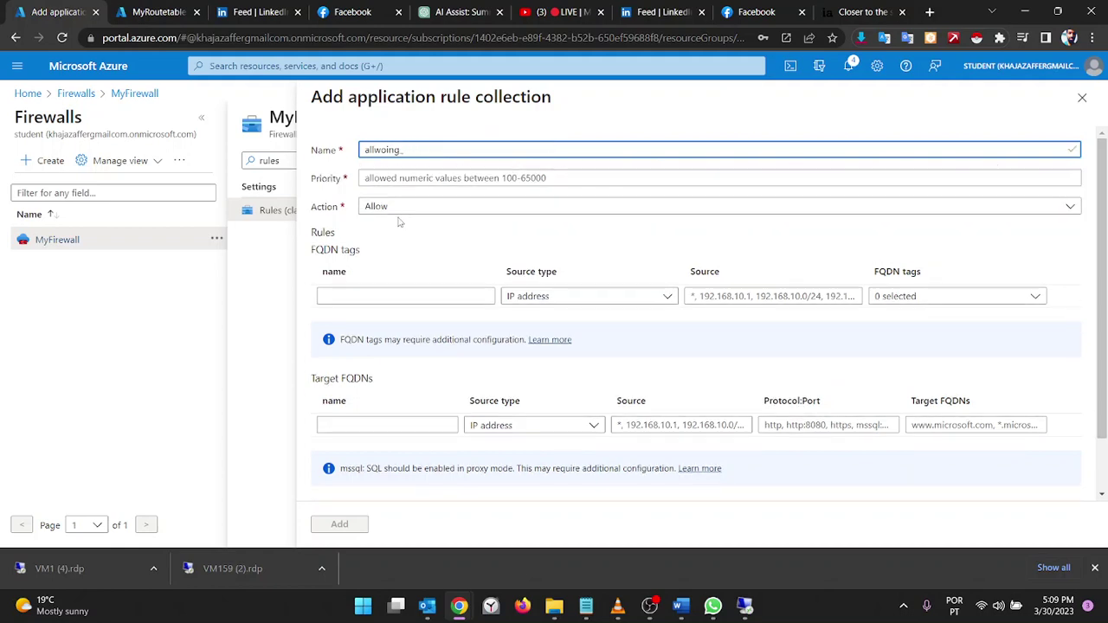
type("website")
key("Tab")
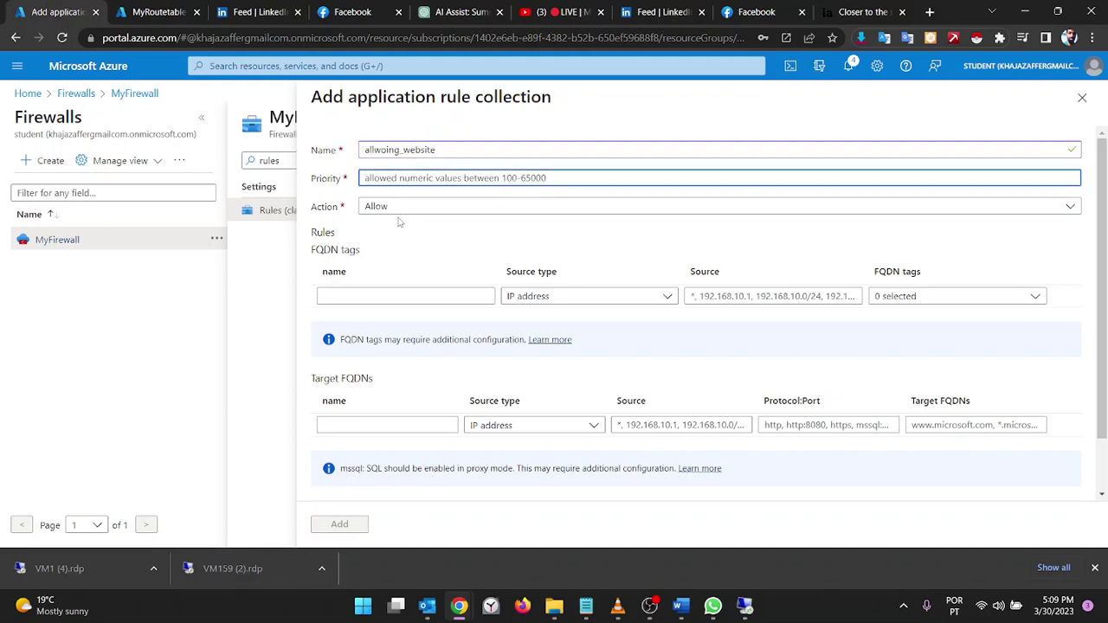
left_click(742, 604)
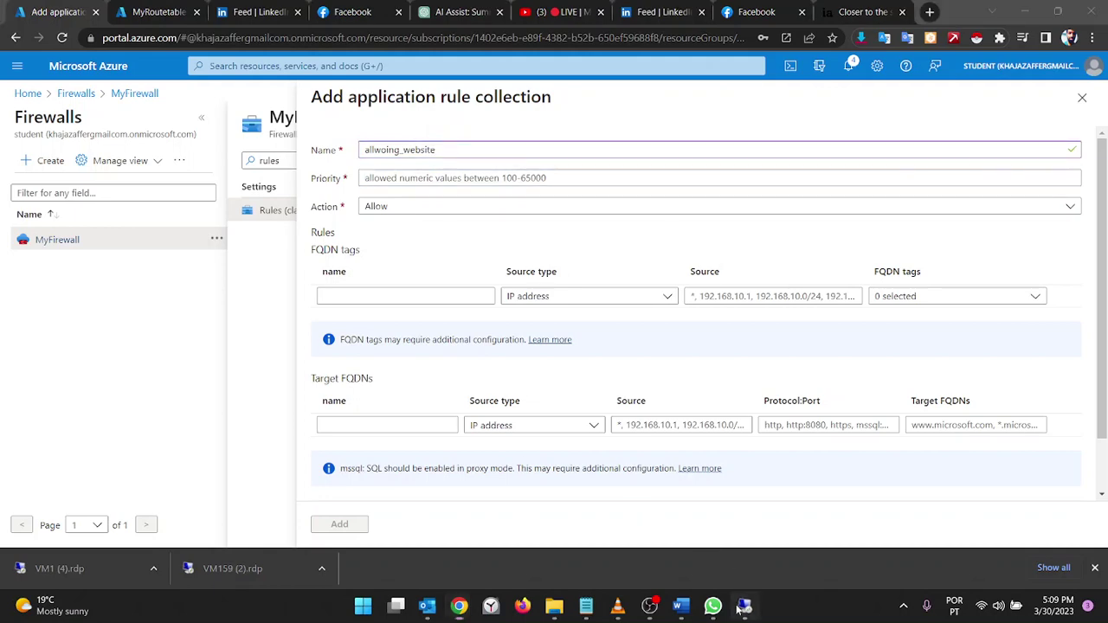
In the VM's Edge, reload the Yahoo page and rerun the Bing search for google
left_click(858, 104)
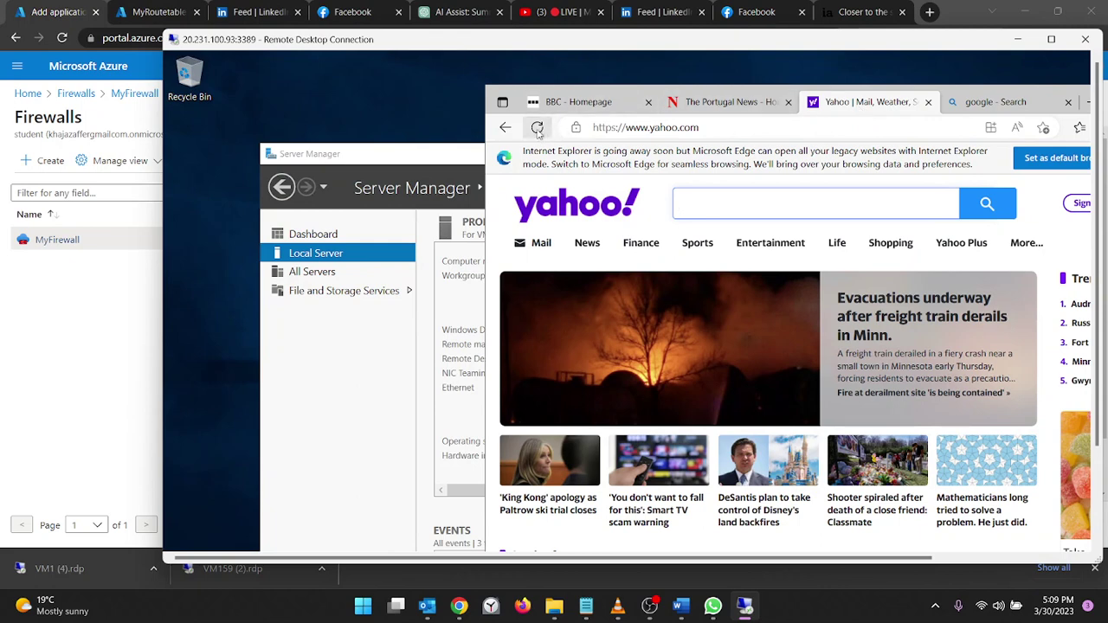
left_click(705, 134)
key("Return")
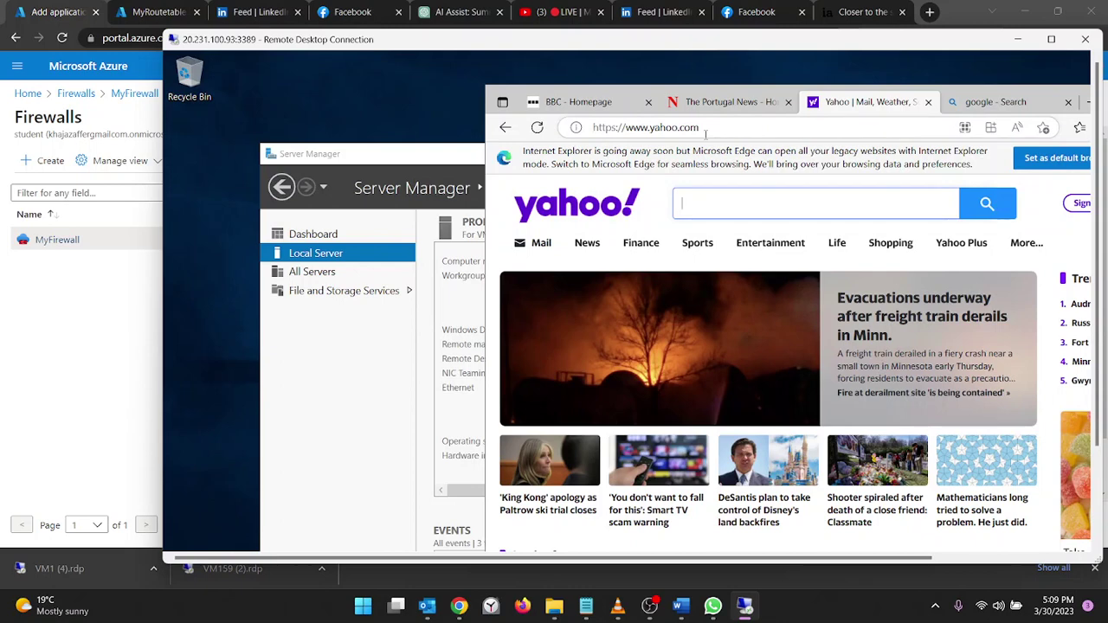
left_click(996, 102)
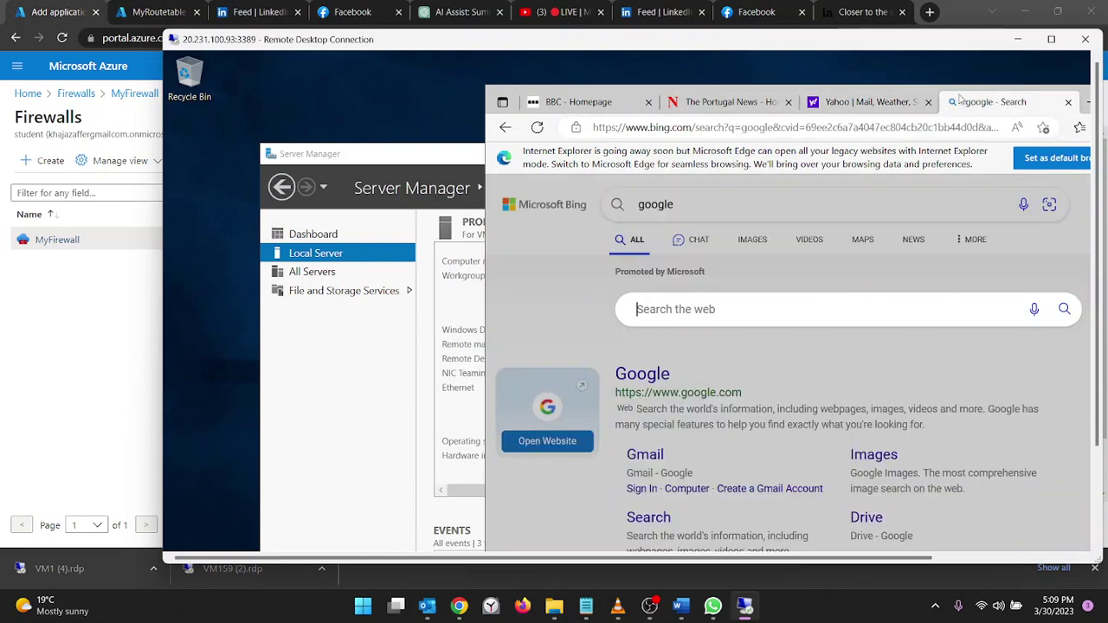
left_click(789, 127)
type("google")
key("Return")
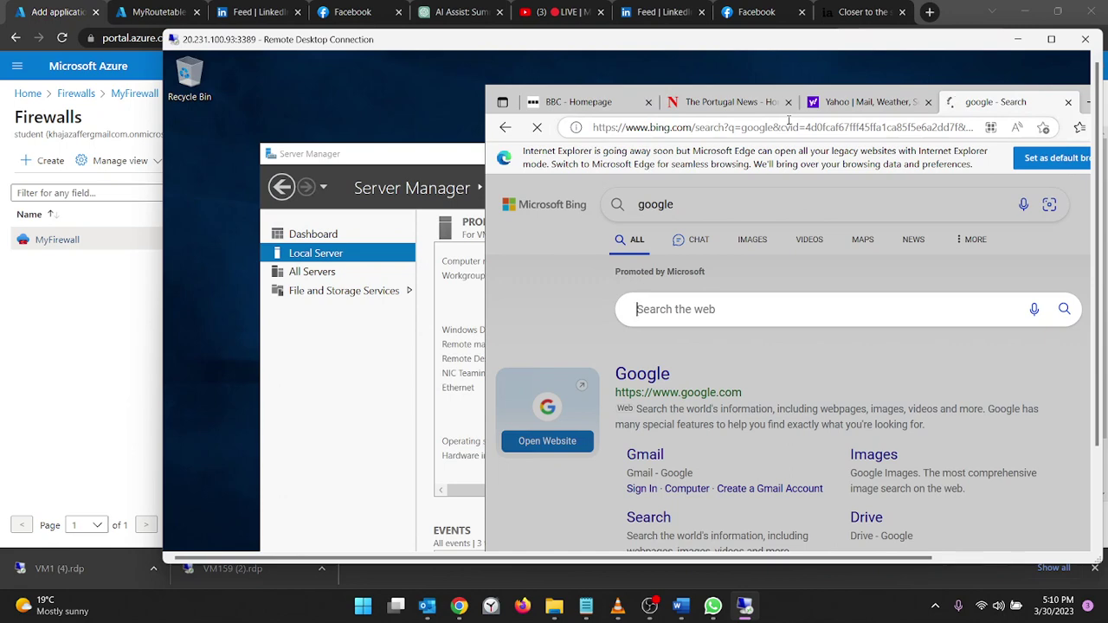
Open yahoo.com in a new tab, which keeps loading, then restore the session window
left_click(1051, 40)
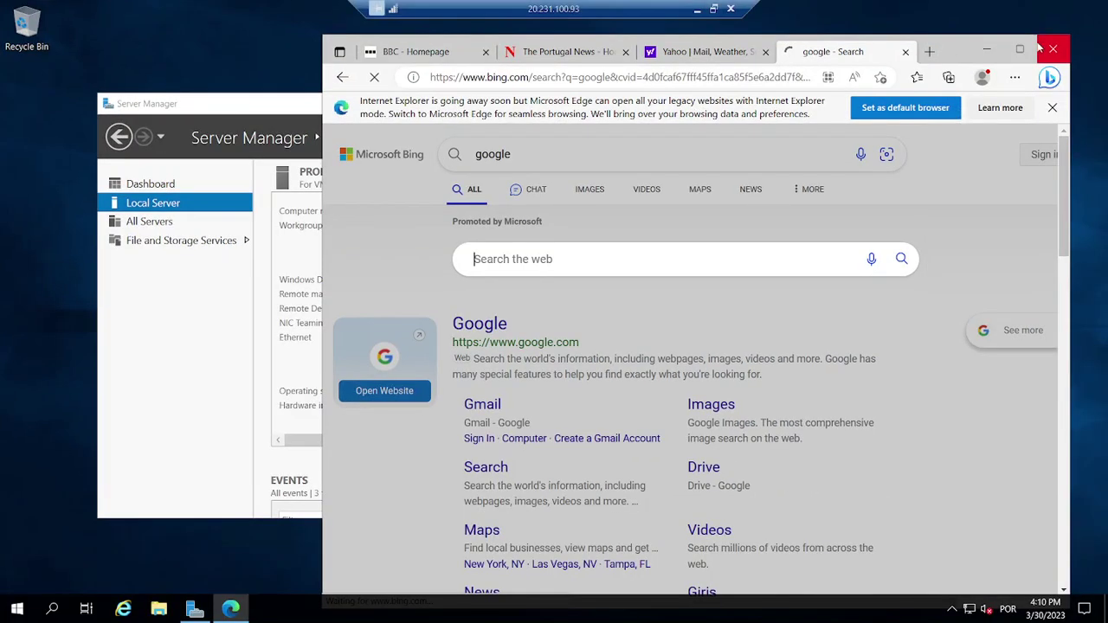
left_click(931, 52)
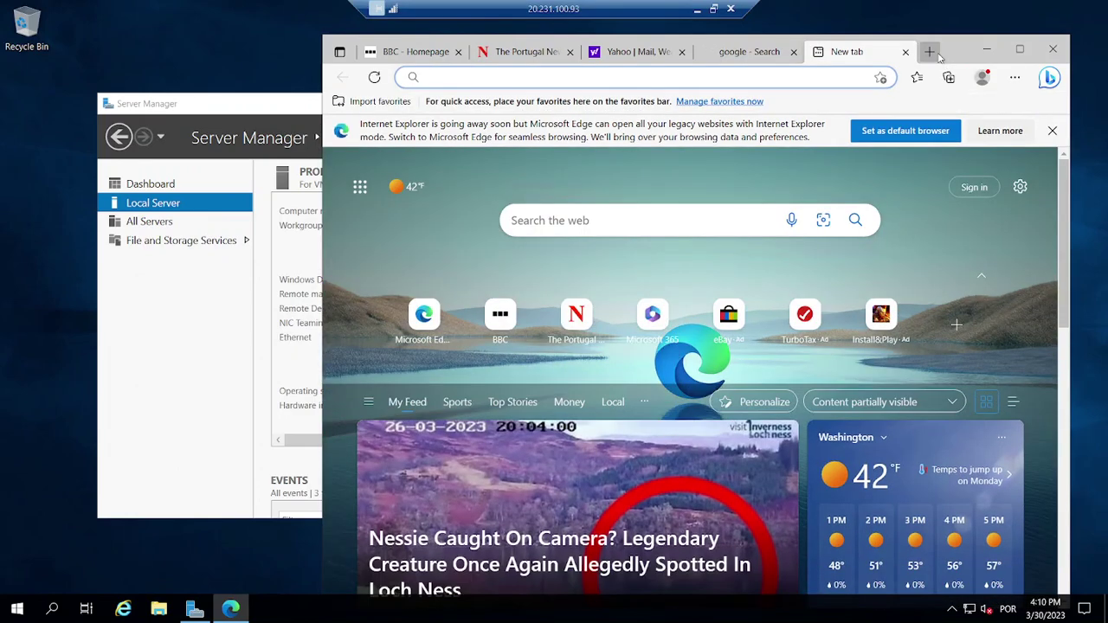
left_click(662, 73)
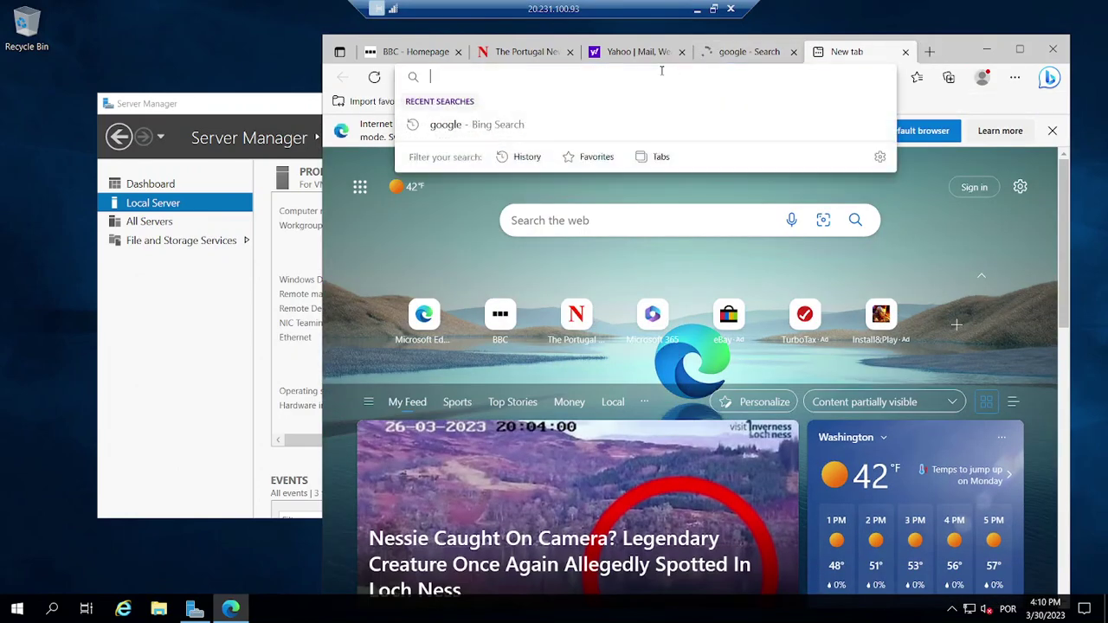
type("yah")
key("Return")
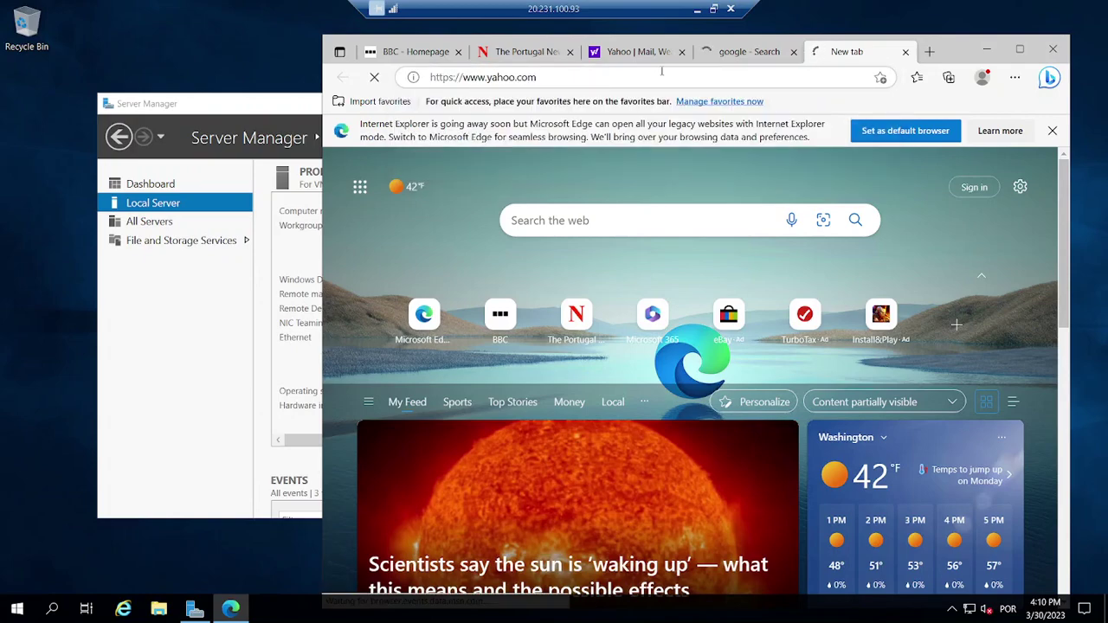
left_click(729, 54)
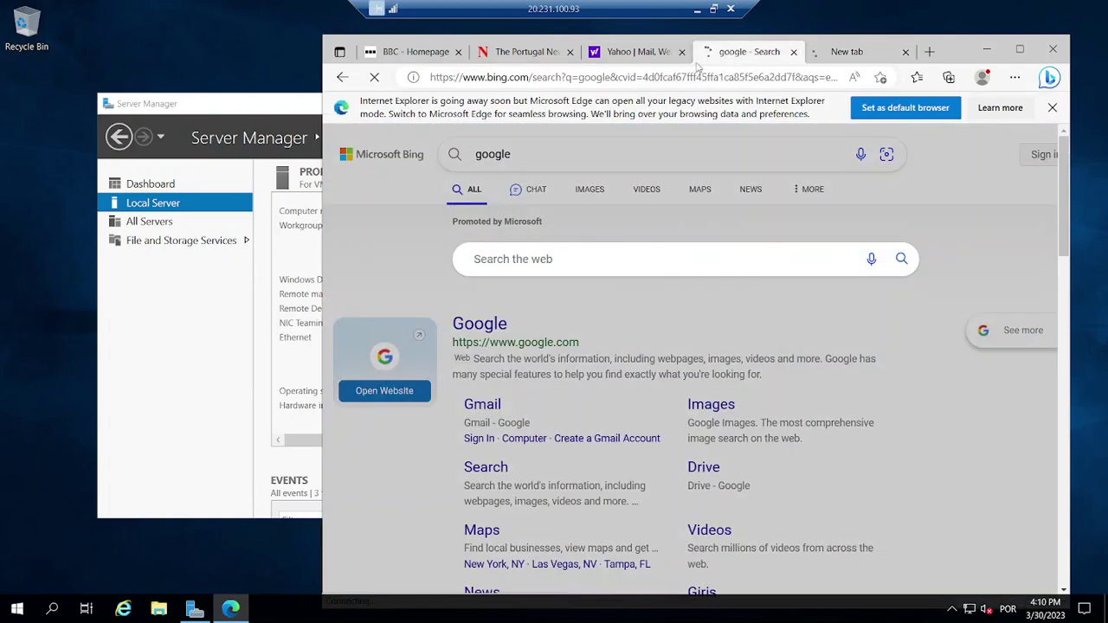
left_click(845, 60)
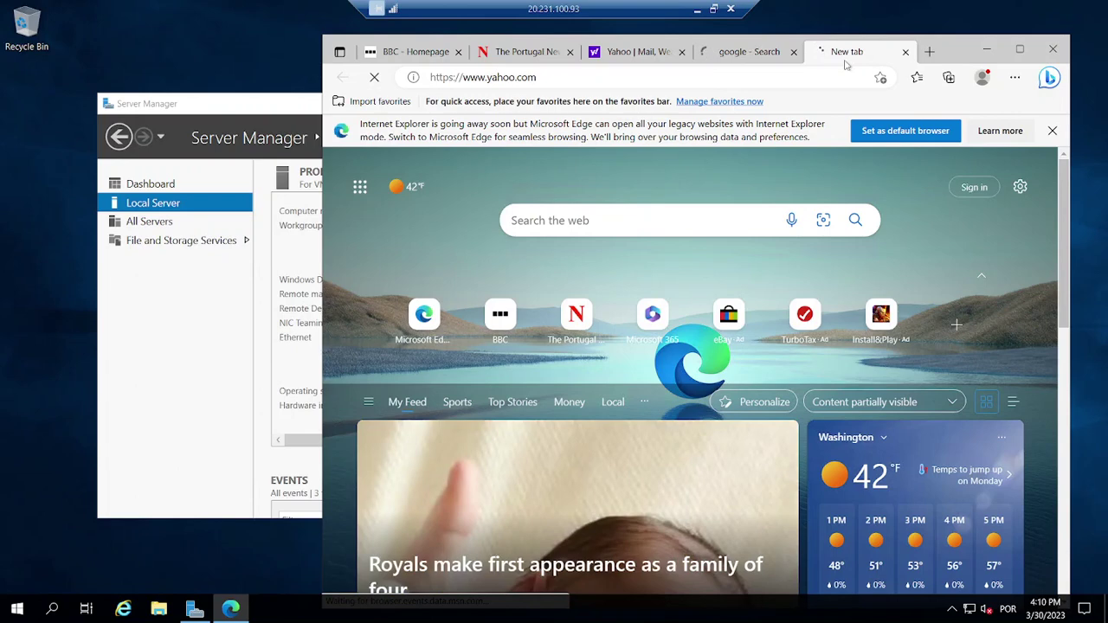
left_click(714, 9)
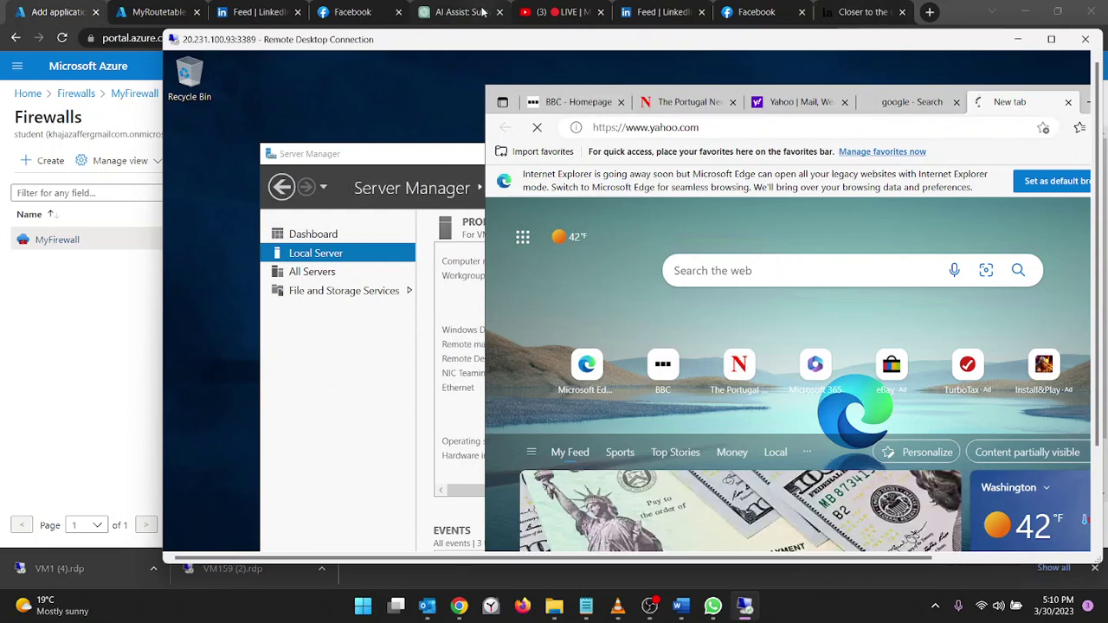
Set the application rule collection's priority to 200
left_click(44, 6)
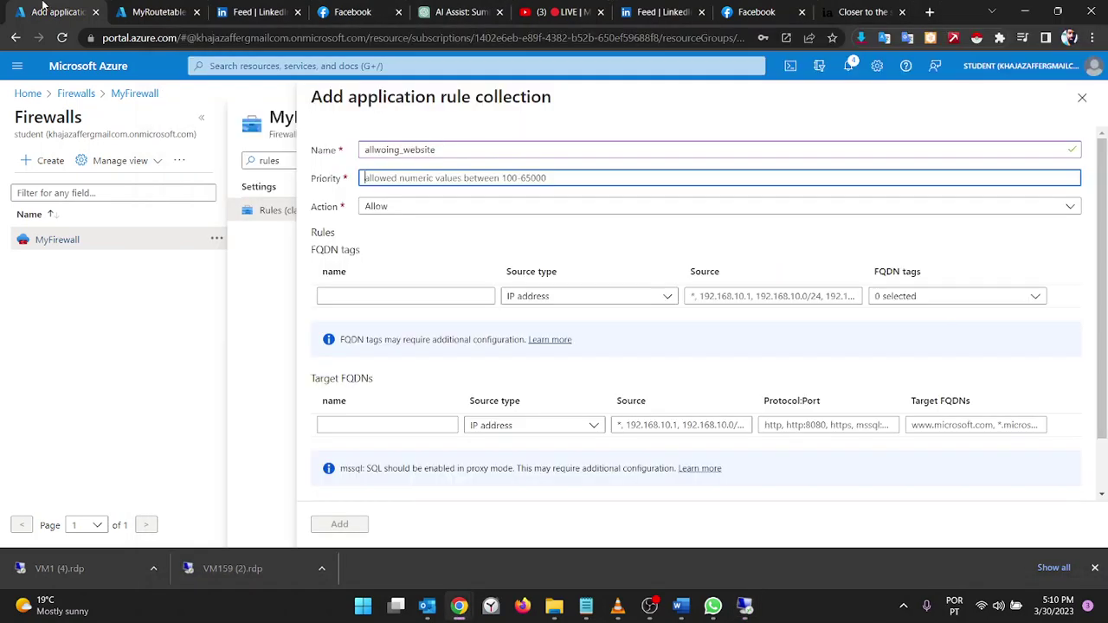
left_click(426, 209)
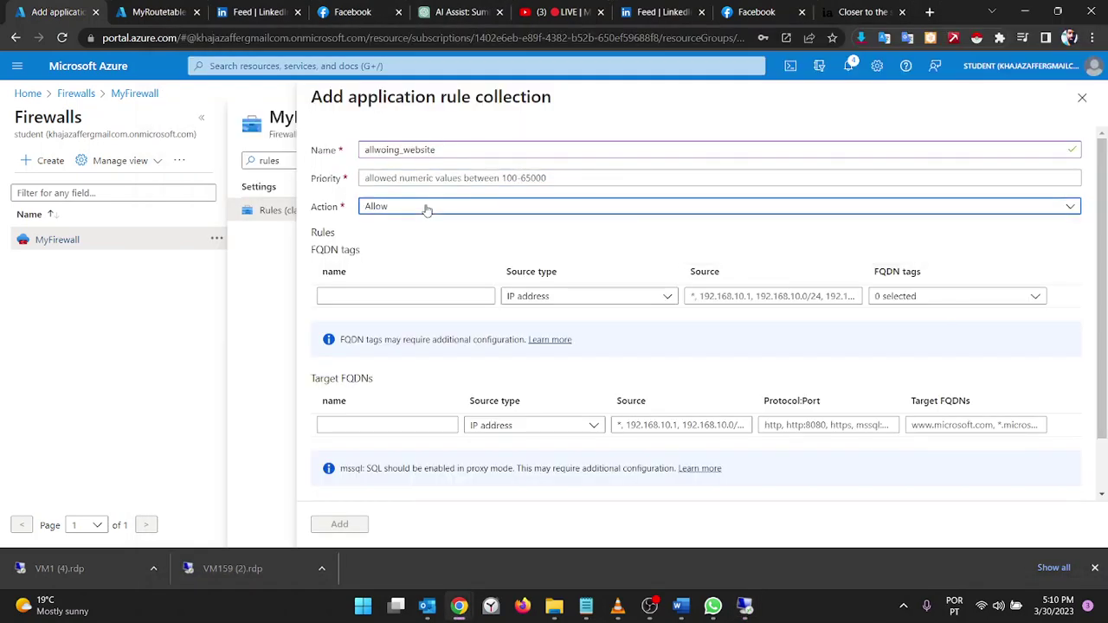
left_click(465, 177)
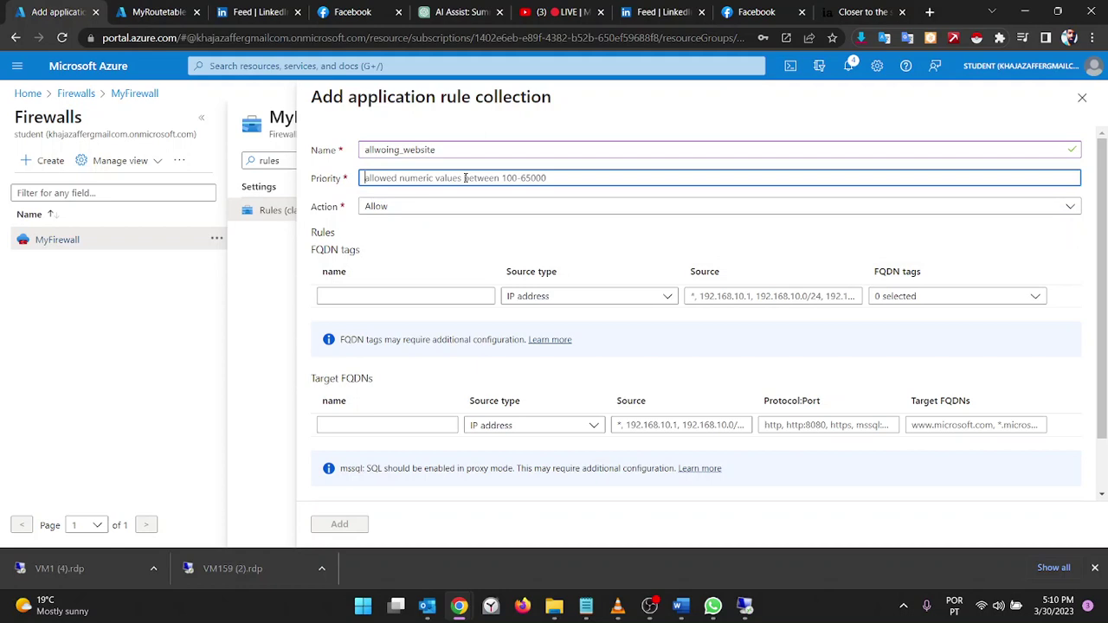
type("200")
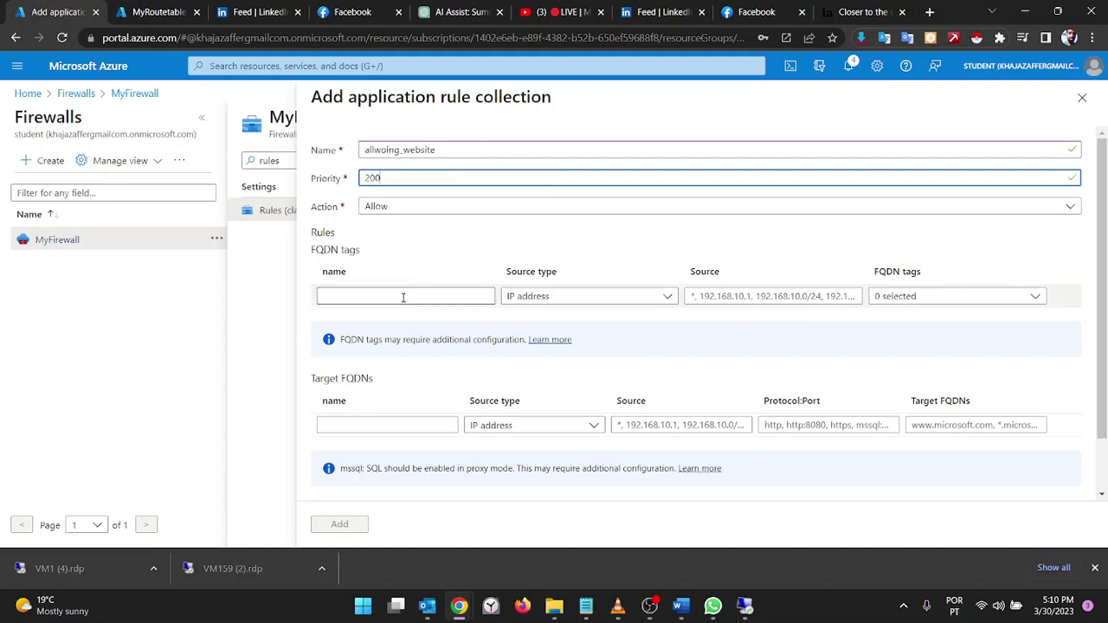
Name the target FQDN rule allowing_websites
left_click(403, 298)
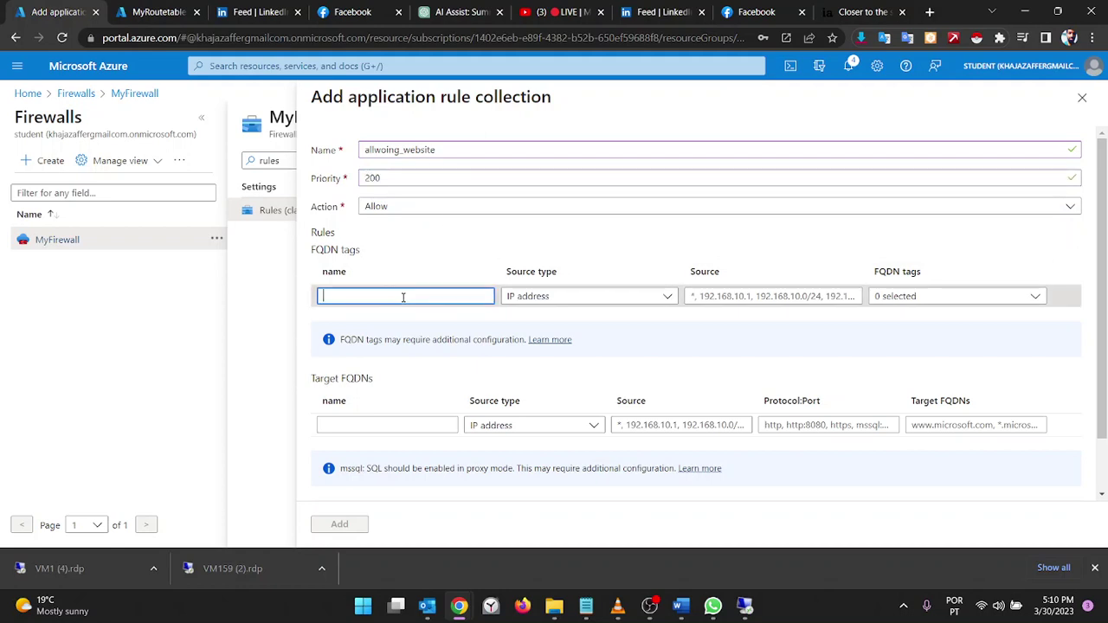
left_click(342, 423)
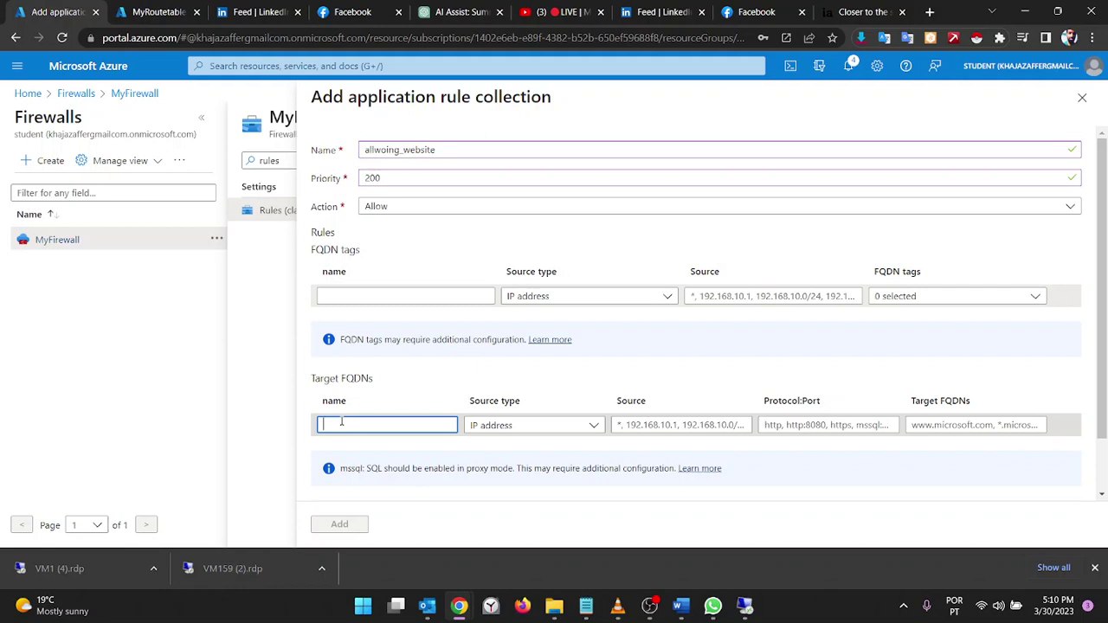
type("allowing")
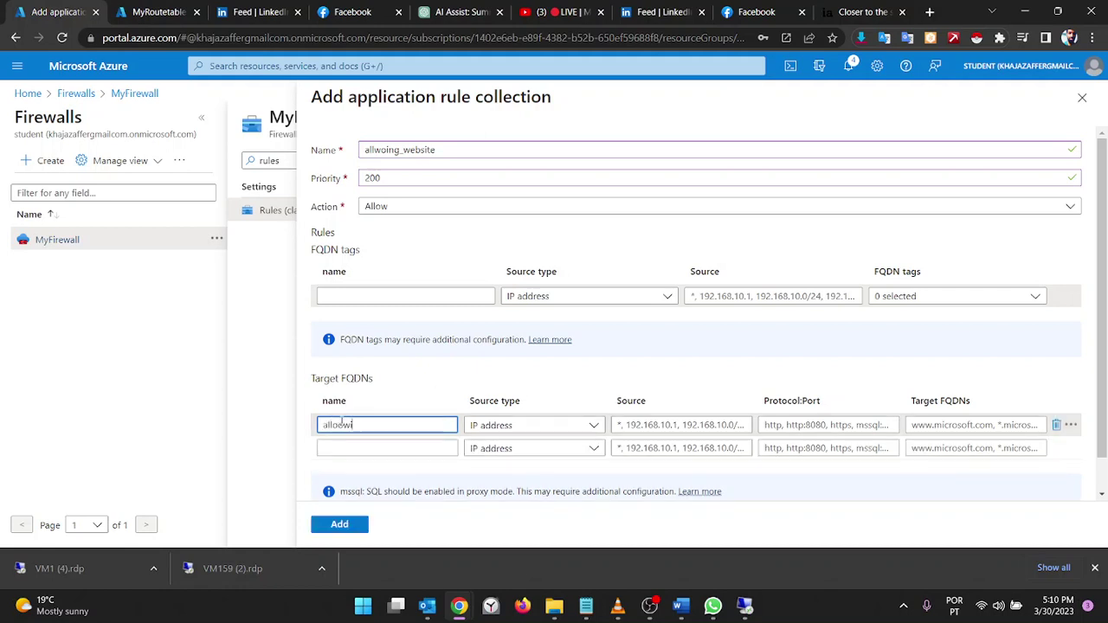
key("BackSpace")
key("BackSpace")
key("BackSpace")
key("BackSpace")
type("wing_webste")
key("BackSpace")
key("BackSpace")
type("ites")
key("Tab")
Give the rule source *, protocols http,https, and targets *.bbc.com, *.theportugalnews.com
key("Tab")
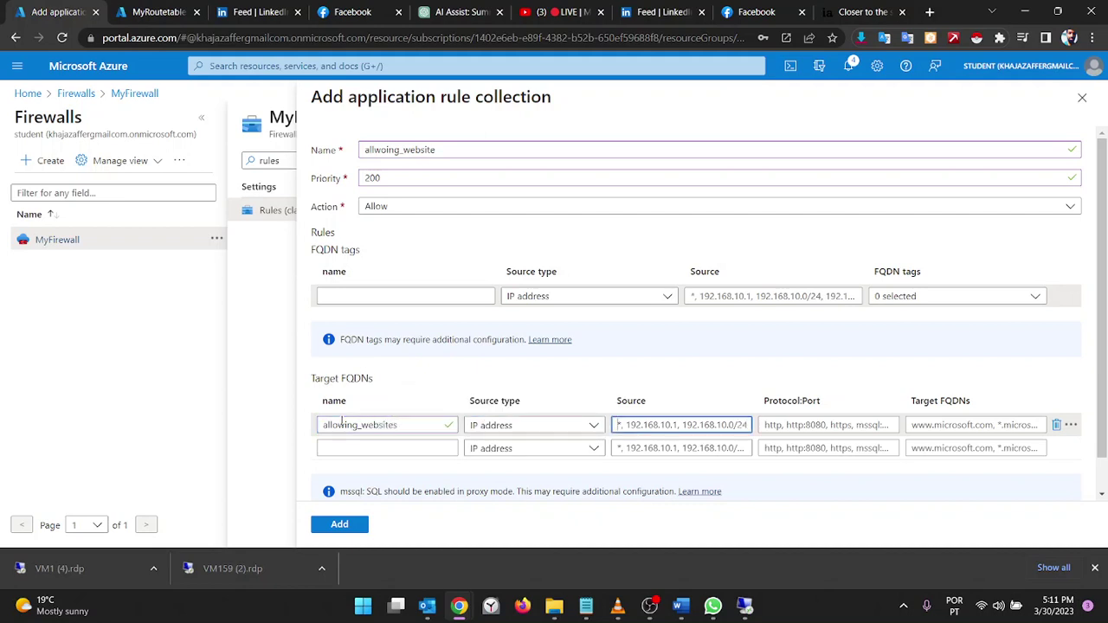
type("*")
key("Tab")
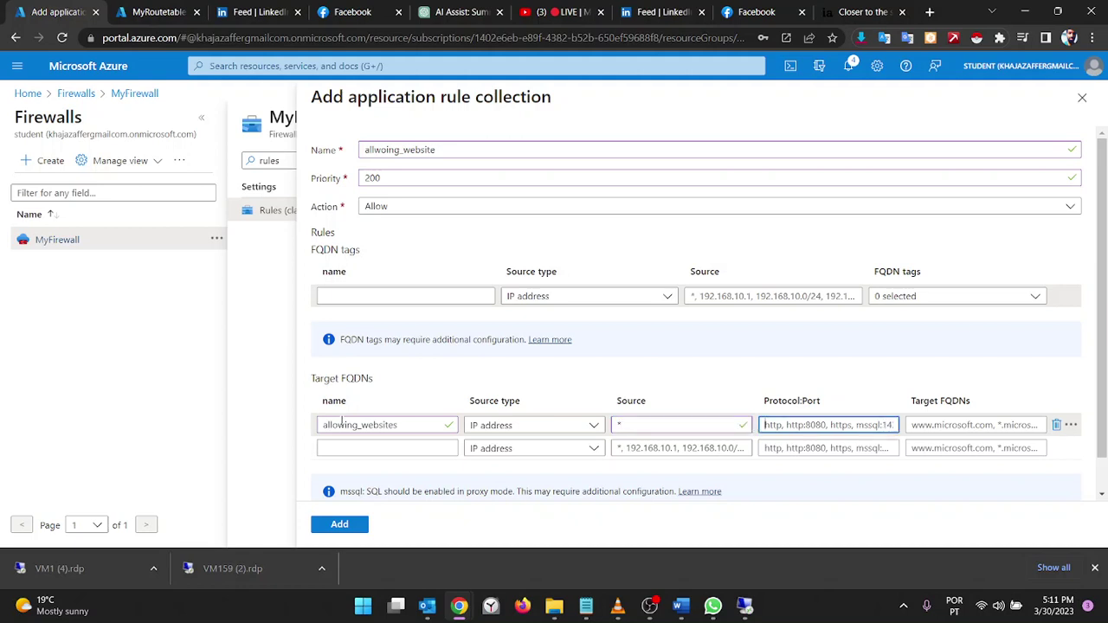
type("http")
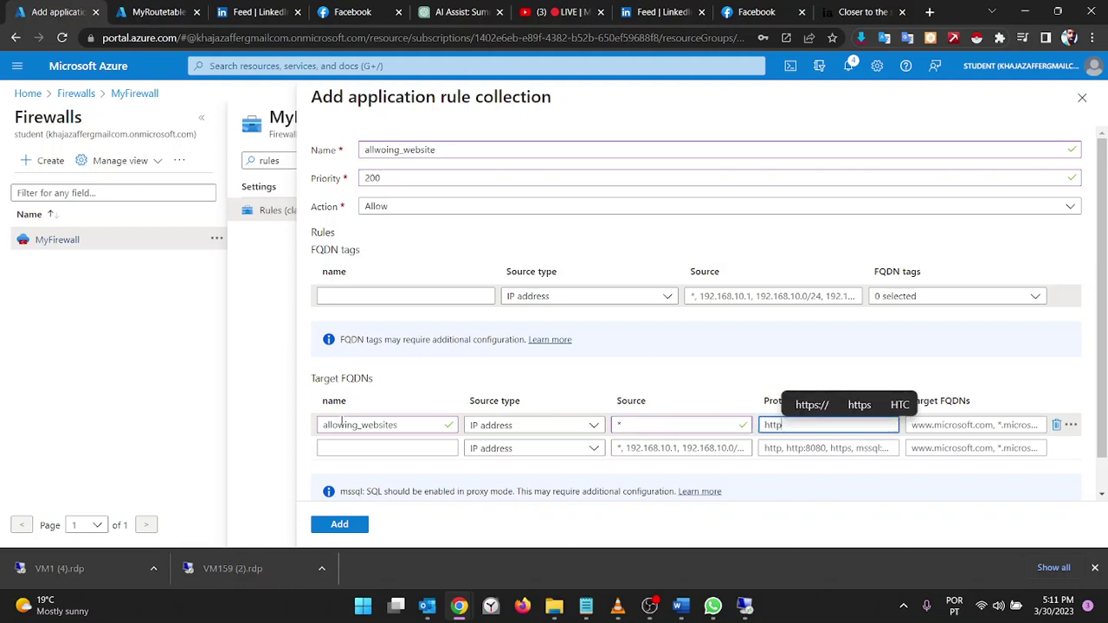
type(",https")
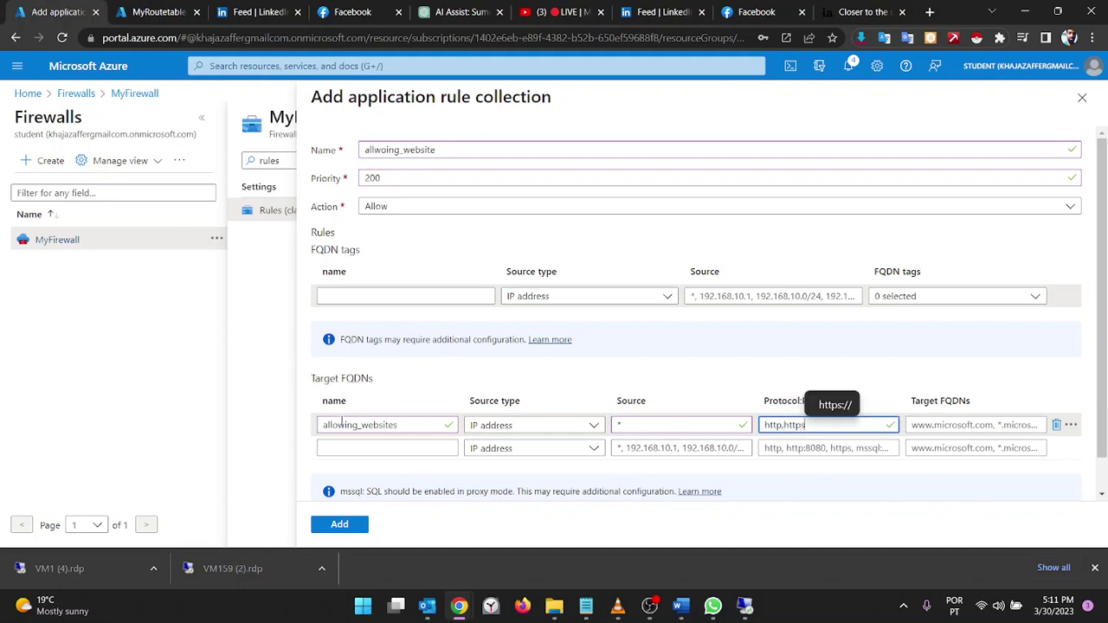
key("Tab")
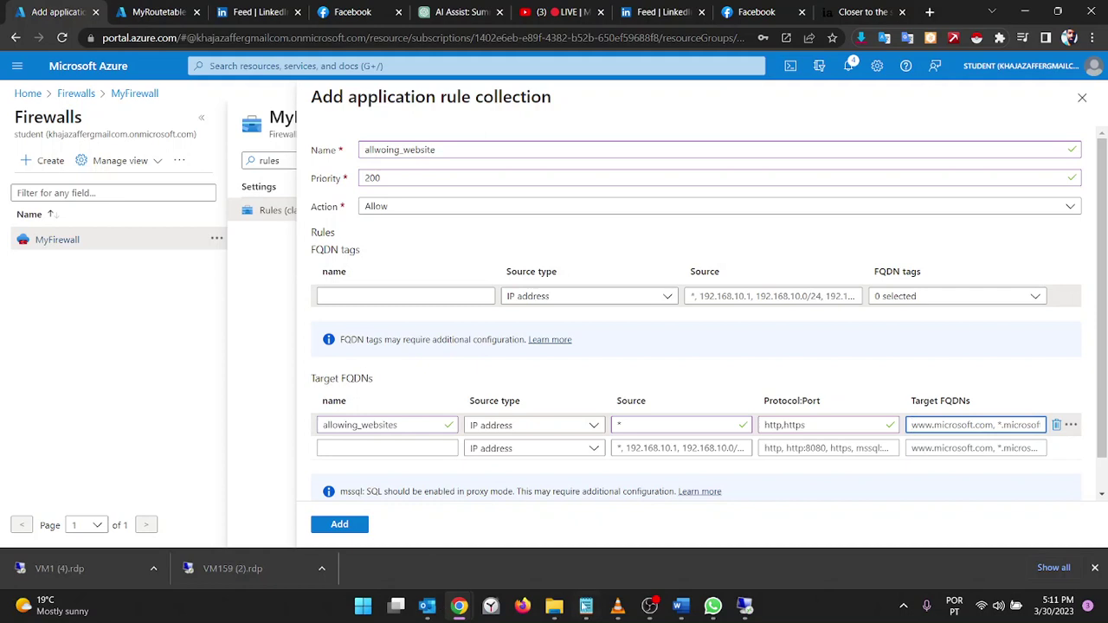
type("bbc")
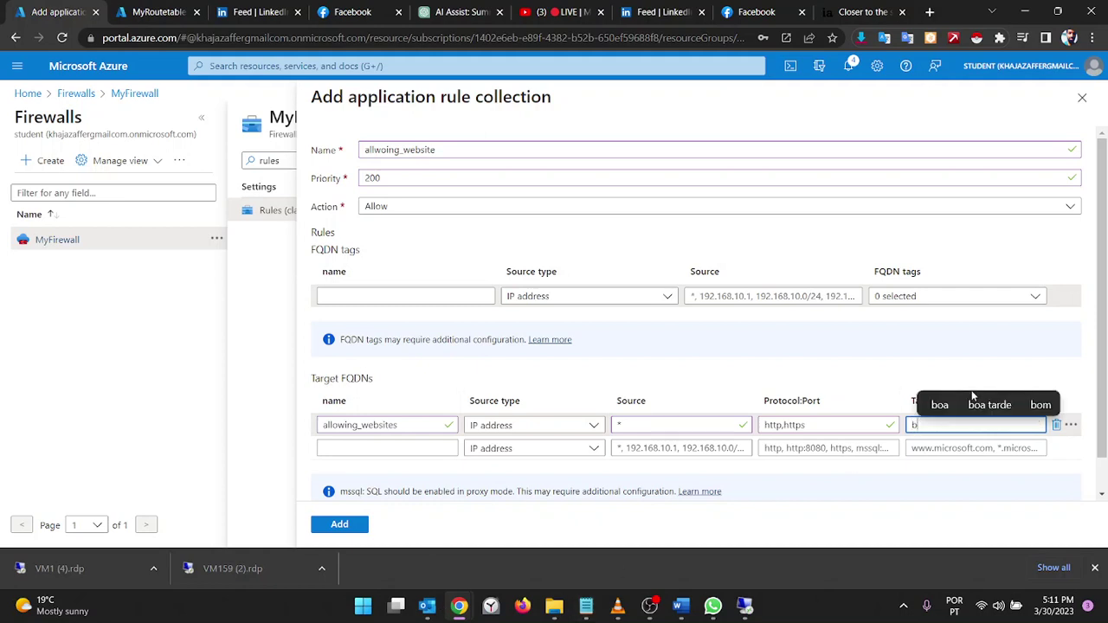
key("BackSpace")
key("BackSpace")
key("BackSpace")
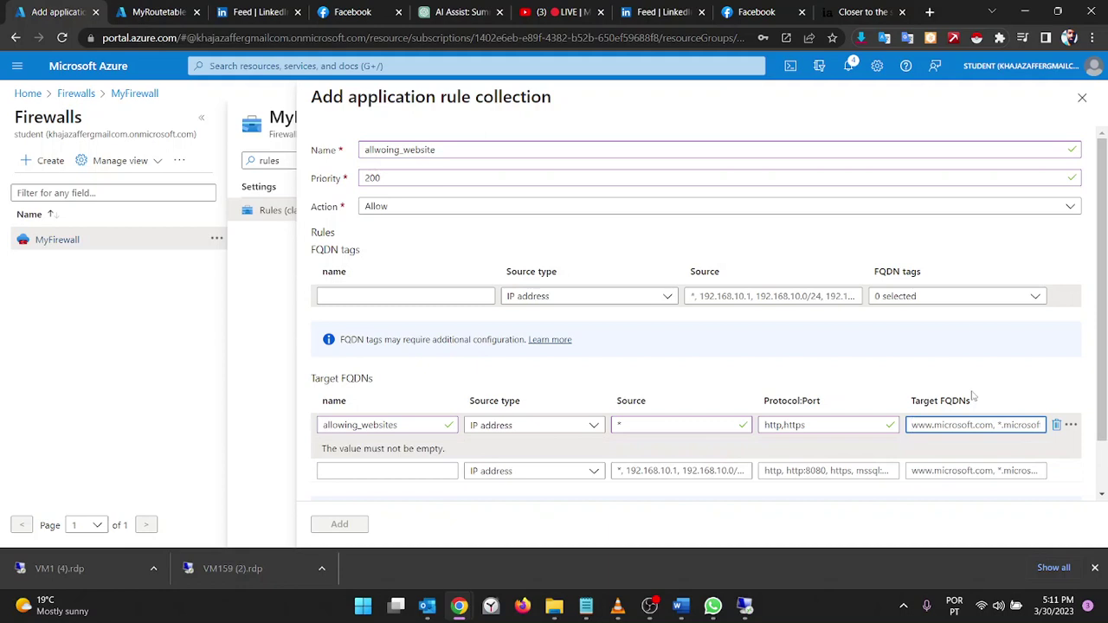
type("*.bbc")
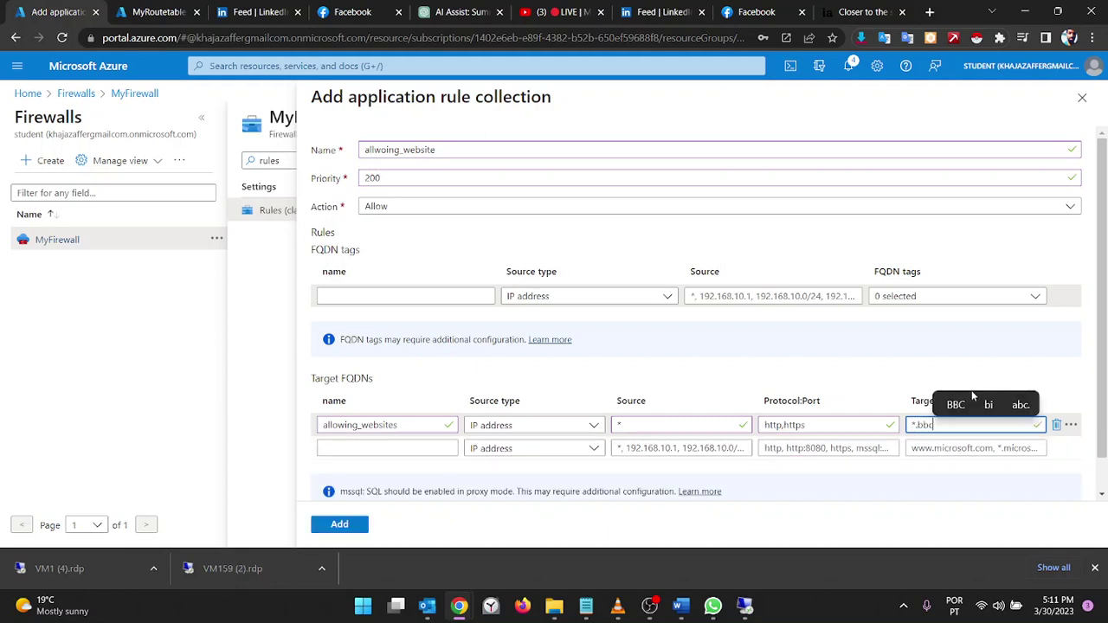
type(".com,")
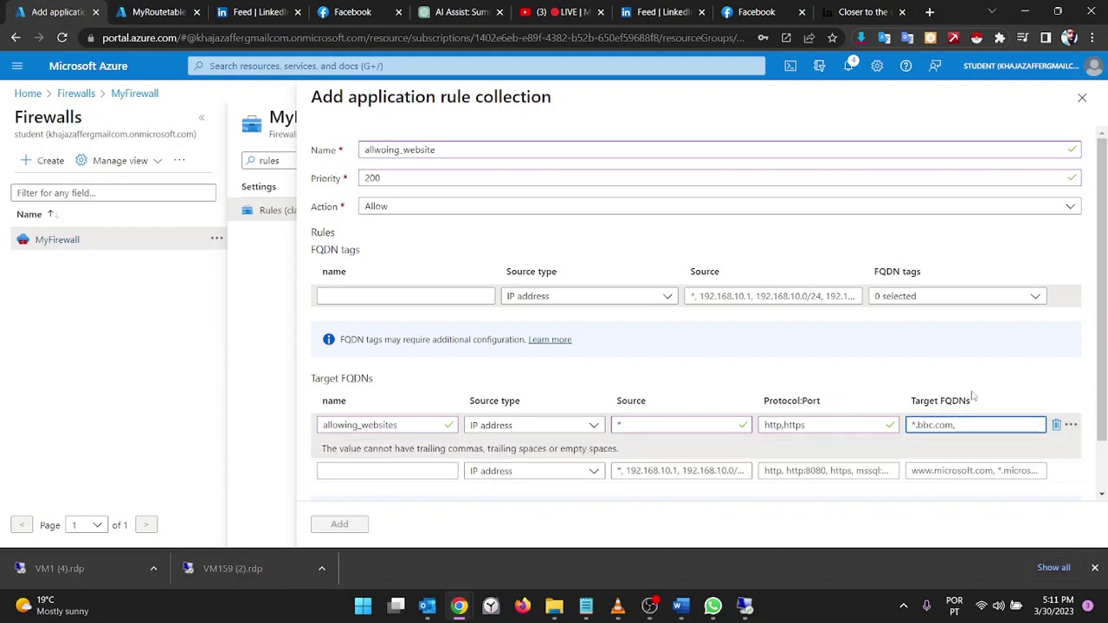
type(" *")
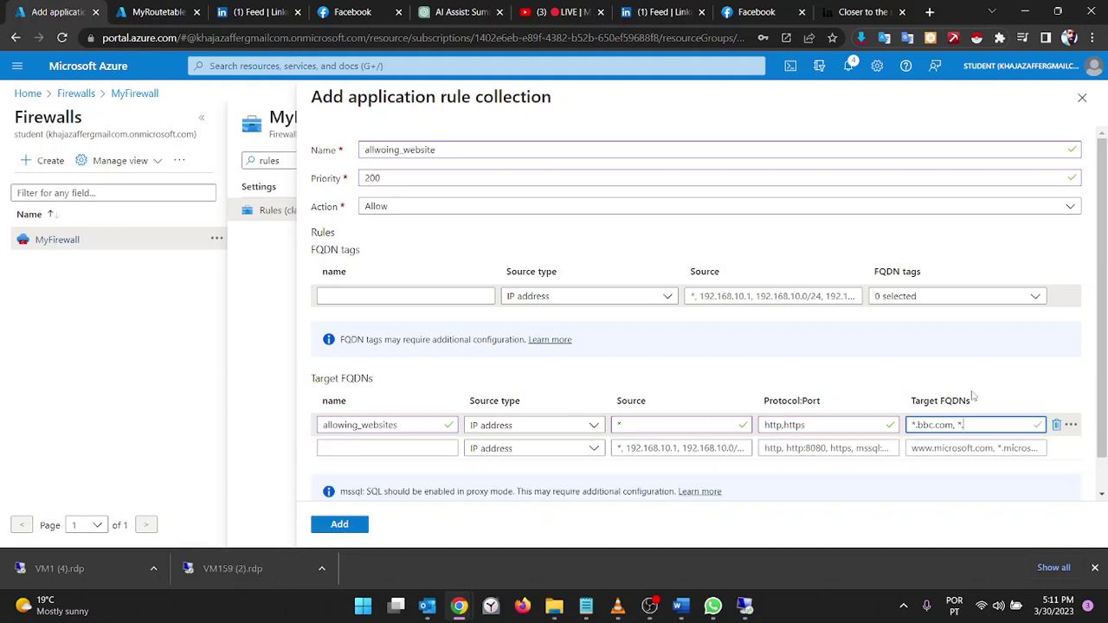
type(".")
type("thepor")
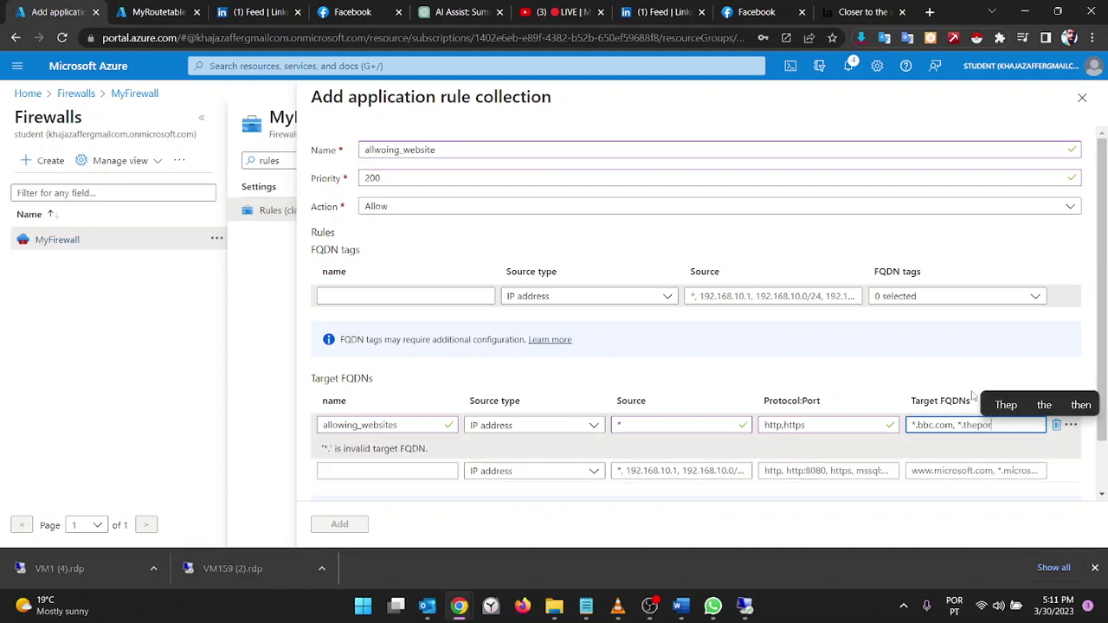
type("tugalnews.com")
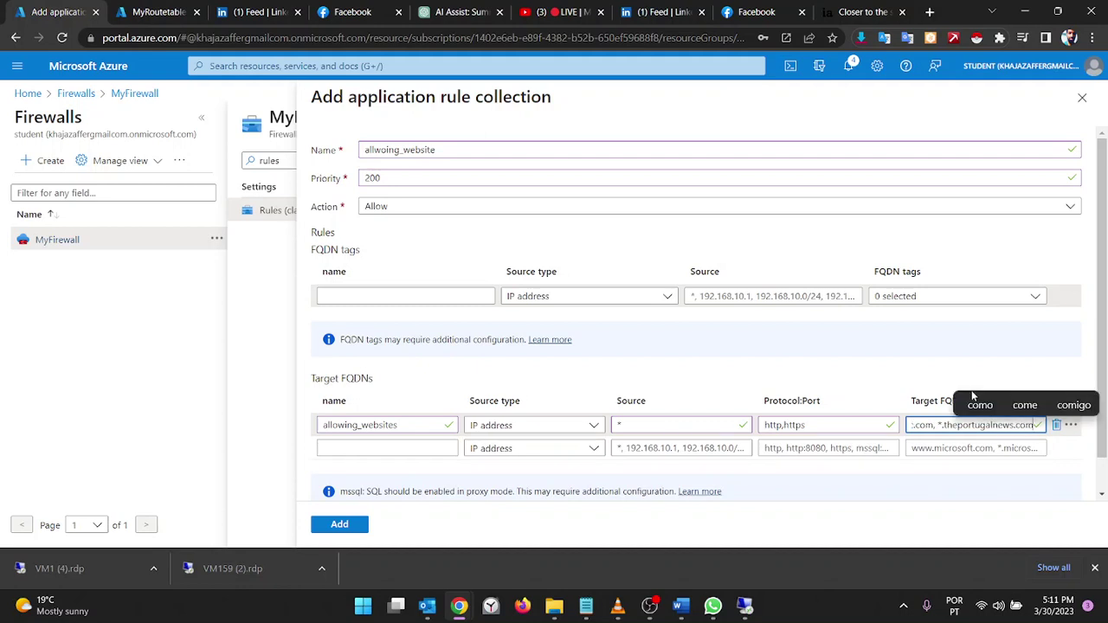
key("BackSpace")
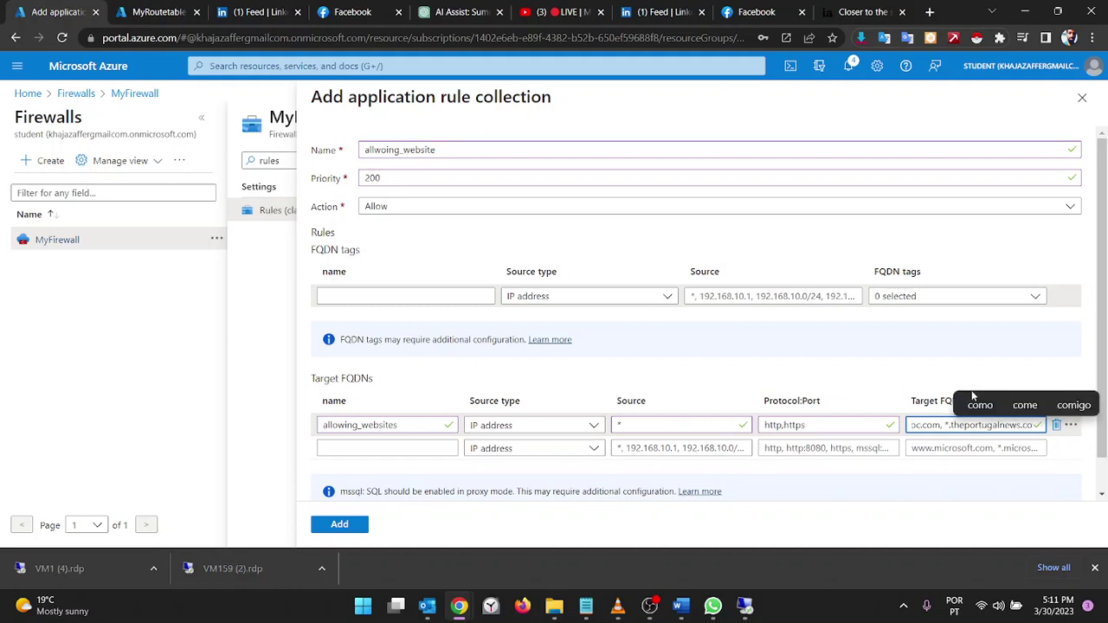
type("m,")
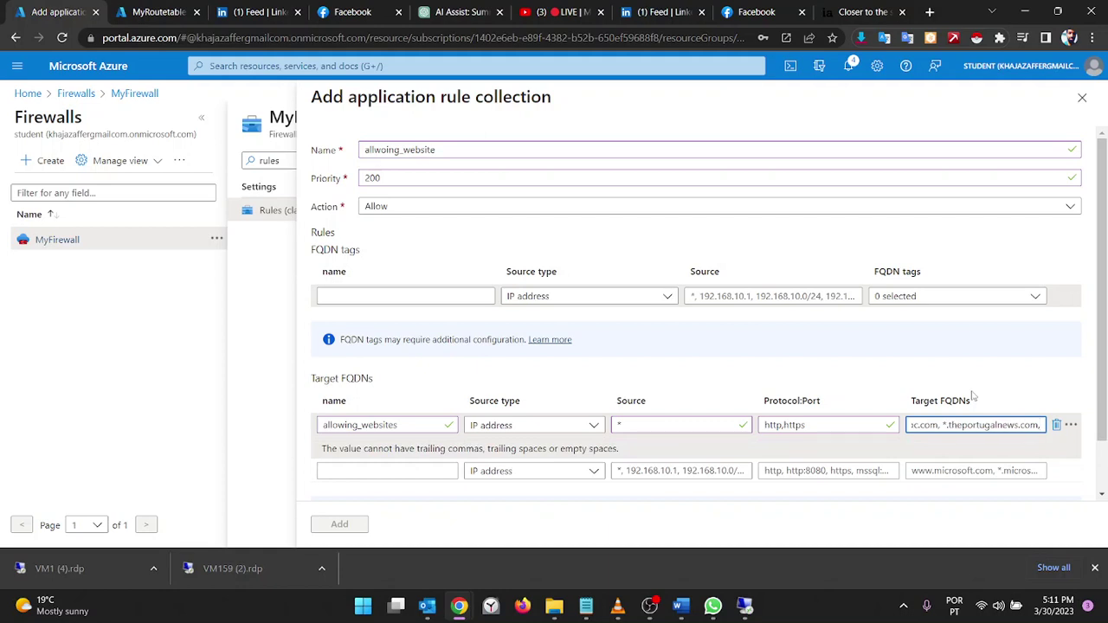
key("BackSpace")
key("BackSpace")
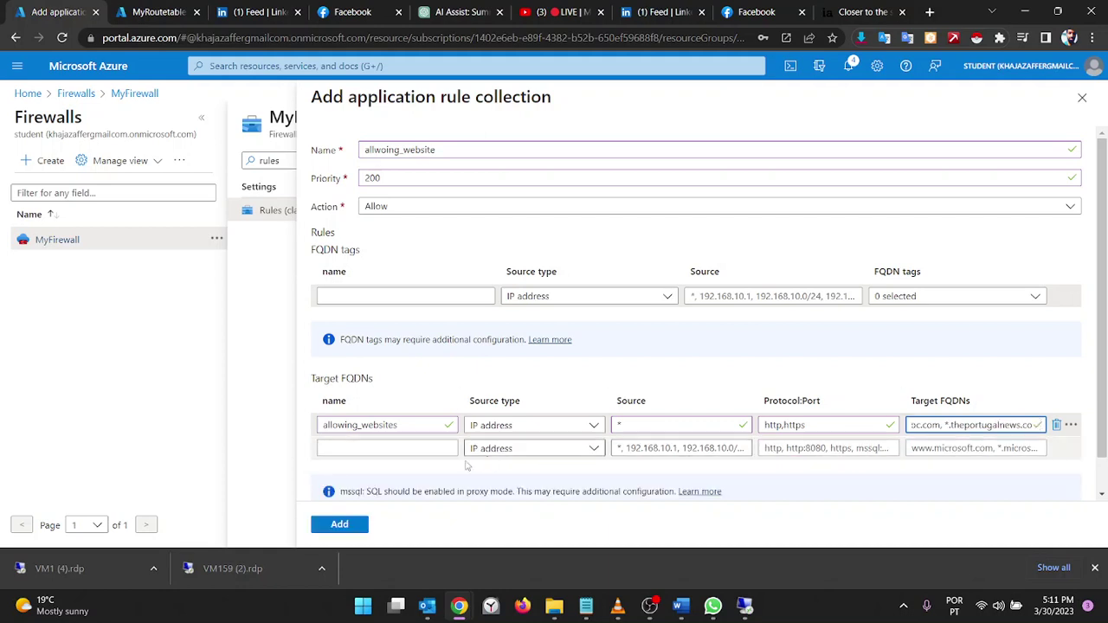
Add the allwoing_website rule collection and watch MyFirewall's update in Notifications
left_click(339, 525)
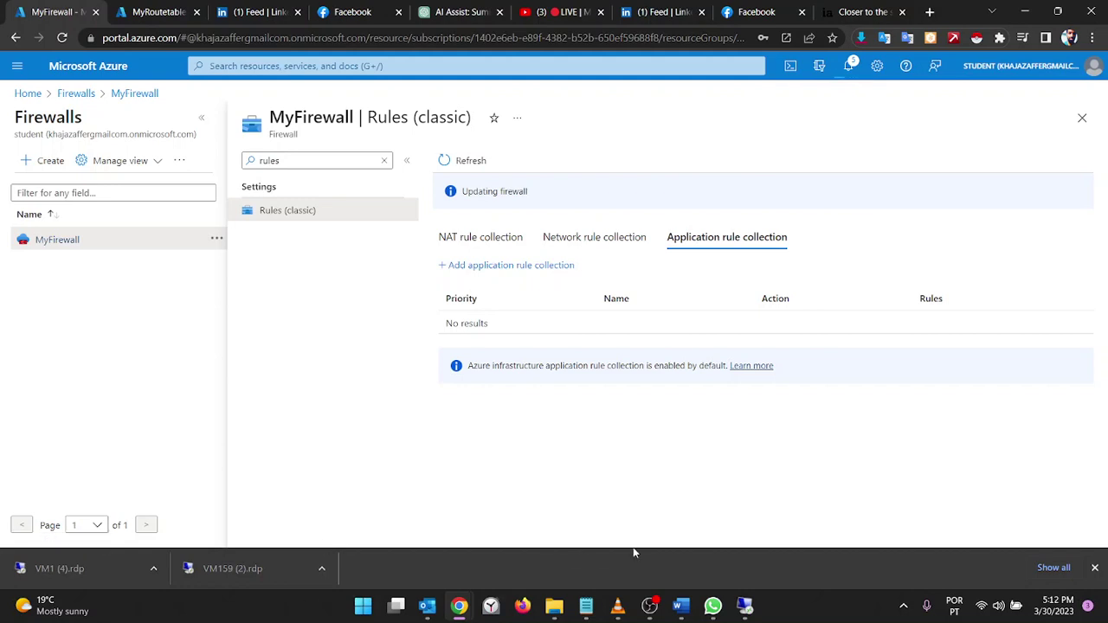
mouse_move(737, 612)
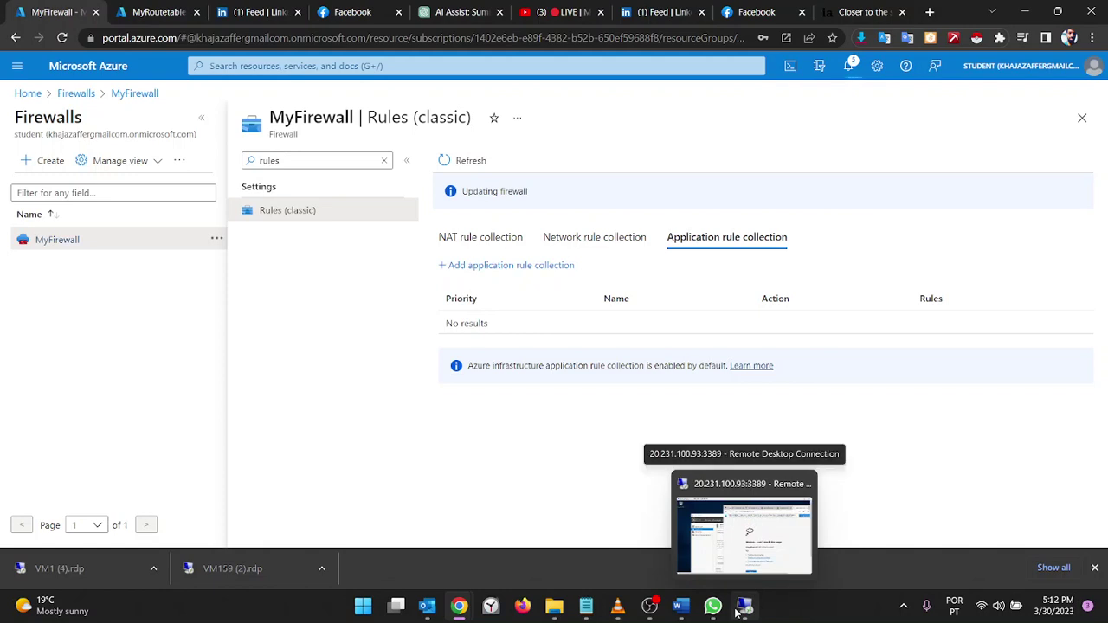
left_click(848, 67)
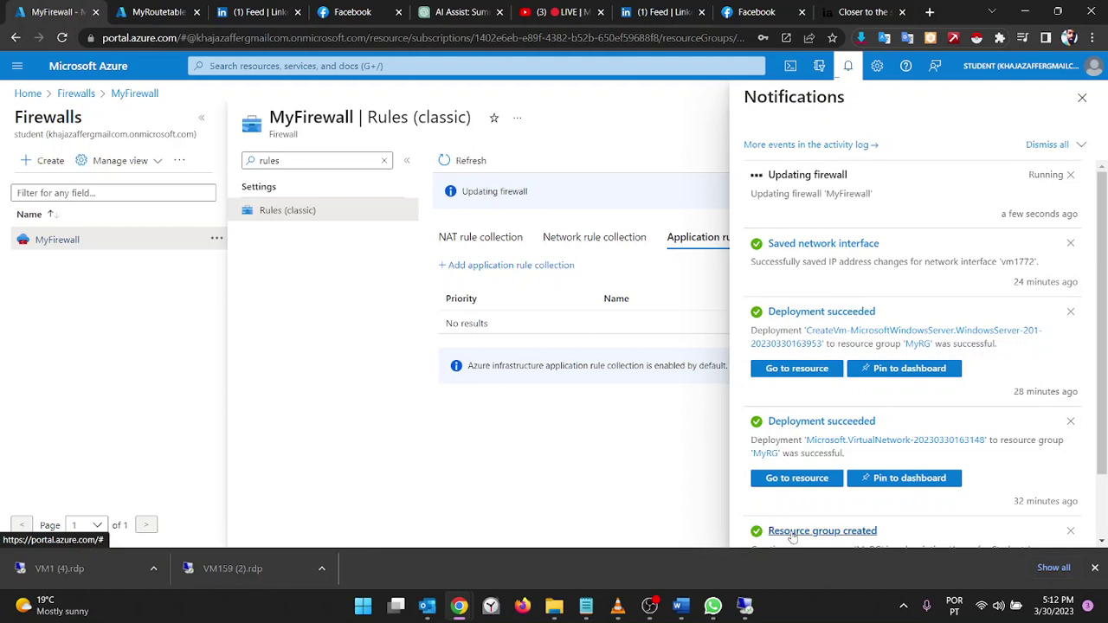
In the VM's browser, close the stuck yahoo.com tab and the extra bing.com tab
left_click(745, 606)
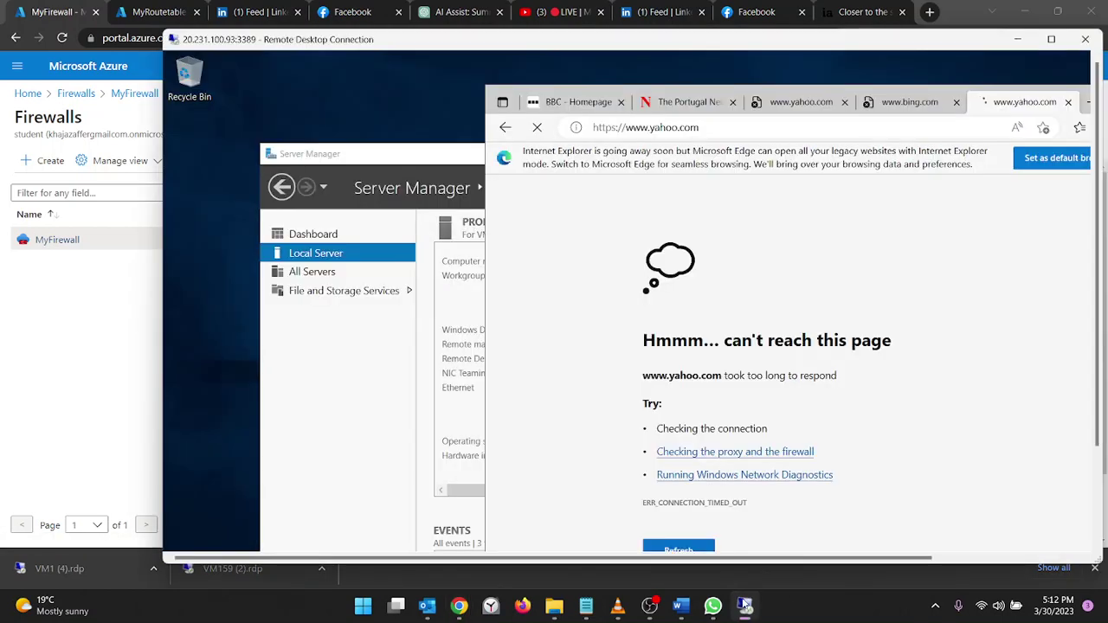
left_click(745, 605)
left_click(745, 605)
left_click(1067, 108)
left_click(1067, 109)
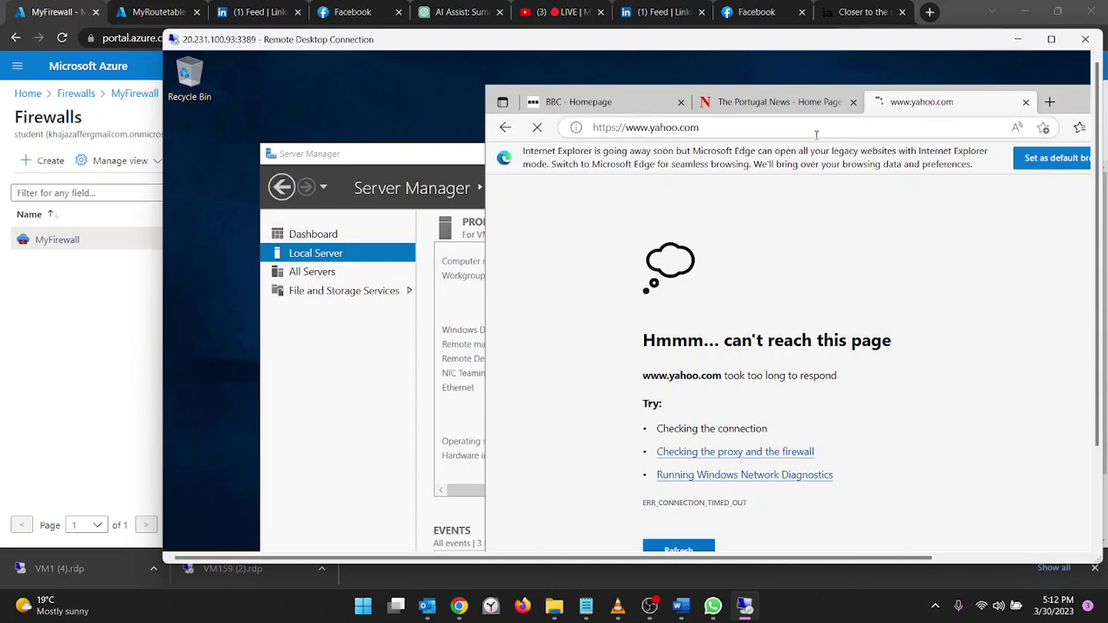
Reload the BBC homepage in the VM, then go back to the Azure firewall rules page
left_click(744, 606)
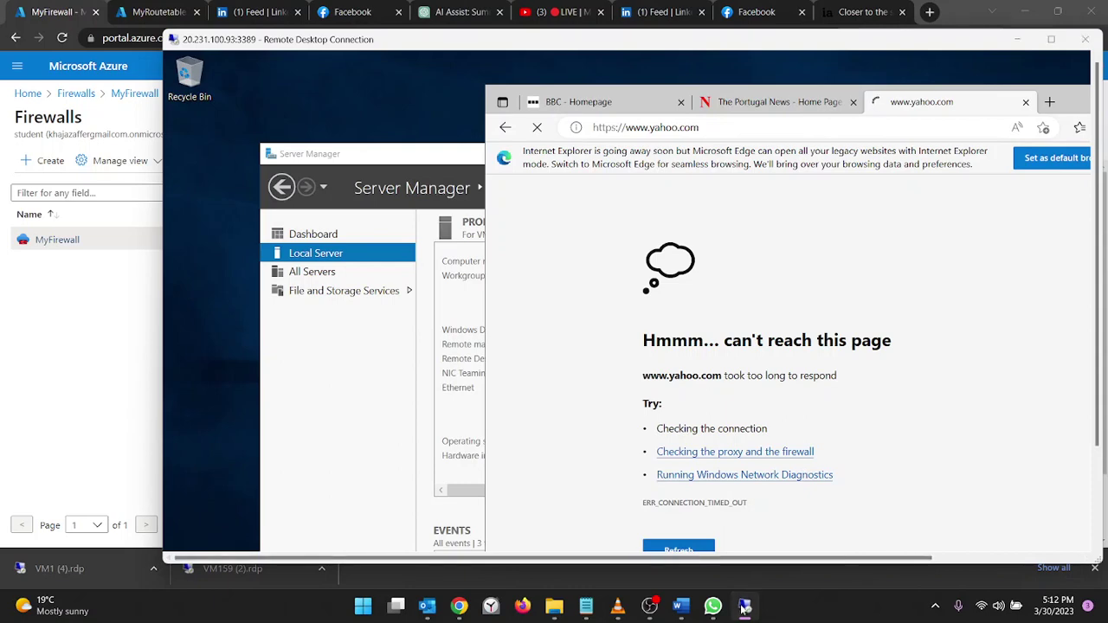
left_click(744, 606)
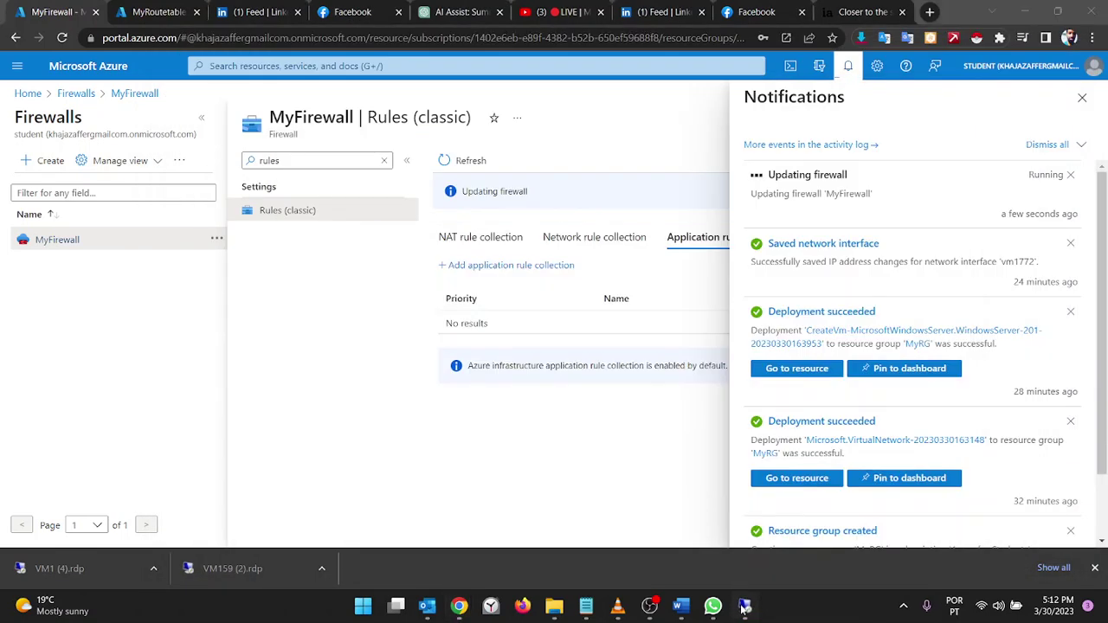
left_click(623, 107)
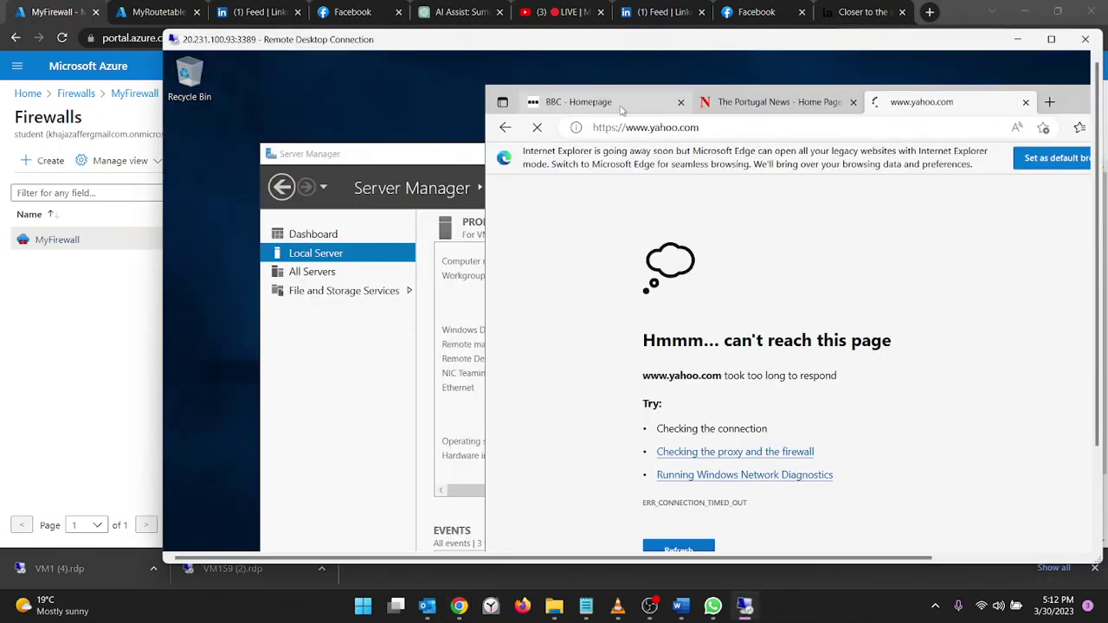
left_click(684, 127)
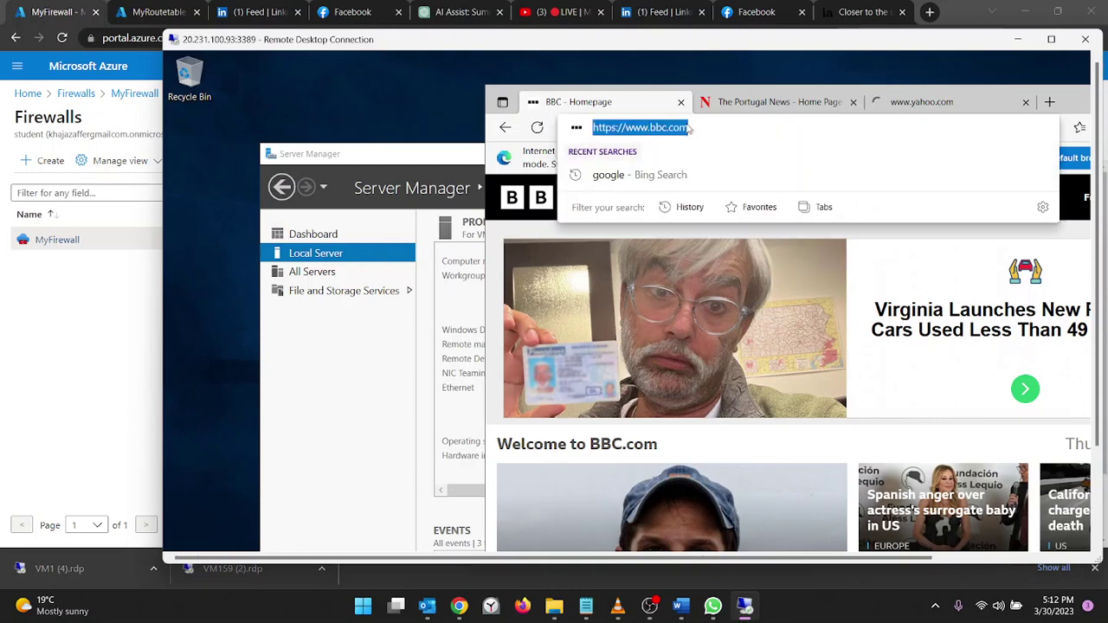
key("Return")
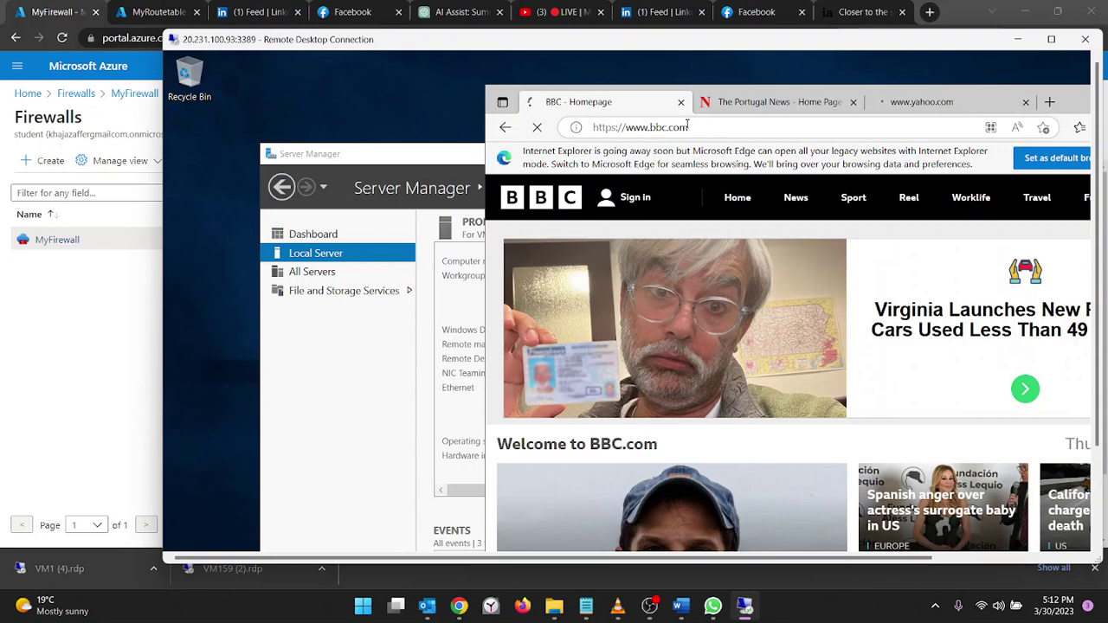
left_click(117, 299)
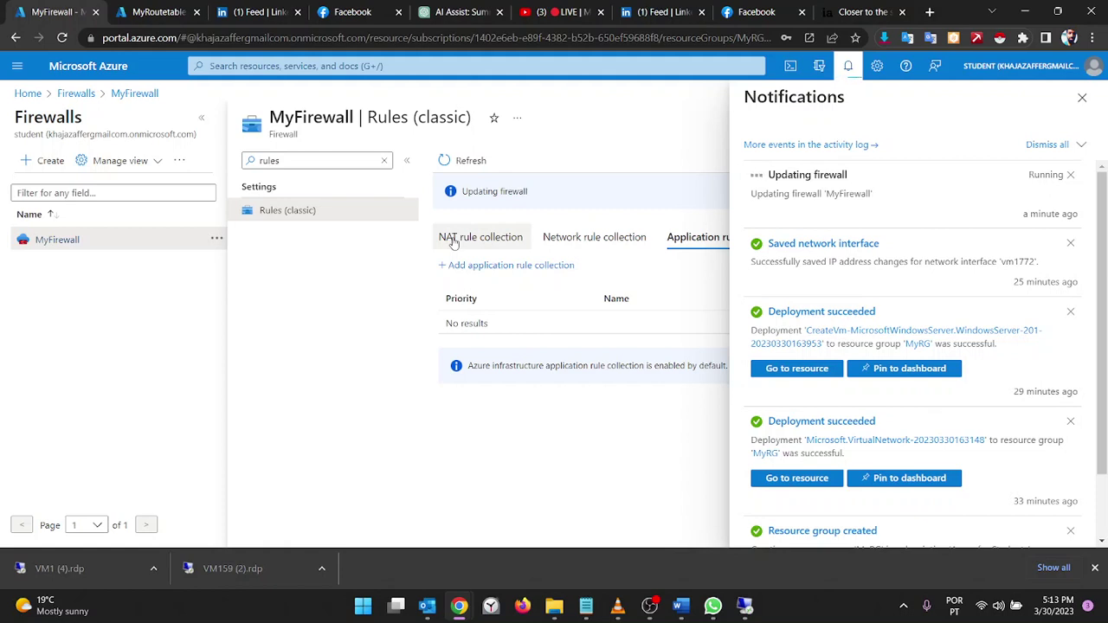
left_click(733, 617)
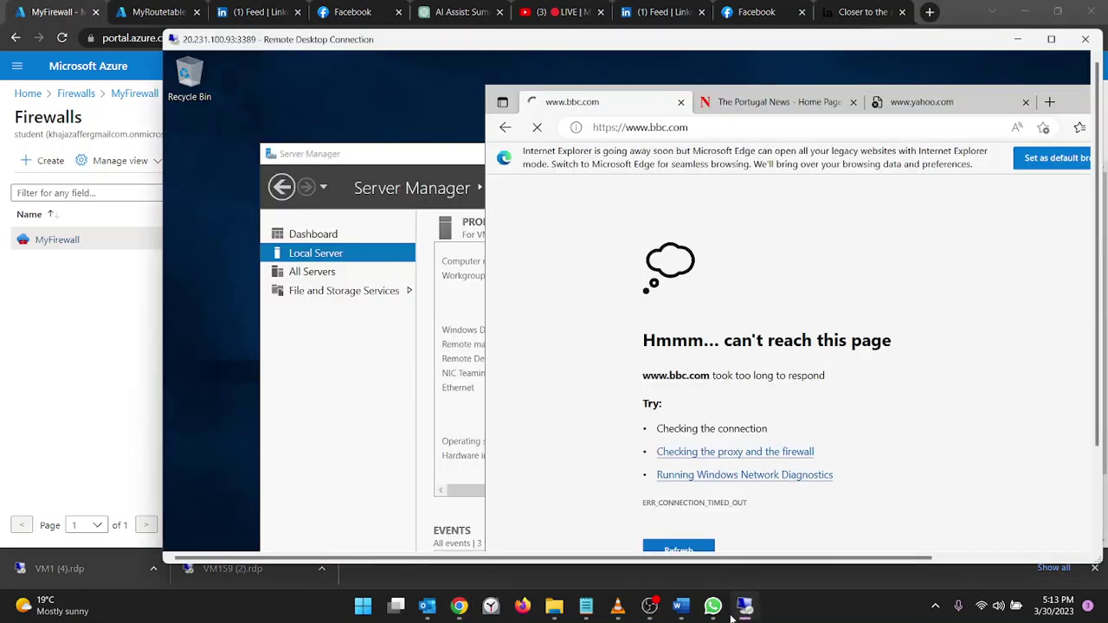
left_click(753, 607)
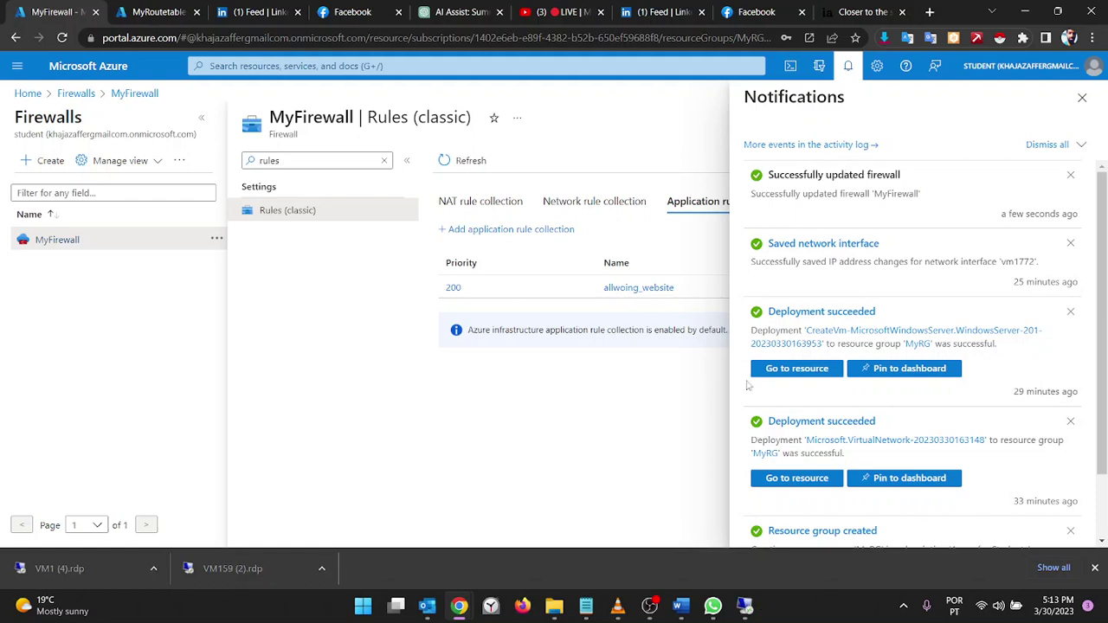
left_click(742, 608)
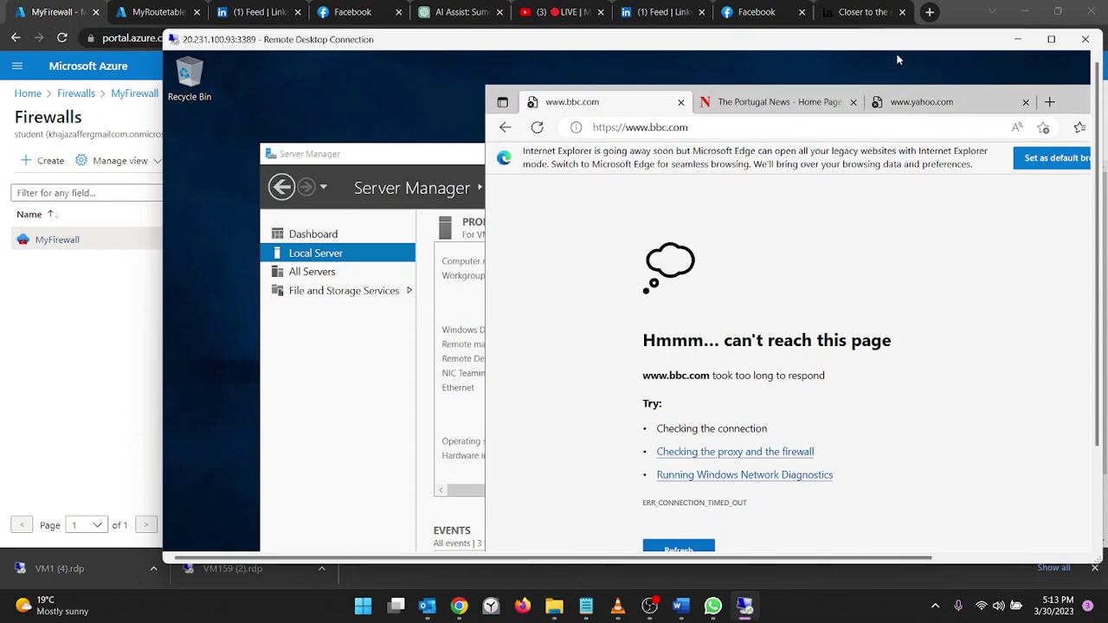
double_click(927, 45)
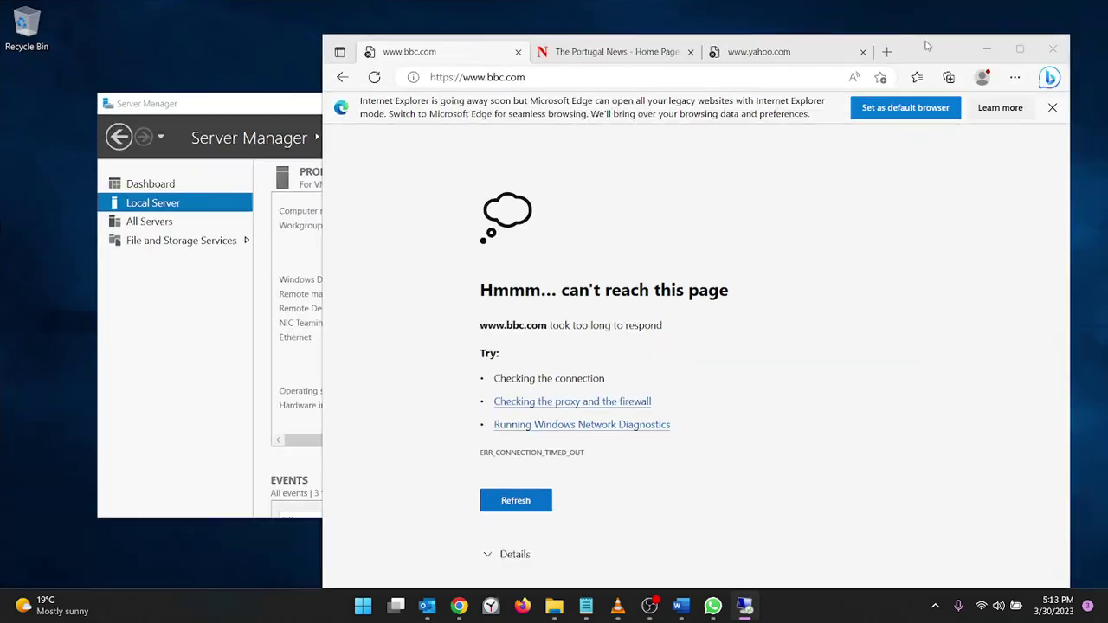
left_click(549, 82)
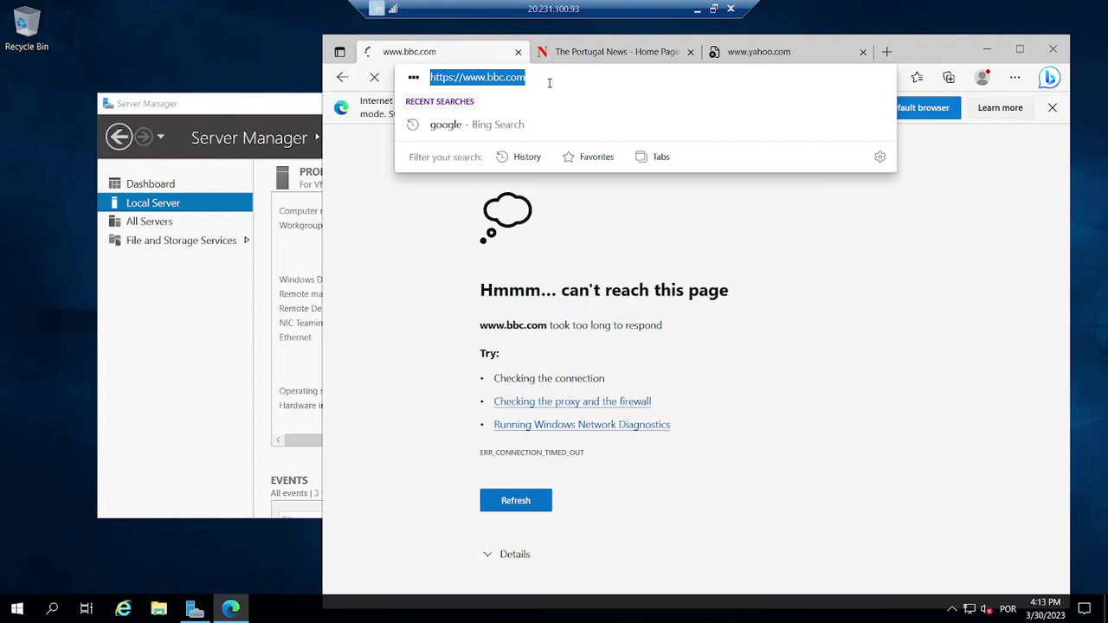
key("Return")
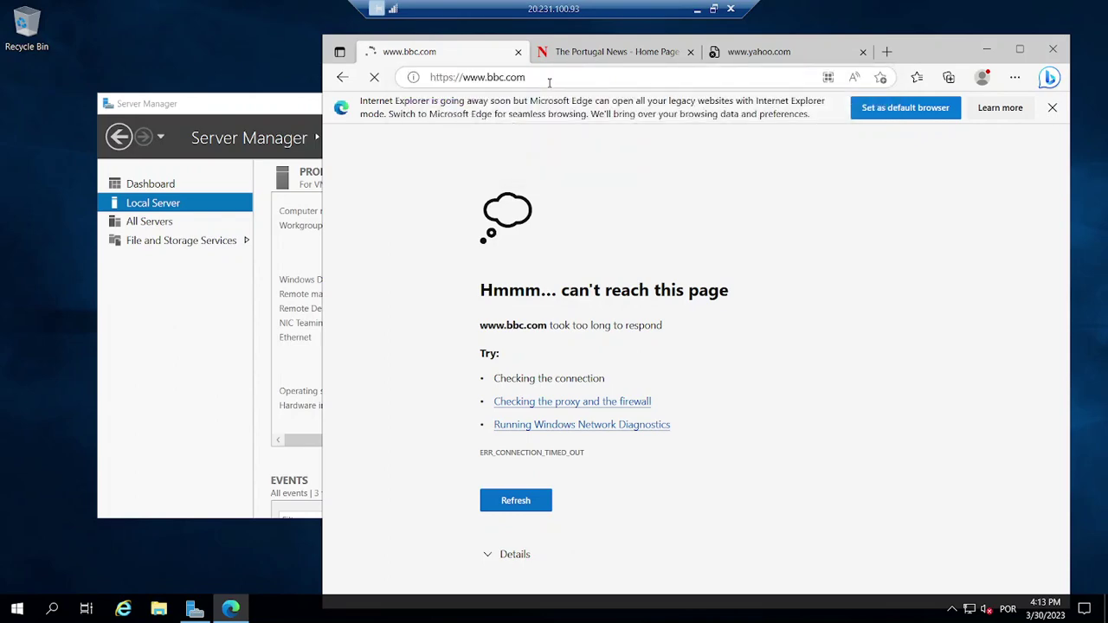
left_click(588, 52)
left_click(578, 76)
key("Return")
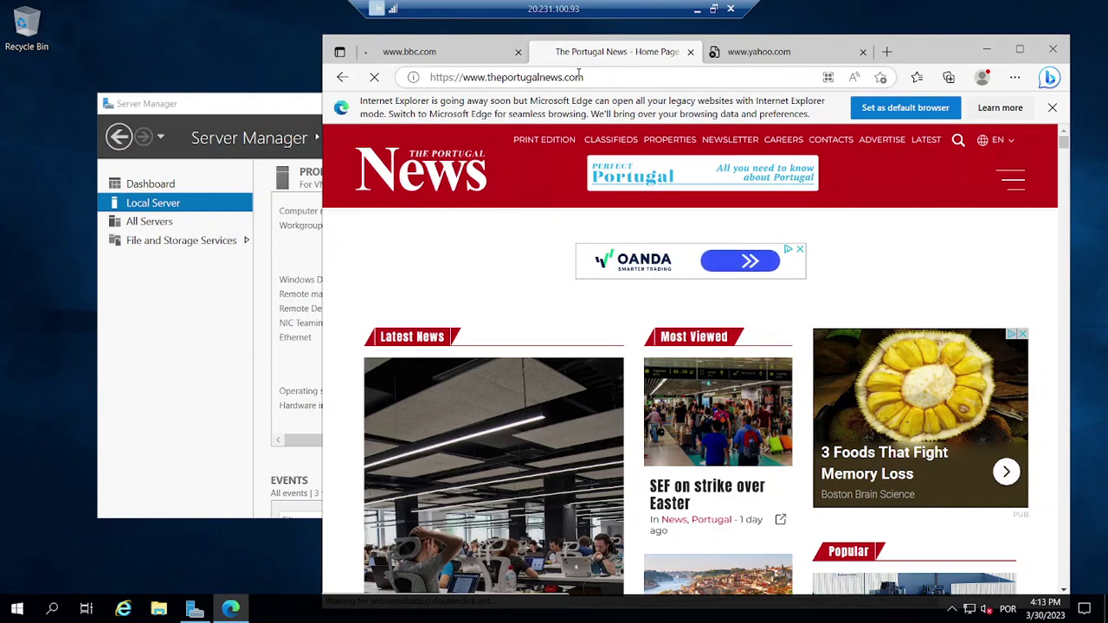
left_click(477, 55)
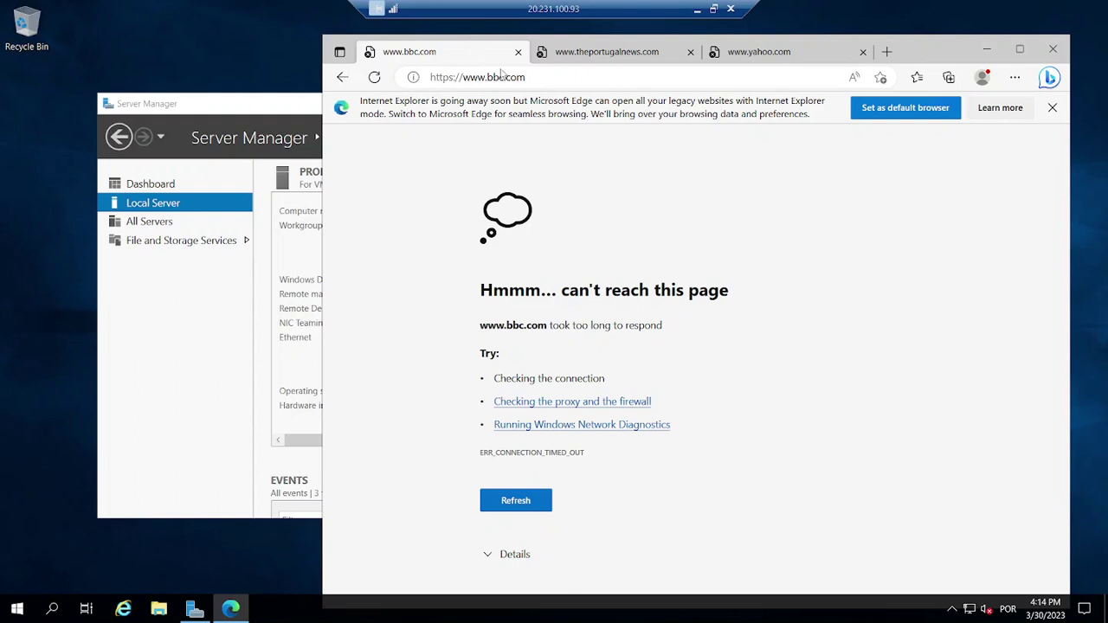
left_click(503, 73)
key("Return")
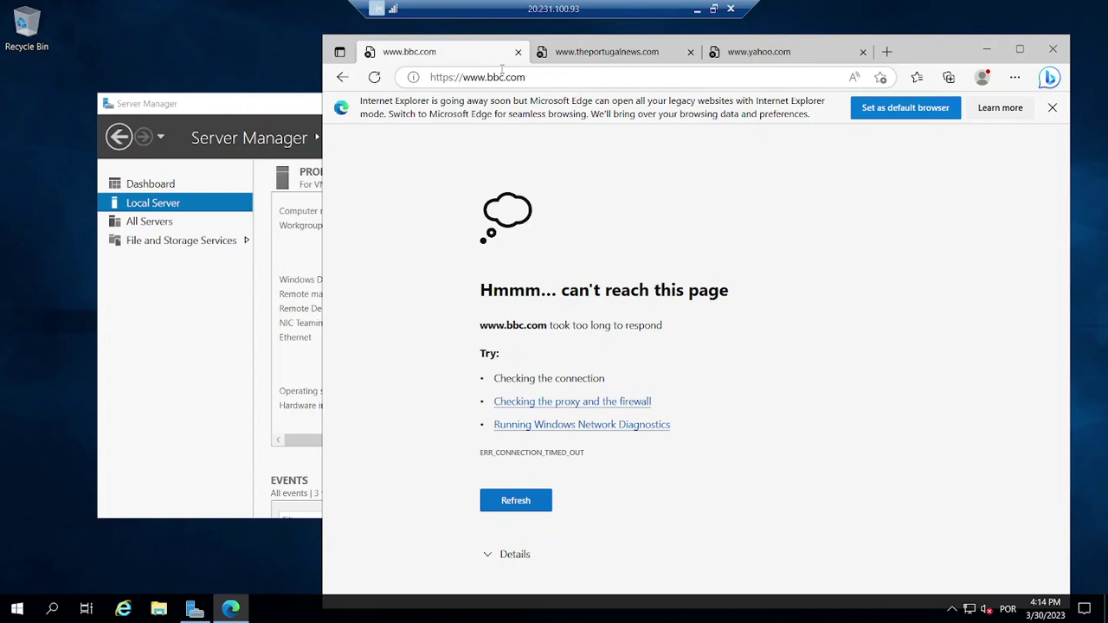
left_click(518, 78)
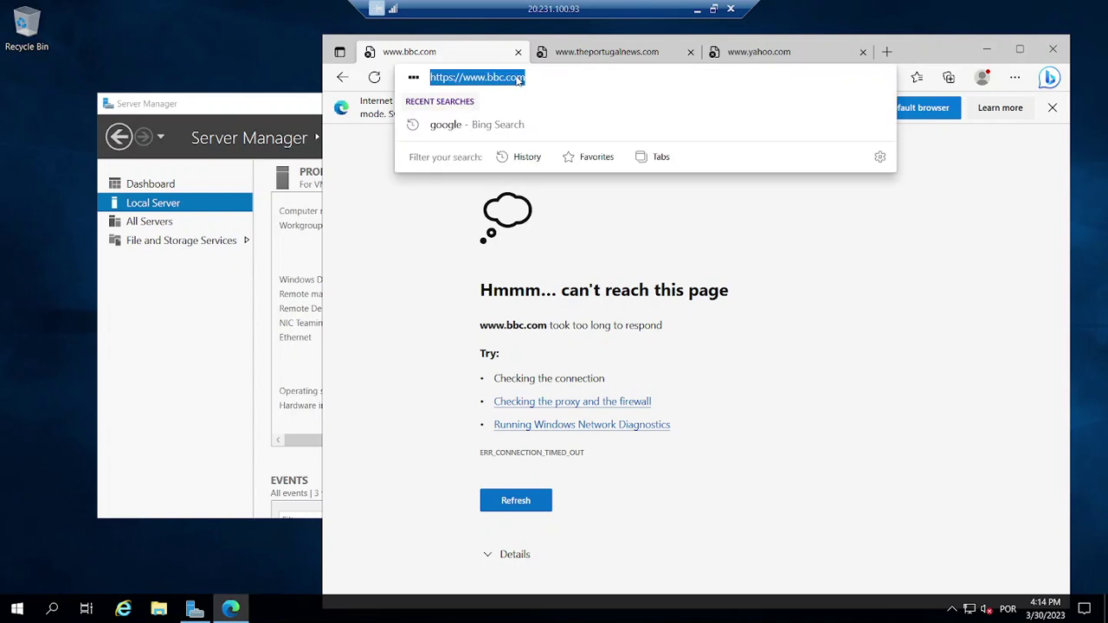
key("Return")
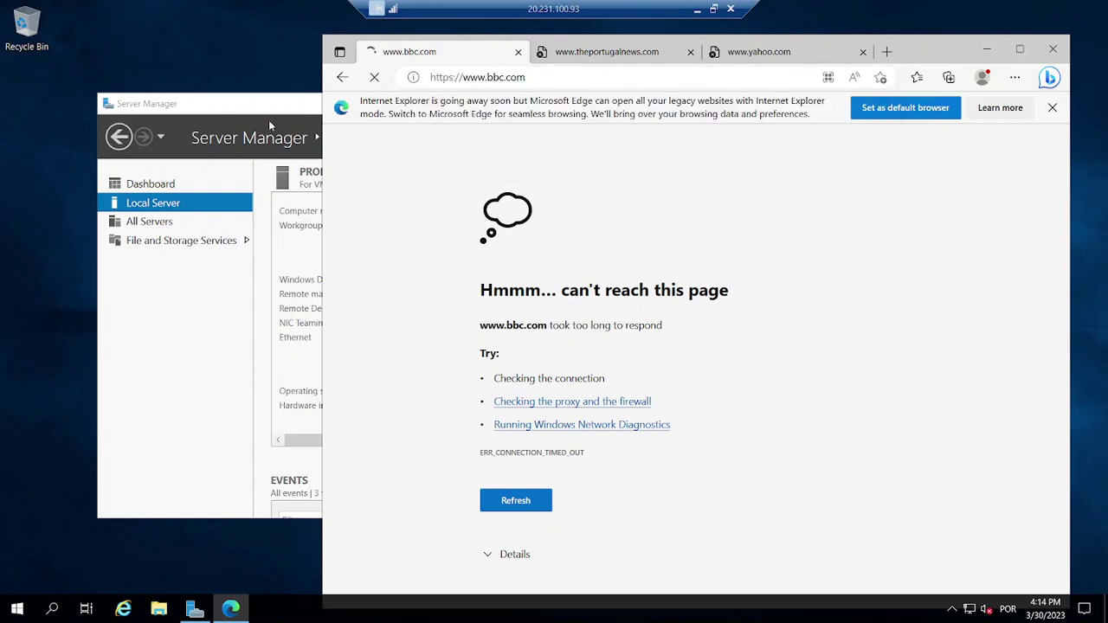
left_click(714, 9)
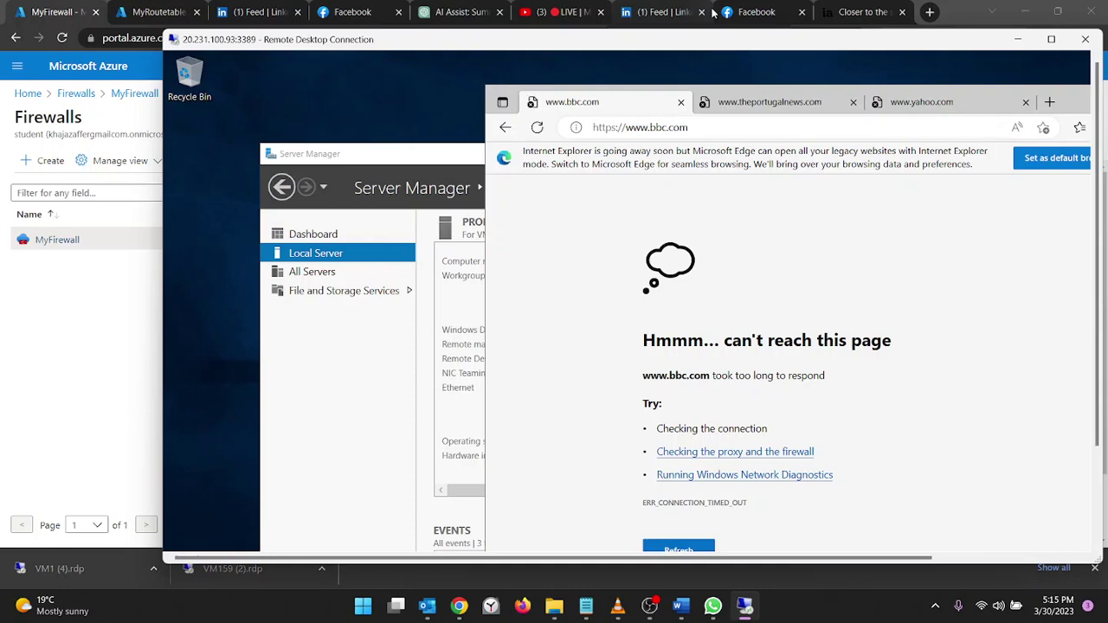
Retry bbc.com in the VM, then open the allwoing_website collection and inspect its rule's FQDNs
left_click(736, 132)
key("Return")
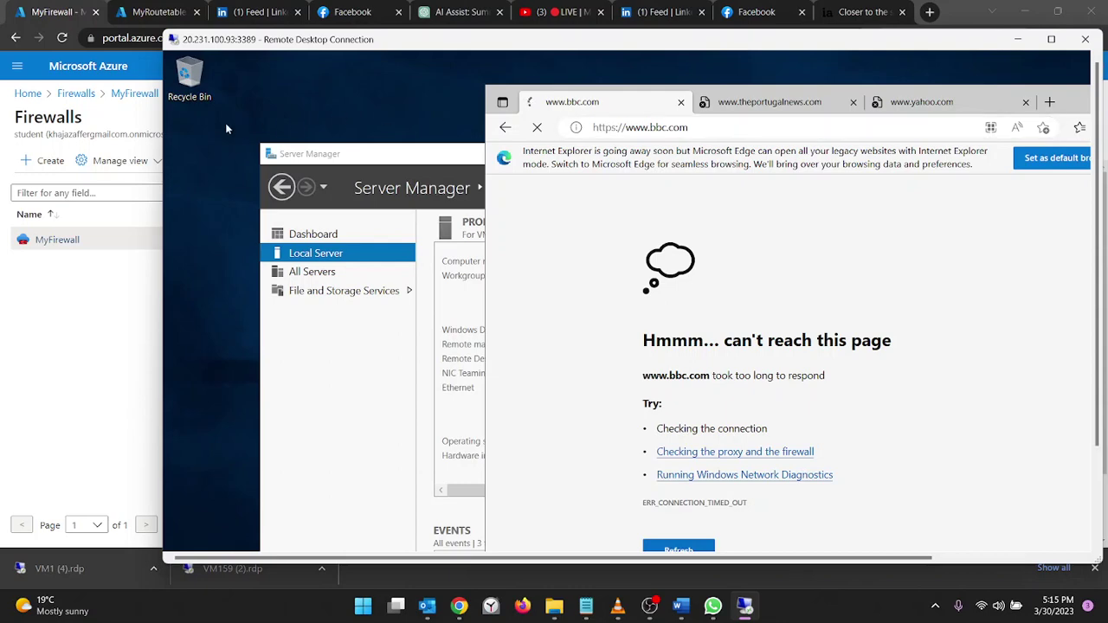
left_click(69, 246)
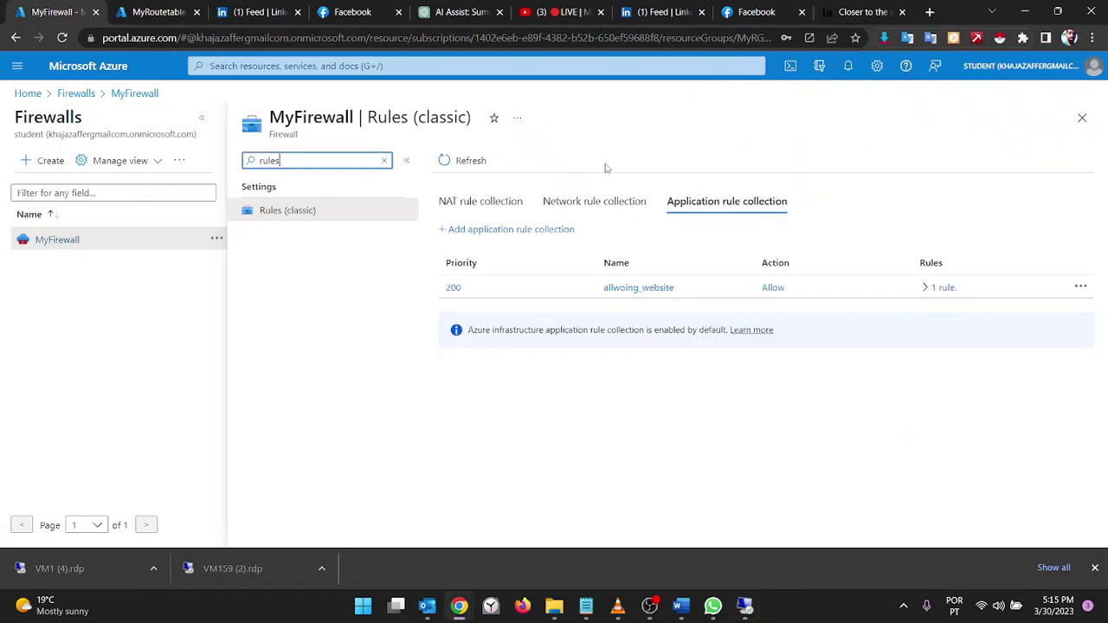
left_click(448, 290)
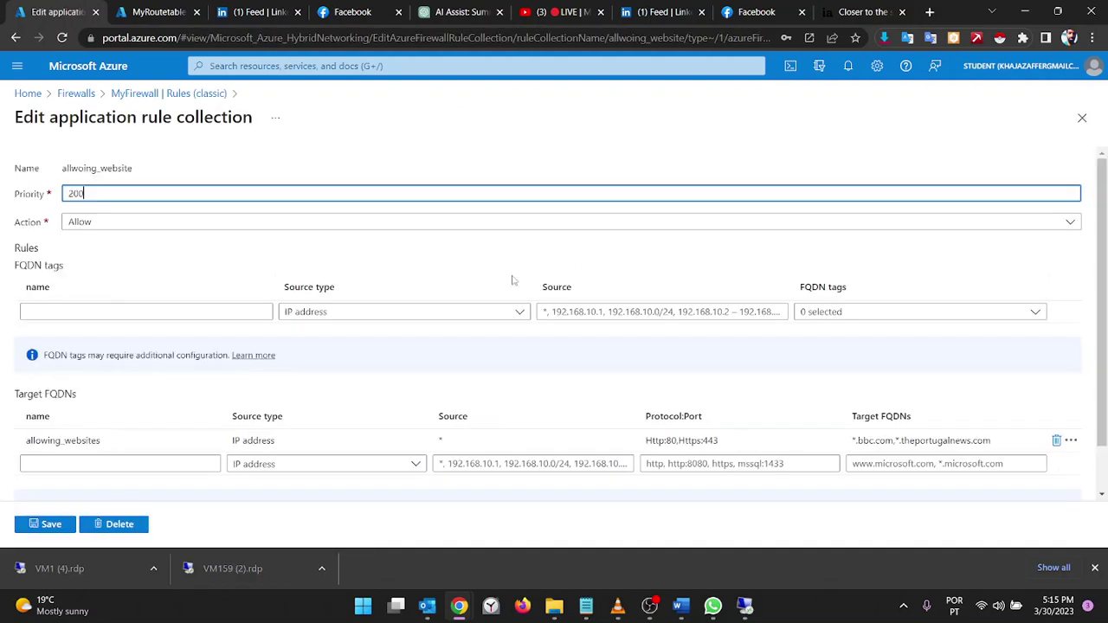
left_click(682, 441)
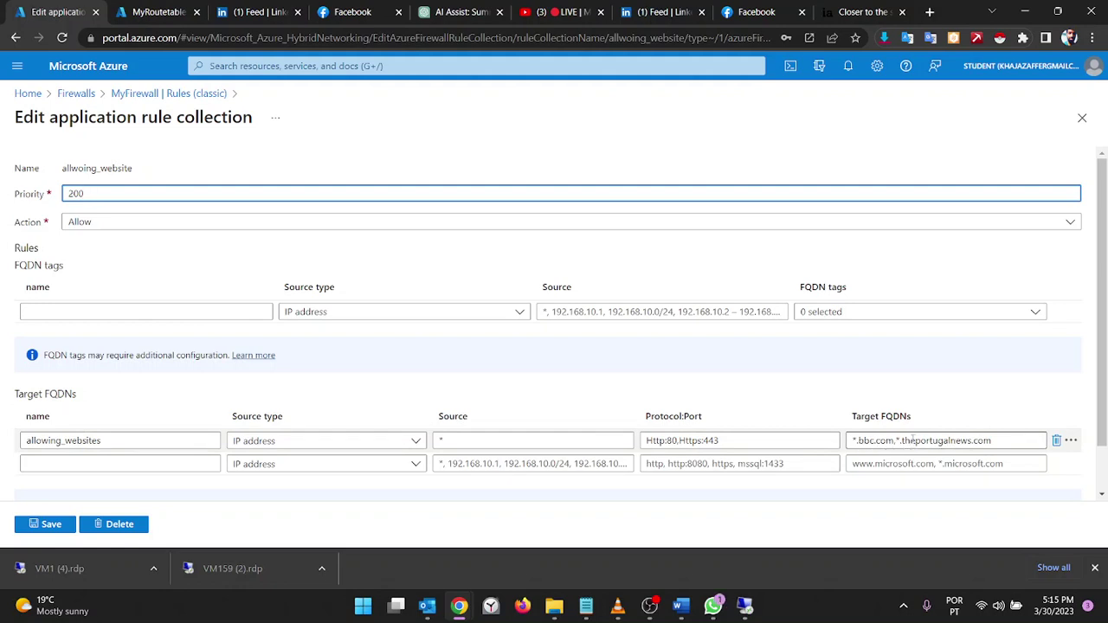
left_click(903, 441)
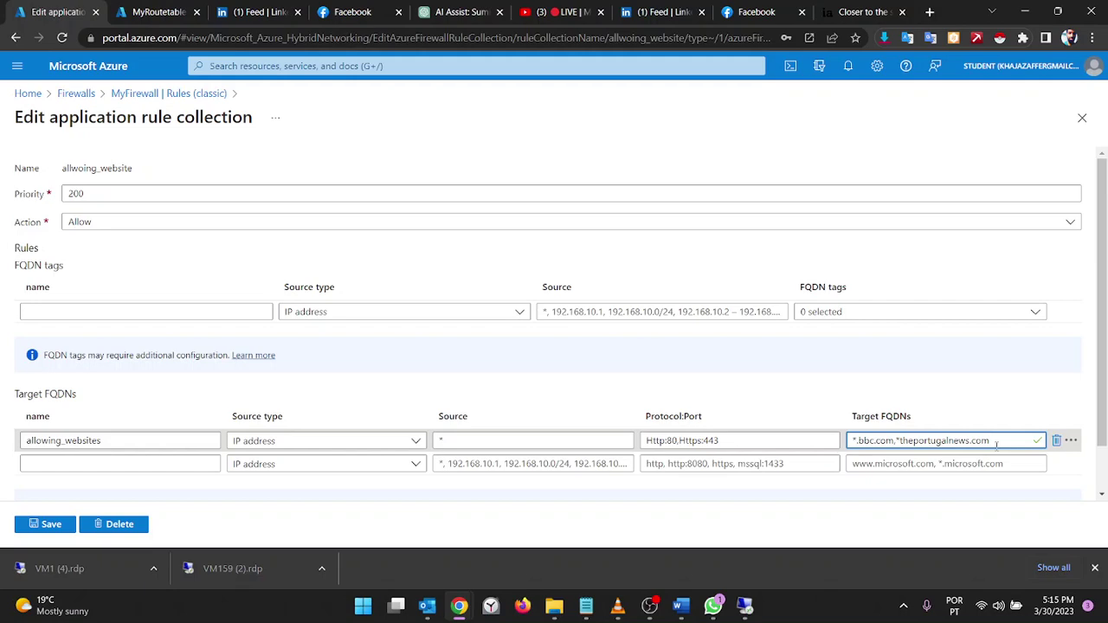
left_click(798, 373)
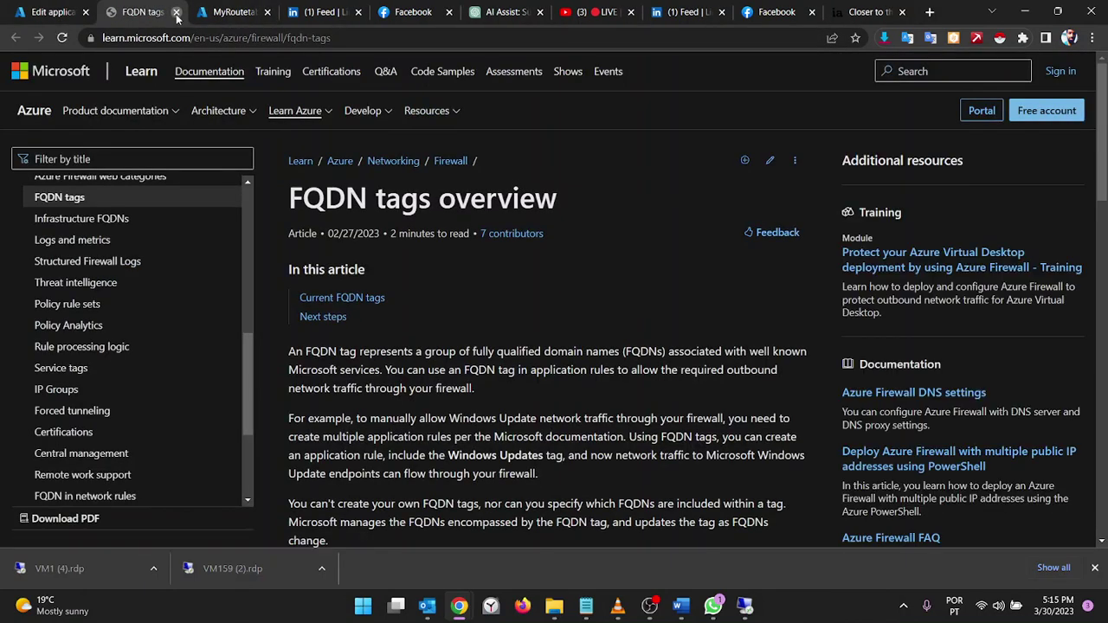
left_click(176, 11)
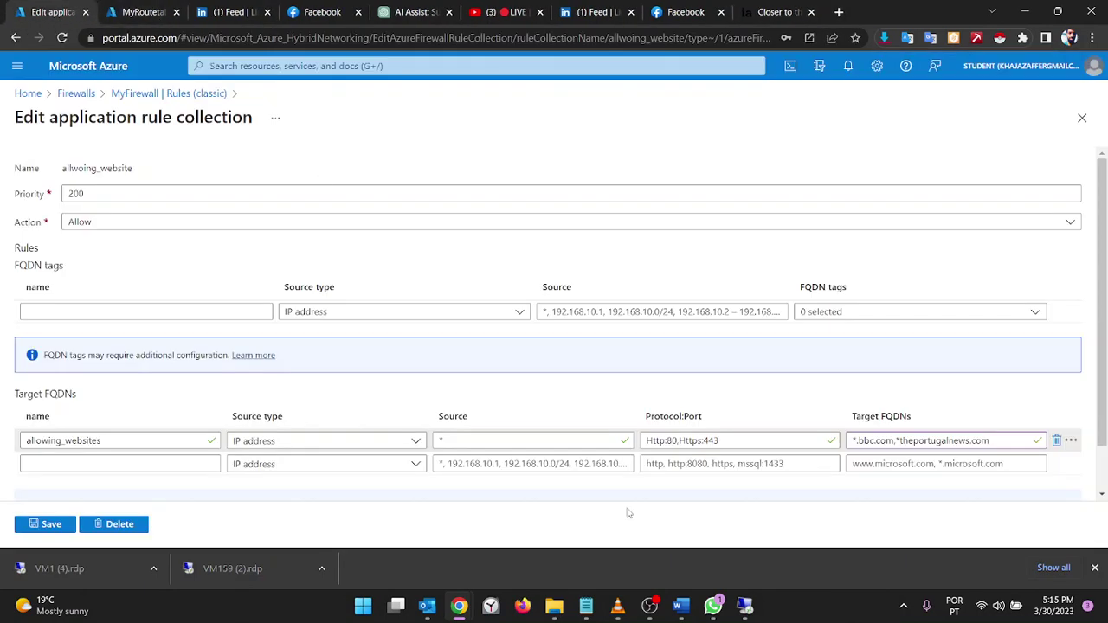
After another bbc.com retry, replace priority 200 with 101 and save the collection
left_click(745, 605)
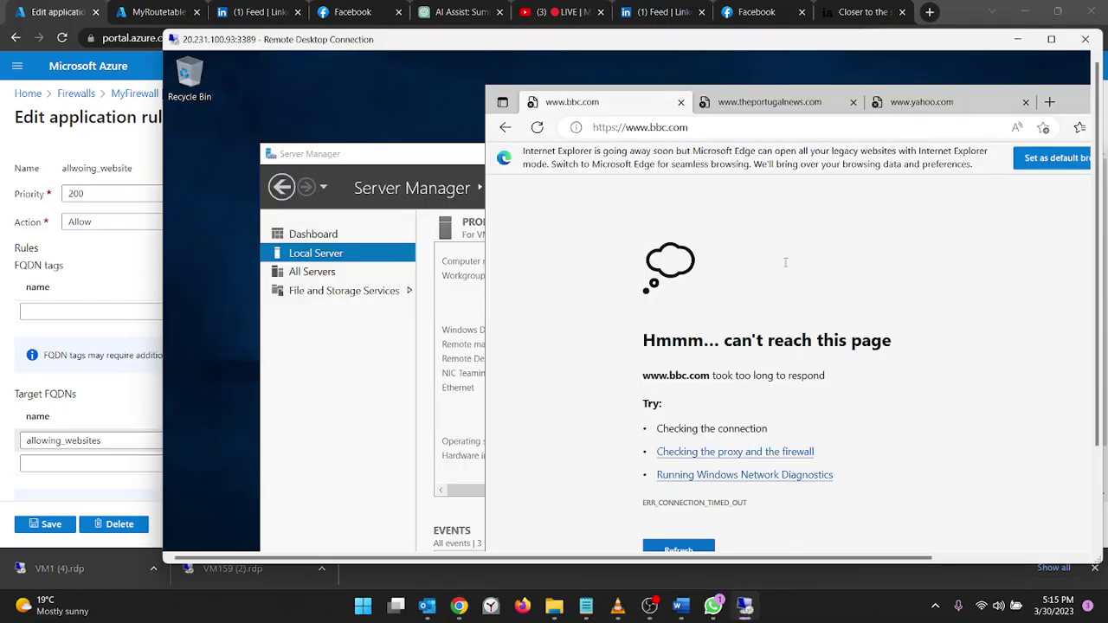
left_click(714, 130)
key("Return")
left_click(114, 195)
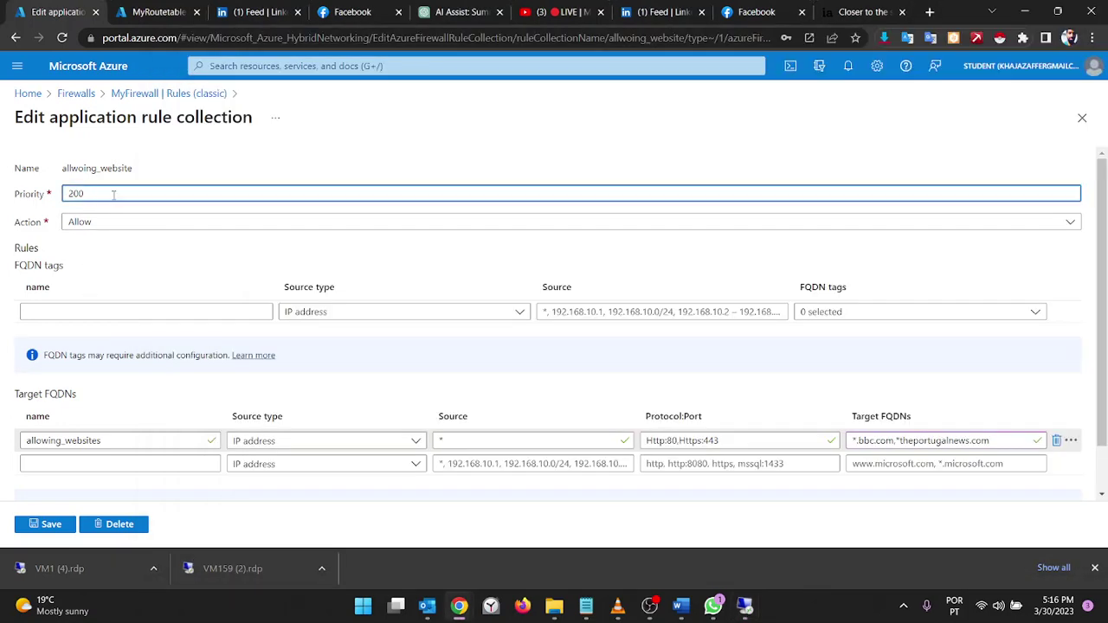
key("BackSpace")
key("BackSpace")
key("BackSpace")
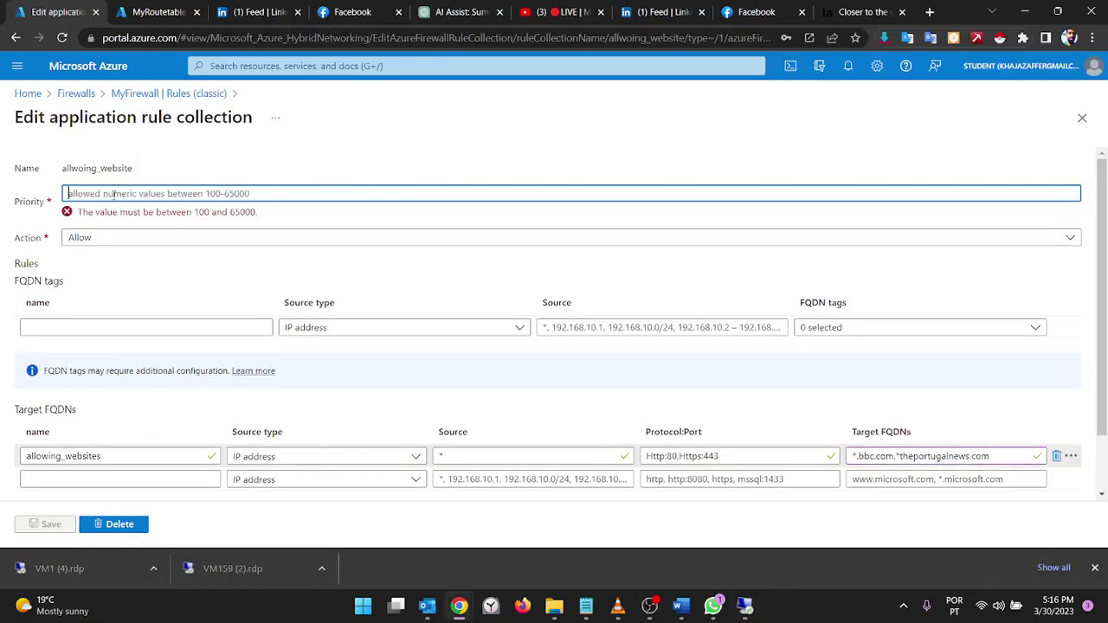
type("101")
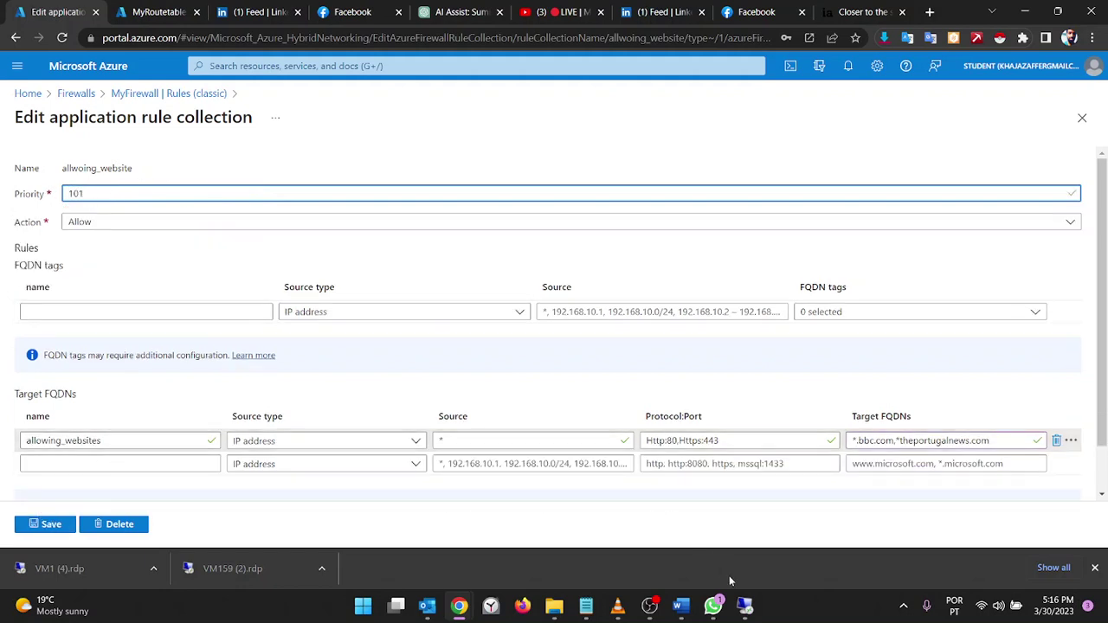
left_click(745, 604)
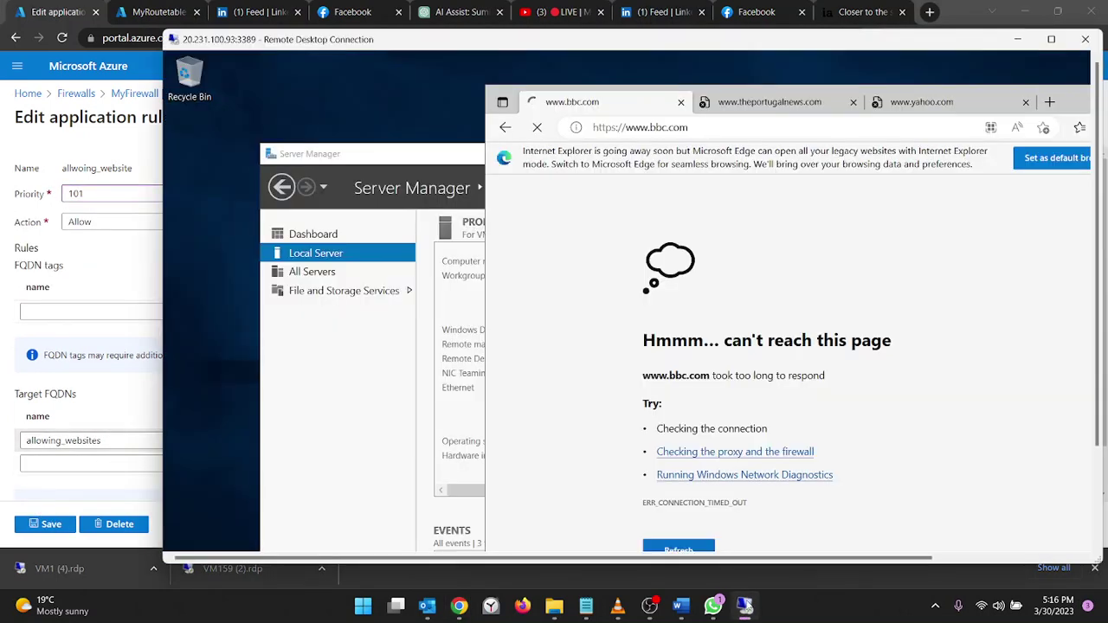
left_click(745, 604)
left_click(62, 525)
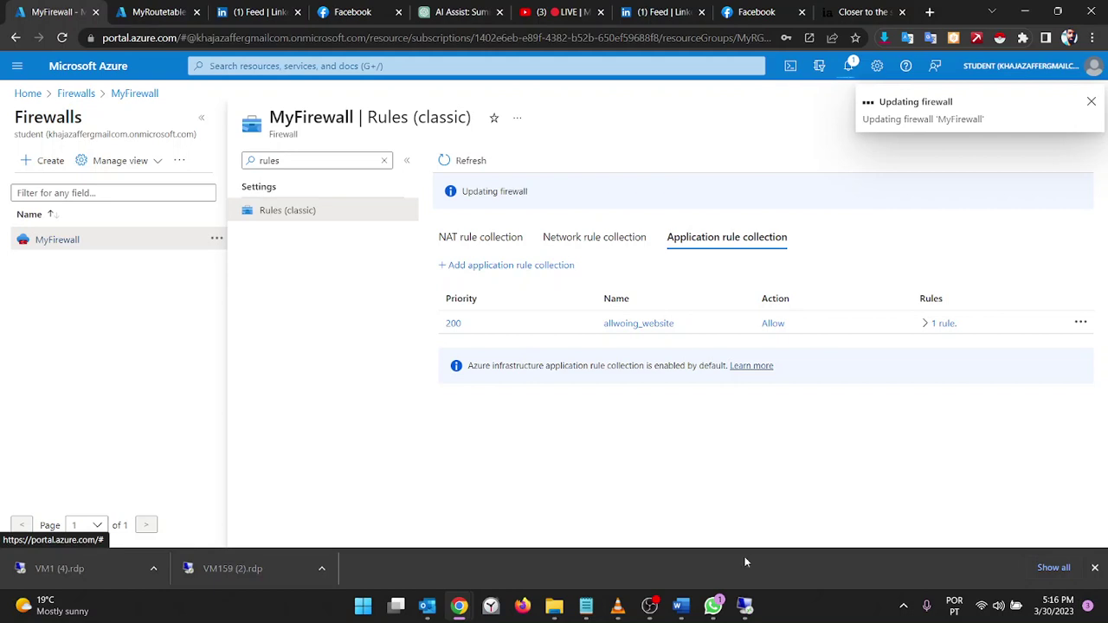
left_click(745, 604)
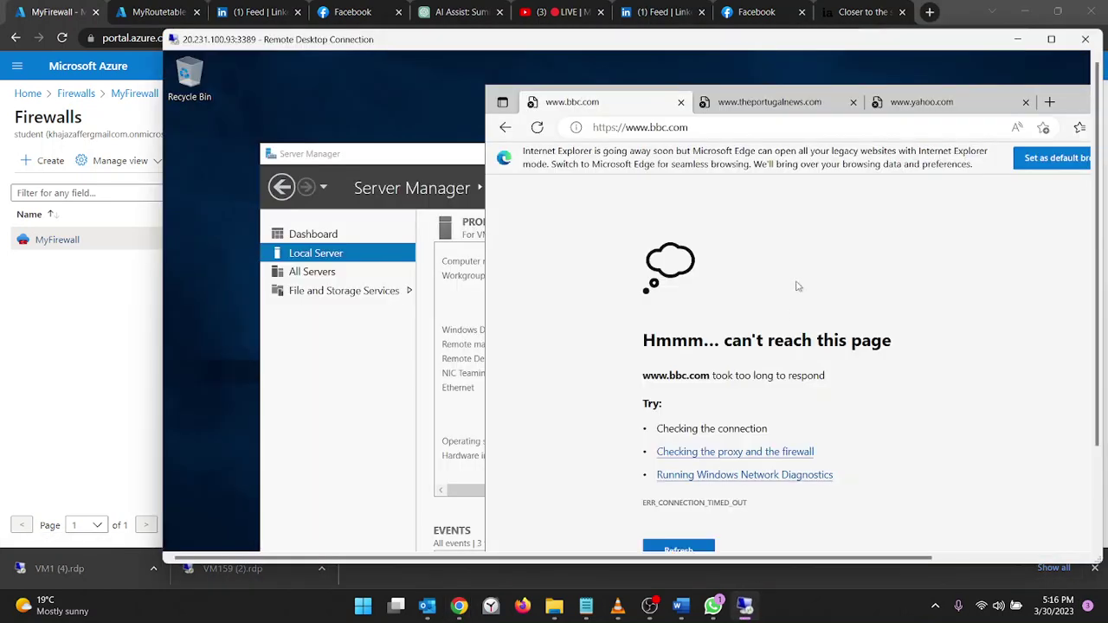
left_click(781, 131)
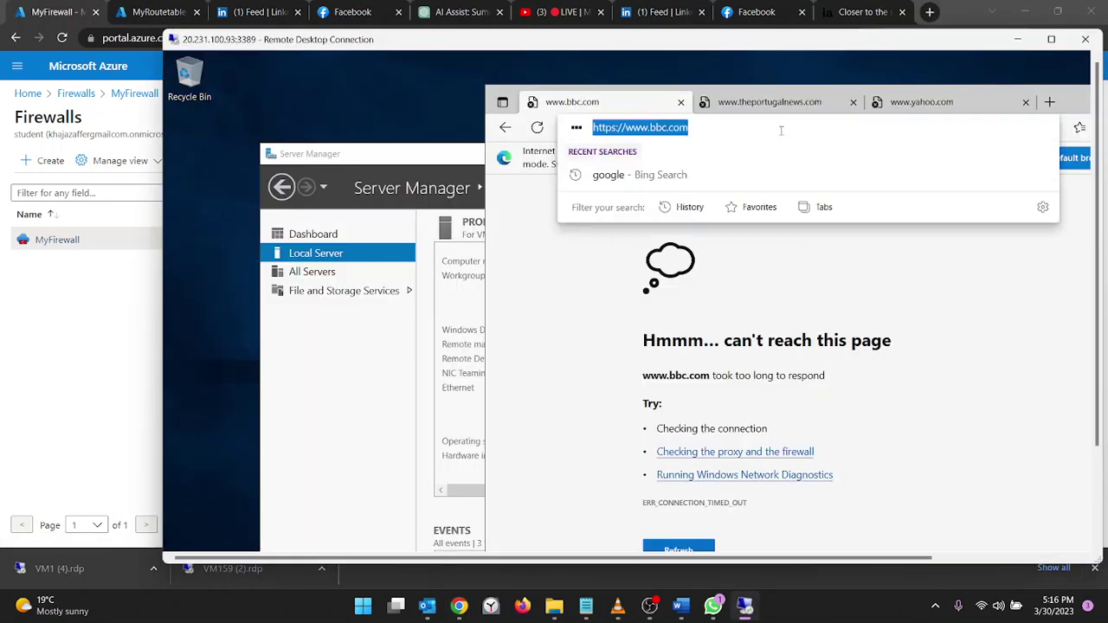
key("Return")
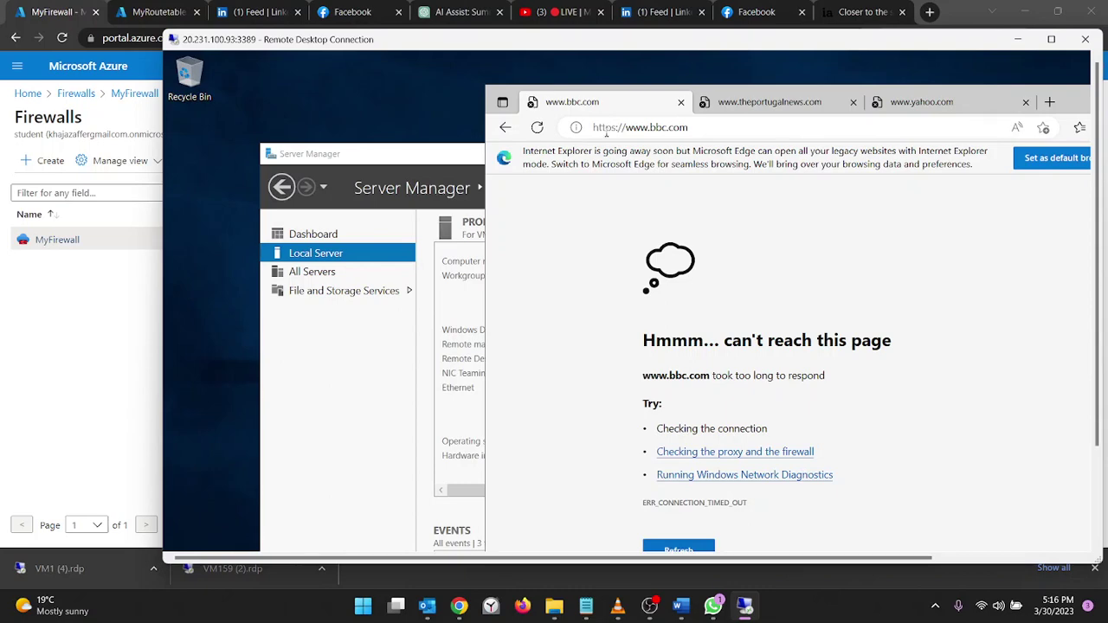
Check notifications for the firewall update, recheck the collection's priority, and return to Firewalls
left_click(119, 305)
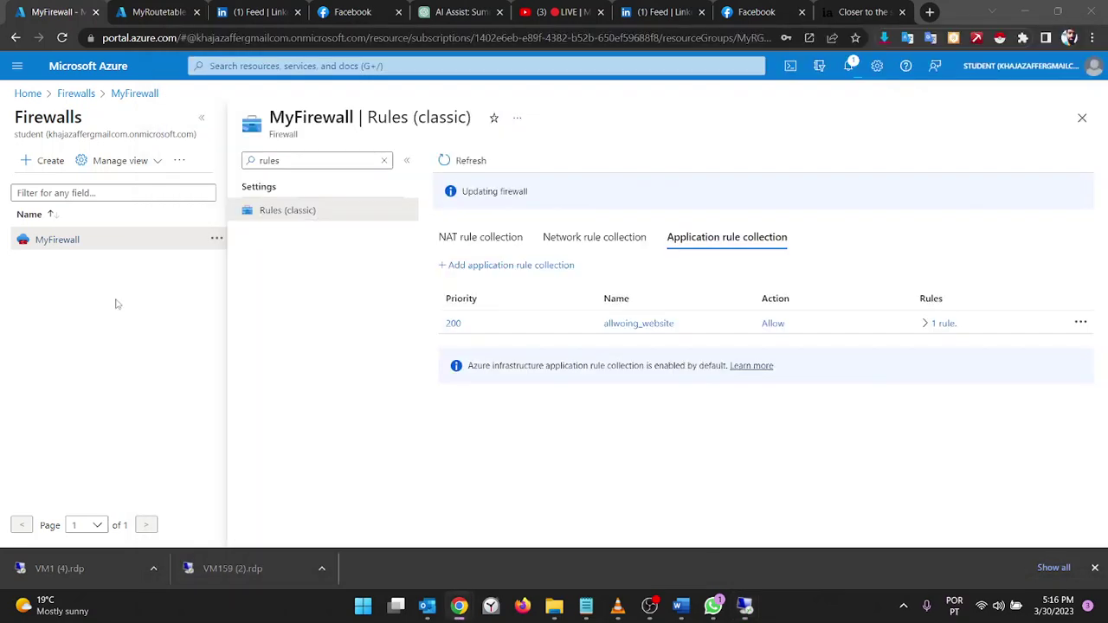
left_click(849, 67)
left_click(849, 66)
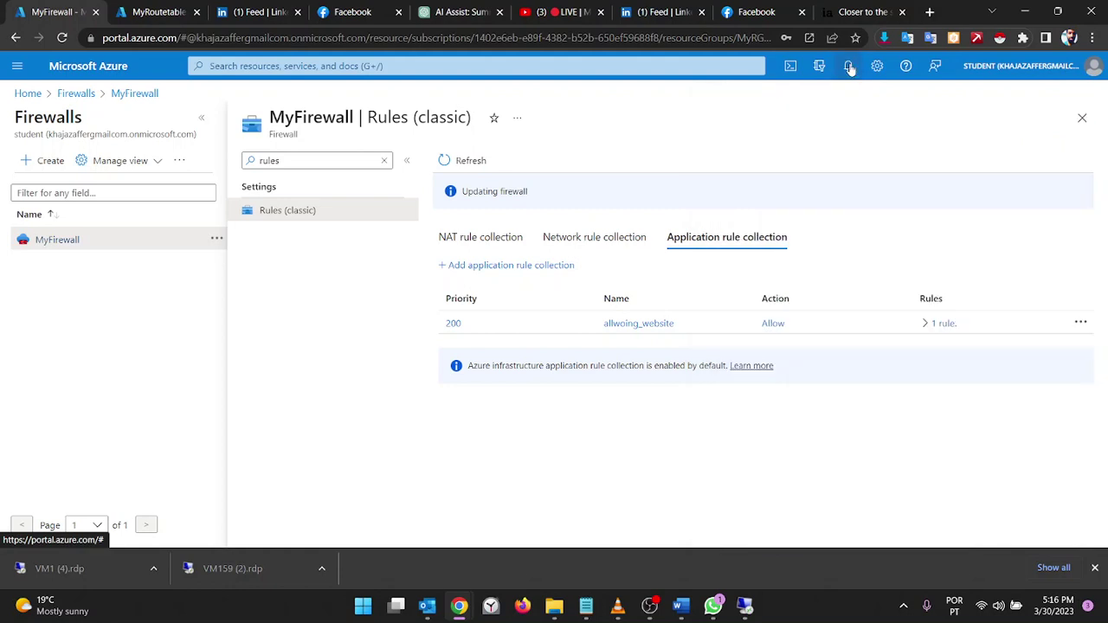
left_click(850, 67)
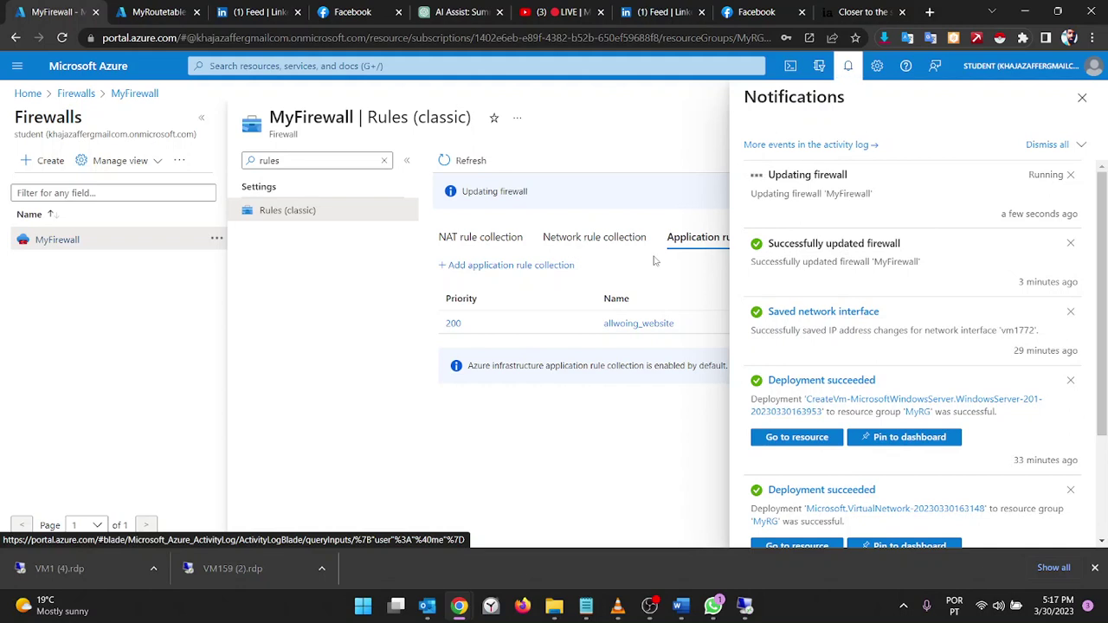
left_click(449, 325)
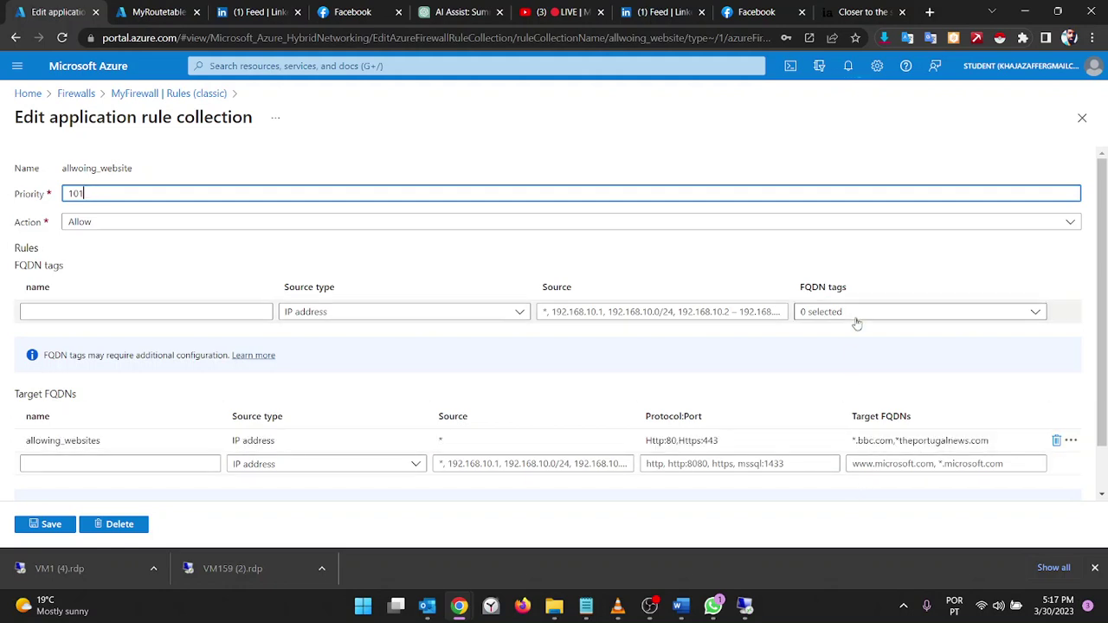
left_click(76, 95)
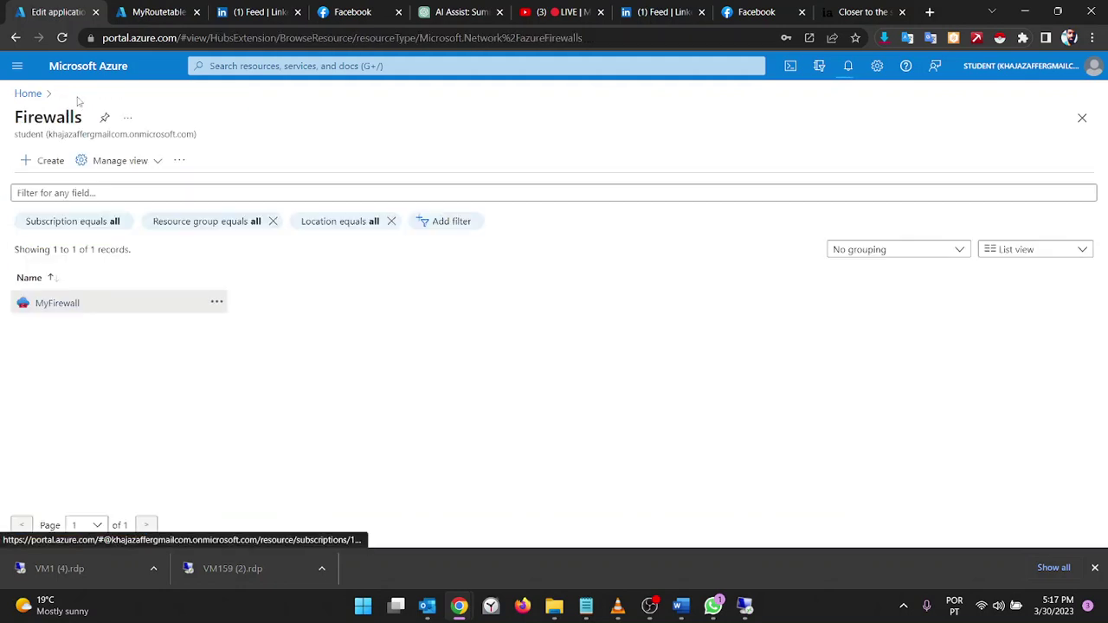
From the Azure home page, check the update notification, retry bbc.com in the VM, then open Firewalls
left_click(28, 94)
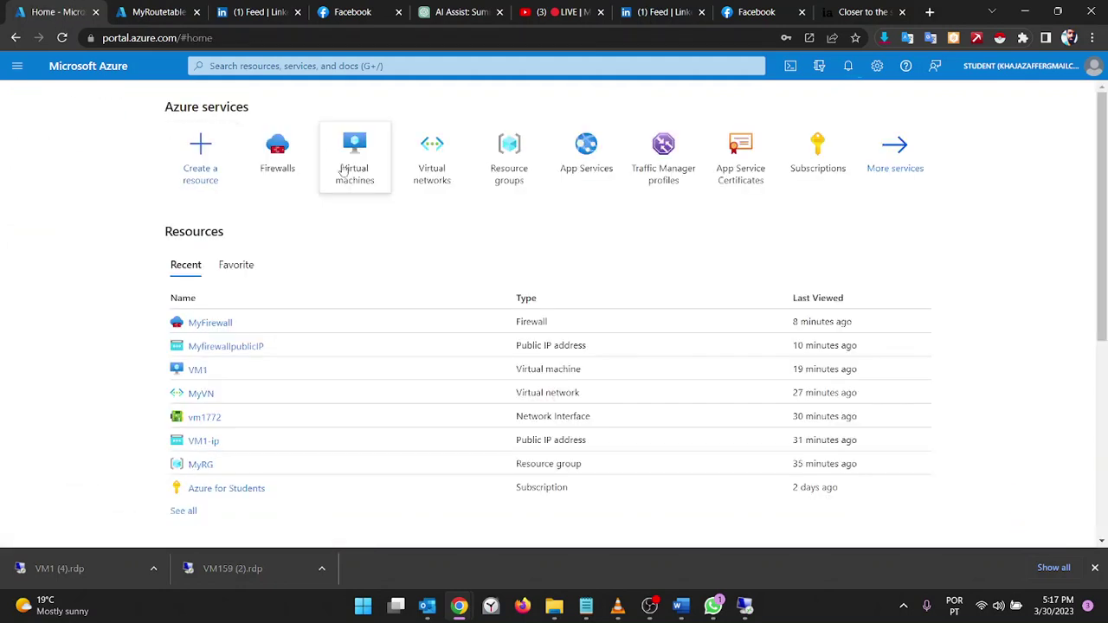
left_click(851, 74)
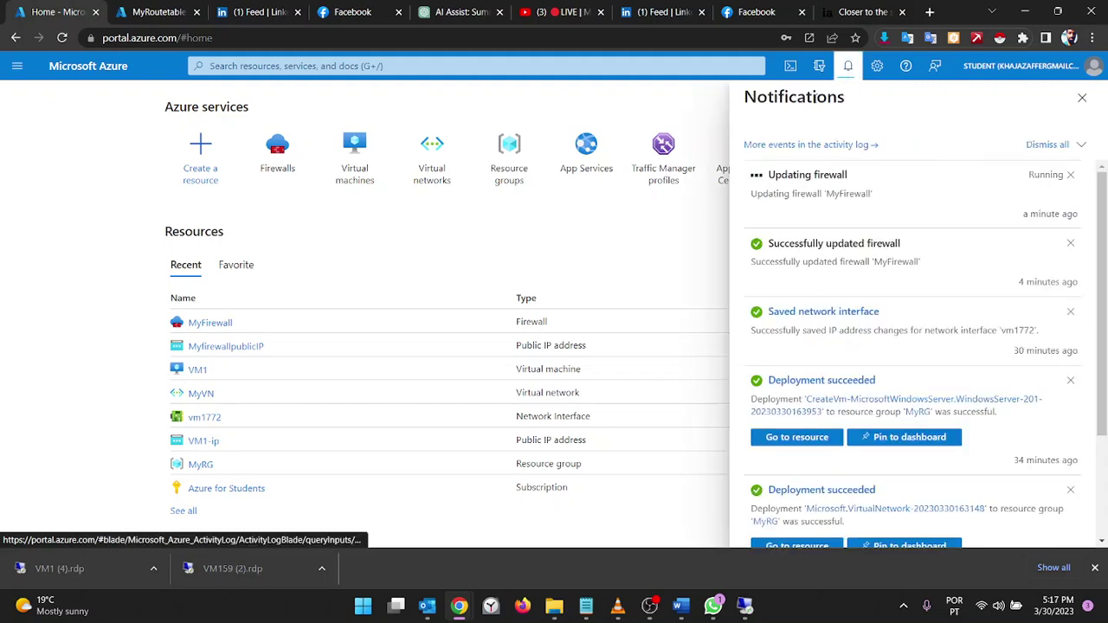
left_click(745, 606)
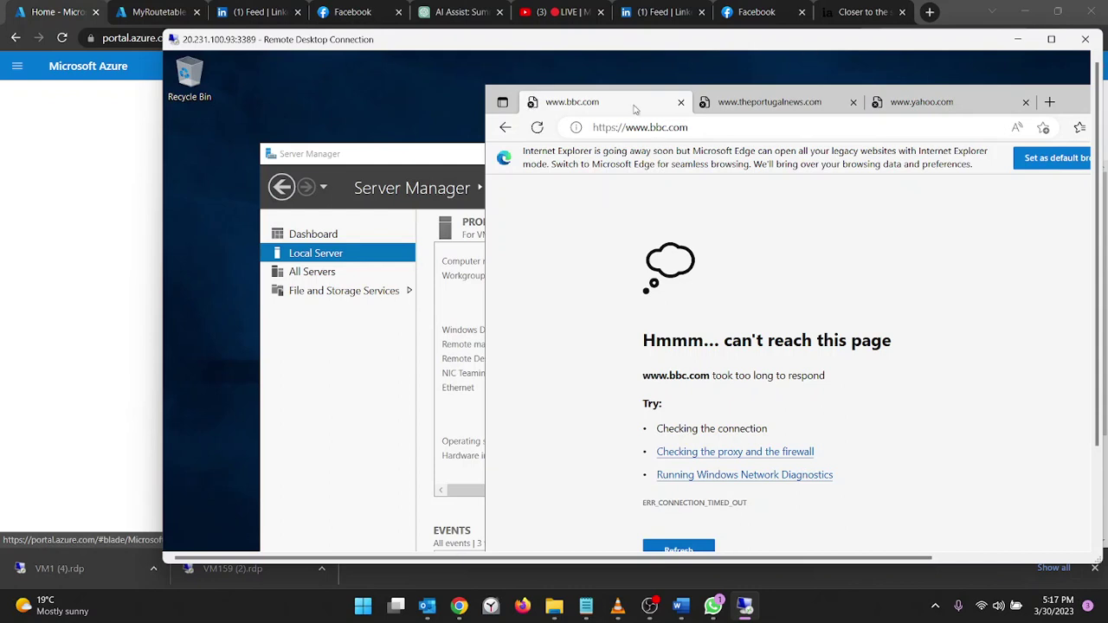
left_click(539, 127)
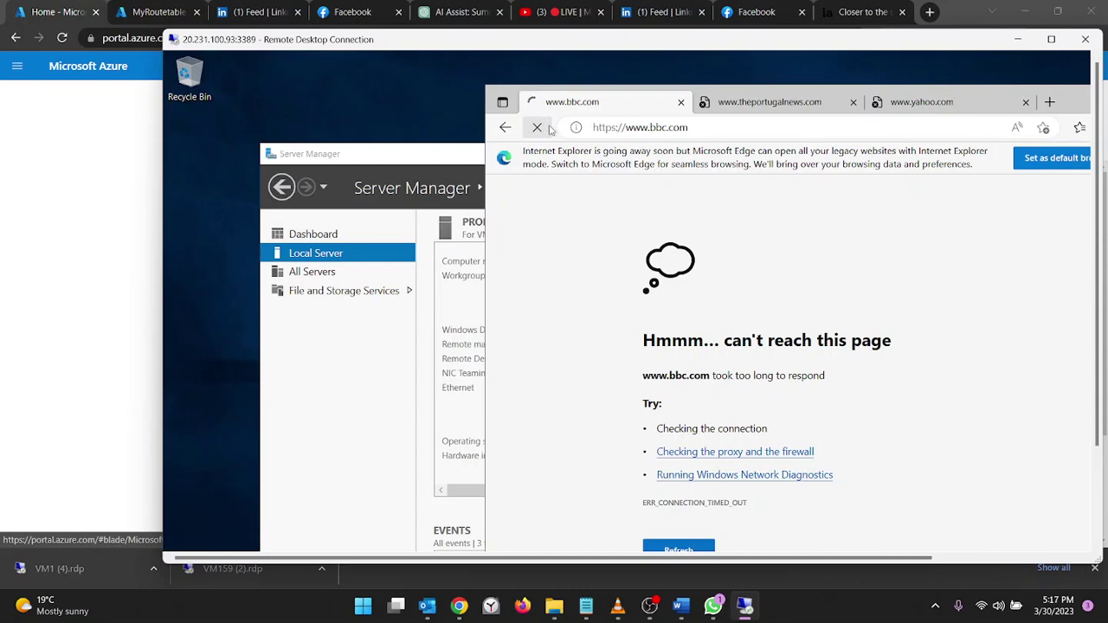
left_click(108, 199)
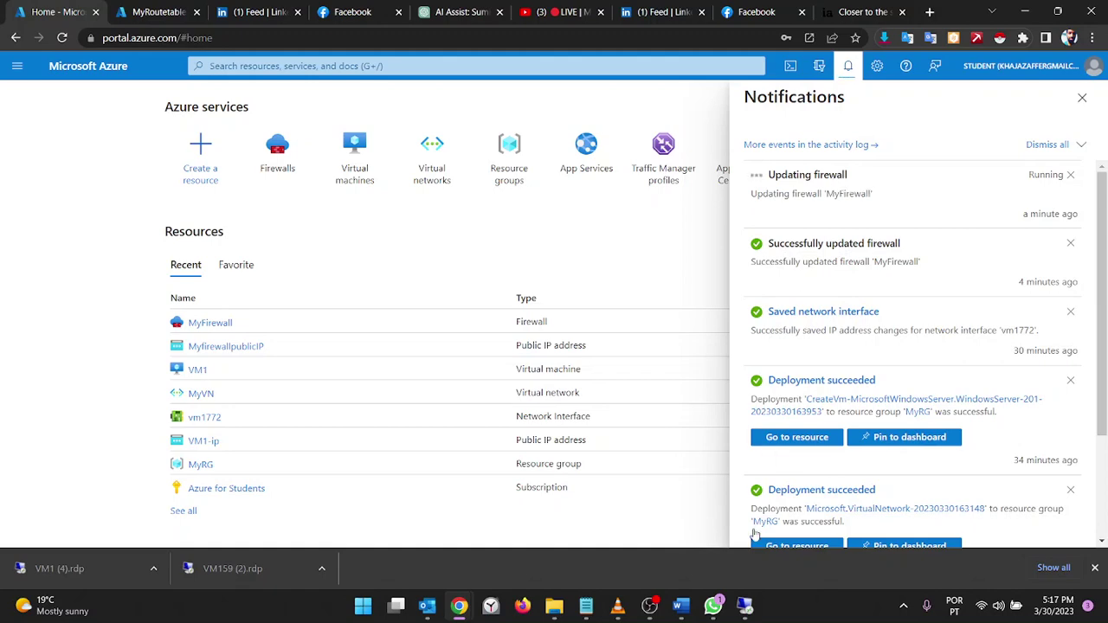
left_click(750, 610)
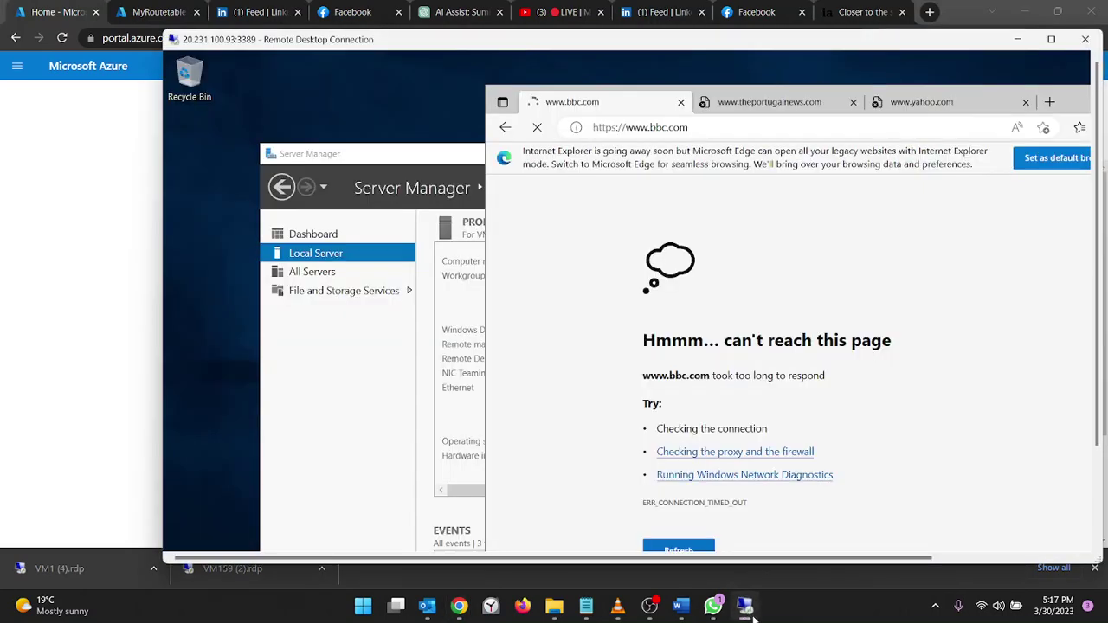
left_click(750, 611)
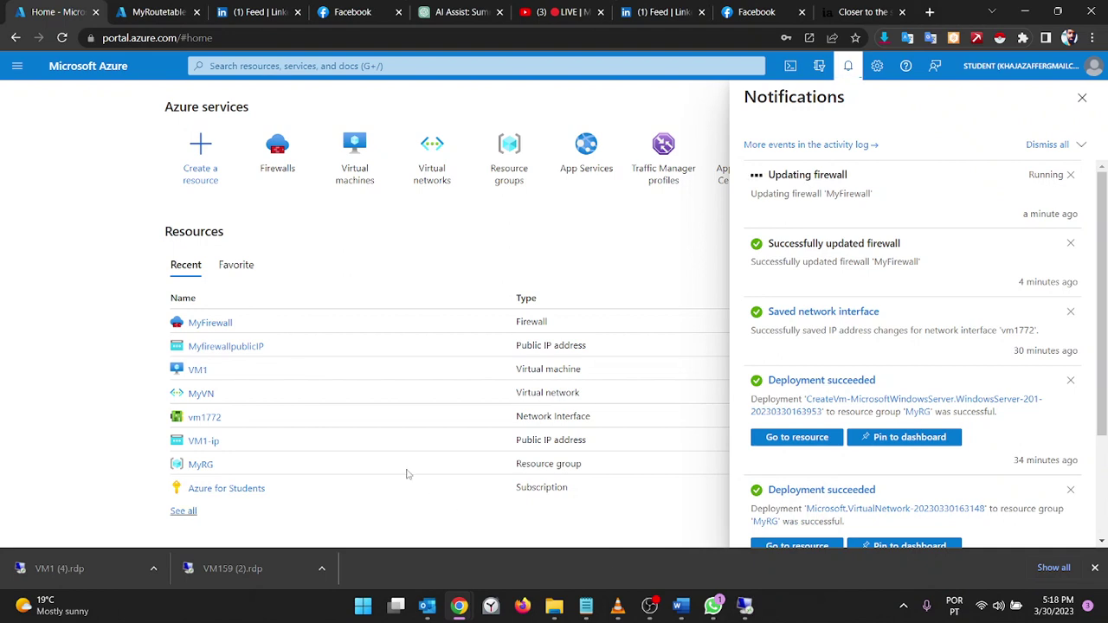
left_click(266, 165)
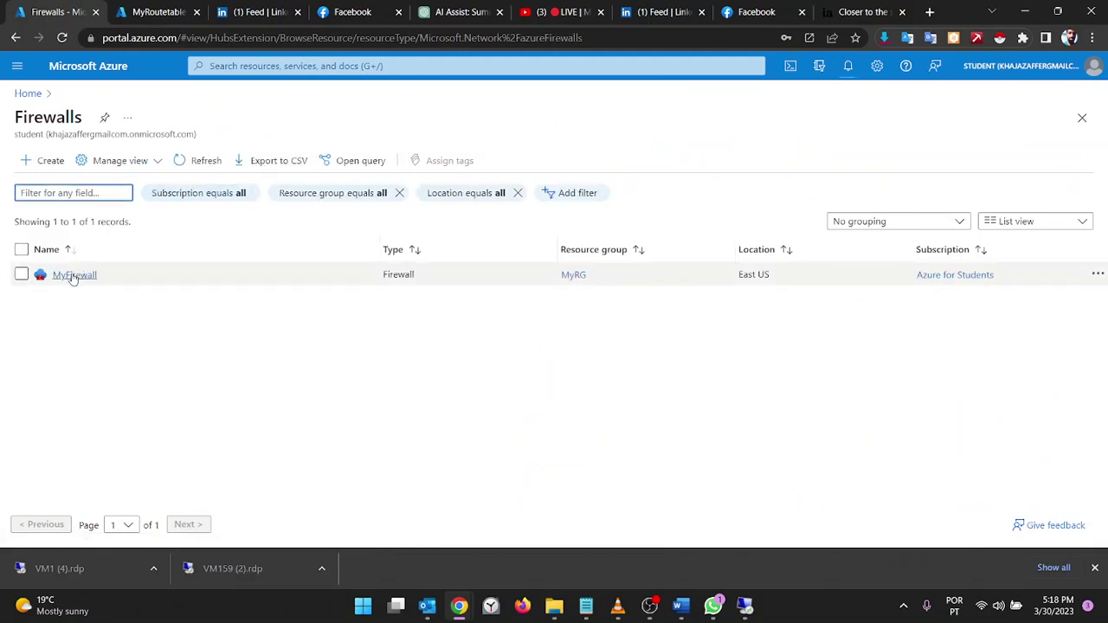
Open MyFirewall's Rules (classic) application collection allwoing_website, then return to Firewalls
left_click(73, 275)
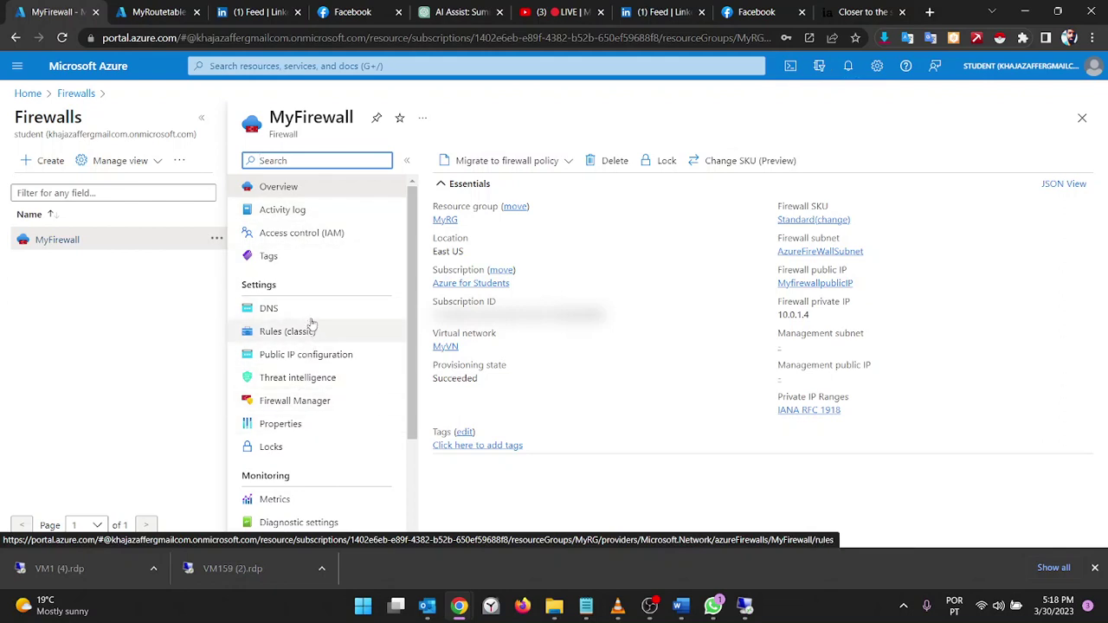
left_click(281, 338)
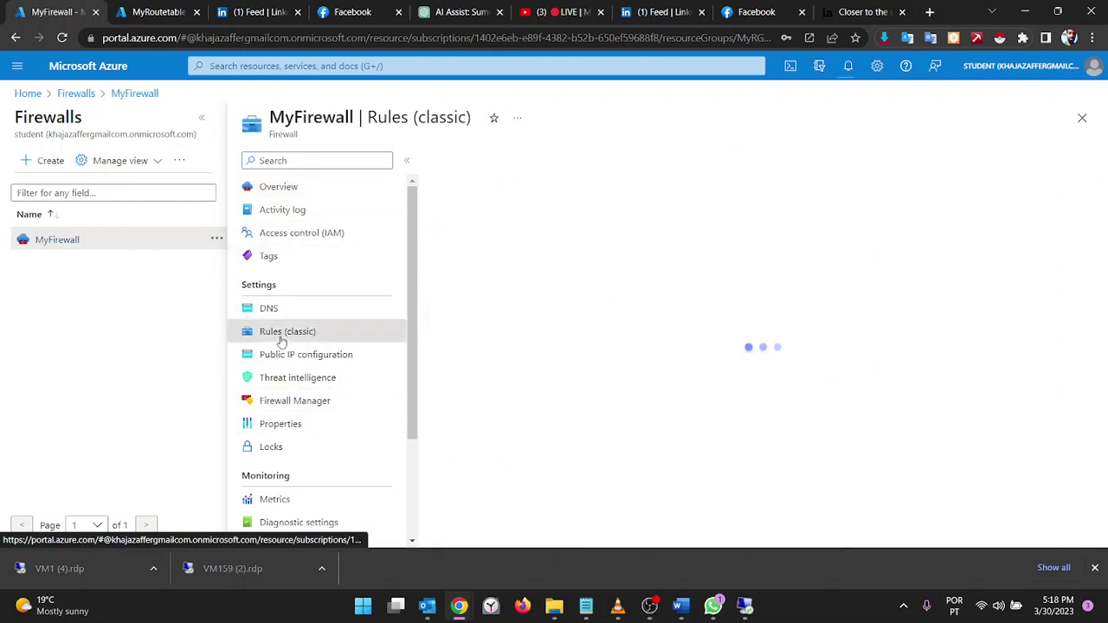
left_click(697, 237)
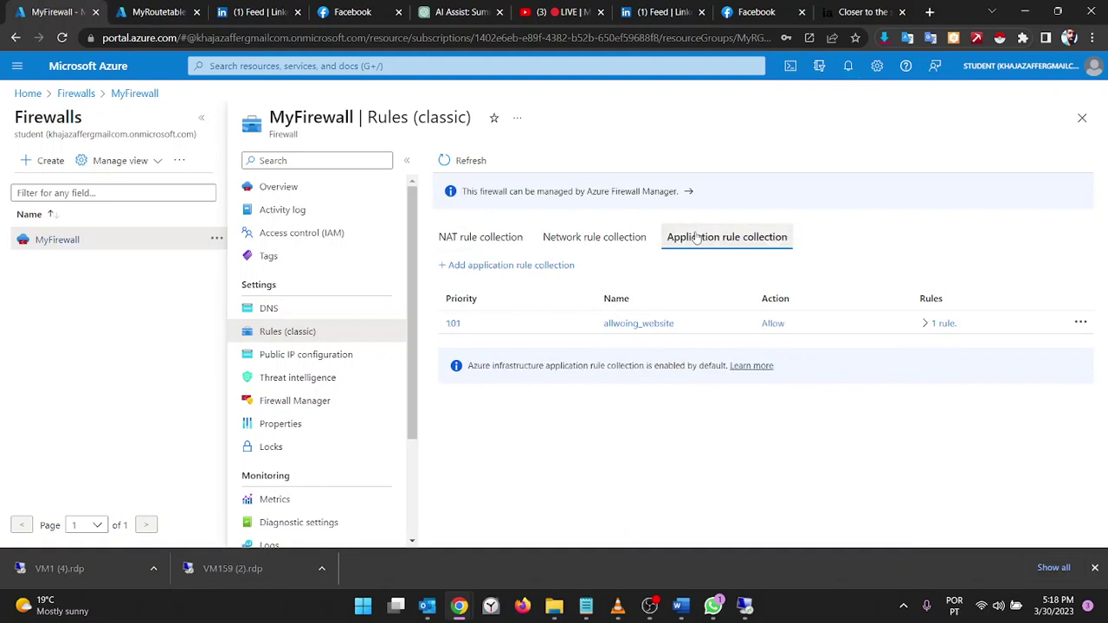
left_click(453, 323)
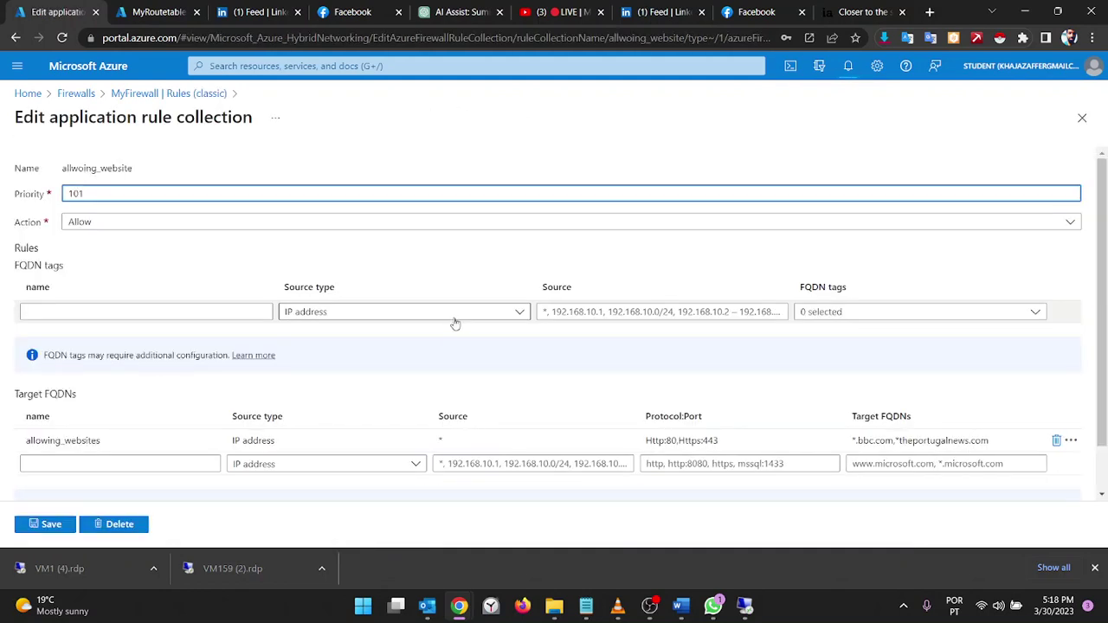
left_click(67, 98)
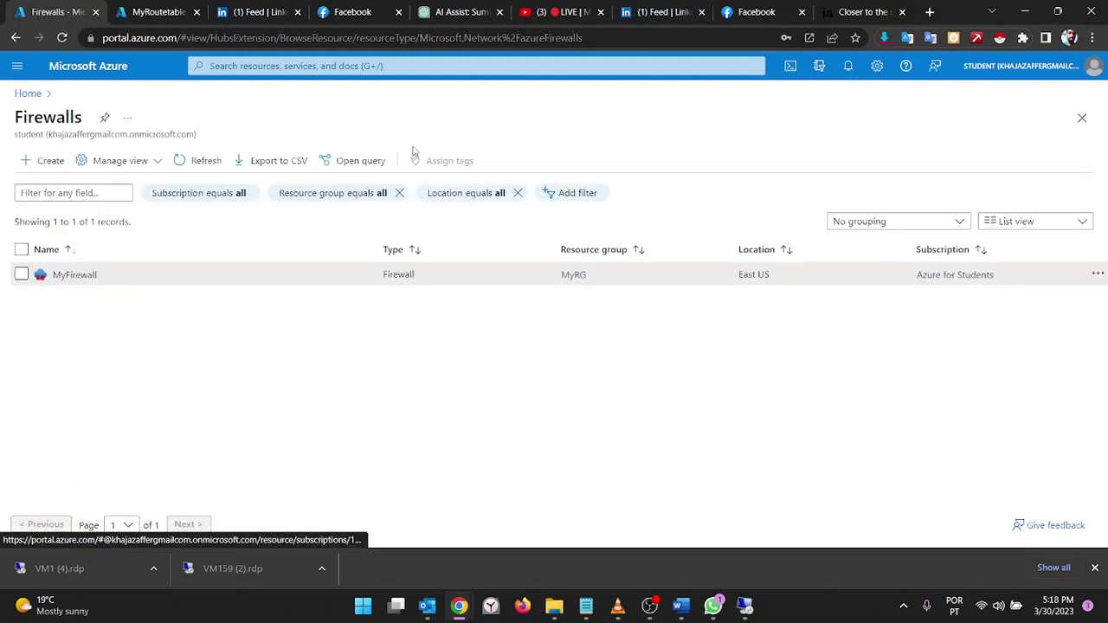
Reload bbc.com in the VM and check Azure notifications for the completed firewall update
left_click(744, 608)
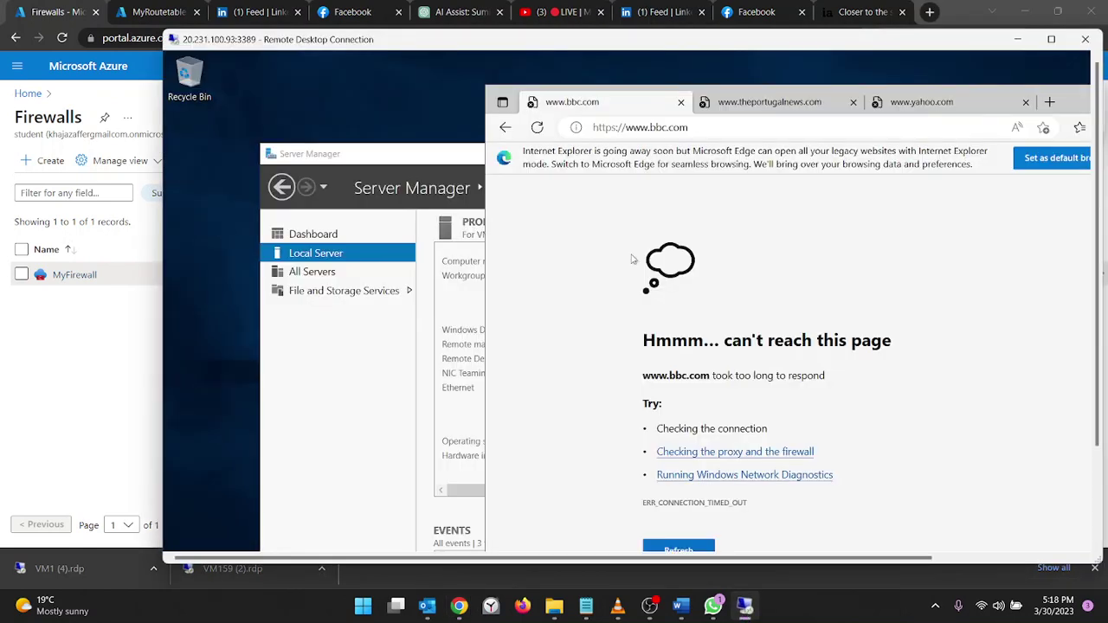
left_click(534, 134)
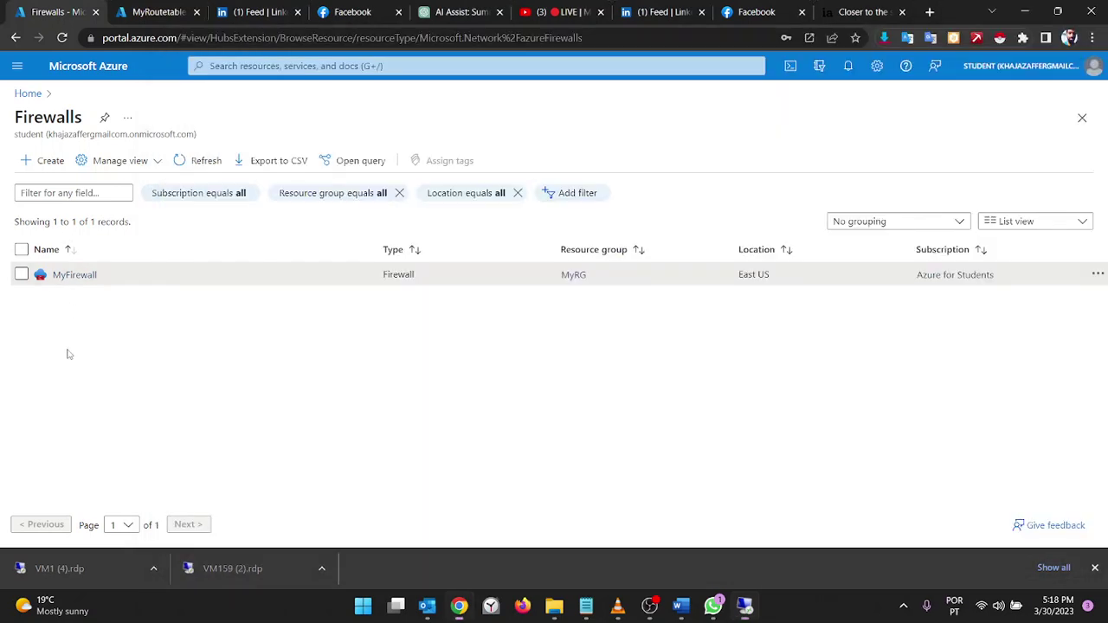
left_click(1018, 39)
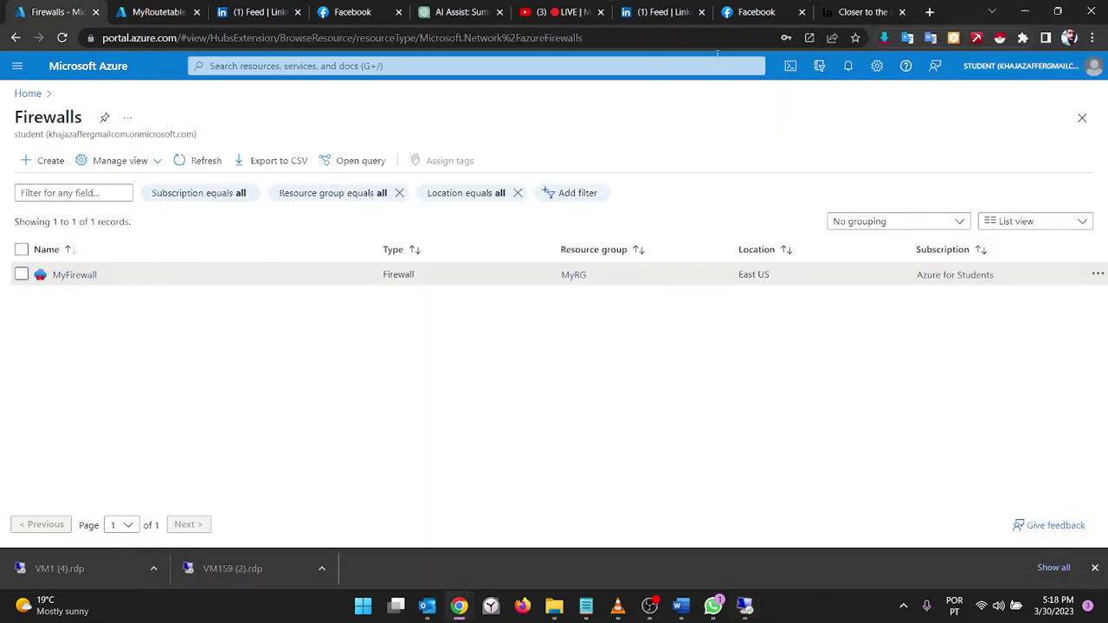
left_click(848, 67)
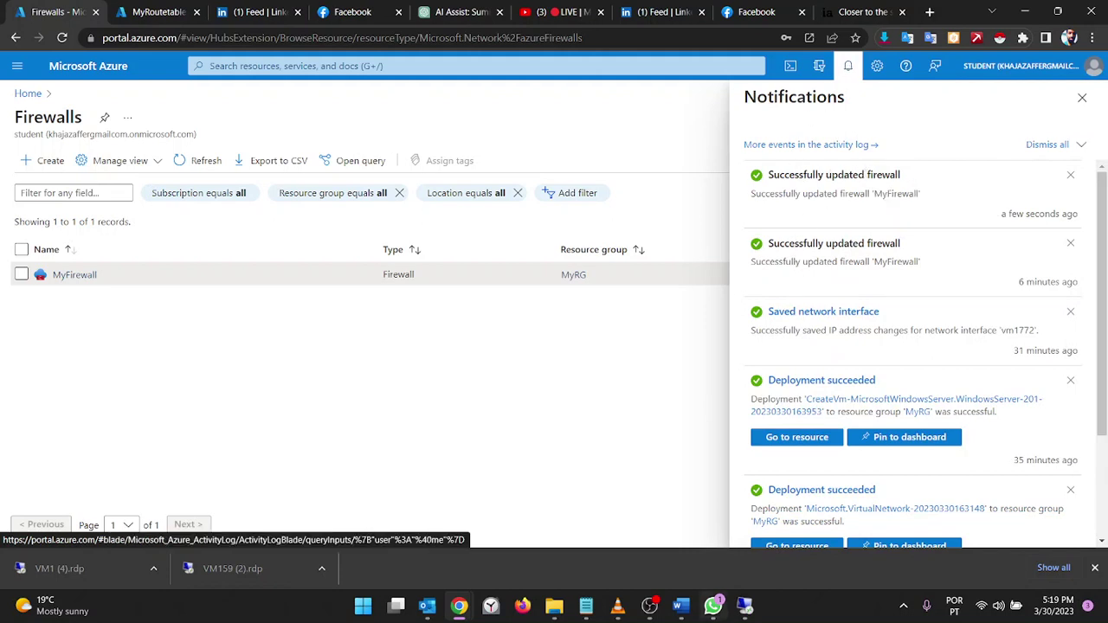
left_click(744, 606)
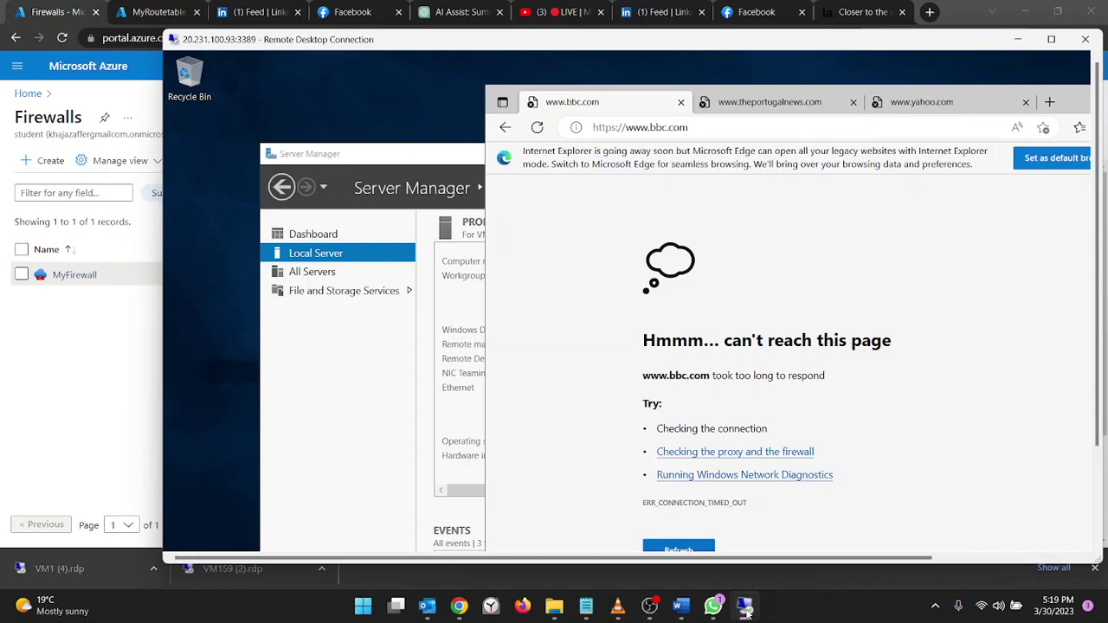
double_click(964, 40)
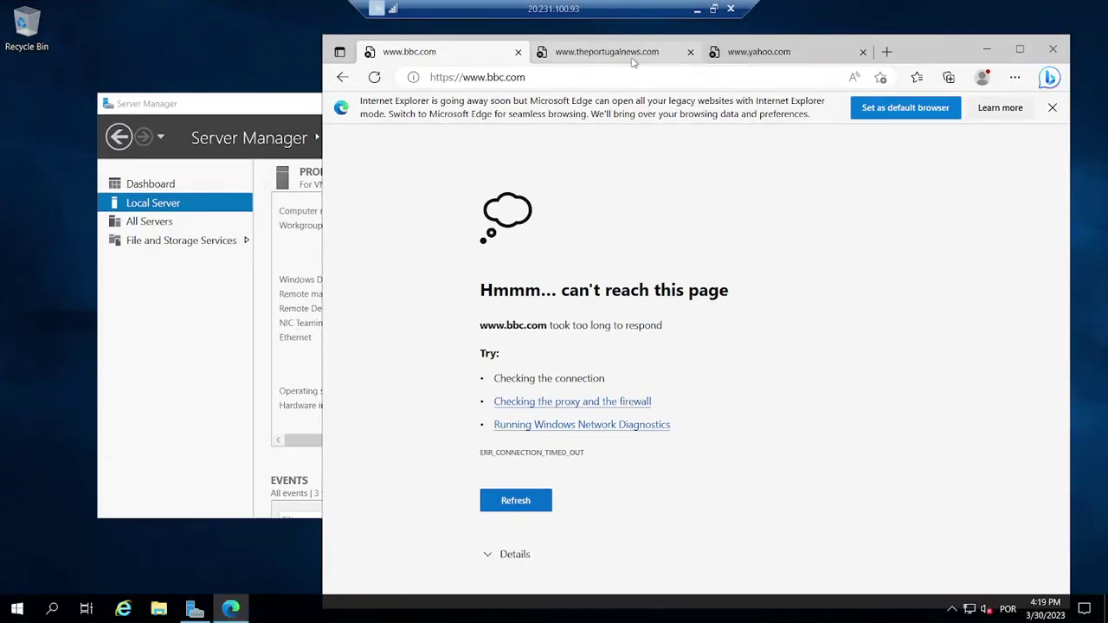
left_click(598, 52)
left_click(588, 76)
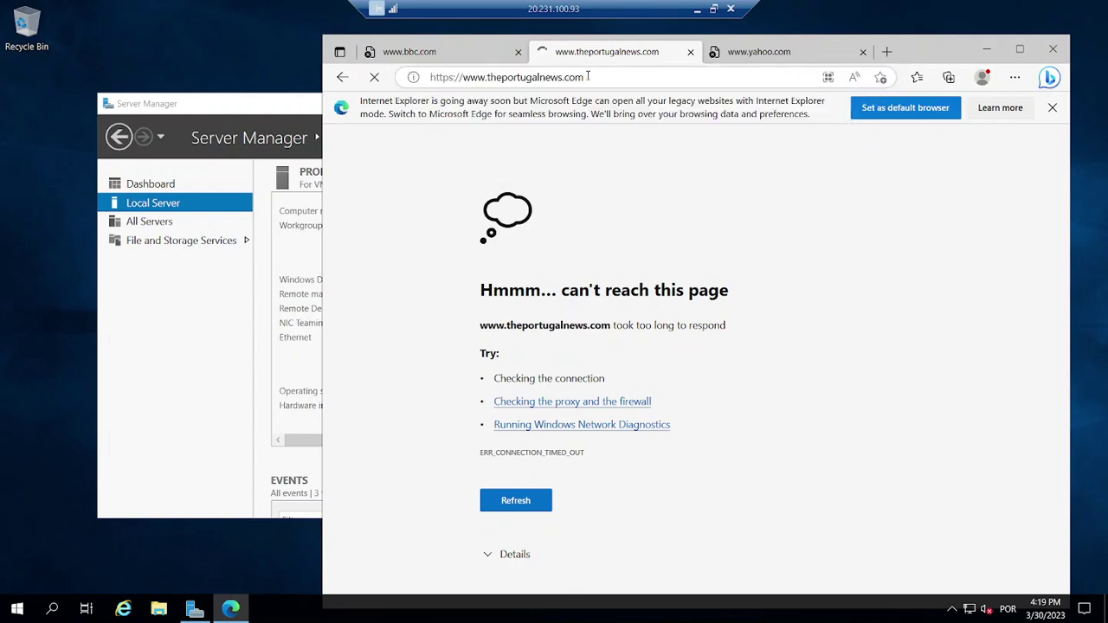
left_click(456, 51)
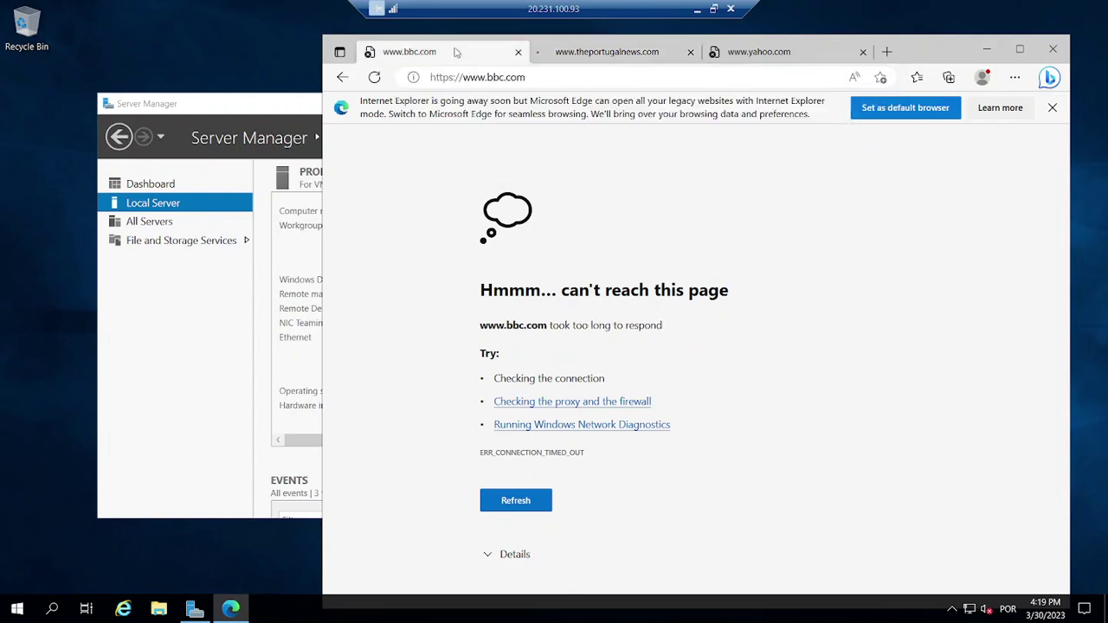
left_click(548, 77)
key("Return")
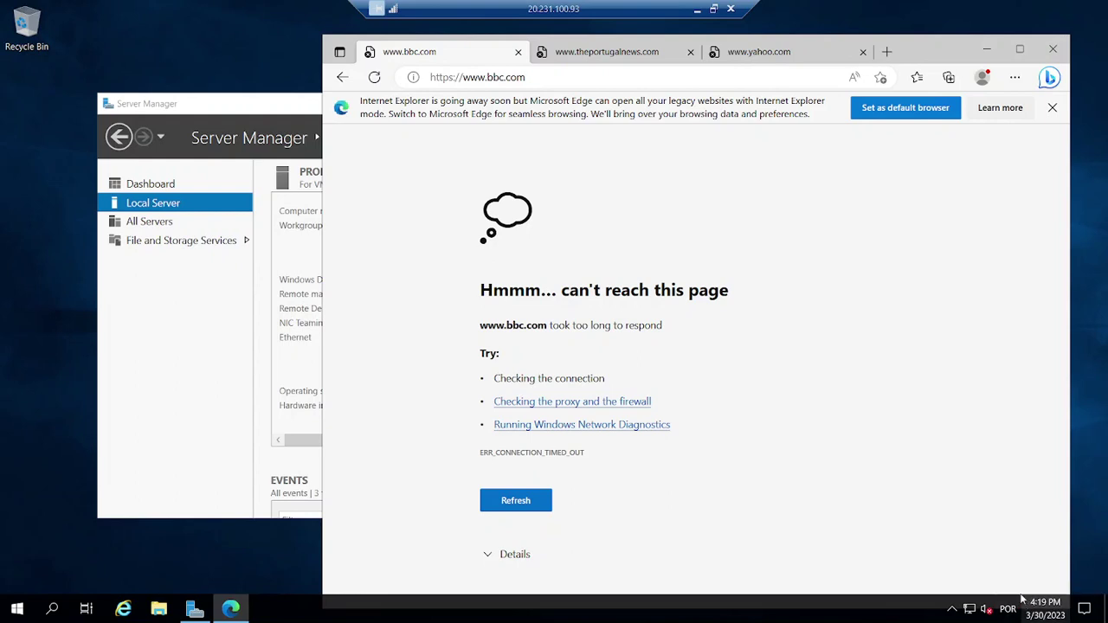
left_click(530, 77)
key("Return")
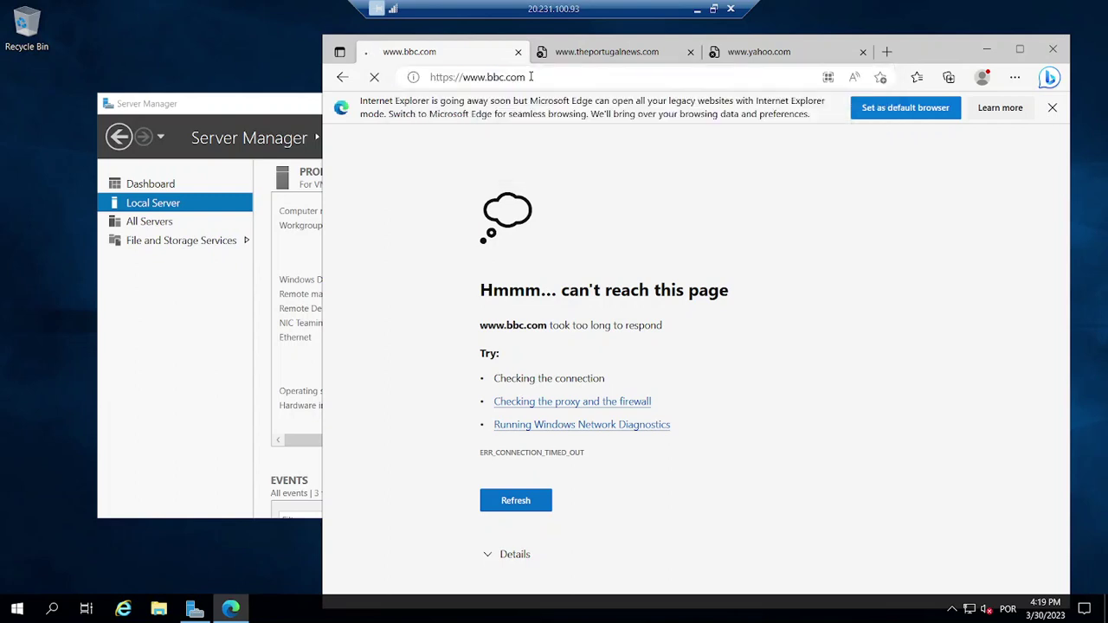
left_click(580, 54)
left_click(578, 76)
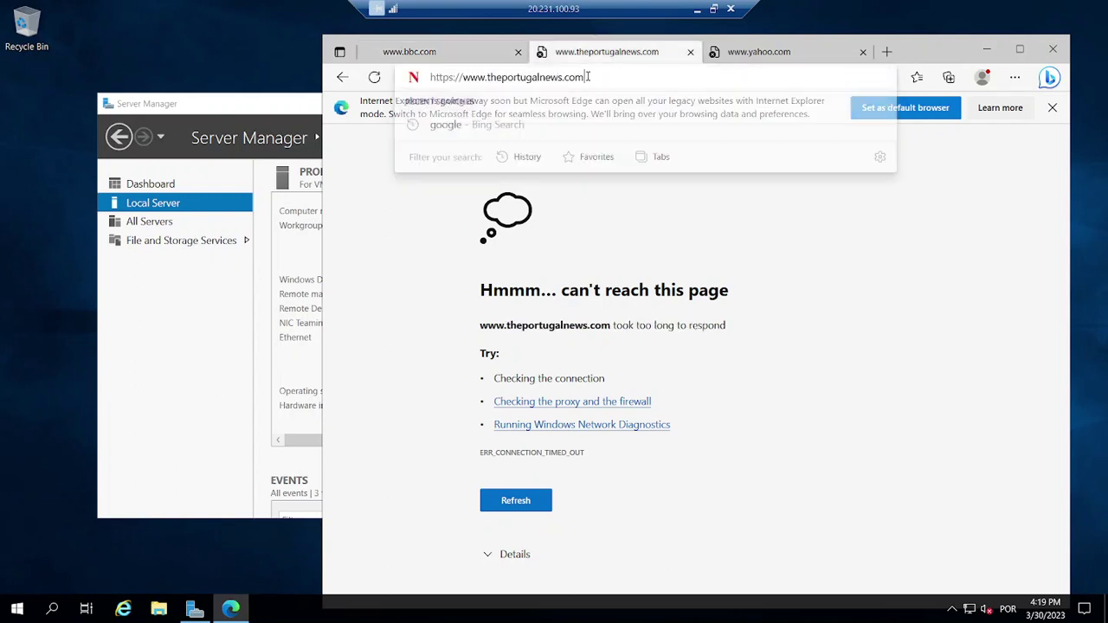
key("Return")
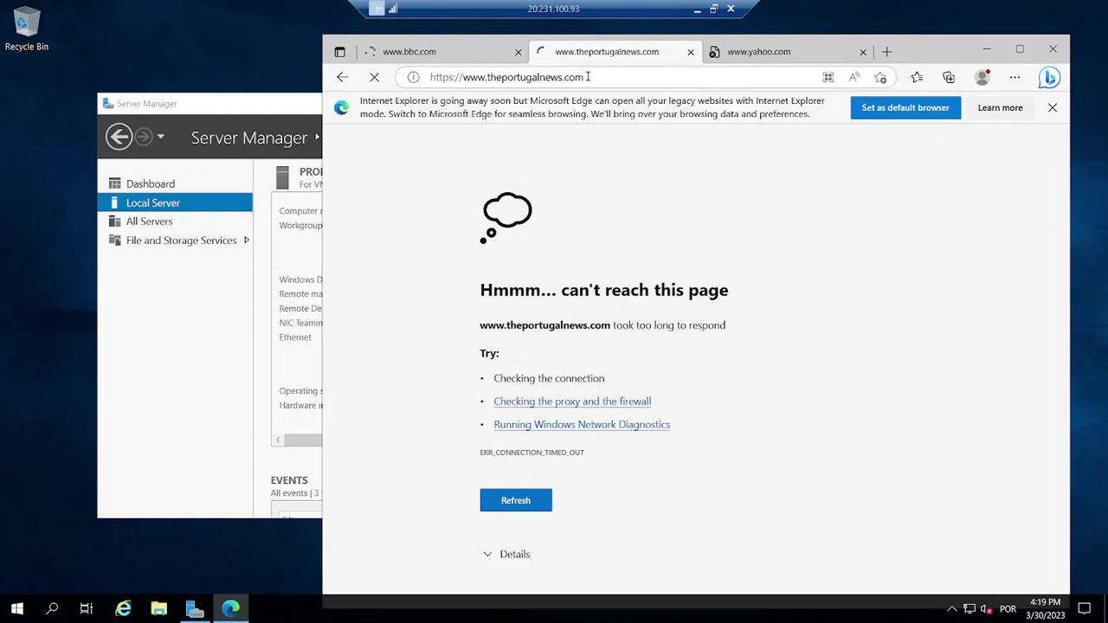
left_click(456, 54)
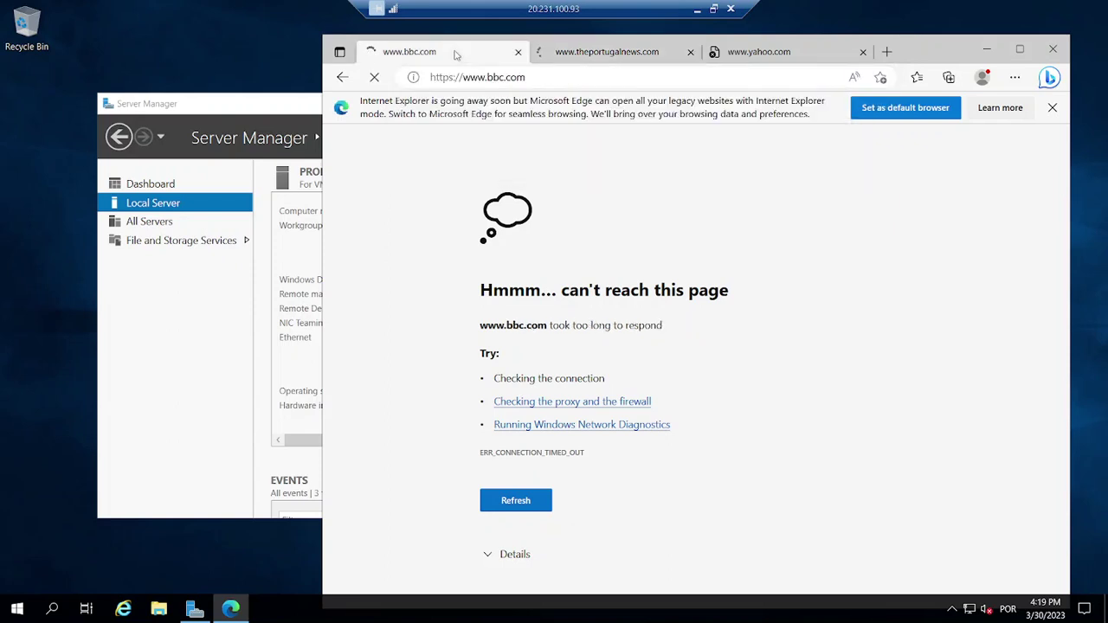
left_click(196, 345)
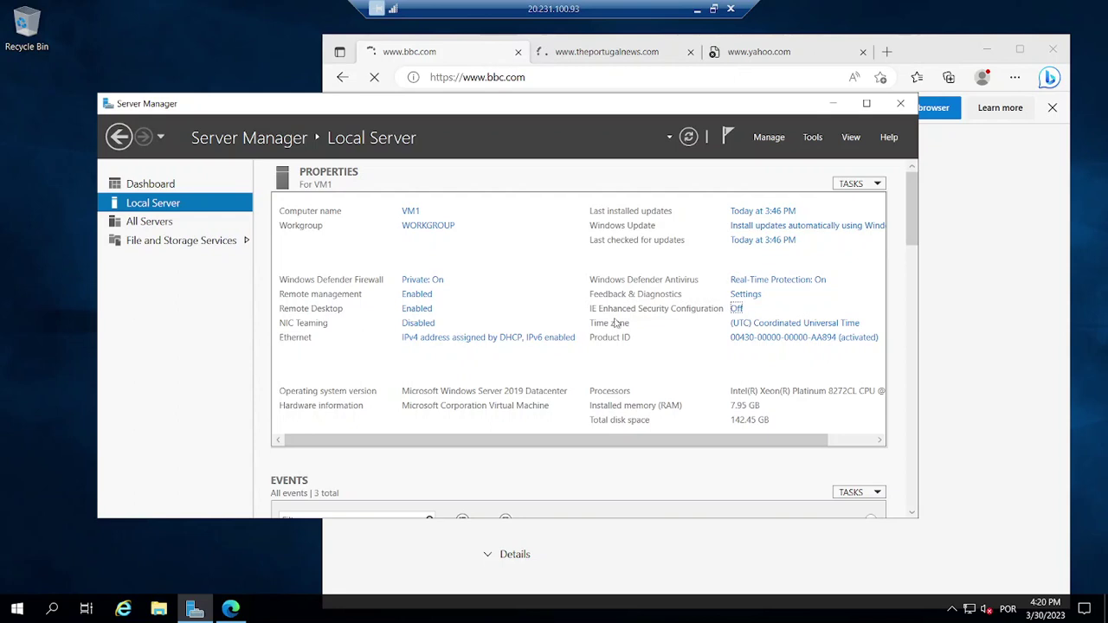
left_click(901, 104)
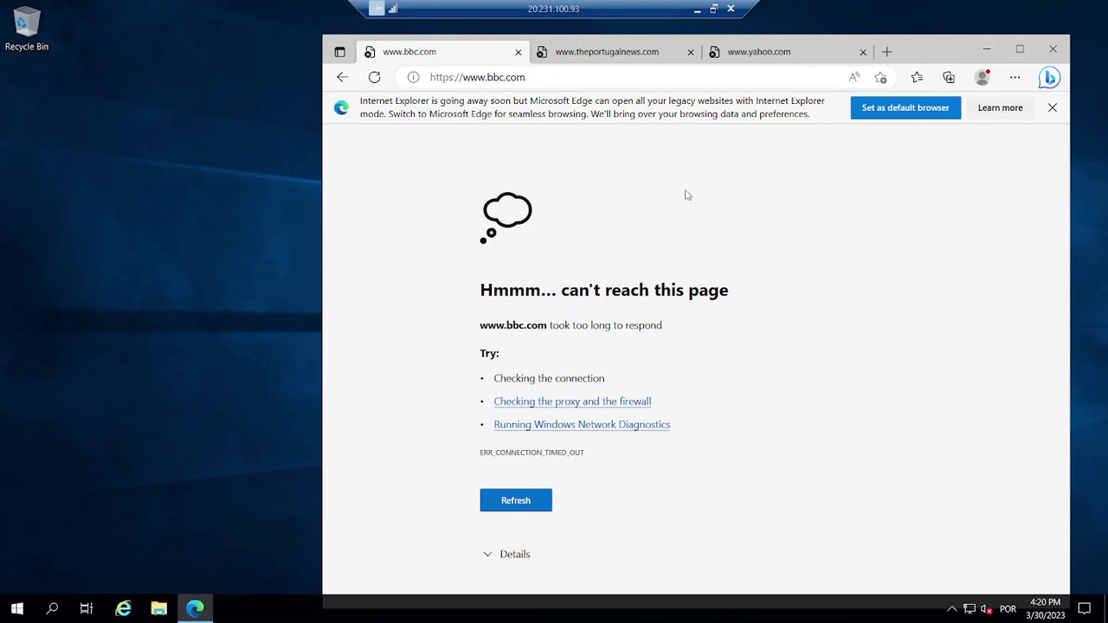
left_click(375, 78)
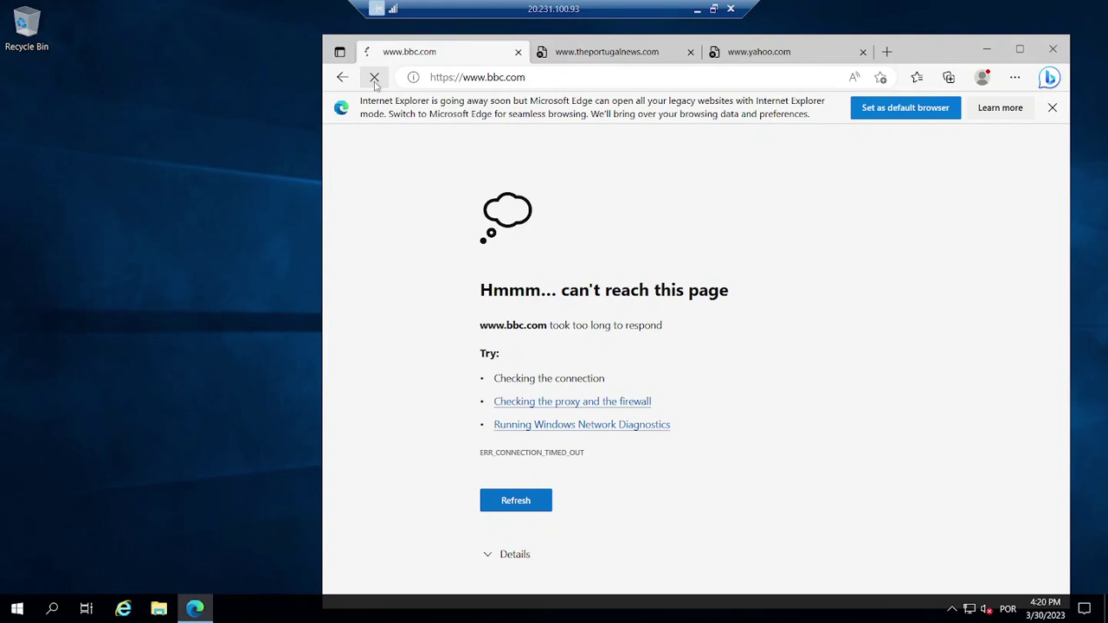
left_click(236, 214)
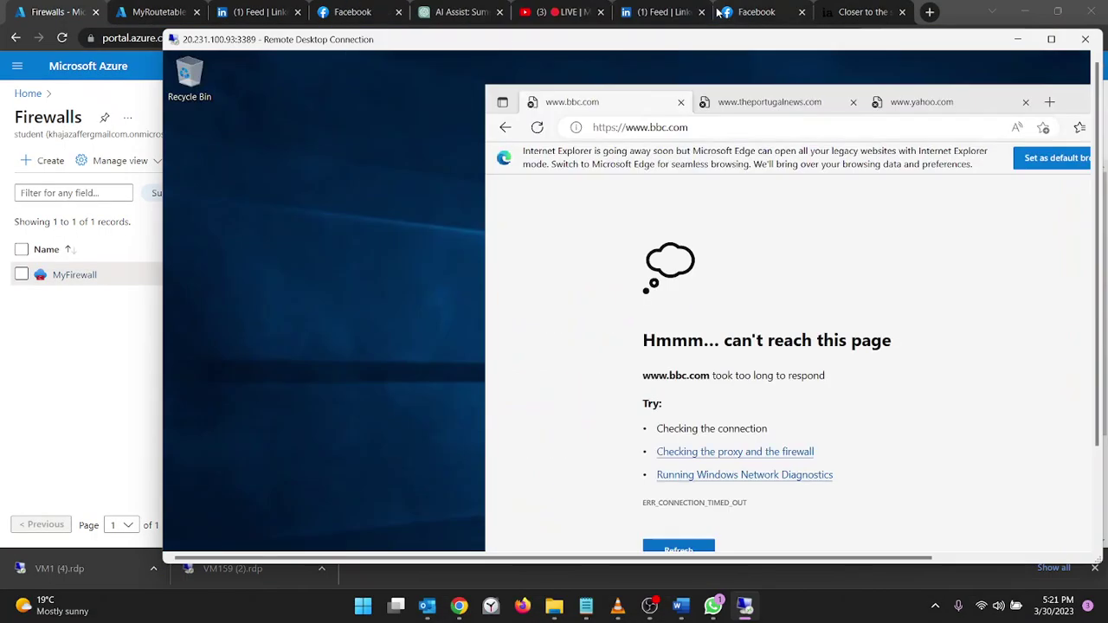
Window the remote session and reload the Azure portal home page
left_click(713, 8)
left_click(39, 391)
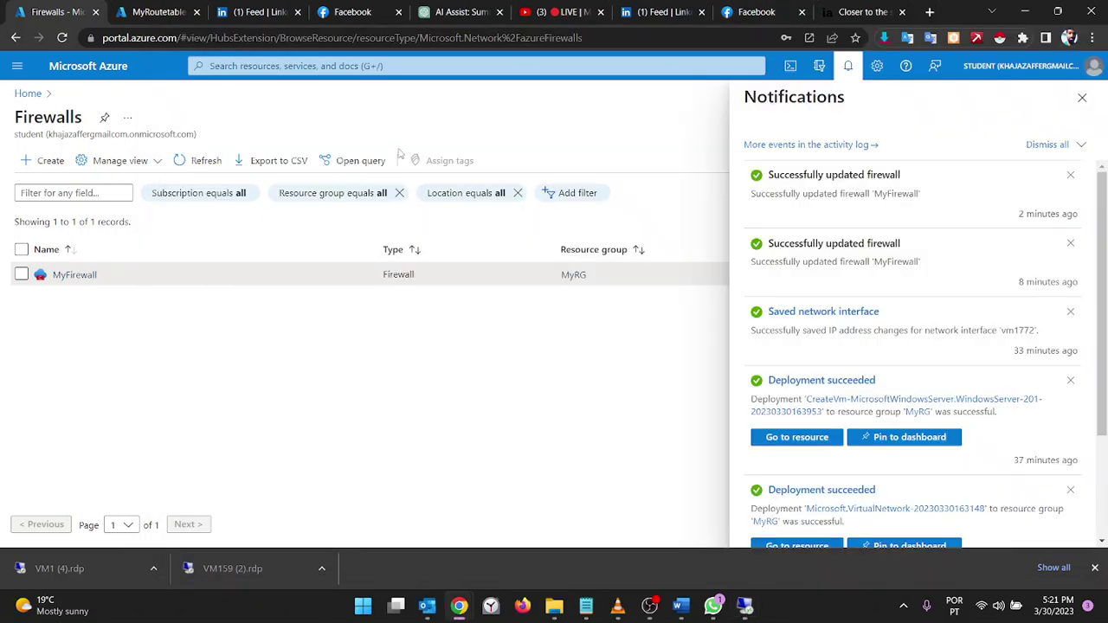
left_click(91, 68)
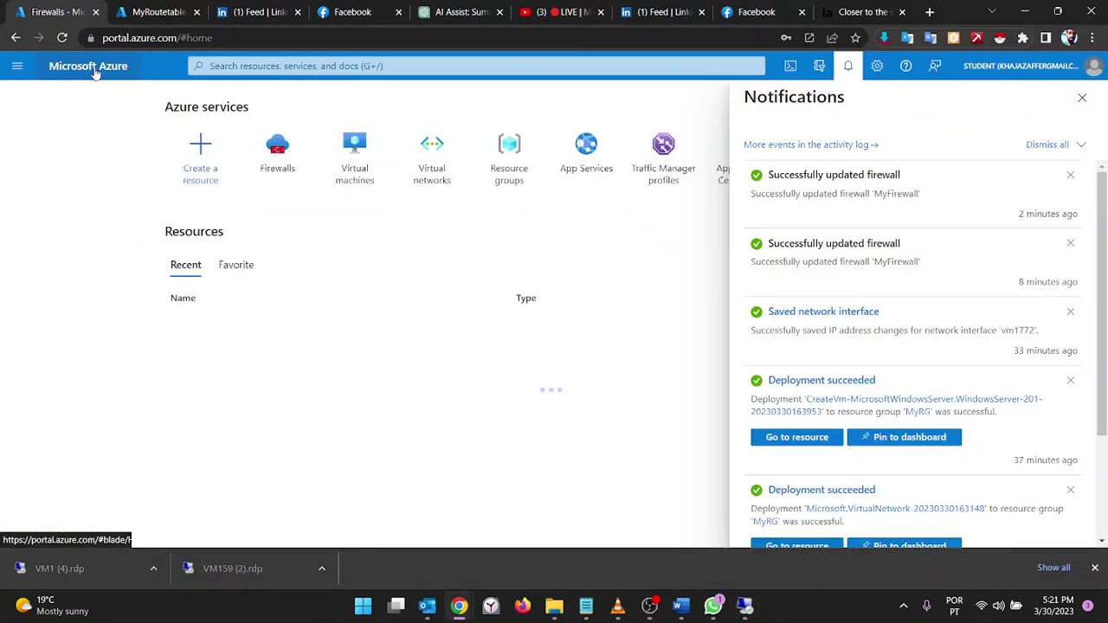
left_click(245, 38)
key("Return")
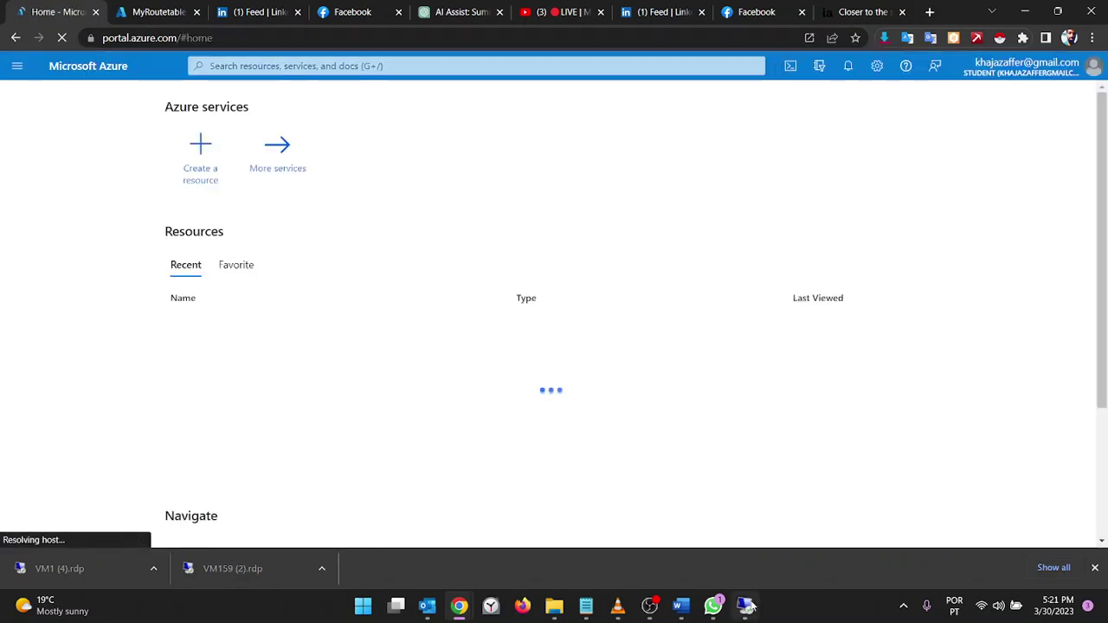
left_click(746, 605)
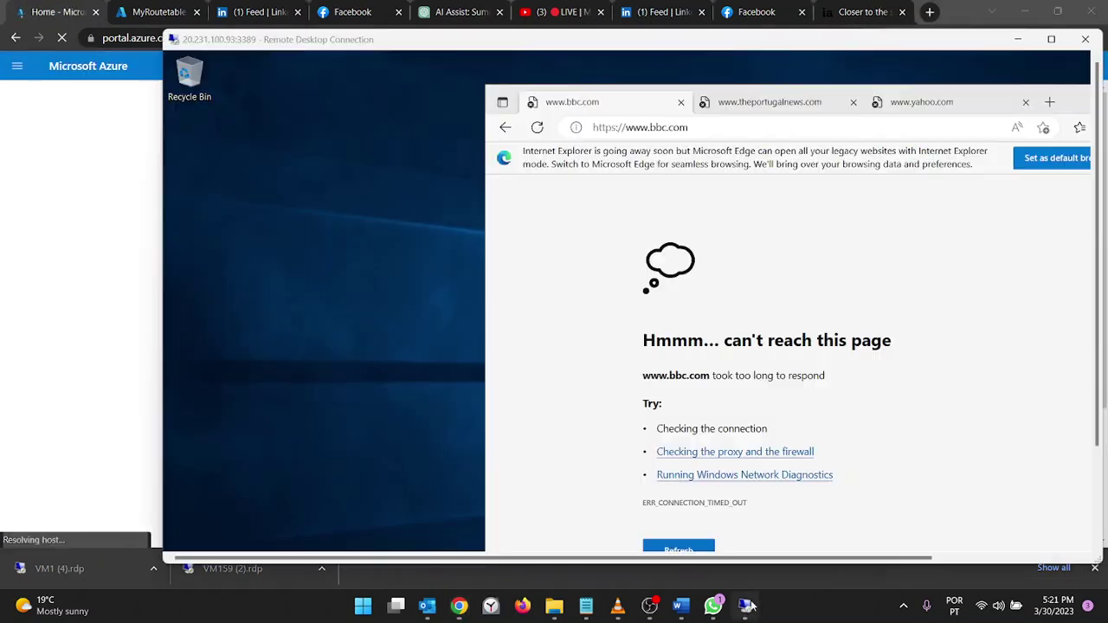
left_click(552, 130)
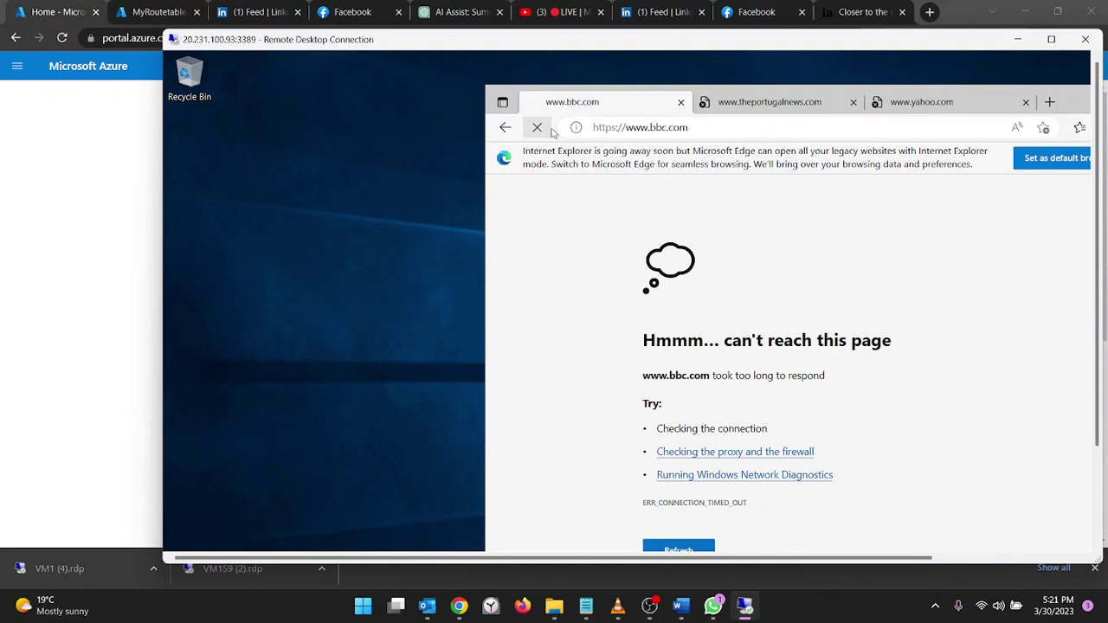
left_click(758, 110)
left_click(537, 129)
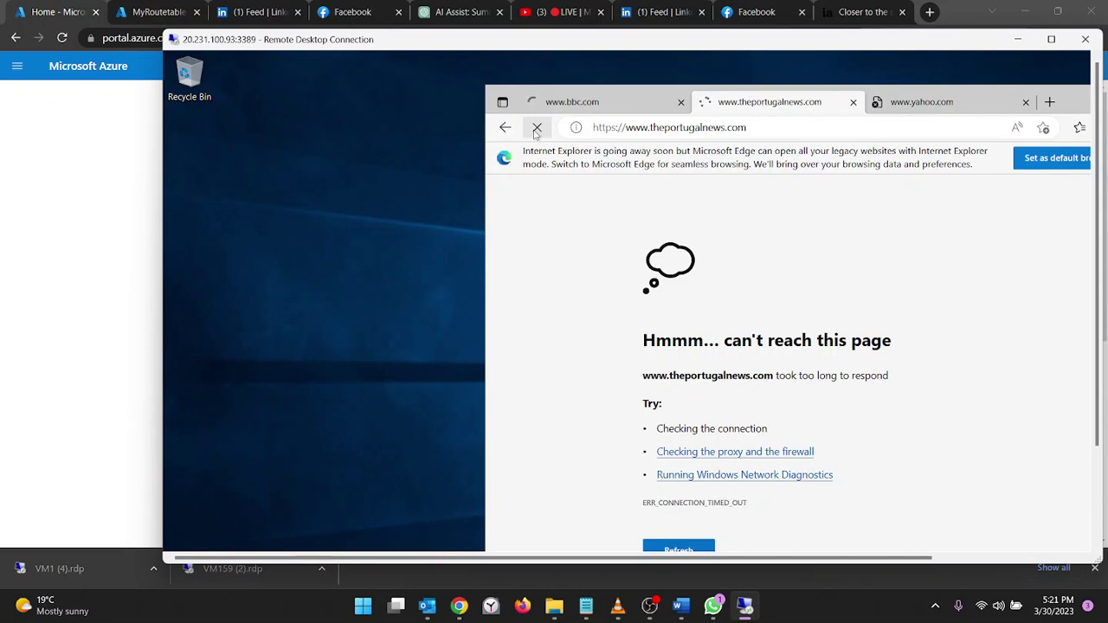
left_click(581, 102)
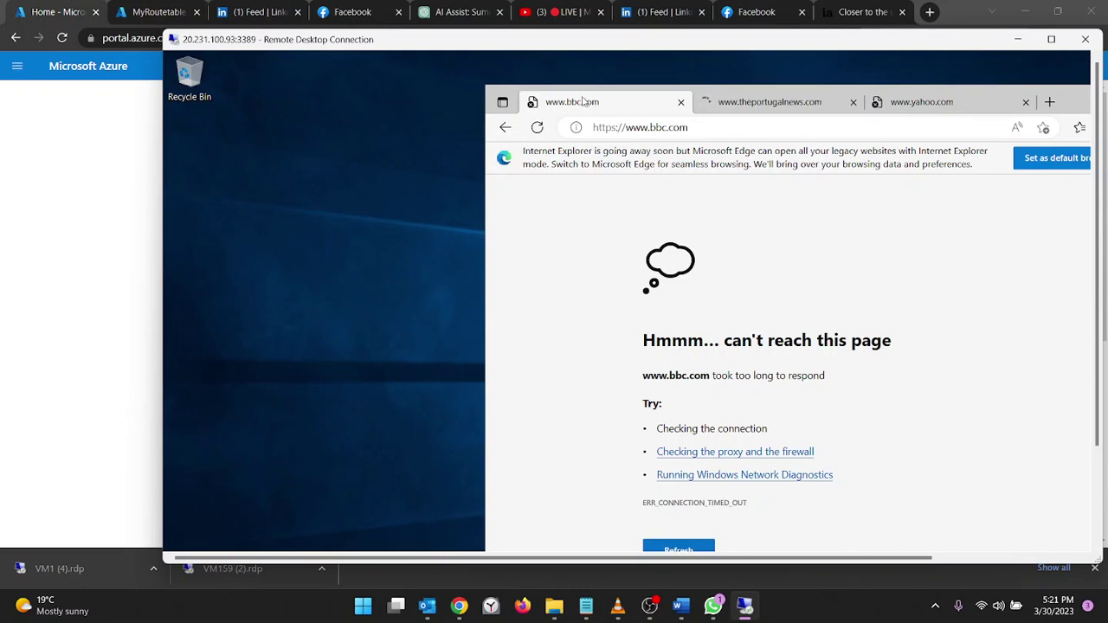
left_click(712, 104)
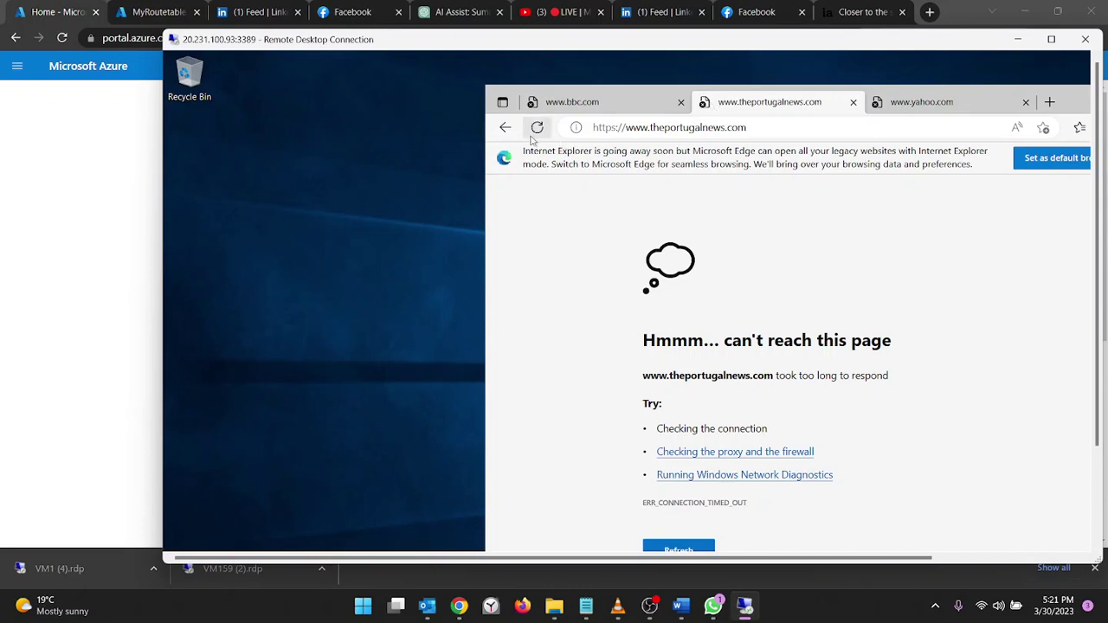
left_click(568, 108)
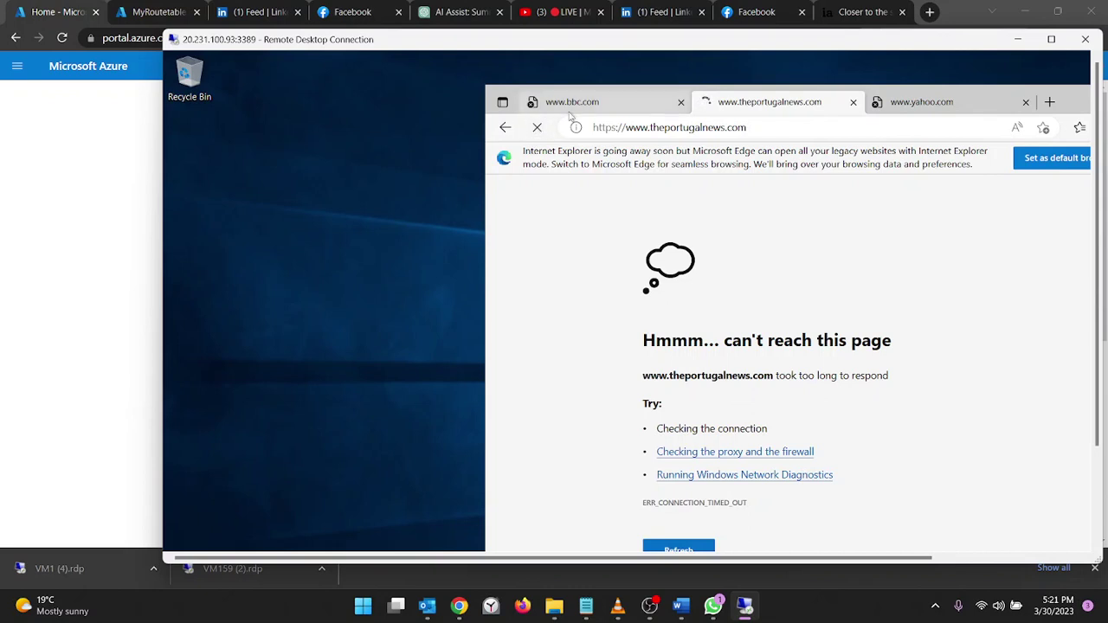
left_click(540, 128)
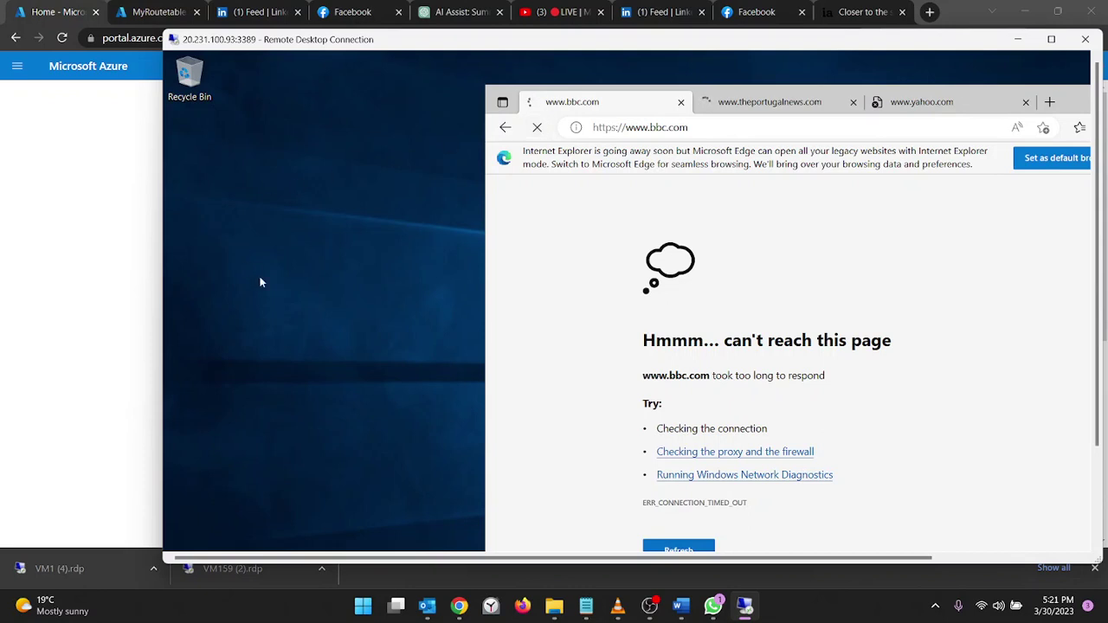
left_click(106, 282)
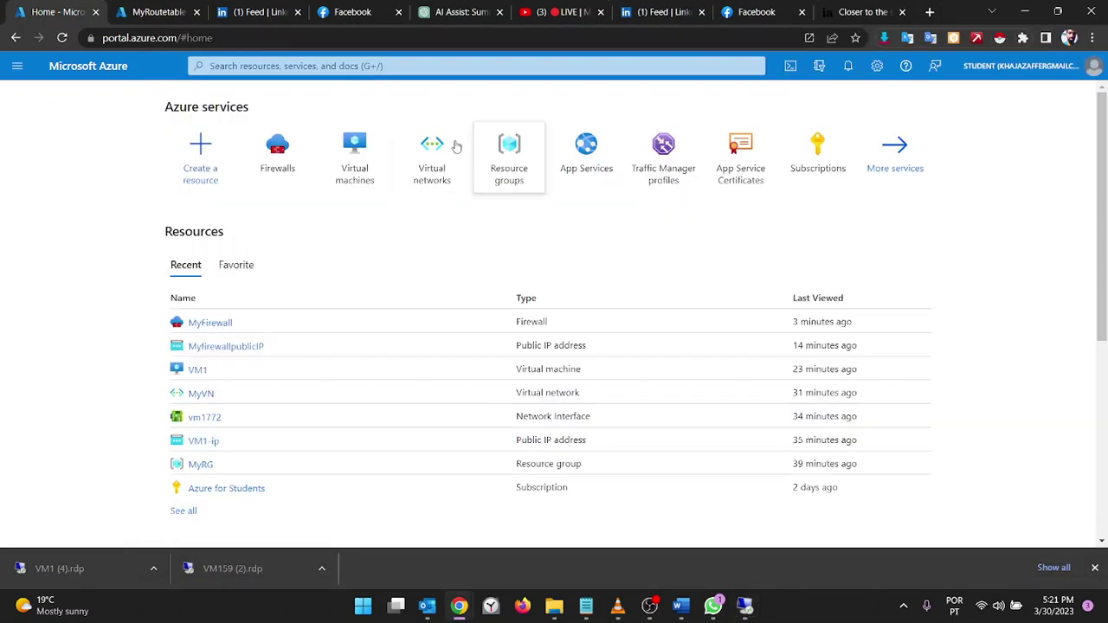
Open MyFirewall's allwoing_website application rule collection from the Firewalls list
left_click(278, 153)
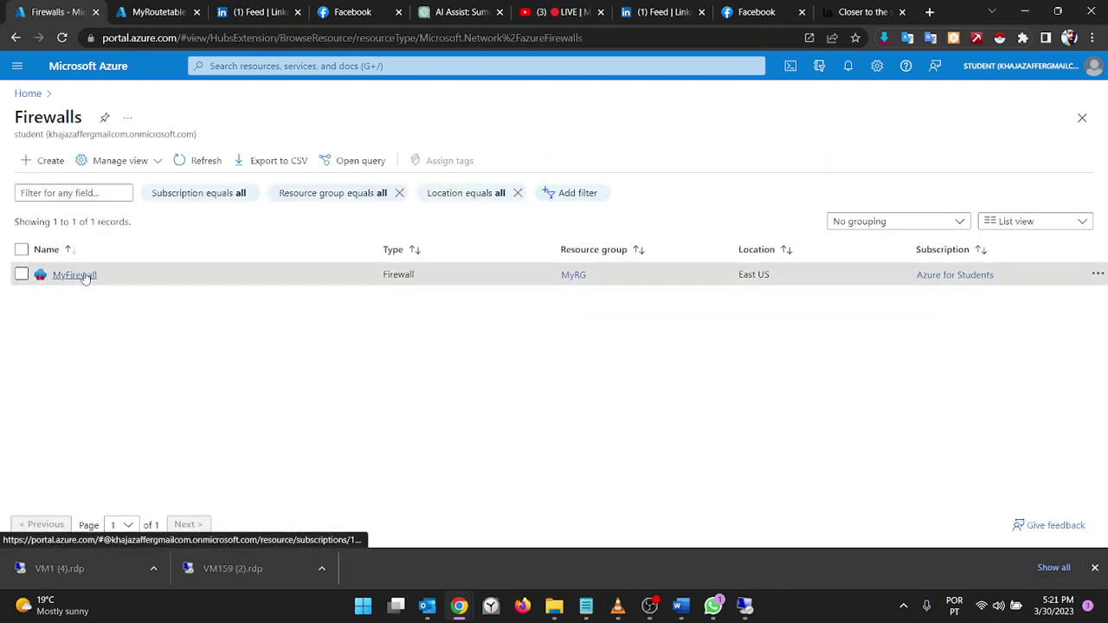
left_click(76, 275)
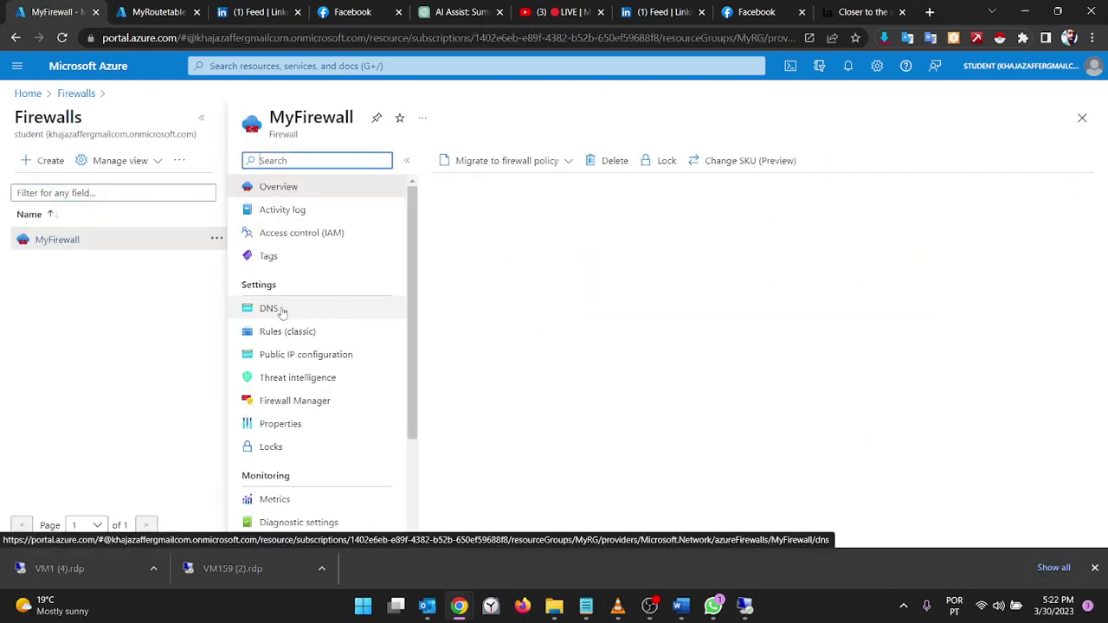
left_click(275, 335)
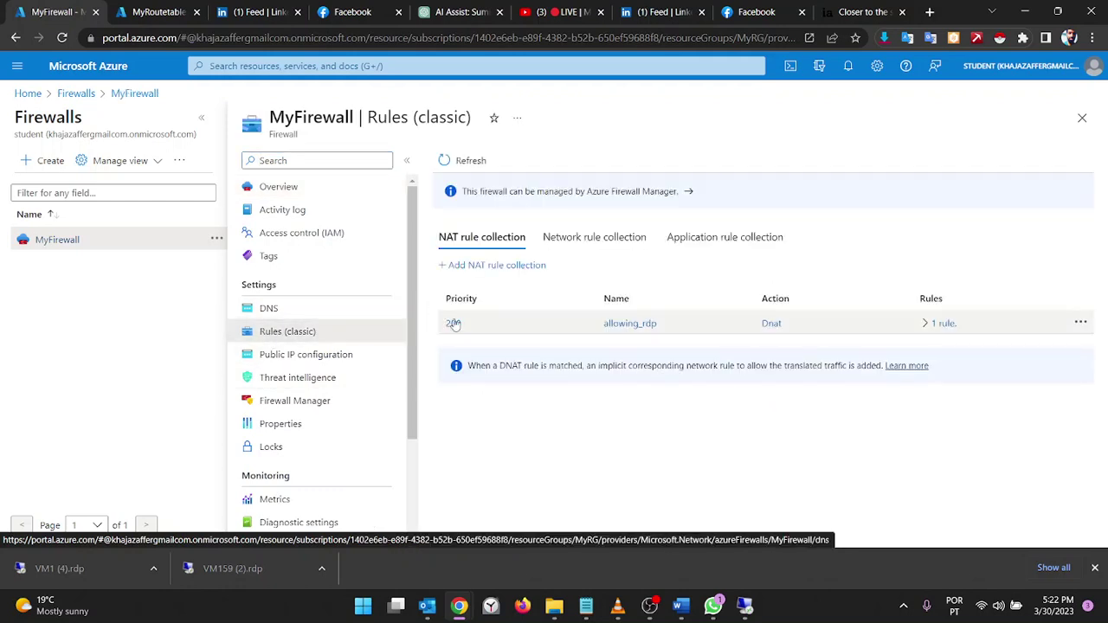
left_click(724, 238)
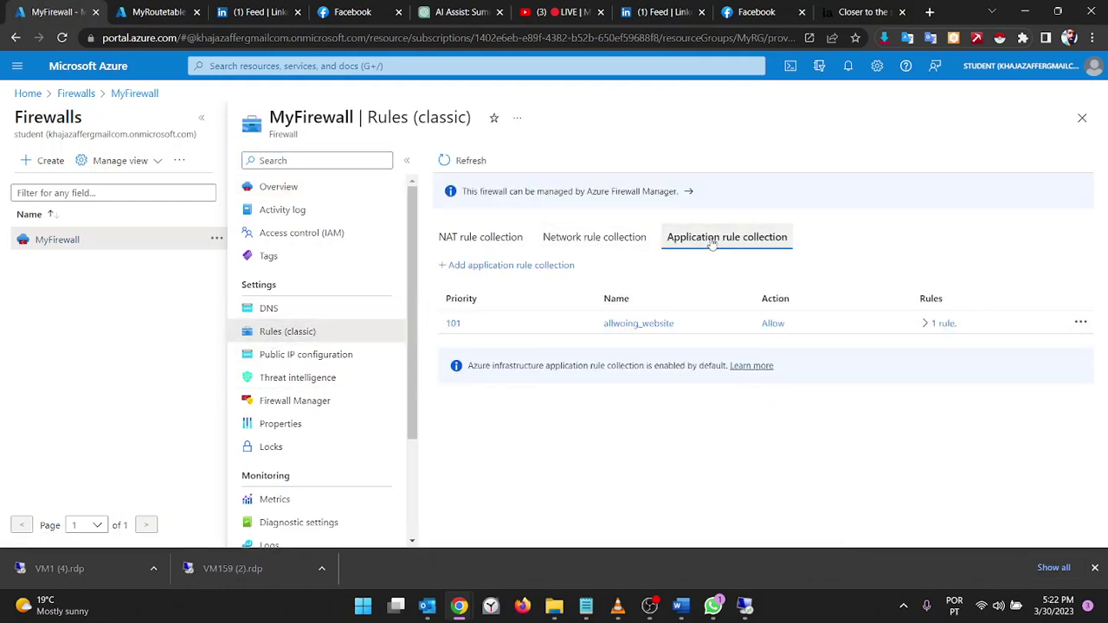
left_click(454, 324)
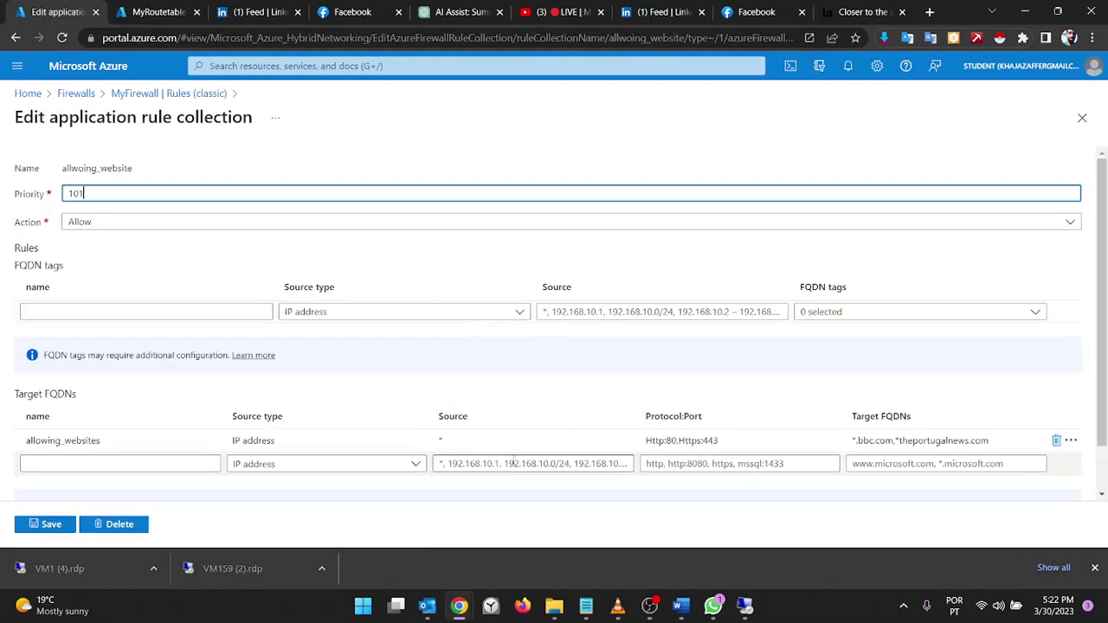
Change the rule's Protocol:Port to http,https and save the collection
left_click(498, 439)
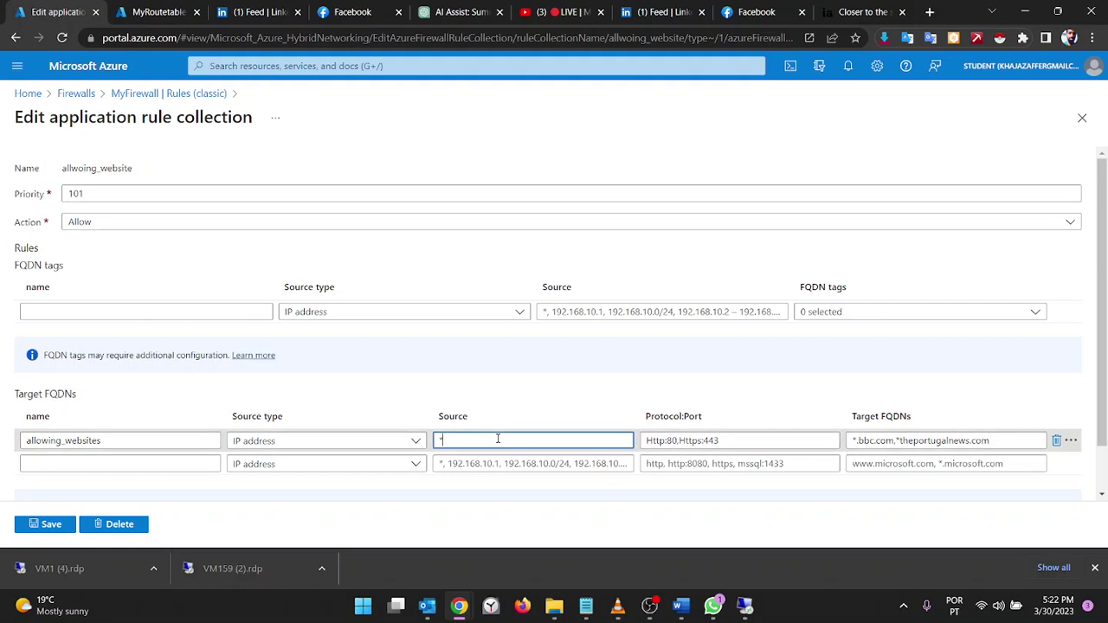
type(";")
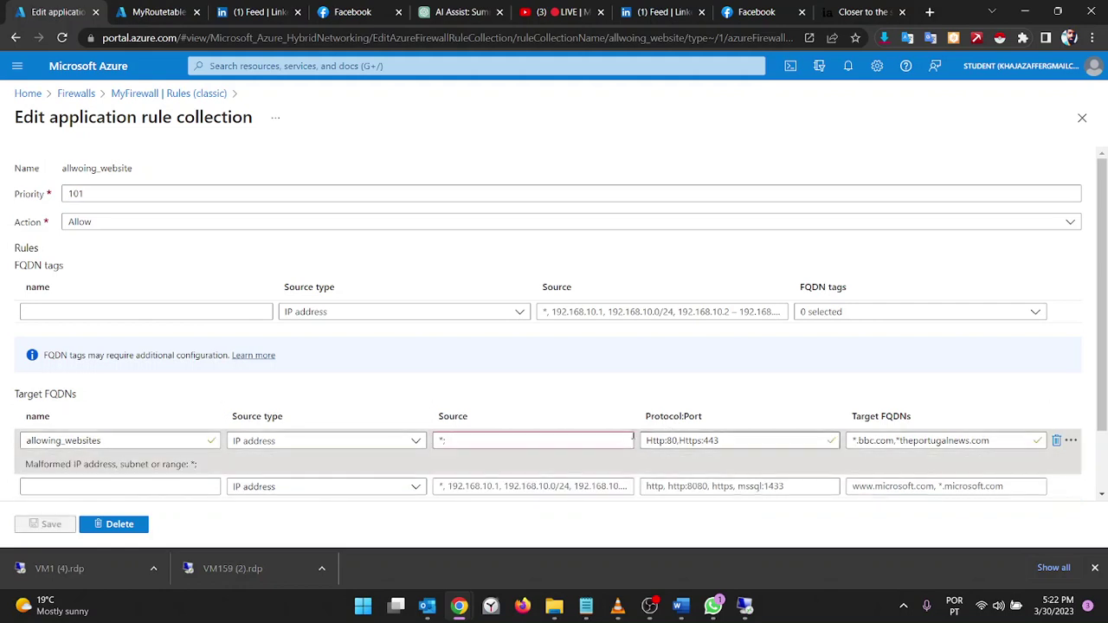
left_click(568, 440)
key("BackSpace")
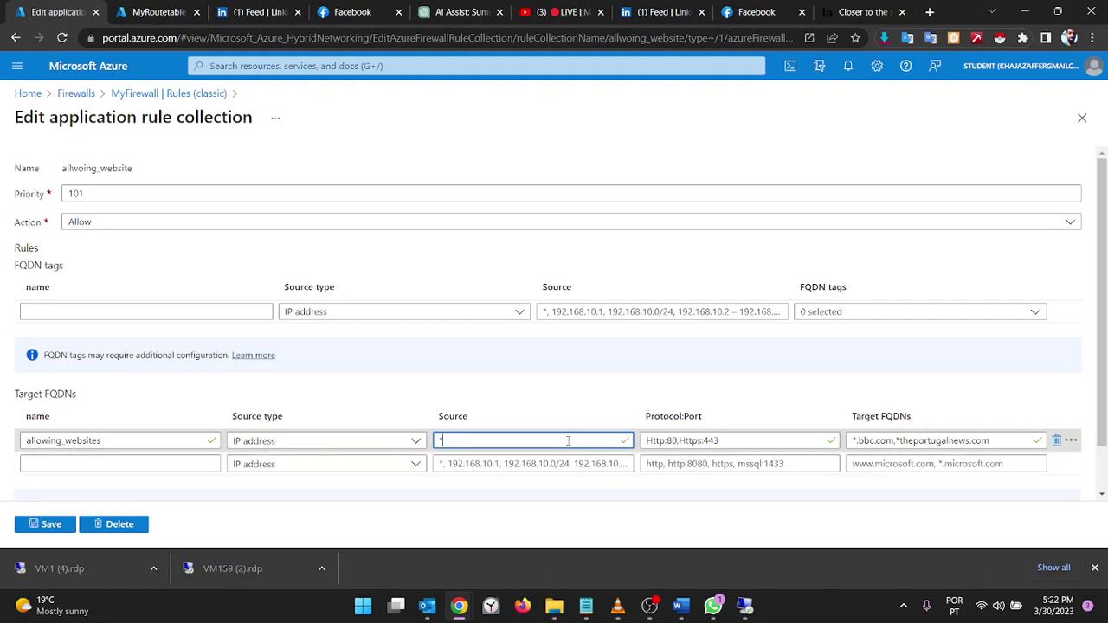
left_click(673, 440)
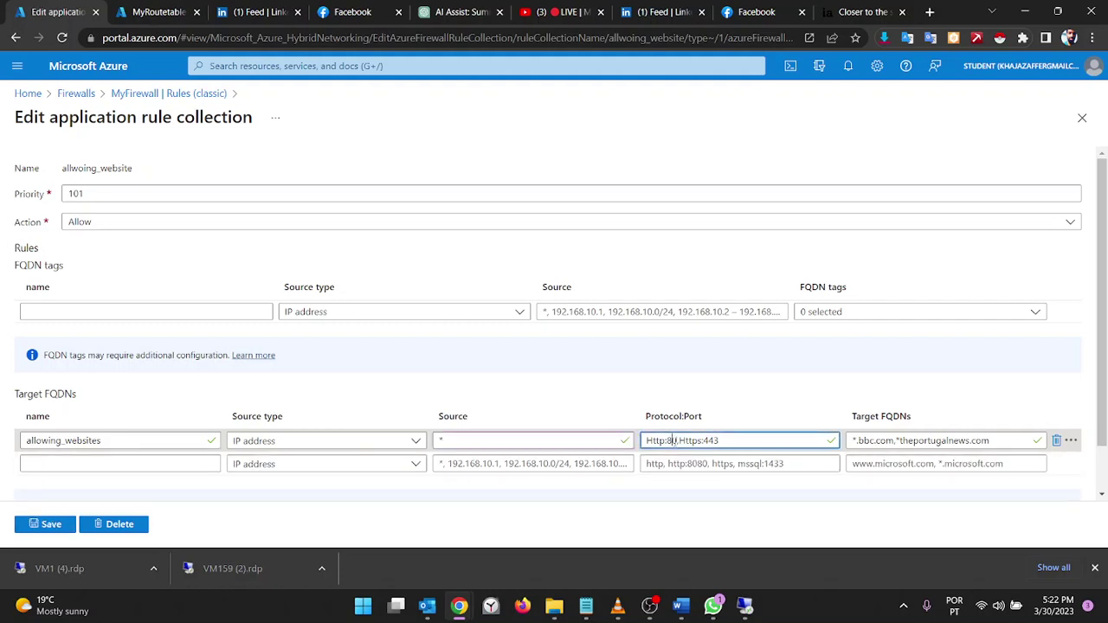
key("BackSpace")
key("BackSpace")
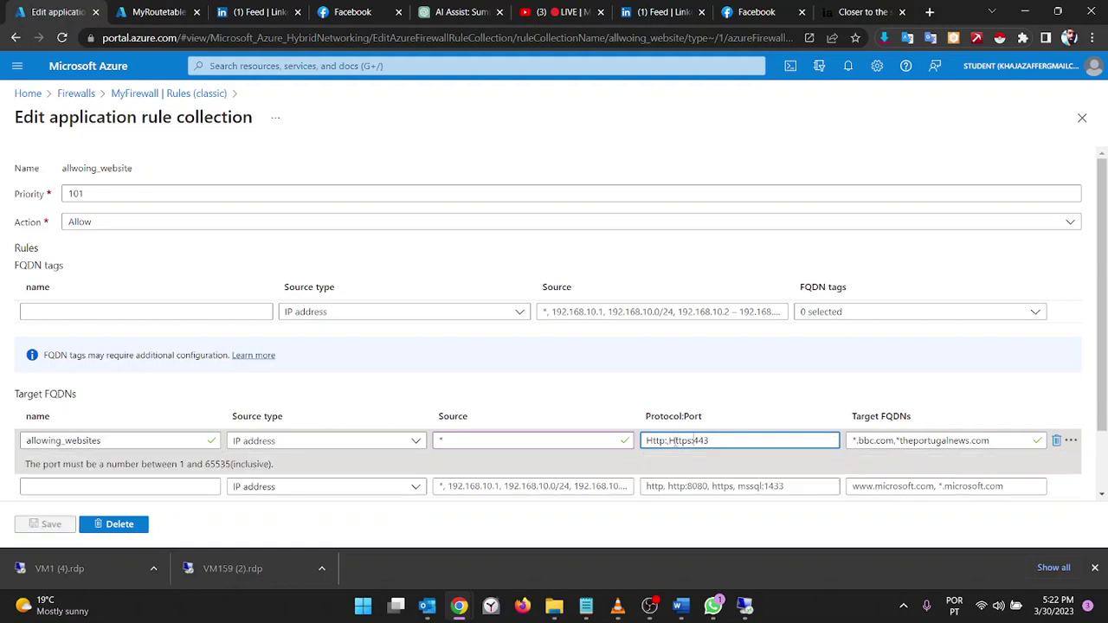
key("BackSpace")
key("BackSpace")
key("BackSpace")
key("BackSpace")
key("BackSpace")
key("BackSpace")
key("BackSpace")
key("BackSpace")
key("BackSpace")
key("BackSpace")
key("BackSpace")
key("BackSpace")
key("BackSpace")
key("BackSpace")
key("BackSpace")
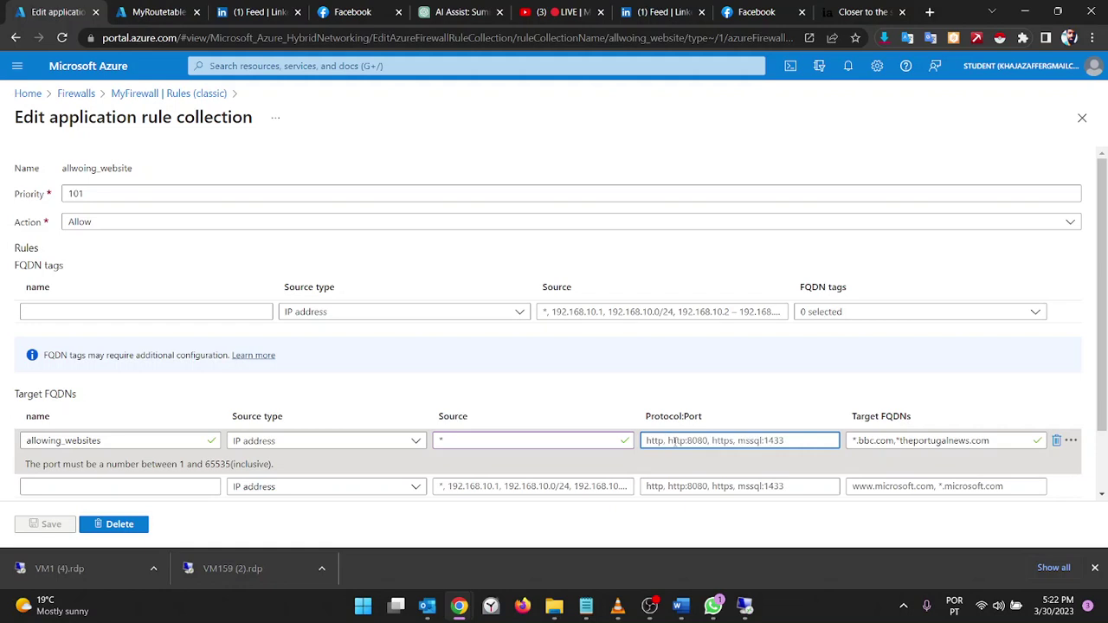
type("http")
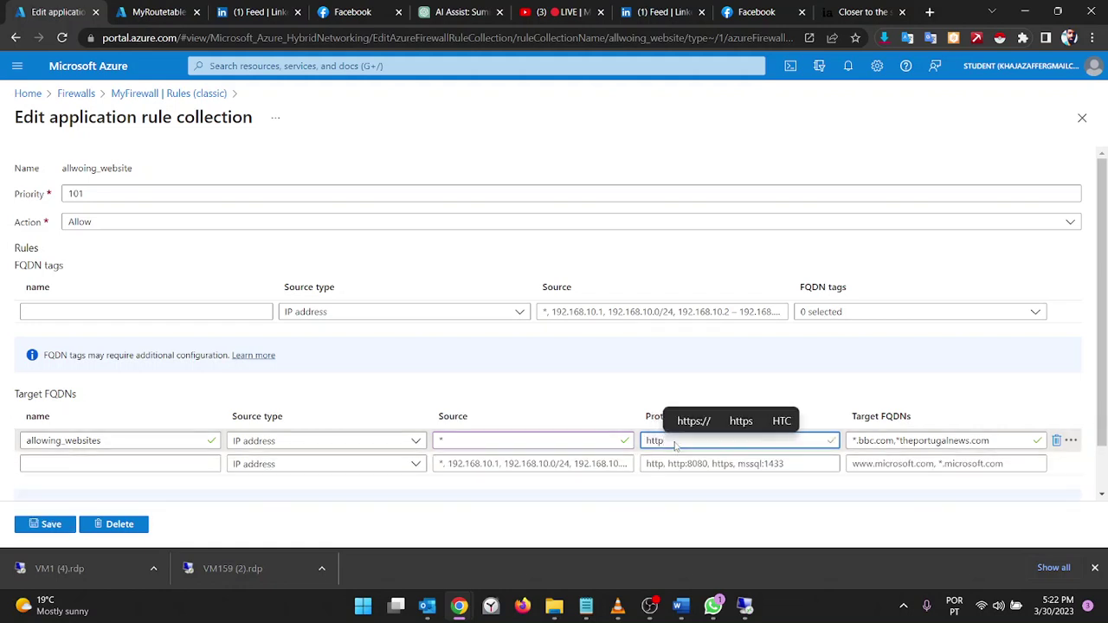
type(",https")
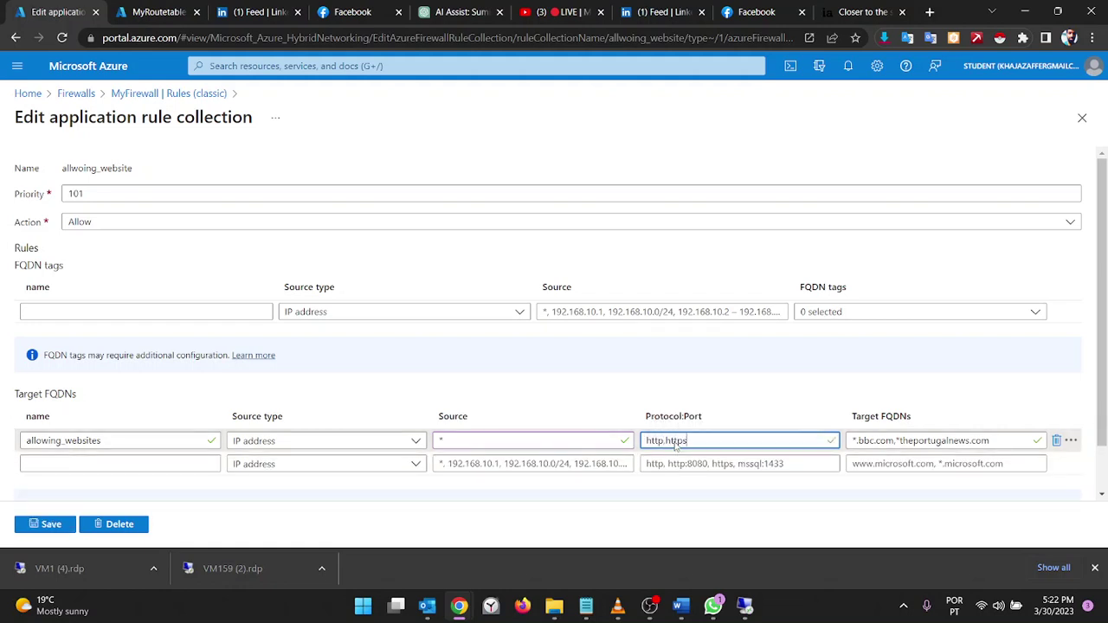
left_click(586, 389)
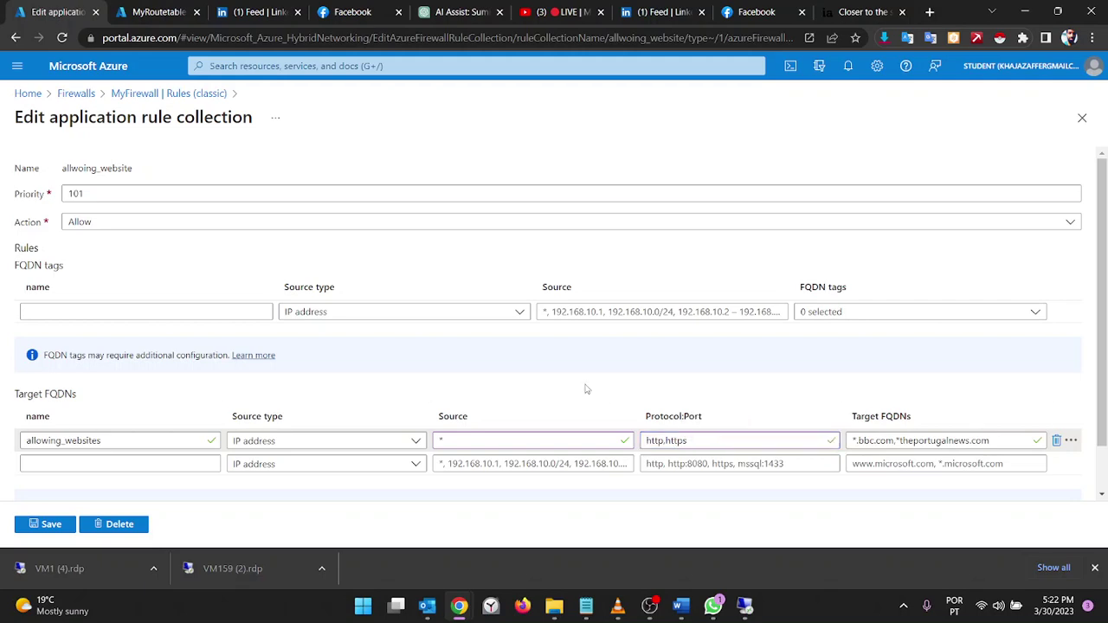
left_click(744, 608)
left_click(745, 607)
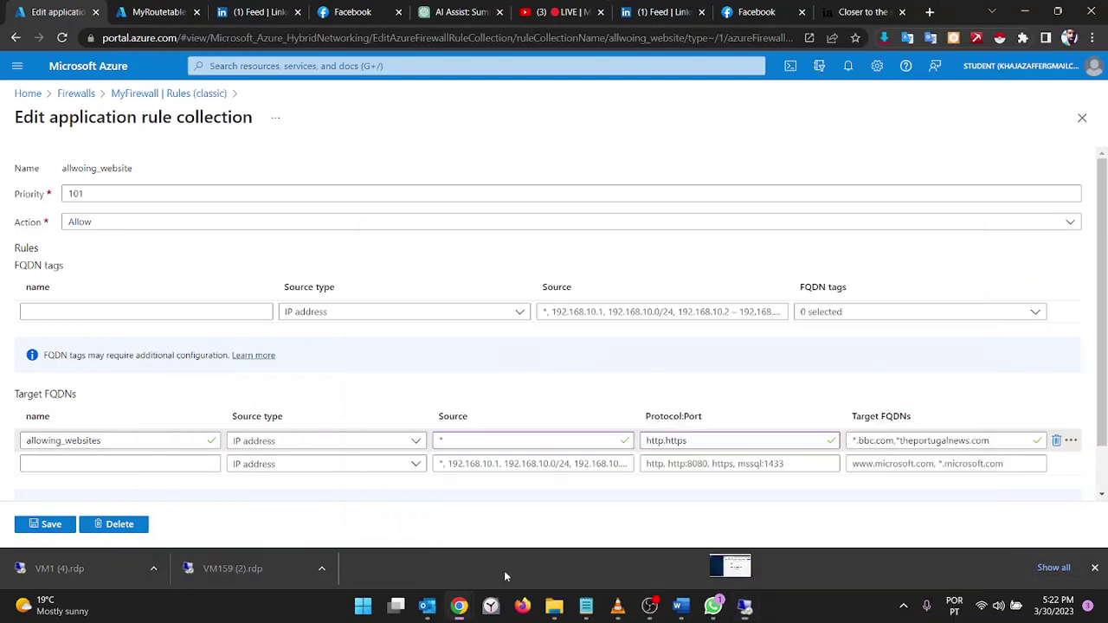
left_click(34, 527)
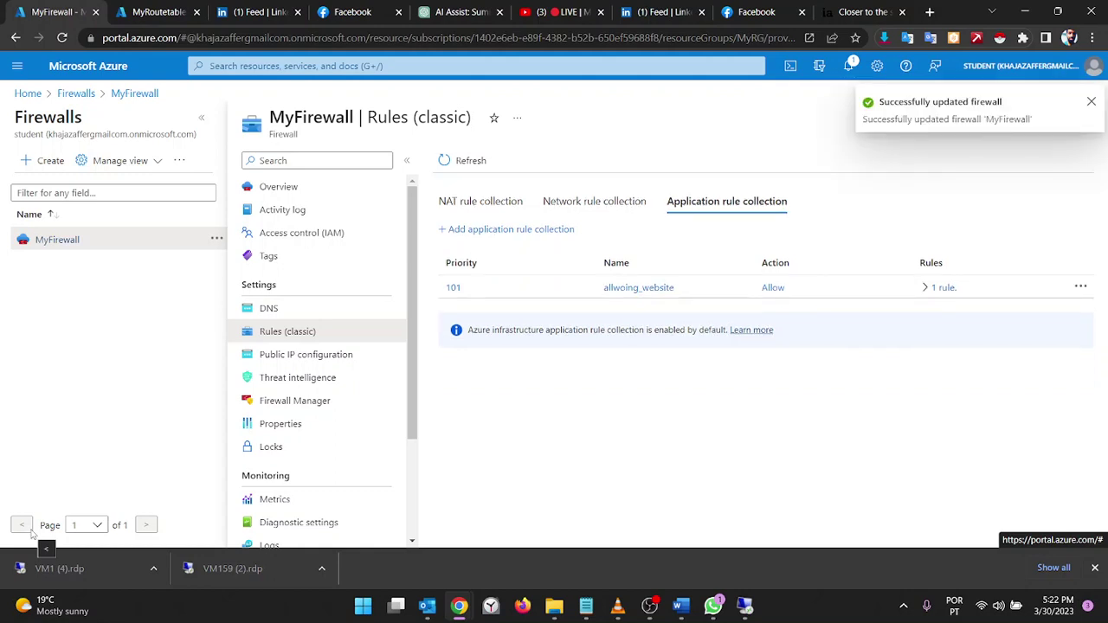
left_click(750, 610)
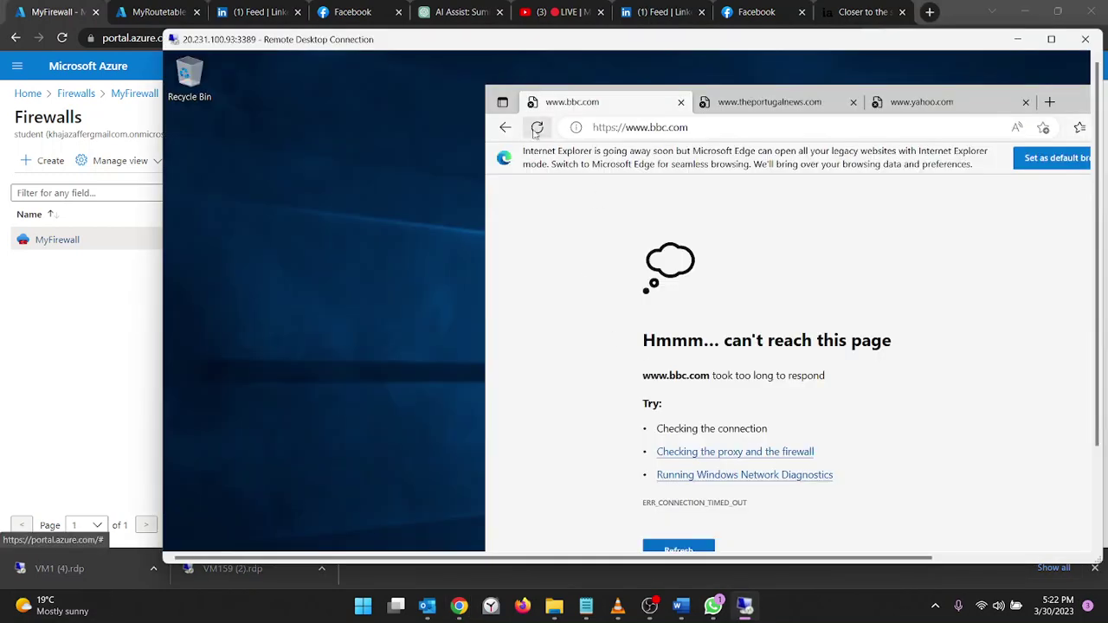
left_click(536, 128)
left_click(726, 106)
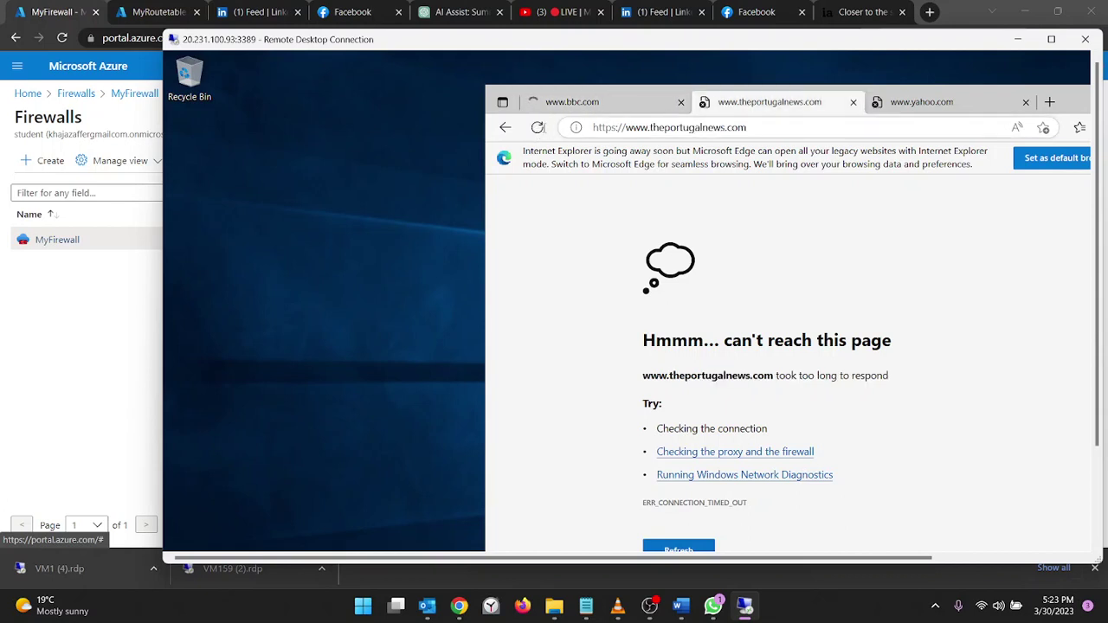
left_click(536, 128)
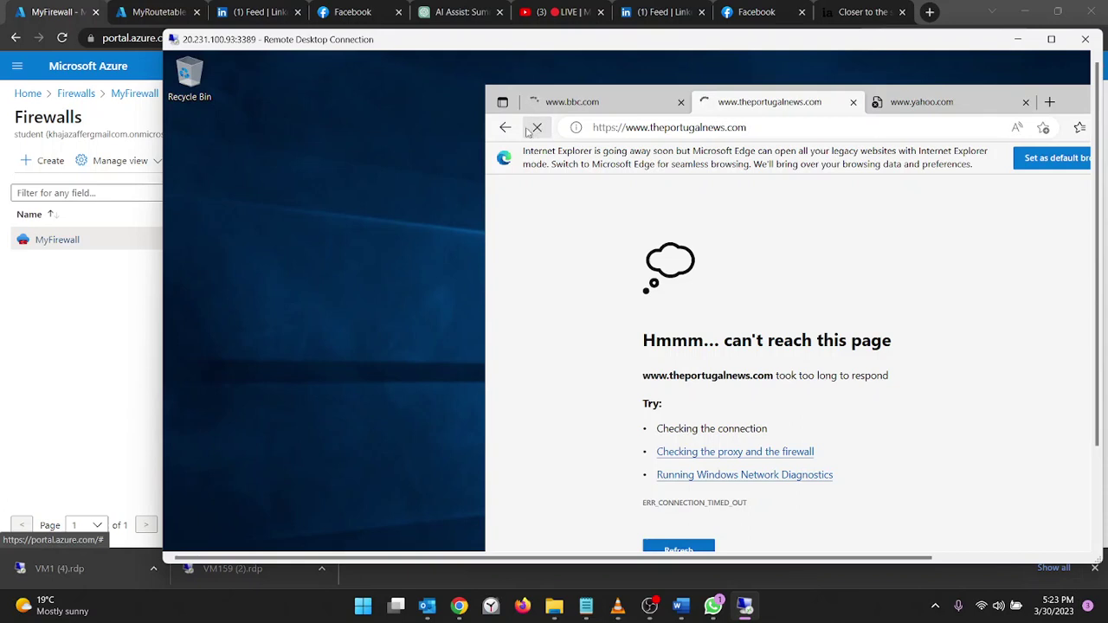
left_click(597, 105)
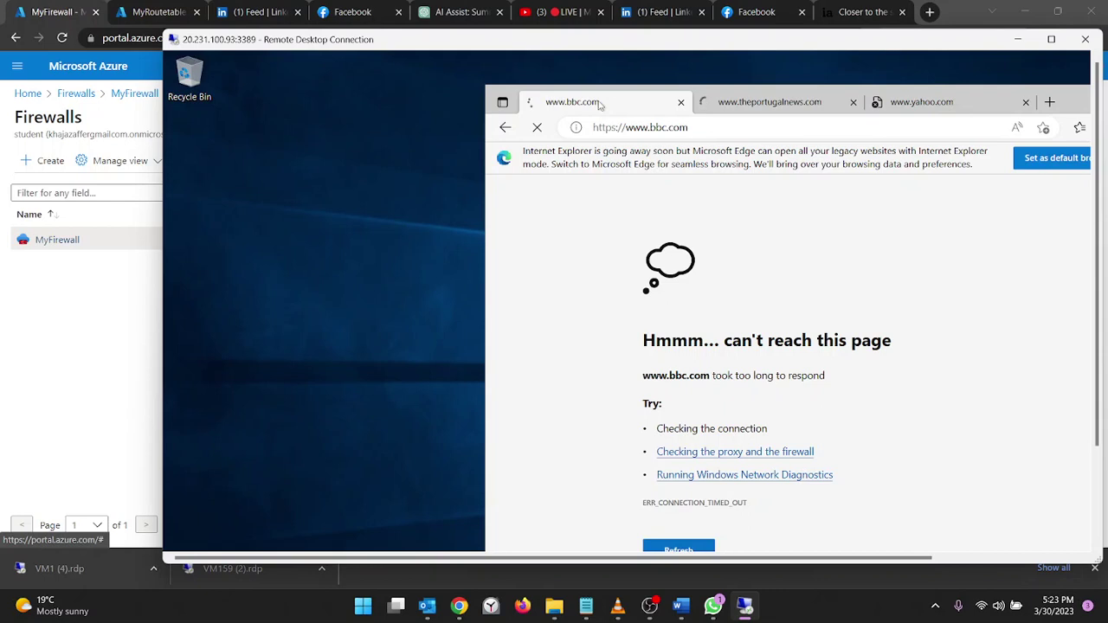
left_click(6, 342)
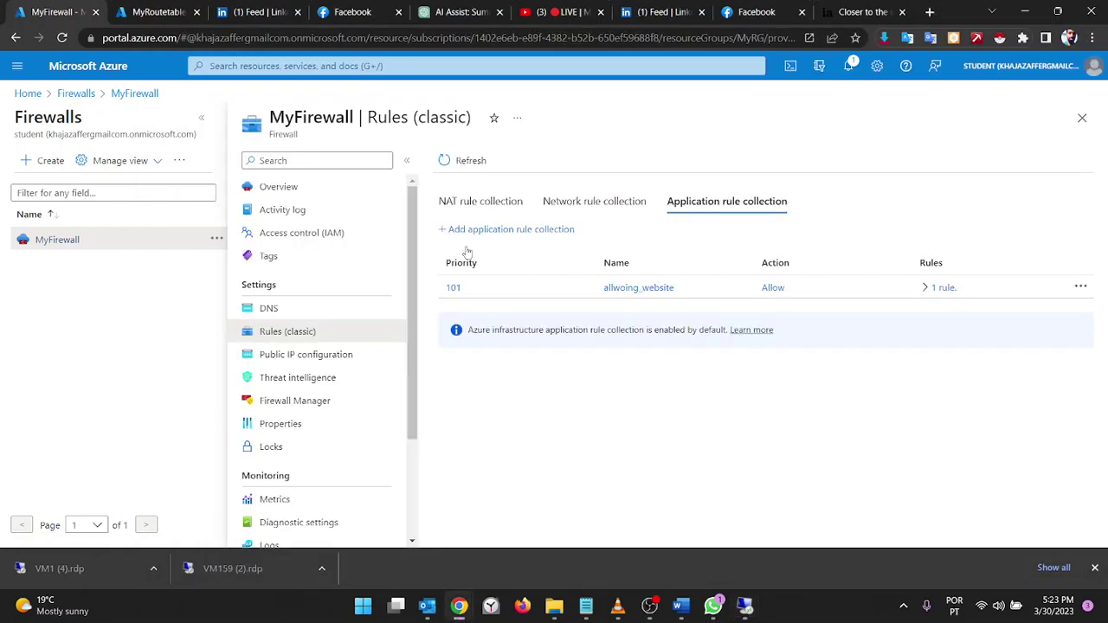
left_click(453, 287)
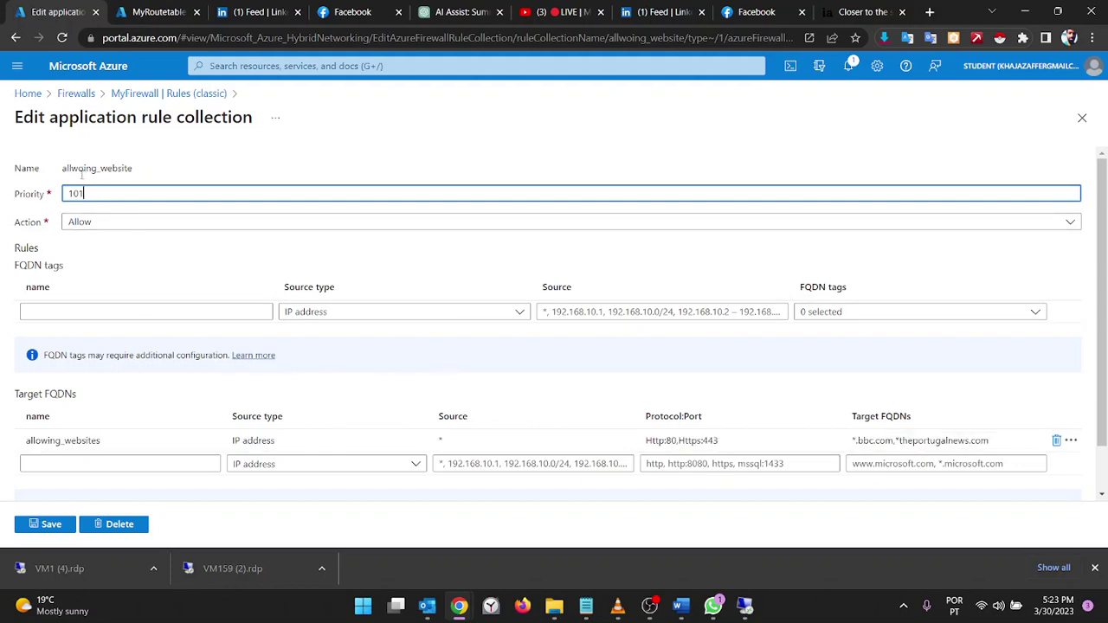
left_click(48, 441)
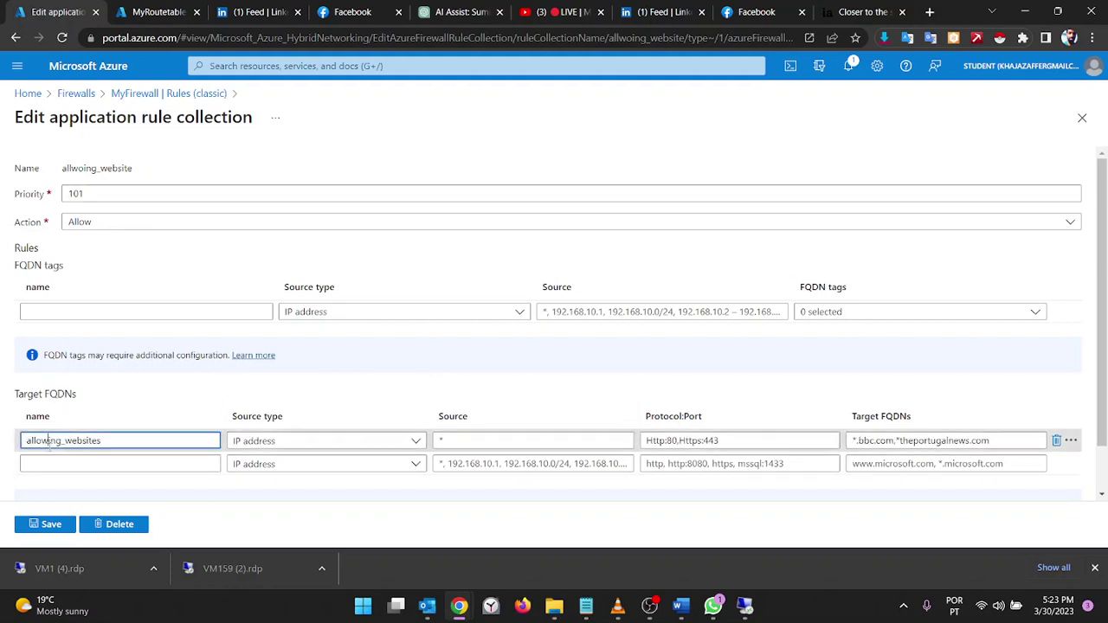
left_click(121, 94)
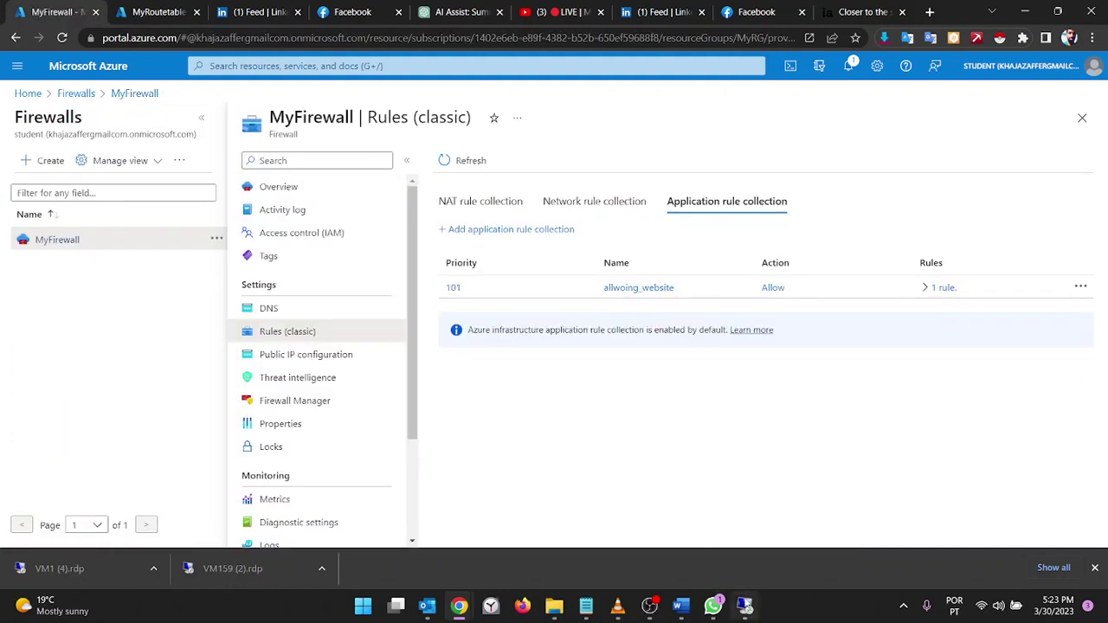
left_click(745, 605)
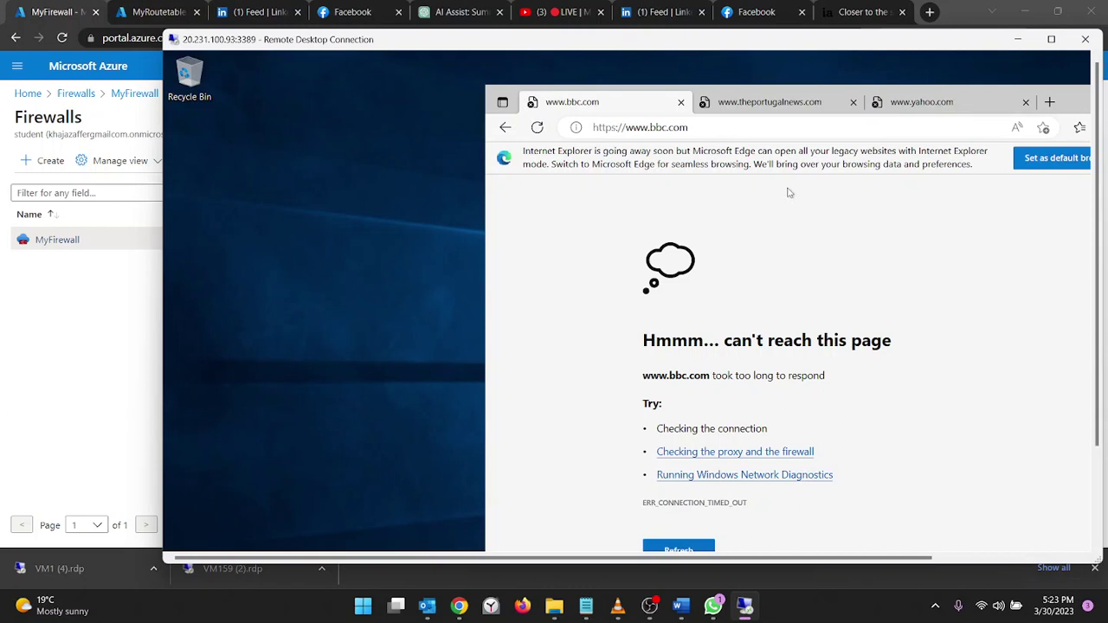
left_click(764, 106)
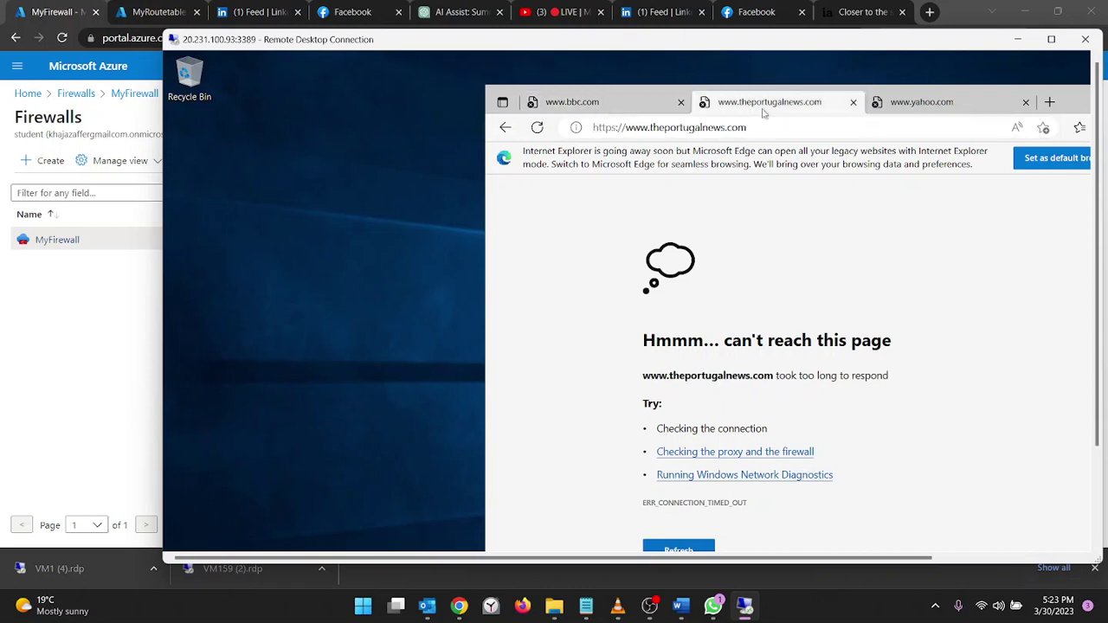
left_click(536, 127)
left_click(62, 326)
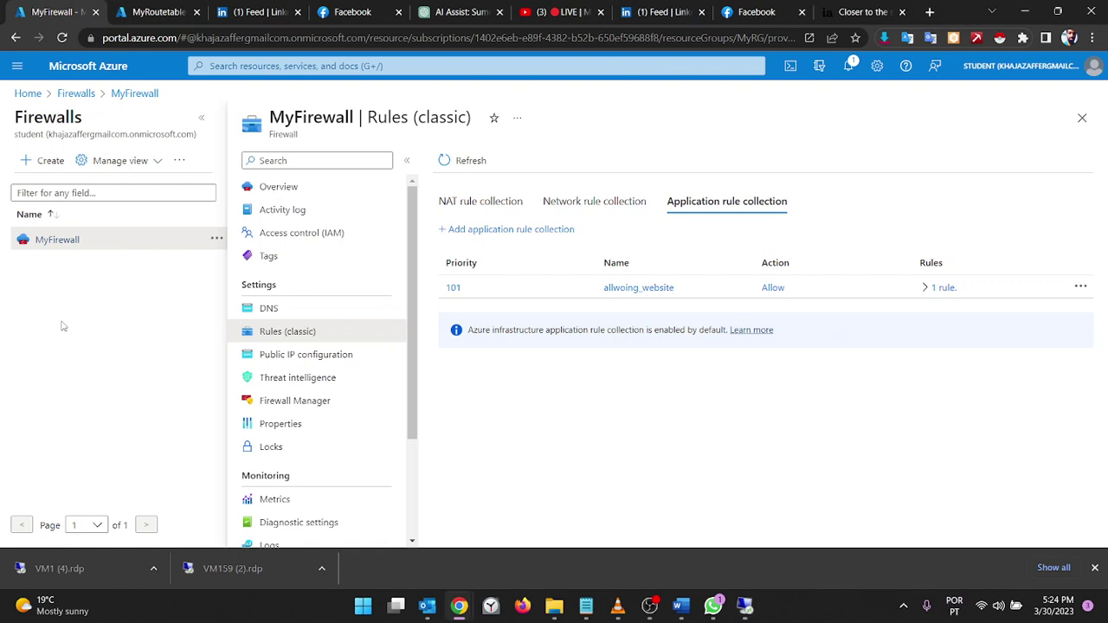
Search 'route', open Route tables, and view MyRoutetable's Myroute route and subnet1 association
left_click(28, 94)
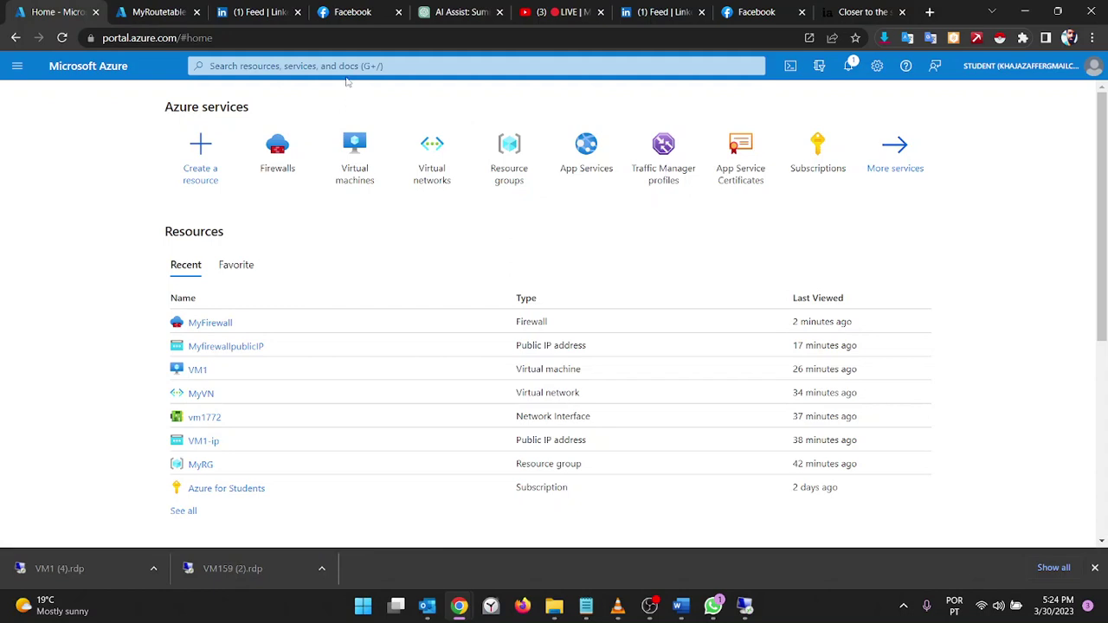
left_click(335, 62)
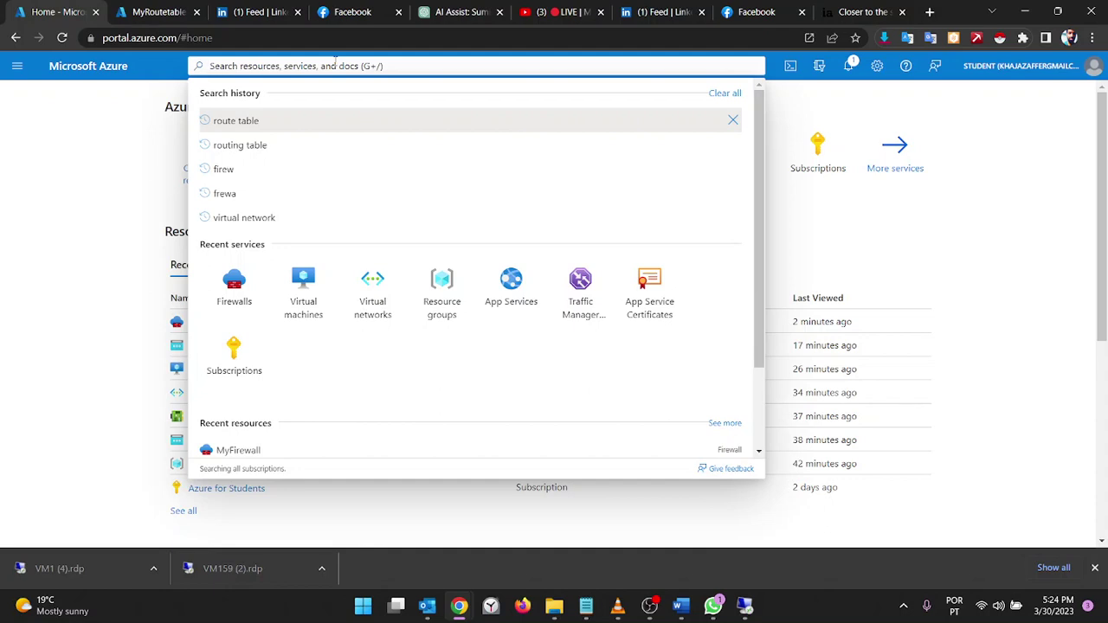
type("route")
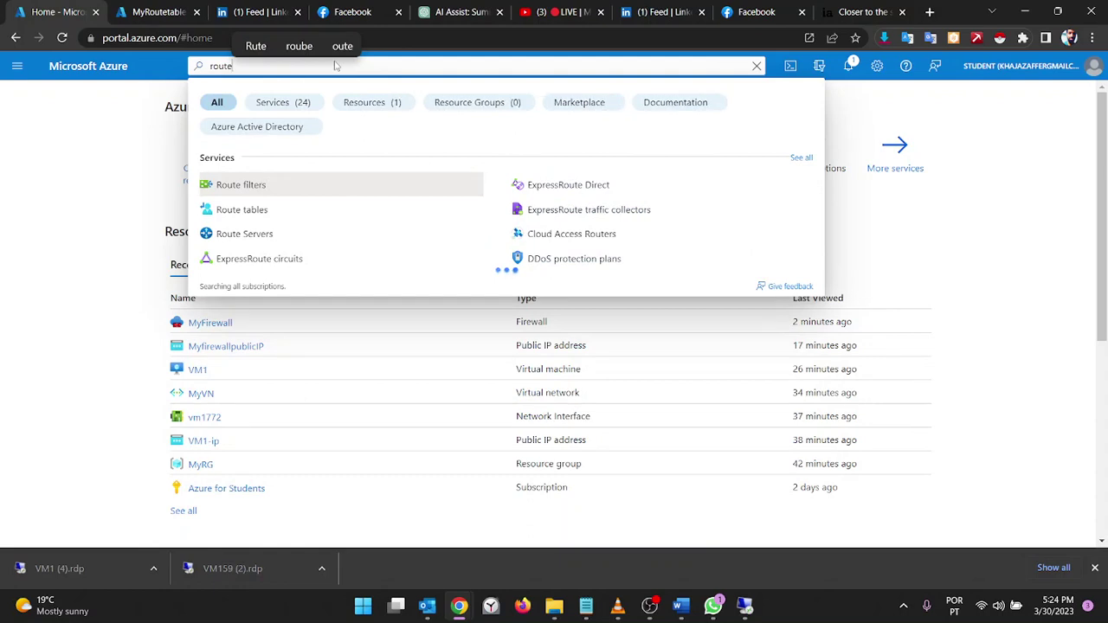
key("Down")
key("Return")
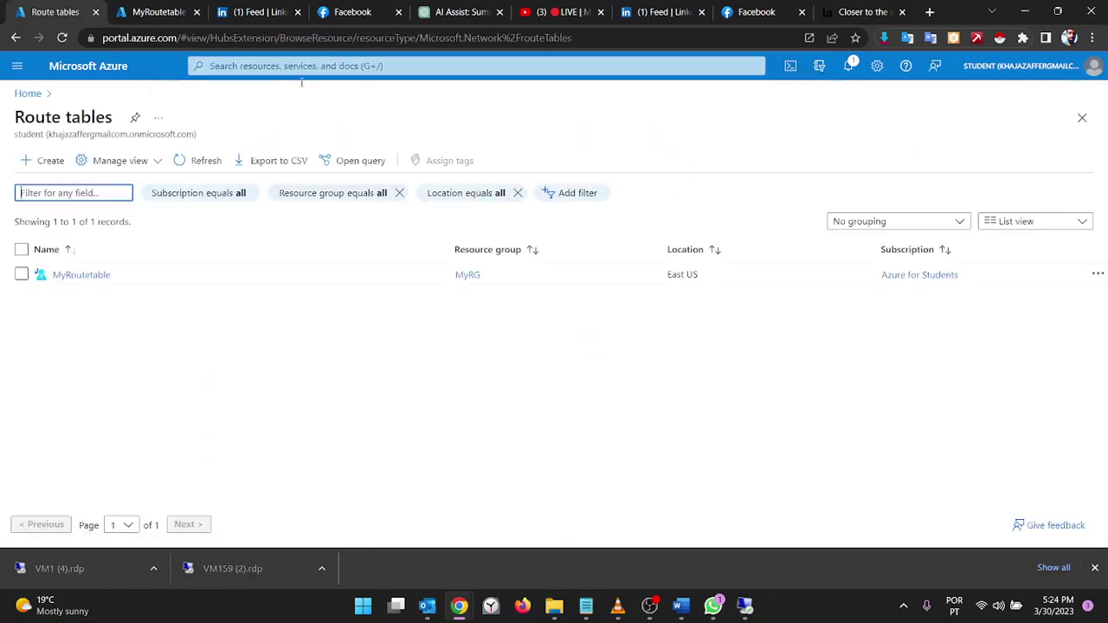
left_click(65, 275)
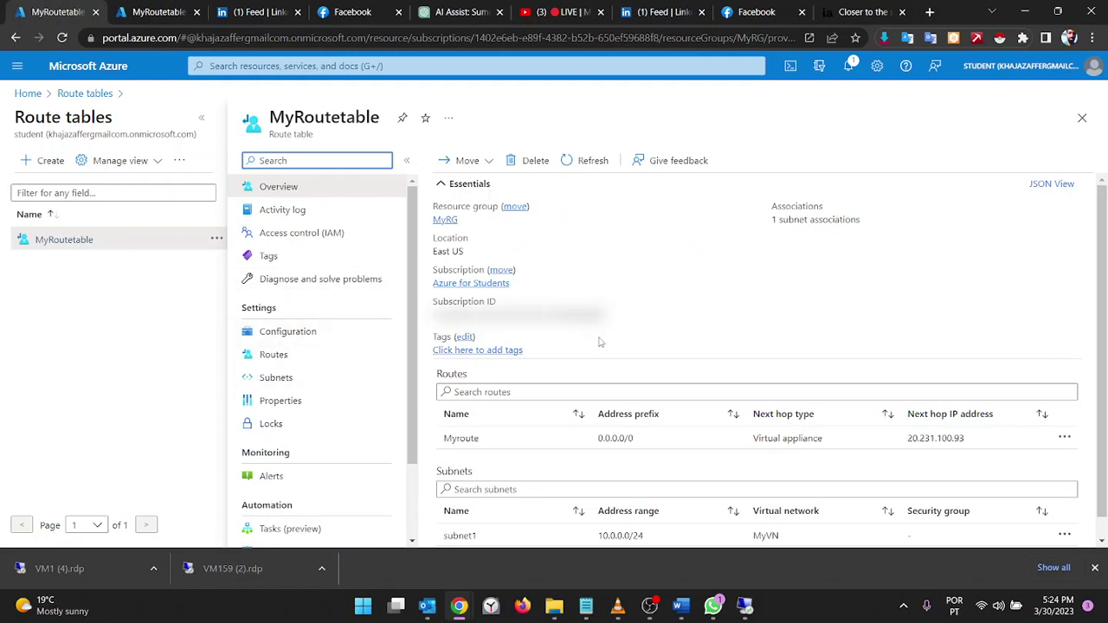
scroll(600, 343, "down", 1)
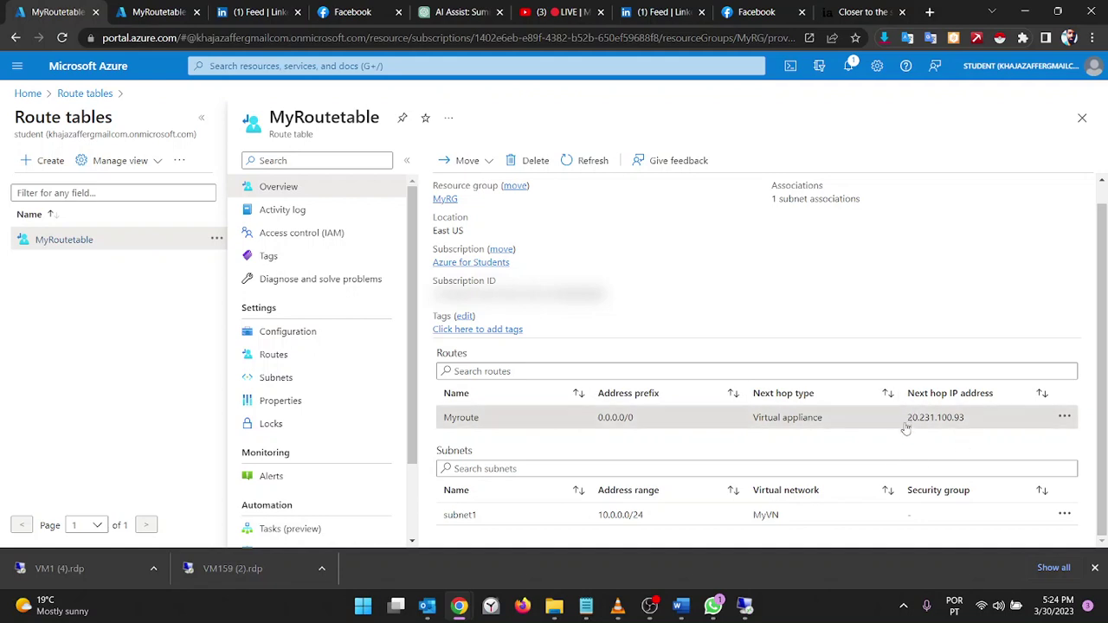
left_click(745, 605)
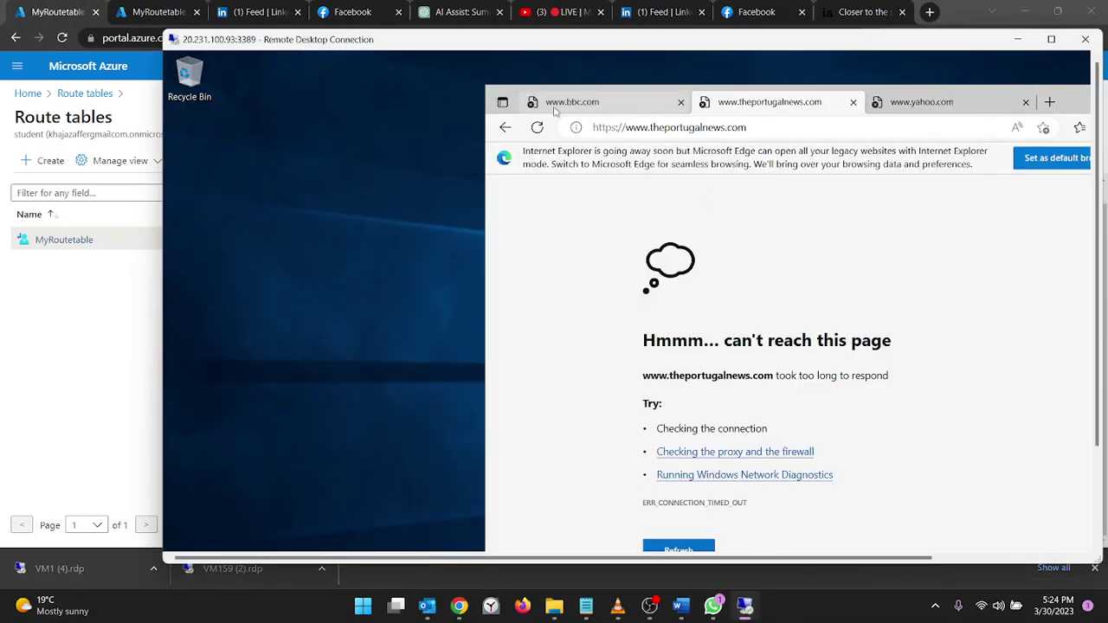
left_click(557, 105)
left_click(532, 138)
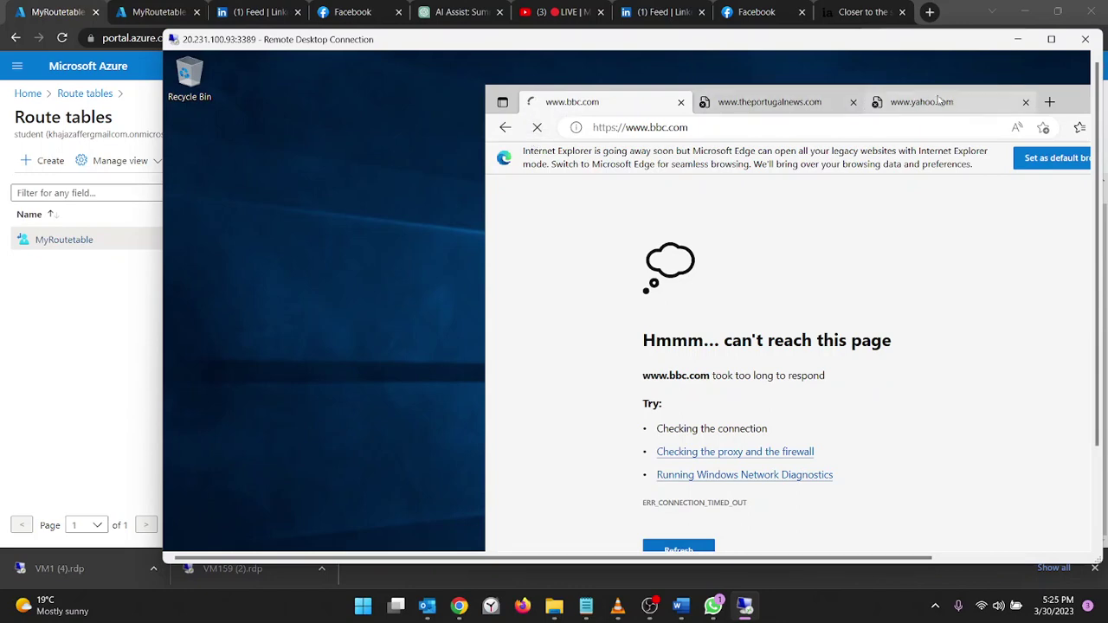
left_click(1050, 40)
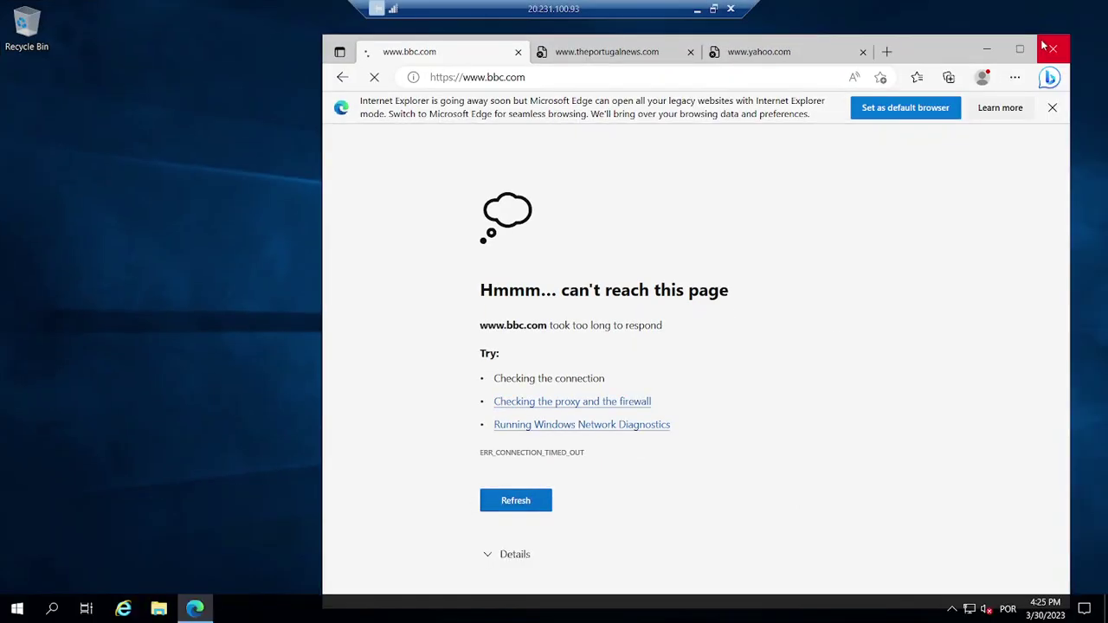
left_click(1049, 47)
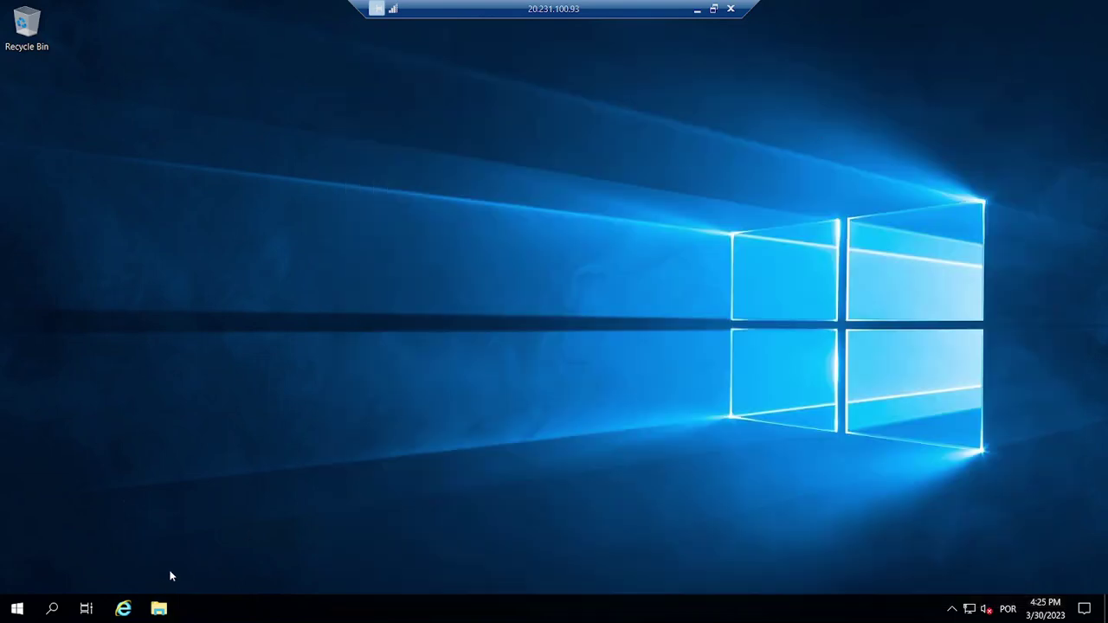
left_click(123, 609)
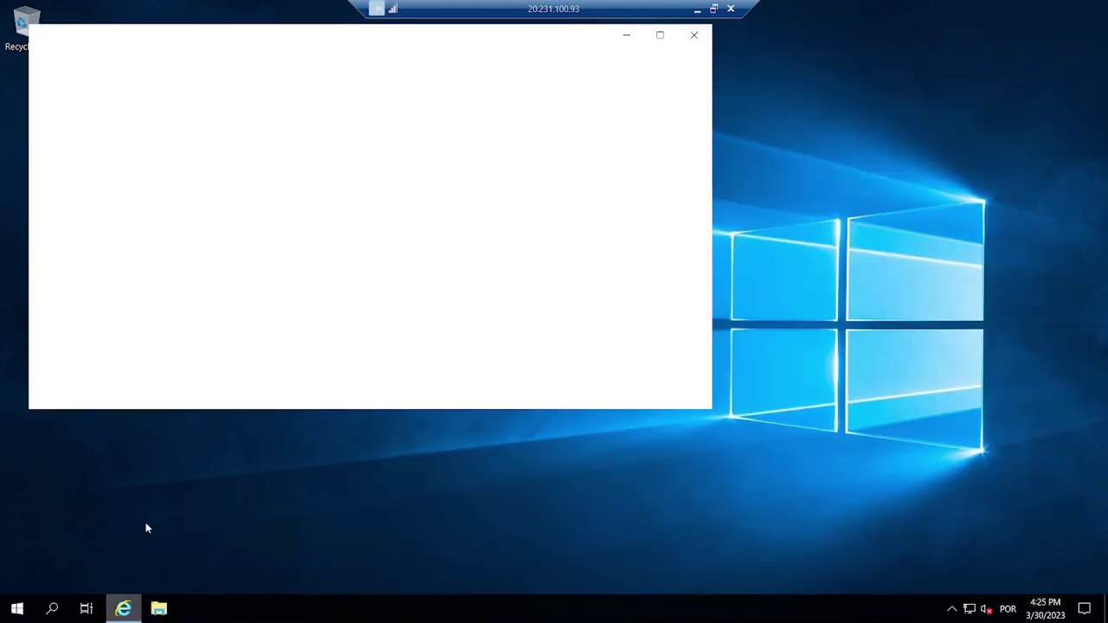
left_click(282, 52)
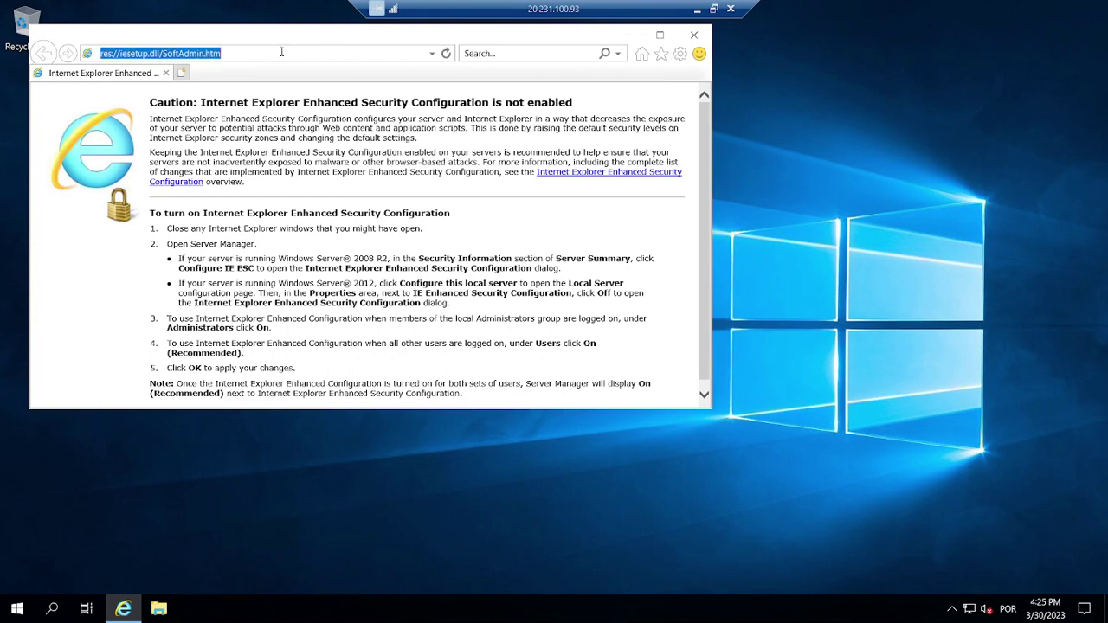
type("goog")
key("Return")
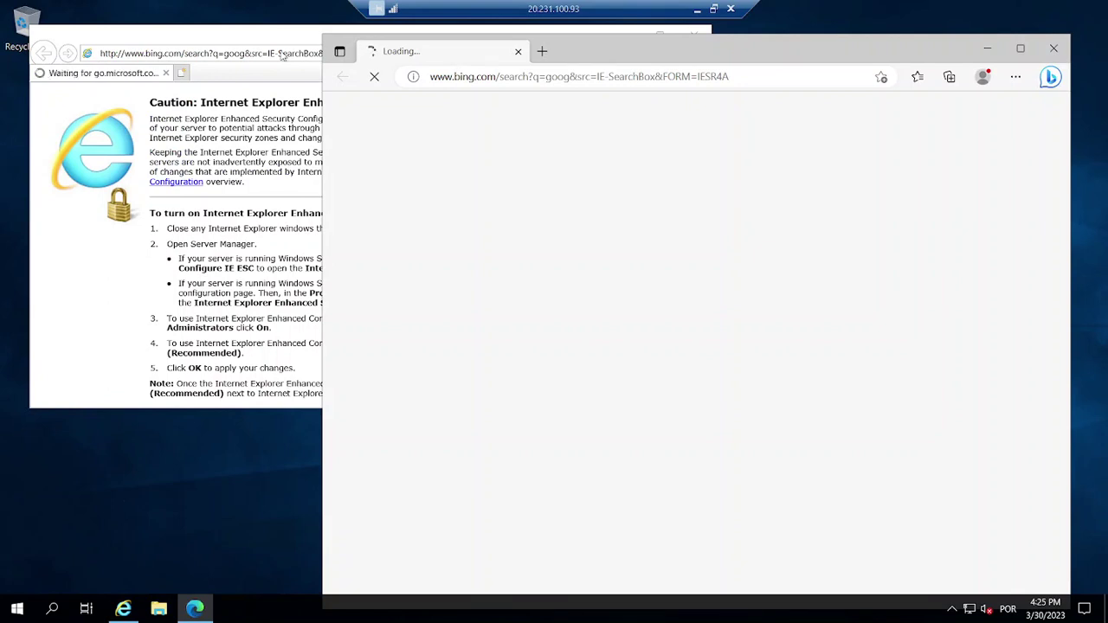
left_click(452, 78)
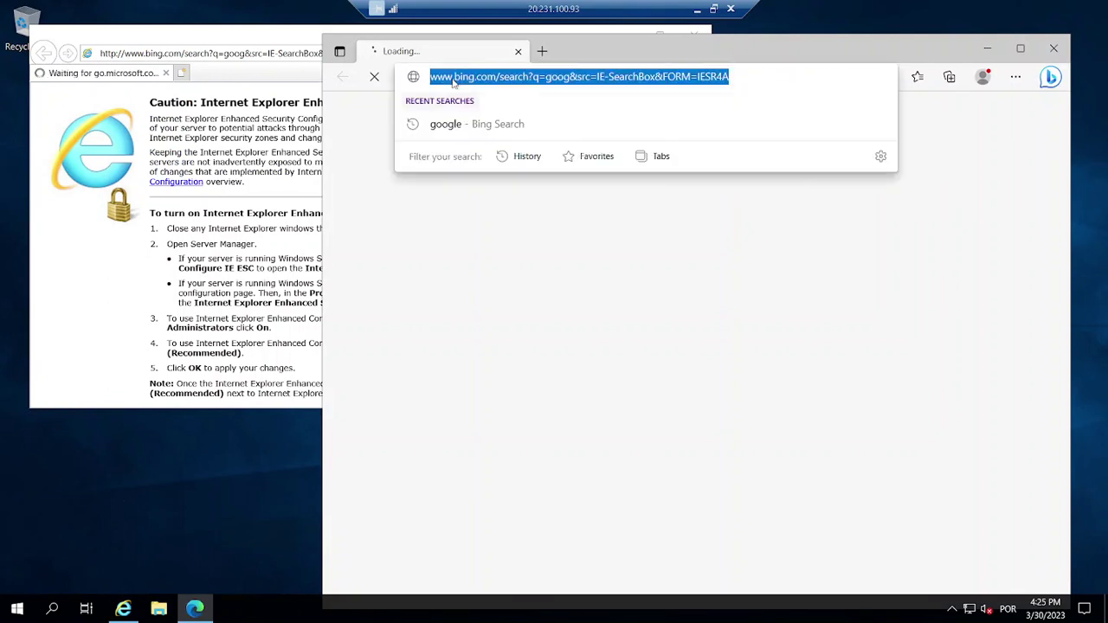
key("BackSpace")
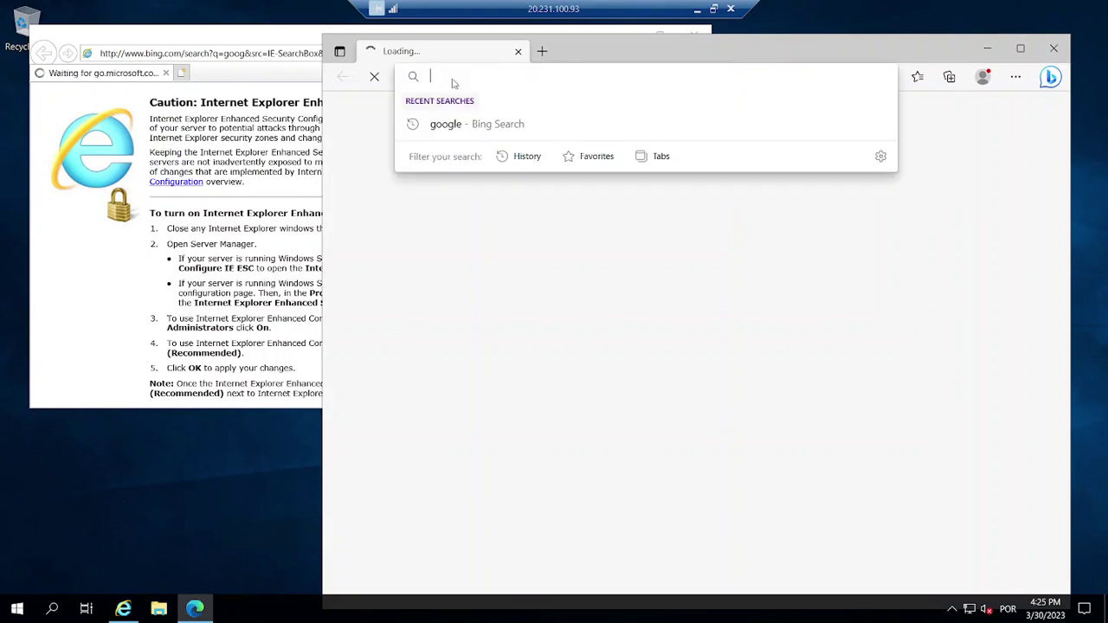
type("bbc")
key("Return")
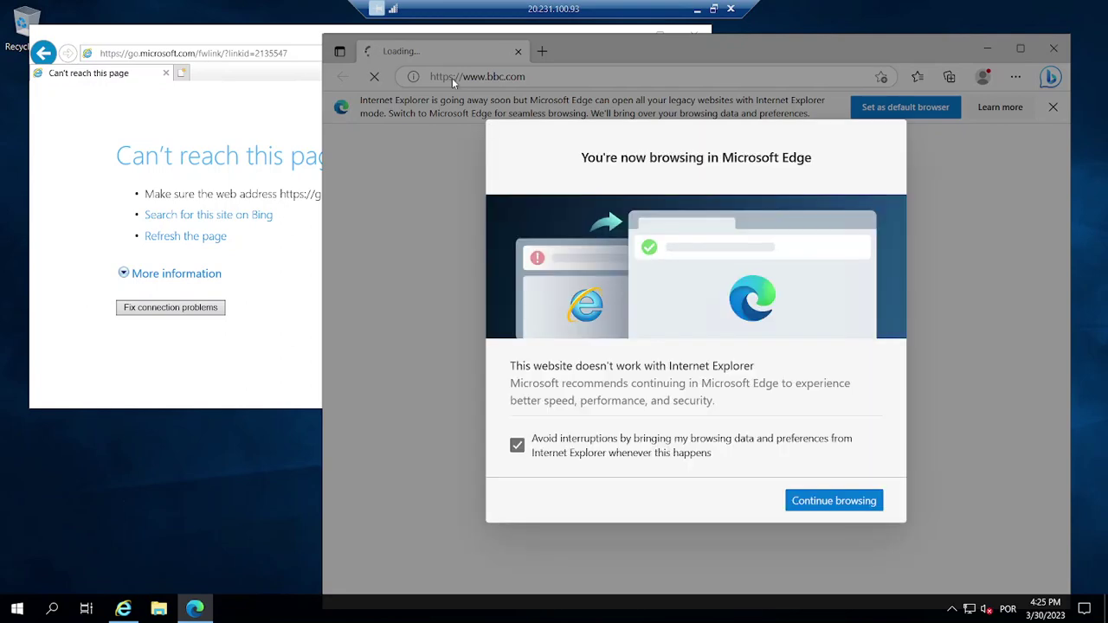
left_click(806, 502)
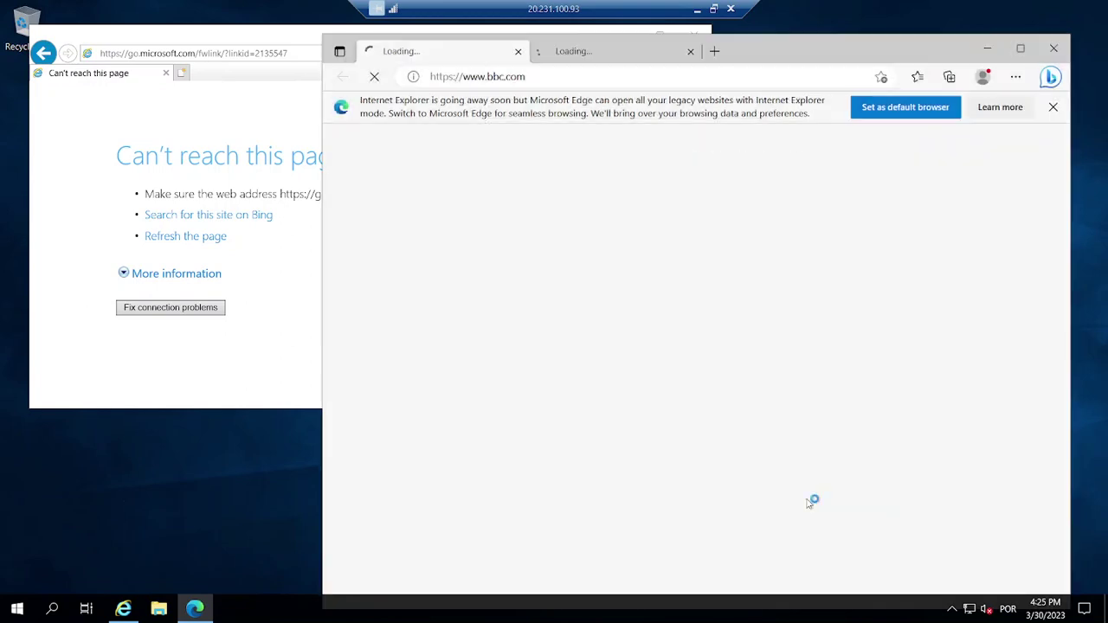
left_click(585, 55)
left_click(690, 52)
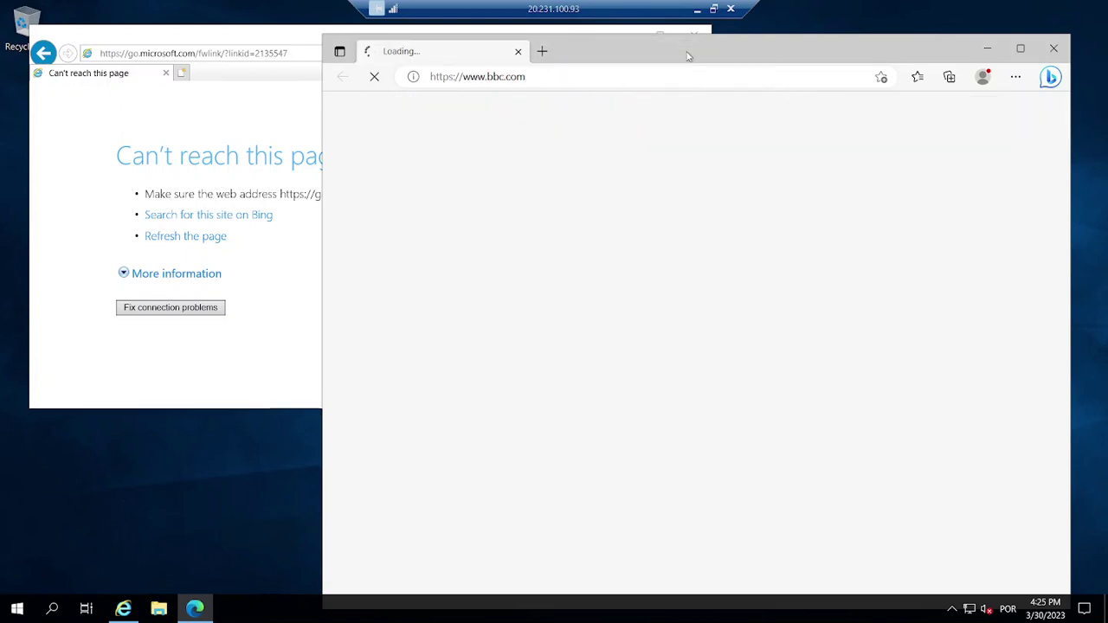
left_click(542, 52)
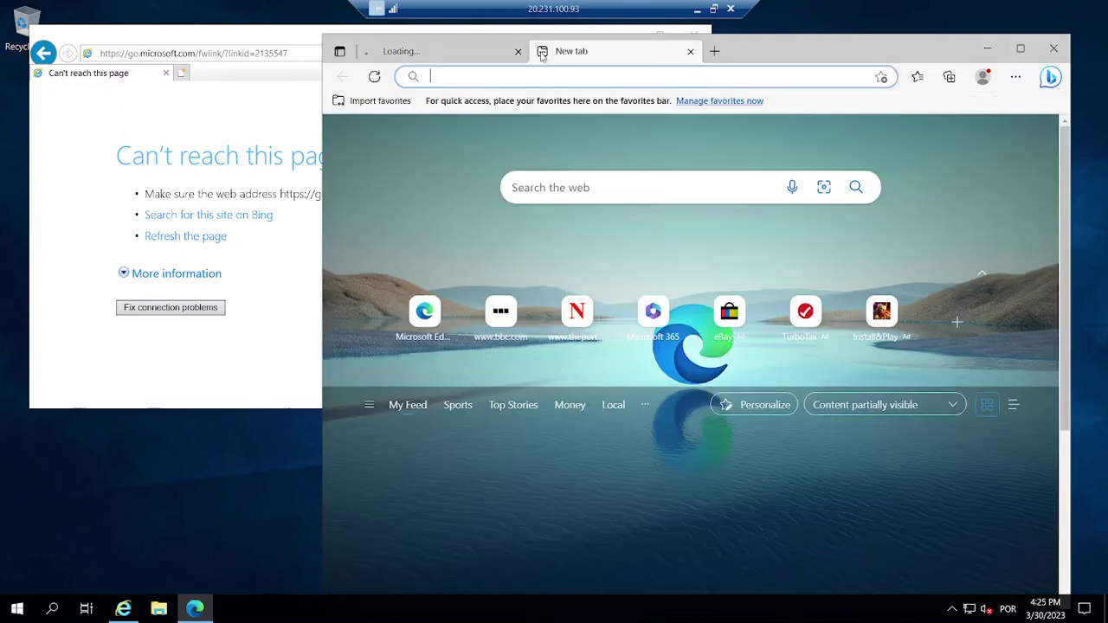
type("theportugalnews.com")
key("Return")
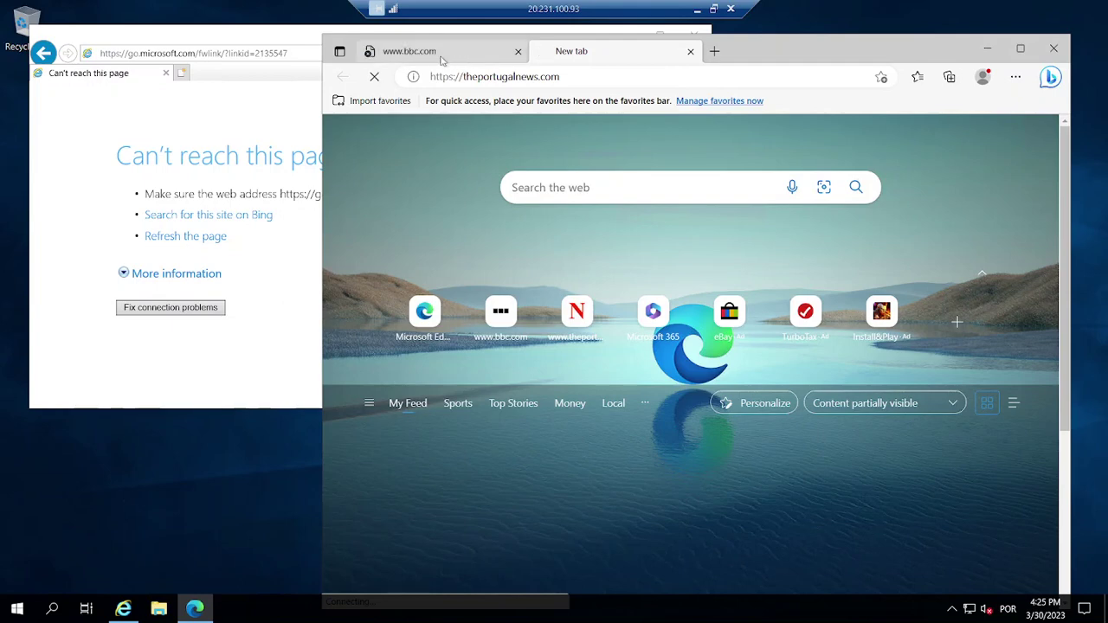
left_click(710, 10)
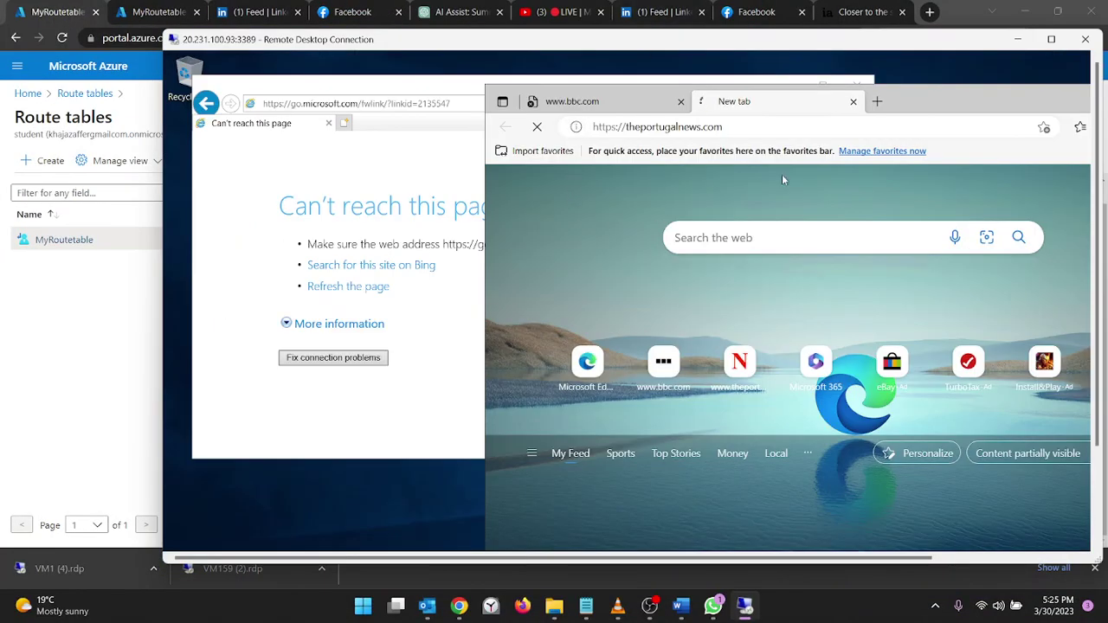
left_click(604, 108)
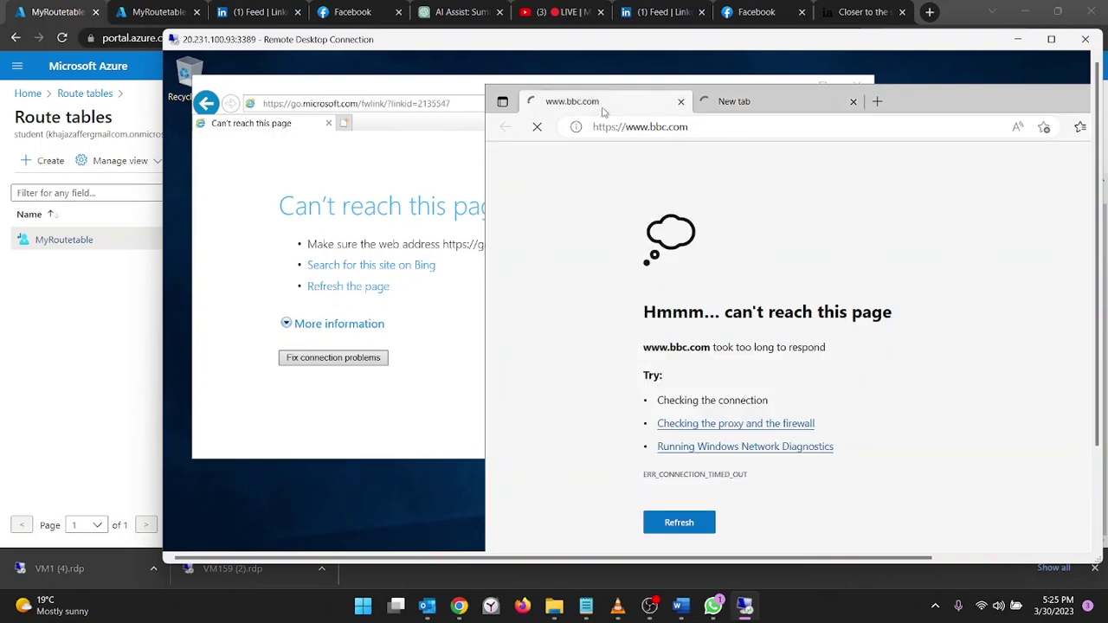
left_click(428, 164)
left_click(856, 86)
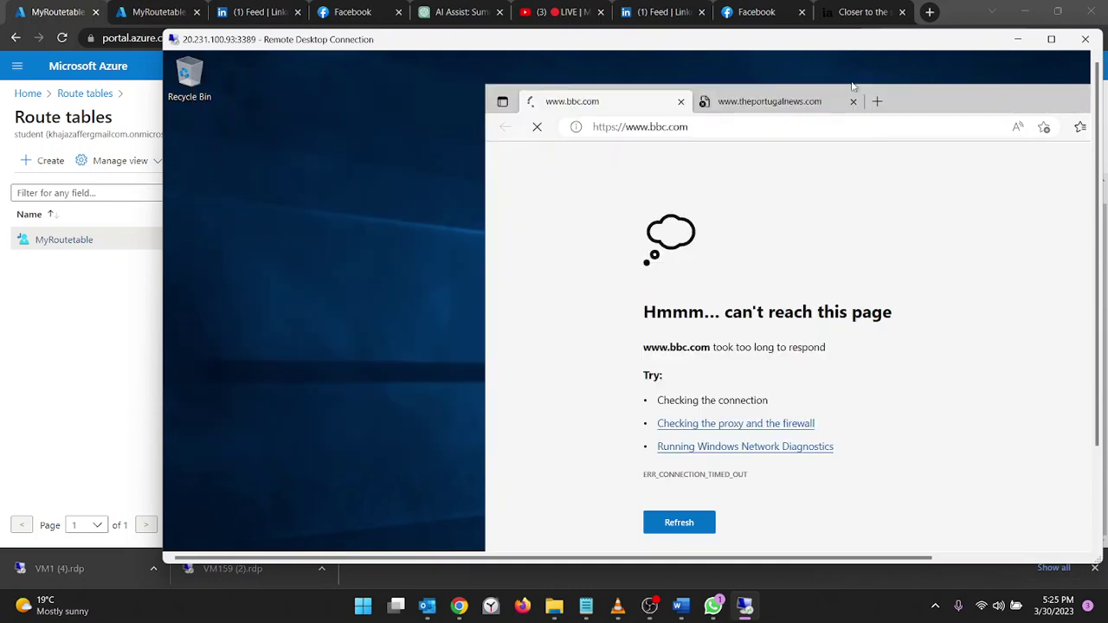
left_click(135, 292)
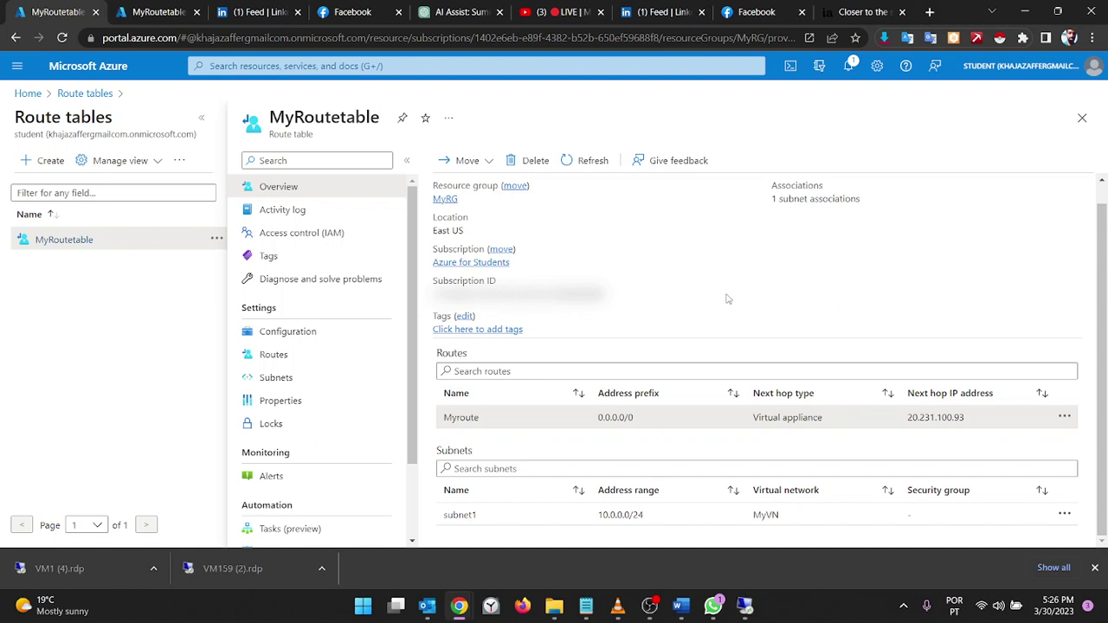
Paste the LinkedIn profile link into a new Notepad tab and trim its /recent-activity ending
left_click(589, 609)
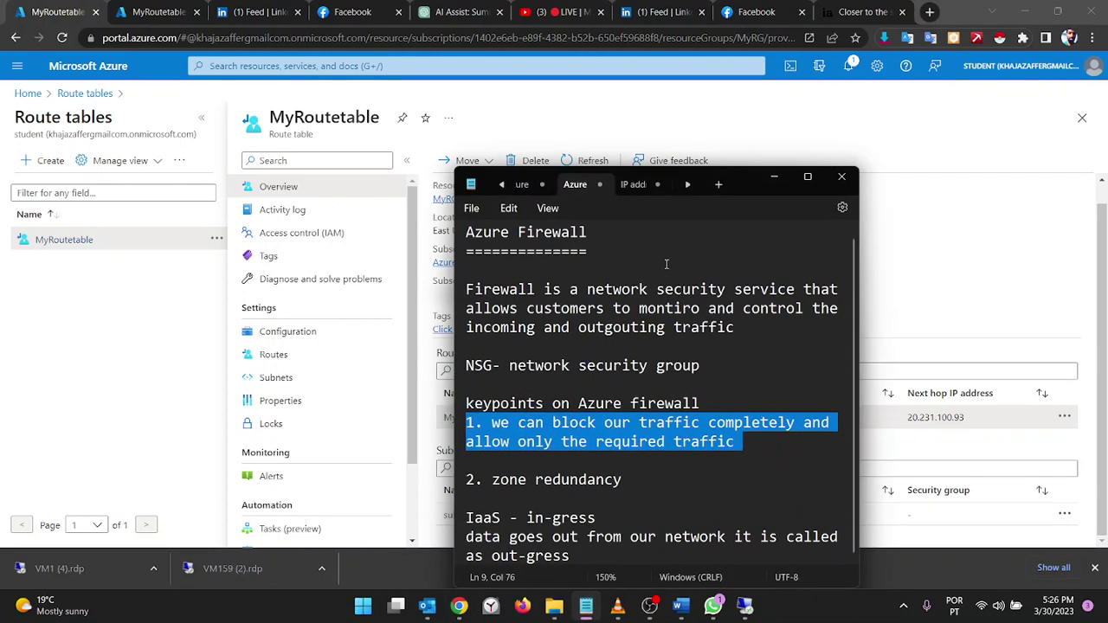
left_click(719, 183)
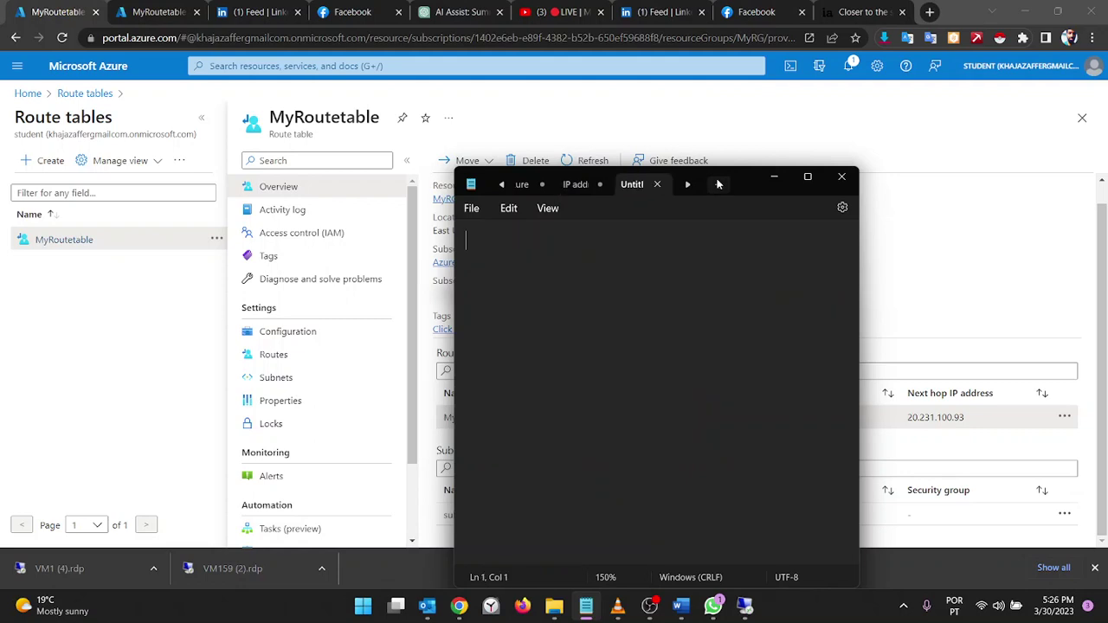
key("ctrl+grave")
type("li")
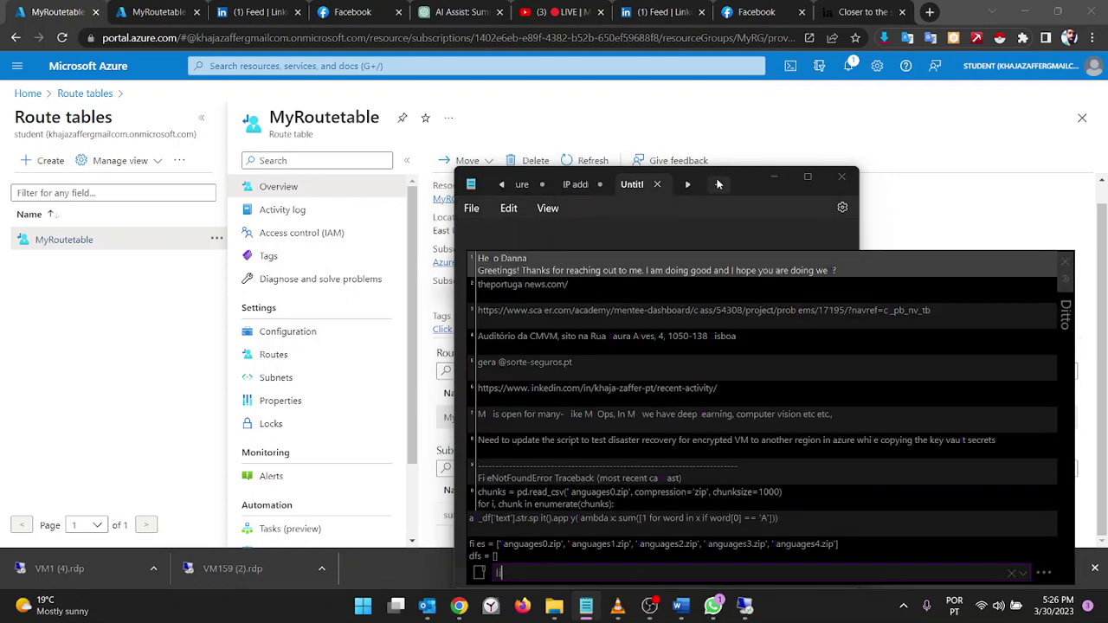
type("nkedin")
key("Return")
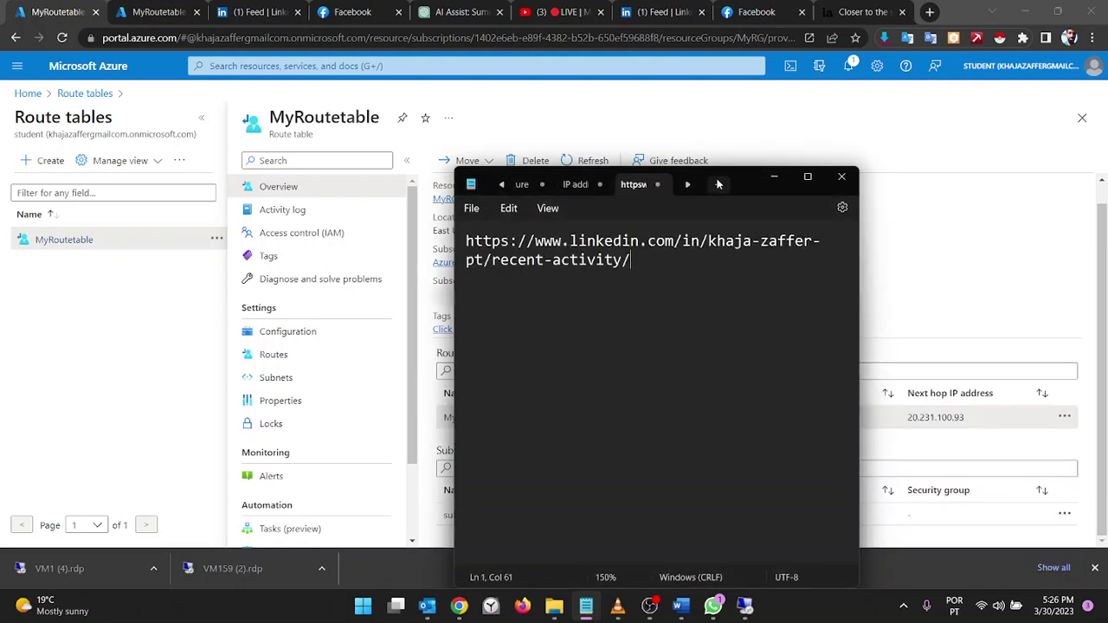
key("ctrl+a")
key("ctrl+x")
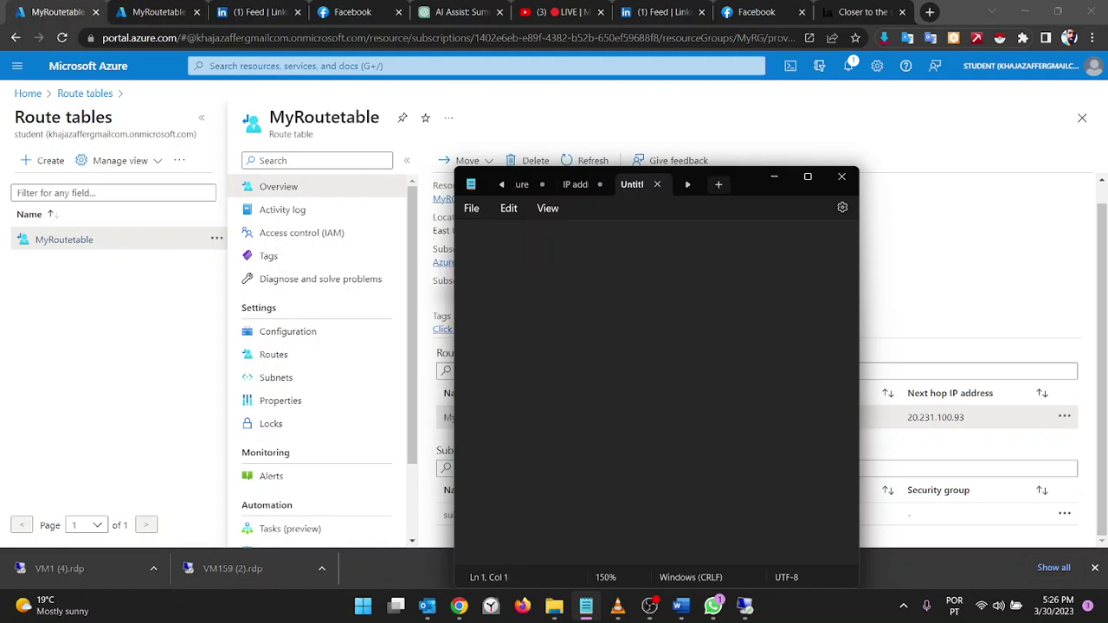
key("ctrl+v")
key("BackSpace")
key("BackSpace")
key("BackSpace")
key("BackSpace")
key("BackSpace")
key("BackSpace")
key("BackSpace")
key("BackSpace")
key("BackSpace")
key("BackSpace")
key("BackSpace")
key("BackSpace")
key("BackSpace")
key("BackSpace")
key("BackSpace")
key("BackSpace")
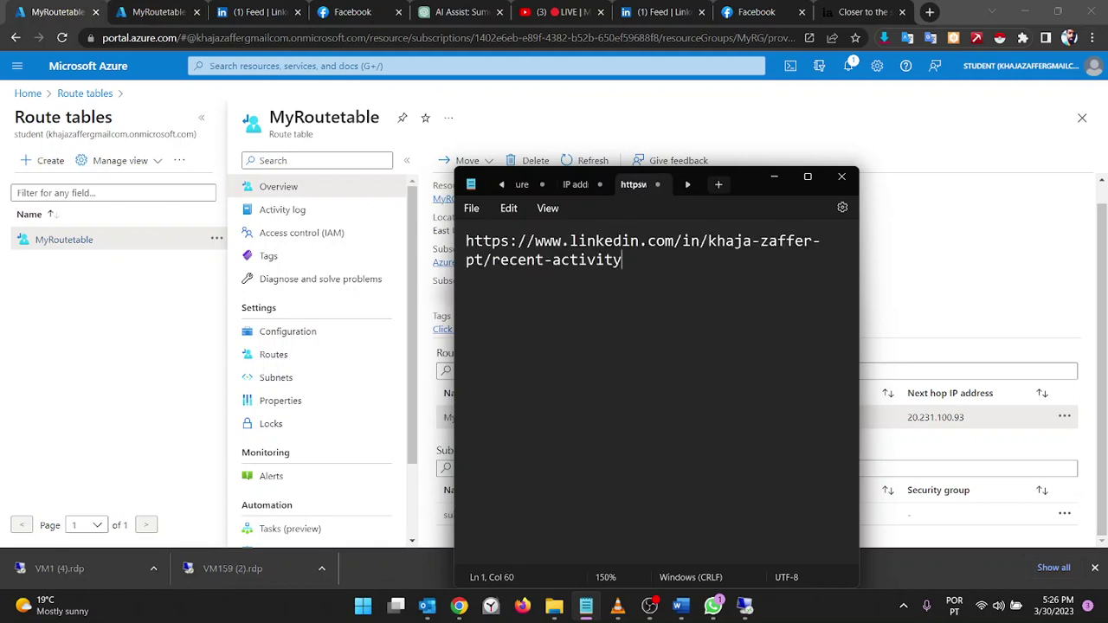
key("BackSpace")
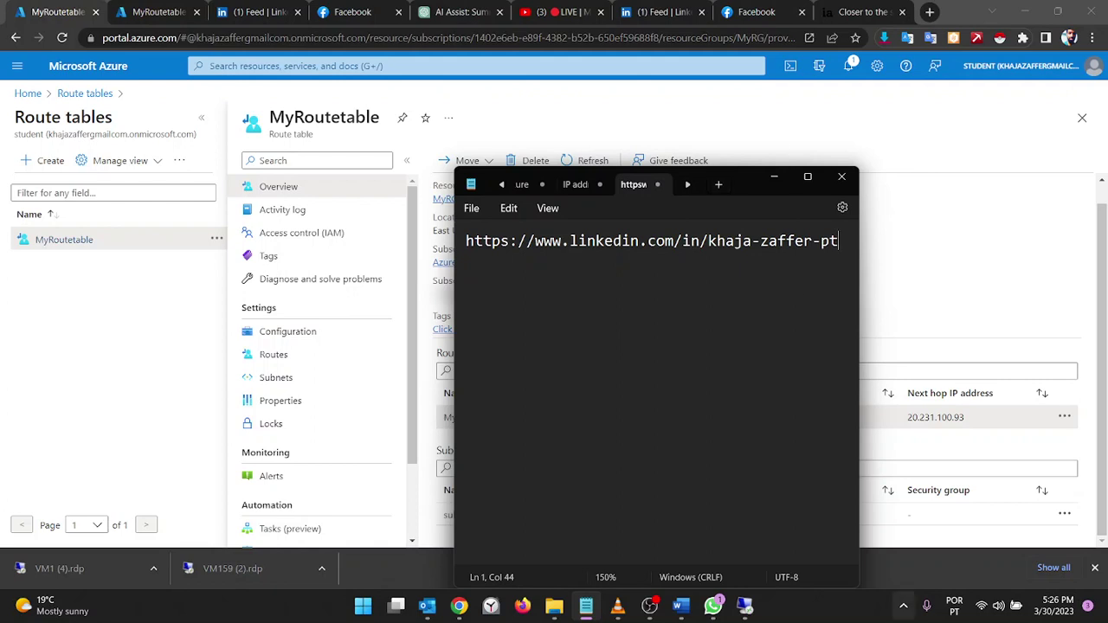
View the theportugalnews.com tab in the VM, then return to the MyRoutetable page
left_click(744, 606)
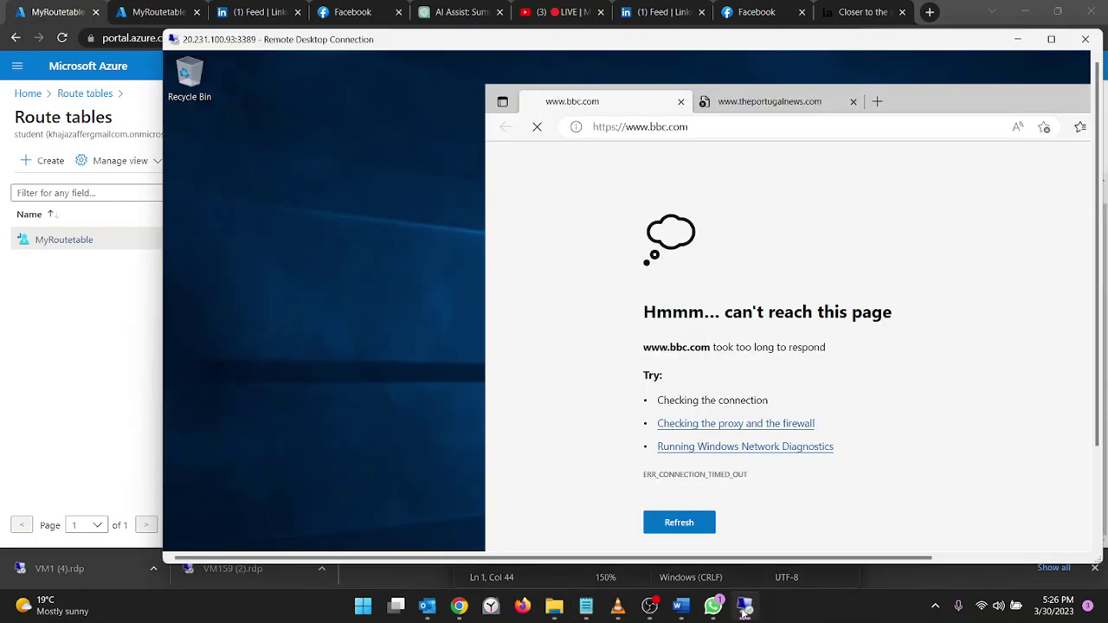
left_click(722, 105)
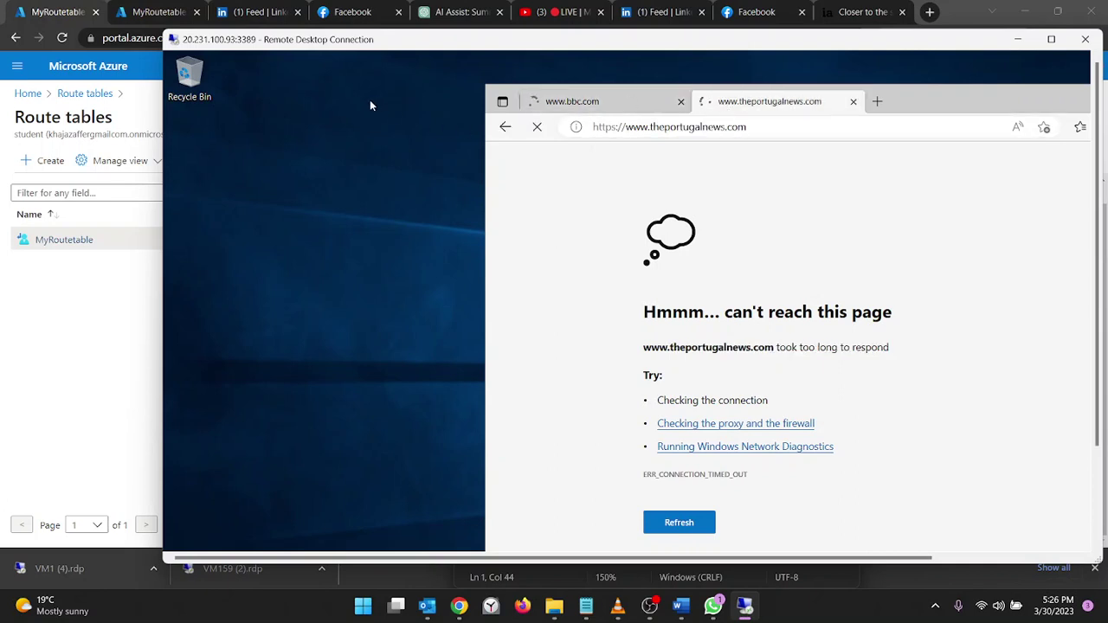
left_click(64, 240)
left_click_drag(130, 243, 76, 60)
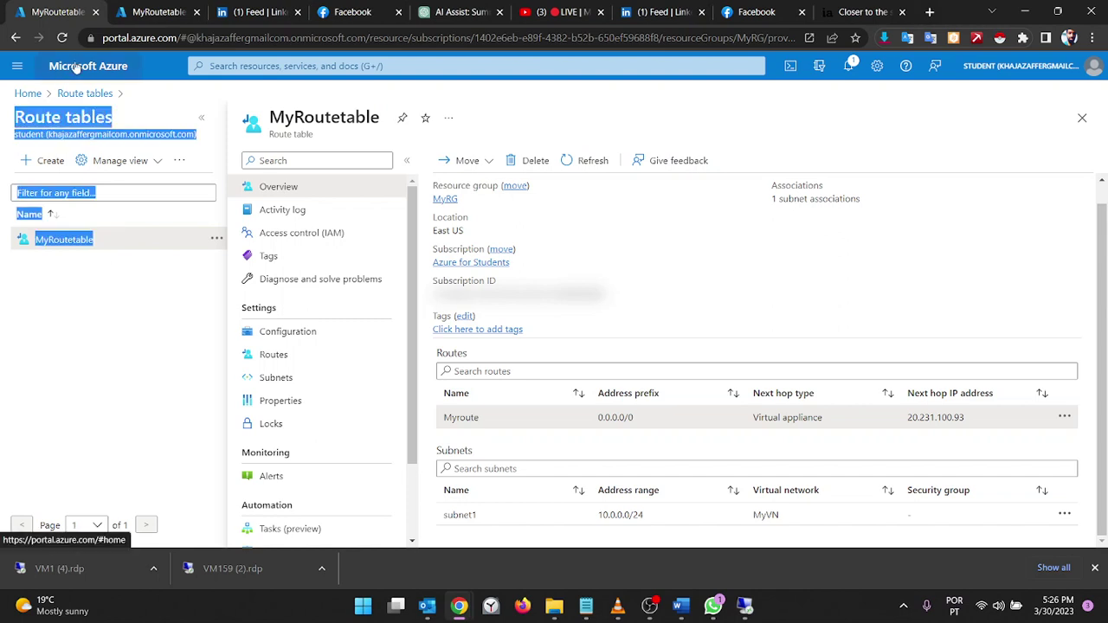
Open MyFirewall's allwoing_website application rule collection (classic rules) for editing
left_click(76, 61)
left_click(360, 168)
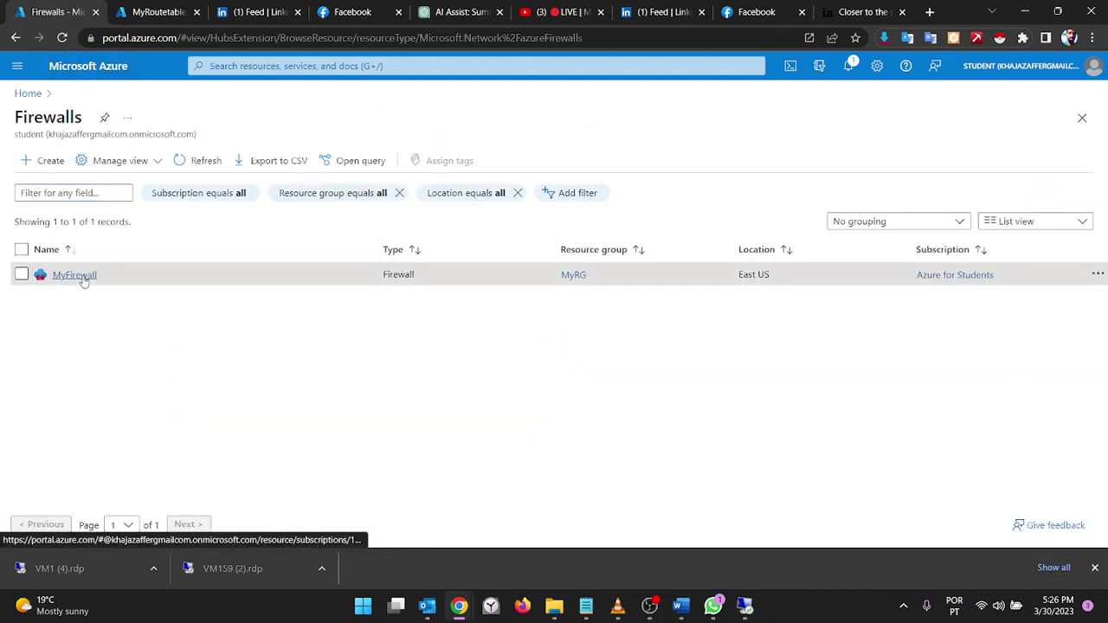
left_click(79, 276)
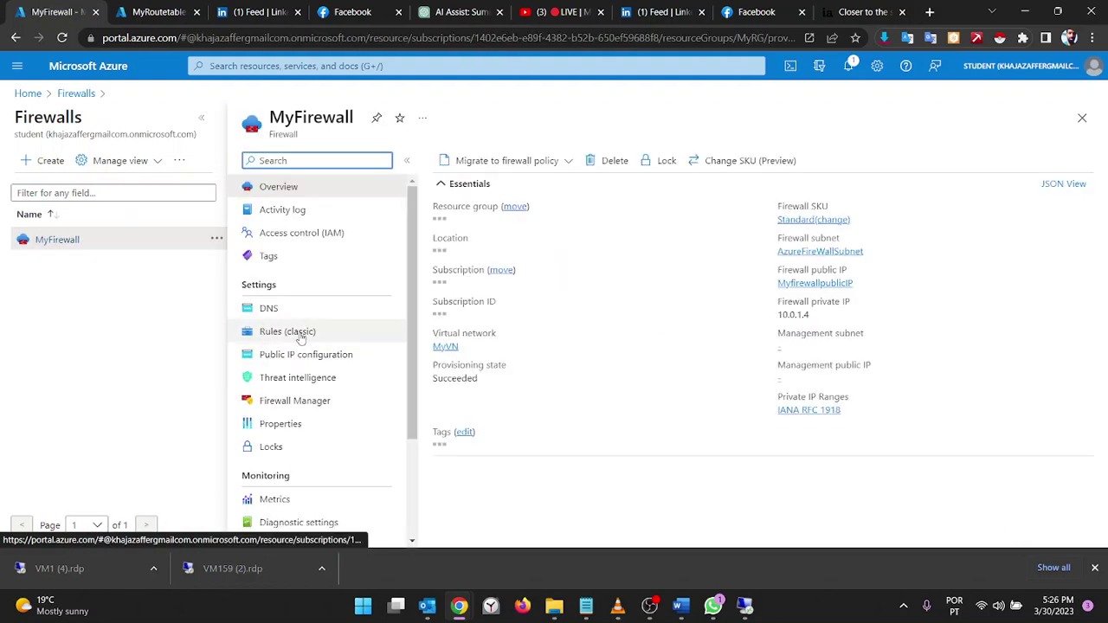
left_click(300, 334)
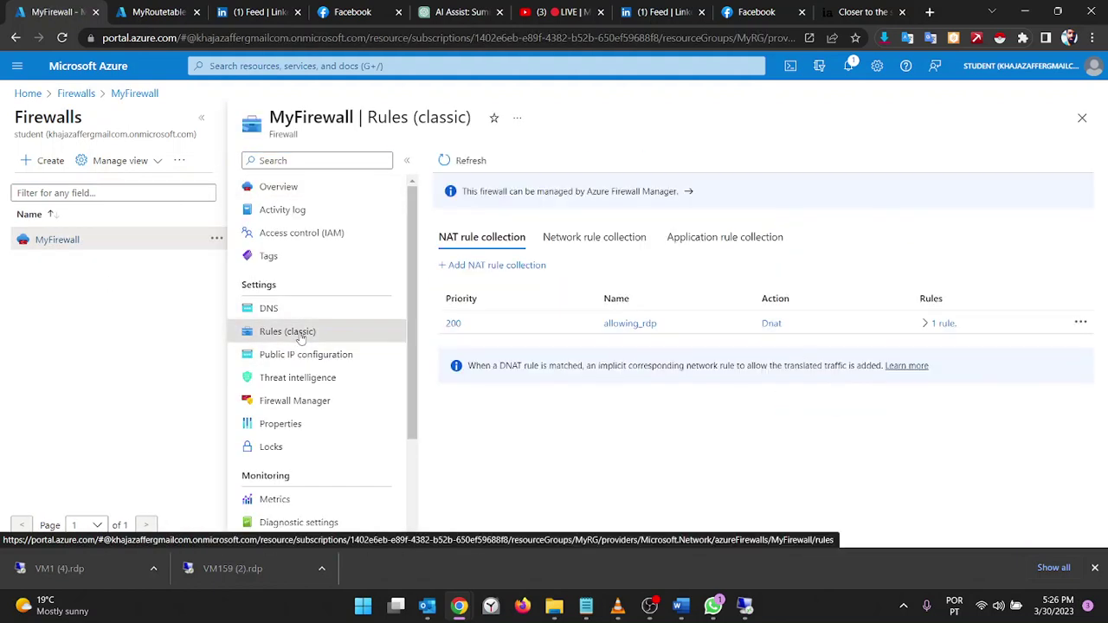
left_click(714, 238)
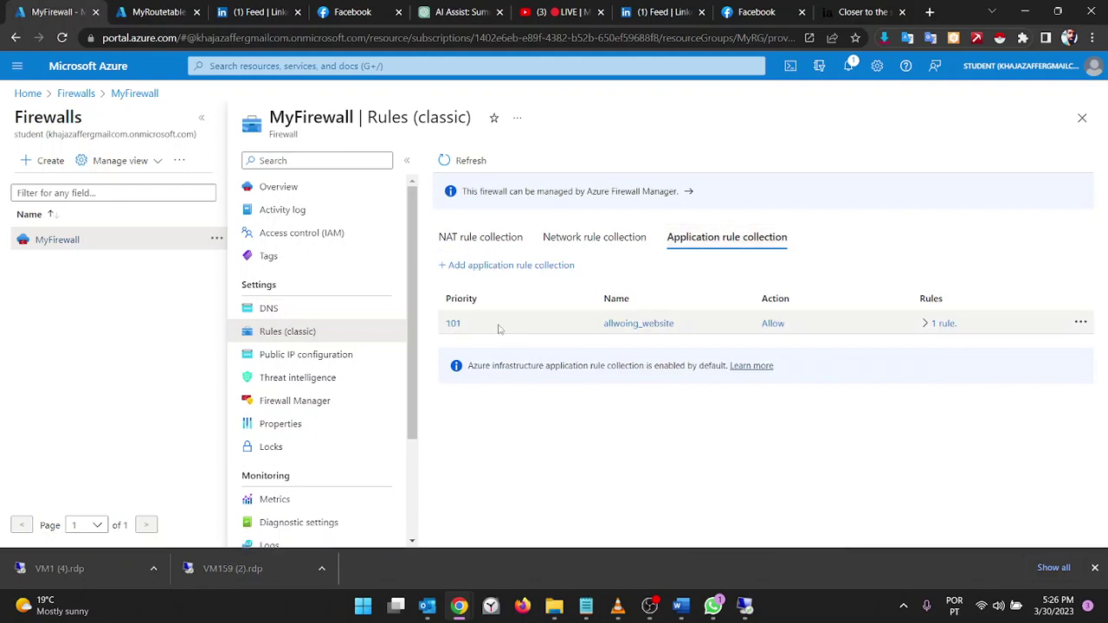
left_click(451, 325)
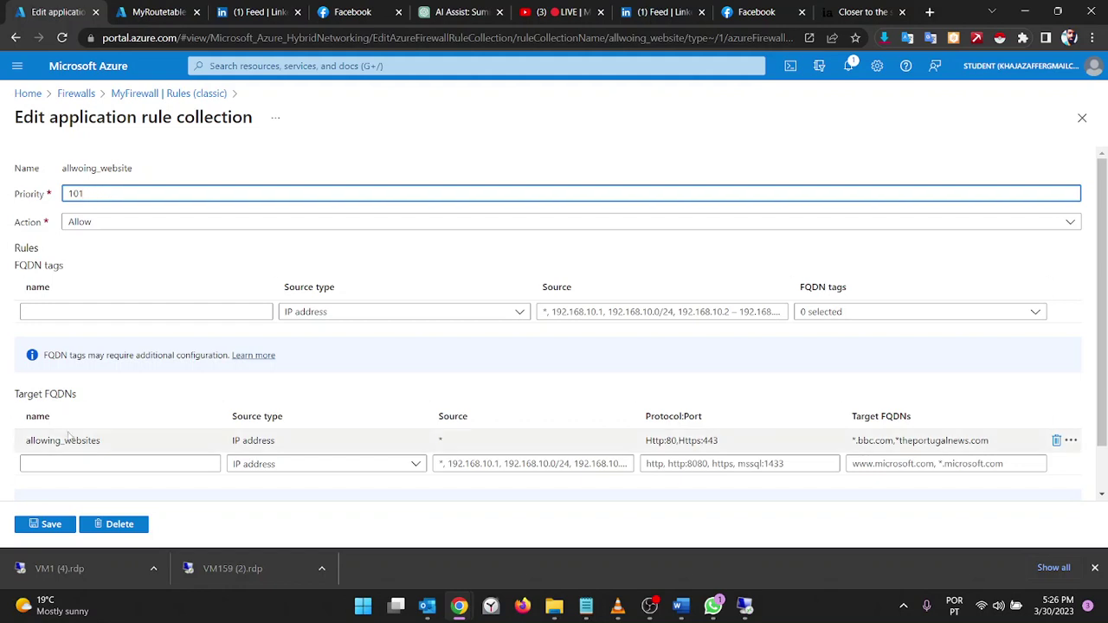
Delete *theportugalnews.com from the allowing_websites target FQDNs, keeping *.bbc.com, and save
left_click(70, 440)
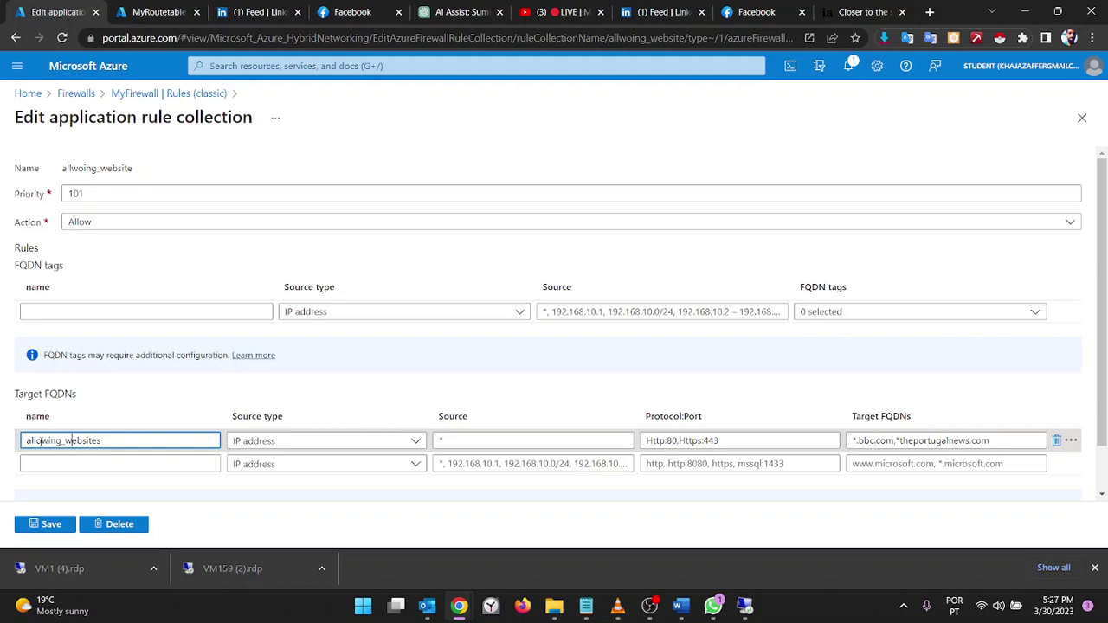
left_click(40, 440)
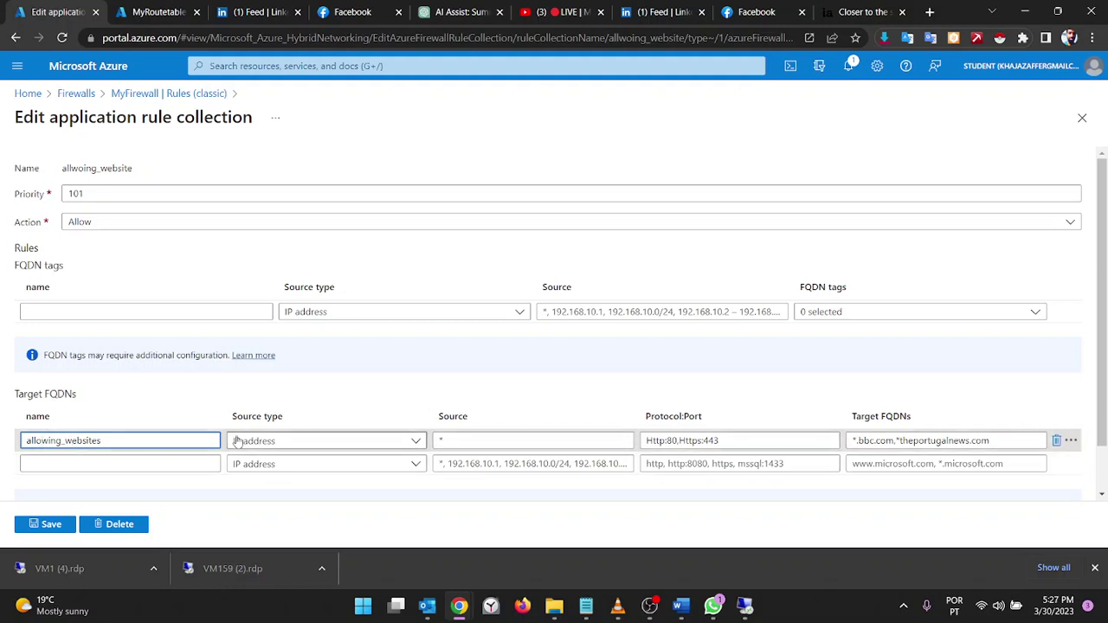
left_click(329, 441)
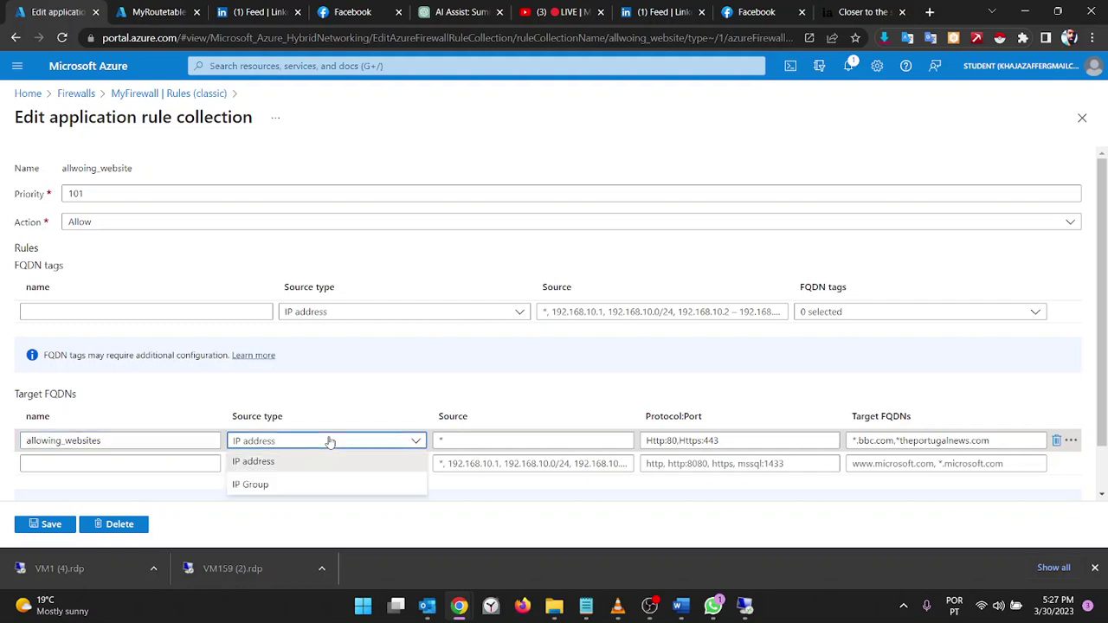
left_click(329, 441)
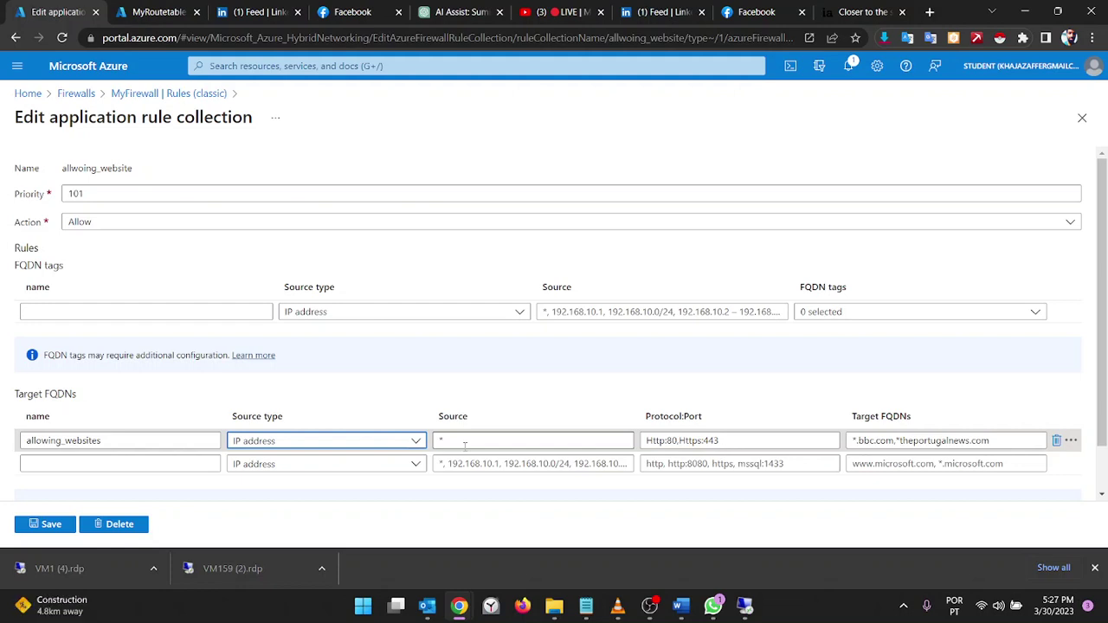
left_click(730, 442)
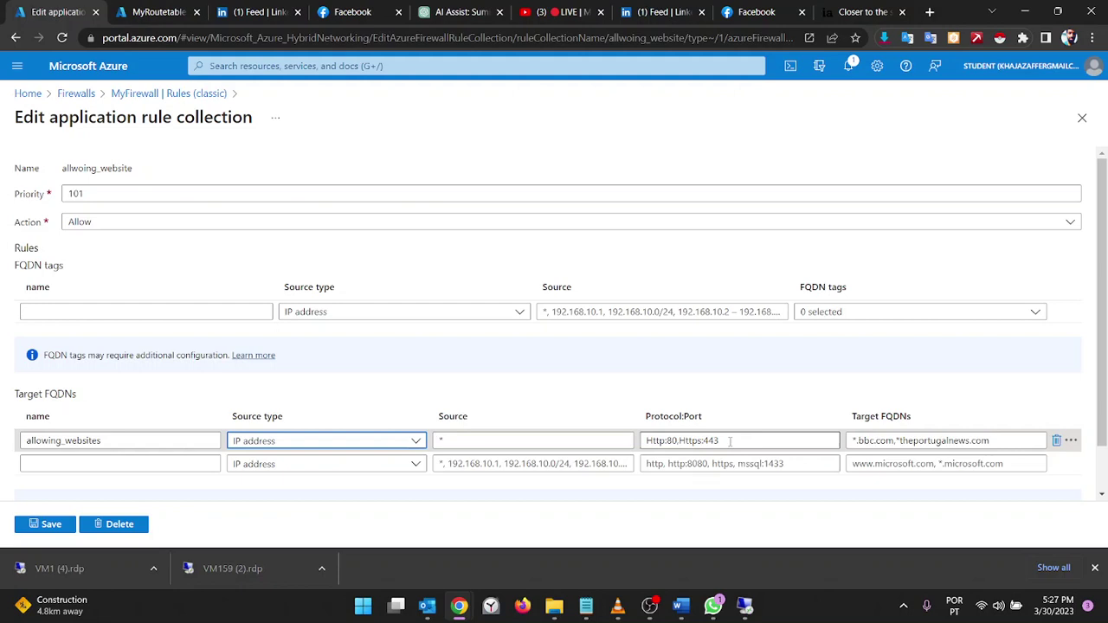
left_click(862, 441)
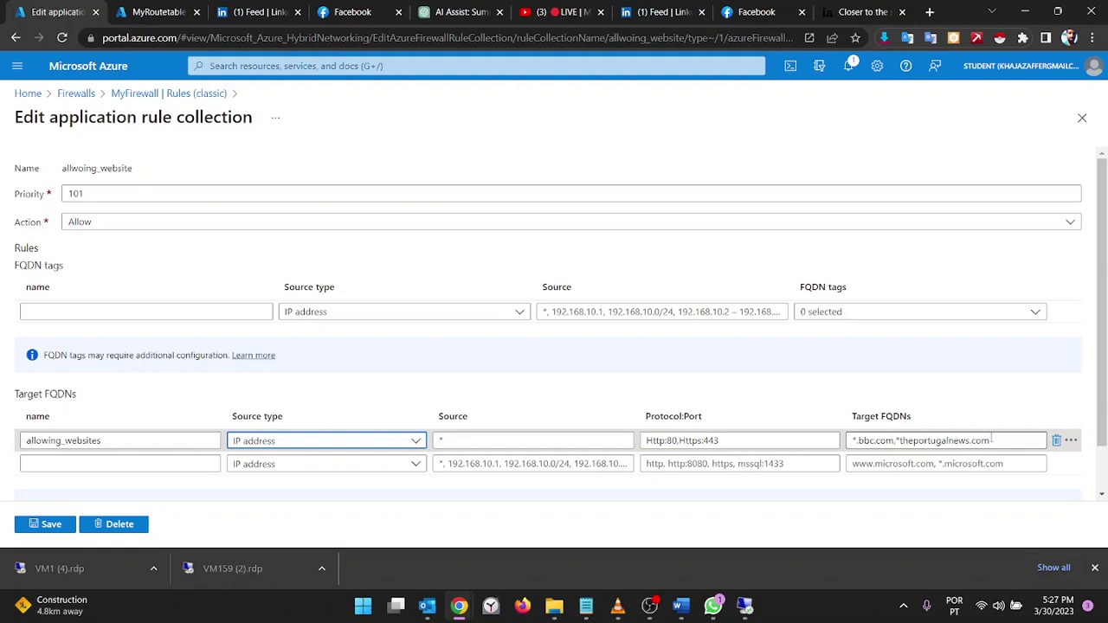
left_click_drag(992, 441, 895, 441)
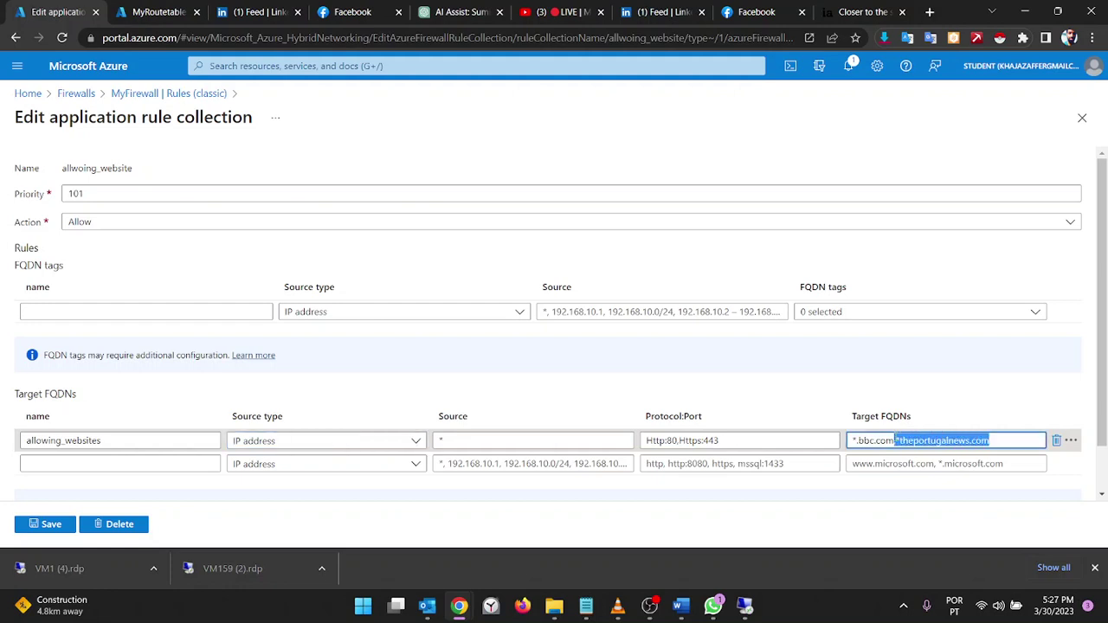
key("BackSpace")
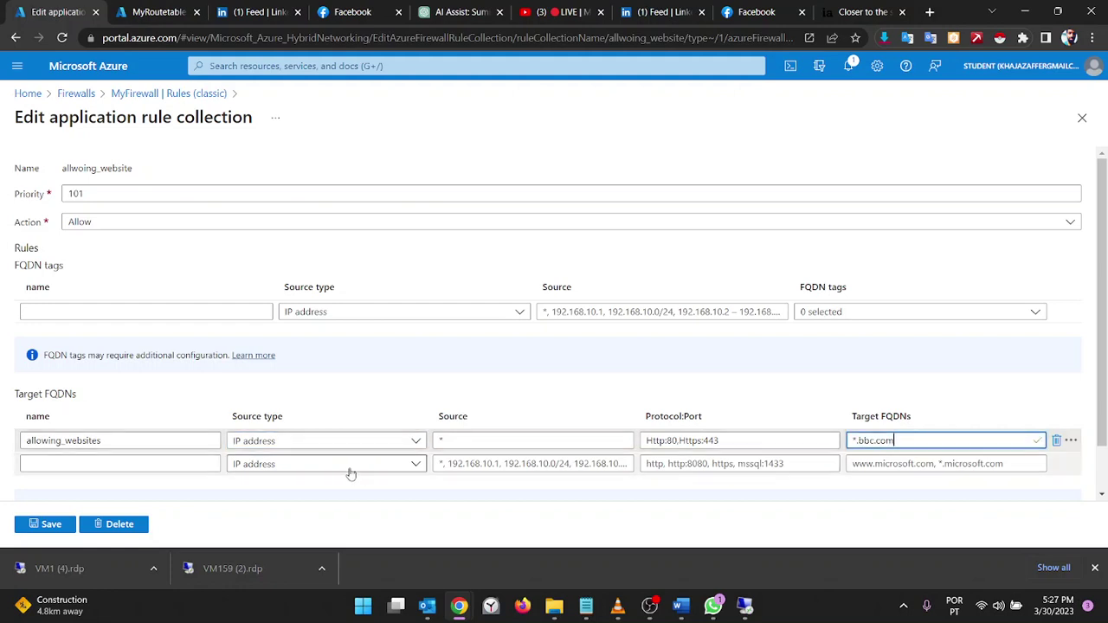
left_click(19, 527)
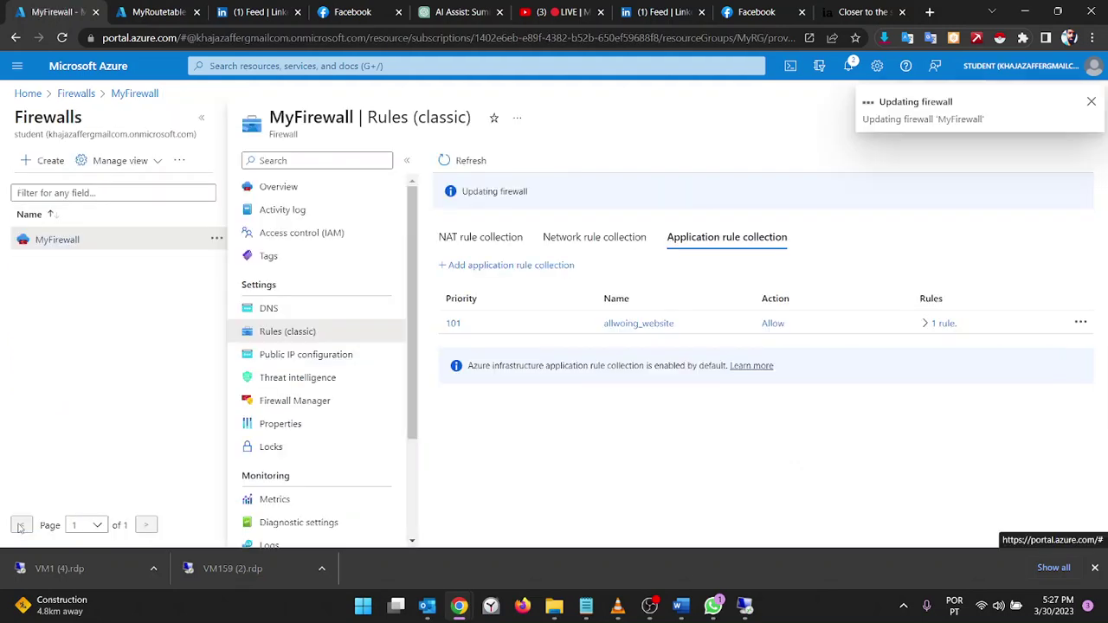
Minimize the remote desktop to confirm the firewall update finished, then bring it back
left_click(749, 607)
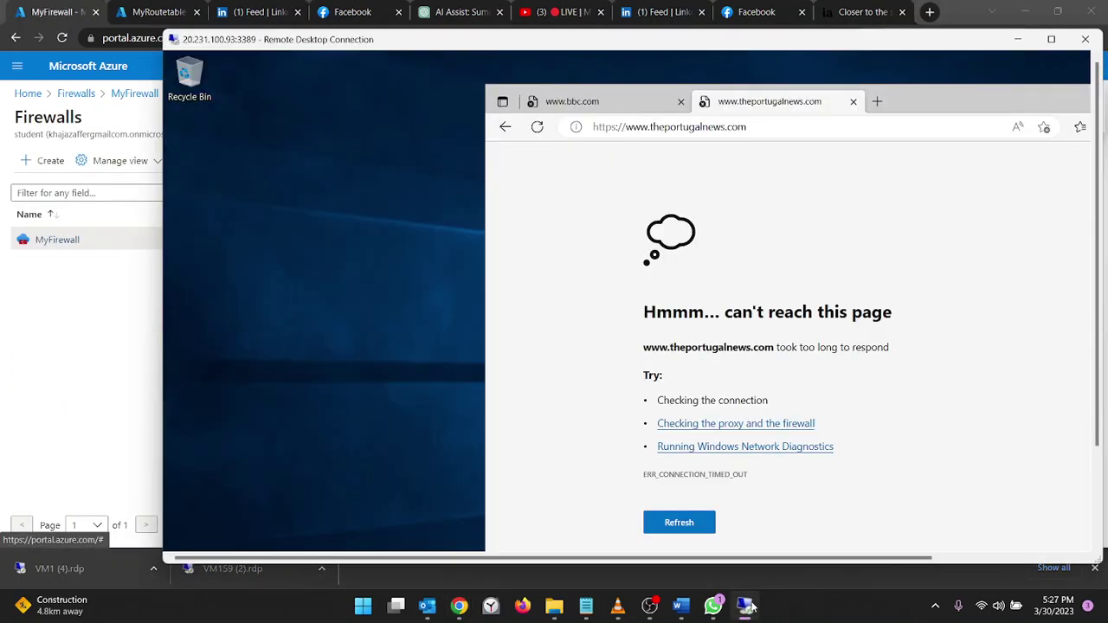
left_click(750, 607)
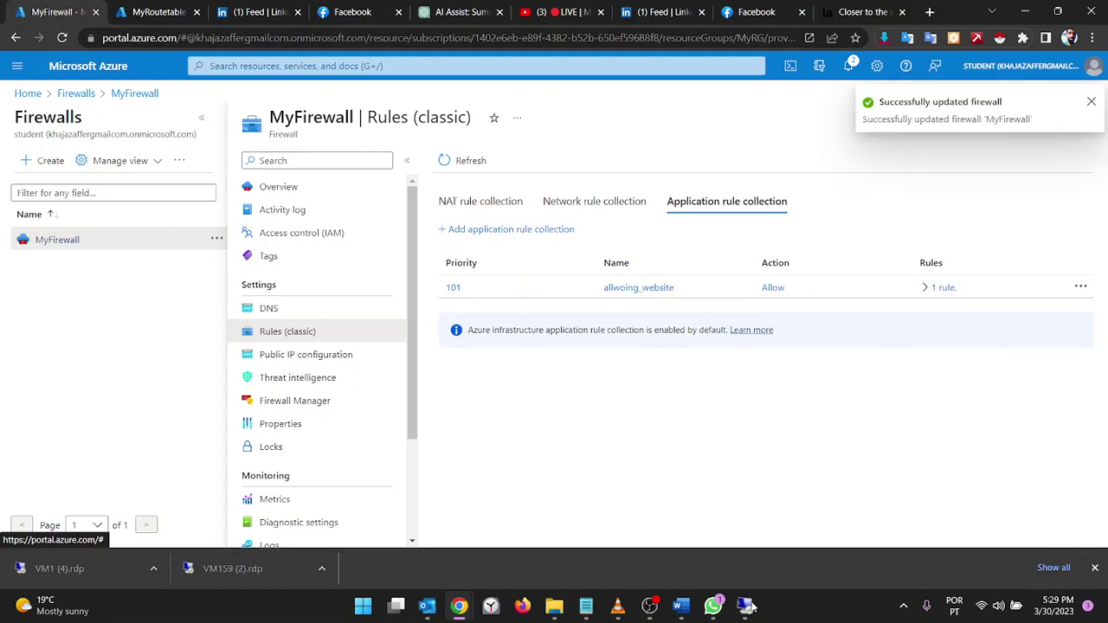
left_click(737, 611)
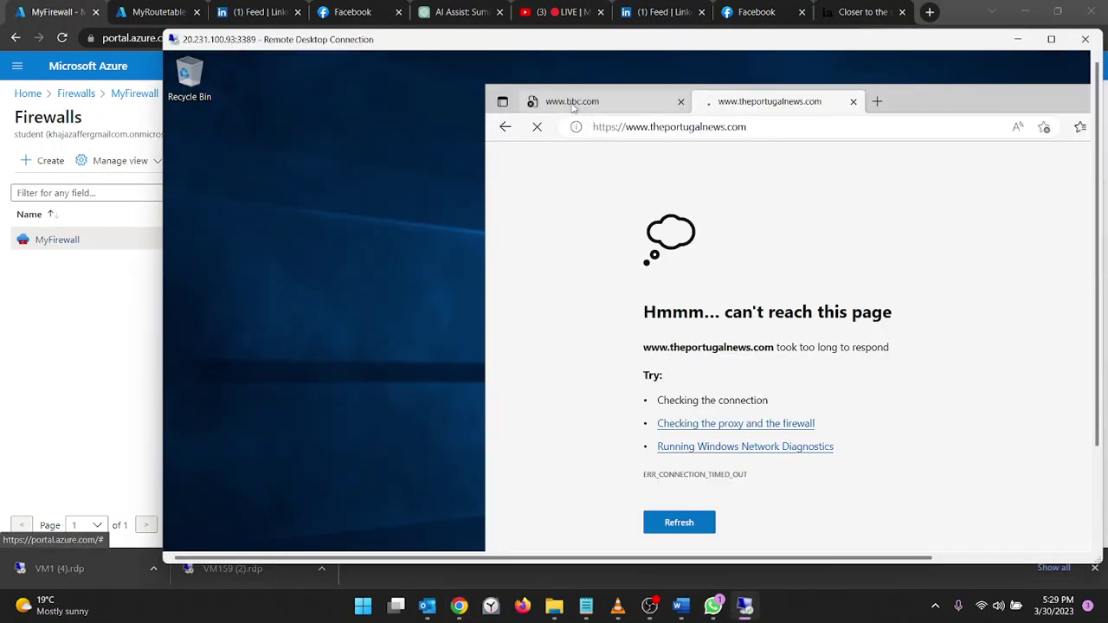
left_click(573, 104)
left_click(536, 127)
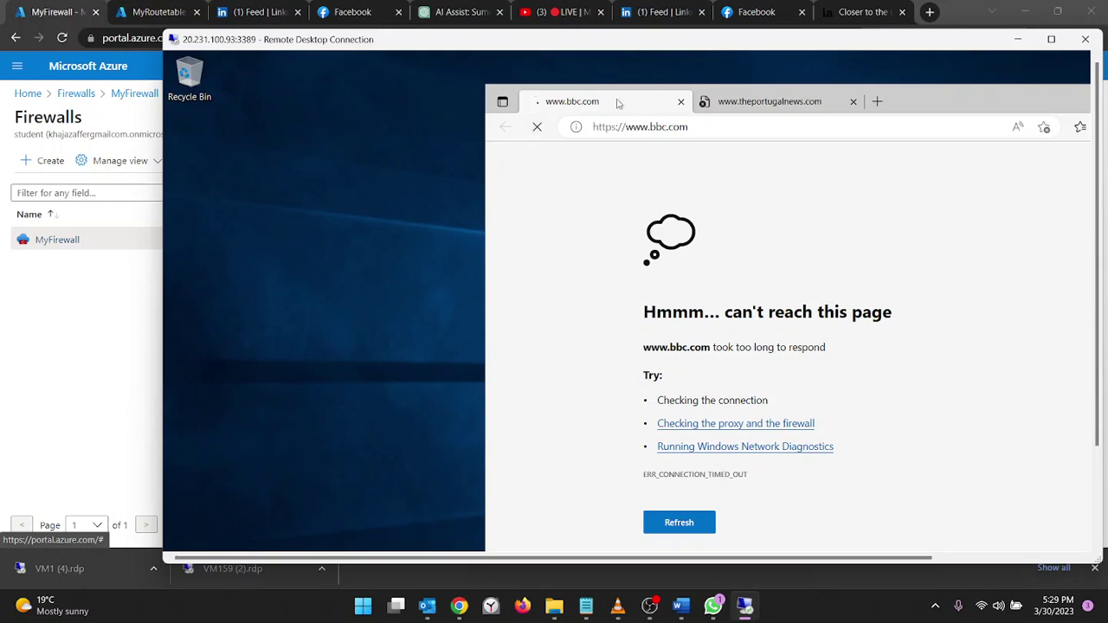
double_click(465, 42)
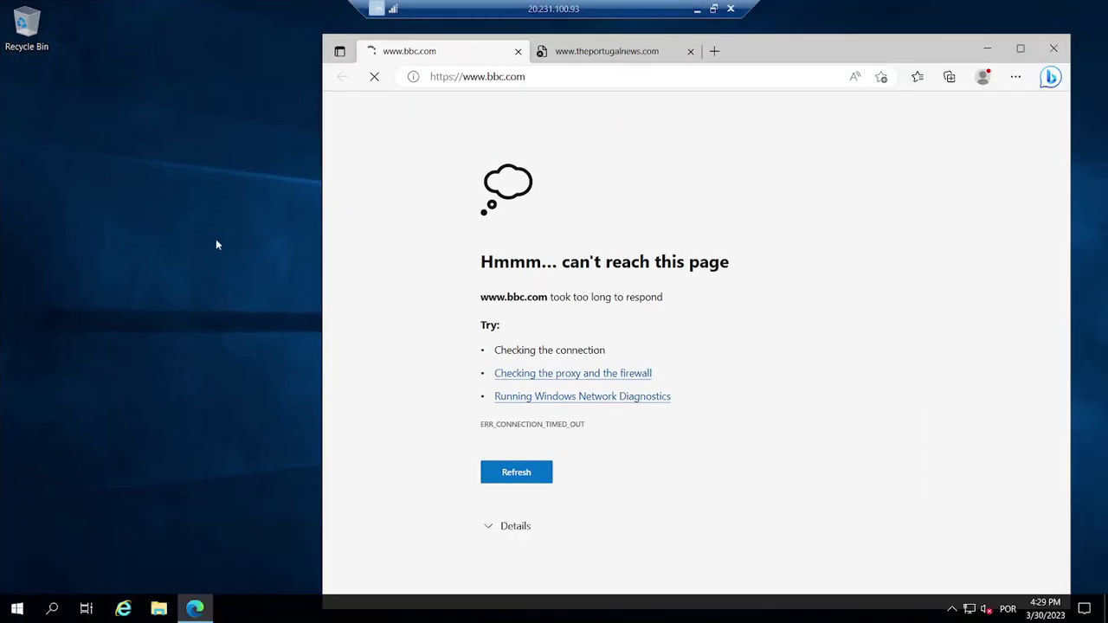
left_click(714, 10)
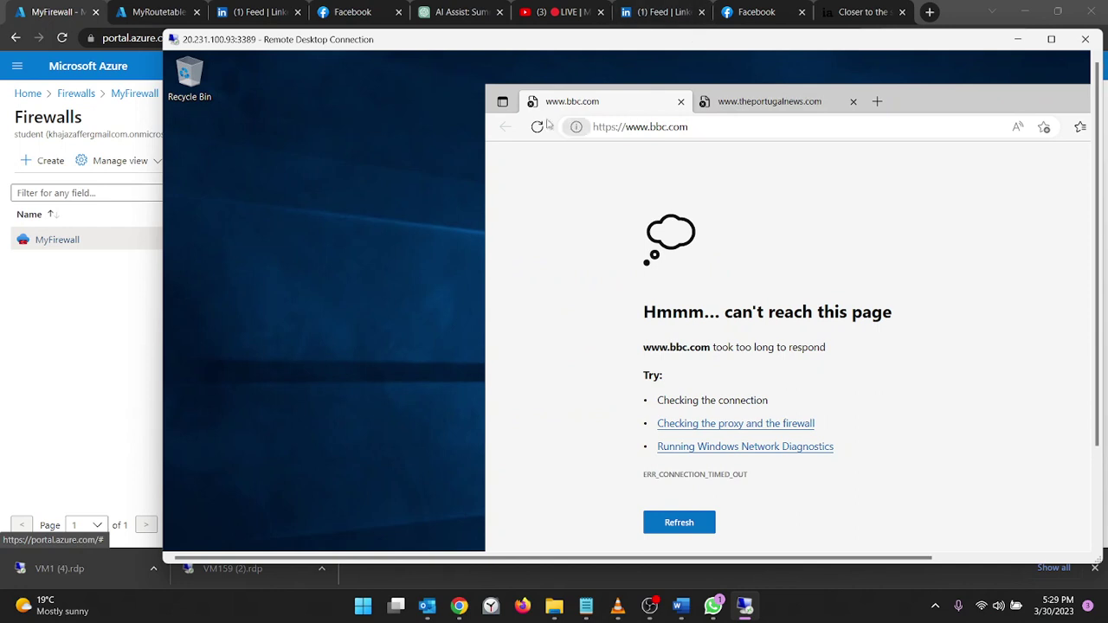
left_click(537, 126)
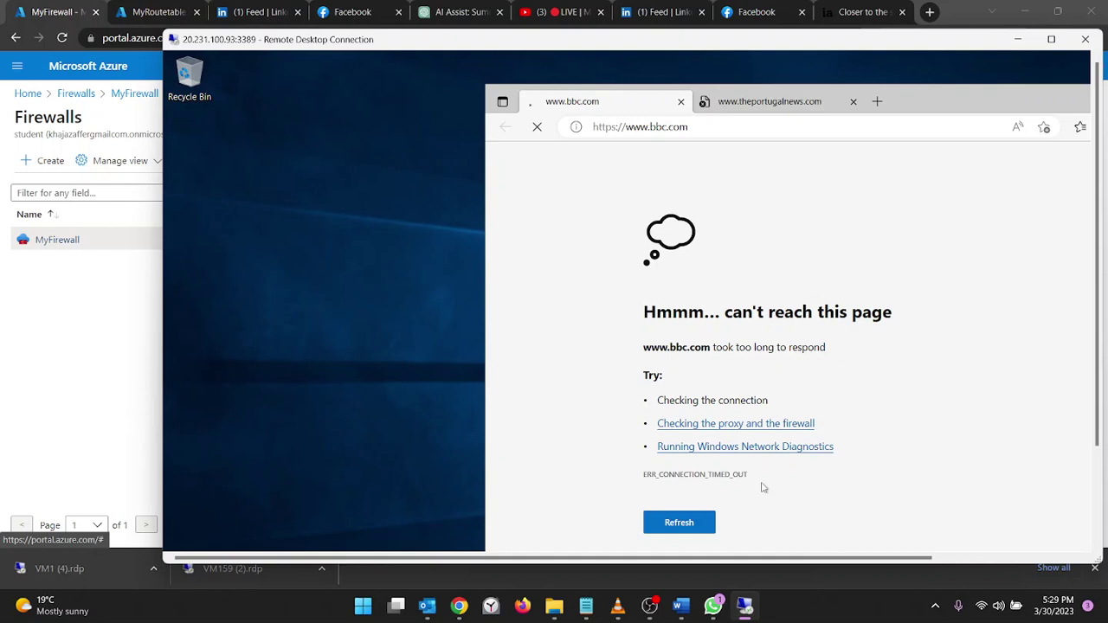
left_click(27, 97)
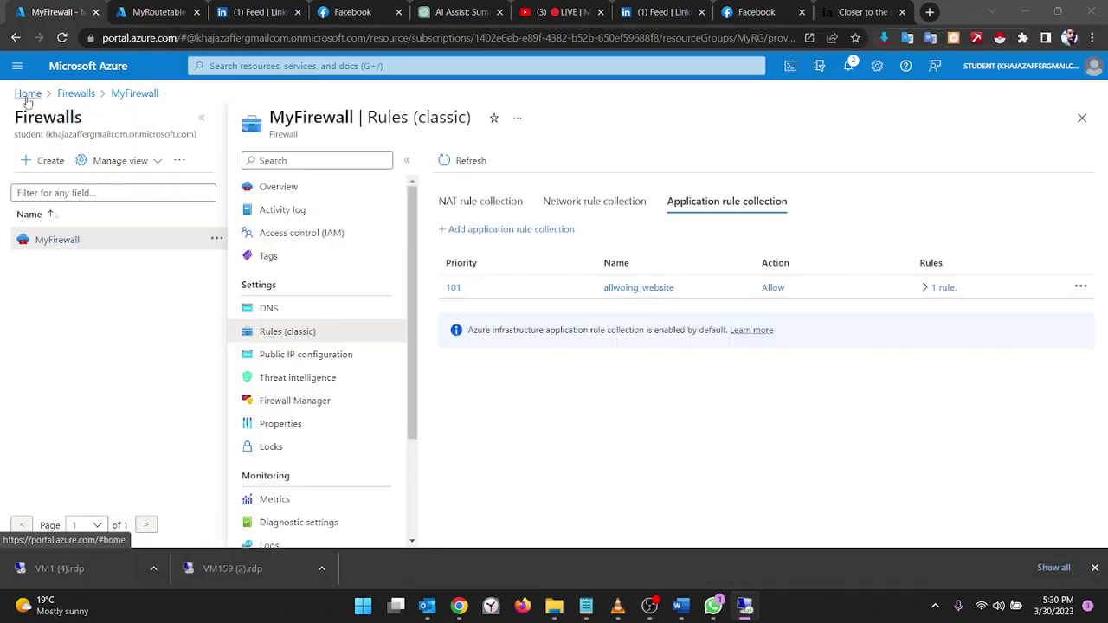
Open VM1's details from the Virtual machines list
left_click(27, 95)
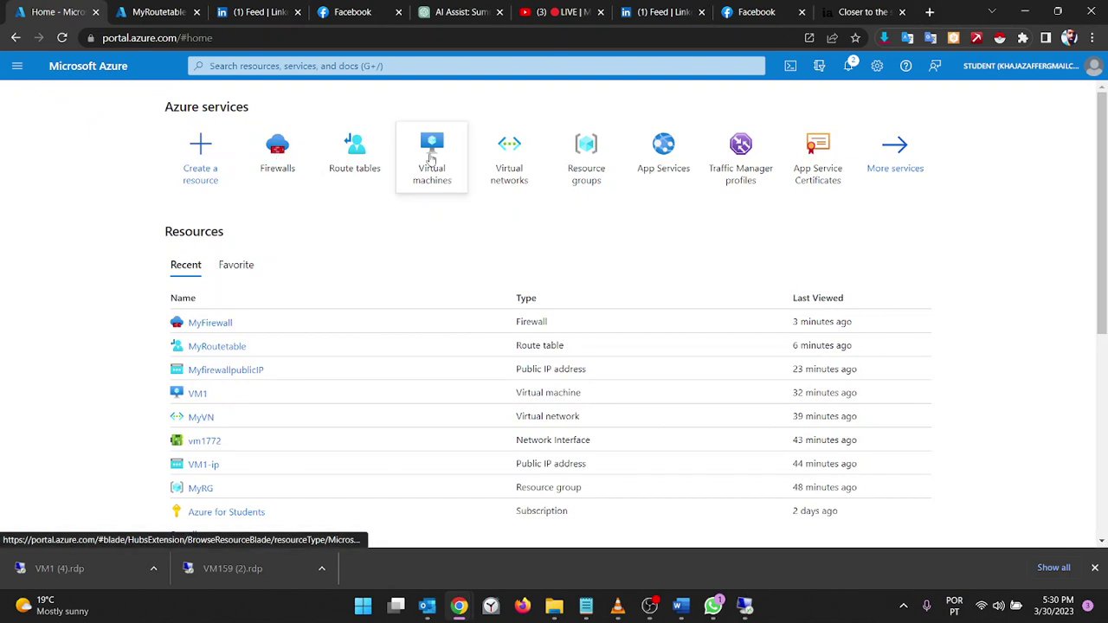
left_click(432, 157)
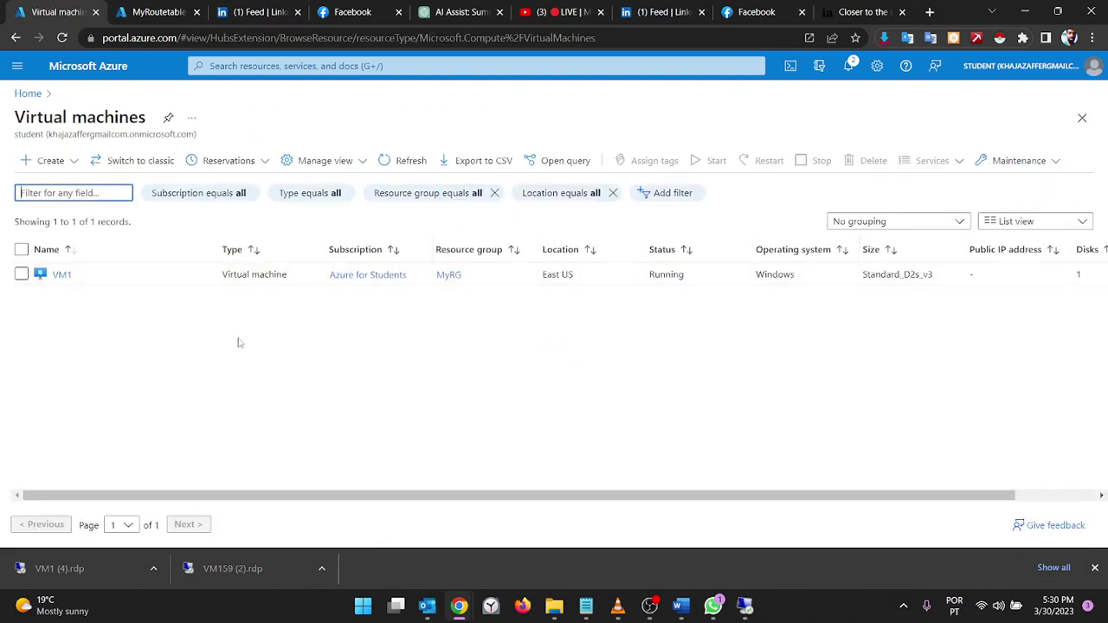
left_click(62, 275)
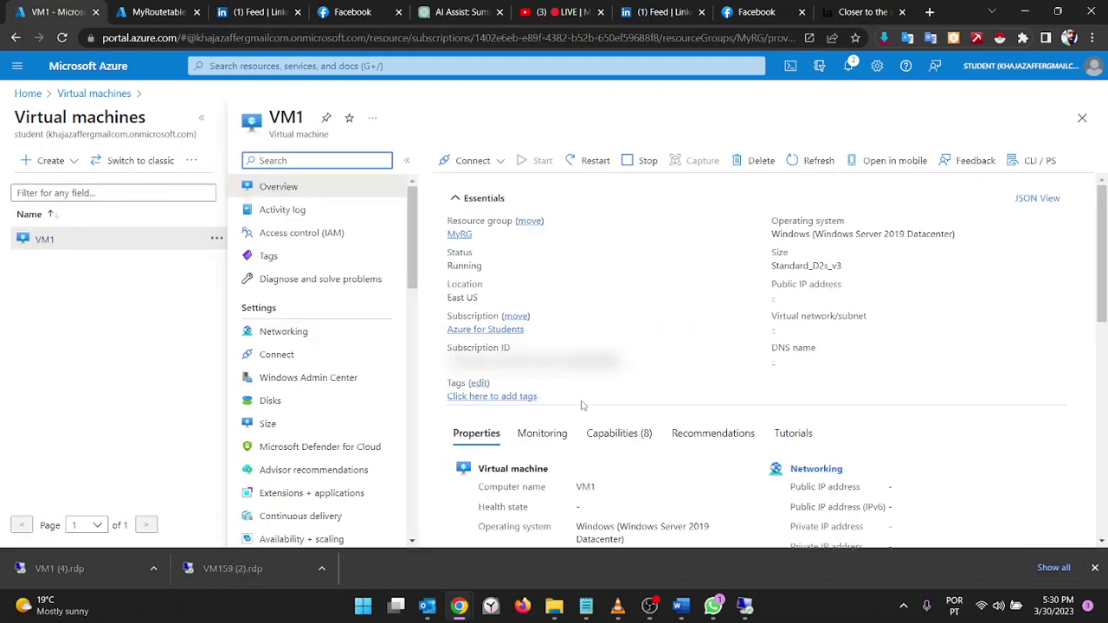
Go back to MyFirewall's classic rules, showing the allowing_rdp NAT collection
left_click(25, 94)
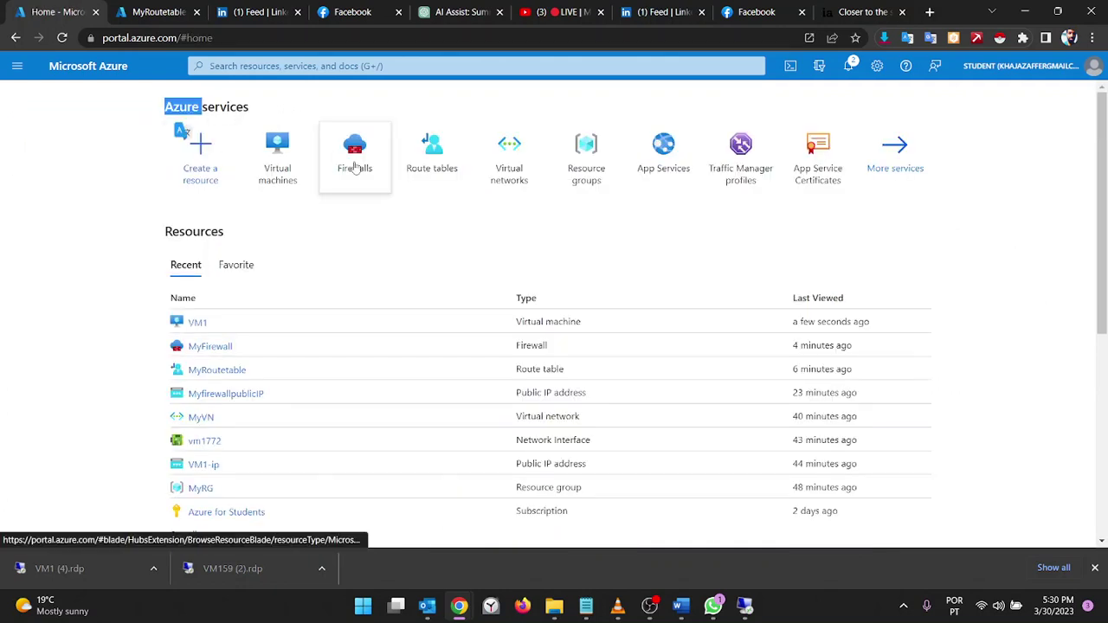
left_click(355, 164)
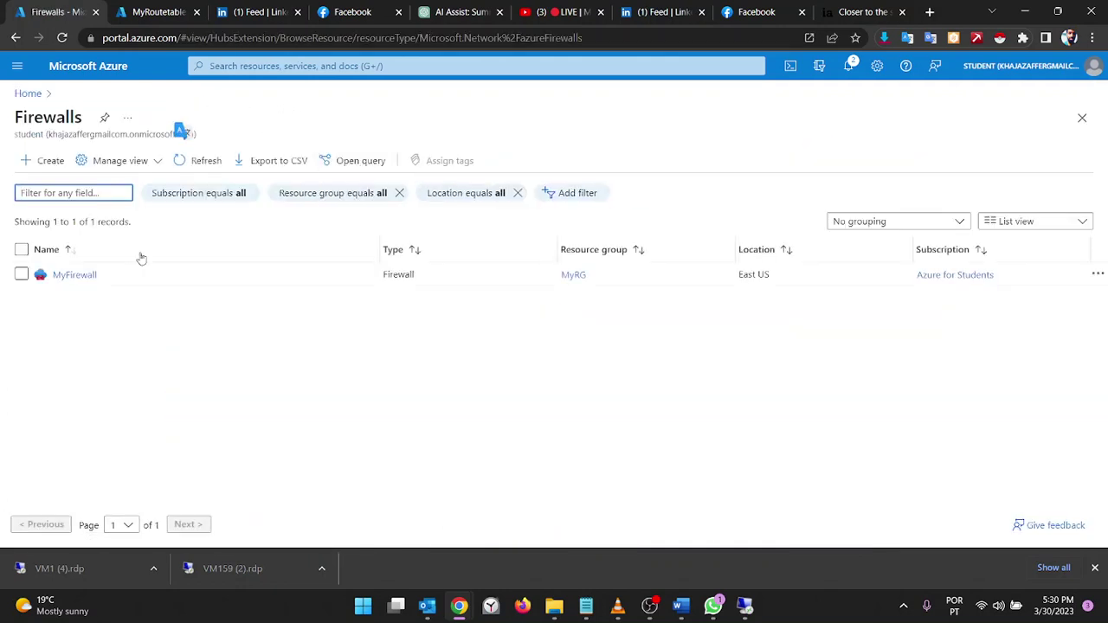
left_click(75, 276)
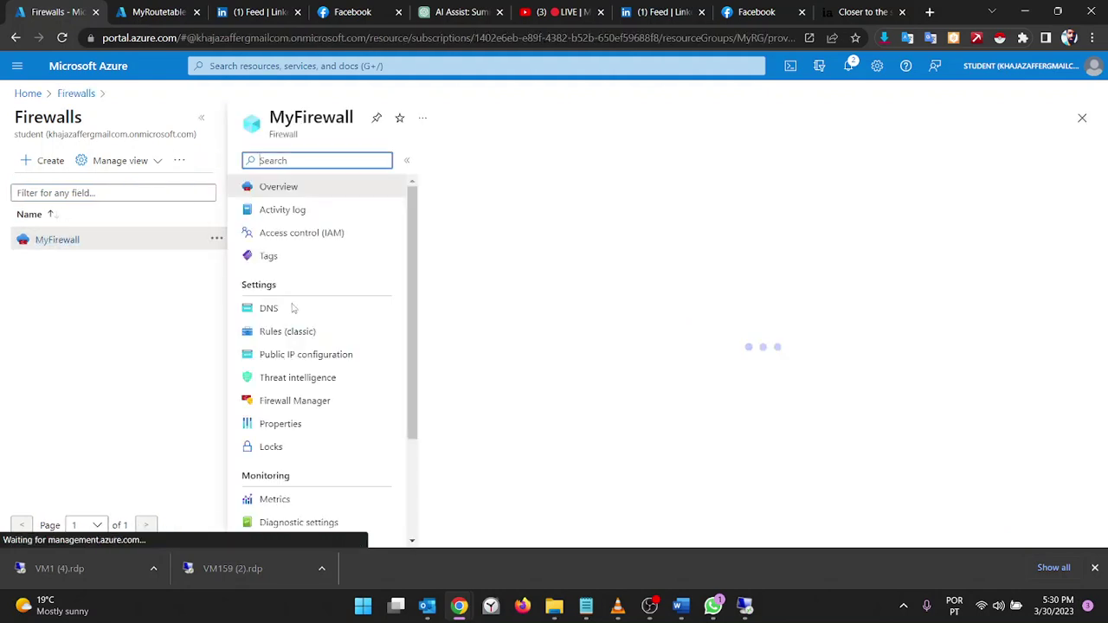
left_click(316, 331)
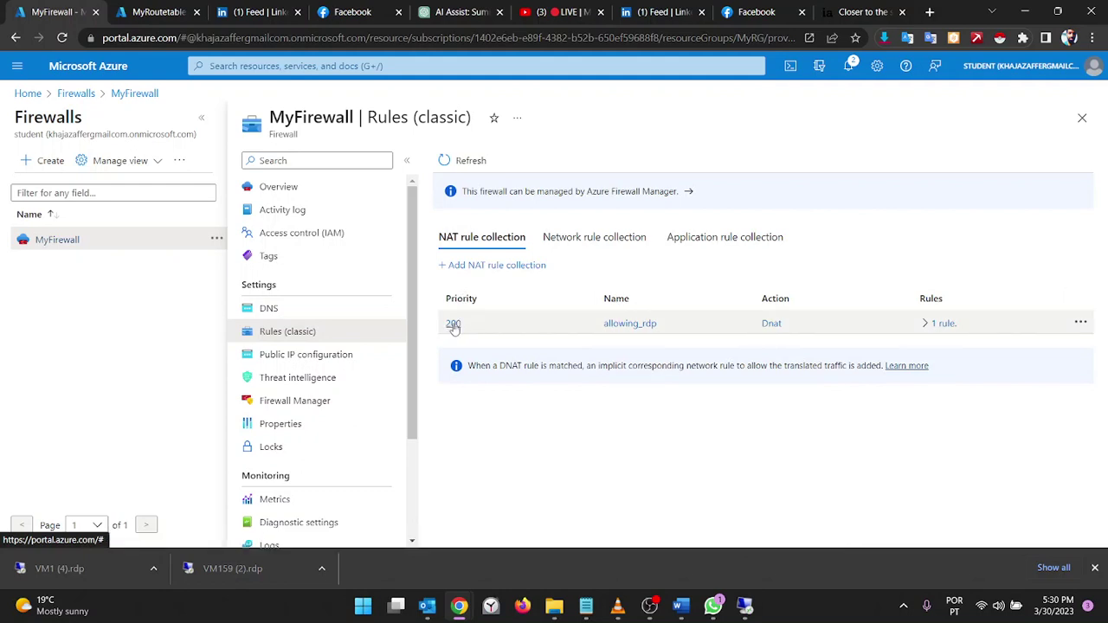
Change the allwoing_website collection's priority from 101 to 301
left_click(707, 239)
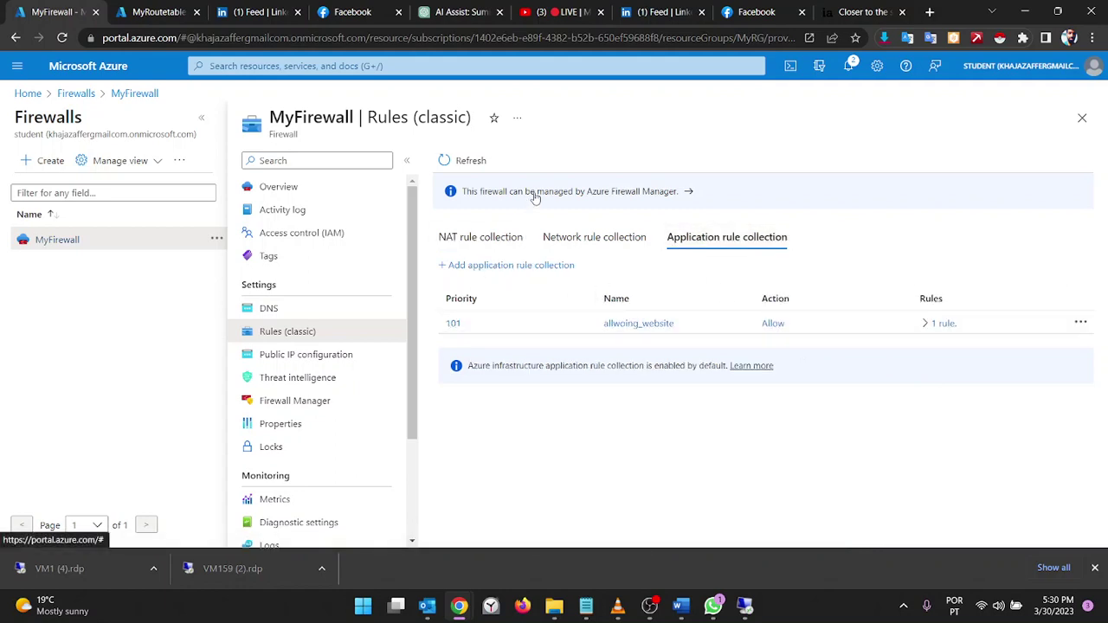
left_click(453, 325)
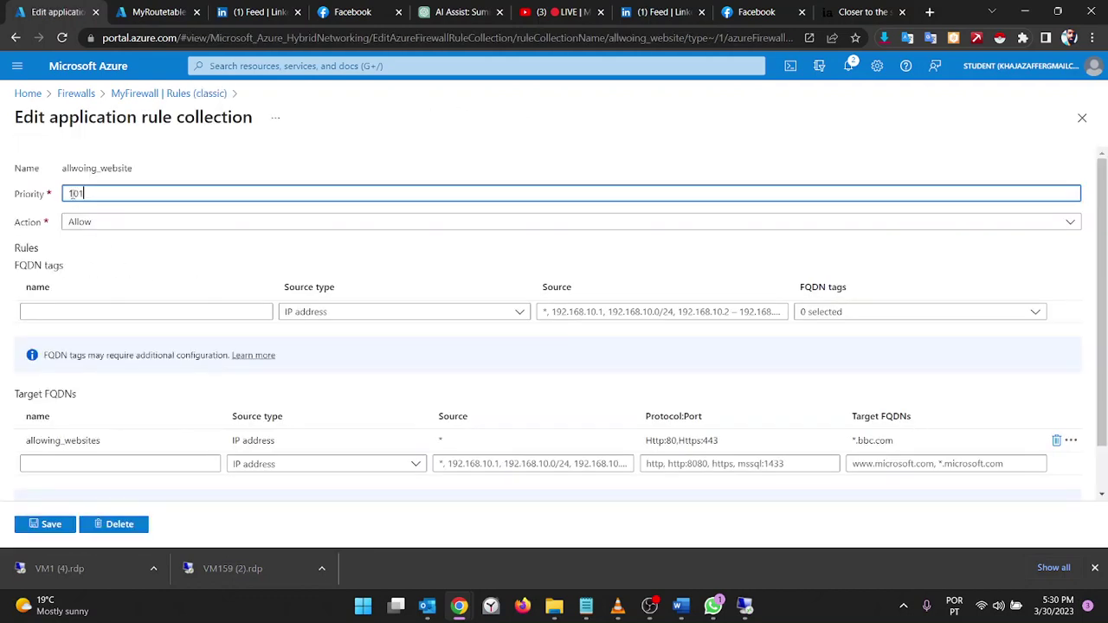
left_click(71, 193)
key("Delete")
type("3")
Retype two swapped letters in the target rule's name
mouse_move(59, 456)
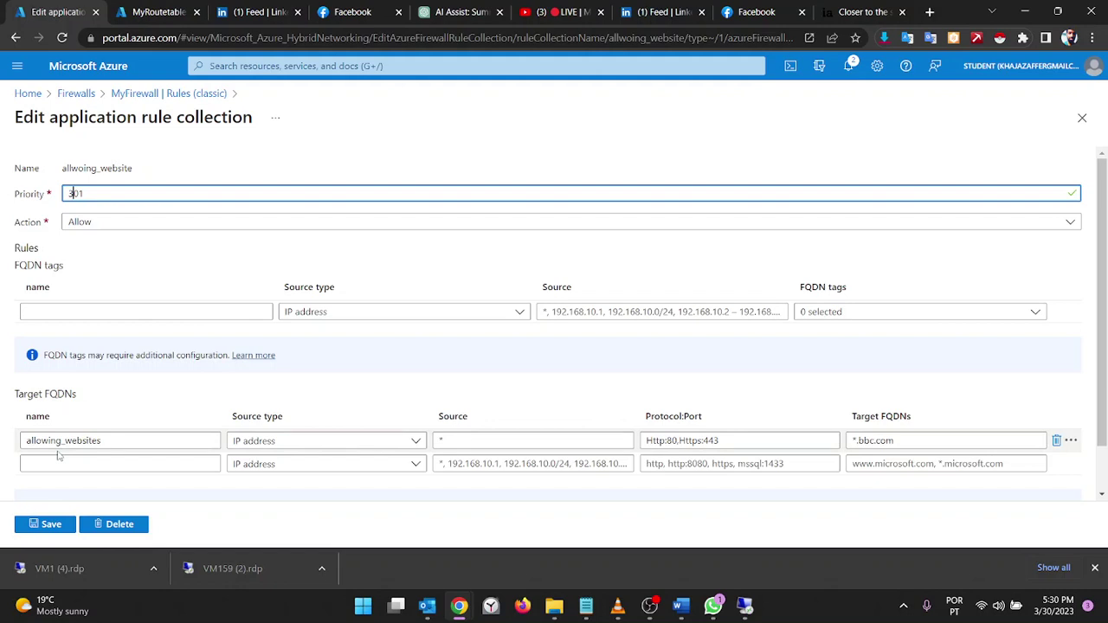
left_click(103, 440)
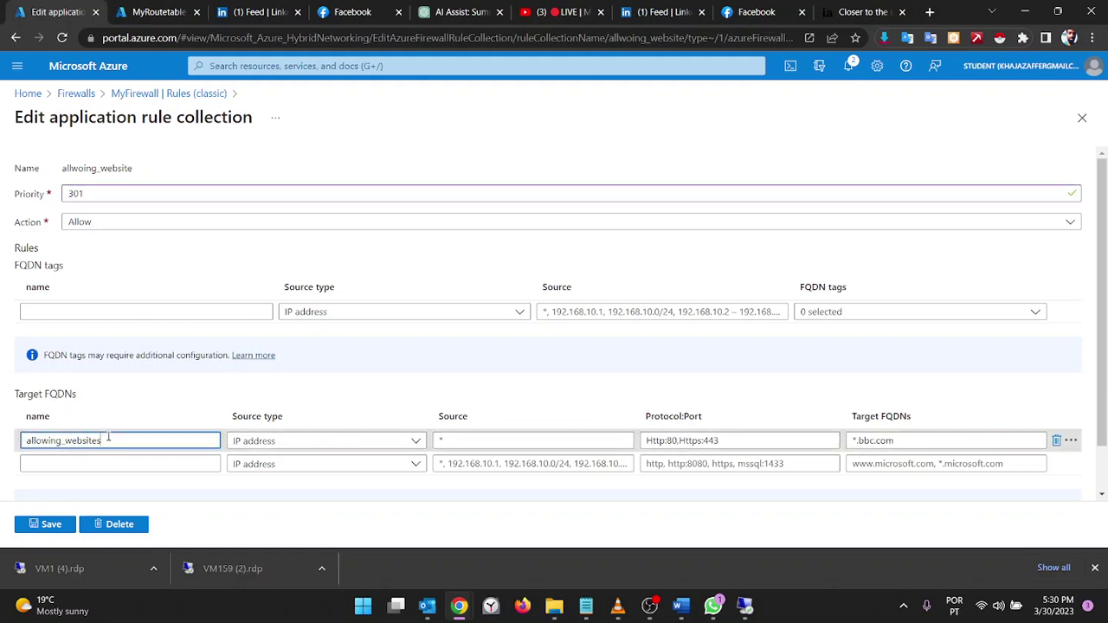
left_click(47, 442)
key("BackSpace")
key("BackSpace")
type("ow")
key("BackSpace")
key("BackSpace")
type("wo")
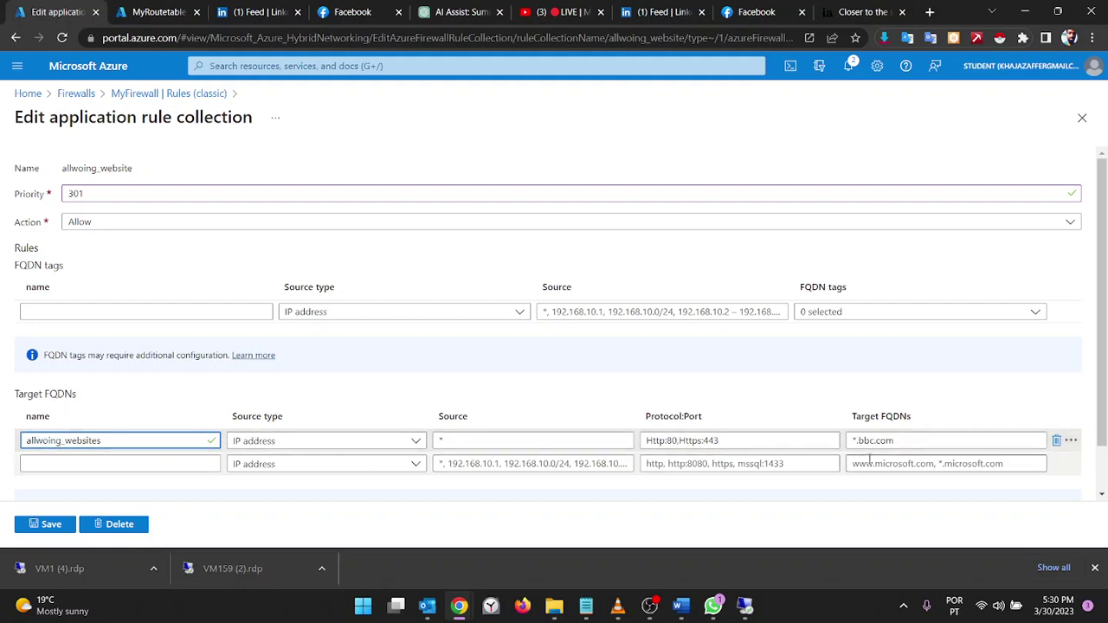
Check the *.bbc.com target, save the collection and reopen it to verify priority 301
left_click(931, 445)
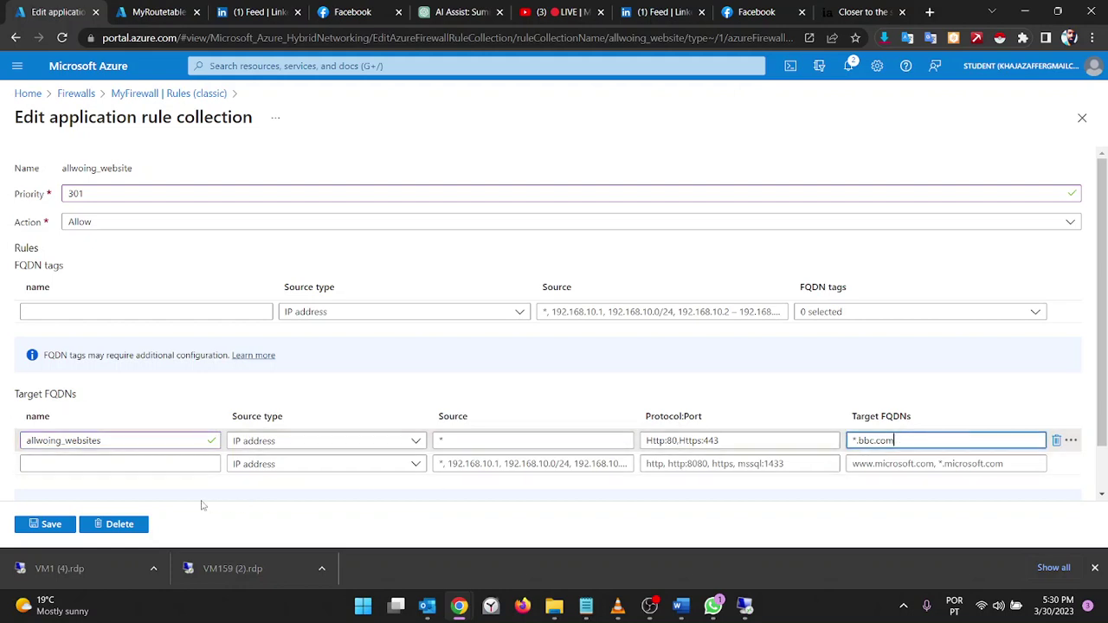
left_click(51, 524)
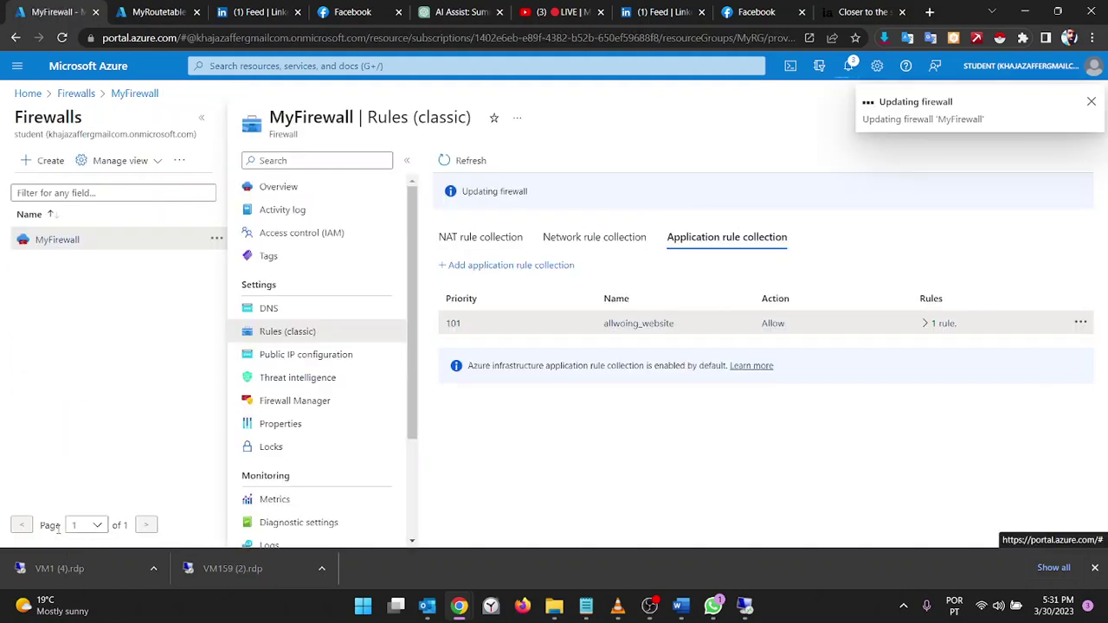
left_click(449, 325)
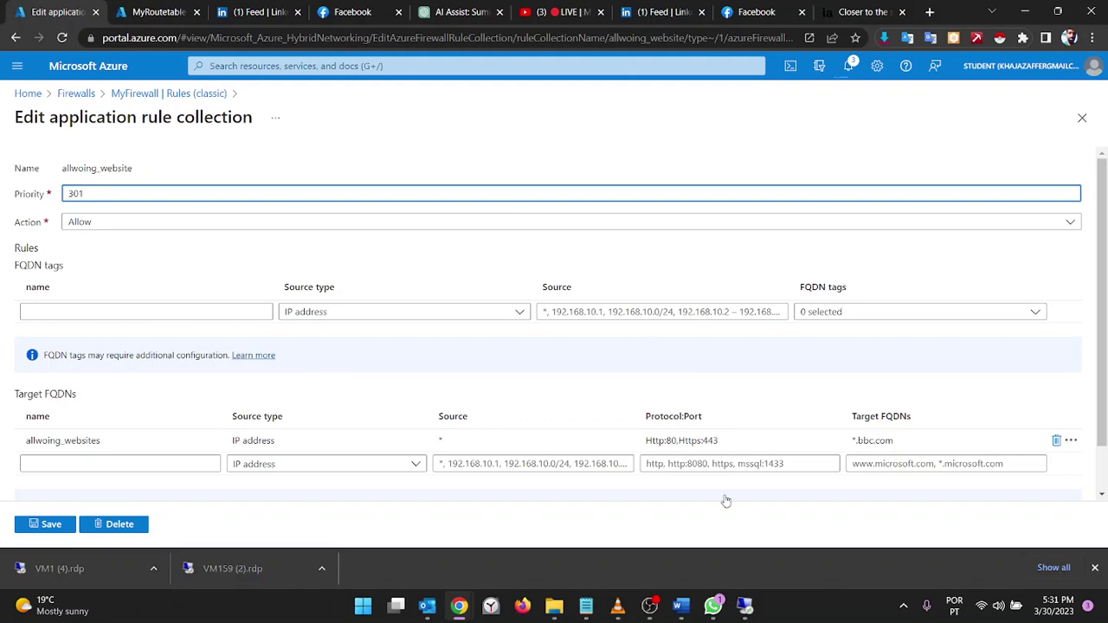
left_click(743, 607)
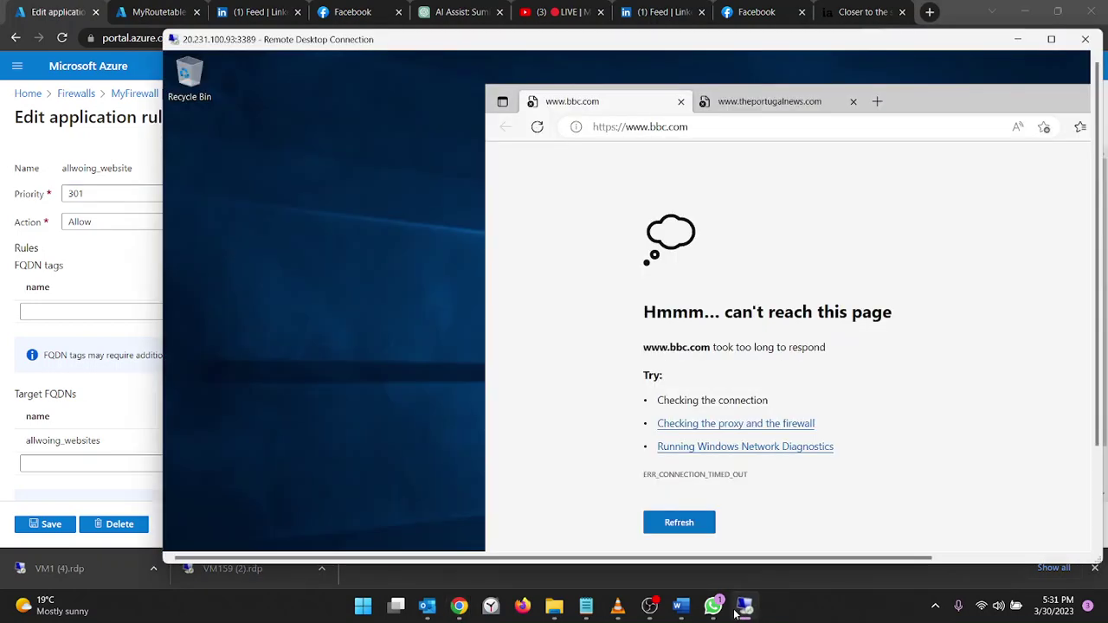
left_click(741, 608)
left_click(742, 609)
key("F5")
left_click(2, 267)
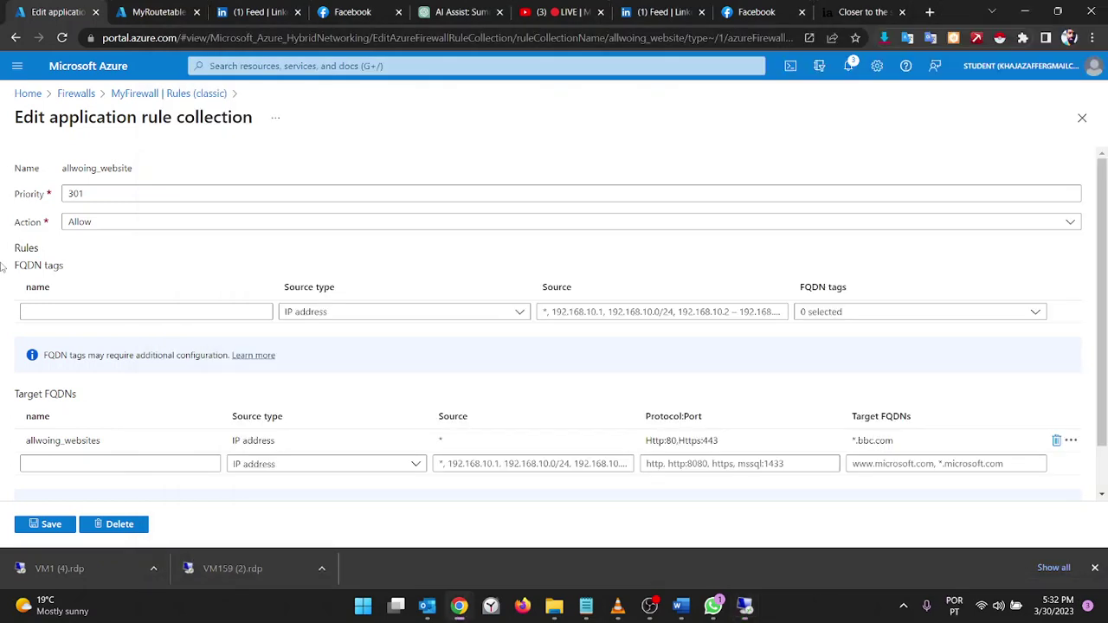
Open subnet1 from MyRoutetable's subnets and confirm its route table is MyRoutetable
left_click(76, 93)
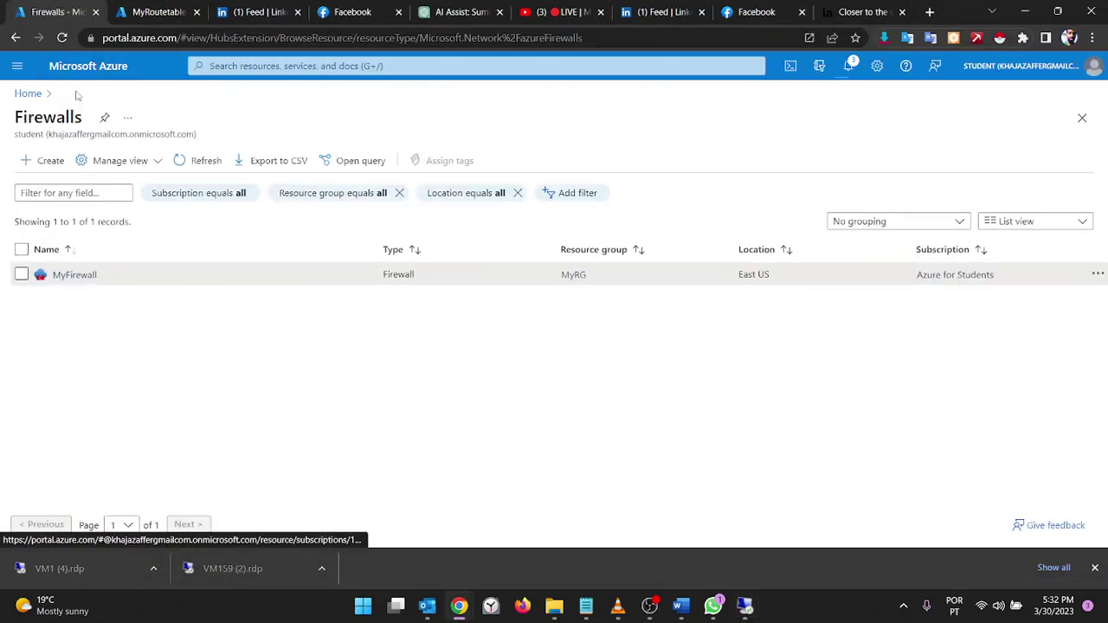
left_click(28, 92)
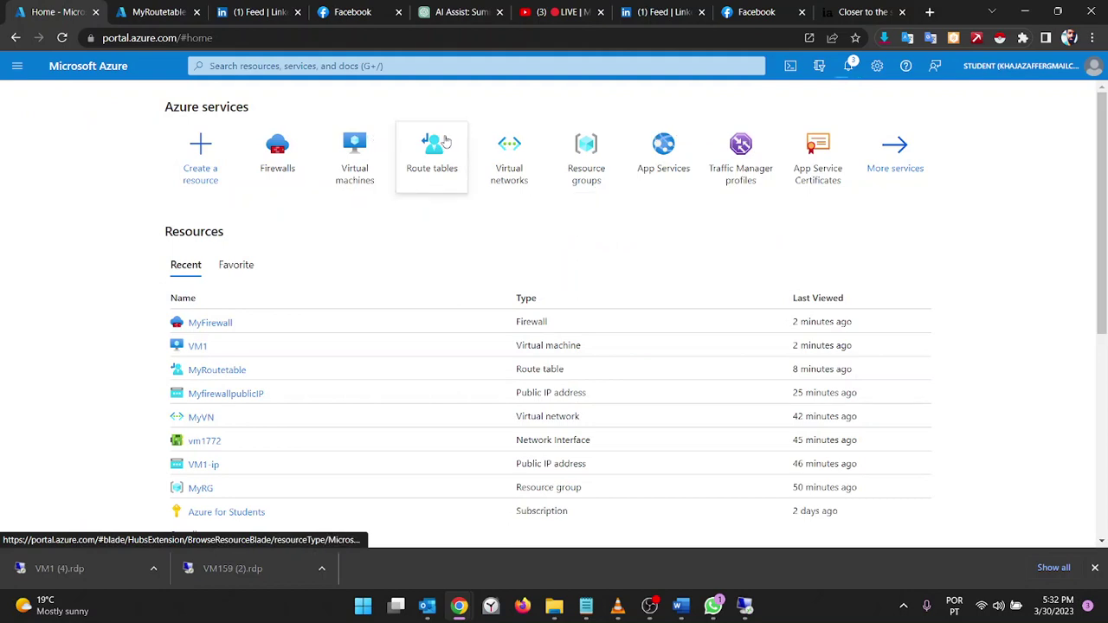
left_click(437, 147)
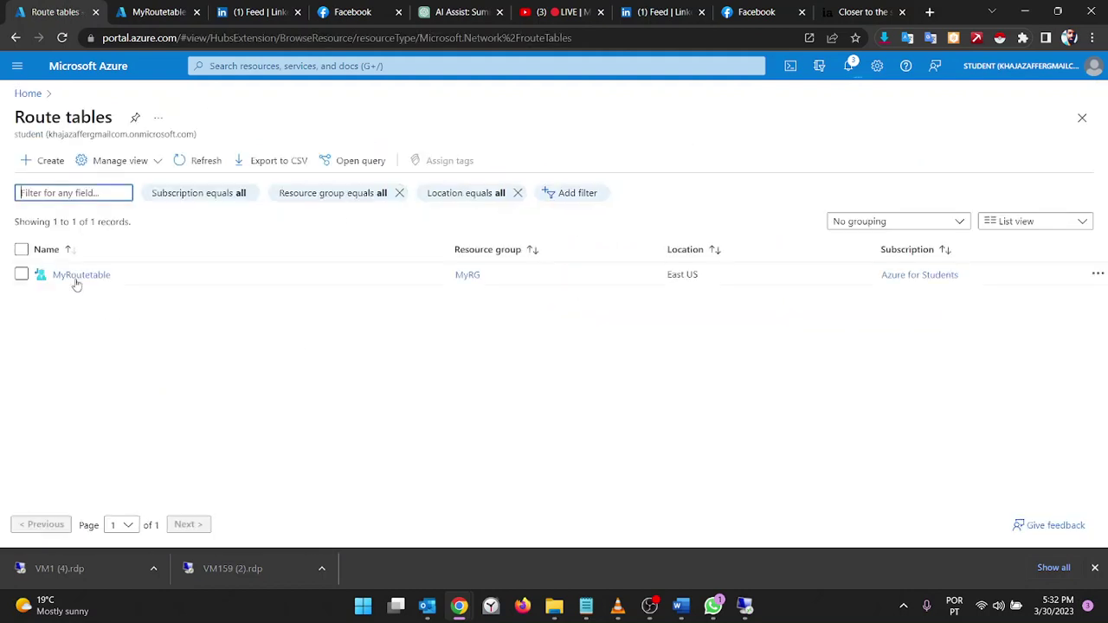
left_click(78, 275)
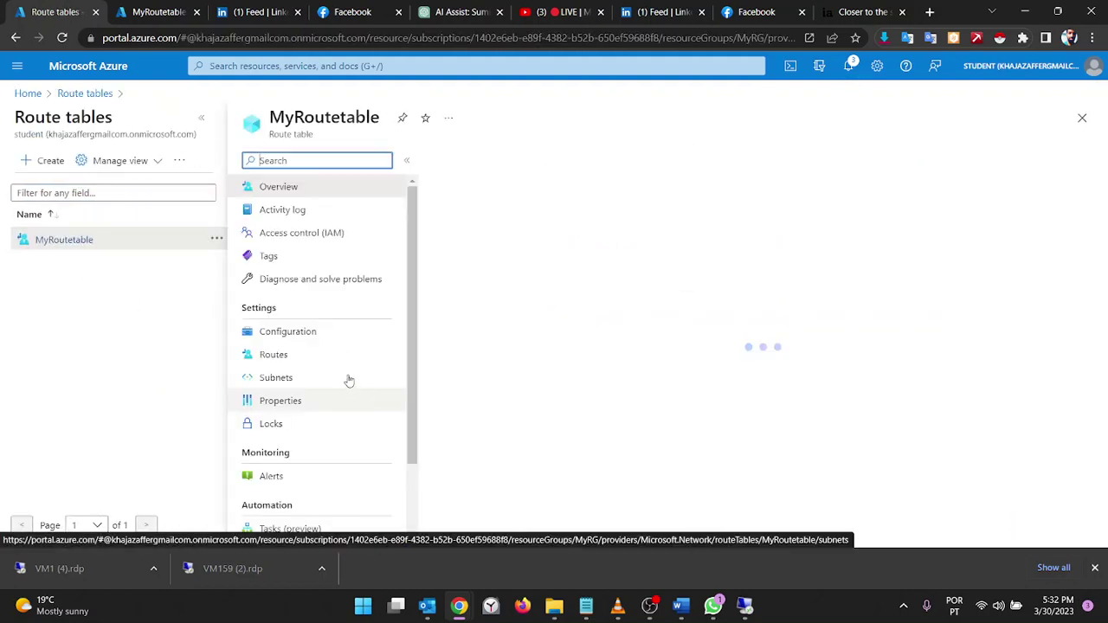
left_click(290, 377)
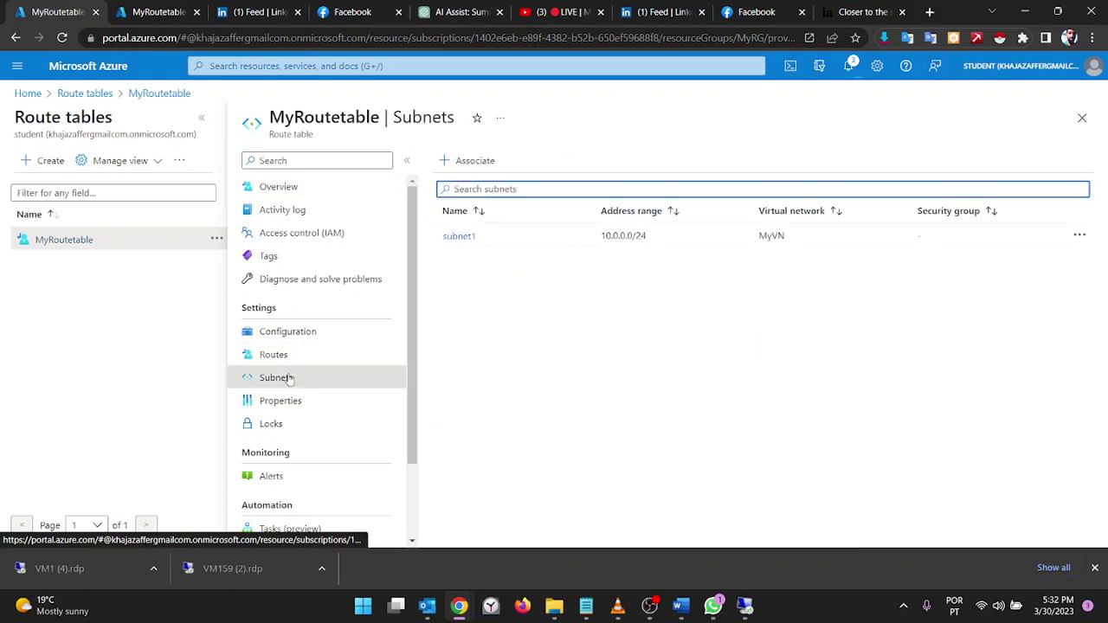
left_click(470, 238)
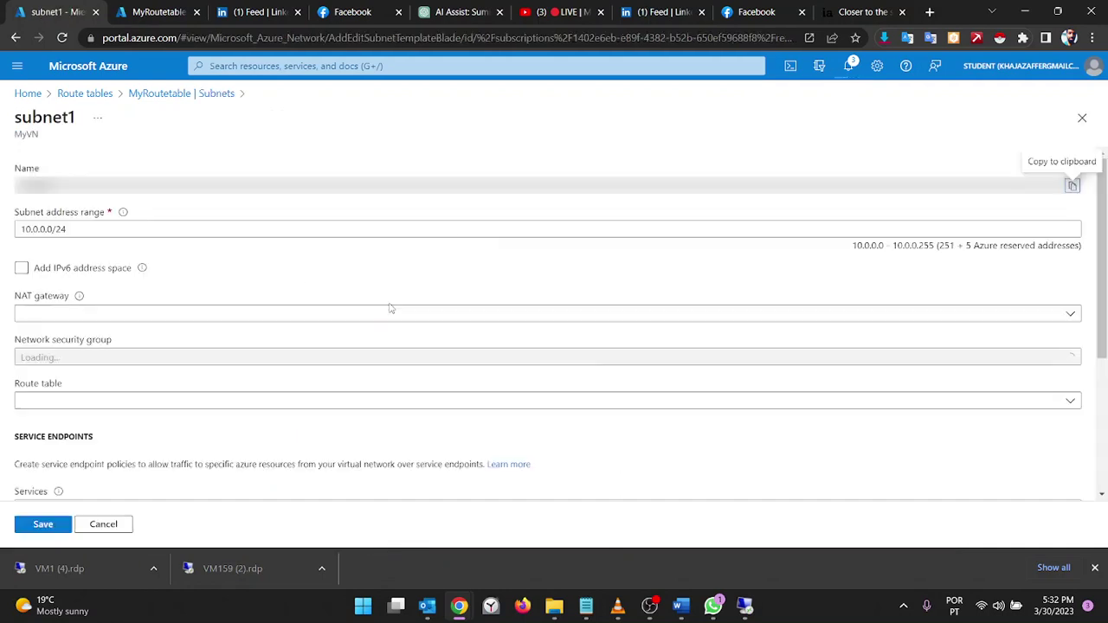
scroll(227, 347, "down", 3)
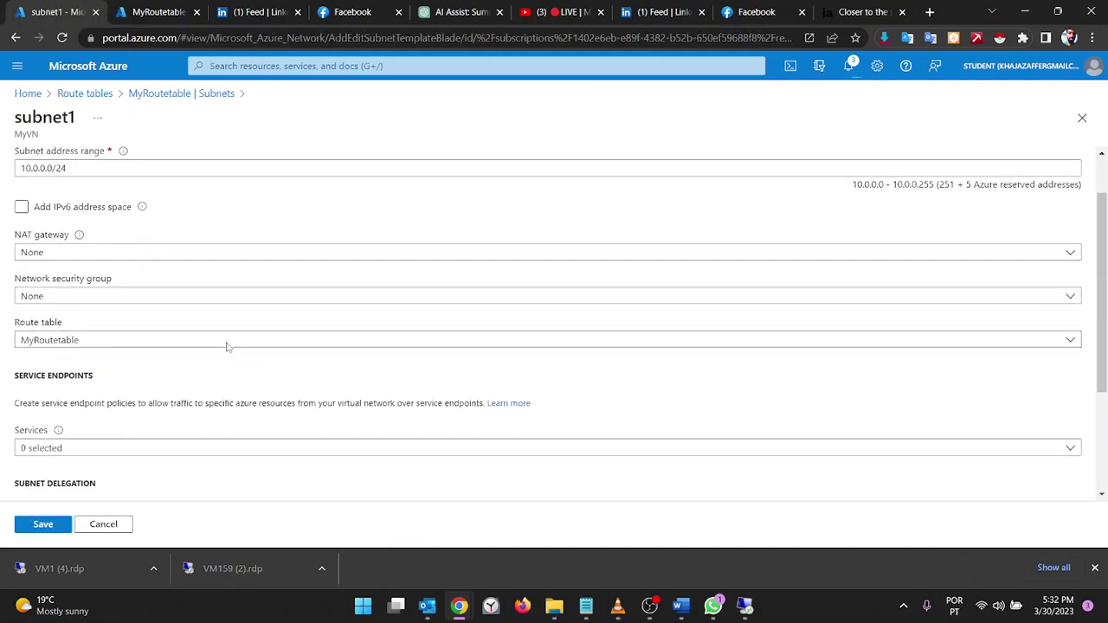
scroll(228, 348, "down", 2)
scroll(227, 347, "up", 5)
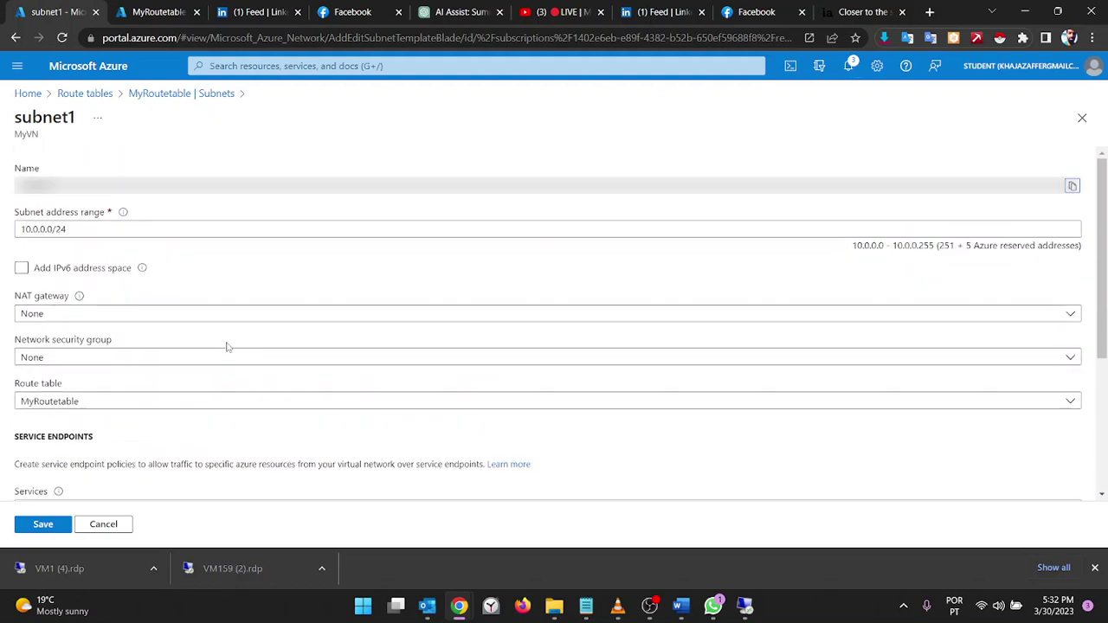